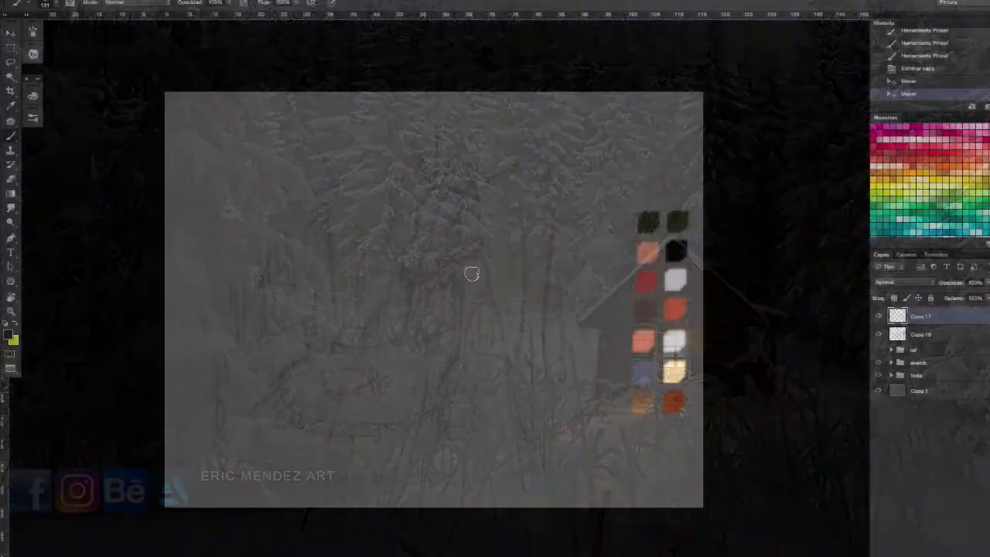
- Paint brown over the platform's dark mark and a pale grey highlight at the pedestal's lower right
{"action": "mouse_move", "coordinate": [475, 287]}
{"action": "left_mouse_down"}
{"action": "mouse_move", "coordinate": [463, 362]}
{"action": "mouse_move", "coordinate": [398, 362]}
{"action": "left_mouse_up"}
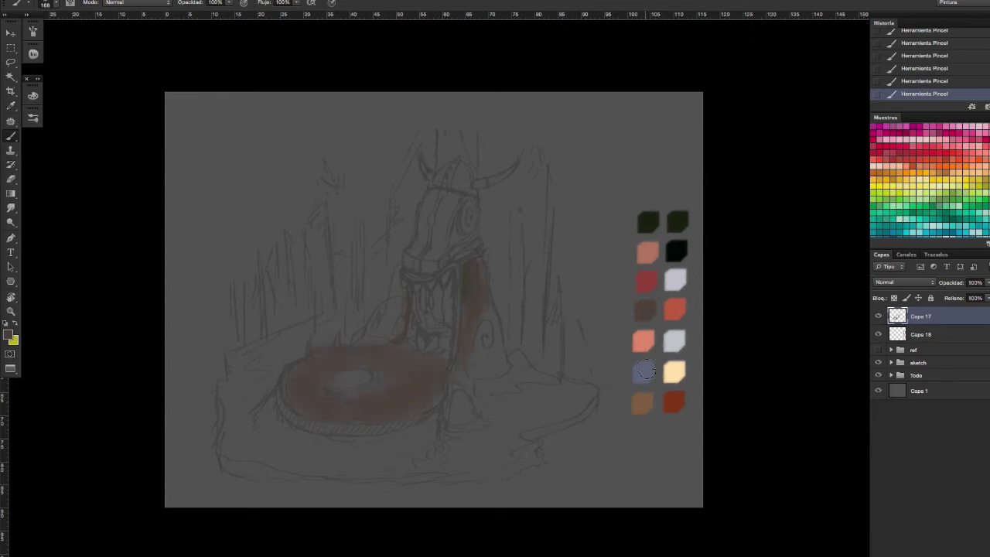
{"action": "left_click", "coordinate": [674, 280], "text": "alt"}
{"action": "left_click_drag", "start_coordinate": [580, 394], "coordinate": [460, 435]}
- Float the Color panel beside the canvas and paint blue-grey ground along the bottom, darker at the pedestal
{"action": "left_click", "coordinate": [33, 94]}
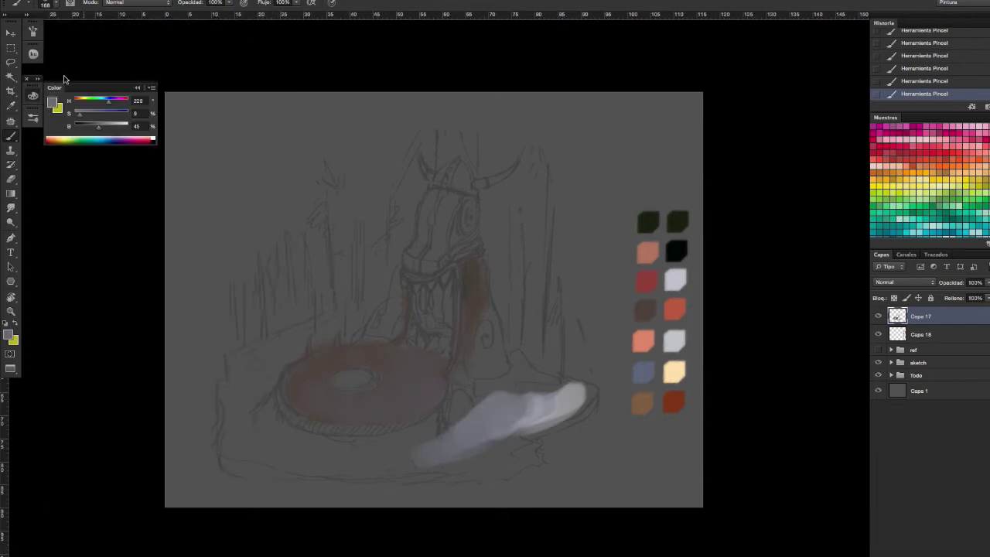
{"action": "left_click_drag", "start_coordinate": [58, 83], "coordinate": [739, 373]}
{"action": "left_click", "coordinate": [643, 372], "text": "alt"}
{"action": "mouse_move", "coordinate": [293, 461]}
{"action": "left_mouse_down"}
{"action": "mouse_move", "coordinate": [576, 395]}
{"action": "mouse_move", "coordinate": [472, 429]}
{"action": "left_mouse_up"}
{"action": "mouse_move", "coordinate": [290, 455]}
{"action": "left_mouse_down"}
{"action": "mouse_move", "coordinate": [530, 389]}
{"action": "mouse_move", "coordinate": [466, 454]}
{"action": "left_mouse_up"}
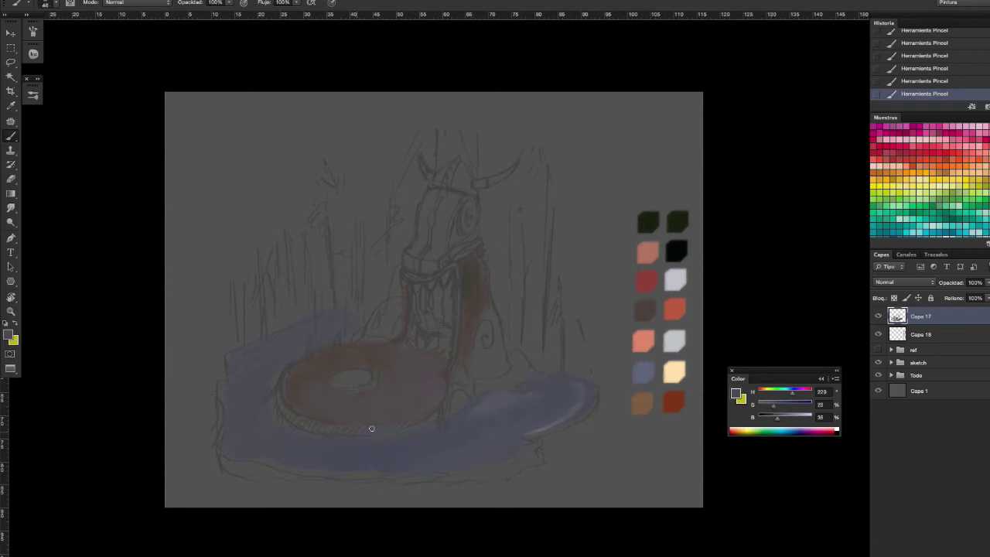
{"action": "left_click_drag", "start_coordinate": [770, 408], "coordinate": [775, 419]}
{"action": "mouse_move", "coordinate": [352, 465]}
{"action": "left_mouse_down"}
{"action": "mouse_move", "coordinate": [454, 441]}
{"action": "mouse_move", "coordinate": [431, 443]}
{"action": "left_mouse_up"}
- Choose darker and lighter blues in the colour picker, then paint brown on the creature's helmet
{"action": "left_click", "coordinate": [735, 393]}
{"action": "left_click", "coordinate": [564, 407]}
{"action": "left_click", "coordinate": [751, 289]}
{"action": "left_click", "coordinate": [428, 399], "text": "alt"}
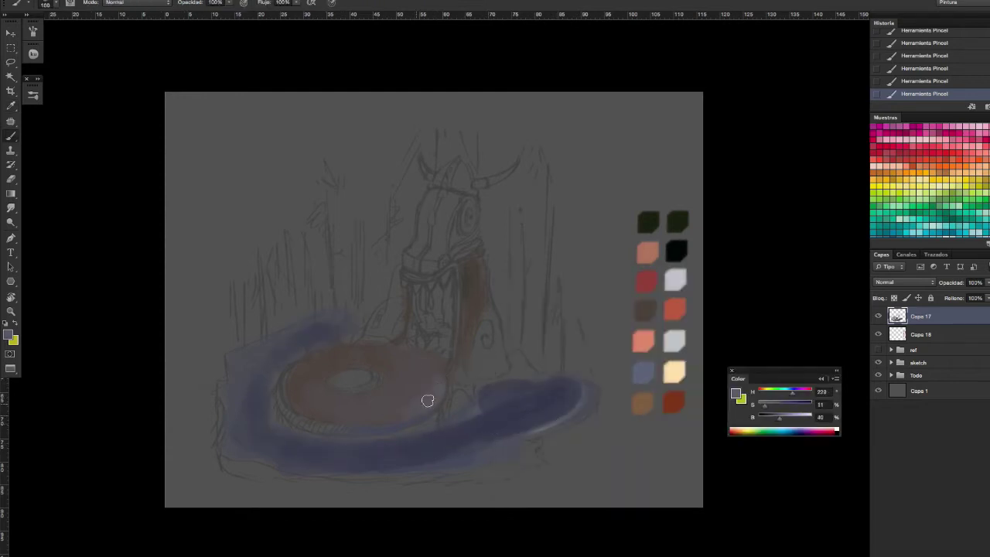
{"action": "left_click", "coordinate": [475, 263], "text": "alt"}
{"action": "left_click_drag", "start_coordinate": [444, 194], "coordinate": [412, 264]}
- Paint brown down the creature's face and send the painting layer beneath the sketch
{"action": "left_click_drag", "start_coordinate": [453, 231], "coordinate": [438, 245]}
{"action": "key", "text": "ctrl+["}
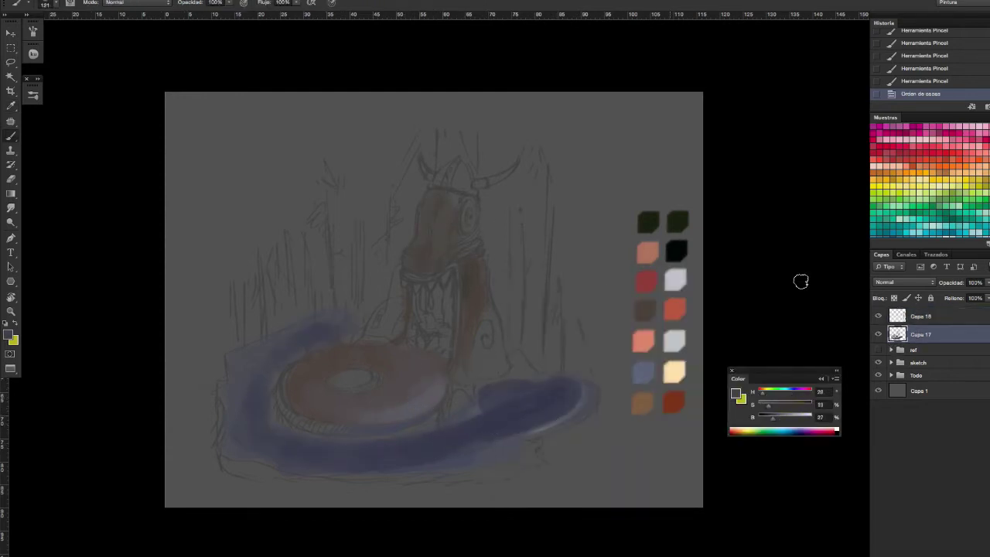
{"action": "key", "text": "ctrl+["}
{"action": "key", "text": "ctrl+["}
- Add a reddish-orange radial gradient glow in the centre of the bowl
{"action": "left_click", "coordinate": [675, 307], "text": "alt"}
{"action": "key", "text": "g"}
{"action": "left_click_drag", "start_coordinate": [352, 380], "coordinate": [340, 325]}
{"action": "key", "text": "b"}
- On a new layer below the painting, darken the canvas with dark blue-grey gradients at 20% opacity
{"action": "left_click", "coordinate": [541, 395], "text": "alt"}
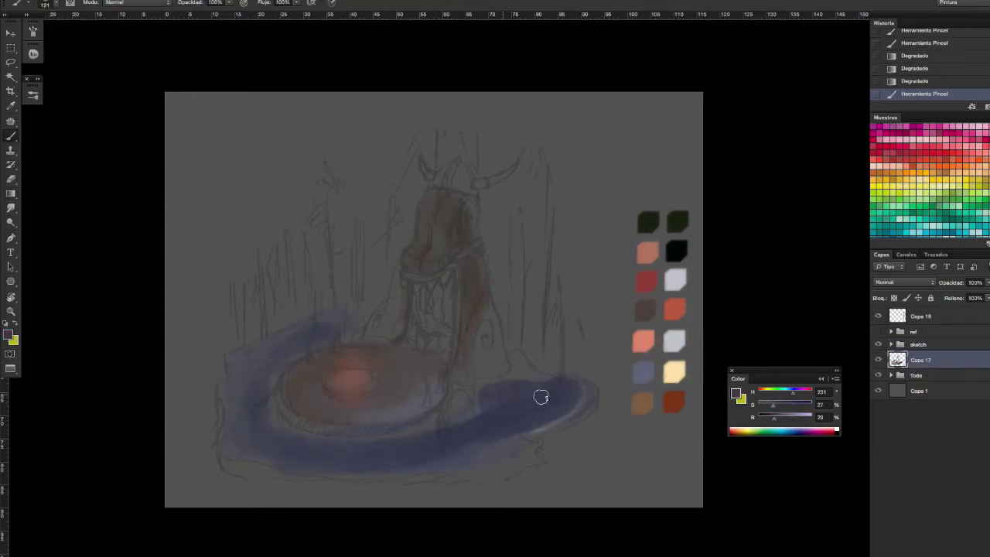
{"action": "key", "text": "ctrl+minus"}
{"action": "key", "text": "ctrl+alt+shift+n"}
{"action": "key", "text": "ctrl+["}
{"action": "key", "text": "g"}
{"action": "left_click_drag", "start_coordinate": [455, 323], "coordinate": [444, 364]}
{"action": "key", "text": "2"}
{"action": "left_click_drag", "start_coordinate": [453, 244], "coordinate": [453, 415]}
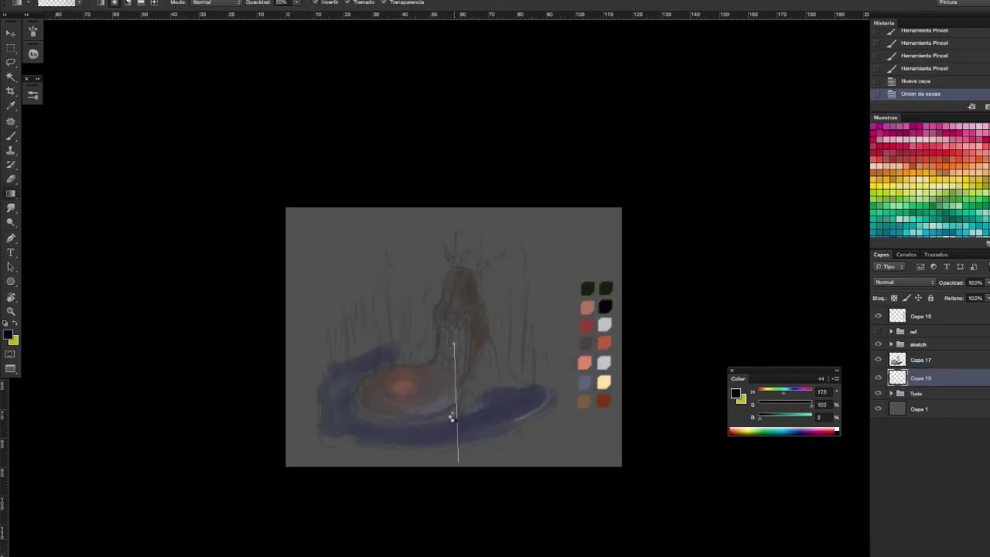
{"action": "left_click_drag", "start_coordinate": [470, 310], "coordinate": [470, 442]}
- Sample grey and brown tones and paint a pale vertical candle stroke
{"action": "left_click", "coordinate": [511, 211], "text": "alt"}
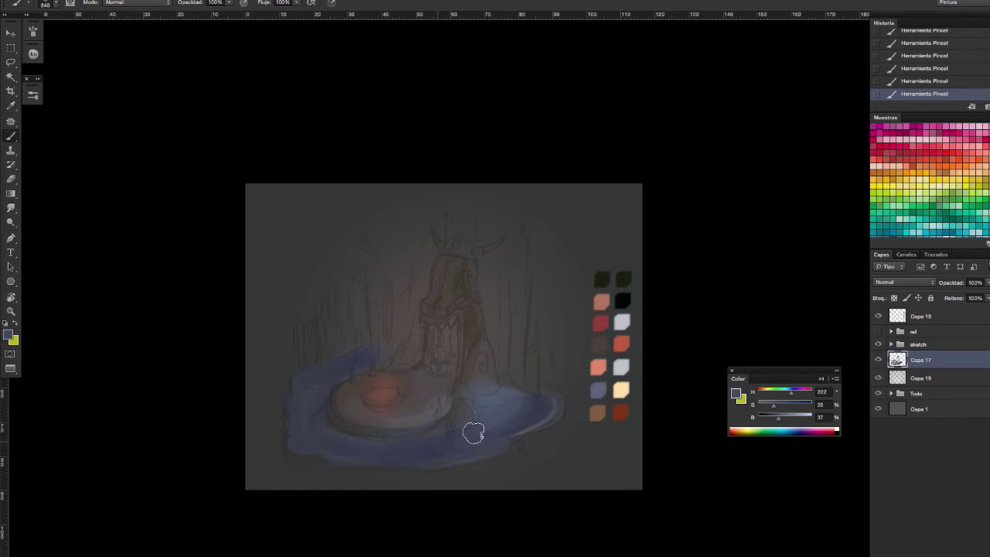
{"action": "left_click", "coordinate": [456, 344], "text": "alt"}
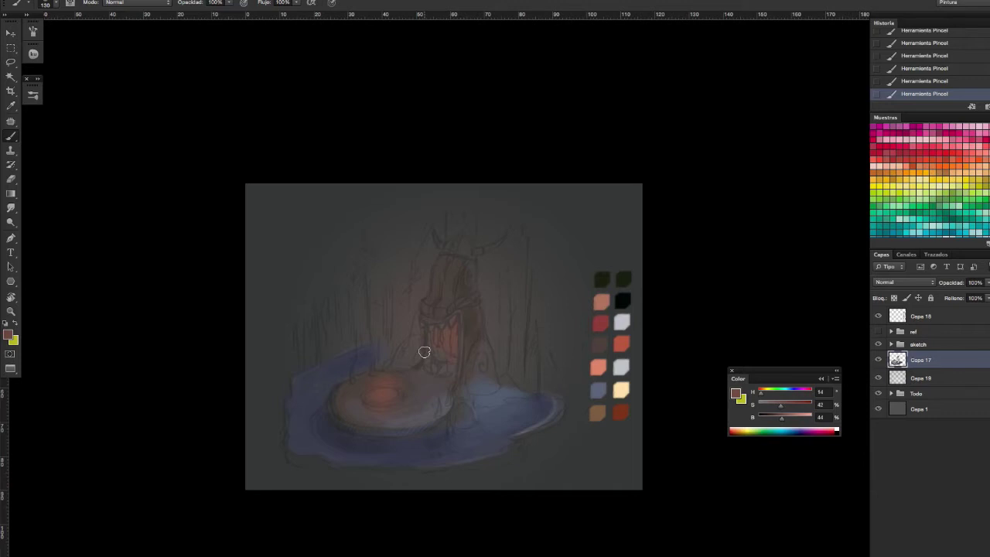
{"action": "scroll", "coordinate": [485, 326], "scroll_direction": "up", "scroll_amount": 1}
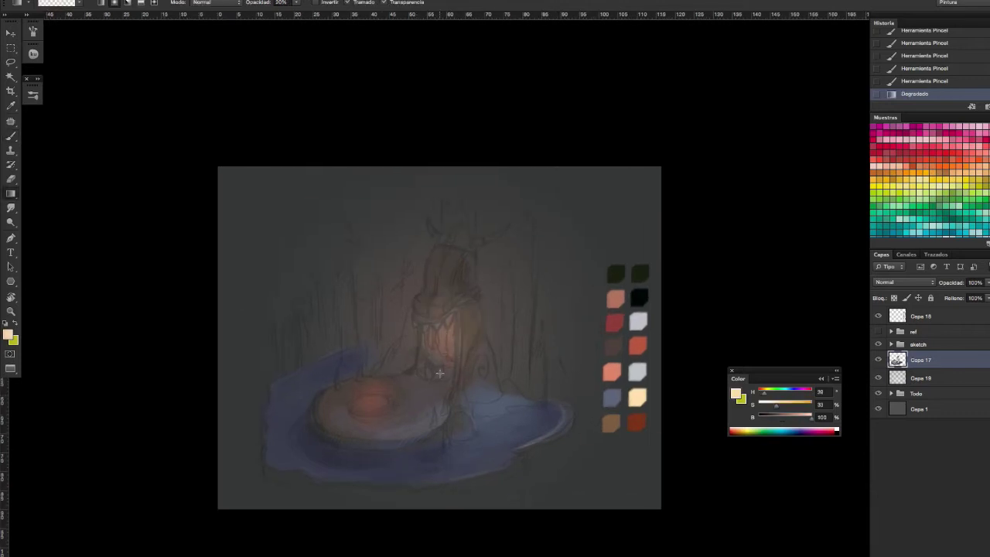
{"action": "left_click_drag", "start_coordinate": [421, 324], "coordinate": [417, 382]}
{"action": "left_click", "coordinate": [423, 389], "text": "alt"}
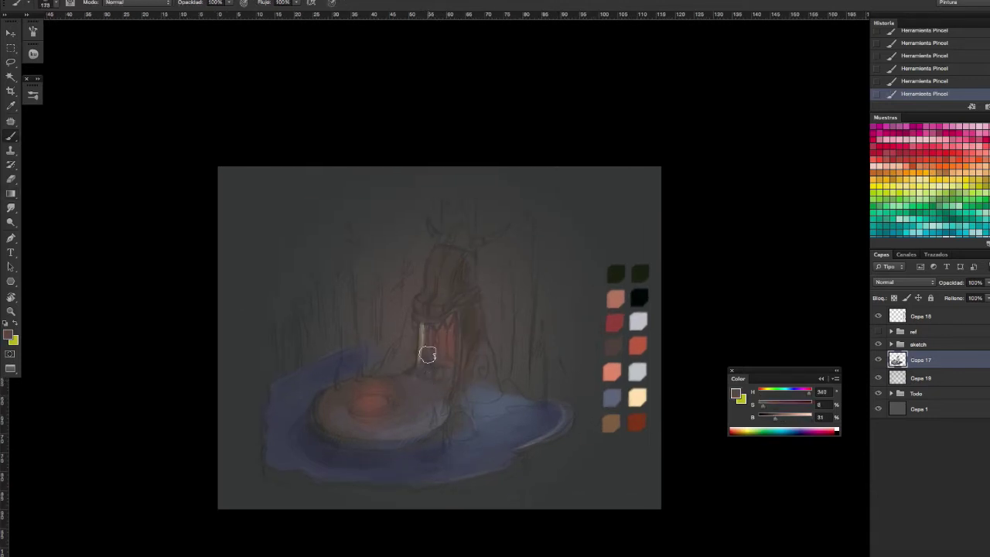
- Paint dark olive pine shapes behind the creature on the left, centre and right
{"action": "left_click", "coordinate": [639, 273], "text": "alt"}
{"action": "left_click_drag", "start_coordinate": [352, 269], "coordinate": [351, 342]}
{"action": "left_click_drag", "start_coordinate": [317, 314], "coordinate": [317, 353]}
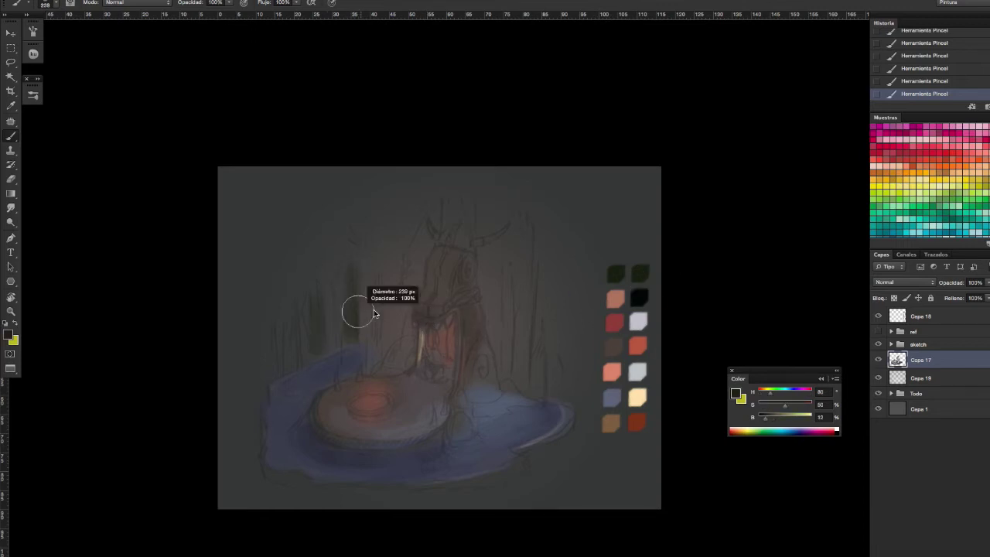
{"action": "left_click_drag", "start_coordinate": [386, 263], "coordinate": [391, 325]}
{"action": "left_click_drag", "start_coordinate": [533, 271], "coordinate": [542, 398]}
- Paint the pale arched rune stone in blue-greys with a darker violet-blue inside the arch
{"action": "left_click", "coordinate": [318, 456], "text": "alt"}
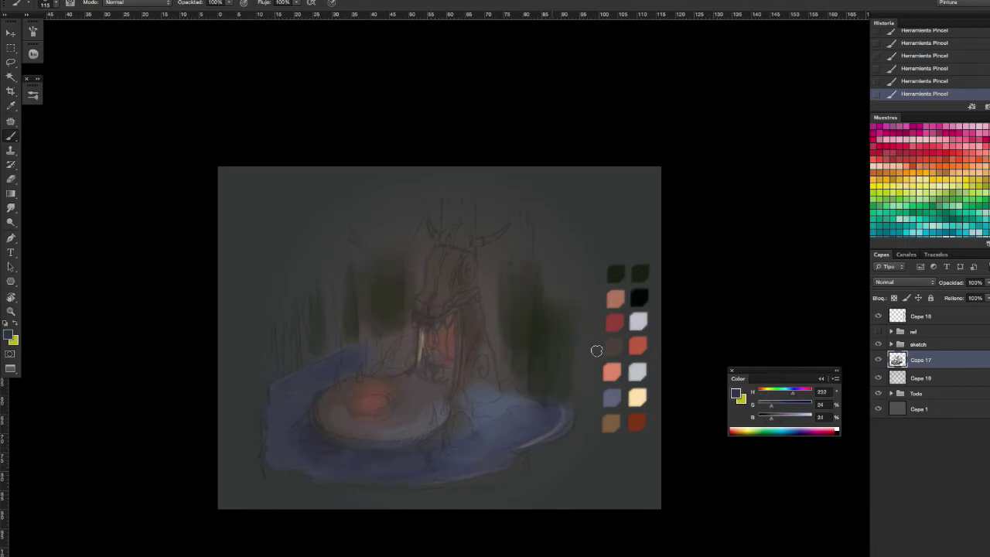
{"action": "left_click", "coordinate": [611, 397], "text": "alt"}
{"action": "left_click_drag", "start_coordinate": [455, 427], "coordinate": [465, 425]}
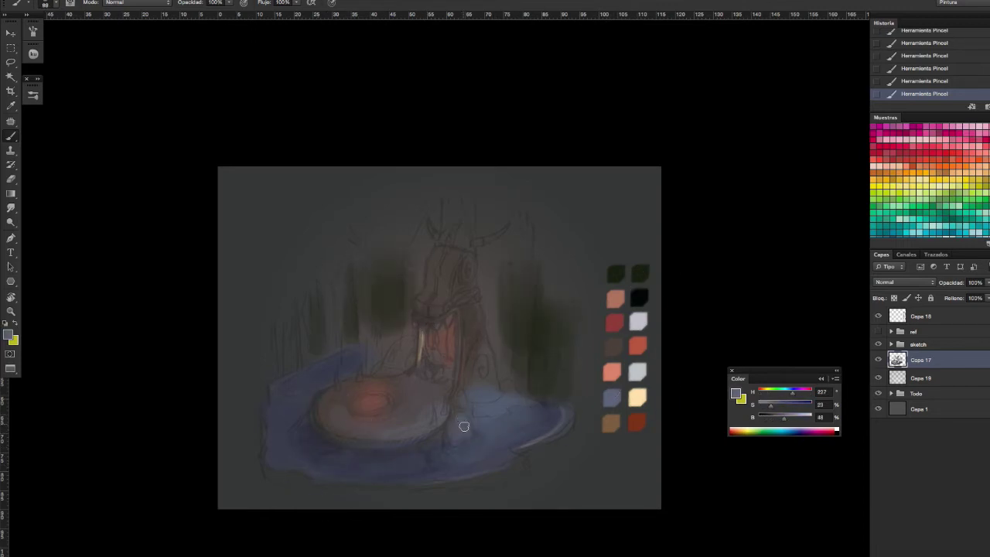
{"action": "left_click_drag", "start_coordinate": [491, 389], "coordinate": [486, 394]}
{"action": "left_click", "coordinate": [491, 383], "text": "alt"}
{"action": "left_click_drag", "start_coordinate": [478, 358], "coordinate": [487, 396]}
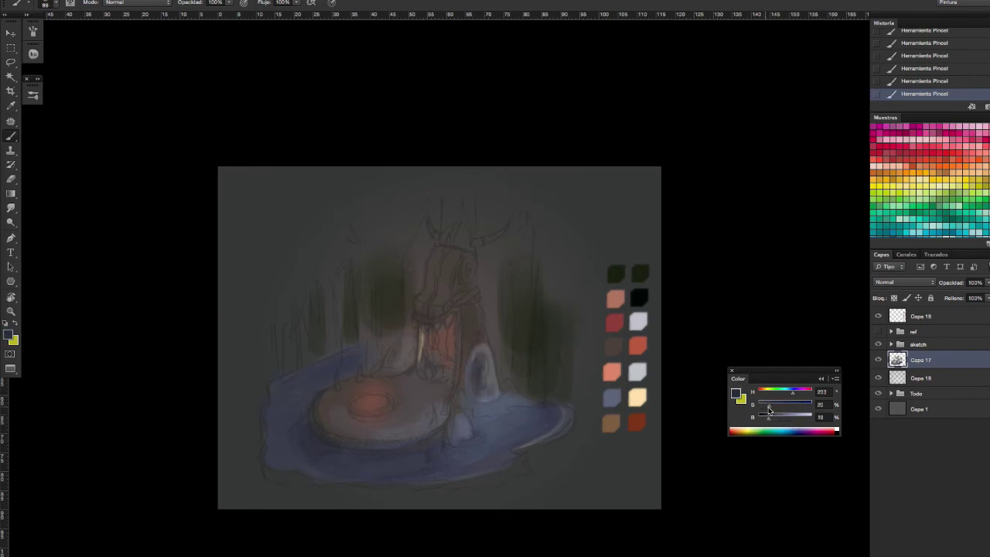
{"action": "left_click_drag", "start_coordinate": [755, 410], "coordinate": [762, 405]}
{"action": "left_click_drag", "start_coordinate": [482, 376], "coordinate": [488, 393]}
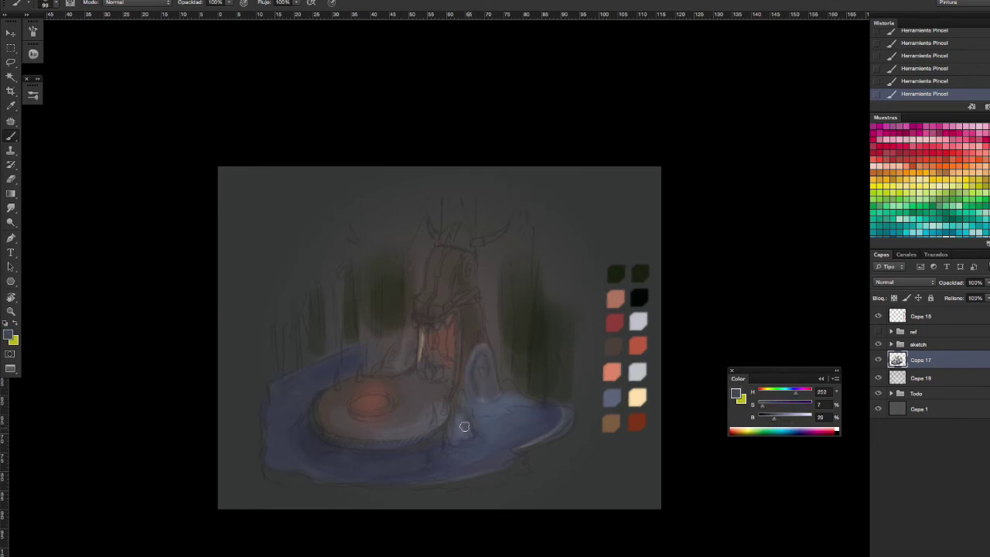
- Sample colours from the painting and tune a near-black tone in the Color panel
{"action": "scroll", "coordinate": [482, 442], "scroll_direction": "down", "scroll_amount": 1}
{"action": "left_click", "coordinate": [378, 395], "text": "alt"}
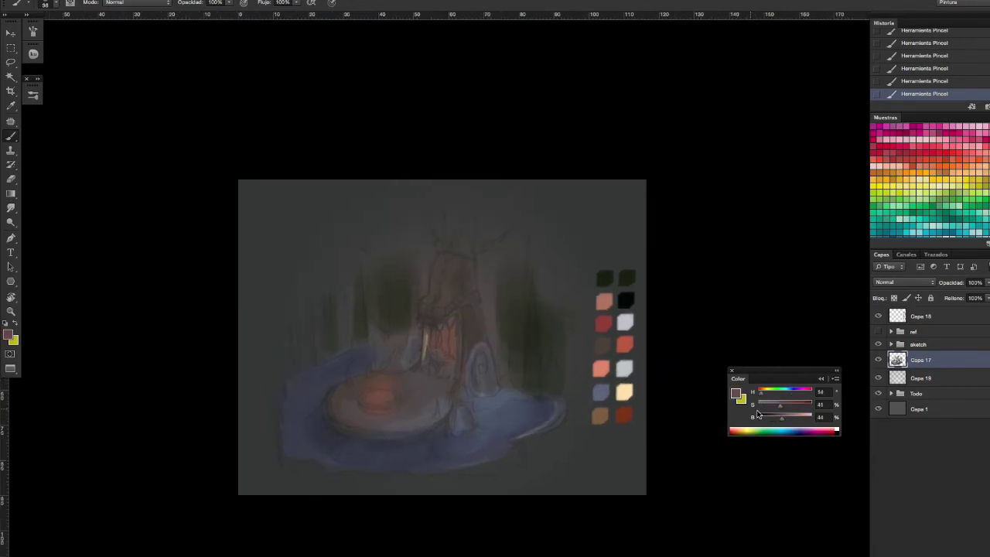
{"action": "left_click", "coordinate": [759, 418]}
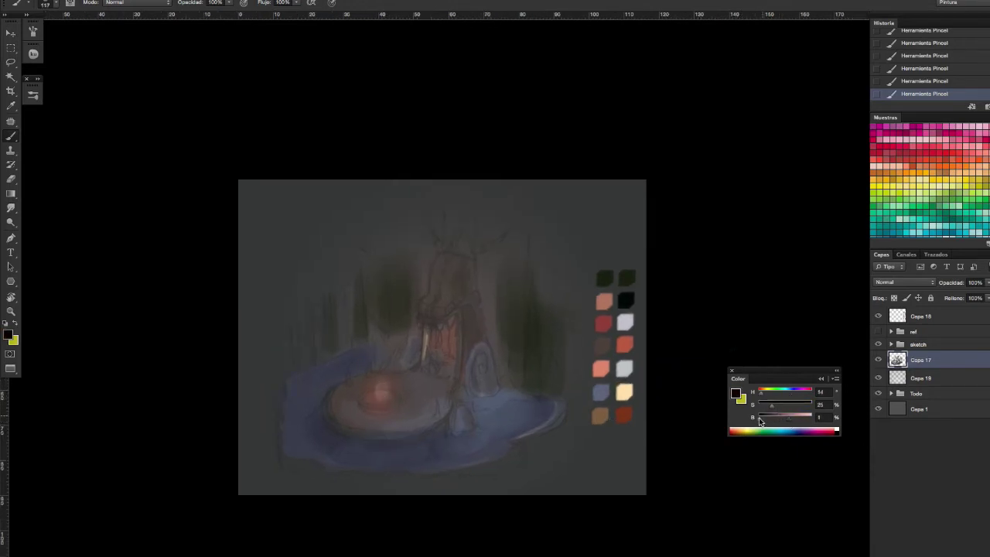
{"action": "left_click", "coordinate": [768, 416]}
{"action": "left_click", "coordinate": [768, 415]}
{"action": "left_click", "coordinate": [479, 347], "text": "alt"}
- Check the ref layer, then paint pink and mauve along the platform's lower-left edge and rim
{"action": "scroll", "coordinate": [478, 350], "scroll_direction": "up", "scroll_amount": 1}
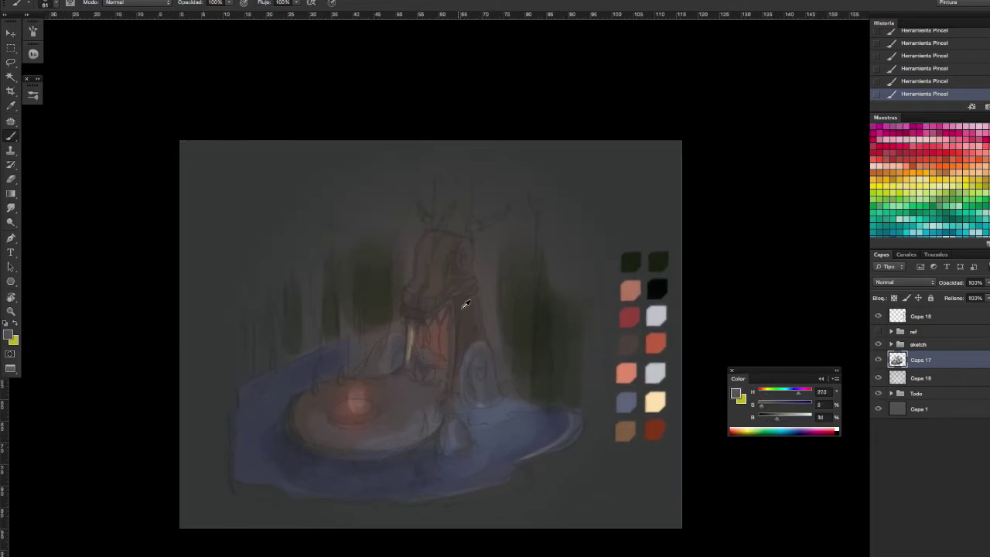
{"action": "left_click", "coordinate": [260, 451], "text": "alt"}
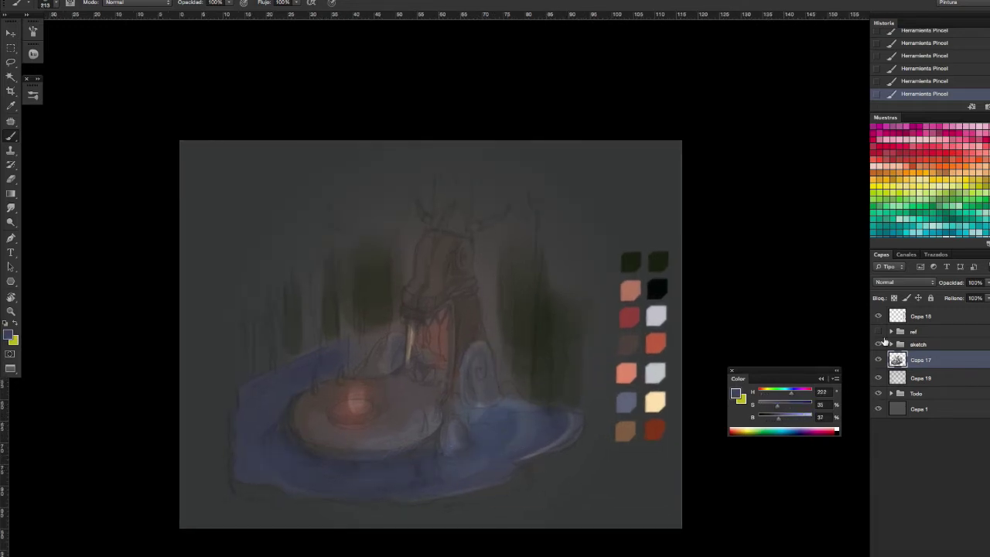
{"action": "left_click", "coordinate": [877, 331]}
{"action": "left_click", "coordinate": [235, 410], "text": "alt"}
{"action": "left_click", "coordinate": [878, 331]}
{"action": "mouse_move", "coordinate": [287, 484]}
{"action": "left_mouse_down"}
{"action": "mouse_move", "coordinate": [259, 434]}
{"action": "mouse_move", "coordinate": [265, 389]}
{"action": "mouse_move", "coordinate": [246, 469]}
{"action": "mouse_move", "coordinate": [267, 414]}
{"action": "left_mouse_up"}
{"action": "left_click", "coordinate": [286, 462], "text": "alt"}
{"action": "left_click_drag", "start_coordinate": [309, 484], "coordinate": [448, 468]}
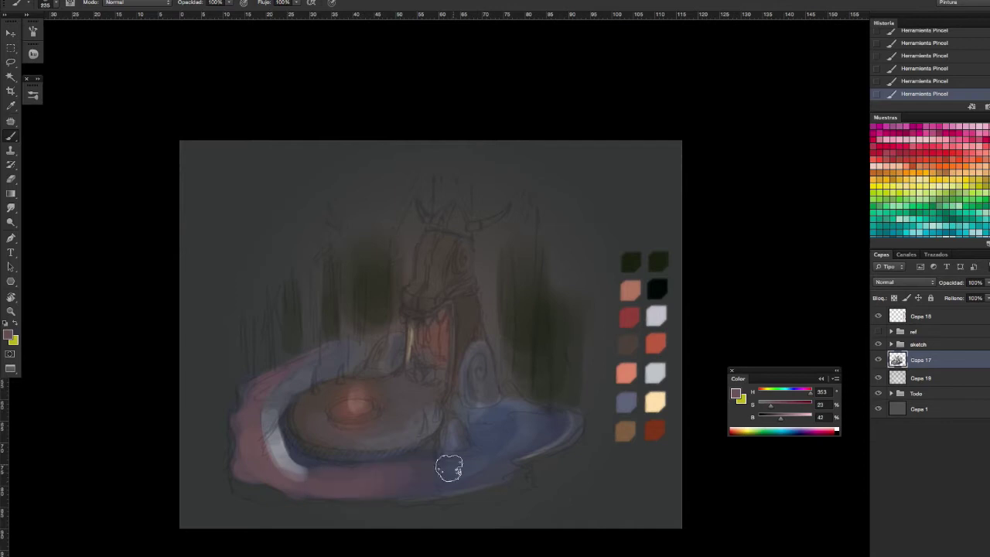
- With a smaller brush, highlight the rune stone's left edge and the lower ground in light grey
{"action": "key", "text": "ctrl+minus"}
{"action": "left_click", "coordinate": [295, 413], "text": "alt"}
{"action": "key", "text": "ctrl+plus"}
{"action": "left_click", "coordinate": [506, 408], "text": "alt"}
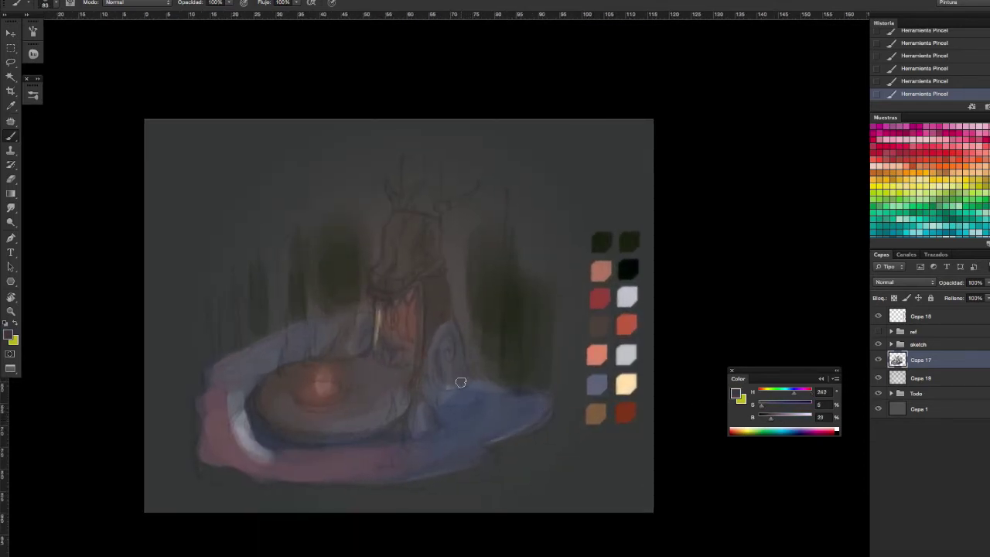
{"action": "left_click", "coordinate": [449, 324], "text": "alt"}
{"action": "left_click_drag", "start_coordinate": [435, 383], "coordinate": [437, 327]}
{"action": "left_click_drag", "start_coordinate": [423, 403], "coordinate": [417, 428]}
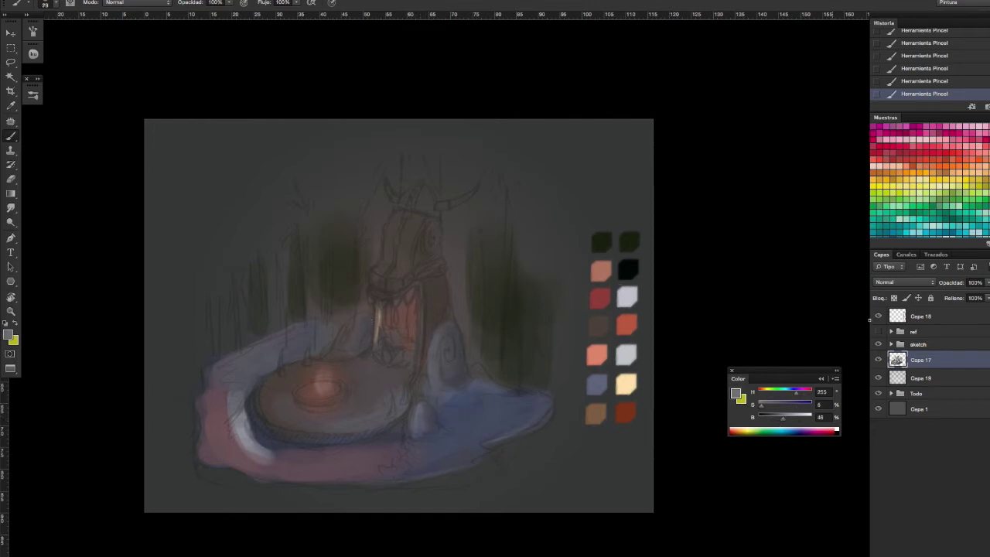
- Mix a dark brown, sample red from the painting, and choose a different brush preset
{"action": "left_click", "coordinate": [599, 325], "text": "alt"}
{"action": "left_click_drag", "start_coordinate": [769, 418], "coordinate": [778, 418]}
{"action": "left_click", "coordinate": [605, 319], "text": "alt"}
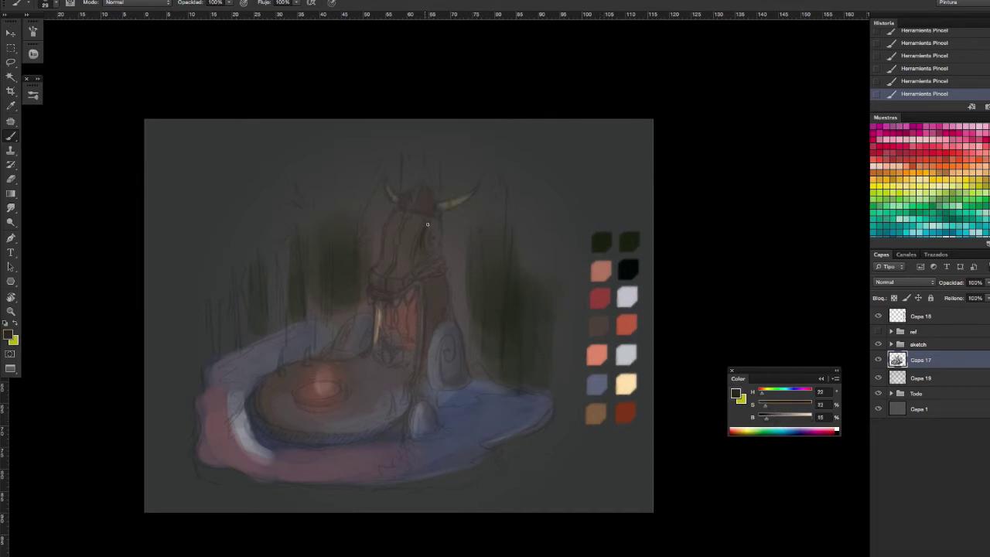
{"action": "left_click", "coordinate": [371, 287], "text": "alt"}
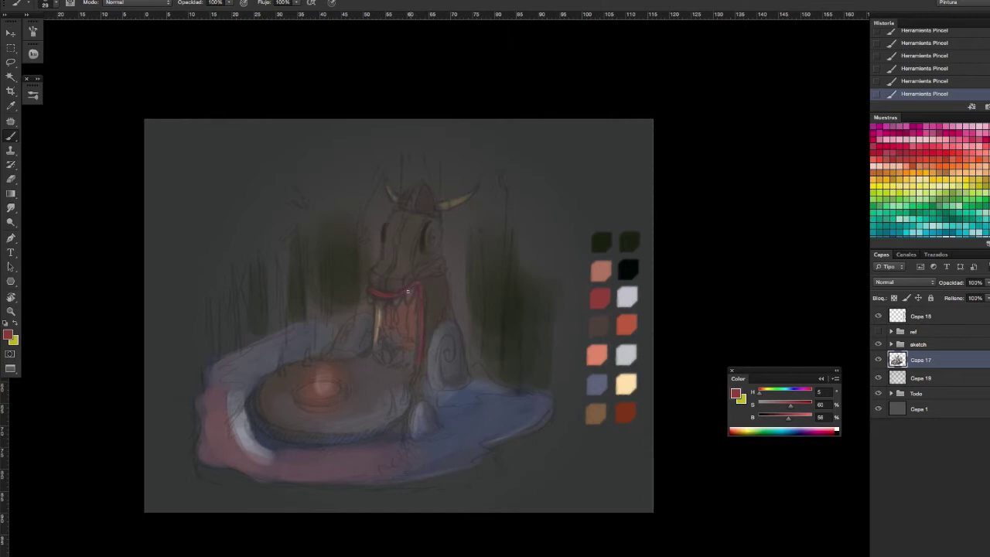
{"action": "right_click", "coordinate": [408, 291]}
{"action": "scroll", "coordinate": [418, 293], "scroll_direction": "up", "scroll_amount": 1}
- Paint and darken the red collar line on the creature, then add a new layer
{"action": "left_click", "coordinate": [403, 298], "text": "alt"}
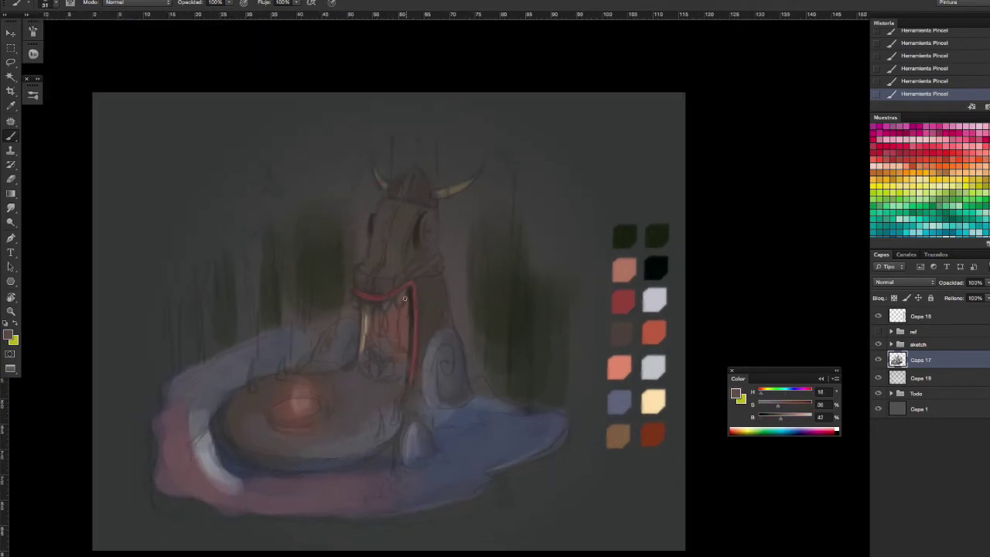
{"action": "left_click", "coordinate": [412, 303], "text": "alt"}
{"action": "left_click_drag", "start_coordinate": [414, 286], "coordinate": [418, 332]}
{"action": "left_click", "coordinate": [415, 345], "text": "alt"}
{"action": "left_click", "coordinate": [414, 343], "text": "alt"}
{"action": "left_click", "coordinate": [361, 343], "text": "alt"}
- On a new layer below the painting, paint dark tones around the scene with a larger brush
{"action": "key", "text": "ctrl+shift+alt+n"}
{"action": "key", "text": "ctrl+bracketleft"}
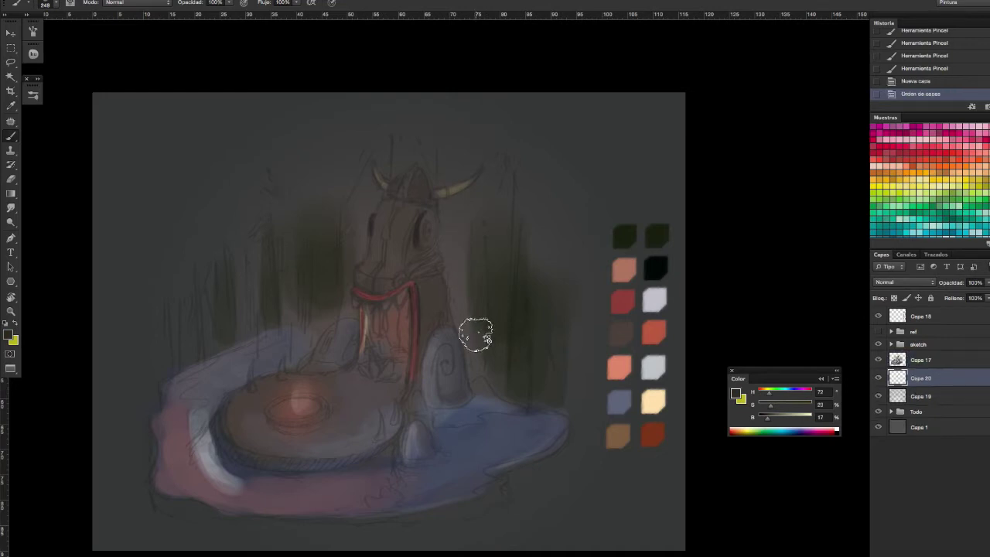
{"action": "left_click_drag", "start_coordinate": [473, 331], "coordinate": [454, 272]}
{"action": "left_click_drag", "start_coordinate": [399, 177], "coordinate": [490, 232]}
{"action": "scroll", "coordinate": [462, 384], "scroll_direction": "down", "scroll_amount": 1}
{"action": "left_click_drag", "start_coordinate": [561, 420], "coordinate": [555, 462]}
- Back on Capa 17, lasso the creature's eye and fill it with black
{"action": "key", "text": "alt+bracketright"}
{"action": "left_click", "coordinate": [434, 265], "text": "alt"}
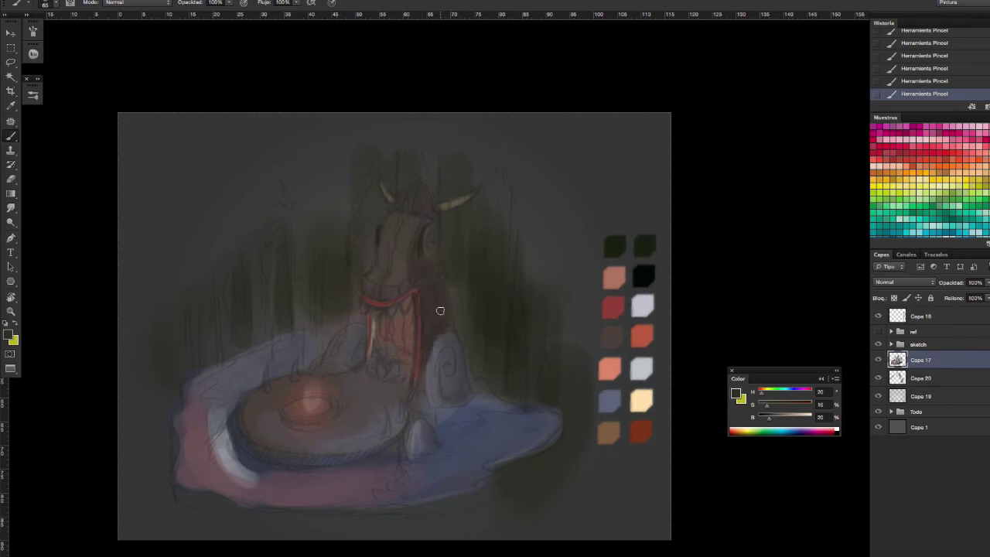
{"action": "key", "text": "l"}
{"action": "scroll", "coordinate": [423, 282], "scroll_direction": "up", "scroll_amount": 1}
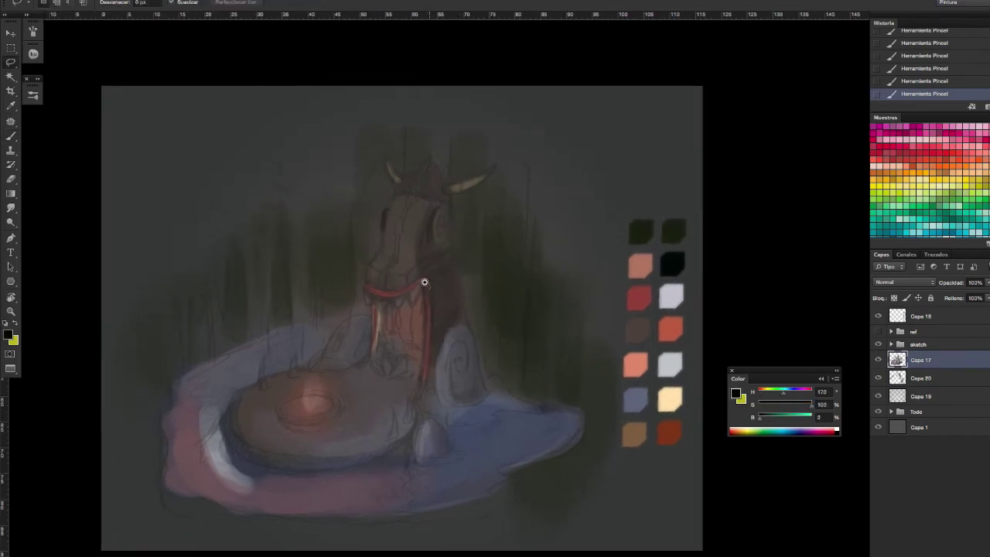
{"action": "scroll", "coordinate": [424, 282], "scroll_direction": "up", "scroll_amount": 1}
{"action": "left_click_drag", "start_coordinate": [402, 275], "coordinate": [404, 277]}
{"action": "key", "text": "alt+BackSpace"}
{"action": "key", "text": "ctrl+d"}
{"action": "mouse_move", "coordinate": [439, 201]}
{"action": "left_mouse_down"}
{"action": "mouse_move", "coordinate": [442, 229]}
{"action": "mouse_move", "coordinate": [437, 198]}
{"action": "mouse_move", "coordinate": [445, 220]}
{"action": "left_mouse_up"}
- Fill a second round eye selection and paint details on the creature's face
{"action": "key", "text": "b"}
{"action": "key", "text": "m"}
{"action": "key", "text": "alt+BackSpace"}
{"action": "key", "text": "alt+BackSpace"}
{"action": "key", "text": "ctrl+d"}
{"action": "key", "text": "g"}
{"action": "scroll", "coordinate": [472, 330], "scroll_direction": "down", "scroll_amount": 1}
{"action": "key", "text": "b"}
{"action": "scroll", "coordinate": [464, 309], "scroll_direction": "up", "scroll_amount": 1}
{"action": "left_click_drag", "start_coordinate": [460, 305], "coordinate": [456, 295]}
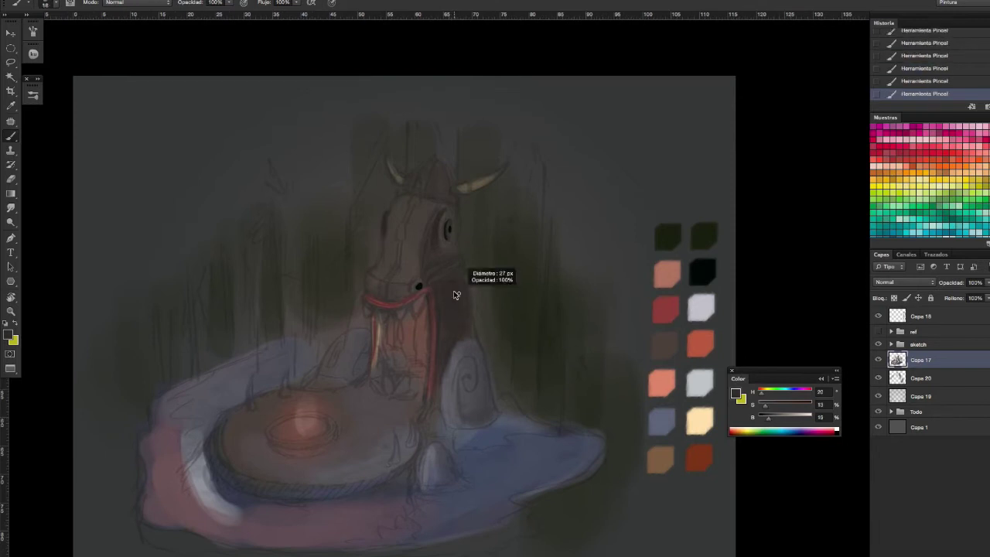
- Paint a dark nostril, then duplicate the sketch as Capa 15 copia above Capa 17
{"action": "left_click", "coordinate": [460, 305], "text": "alt"}
{"action": "left_click_drag", "start_coordinate": [456, 301], "coordinate": [466, 285]}
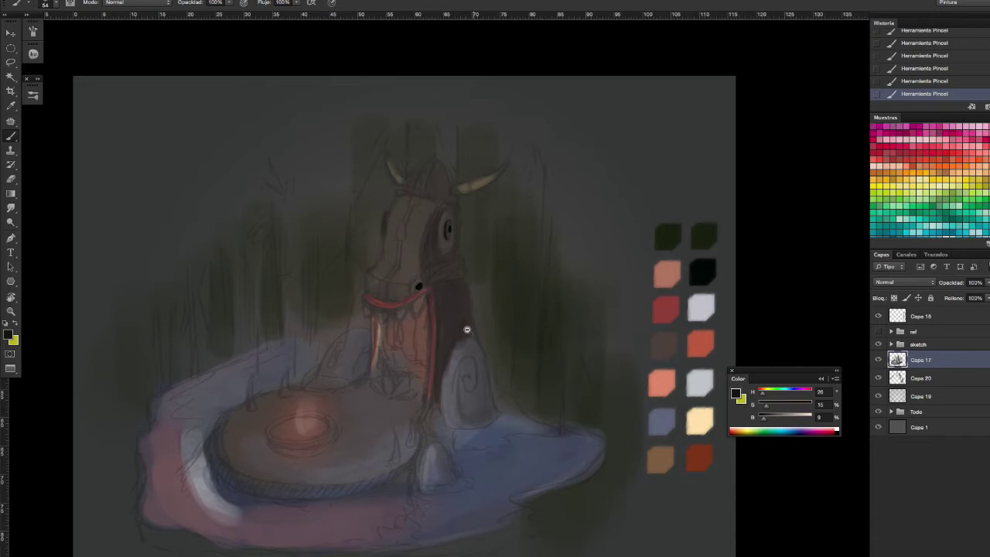
{"action": "key", "text": "ctrl+minus"}
{"action": "key", "text": "ctrl+j"}
{"action": "key", "text": "ctrl+bracketright"}
{"action": "key", "text": "ctrl+bracketright"}
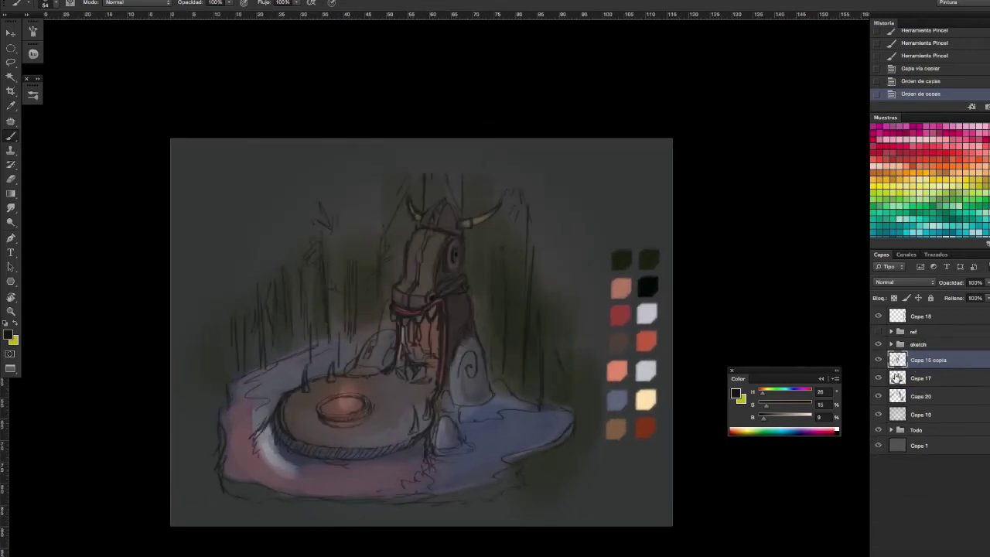
- Move the sketch copy down two places and repaint the creature's eye and face
{"action": "key", "text": "ctrl+bracketleft"}
{"action": "key", "text": "ctrl+bracketleft"}
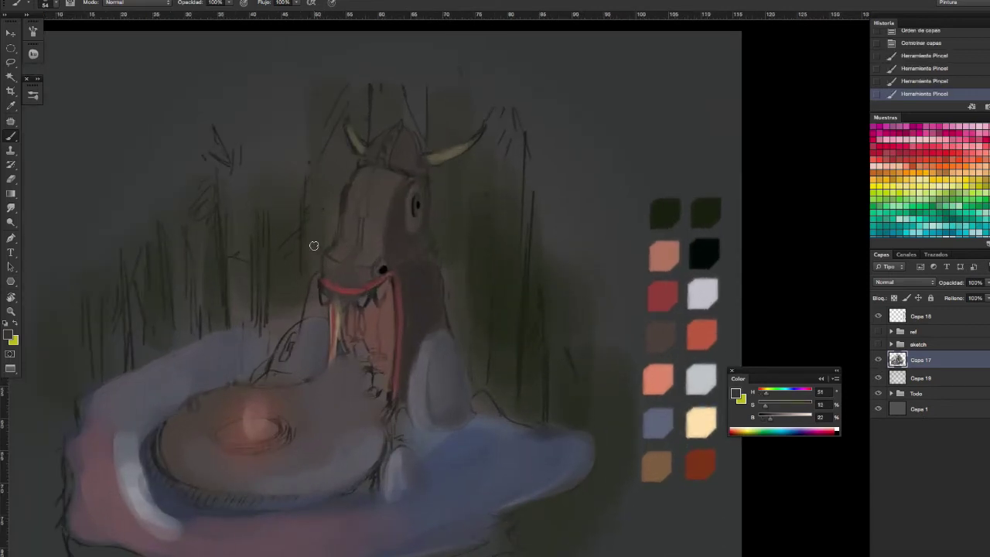
{"action": "left_click_drag", "start_coordinate": [406, 217], "coordinate": [429, 230]}
{"action": "left_click_drag", "start_coordinate": [769, 417], "coordinate": [779, 418]}
{"action": "left_click_drag", "start_coordinate": [361, 215], "coordinate": [359, 197]}
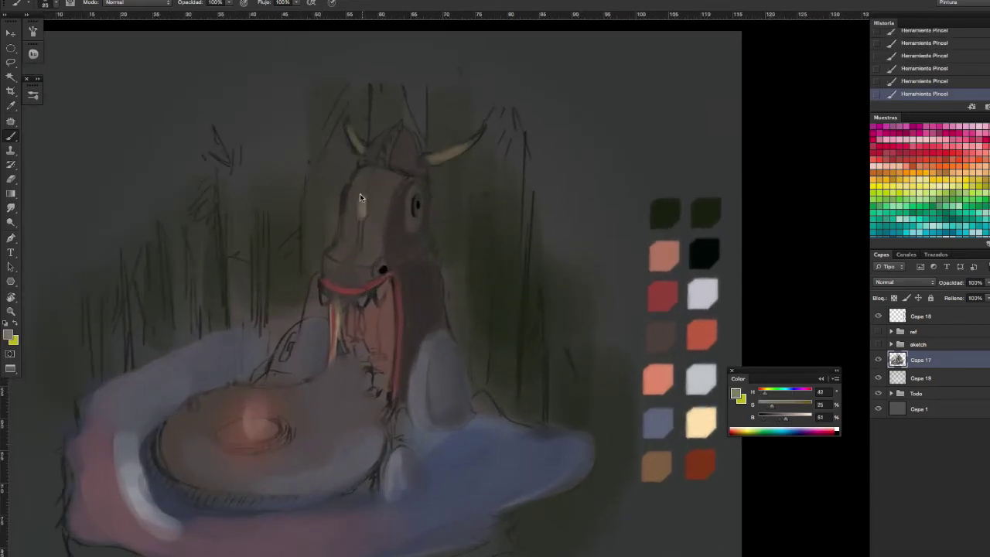
{"action": "left_click", "coordinate": [383, 271], "text": "alt"}
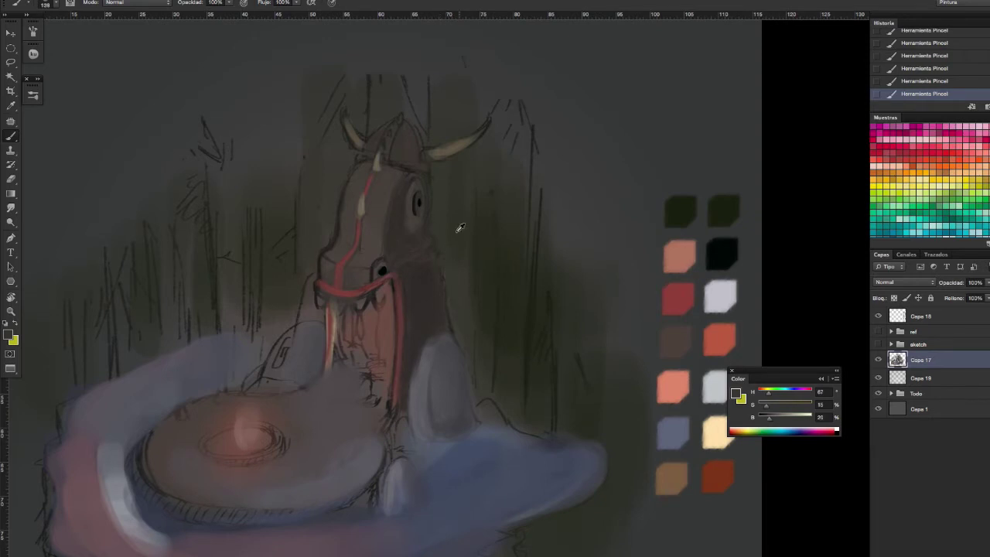
{"action": "key", "text": "ctrl+minus"}
{"action": "key", "text": "ctrl+minus"}
{"action": "key", "text": "ctrl+minus"}
- Apply a Curves adjustment to Capa 19 to adjust the platform's tones
{"action": "left_click", "coordinate": [307, 369], "text": "alt"}
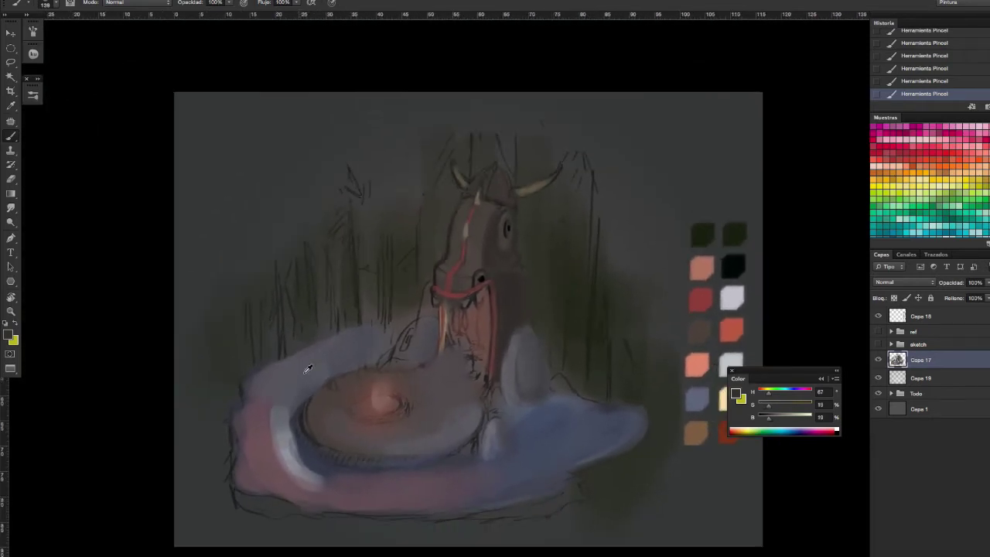
{"action": "left_click", "coordinate": [924, 376]}
{"action": "key", "text": "ctrl+m"}
{"action": "mouse_move", "coordinate": [828, 341]}
{"action": "left_mouse_down"}
{"action": "mouse_move", "coordinate": [829, 369]}
{"action": "mouse_move", "coordinate": [868, 320]}
{"action": "left_mouse_up"}
{"action": "left_click_drag", "start_coordinate": [784, 395], "coordinate": [784, 379]}
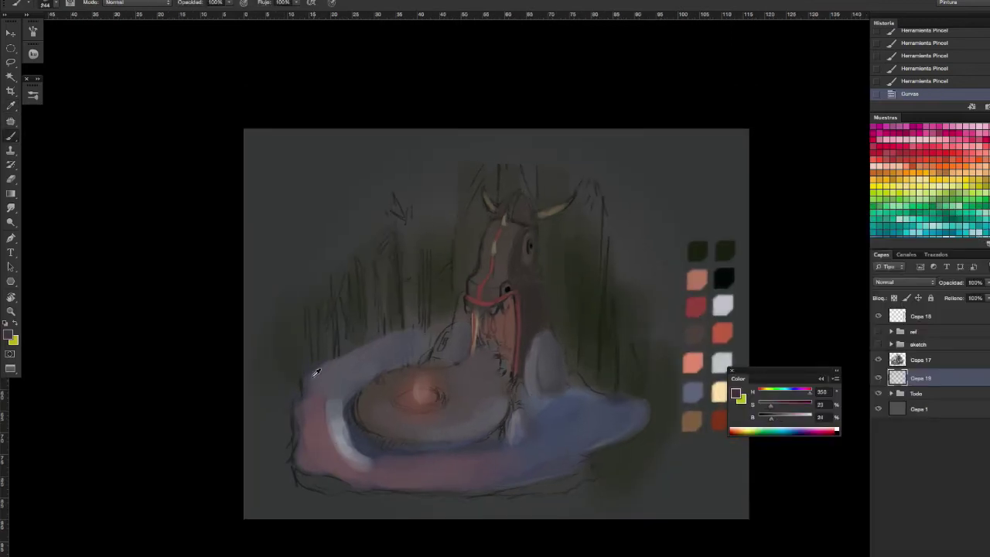
- Paint over the pink lower-left band in blue-grey and apply a textured brush preset
{"action": "left_click_drag", "start_coordinate": [313, 391], "coordinate": [437, 487]}
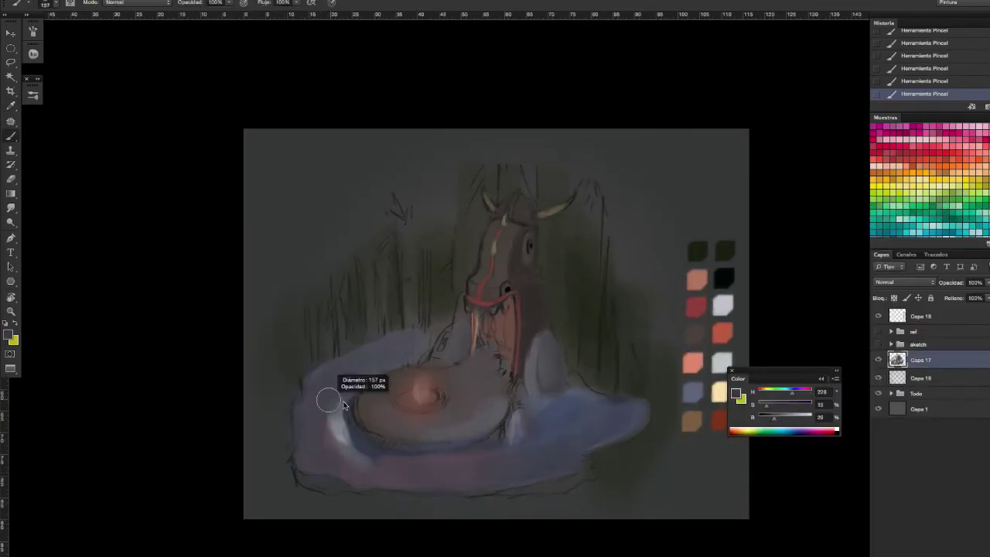
{"action": "left_click", "coordinate": [48, 3]}
{"action": "double_click", "coordinate": [59, 88]}
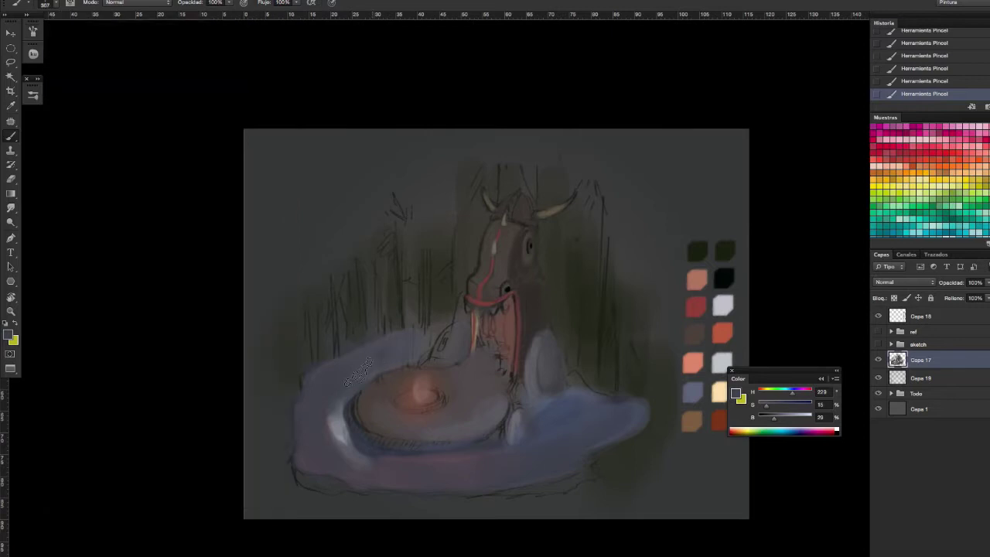
{"action": "key", "text": "F5"}
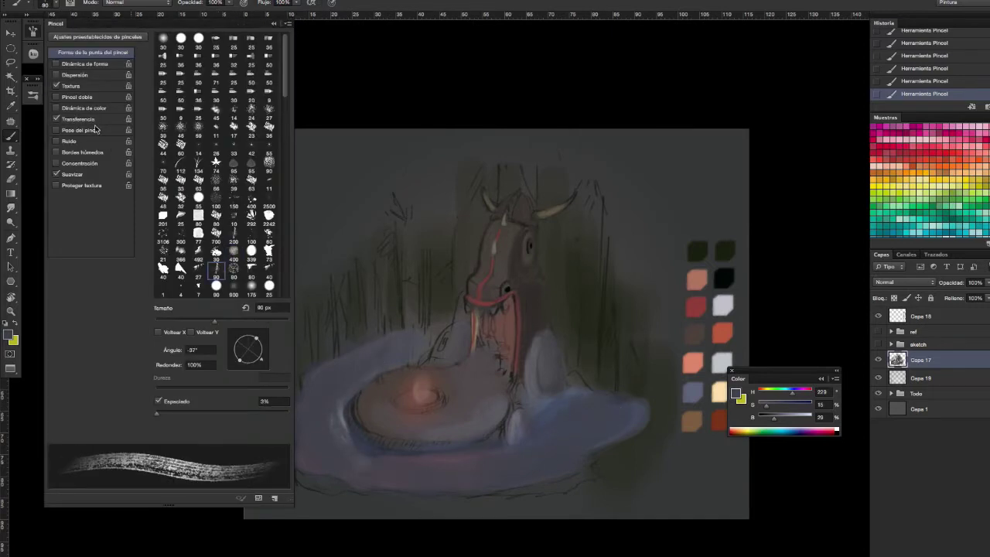
- Set the brush size to 184, pick a red, and sample grey-brown from the canvas
{"action": "key", "text": "F5"}
{"action": "left_click_drag", "start_coordinate": [774, 416], "coordinate": [788, 414]}
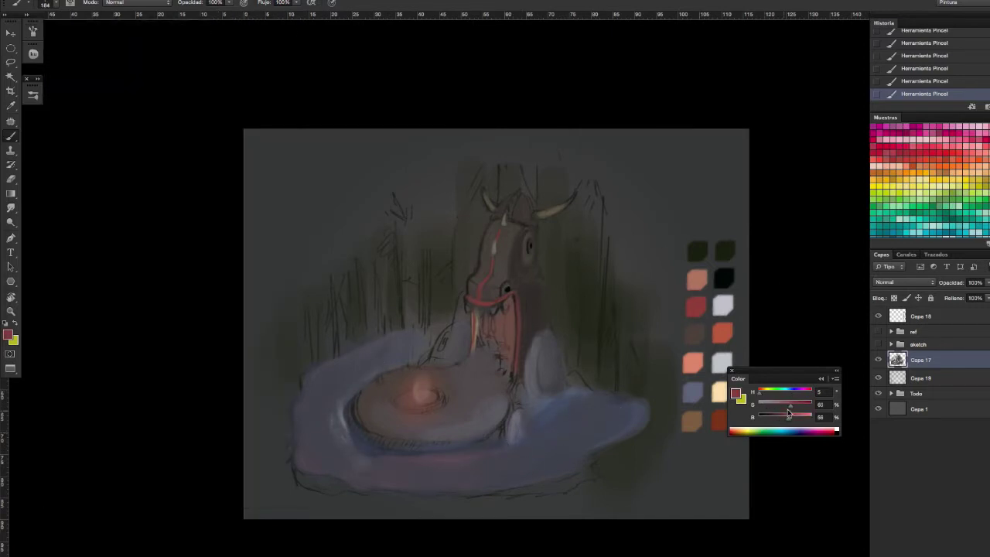
{"action": "left_click", "coordinate": [390, 397], "text": "alt"}
- Select an ellipse around the fire glow and fill it black on a new layer
{"action": "key", "text": "m"}
{"action": "left_click_drag", "start_coordinate": [390, 385], "coordinate": [445, 416]}
{"action": "key", "text": "ctrl+d"}
{"action": "left_click_drag", "start_coordinate": [386, 384], "coordinate": [447, 414]}
{"action": "key", "text": "ctrl+shift+alt+n"}
{"action": "key", "text": "alt+BackSpace"}
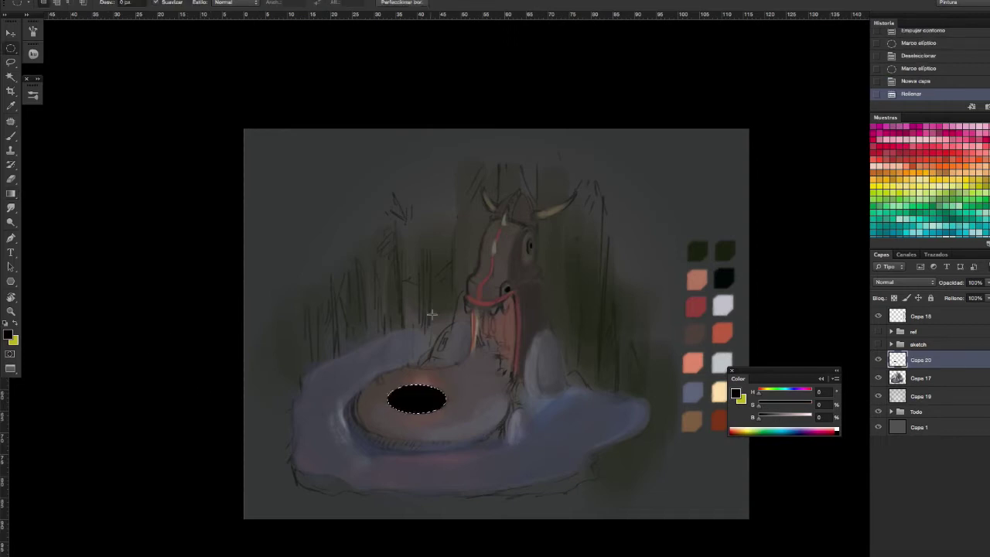
- Cut out the ellipse centre to leave a ring, and move the ring layer below Capa 17
{"action": "key", "text": "Delete"}
{"action": "key", "text": "ctrl+d"}
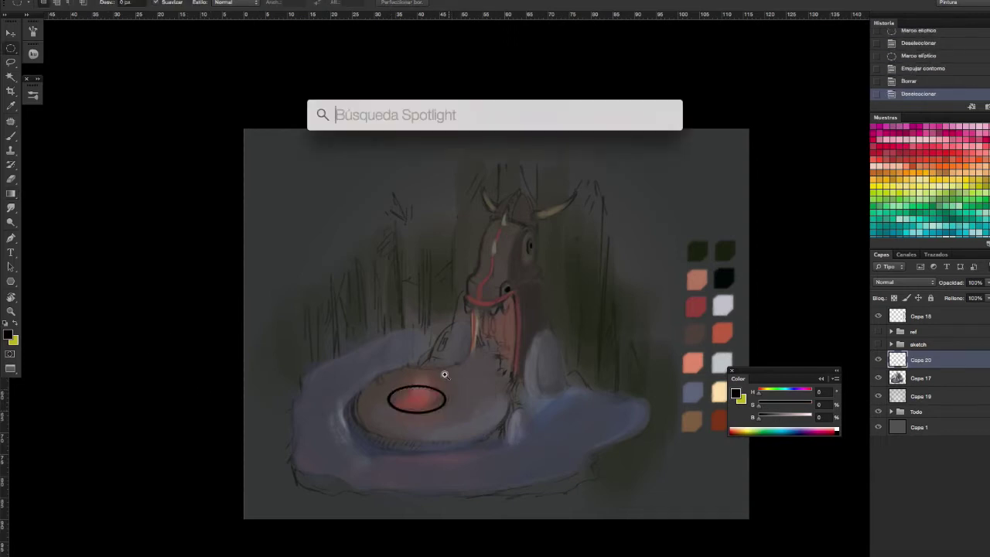
{"action": "key", "text": "ctrl+plus"}
{"action": "key", "text": "ctrl+bracketleft"}
{"action": "key", "text": "ctrl+plus"}
{"action": "key", "text": "b"}
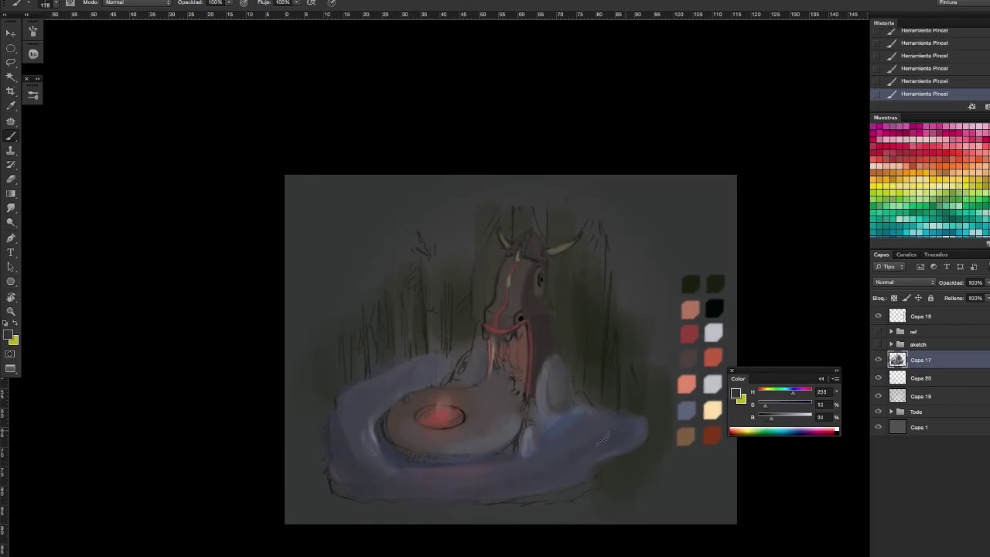
- Sample a lighter blue-grey from the water, set the brush to 174, and darken the colour
{"action": "left_click", "coordinate": [378, 437], "text": "alt"}
{"action": "right_click", "coordinate": [368, 448]}
{"action": "key", "text": "Escape"}
{"action": "left_click_drag", "start_coordinate": [359, 427], "coordinate": [438, 478]}
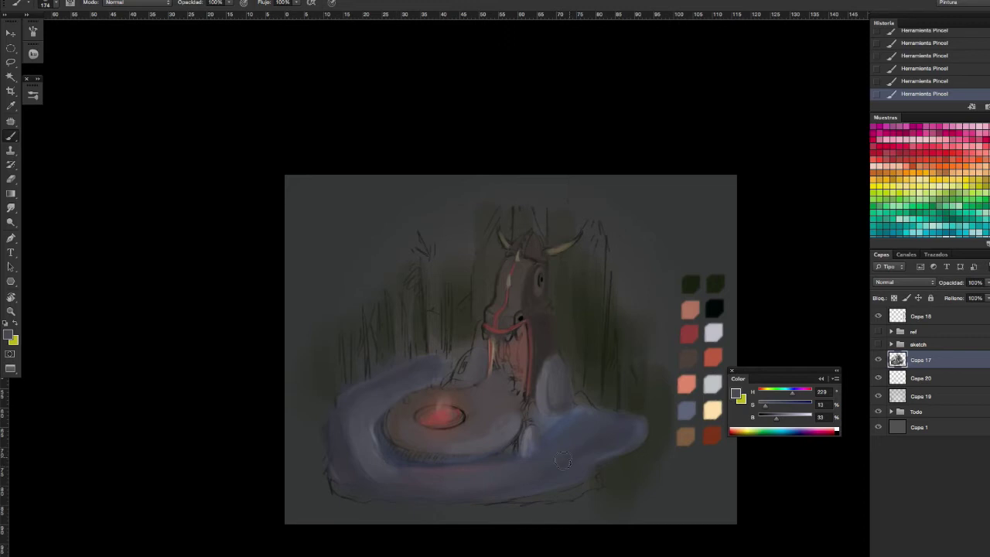
{"action": "left_click_drag", "start_coordinate": [783, 423], "coordinate": [770, 421]}
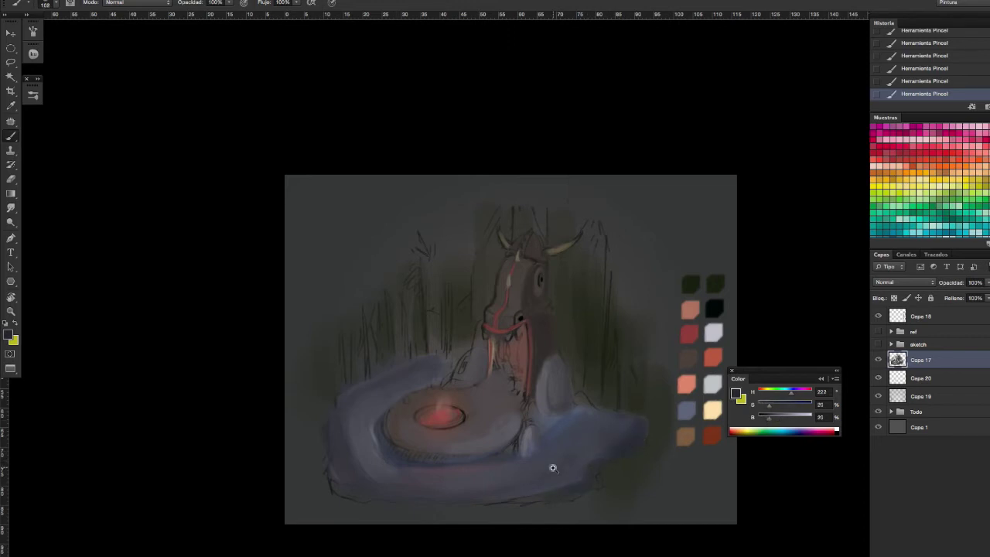
{"action": "scroll", "coordinate": [552, 467], "scroll_direction": "down", "scroll_amount": 1}
- Lasso the area beneath the platform edge and fill it with the dark colour
{"action": "key", "text": "l"}
{"action": "left_click_drag", "start_coordinate": [387, 442], "coordinate": [389, 447]}
{"action": "key", "text": "alt+BackSpace"}
{"action": "key", "text": "alt+BackSpace"}
{"action": "scroll", "coordinate": [615, 464], "scroll_direction": "up", "scroll_amount": 1}
{"action": "key", "text": "ctrl+d"}
- Erase stray paint at the lower left and repaint the lower water area
{"action": "key", "text": "e"}
{"action": "left_click_drag", "start_coordinate": [327, 495], "coordinate": [309, 467]}
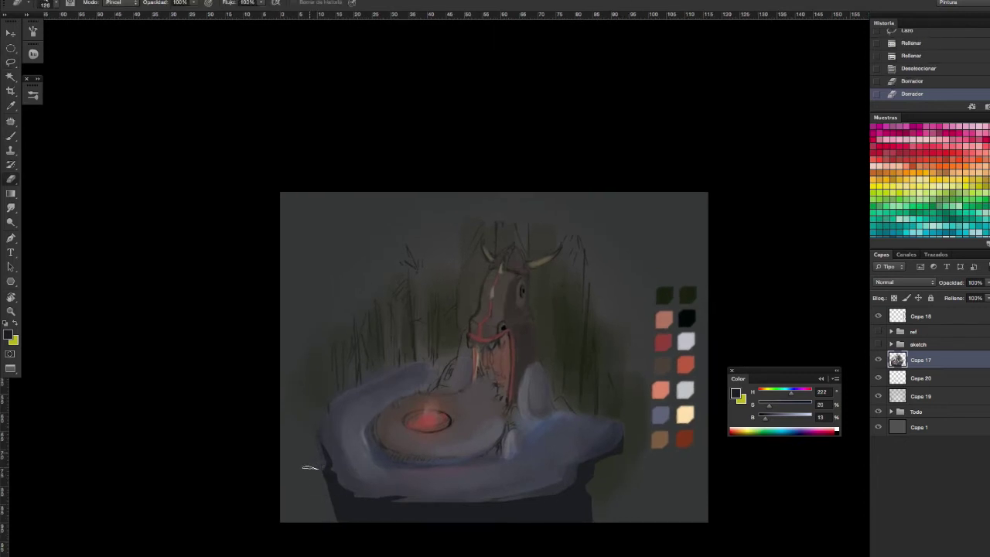
{"action": "key", "text": "b"}
{"action": "left_click_drag", "start_coordinate": [411, 490], "coordinate": [556, 474]}
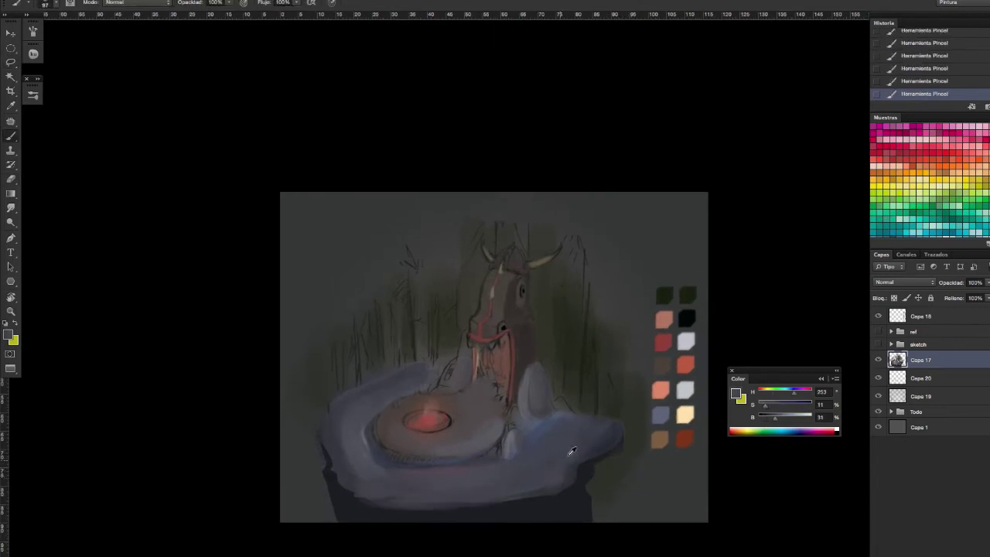
{"action": "scroll", "coordinate": [572, 451], "scroll_direction": "up", "scroll_amount": 1}
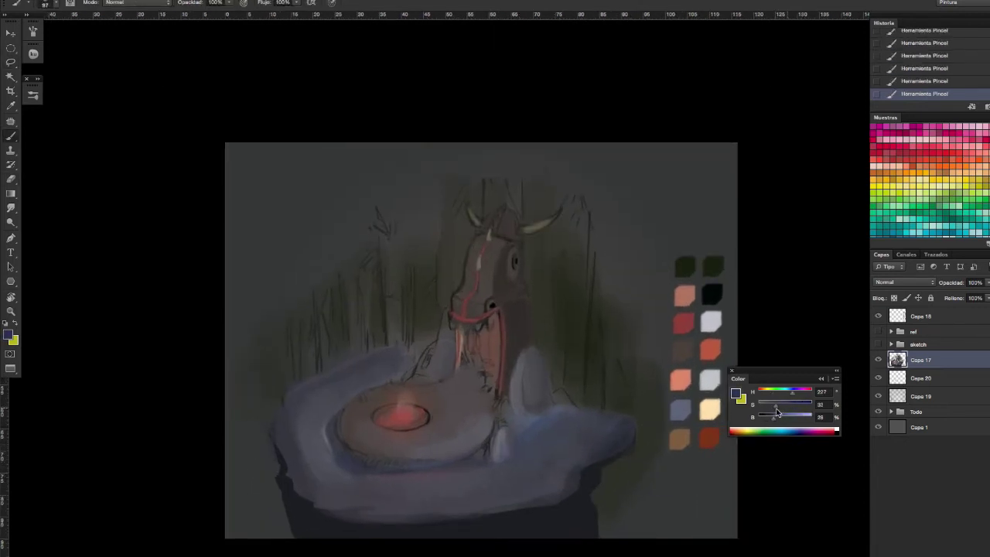
- Paint a bluish stroke on the platform's right edge, then sample grey with a 136 brush
{"action": "left_click_drag", "start_coordinate": [530, 399], "coordinate": [533, 368]}
{"action": "left_click", "coordinate": [539, 354], "text": "alt"}
{"action": "left_click_drag", "start_coordinate": [538, 420], "coordinate": [546, 420]}
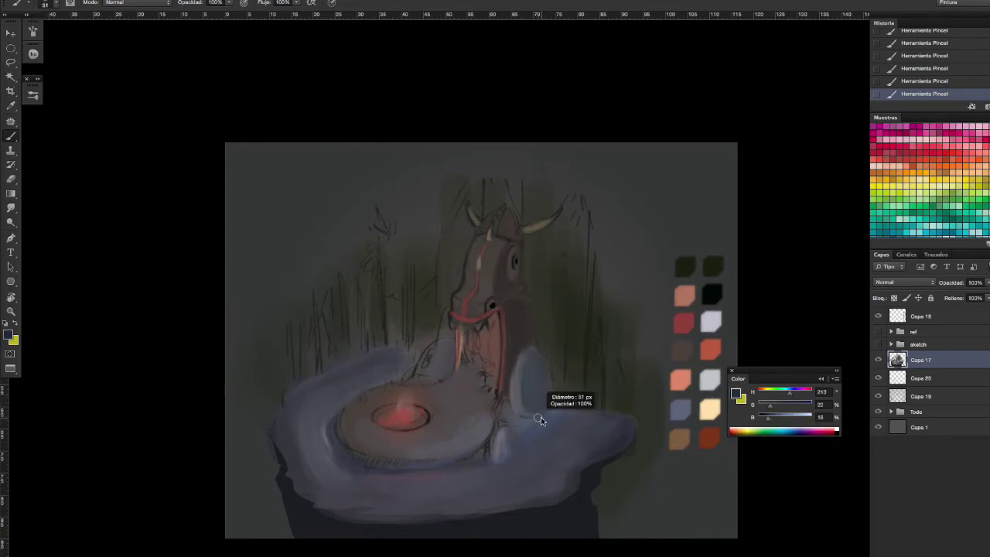
{"action": "left_click_drag", "start_coordinate": [551, 416], "coordinate": [525, 466]}
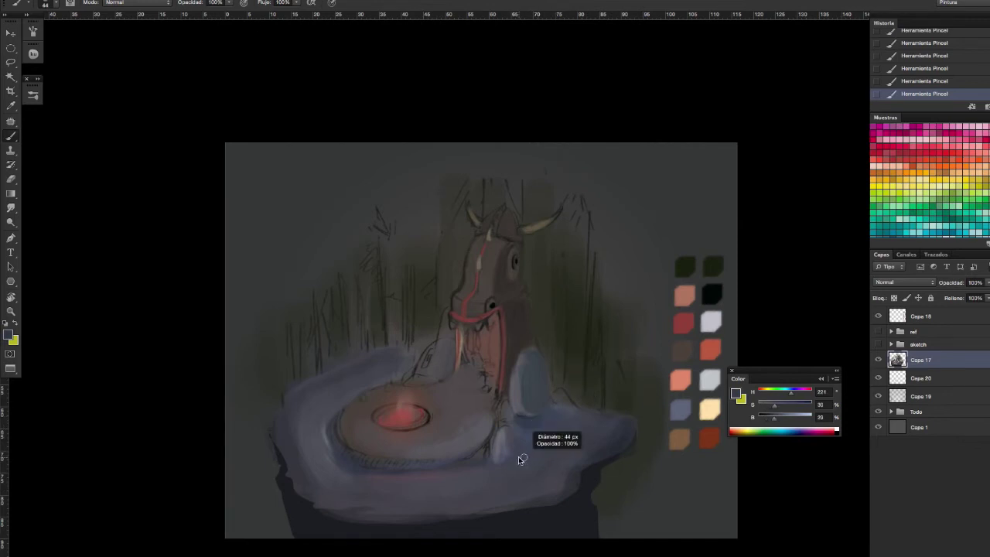
- Lasso the blue stone beside the creature and shade it with a darker gradient
{"action": "key", "text": "l"}
{"action": "mouse_move", "coordinate": [551, 383]}
{"action": "left_mouse_down"}
{"action": "mouse_move", "coordinate": [554, 406]}
{"action": "mouse_move", "coordinate": [532, 348]}
{"action": "left_mouse_up"}
{"action": "key", "text": "g"}
{"action": "mouse_move", "coordinate": [557, 417]}
{"action": "left_mouse_down"}
{"action": "mouse_move", "coordinate": [585, 474]}
{"action": "mouse_move", "coordinate": [534, 356]}
{"action": "left_mouse_up"}
- Add a darker grey gradient at 100% opacity and repaint the selected stone's surface
{"action": "key", "text": "0"}
{"action": "left_click", "coordinate": [541, 430], "text": "alt"}
{"action": "left_click_drag", "start_coordinate": [541, 430], "coordinate": [523, 415]}
{"action": "key", "text": "b"}
{"action": "left_click_drag", "start_coordinate": [550, 365], "coordinate": [542, 416]}
{"action": "left_click_drag", "start_coordinate": [563, 348], "coordinate": [541, 410]}
- Darken the top of the stone and sample a lighter grey for its planes
{"action": "key", "text": "ctrl+plus"}
{"action": "key", "text": "ctrl+minus"}
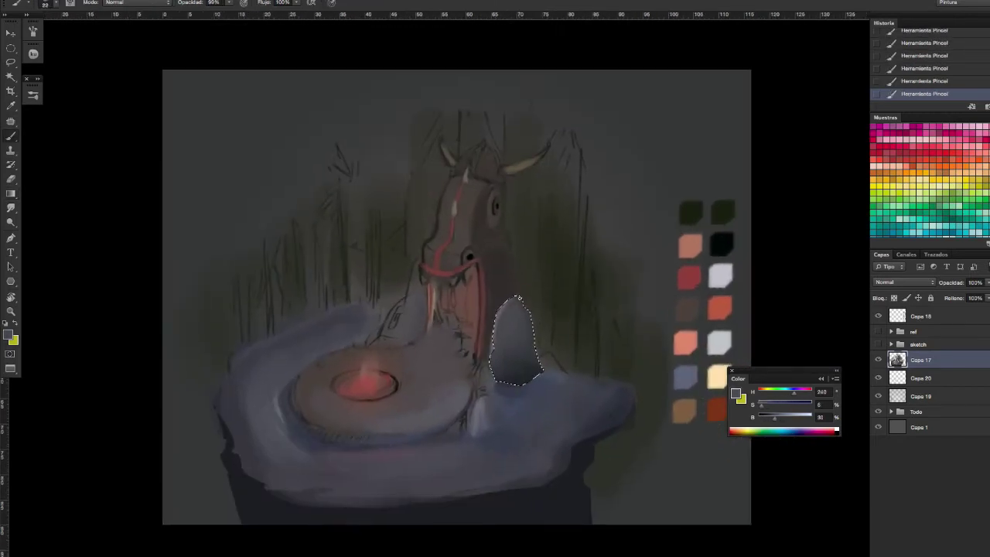
{"action": "left_click_drag", "start_coordinate": [523, 307], "coordinate": [514, 331]}
{"action": "scroll", "coordinate": [520, 323], "scroll_direction": "down", "scroll_amount": 1}
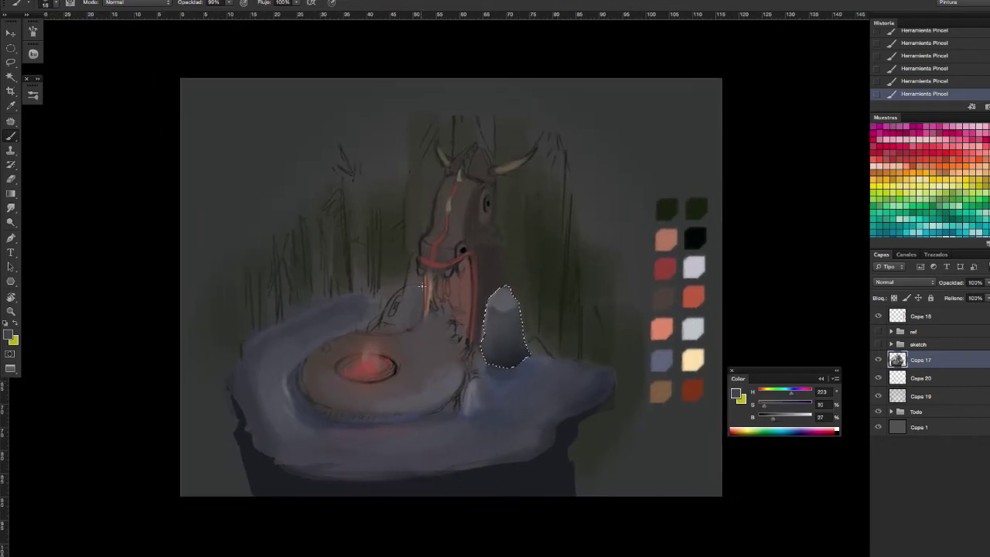
{"action": "scroll", "coordinate": [517, 328], "scroll_direction": "up", "scroll_amount": 2}
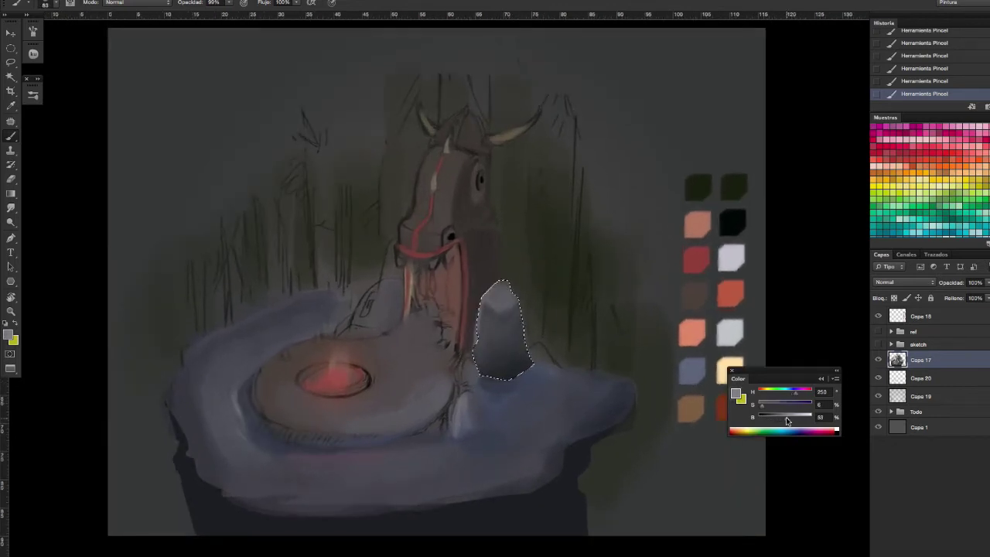
{"action": "left_click", "coordinate": [500, 310], "text": "alt"}
- Turn off Shape Dynamics in the Brush settings panel
{"action": "key", "text": "F5"}
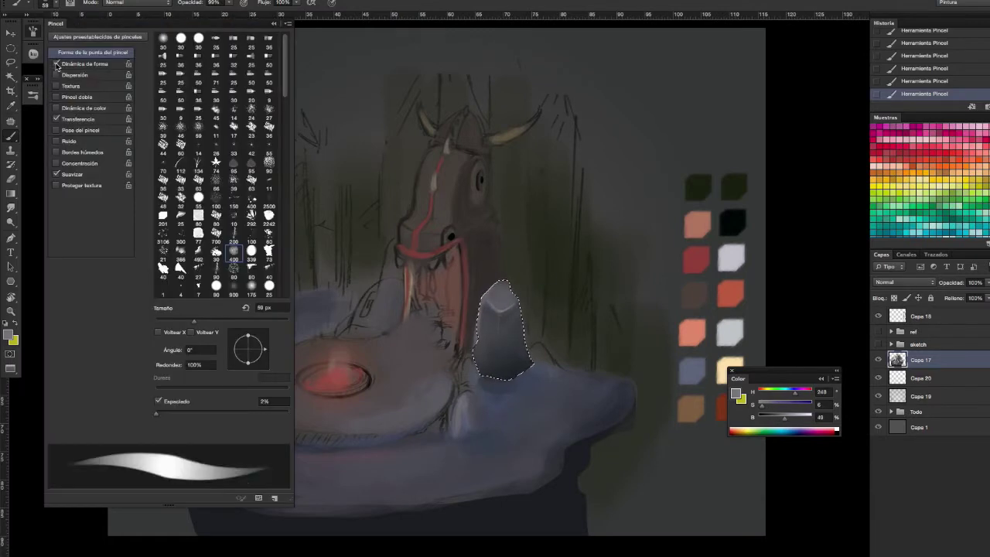
{"action": "left_click", "coordinate": [512, 338], "text": "alt"}
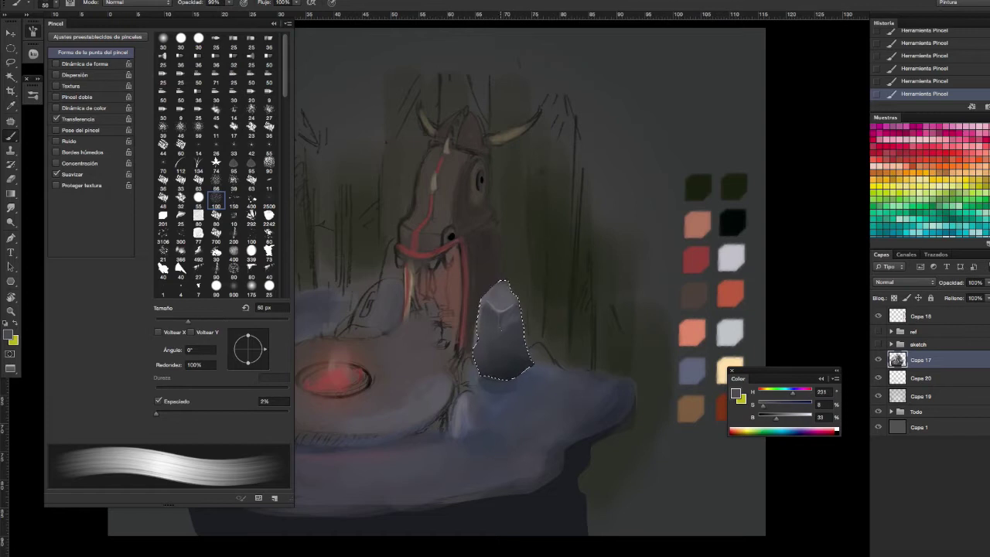
{"action": "left_click", "coordinate": [219, 254]}
- Add a new layer with Sobreexponer color (Color Dodge) blending
{"action": "key", "text": "F5"}
{"action": "left_click", "coordinate": [979, 537]}
{"action": "left_click", "coordinate": [905, 283]}
{"action": "left_click", "coordinate": [879, 359]}
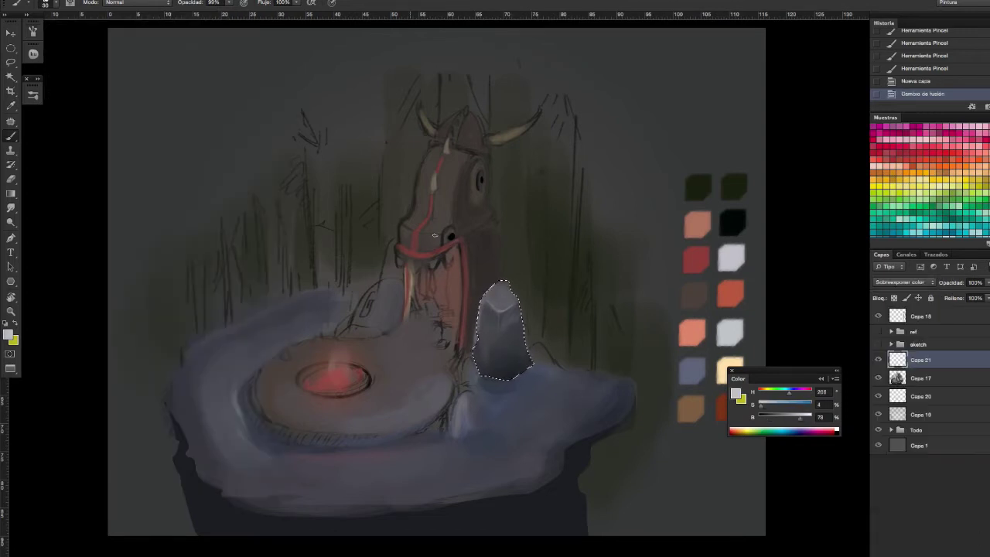
- Paint a bright cyan spiral rune on the rock with a fine brush
{"action": "left_click", "coordinate": [789, 430]}
{"action": "key", "text": "F5"}
{"action": "mouse_move", "coordinate": [505, 323]}
{"action": "left_mouse_down"}
{"action": "mouse_move", "coordinate": [507, 358]}
{"action": "mouse_move", "coordinate": [513, 319]}
{"action": "mouse_move", "coordinate": [525, 357]}
{"action": "left_mouse_up"}
{"action": "key", "text": "F5"}
{"action": "scroll", "coordinate": [525, 357], "scroll_direction": "down", "scroll_amount": 2}
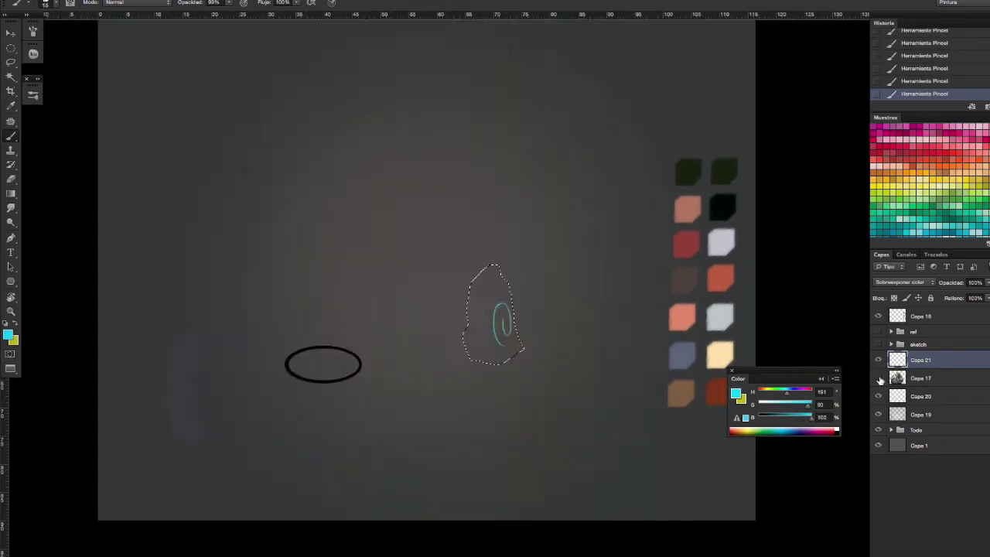
{"action": "scroll", "coordinate": [537, 313], "scroll_direction": "up", "scroll_amount": 1}
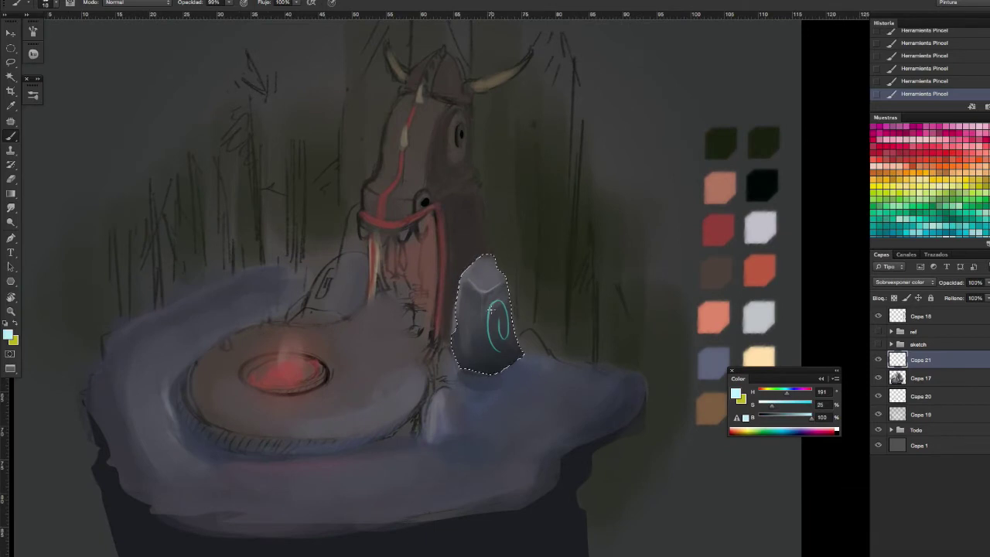
- Switch to a saturated teal at 40% brush opacity to finish the rune glow
{"action": "key", "text": "F5"}
{"action": "key", "text": "F5"}
{"action": "left_click", "coordinate": [495, 321], "text": "alt"}
{"action": "key", "text": "4"}
{"action": "key", "text": "F5"}
{"action": "key", "text": "F5"}
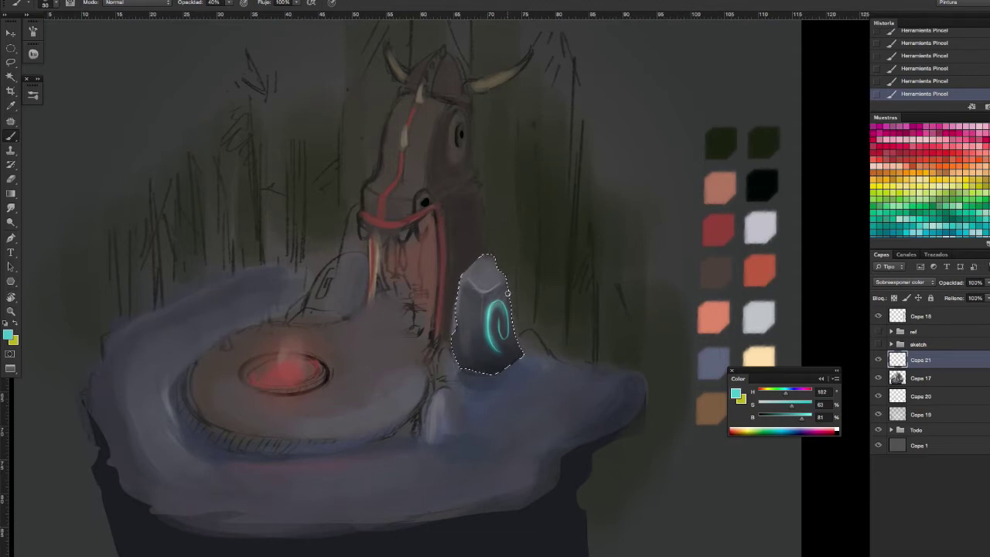
{"action": "key", "text": "ctrl+minus"}
{"action": "key", "text": "ctrl+minus"}
- Fit the painting in view, clear the selection, and return to the Capa 17 layer
{"action": "key", "text": "ctrl+0"}
{"action": "key", "text": "ctrl+d"}
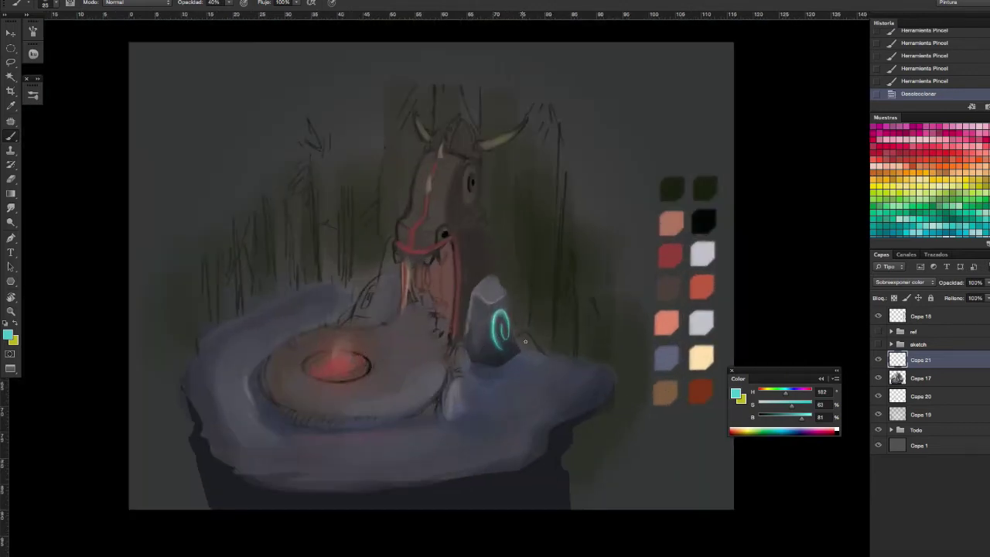
{"action": "key", "text": "alt+bracketleft"}
{"action": "key", "text": "F5"}
{"action": "left_click_drag", "start_coordinate": [168, 507], "coordinate": [168, 354]}
- Open Brush Presets, close the Brush panel, and dock the presets as a tall right-side panel
{"action": "left_click", "coordinate": [95, 36]}
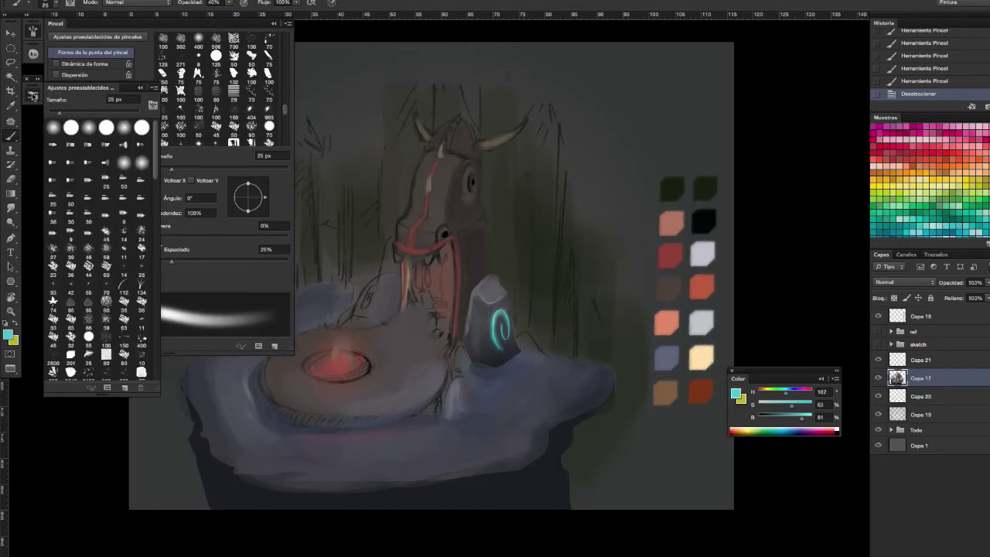
{"action": "left_click_drag", "start_coordinate": [70, 99], "coordinate": [104, 541]}
{"action": "left_click", "coordinate": [46, 515]}
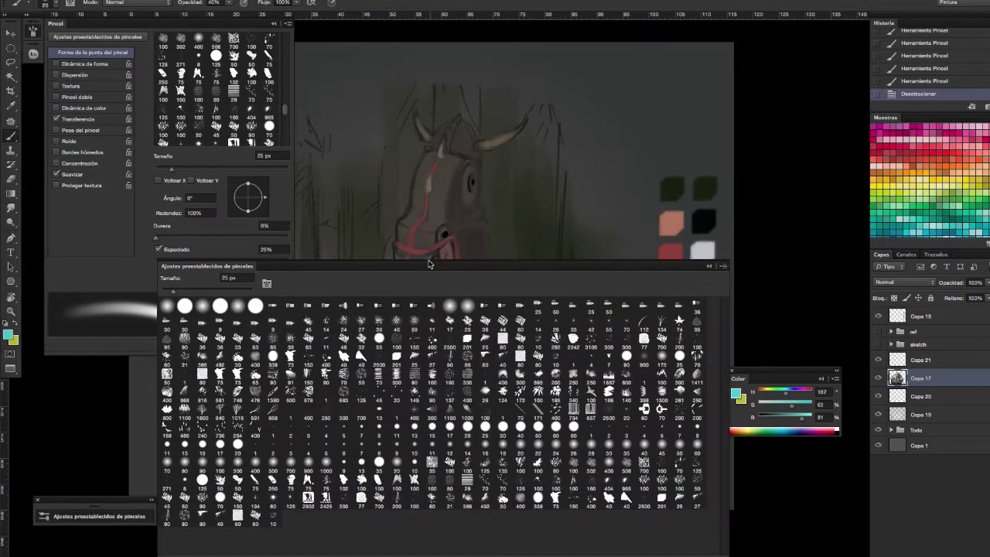
{"action": "key", "text": "F5"}
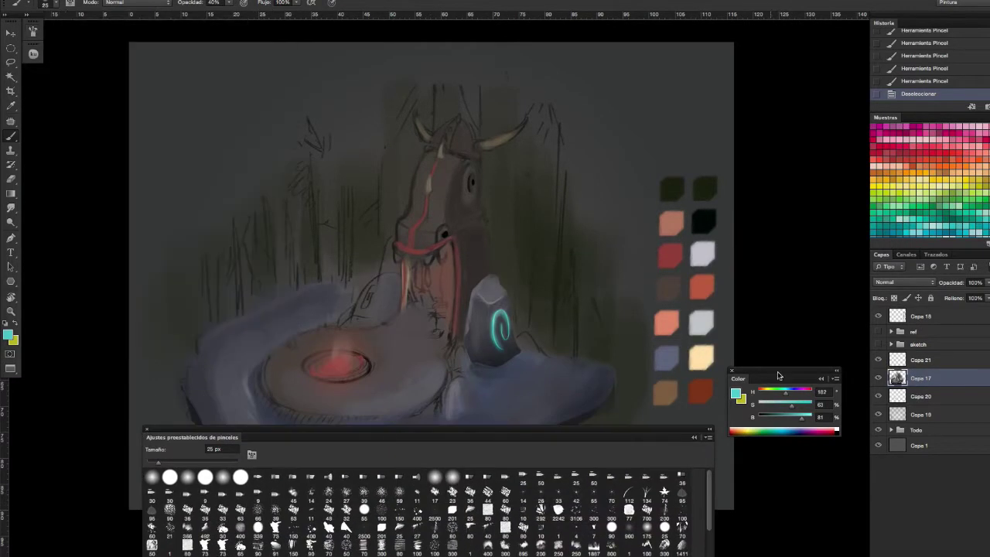
{"action": "left_click_drag", "start_coordinate": [433, 403], "coordinate": [434, 344]}
{"action": "left_click_drag", "start_coordinate": [416, 555], "coordinate": [416, 460]}
{"action": "mouse_move", "coordinate": [435, 350]}
{"action": "left_mouse_down"}
{"action": "mouse_move", "coordinate": [335, 104]}
{"action": "mouse_move", "coordinate": [77, 72]}
{"action": "mouse_move", "coordinate": [806, 33]}
{"action": "mouse_move", "coordinate": [731, 33]}
{"action": "mouse_move", "coordinate": [808, 45]}
{"action": "left_mouse_up"}
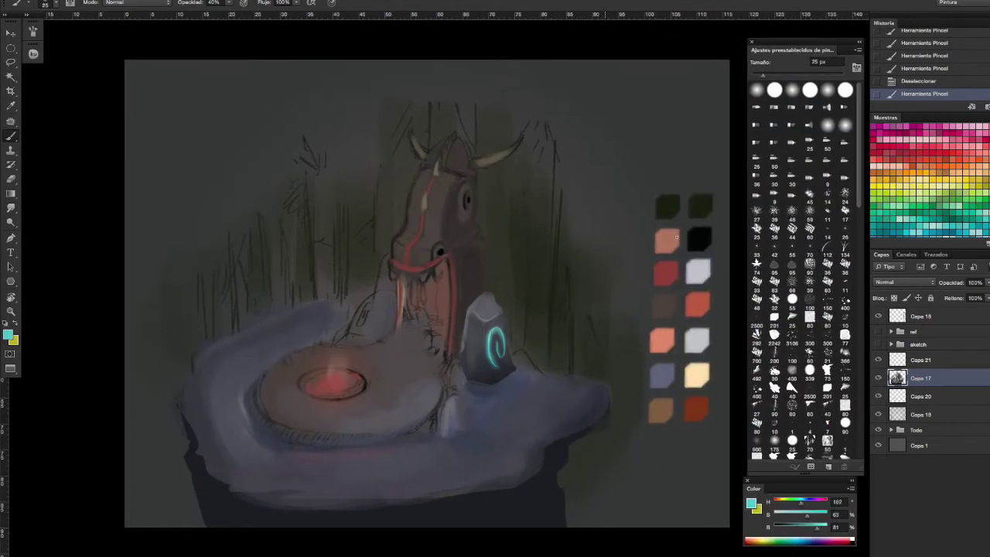
- Choose a large soft brush around 183 px and sample the platform's grey-blues
{"action": "left_click", "coordinate": [476, 341], "text": "alt"}
{"action": "key", "text": "ctrl+minus"}
{"action": "left_click", "coordinate": [792, 371]}
{"action": "key", "text": "F5"}
{"action": "key", "text": "F5"}
{"action": "left_click", "coordinate": [504, 436], "text": "alt"}
{"action": "left_click", "coordinate": [532, 400], "text": "alt"}
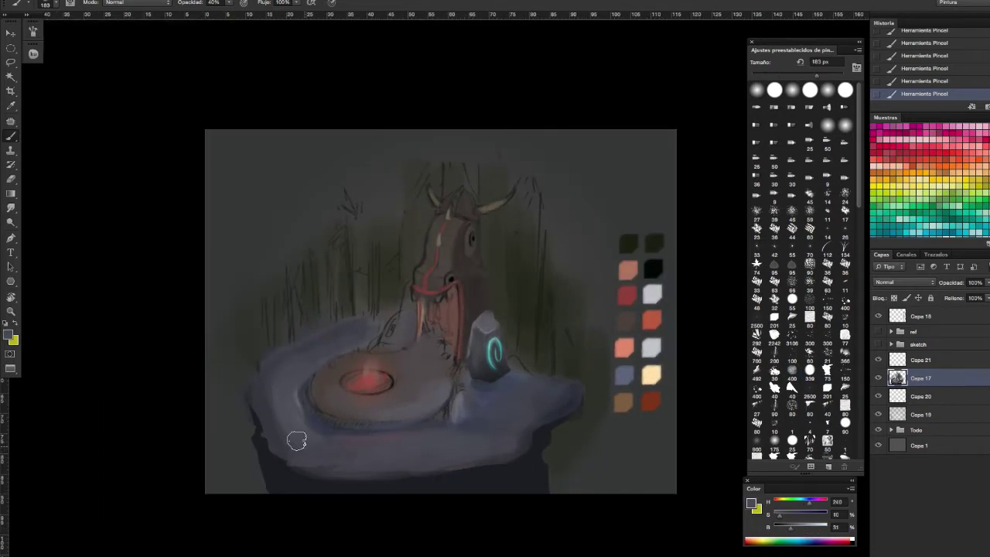
- Lasso the platform's lower-right area and fill it with the darker grey-blue
{"action": "key", "text": "l"}
{"action": "left_click_drag", "start_coordinate": [583, 392], "coordinate": [532, 492]}
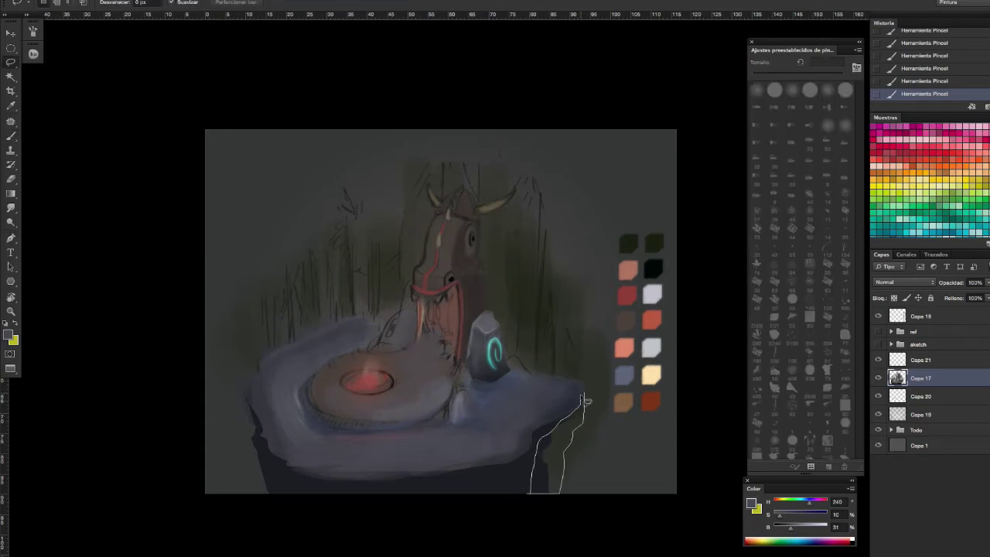
{"action": "key", "text": "alt+BackSpace"}
{"action": "key", "text": "ctrl+d"}
{"action": "key", "text": "b"}
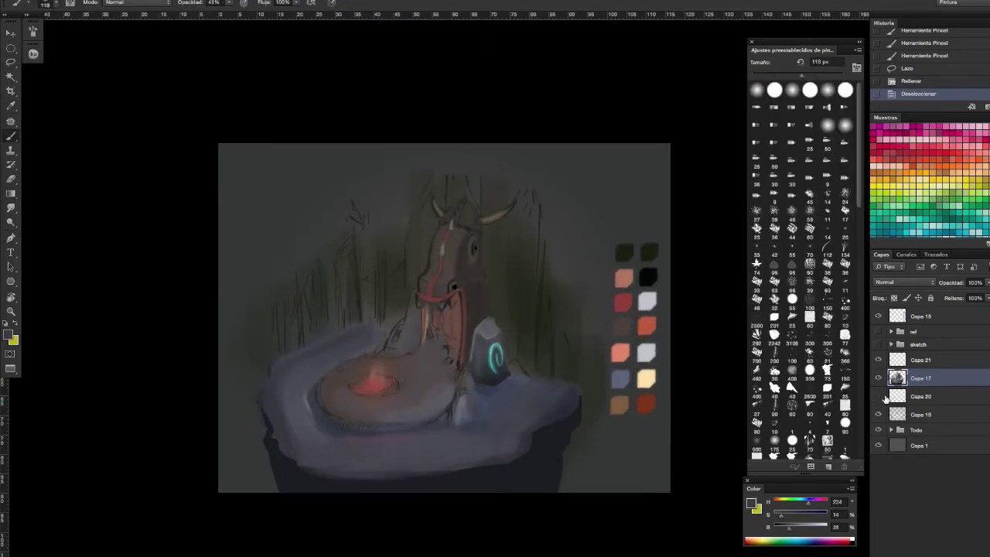
- Paint dark shading near the creature's base on a new layer, merge it, and add light bluish strokes
{"action": "left_click", "coordinate": [925, 395]}
{"action": "key", "text": "ctrl+shift+alt+n"}
{"action": "left_click_drag", "start_coordinate": [530, 371], "coordinate": [546, 394]}
{"action": "left_click", "coordinate": [920, 377], "text": "ctrl"}
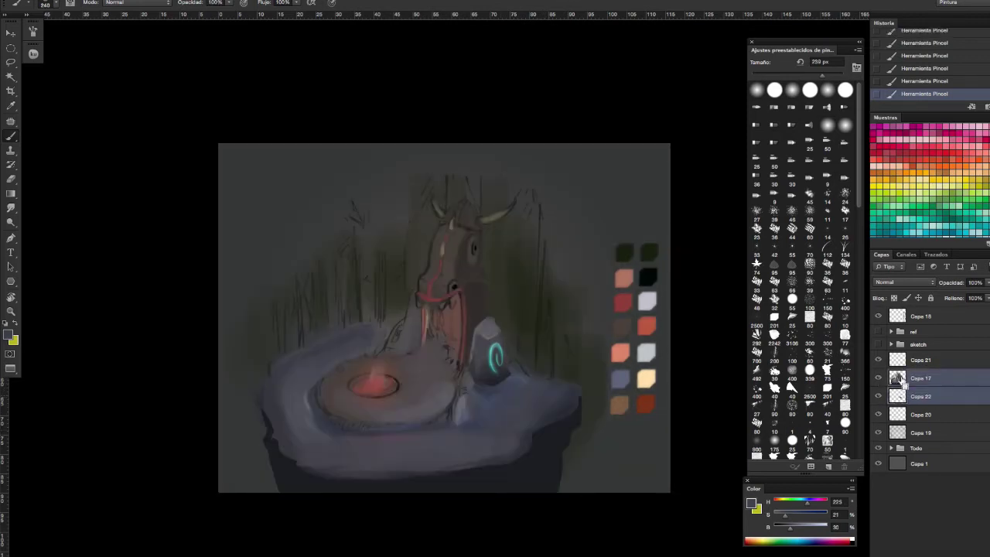
{"action": "key", "text": "ctrl+e"}
{"action": "left_click_drag", "start_coordinate": [525, 346], "coordinate": [566, 376]}
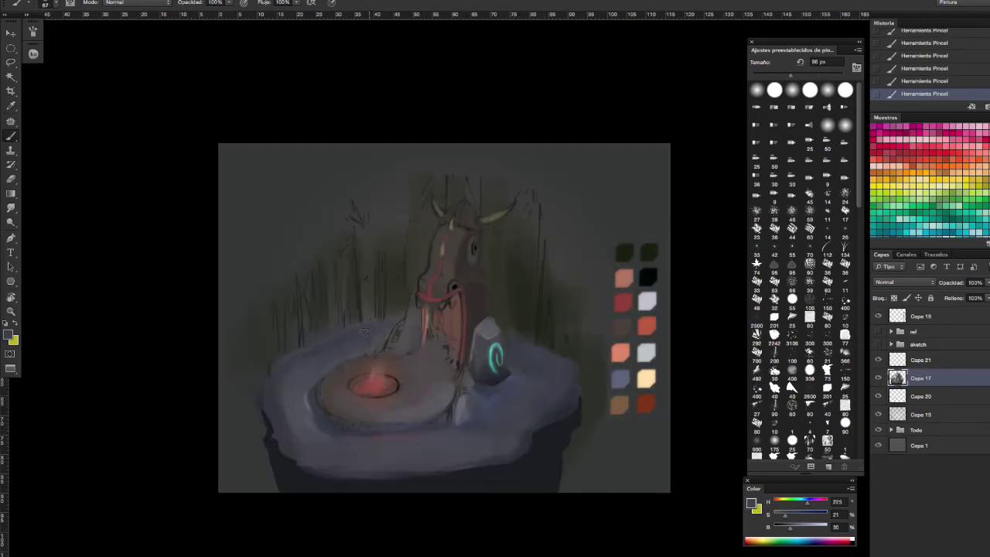
- Add a faint lighter grey stroke beside the rune stone, then sample dark grey-blue with a small brush
{"action": "key", "text": "ctrl+minus"}
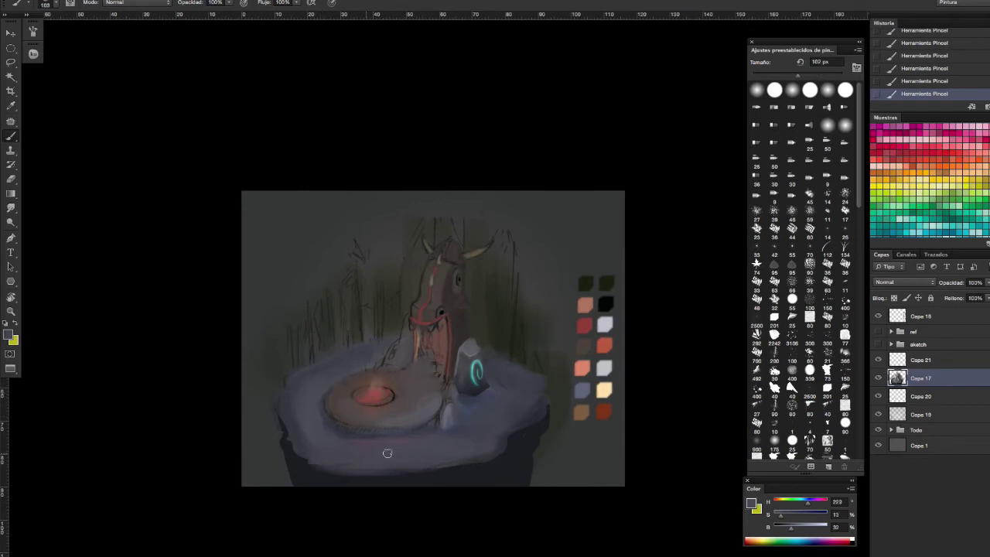
{"action": "key", "text": "ctrl+plus"}
{"action": "left_click", "coordinate": [447, 311], "text": "alt"}
{"action": "key", "text": "bracketright"}
{"action": "key", "text": "bracketright"}
{"action": "key", "text": "bracketright"}
{"action": "left_click_drag", "start_coordinate": [479, 377], "coordinate": [496, 390]}
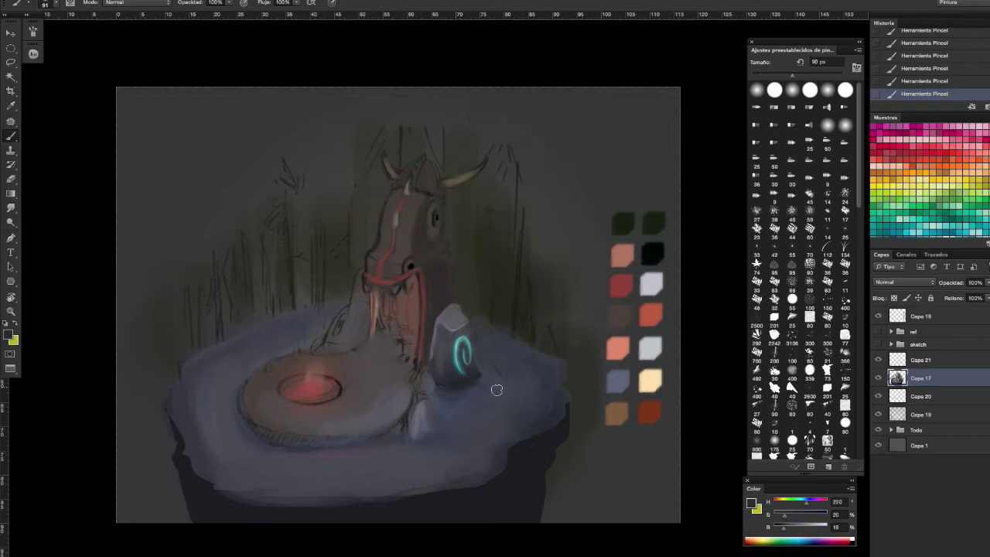
{"action": "left_click", "coordinate": [442, 354], "text": "alt"}
{"action": "left_click_drag", "start_coordinate": [418, 433], "coordinate": [441, 432]}
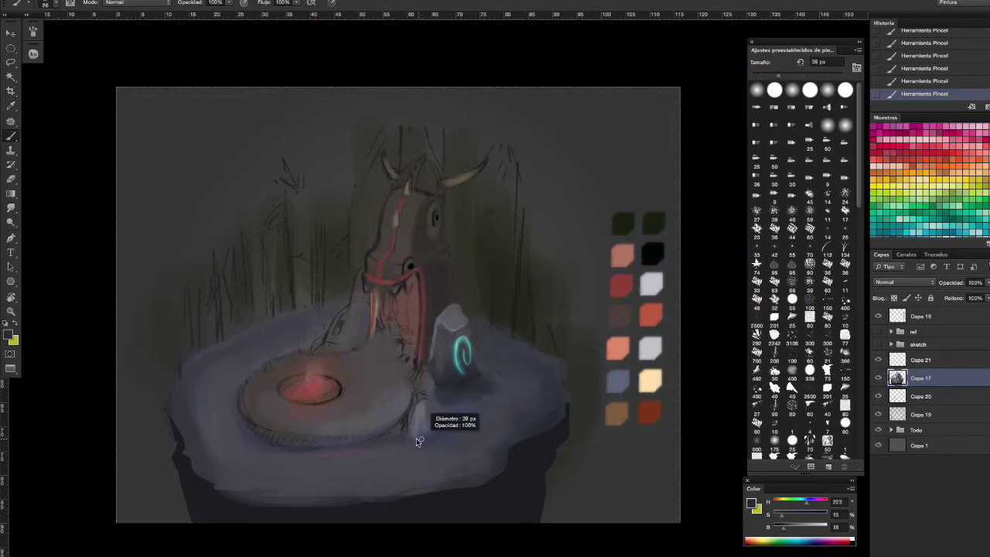
- Lasso a small rock shape at the creature's base and fill it with a gradient
{"action": "key", "text": "l"}
{"action": "left_click_drag", "start_coordinate": [423, 396], "coordinate": [423, 398]}
{"action": "key", "text": "g"}
{"action": "left_click_drag", "start_coordinate": [424, 435], "coordinate": [425, 403]}
{"action": "mouse_move", "coordinate": [424, 434]}
{"action": "left_mouse_down"}
{"action": "mouse_move", "coordinate": [425, 400]}
{"action": "mouse_move", "coordinate": [431, 429]}
{"action": "left_mouse_up"}
- Repaint the inside of the rock selection with sampled darker greys
{"action": "key", "text": "b"}
{"action": "mouse_move", "coordinate": [755, 479]}
{"action": "left_mouse_down"}
{"action": "mouse_move", "coordinate": [668, 467]}
{"action": "mouse_move", "coordinate": [547, 420]}
{"action": "left_mouse_up"}
{"action": "left_click", "coordinate": [422, 403]}
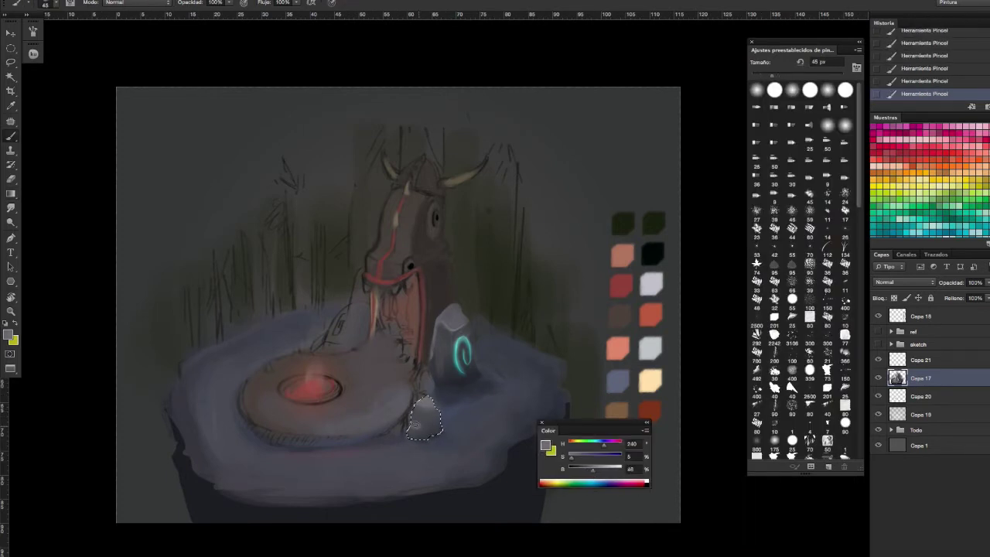
{"action": "scroll", "coordinate": [415, 424], "scroll_direction": "up", "scroll_amount": 1}
{"action": "left_click", "coordinate": [420, 413], "text": "alt"}
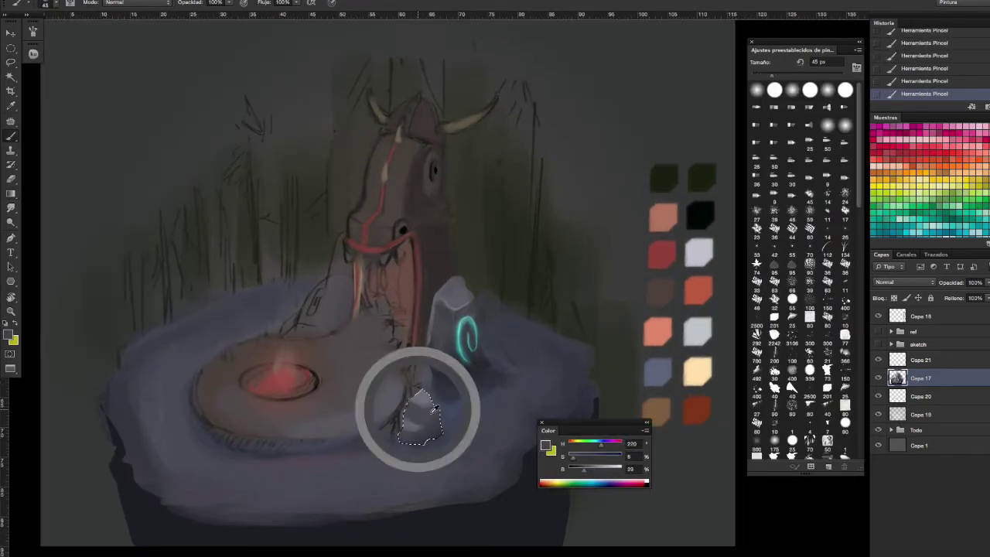
{"action": "left_click", "coordinate": [431, 432], "text": "alt"}
{"action": "key", "text": "bracketright"}
- Add lighter grey highlights to the rock, then clear the selection
{"action": "scroll", "coordinate": [437, 439], "scroll_direction": "down", "scroll_amount": 1}
{"action": "left_click", "coordinate": [428, 401], "text": "alt"}
{"action": "scroll", "coordinate": [422, 417], "scroll_direction": "up", "scroll_amount": 1}
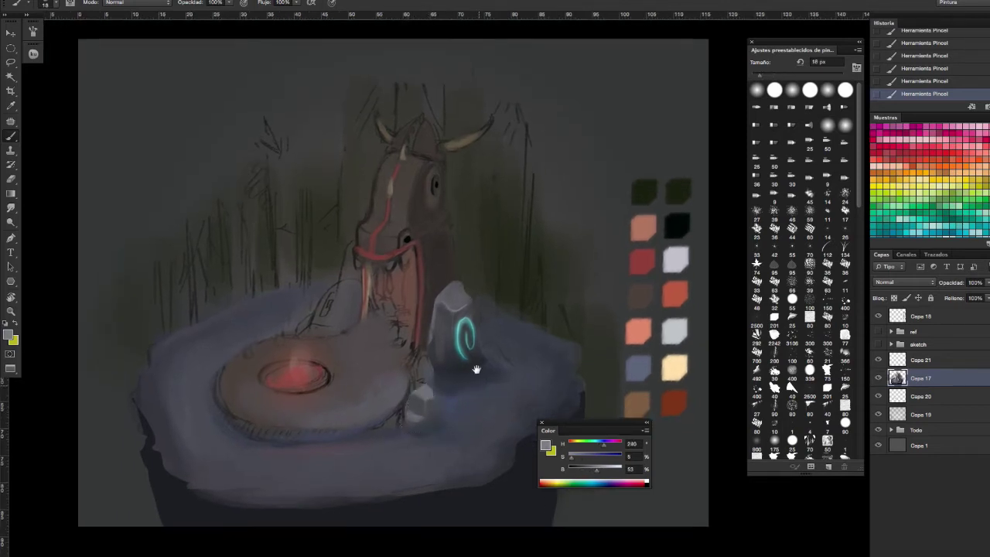
{"action": "left_click", "coordinate": [405, 330], "text": "alt"}
{"action": "key", "text": "ctrl+d"}
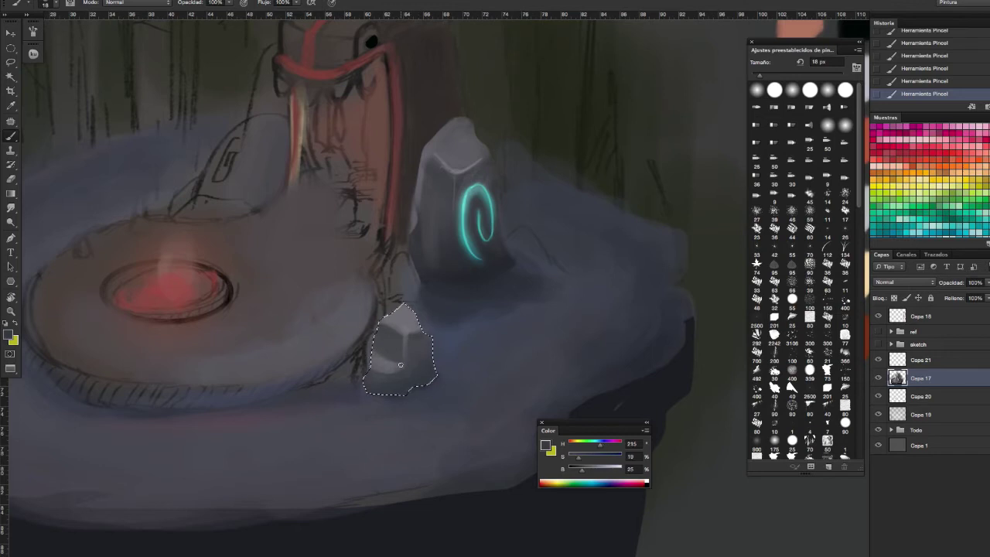
- Blend the rock's base into the platform with mid-grey strokes
{"action": "scroll", "coordinate": [402, 364], "scroll_direction": "down", "scroll_amount": 1}
{"action": "left_click", "coordinate": [367, 392], "text": "alt"}
{"action": "left_click_drag", "start_coordinate": [367, 392], "coordinate": [337, 393]}
{"action": "left_click", "coordinate": [256, 408], "text": "alt"}
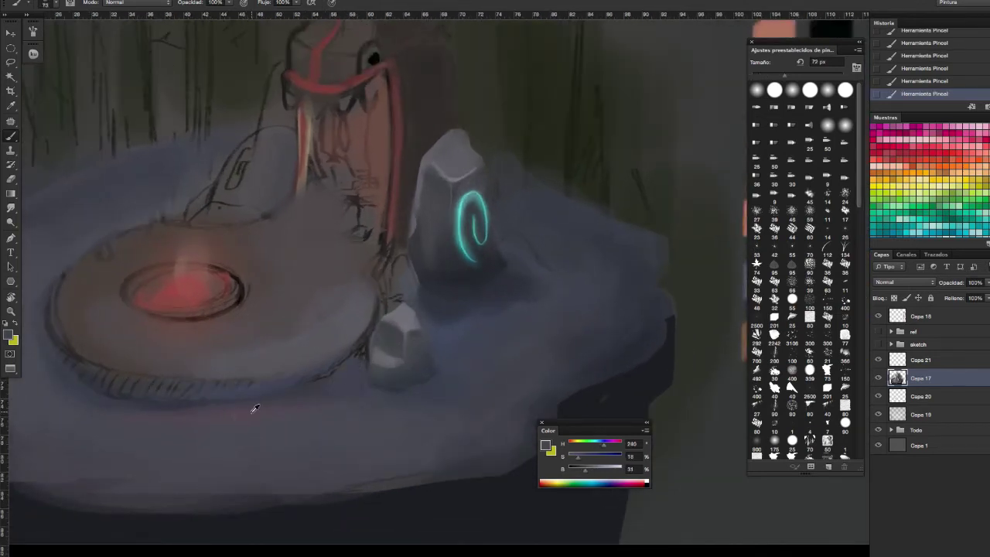
{"action": "scroll", "coordinate": [325, 423], "scroll_direction": "down", "scroll_amount": 3}
{"action": "scroll", "coordinate": [400, 380], "scroll_direction": "up", "scroll_amount": 1}
- Sample dark grey, reddish grey and blue-grey tones with a smaller brush
{"action": "left_click", "coordinate": [278, 263], "text": "alt"}
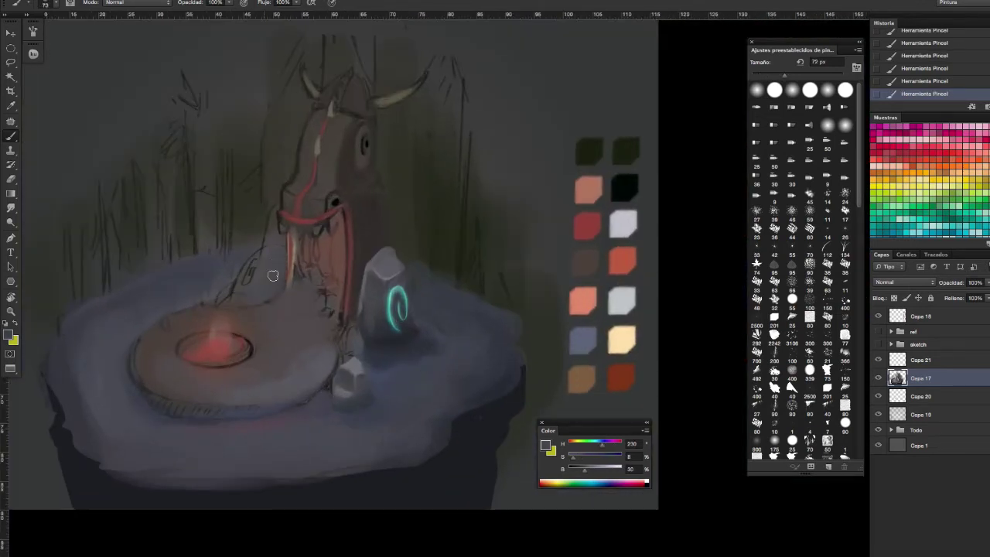
{"action": "left_click_drag", "start_coordinate": [265, 259], "coordinate": [248, 260]}
{"action": "left_click", "coordinate": [238, 310], "text": "alt"}
{"action": "scroll", "coordinate": [302, 342], "scroll_direction": "down", "scroll_amount": 2}
{"action": "left_click", "coordinate": [377, 403], "text": "alt"}
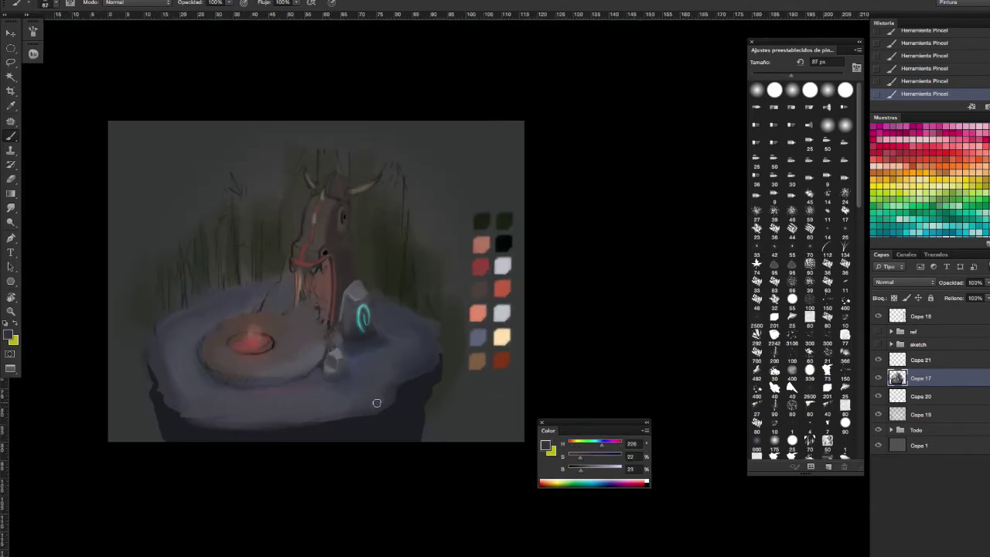
{"action": "scroll", "coordinate": [392, 284], "scroll_direction": "up", "scroll_amount": 1}
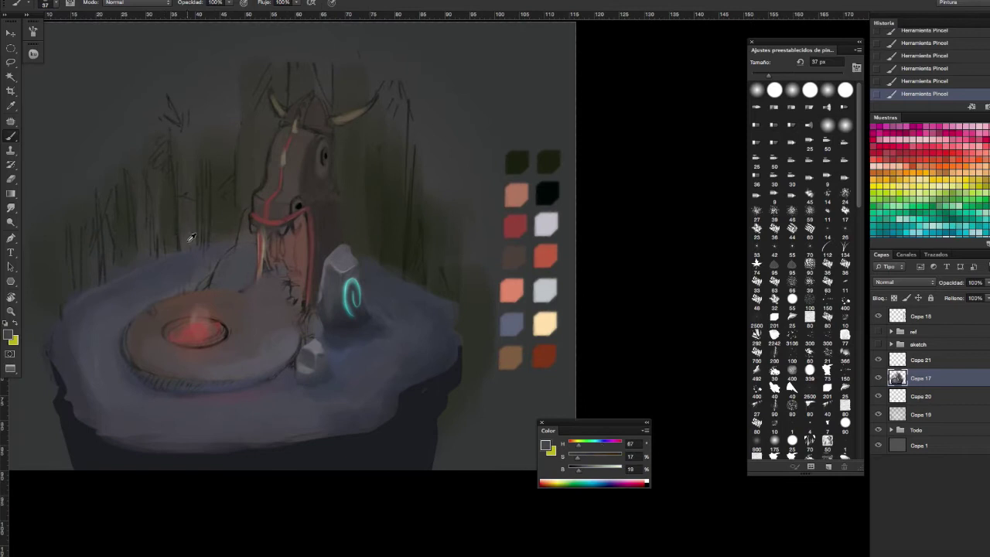
- Pick a pale cream, lasso the background on both sides of the creature, and add a layer
{"action": "left_click", "coordinate": [73, 307], "text": "alt"}
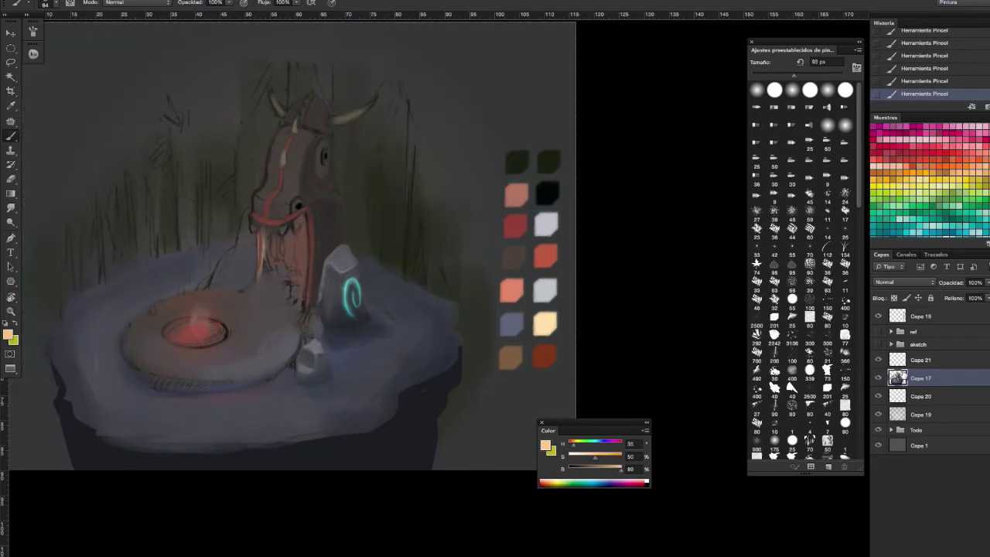
{"action": "key", "text": "l"}
{"action": "left_click_drag", "start_coordinate": [73, 307], "coordinate": [58, 295]}
{"action": "left_click_drag", "start_coordinate": [344, 232], "coordinate": [345, 139]}
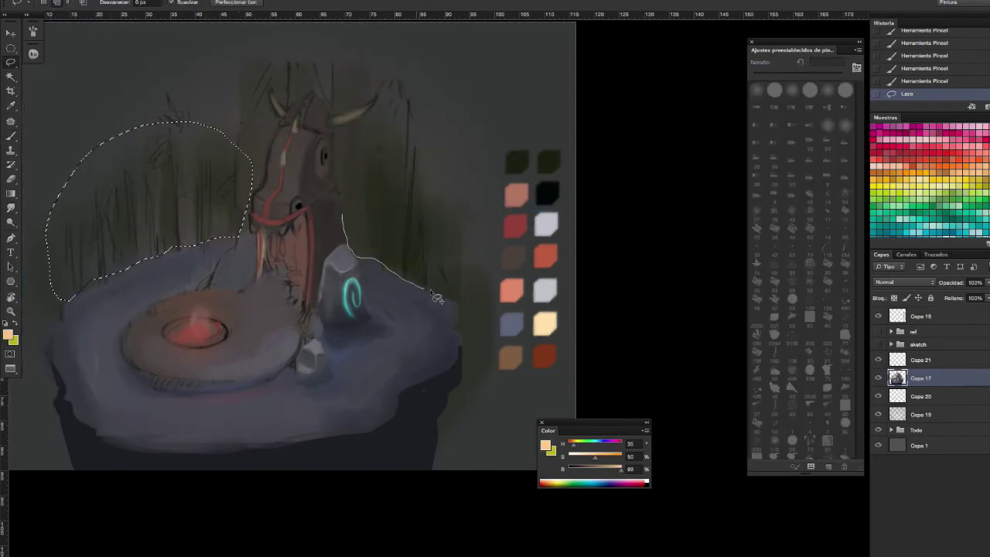
{"action": "key", "text": "ctrl+shift+alt+n"}
- Fill the selections with a cream gradient rising from the platform
{"action": "key", "text": "g"}
{"action": "left_click_drag", "start_coordinate": [407, 308], "coordinate": [408, 201]}
{"action": "key", "text": "ctrl+z"}
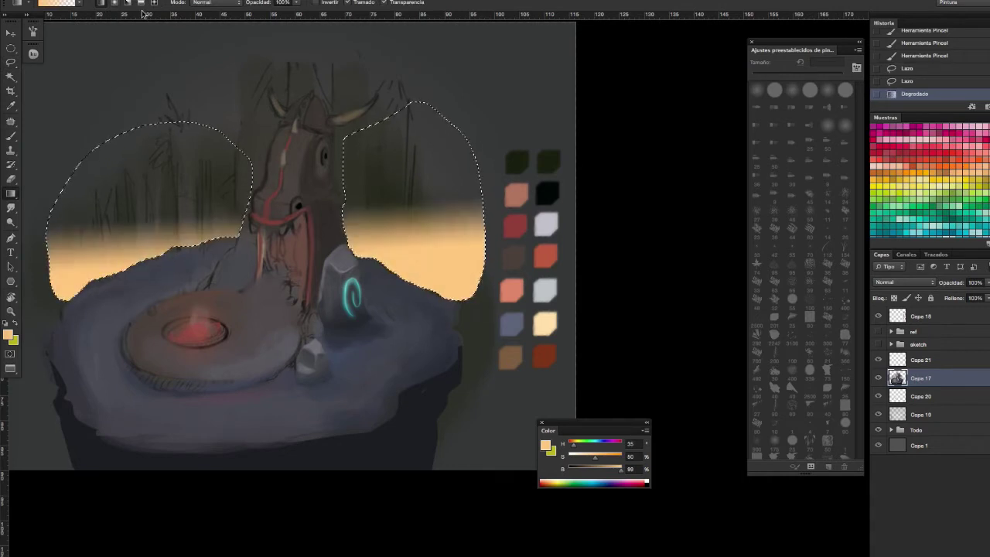
{"action": "key", "text": "ctrl+z"}
{"action": "left_click_drag", "start_coordinate": [407, 308], "coordinate": [407, 201]}
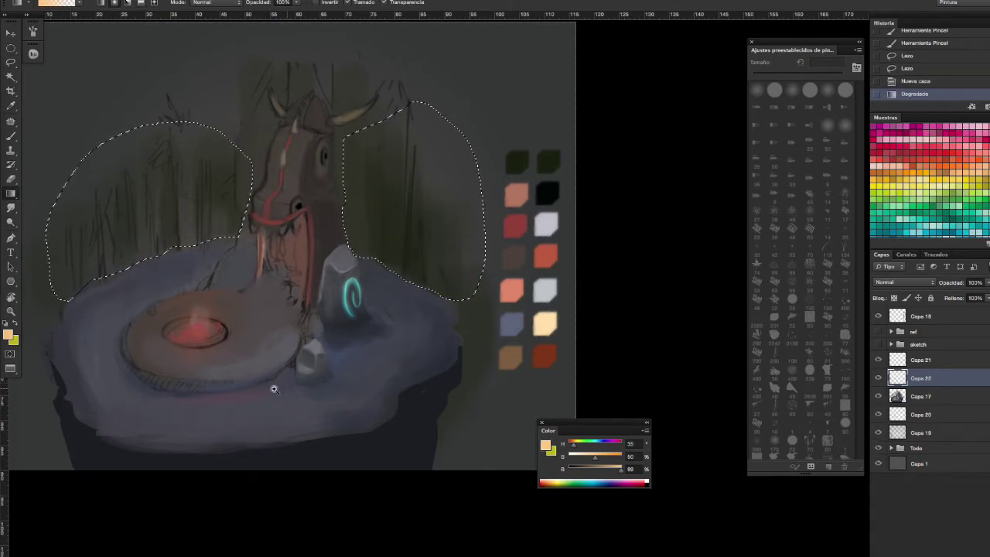
{"action": "key", "text": "ctrl+minus"}
{"action": "key", "text": "ctrl+minus"}
{"action": "mouse_move", "coordinate": [288, 464]}
{"action": "left_mouse_down"}
{"action": "mouse_move", "coordinate": [287, 290]}
{"action": "mouse_move", "coordinate": [288, 301]}
{"action": "left_mouse_up"}
- Deselect, zoom in and erase part of the cream glow with an enlarged eraser
{"action": "key", "text": "ctrl+d"}
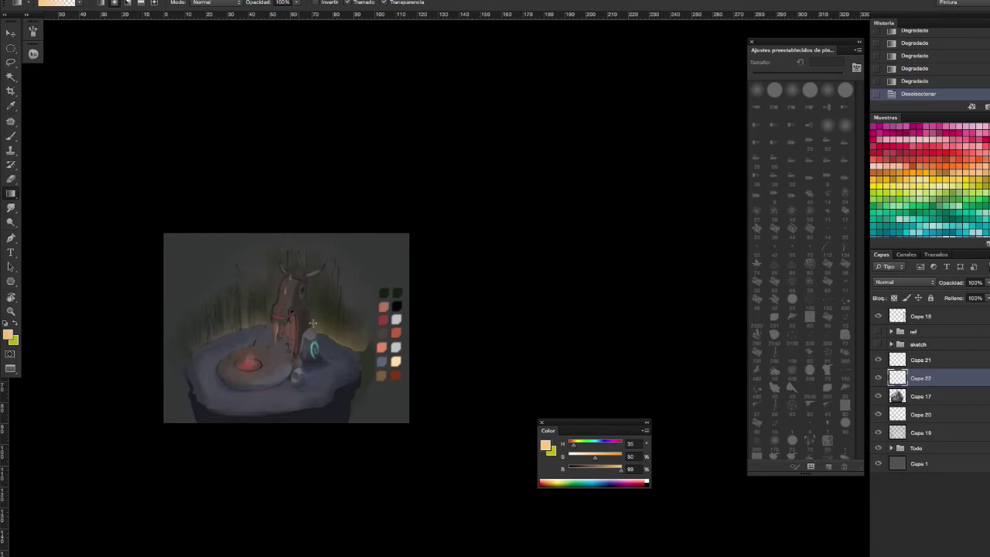
{"action": "key", "text": "ctrl+plus"}
{"action": "key", "text": "e"}
{"action": "key", "text": "F5"}
{"action": "key", "text": "F5"}
{"action": "mouse_move", "coordinate": [375, 293]}
{"action": "left_mouse_down"}
{"action": "mouse_move", "coordinate": [410, 387]}
{"action": "mouse_move", "coordinate": [405, 354]}
{"action": "left_mouse_up"}
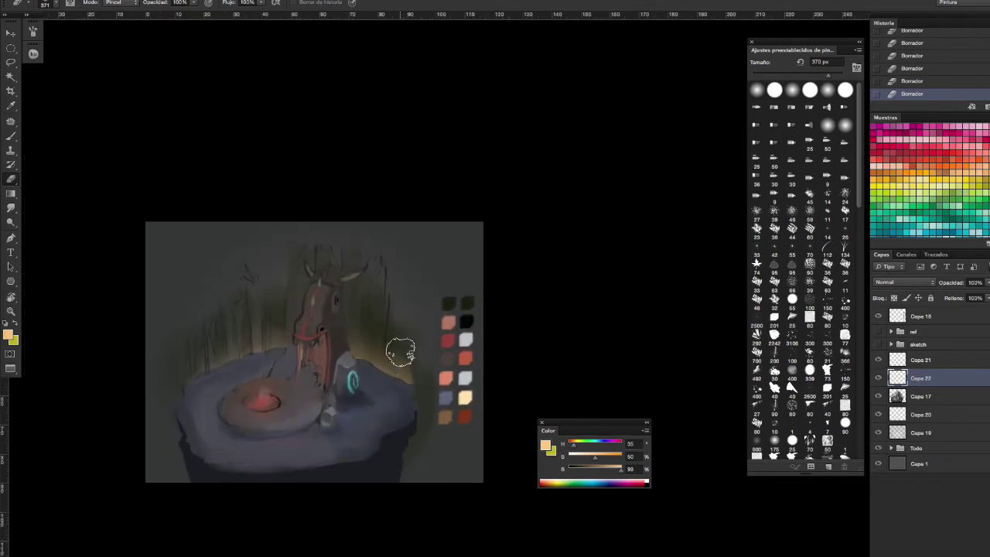
{"action": "mouse_move", "coordinate": [393, 421]}
{"action": "left_mouse_down"}
{"action": "mouse_move", "coordinate": [434, 376]}
{"action": "mouse_move", "coordinate": [442, 379]}
{"action": "left_mouse_up"}
- Paint sampled grey strokes across the platform on layer Capa 20
{"action": "key", "text": "b"}
{"action": "left_click", "coordinate": [920, 415]}
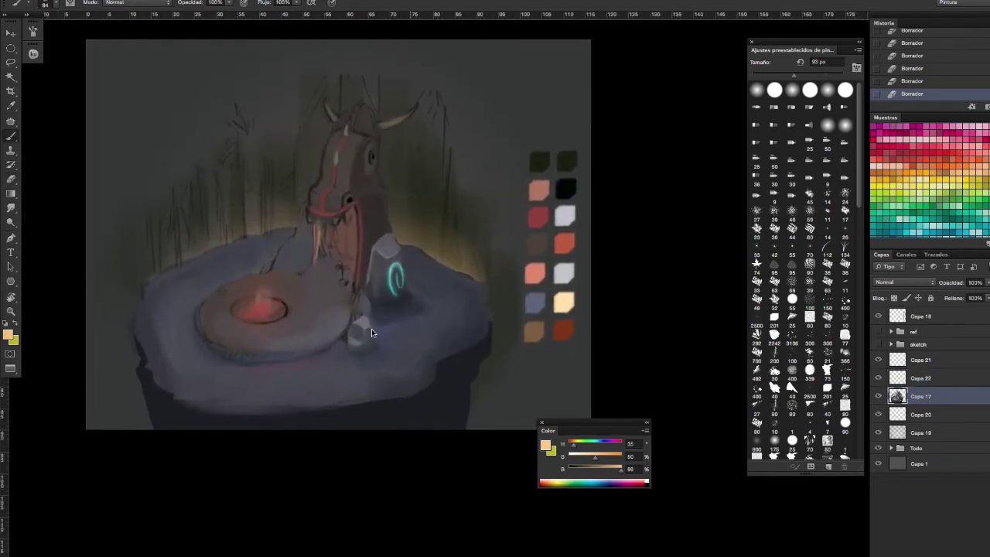
{"action": "scroll", "coordinate": [320, 335], "scroll_direction": "up", "scroll_amount": 1}
{"action": "left_click", "coordinate": [242, 332], "text": "alt"}
{"action": "left_click_drag", "start_coordinate": [242, 331], "coordinate": [278, 321]}
{"action": "left_click", "coordinate": [270, 283], "text": "alt"}
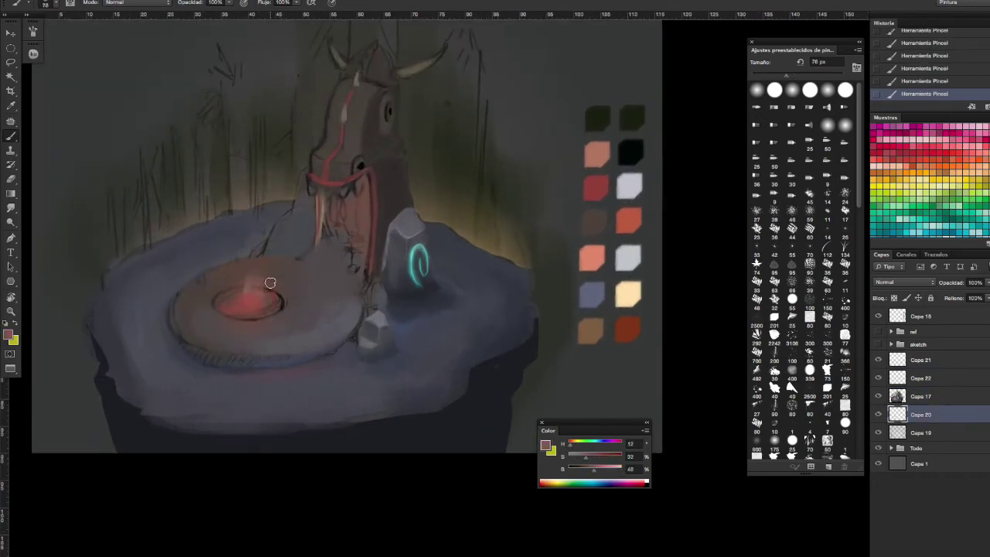
{"action": "key", "text": "ctrl+minus"}
- Hide glow layer Capa 22 and paint a light grey stroke along the rock base on Capa 17
{"action": "left_click", "coordinate": [878, 377]}
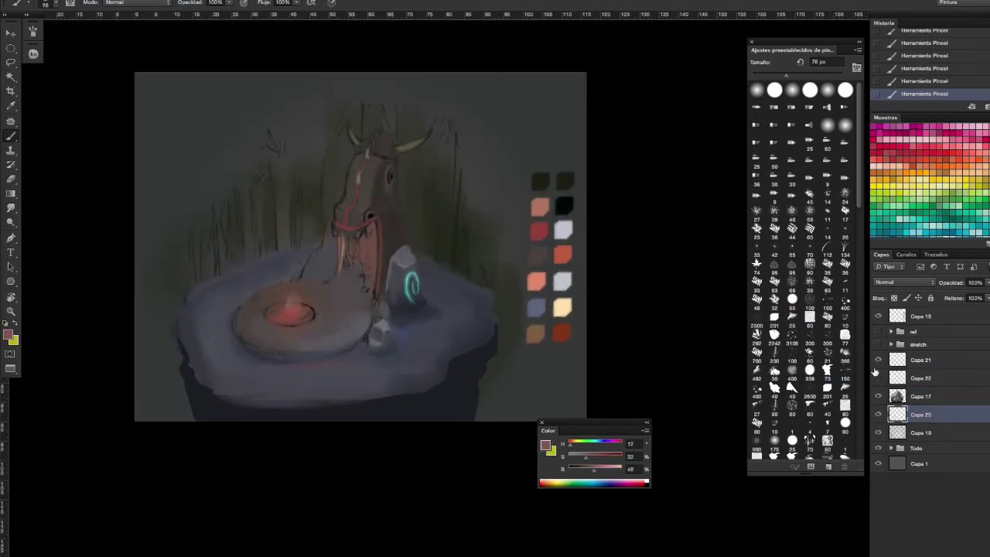
{"action": "left_click", "coordinate": [920, 396]}
{"action": "left_click", "coordinate": [308, 329], "text": "alt"}
{"action": "left_click", "coordinate": [248, 332], "text": "alt"}
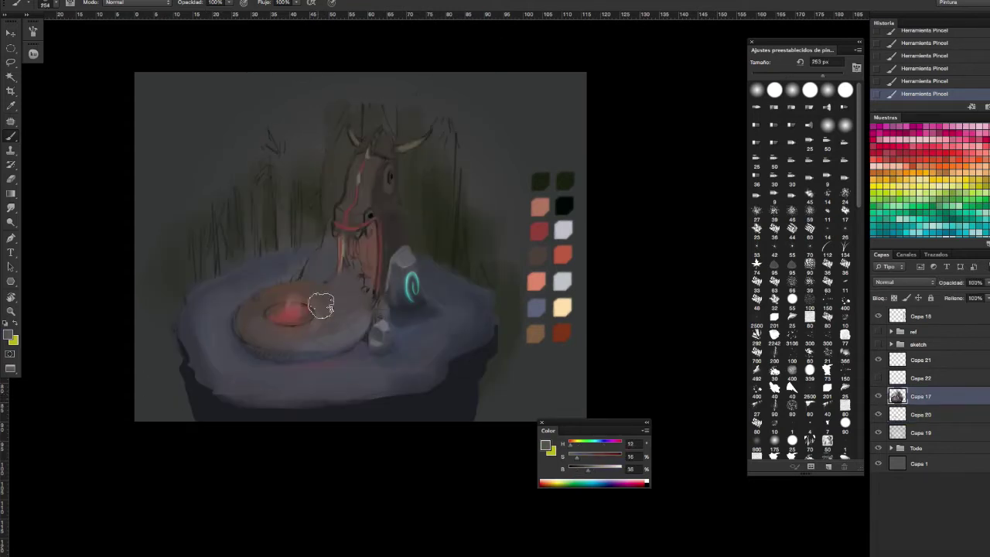
{"action": "left_click", "coordinate": [410, 342], "text": "alt"}
{"action": "scroll", "coordinate": [410, 343], "scroll_direction": "up", "scroll_amount": 1}
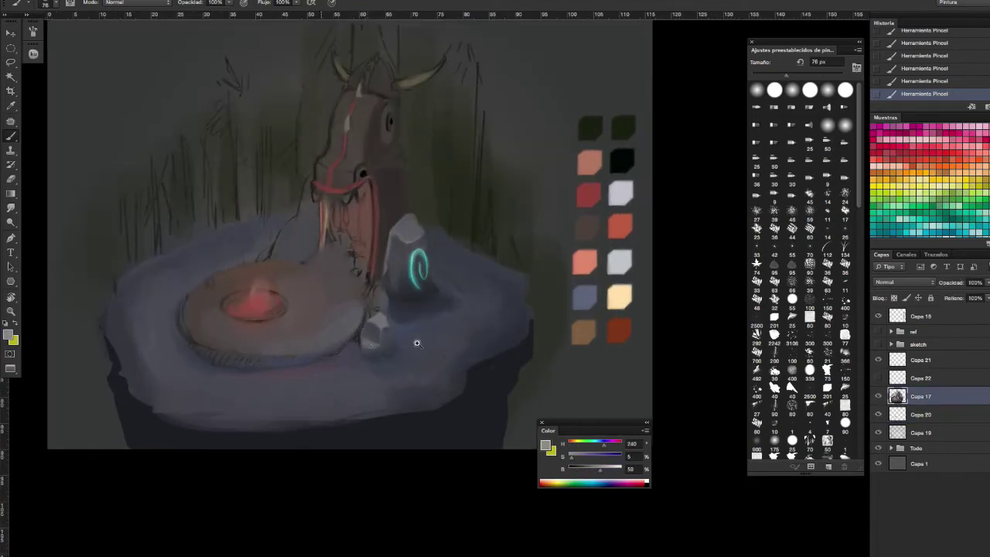
{"action": "left_click", "coordinate": [371, 360], "text": "alt"}
{"action": "key", "text": "bracketright"}
{"action": "key", "text": "bracketright"}
{"action": "key", "text": "bracketright"}
{"action": "left_click_drag", "start_coordinate": [383, 360], "coordinate": [343, 380]}
- Sample pale and blue-grey table tones, then lasso the outline of the table top
{"action": "key", "text": "bracketright"}
{"action": "scroll", "coordinate": [348, 379], "scroll_direction": "down", "scroll_amount": 2}
{"action": "scroll", "coordinate": [364, 379], "scroll_direction": "up", "scroll_amount": 1}
{"action": "left_click", "coordinate": [384, 379], "text": "alt"}
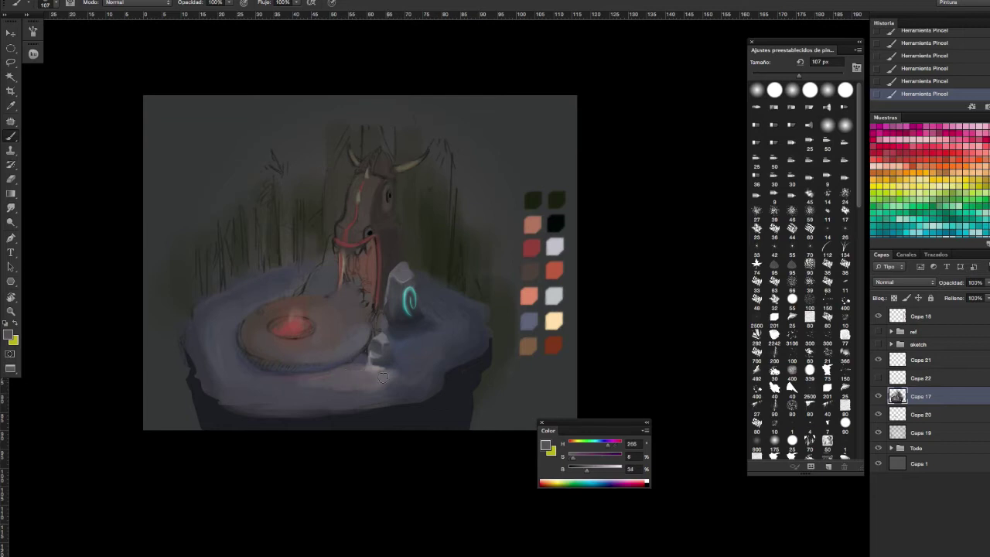
{"action": "key", "text": "bracketright"}
{"action": "key", "text": "bracketright"}
{"action": "key", "text": "bracketright"}
{"action": "key", "text": "bracketleft"}
{"action": "key", "text": "bracketleft"}
{"action": "key", "text": "bracketleft"}
{"action": "left_click", "coordinate": [433, 369], "text": "alt"}
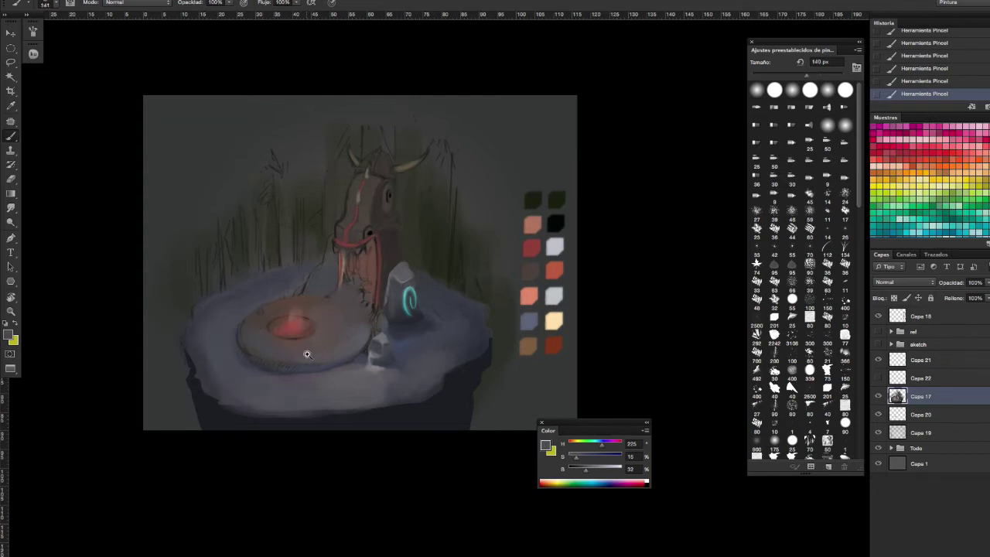
{"action": "left_click", "coordinate": [307, 354], "text": "ctrl"}
{"action": "key", "text": "l"}
{"action": "mouse_move", "coordinate": [263, 241]}
{"action": "left_mouse_down"}
{"action": "mouse_move", "coordinate": [551, 357]}
{"action": "mouse_move", "coordinate": [275, 237]}
{"action": "left_mouse_up"}
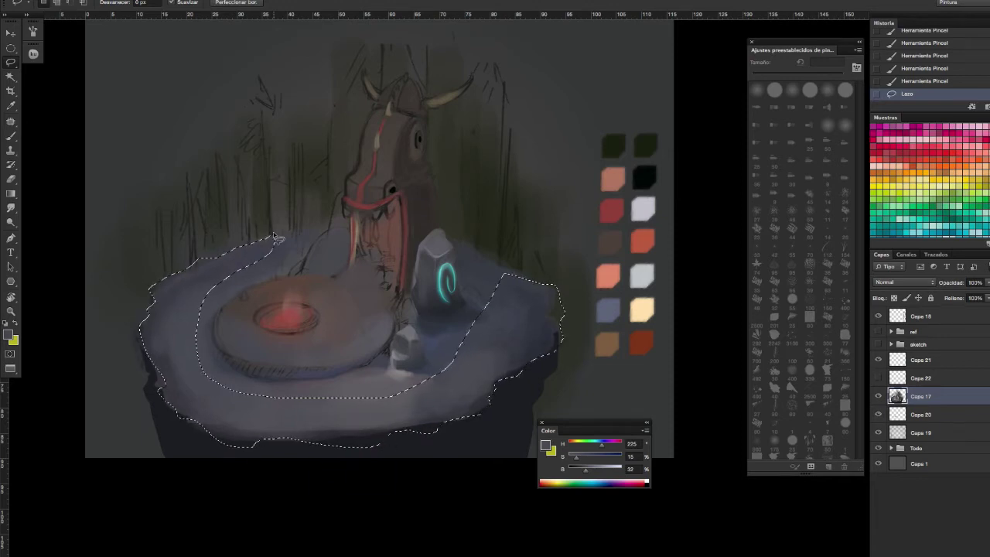
- Paint blue-grey shading inside the table-top selection, then deselect
{"action": "key", "text": "b"}
{"action": "key", "text": "ctrl+minus"}
{"action": "left_click_drag", "start_coordinate": [194, 354], "coordinate": [223, 393]}
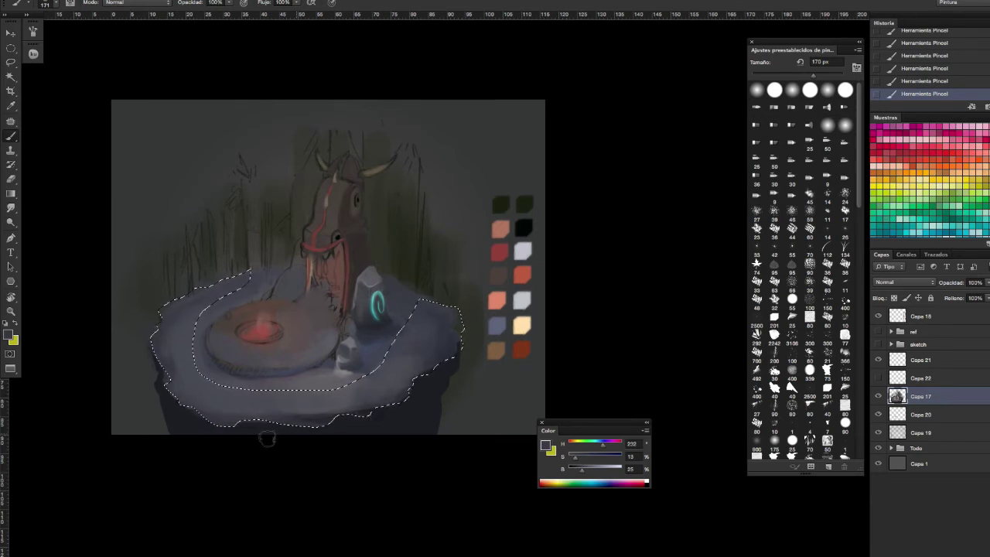
{"action": "left_click", "coordinate": [437, 378], "text": "alt"}
{"action": "key", "text": "ctrl+d"}
- Paint red glow into the candle dish with a brush of about 86 px
{"action": "left_click", "coordinate": [410, 387], "text": "alt"}
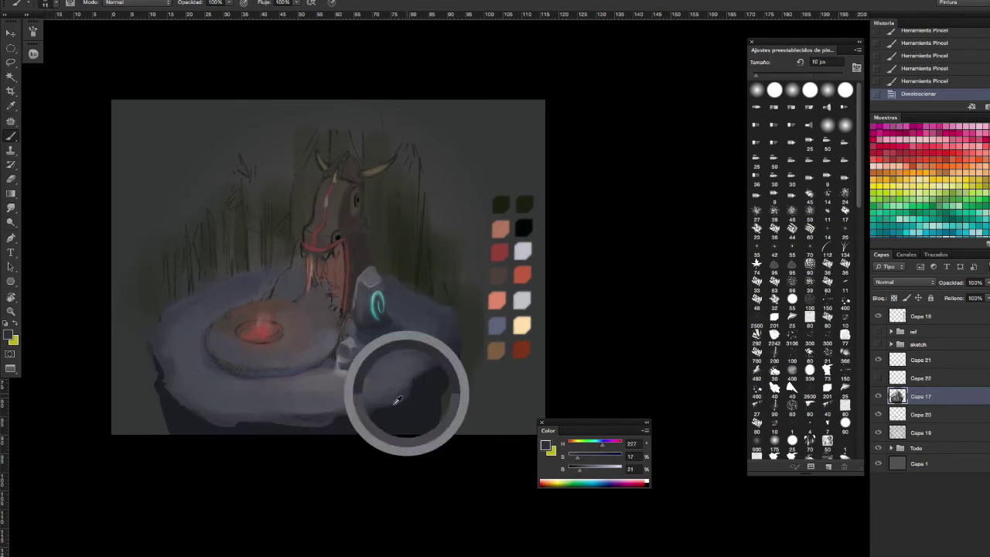
{"action": "left_click_drag", "start_coordinate": [409, 374], "coordinate": [438, 358]}
{"action": "left_click", "coordinate": [319, 383], "text": "alt"}
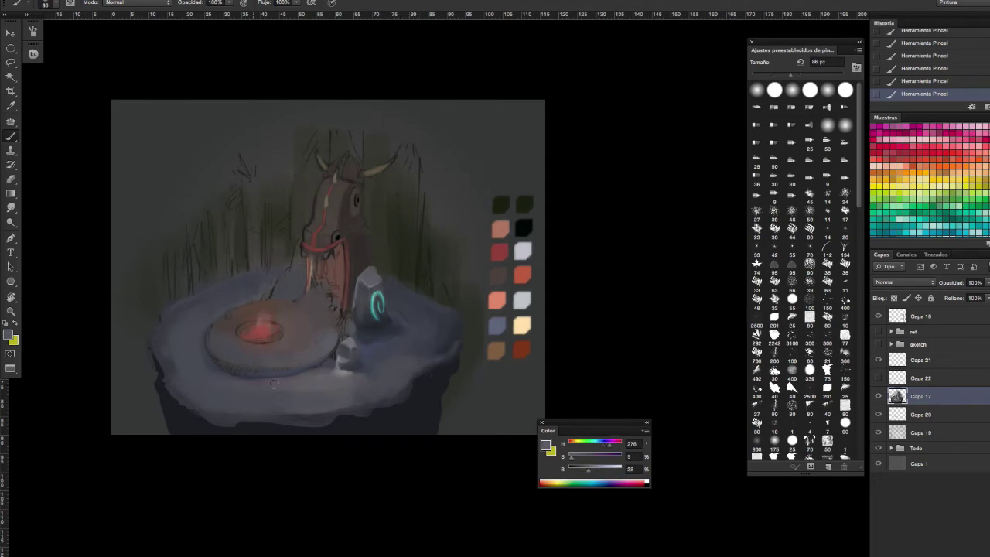
{"action": "left_click", "coordinate": [249, 326], "text": "alt"}
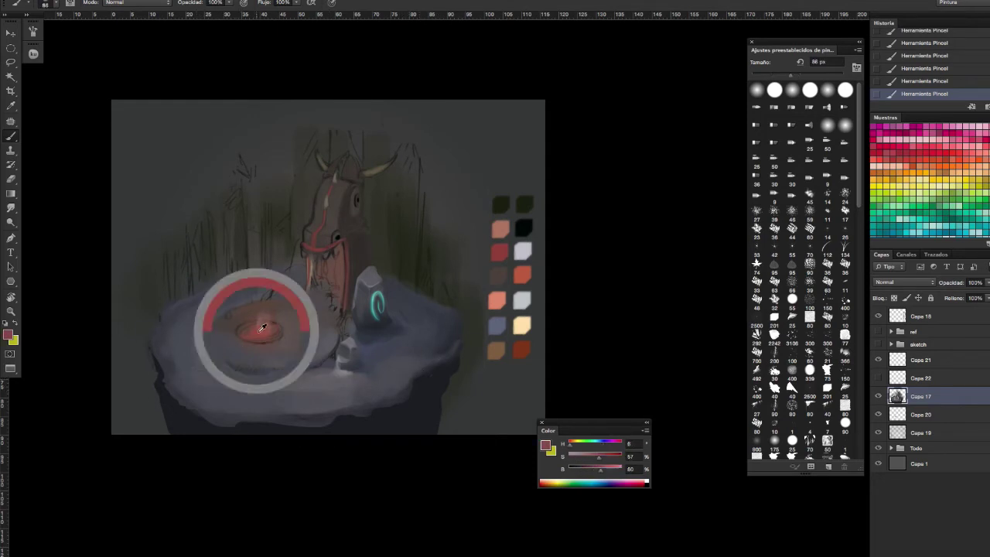
{"action": "scroll", "coordinate": [278, 341], "scroll_direction": "up", "scroll_amount": 1}
{"action": "left_click_drag", "start_coordinate": [310, 317], "coordinate": [255, 343]}
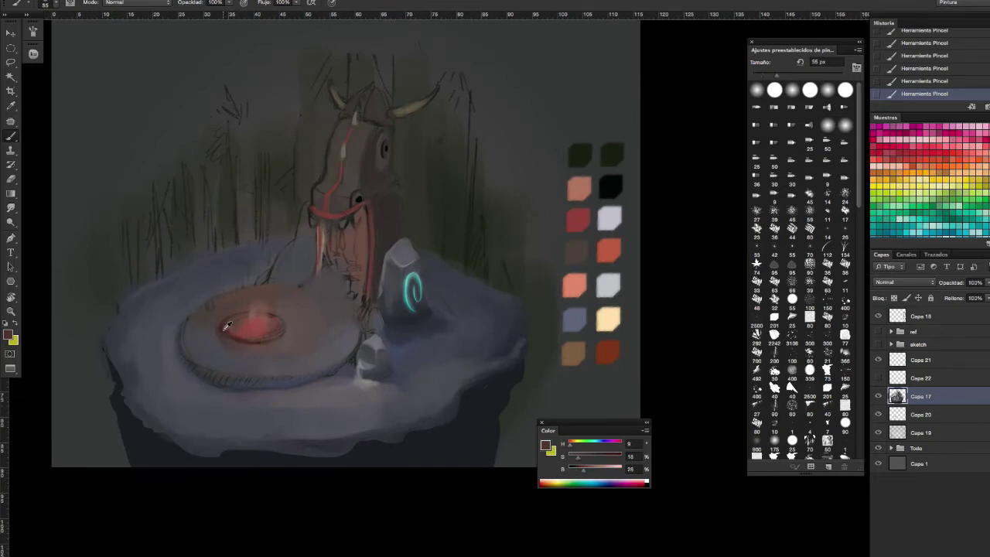
- Smooth the table surface around the dish in dark blue-grey, brush about 59 px
{"action": "left_click", "coordinate": [237, 341], "text": "alt"}
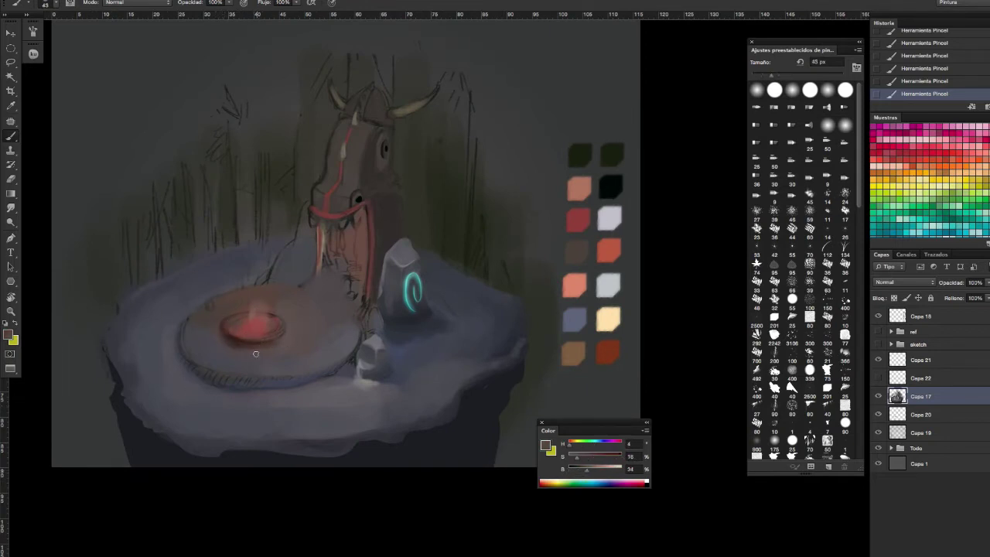
{"action": "scroll", "coordinate": [255, 353], "scroll_direction": "down", "scroll_amount": 1}
{"action": "left_click", "coordinate": [297, 337], "text": "alt"}
{"action": "mouse_move", "coordinate": [340, 334]}
{"action": "left_mouse_down"}
{"action": "mouse_move", "coordinate": [392, 326]}
{"action": "mouse_move", "coordinate": [375, 370]}
{"action": "left_mouse_up"}
{"action": "left_click", "coordinate": [402, 331], "text": "alt"}
{"action": "left_click", "coordinate": [403, 375], "text": "alt"}
- Sample the small rock's light grey and pick salmon from the painted palette
{"action": "scroll", "coordinate": [409, 356], "scroll_direction": "up", "scroll_amount": 1}
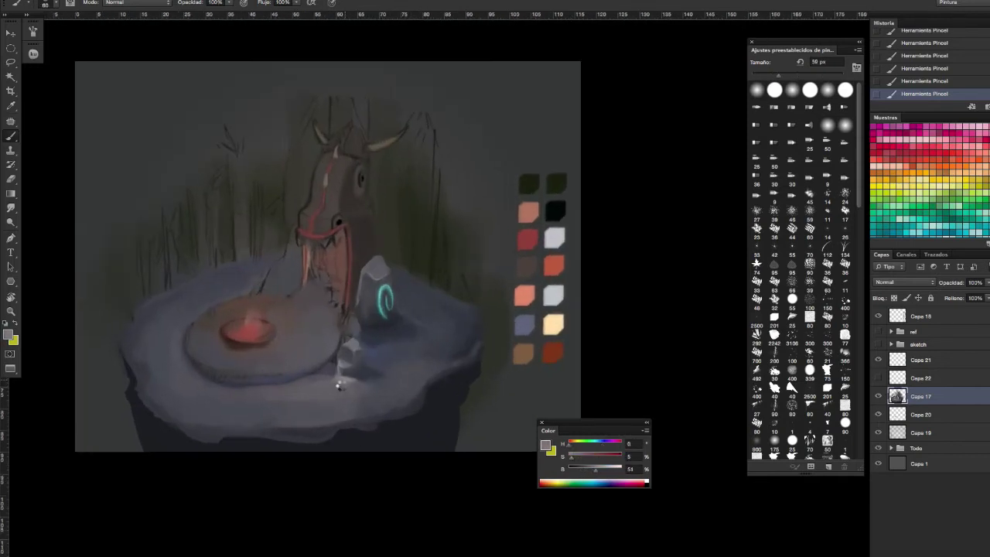
{"action": "left_click", "coordinate": [335, 380], "text": "alt"}
{"action": "scroll", "coordinate": [374, 281], "scroll_direction": "up", "scroll_amount": 1}
{"action": "left_click", "coordinate": [548, 193], "text": "alt"}
{"action": "scroll", "coordinate": [287, 344], "scroll_direction": "down", "scroll_amount": 1}
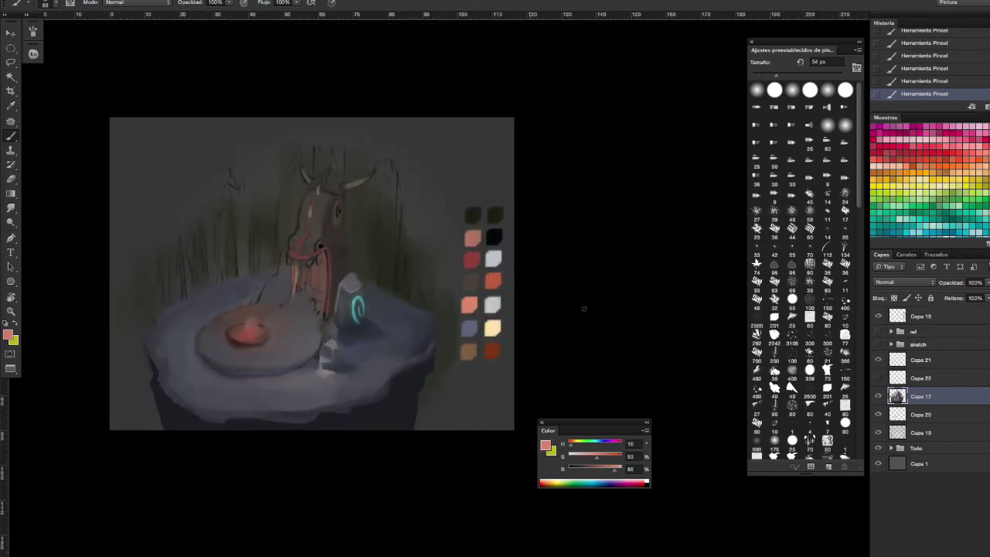
- Add a new empty layer named Luz
{"action": "key", "text": "ctrl+shift+alt+n"}
{"action": "double_click", "coordinate": [915, 360]}
{"action": "type", "text": "Luz"}
{"action": "key", "text": "Return"}
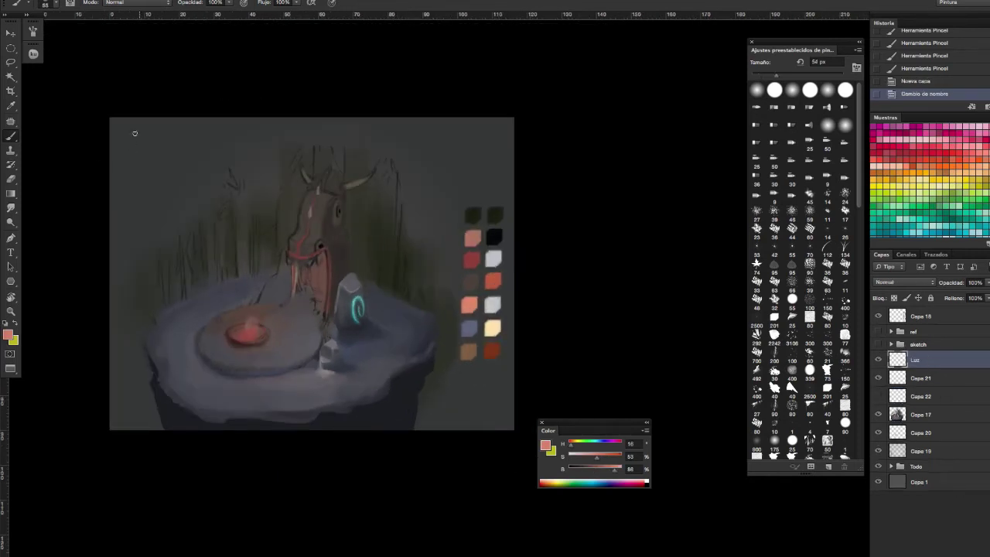
- Dab salmon notes labelled Luz and add a salmon radial gradient glow top-left
{"action": "left_click", "coordinate": [124, 178]}
{"action": "left_click", "coordinate": [122, 167]}
{"action": "left_click", "coordinate": [118, 183]}
{"action": "left_click", "coordinate": [116, 188]}
{"action": "left_click_drag", "start_coordinate": [134, 168], "coordinate": [140, 177]}
{"action": "left_click_drag", "start_coordinate": [142, 171], "coordinate": [153, 177]}
{"action": "key", "text": "g"}
{"action": "left_click_drag", "start_coordinate": [111, 119], "coordinate": [135, 154]}
- On Capa 17, paint salmon glow on the table's left and teal along the spiral
{"action": "left_click", "coordinate": [921, 415]}
{"action": "scroll", "coordinate": [265, 348], "scroll_direction": "up", "scroll_amount": 1}
{"action": "key", "text": "b"}
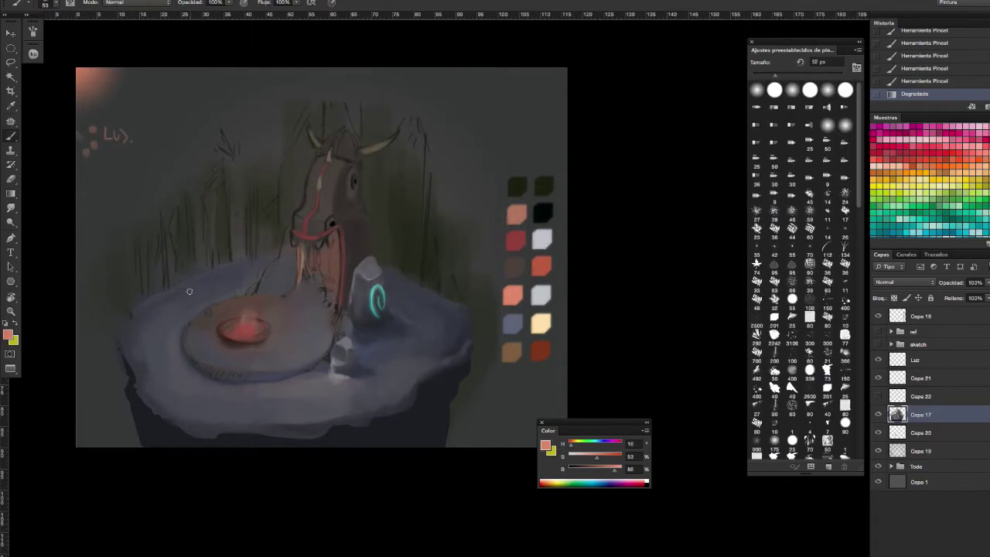
{"action": "left_click_drag", "start_coordinate": [200, 294], "coordinate": [219, 285]}
{"action": "left_click", "coordinate": [212, 288], "text": "alt"}
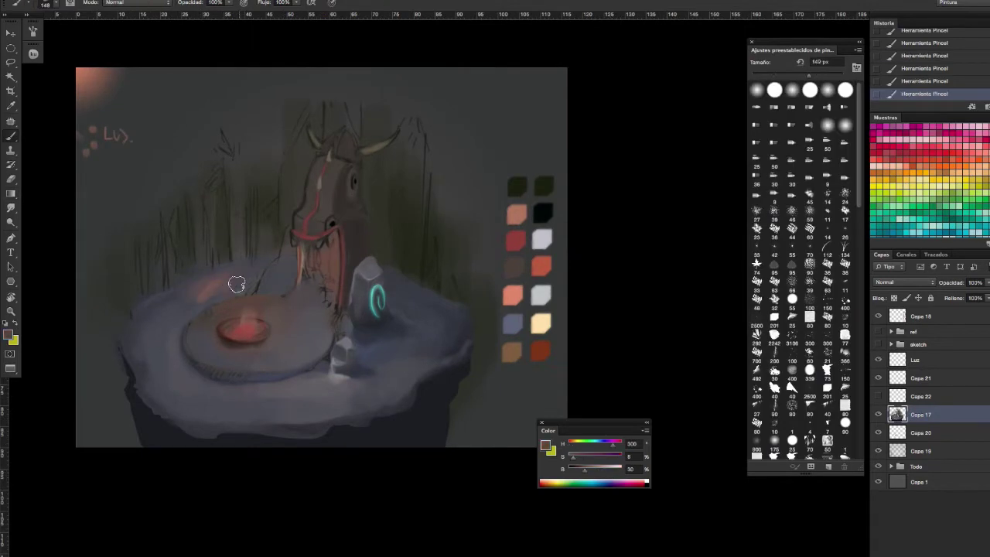
{"action": "left_click", "coordinate": [217, 292], "text": "alt"}
{"action": "type", "text": "Efecto"}
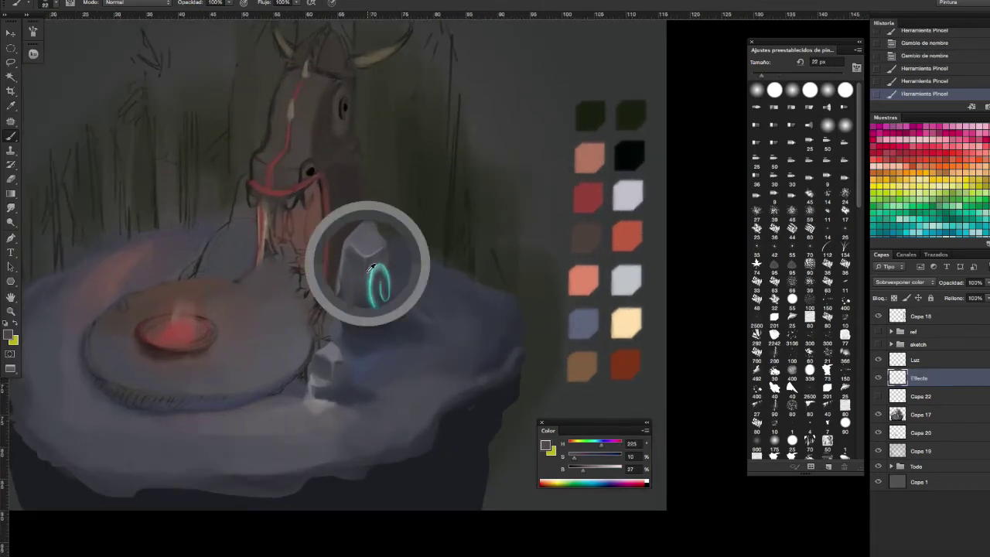
{"action": "left_click_drag", "start_coordinate": [366, 269], "coordinate": [372, 292]}
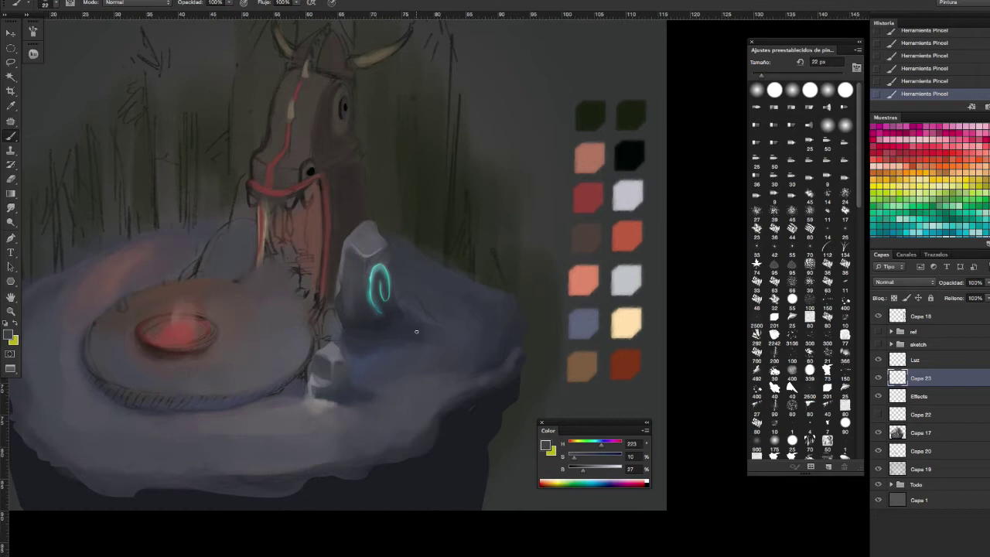
- Paint light blue-grey strokes to the right of the rune stone
{"action": "left_click", "coordinate": [360, 277], "text": "alt"}
{"action": "left_click", "coordinate": [319, 320], "text": "alt"}
{"action": "left_click", "coordinate": [379, 277], "text": "alt"}
{"action": "scroll", "coordinate": [393, 292], "scroll_direction": "down", "scroll_amount": 2}
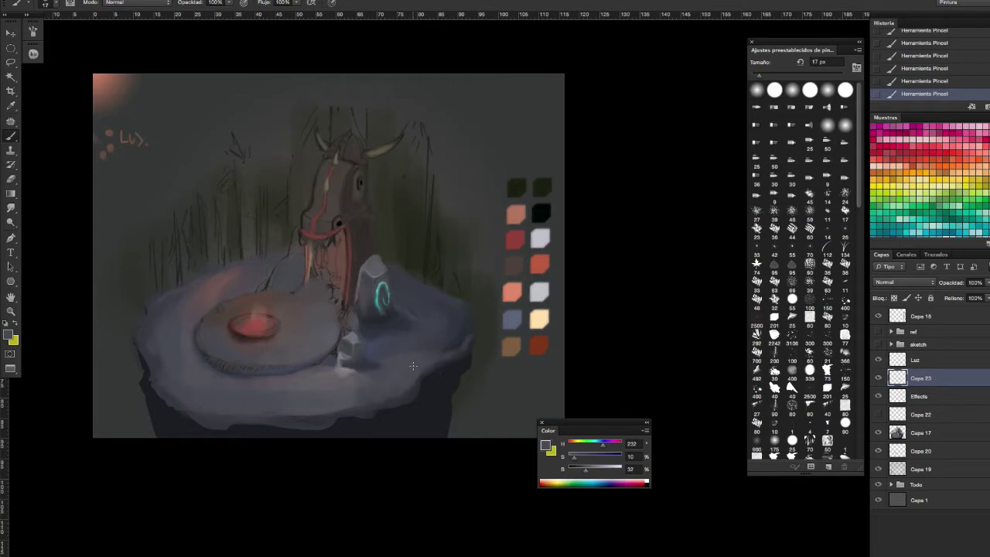
{"action": "scroll", "coordinate": [284, 332], "scroll_direction": "up", "scroll_amount": 2}
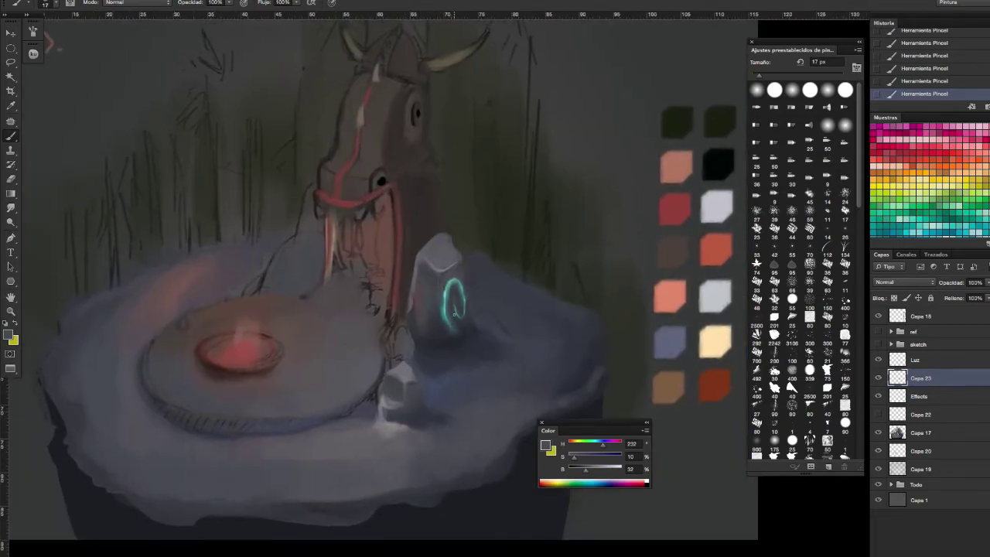
{"action": "scroll", "coordinate": [455, 313], "scroll_direction": "up", "scroll_amount": 1}
{"action": "left_click_drag", "start_coordinate": [436, 378], "coordinate": [533, 348]}
- Lower the paint brightness to 14 and sample dark blues, shrinking the brush to 9 px
{"action": "left_click_drag", "start_coordinate": [621, 470], "coordinate": [568, 470]}
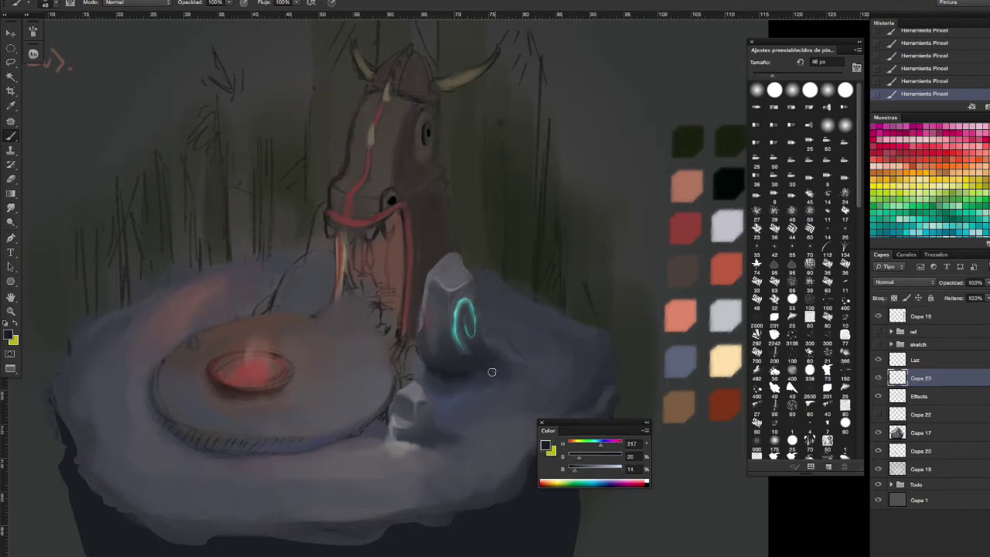
{"action": "scroll", "coordinate": [492, 372], "scroll_direction": "down", "scroll_amount": 3}
{"action": "scroll", "coordinate": [443, 408], "scroll_direction": "up", "scroll_amount": 1}
{"action": "left_click", "coordinate": [447, 405], "text": "alt"}
{"action": "key", "text": "bracketright"}
{"action": "key", "text": "bracketright"}
{"action": "key", "text": "bracketright"}
{"action": "left_click", "coordinate": [388, 403], "text": "alt"}
{"action": "key", "text": "bracketleft"}
{"action": "key", "text": "bracketleft"}
{"action": "key", "text": "bracketleft"}
{"action": "left_click", "coordinate": [402, 406], "text": "alt"}
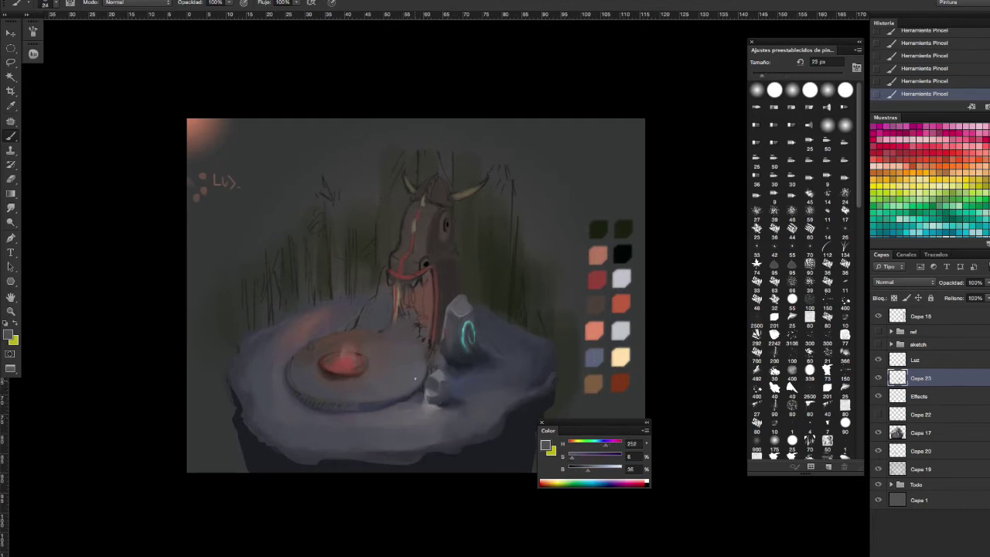
{"action": "key", "text": "bracketleft"}
{"action": "key", "text": "bracketleft"}
- Paint darker grey over the light vertical stroke with a fine brush
{"action": "left_click", "coordinate": [480, 430], "text": "alt"}
{"action": "left_click", "coordinate": [295, 338], "text": "alt"}
{"action": "key", "text": "bracketright"}
{"action": "key", "text": "bracketright"}
{"action": "key", "text": "bracketright"}
{"action": "left_click", "coordinate": [333, 317], "text": "alt"}
{"action": "key", "text": "bracketleft"}
{"action": "key", "text": "bracketleft"}
{"action": "key", "text": "bracketleft"}
{"action": "key", "text": "ctrl+plus"}
{"action": "left_click", "coordinate": [388, 281], "text": "alt"}
{"action": "left_click_drag", "start_coordinate": [388, 282], "coordinate": [388, 325]}
- Sample the table's blue-greys and uncover its lower right area
{"action": "left_click", "coordinate": [448, 379], "text": "alt"}
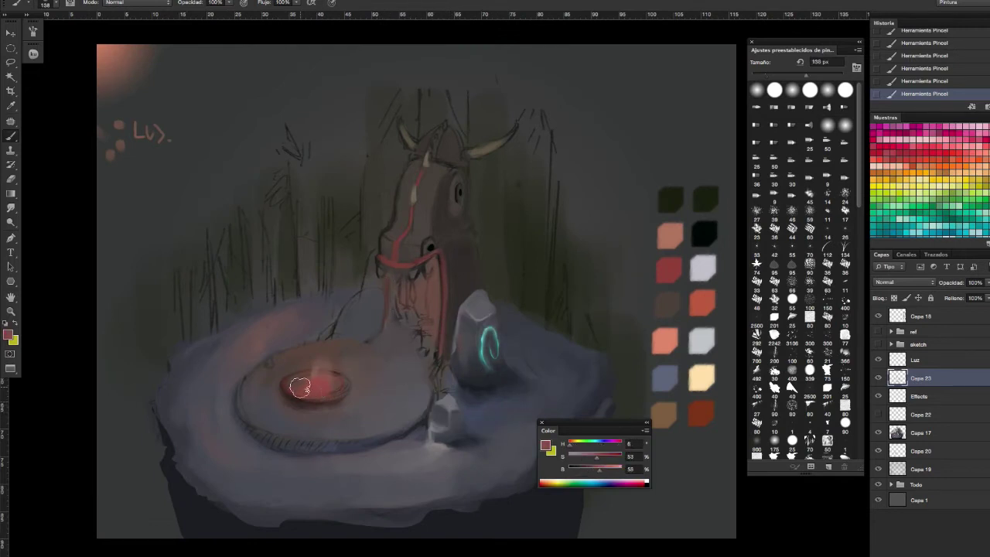
{"action": "left_click", "coordinate": [473, 424], "text": "alt"}
{"action": "left_click", "coordinate": [450, 437], "text": "alt"}
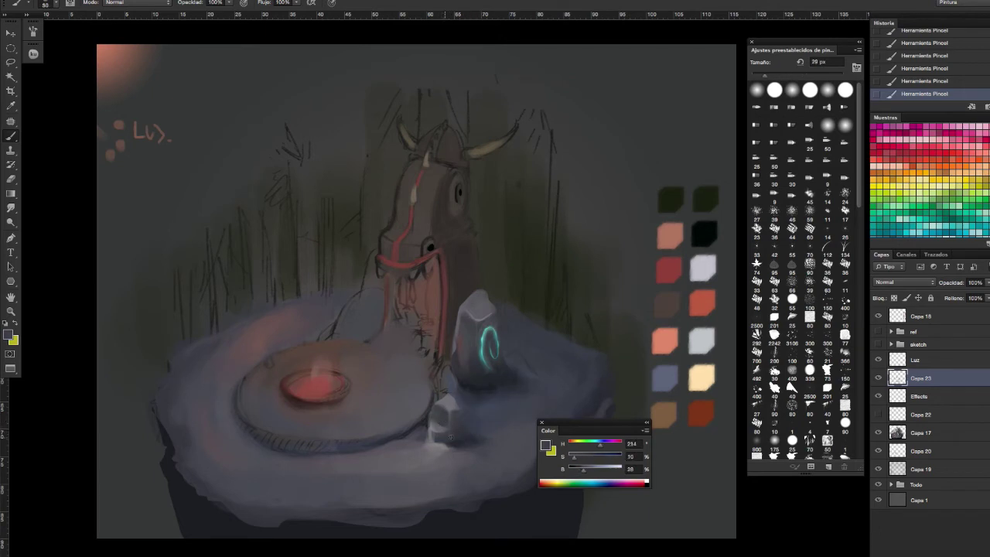
{"action": "left_click_drag", "start_coordinate": [603, 428], "coordinate": [661, 458]}
{"action": "left_click", "coordinate": [482, 431], "text": "alt"}
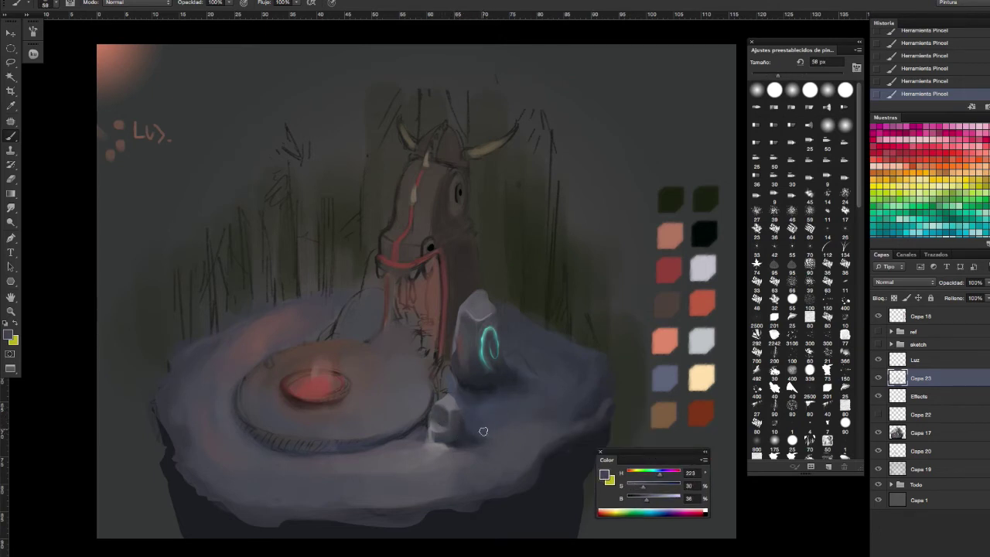
{"action": "scroll", "coordinate": [401, 446], "scroll_direction": "down", "scroll_amount": 2}
{"action": "left_click", "coordinate": [445, 287], "text": "alt"}
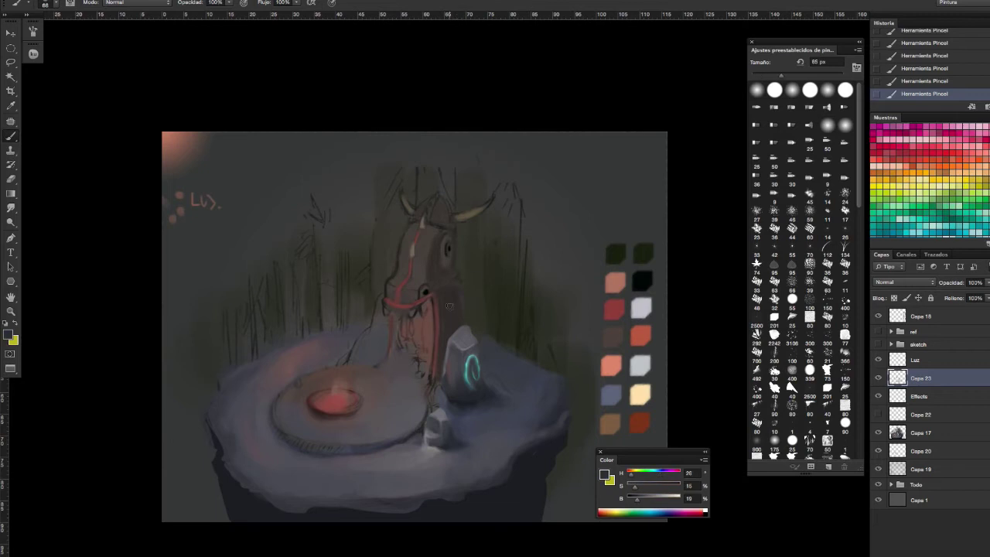
{"action": "left_click", "coordinate": [444, 287], "text": "alt"}
{"action": "scroll", "coordinate": [475, 331], "scroll_direction": "up", "scroll_amount": 1}
{"action": "scroll", "coordinate": [502, 325], "scroll_direction": "up", "scroll_amount": 1}
{"action": "left_click", "coordinate": [557, 439], "text": "alt"}
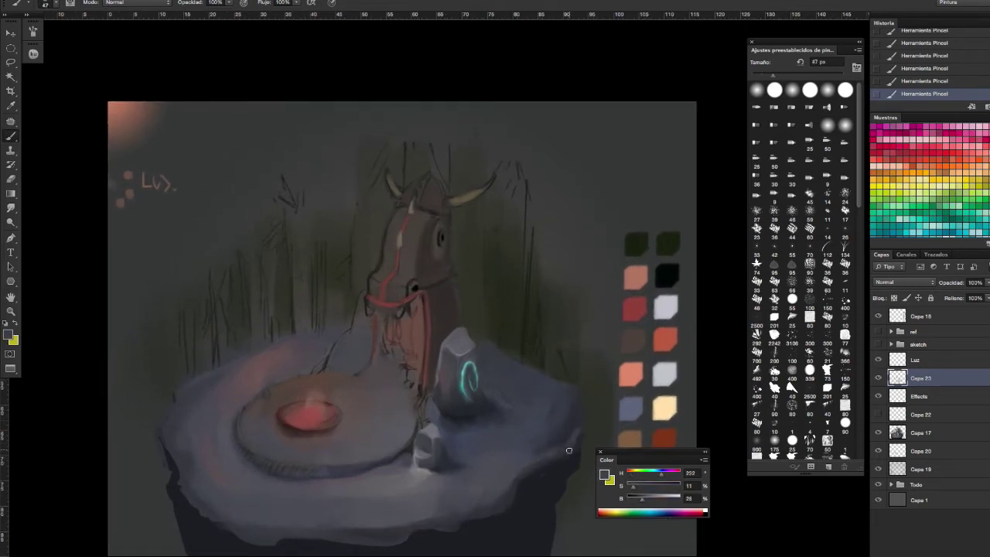
{"action": "scroll", "coordinate": [568, 450], "scroll_direction": "down", "scroll_amount": 1}
- Lasso a stray patch of paint near the table edge, delete it and deselect
{"action": "key", "text": "l"}
{"action": "left_click_drag", "start_coordinate": [569, 450], "coordinate": [541, 433]}
{"action": "key", "text": "Delete"}
{"action": "key", "text": "ctrl+d"}
- Paint pinkish light on the table's left side and lighten its lower edge
{"action": "scroll", "coordinate": [488, 427], "scroll_direction": "down", "scroll_amount": 1}
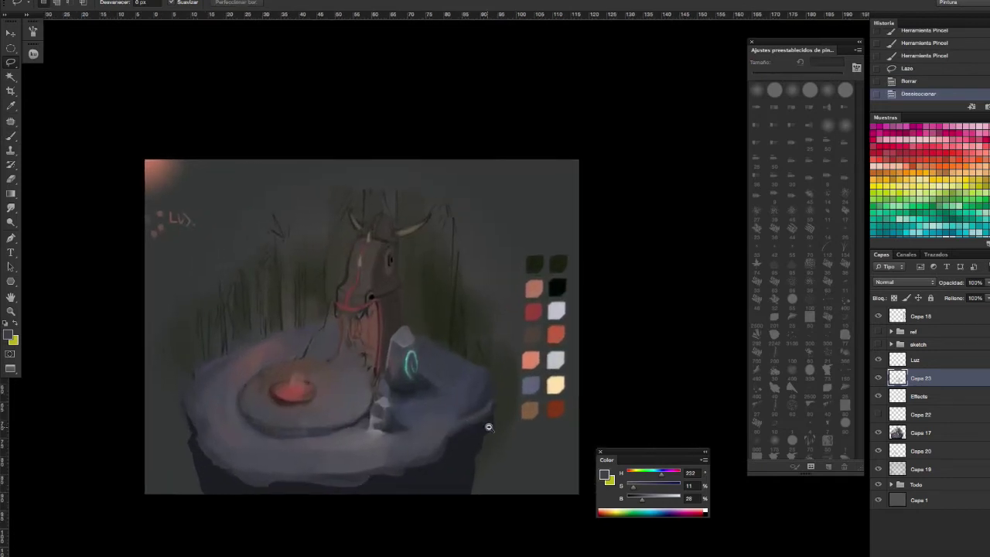
{"action": "scroll", "coordinate": [488, 427], "scroll_direction": "up", "scroll_amount": 1}
{"action": "key", "text": "b"}
{"action": "left_click_drag", "start_coordinate": [217, 332], "coordinate": [154, 372]}
{"action": "left_click", "coordinate": [111, 402], "text": "alt"}
{"action": "left_click_drag", "start_coordinate": [173, 484], "coordinate": [221, 501]}
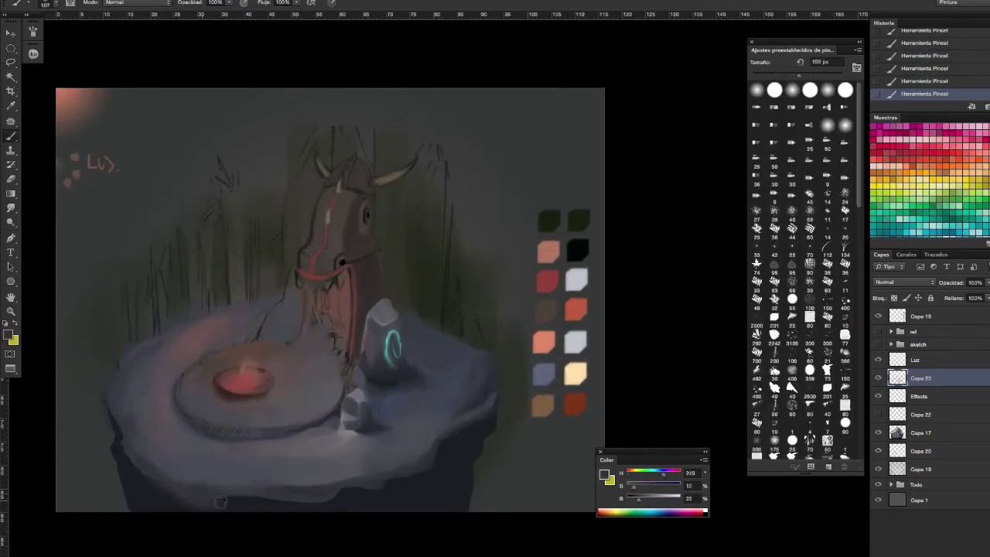
- Sample a range of light, dark and pinkish greys from the rock and canvas
{"action": "left_click", "coordinate": [379, 324], "text": "alt"}
{"action": "left_click", "coordinate": [372, 314], "text": "alt"}
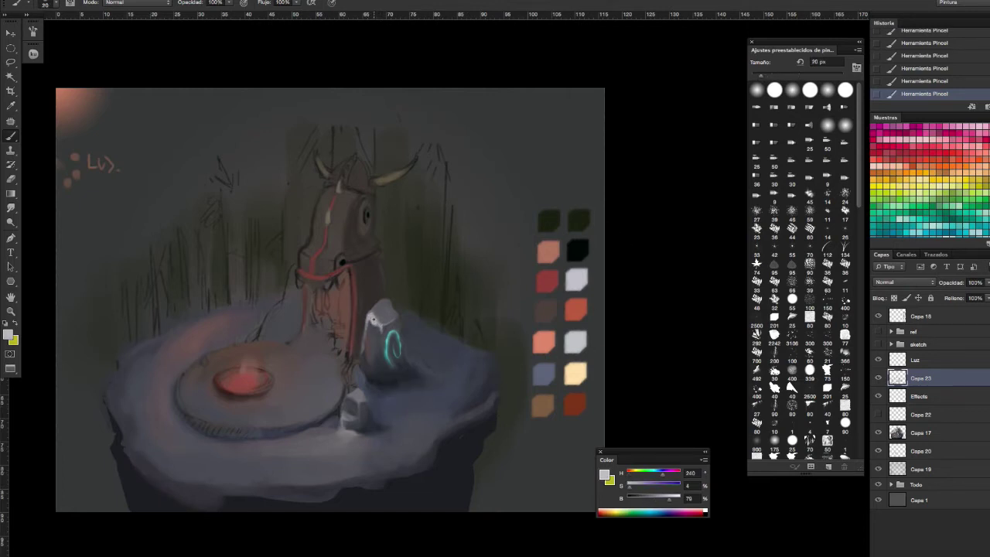
{"action": "left_click", "coordinate": [454, 351], "text": "alt"}
{"action": "left_click", "coordinate": [300, 442], "text": "alt"}
{"action": "left_click", "coordinate": [301, 458], "text": "alt"}
- Pick a very dark brown and shrink the brush to about 26 px
{"action": "key", "text": "ctrl+minus"}
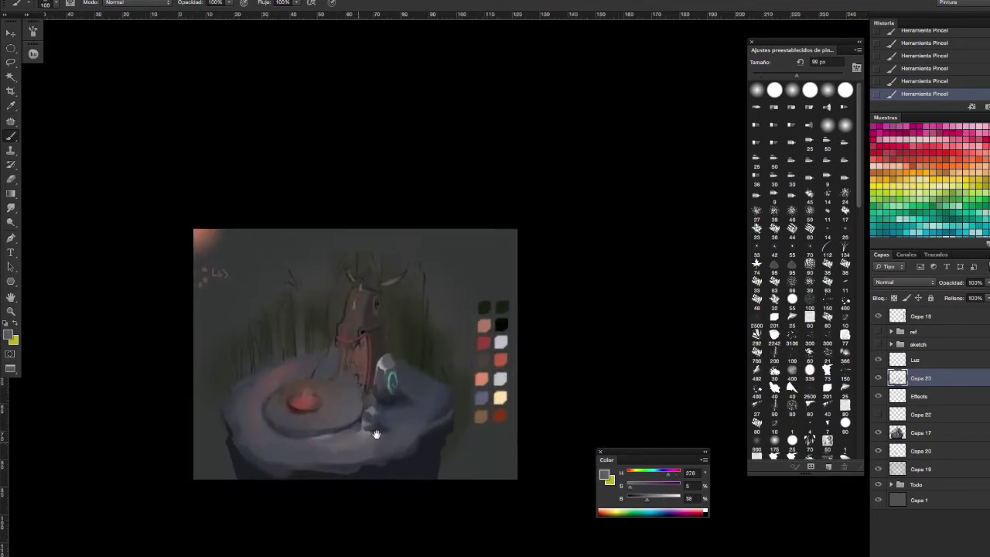
{"action": "left_click", "coordinate": [639, 499]}
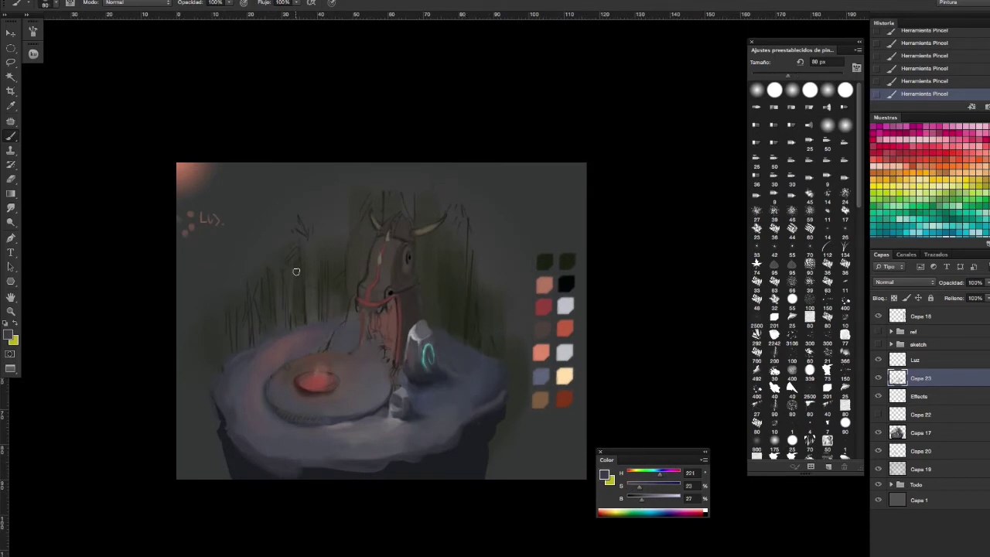
{"action": "key", "text": "ctrl+plus"}
{"action": "left_click", "coordinate": [452, 291], "text": "alt"}
{"action": "left_click", "coordinate": [450, 299], "text": "alt"}
{"action": "left_click", "coordinate": [424, 360], "text": "alt"}
- Lasso the creature's body and rune stone and shade them with two gradient passes
{"action": "key", "text": "l"}
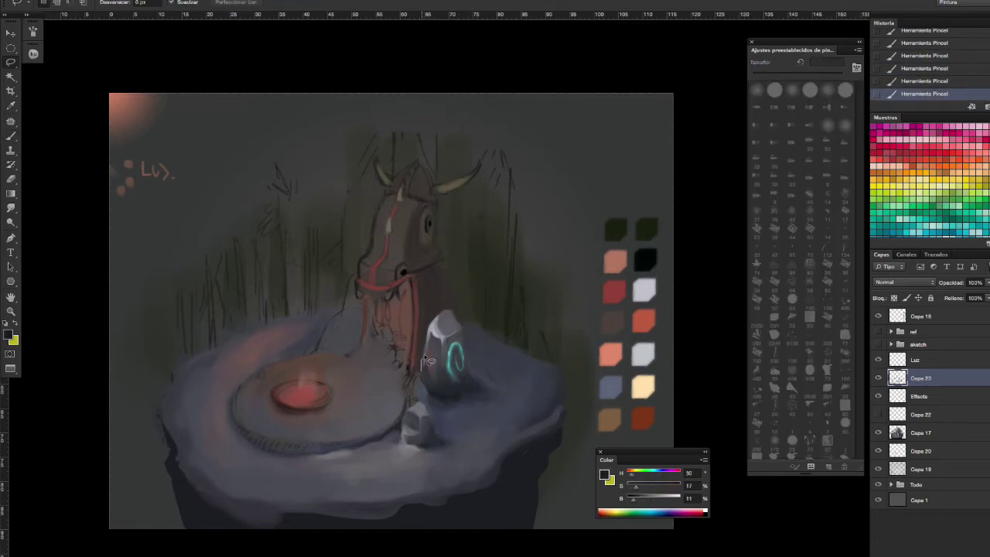
{"action": "mouse_move", "coordinate": [467, 331]}
{"action": "left_mouse_down"}
{"action": "mouse_move", "coordinate": [440, 270]}
{"action": "mouse_move", "coordinate": [418, 379]}
{"action": "left_mouse_up"}
{"action": "key", "text": "g"}
{"action": "mouse_move", "coordinate": [448, 271]}
{"action": "left_mouse_down"}
{"action": "mouse_move", "coordinate": [441, 340]}
{"action": "mouse_move", "coordinate": [457, 332]}
{"action": "left_mouse_up"}
{"action": "left_click_drag", "start_coordinate": [441, 279], "coordinate": [484, 313]}
{"action": "key", "text": "ctrl+d"}
- Paint blue-grey strokes over the figure and resize the brush to about 32 px
{"action": "key", "text": "b"}
{"action": "mouse_move", "coordinate": [462, 374]}
{"action": "left_mouse_down"}
{"action": "mouse_move", "coordinate": [476, 384]}
{"action": "mouse_move", "coordinate": [431, 397]}
{"action": "left_mouse_up"}
{"action": "left_click_drag", "start_coordinate": [495, 345], "coordinate": [476, 343]}
{"action": "scroll", "coordinate": [485, 387], "scroll_direction": "down", "scroll_amount": 2}
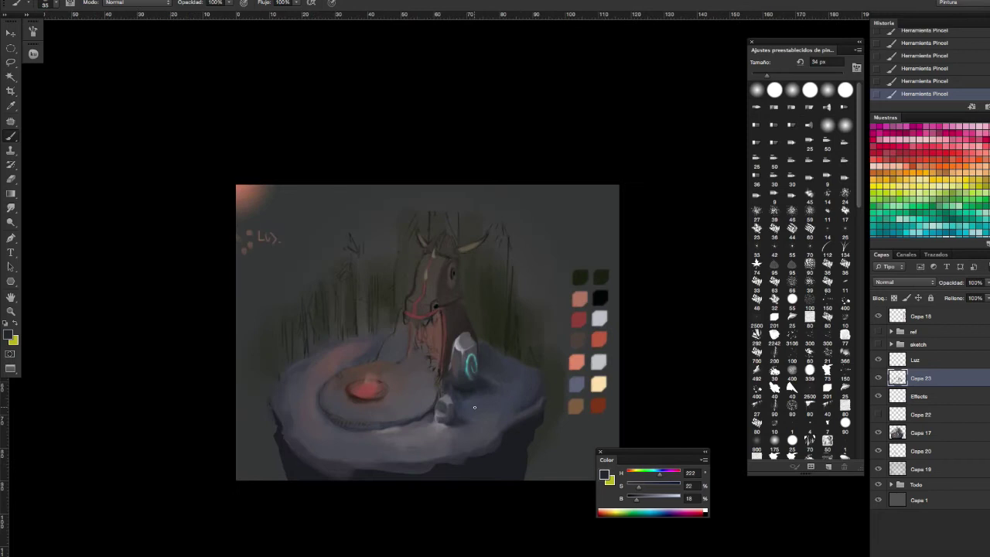
- Delete the unused Capa 22 layer
{"action": "left_click", "coordinate": [920, 415]}
{"action": "key", "text": "Delete"}
{"action": "scroll", "coordinate": [523, 375], "scroll_direction": "up", "scroll_amount": 1}
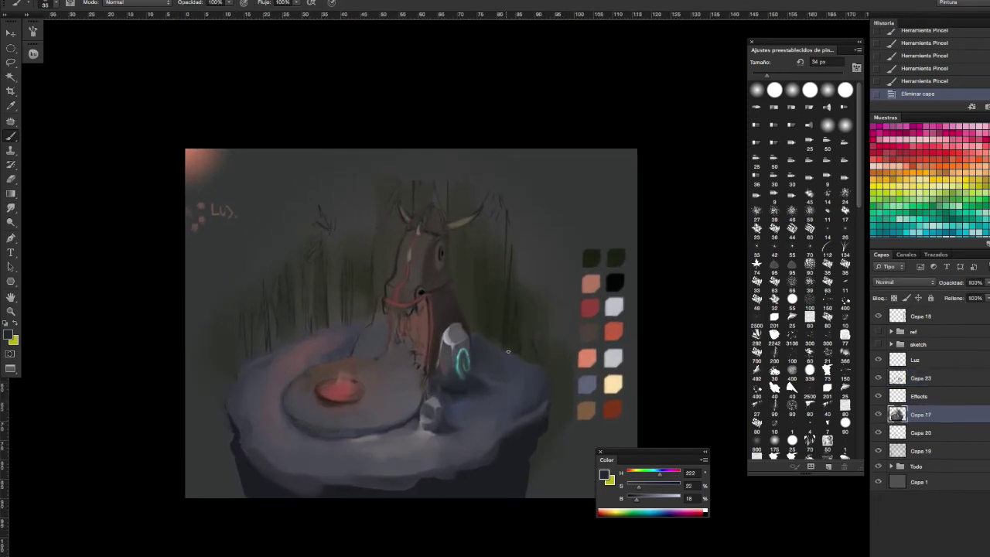
- Refine the stone platform and the creature's snout with darker sampled strokes
{"action": "left_click_drag", "start_coordinate": [534, 333], "coordinate": [499, 331]}
{"action": "left_click", "coordinate": [502, 369], "text": "alt"}
{"action": "left_click_drag", "start_coordinate": [506, 383], "coordinate": [487, 406]}
{"action": "left_click_drag", "start_coordinate": [344, 346], "coordinate": [371, 340]}
{"action": "left_click", "coordinate": [380, 313], "text": "alt"}
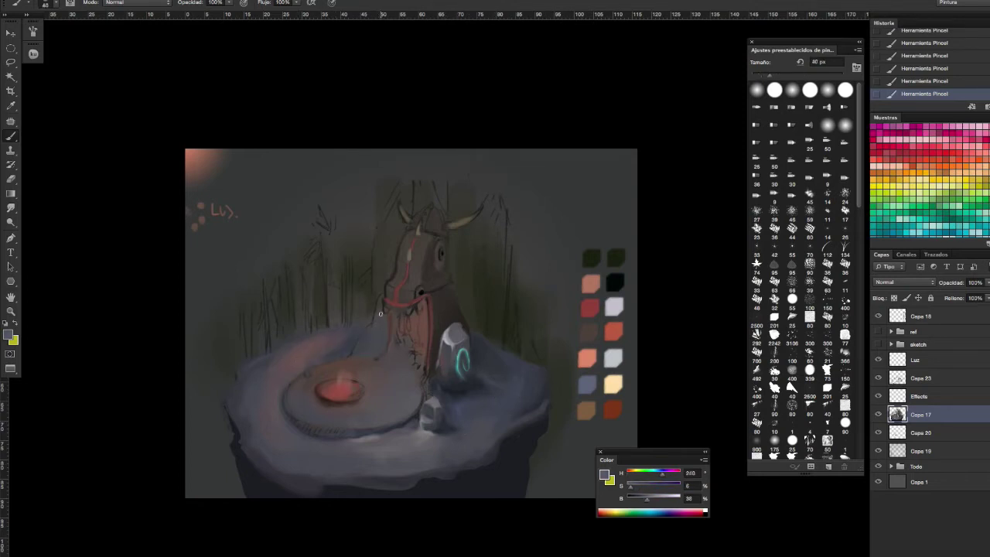
{"action": "left_click_drag", "start_coordinate": [445, 308], "coordinate": [433, 325]}
- Sample dark blue-grey and lighter platform greys, resizing the brush between picks
{"action": "left_click", "coordinate": [433, 412], "text": "alt"}
{"action": "left_click_drag", "start_coordinate": [427, 396], "coordinate": [403, 362]}
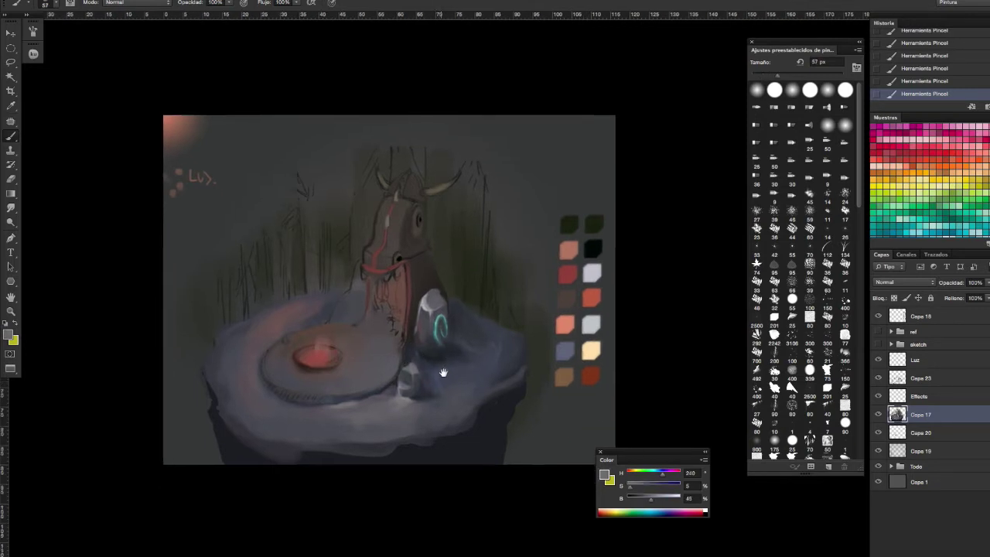
{"action": "scroll", "coordinate": [442, 371], "scroll_direction": "up", "scroll_amount": 1}
{"action": "left_click", "coordinate": [366, 390], "text": "alt"}
{"action": "mouse_move", "coordinate": [305, 405]}
{"action": "left_mouse_down"}
{"action": "mouse_move", "coordinate": [332, 399]}
{"action": "mouse_move", "coordinate": [304, 415]}
{"action": "left_mouse_up"}
{"action": "left_click", "coordinate": [353, 396], "text": "alt"}
{"action": "left_click", "coordinate": [304, 416], "text": "alt"}
- Outline small dark spike shapes on the platform's left rim
{"action": "key", "text": "l"}
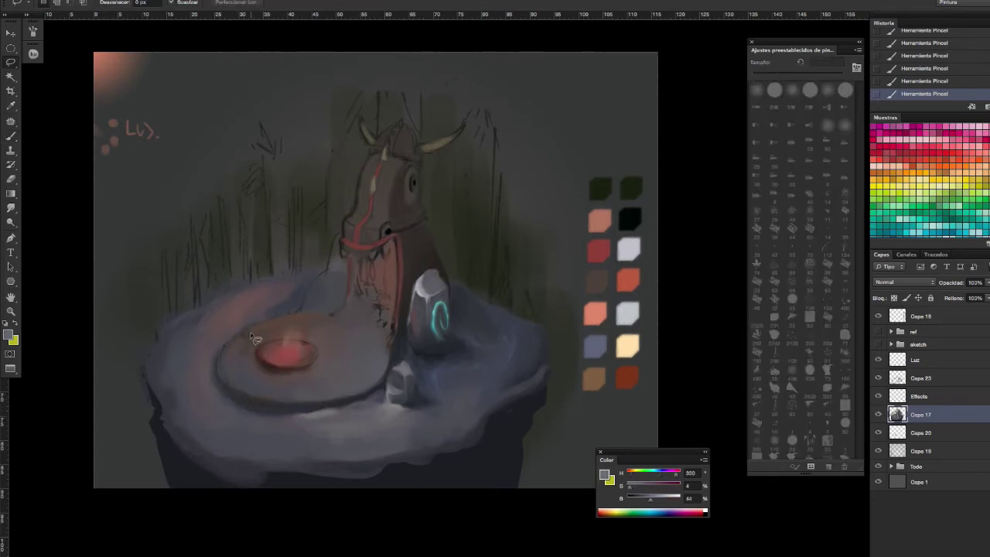
{"action": "mouse_move", "coordinate": [245, 333]}
{"action": "left_mouse_down"}
{"action": "mouse_move", "coordinate": [232, 386]}
{"action": "mouse_move", "coordinate": [232, 341]}
{"action": "mouse_move", "coordinate": [235, 377]}
{"action": "left_mouse_up"}
{"action": "key", "text": "ctrl+d"}
{"action": "key", "text": "v"}
- Place another spike copy on the rim and touch up the platform
{"action": "key", "text": "ctrl+d"}
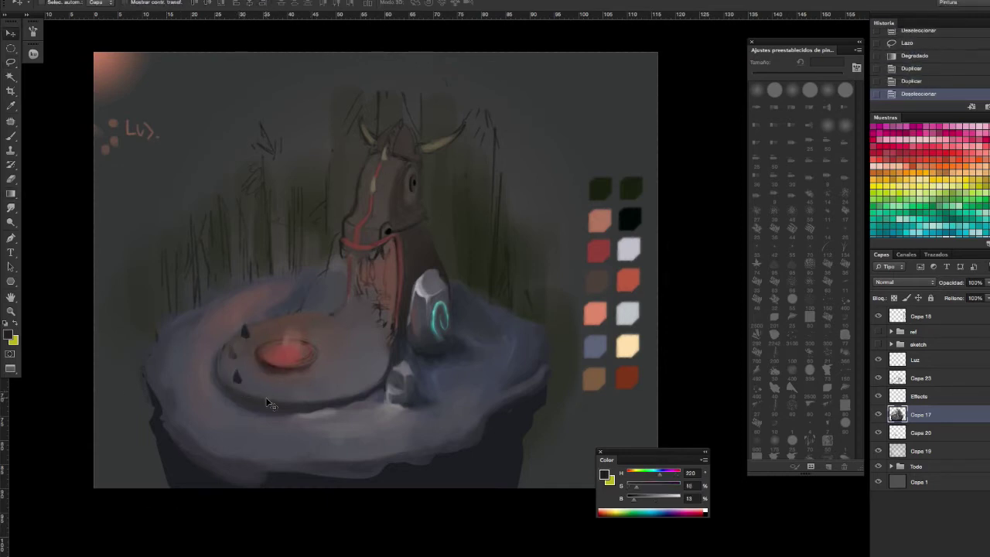
{"action": "key", "text": "b"}
{"action": "left_click", "coordinate": [237, 371]}
{"action": "left_click", "coordinate": [247, 329]}
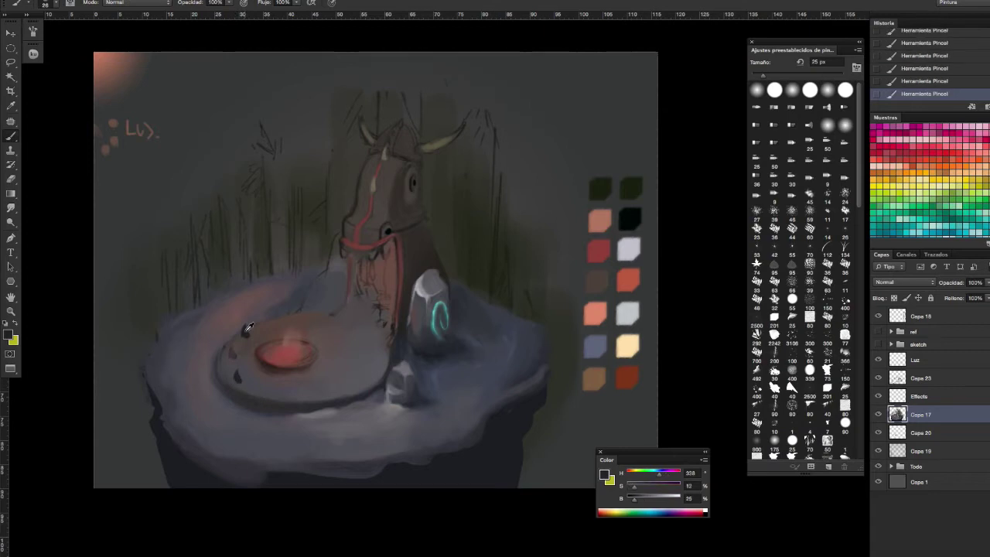
- Merge Capa 23, Effects, Capa 17 and Capa 20 into the single Capa 23 layer
{"action": "left_click", "coordinate": [885, 377], "text": "shift"}
{"action": "key", "text": "ctrl+e"}
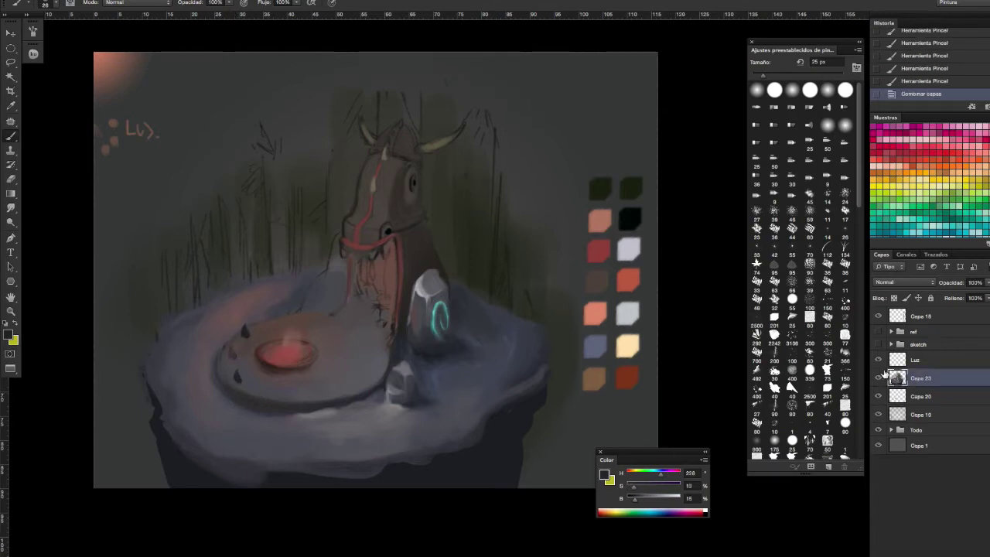
{"action": "left_click", "coordinate": [920, 396], "text": "shift"}
{"action": "key", "text": "ctrl+e"}
{"action": "left_click", "coordinate": [878, 396], "text": "alt"}
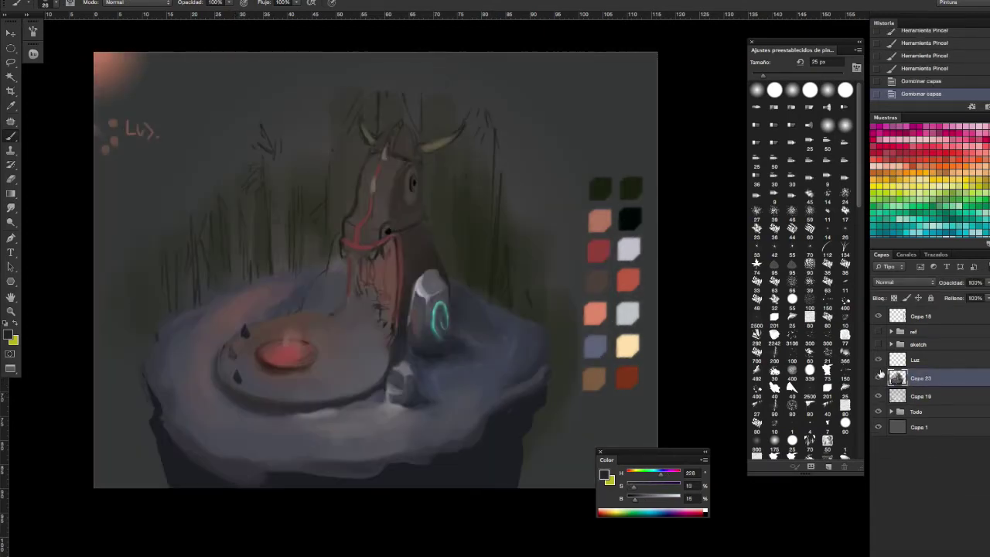
{"action": "left_click", "coordinate": [917, 359]}
{"action": "left_click", "coordinate": [920, 377]}
- Paint the platform surface and sample the dark spike colour
{"action": "left_click_drag", "start_coordinate": [186, 434], "coordinate": [277, 430]}
{"action": "left_click", "coordinate": [313, 343], "text": "alt"}
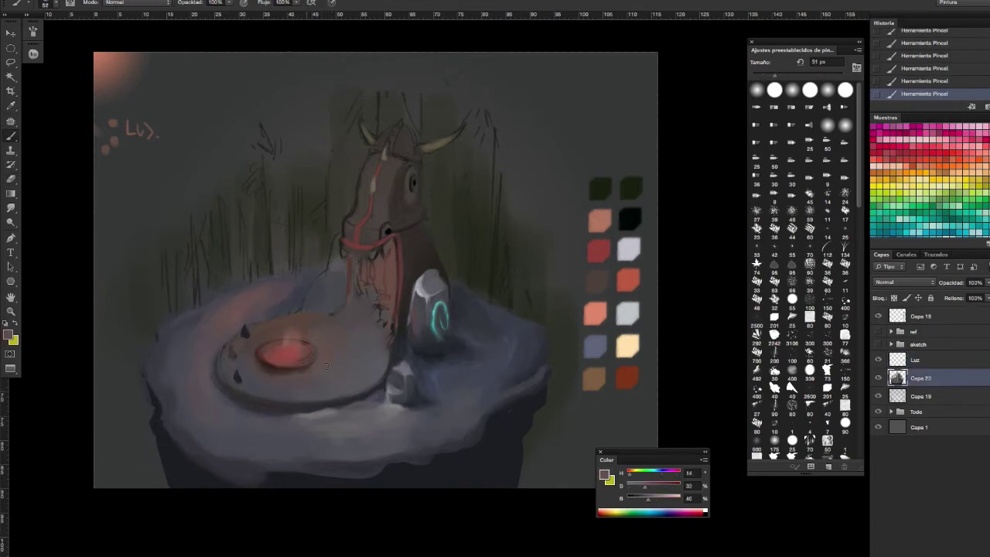
{"action": "left_click", "coordinate": [368, 368], "text": "alt"}
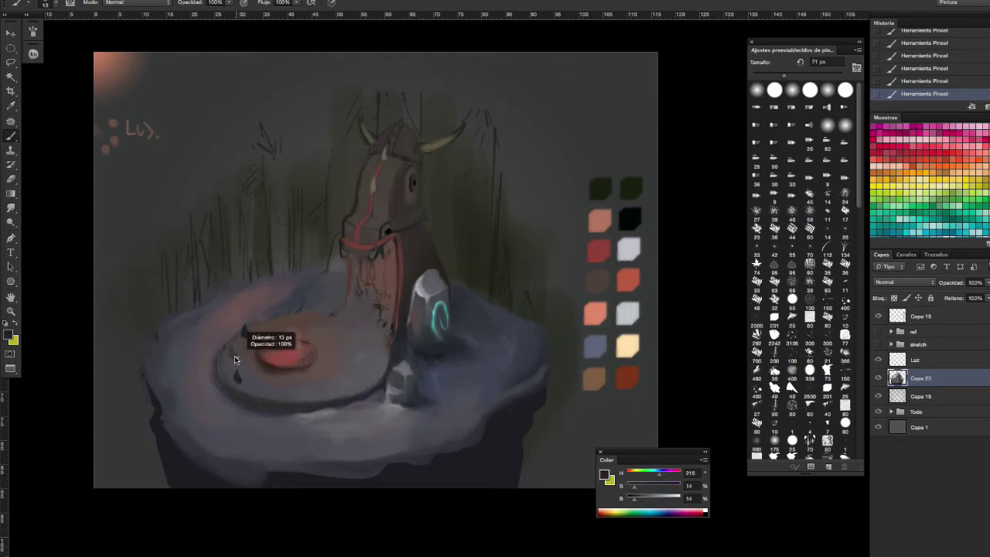
- Lasso several teardrop spike shapes along the platform's front rim
{"action": "key", "text": "l"}
{"action": "left_click_drag", "start_coordinate": [235, 372], "coordinate": [239, 382]}
{"action": "scroll", "coordinate": [259, 357], "scroll_direction": "up", "scroll_amount": 1}
{"action": "left_click_drag", "start_coordinate": [228, 342], "coordinate": [230, 359]}
{"action": "left_click_drag", "start_coordinate": [241, 321], "coordinate": [246, 339]}
{"action": "mouse_move", "coordinate": [260, 378]}
{"action": "left_mouse_down"}
{"action": "mouse_move", "coordinate": [262, 396]}
{"action": "mouse_move", "coordinate": [350, 396]}
{"action": "left_mouse_up"}
- Fill the lassoed spike shapes with the dark colour
{"action": "key", "text": "alt+BackSpace"}
{"action": "key", "text": "ctrl+d"}
{"action": "key", "text": "alt+BackSpace"}
{"action": "key", "text": "ctrl+d"}
- Dab dark accents around the small rock and crystal, sampling greys and dark blue
{"action": "key", "text": "b"}
{"action": "left_click", "coordinate": [417, 397]}
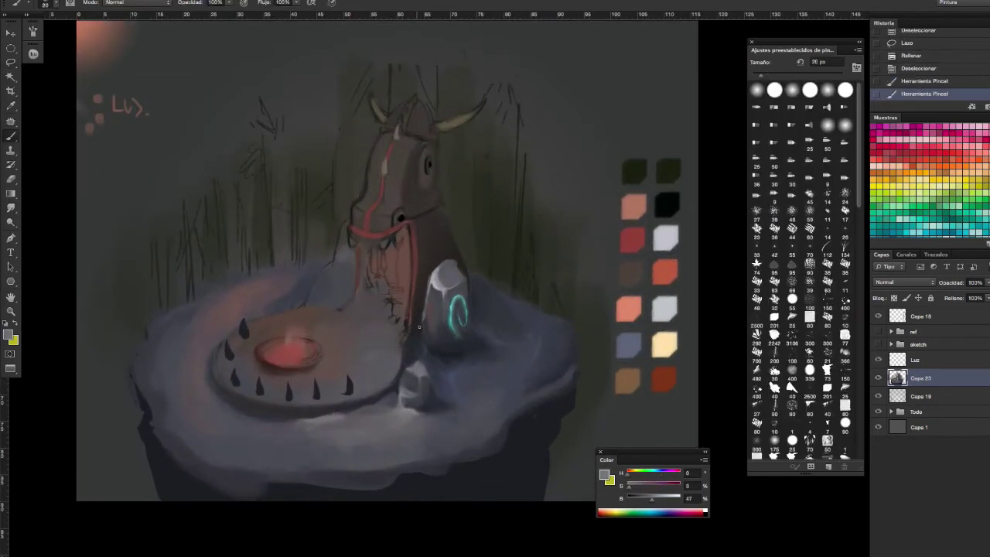
{"action": "left_click", "coordinate": [427, 370], "text": "alt"}
{"action": "left_click", "coordinate": [433, 396]}
{"action": "left_click", "coordinate": [203, 362], "text": "alt"}
{"action": "left_click", "coordinate": [257, 417], "text": "alt"}
{"action": "left_click", "coordinate": [563, 379], "text": "alt"}
- Fill a lasso-shaped candle flame with light cream
{"action": "left_click", "coordinate": [665, 344], "text": "alt"}
{"action": "key", "text": "l"}
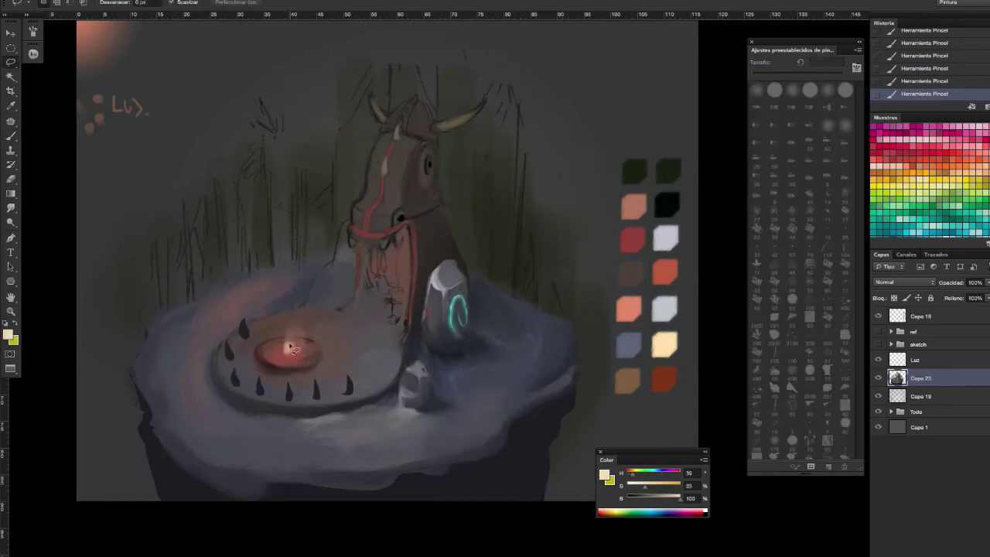
{"action": "key", "text": "alt+BackSpace"}
{"action": "key", "text": "ctrl+d"}
- Lasso the creature's open mouth and darken it with repeated gradient passes
{"action": "key", "text": "ctrl+minus"}
{"action": "key", "text": "b"}
{"action": "left_click", "coordinate": [277, 357], "text": "alt"}
{"action": "left_click", "coordinate": [346, 353], "text": "alt"}
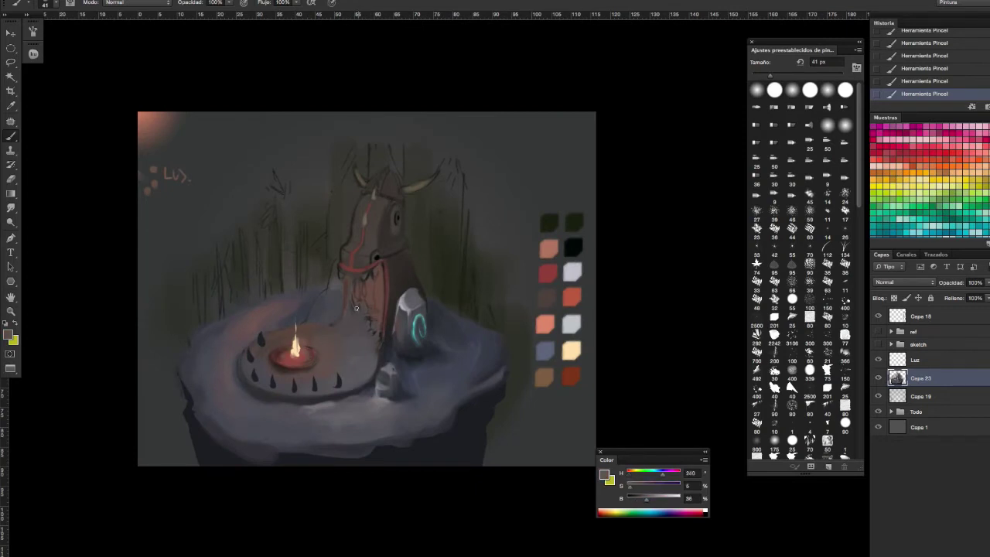
{"action": "key", "text": "ctrl+plus"}
{"action": "key", "text": "l"}
{"action": "mouse_move", "coordinate": [379, 285]}
{"action": "left_mouse_down"}
{"action": "mouse_move", "coordinate": [325, 281]}
{"action": "mouse_move", "coordinate": [366, 323]}
{"action": "left_mouse_up"}
{"action": "key", "text": "g"}
{"action": "left_click_drag", "start_coordinate": [348, 267], "coordinate": [367, 323]}
{"action": "left_click_drag", "start_coordinate": [348, 266], "coordinate": [367, 323]}
{"action": "left_click_drag", "start_coordinate": [348, 267], "coordinate": [367, 324]}
- Pick a dark red and select the Capa 19 layer
{"action": "left_click", "coordinate": [621, 365], "text": "alt"}
{"action": "left_click", "coordinate": [588, 266], "text": "alt"}
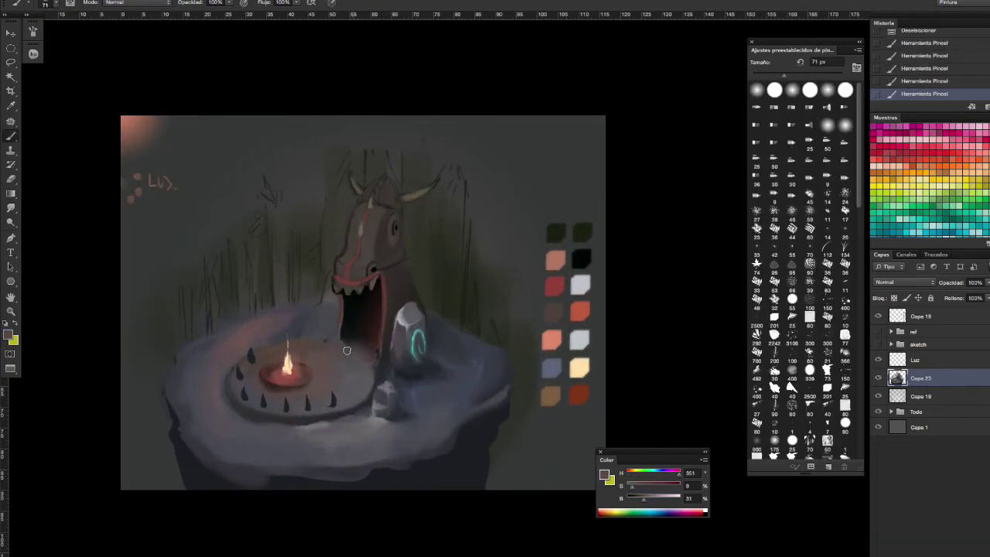
{"action": "left_click", "coordinate": [921, 396]}
- Darken the scene with a black gradient at 50% opacity on new layer Capa 24
{"action": "key", "text": "g"}
{"action": "key", "text": "d"}
{"action": "mouse_move", "coordinate": [391, 389]}
{"action": "left_mouse_down"}
{"action": "mouse_move", "coordinate": [392, 341]}
{"action": "mouse_move", "coordinate": [393, 419]}
{"action": "left_mouse_up"}
{"action": "key", "text": "ctrl+z"}
{"action": "left_click", "coordinate": [920, 377]}
{"action": "key", "text": "ctrl+alt+shift+n"}
{"action": "key", "text": "ctrl+z"}
{"action": "key", "text": "5"}
{"action": "left_click_drag", "start_coordinate": [383, 356], "coordinate": [384, 538]}
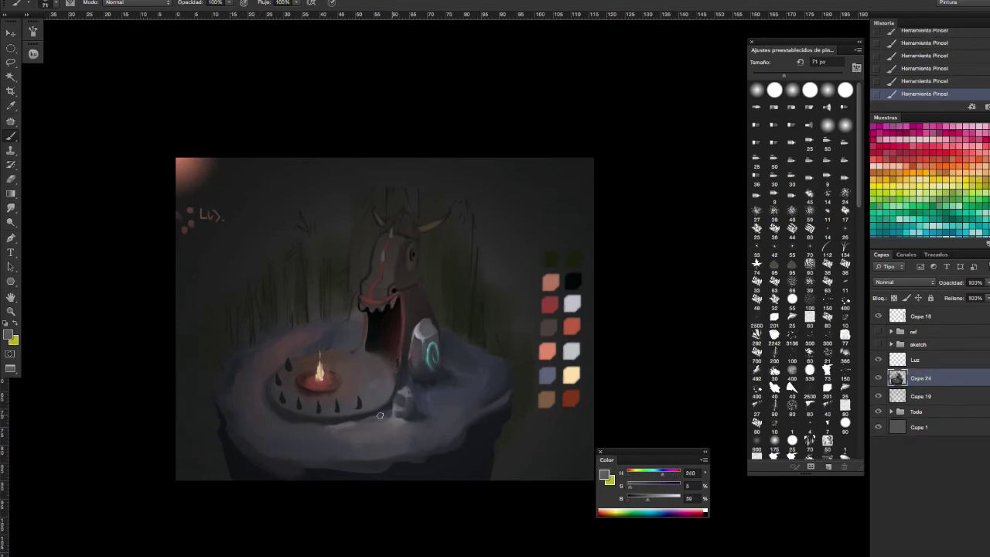
- Flip the canvas to check the composition and paint teeth into the creature's mouth
{"action": "left_click", "coordinate": [450, 382], "text": "alt"}
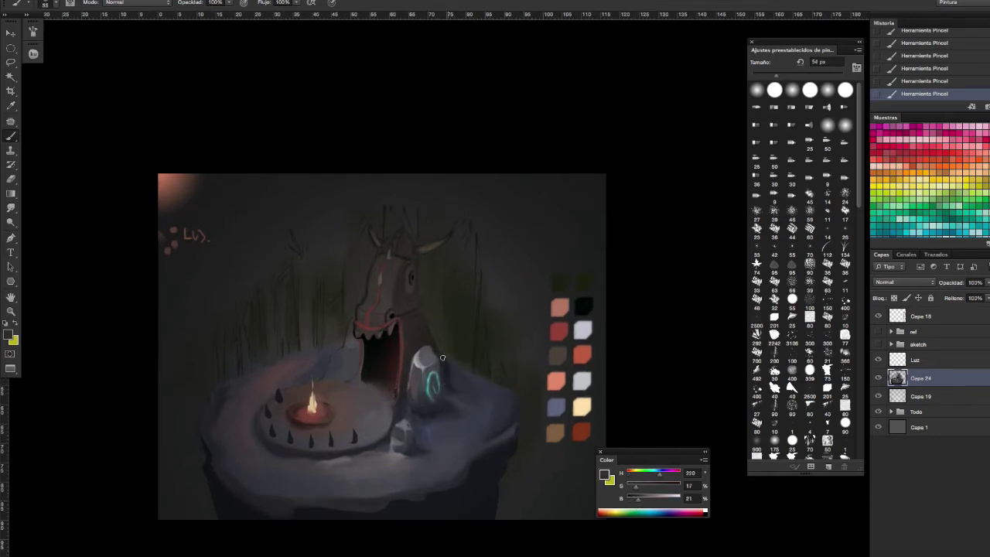
{"action": "left_click", "coordinate": [389, 380], "text": "alt"}
{"action": "scroll", "coordinate": [382, 352], "scroll_direction": "up", "scroll_amount": 2}
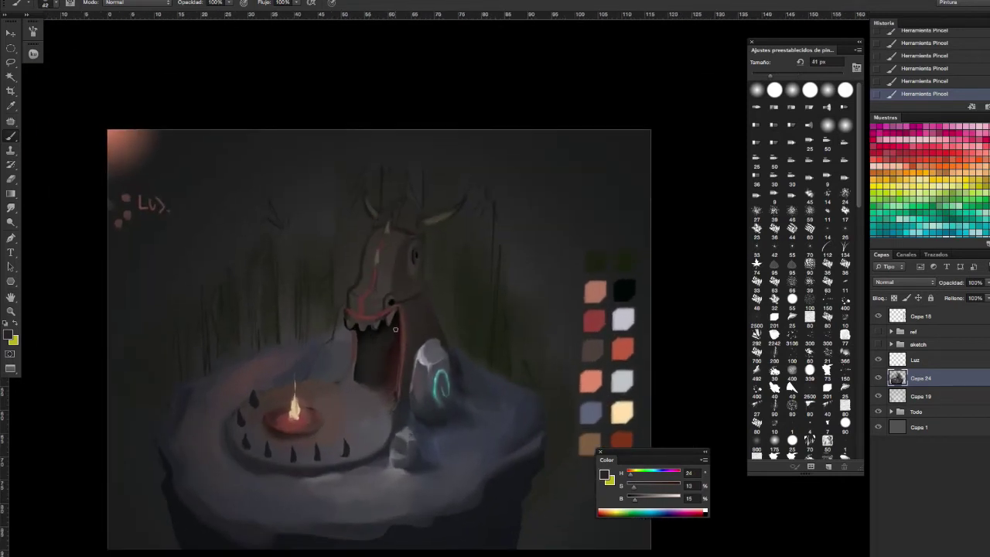
{"action": "key", "text": "h"}
{"action": "key", "text": "h"}
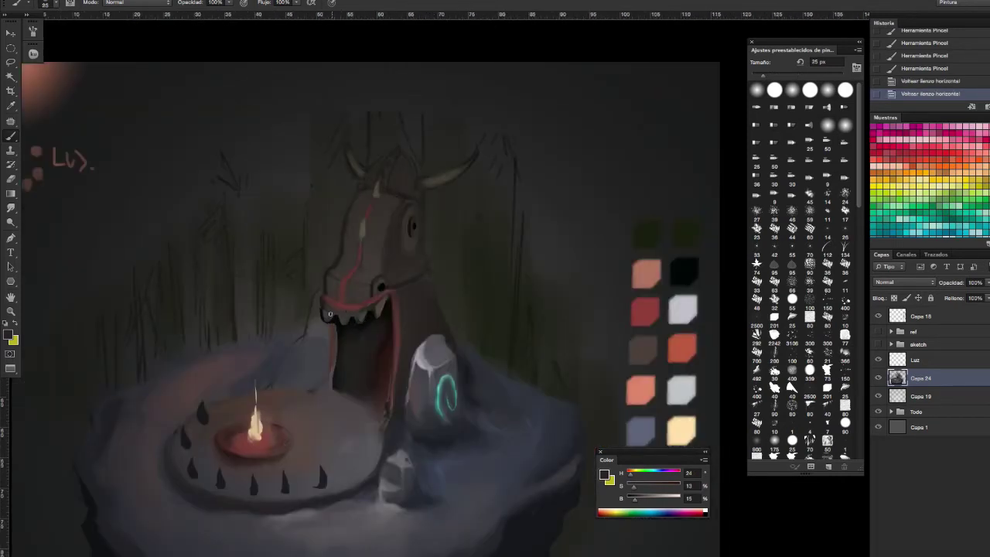
{"action": "left_click_drag", "start_coordinate": [363, 310], "coordinate": [352, 313]}
{"action": "left_click_drag", "start_coordinate": [348, 313], "coordinate": [337, 315]}
{"action": "left_click", "coordinate": [331, 316], "text": "alt"}
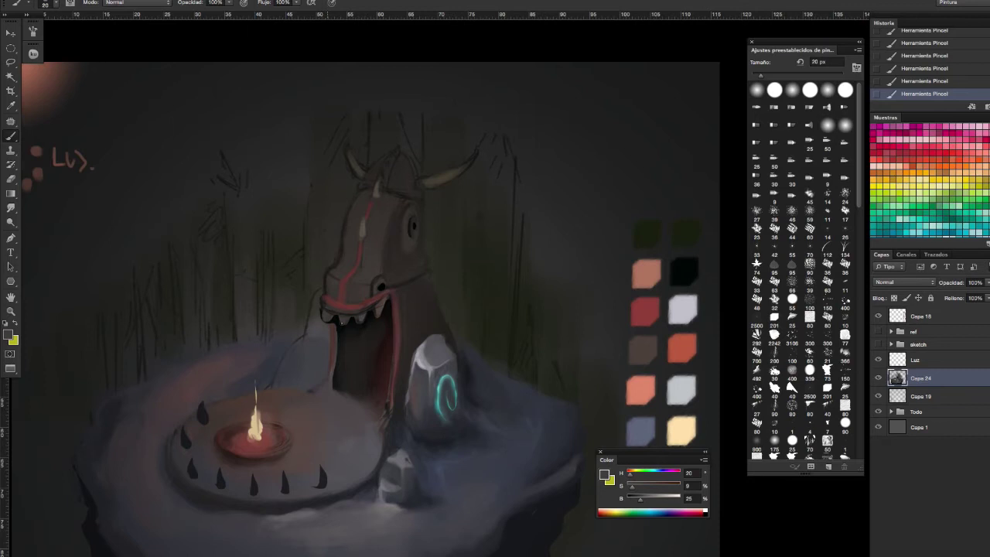
- Sample and darken a colour from the reference images, then pick cool greys from the canvas
{"action": "left_click", "coordinate": [878, 332]}
{"action": "left_click", "coordinate": [66, 177], "text": "alt"}
{"action": "left_click", "coordinate": [877, 331]}
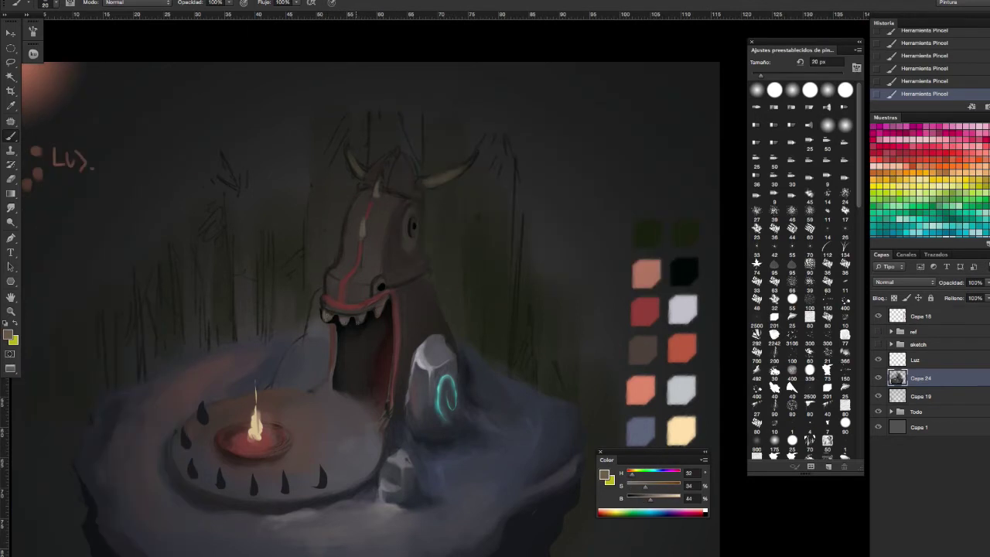
{"action": "left_click", "coordinate": [382, 304], "text": "alt"}
{"action": "scroll", "coordinate": [345, 321], "scroll_direction": "down", "scroll_amount": 2}
{"action": "left_click", "coordinate": [298, 523], "text": "alt"}
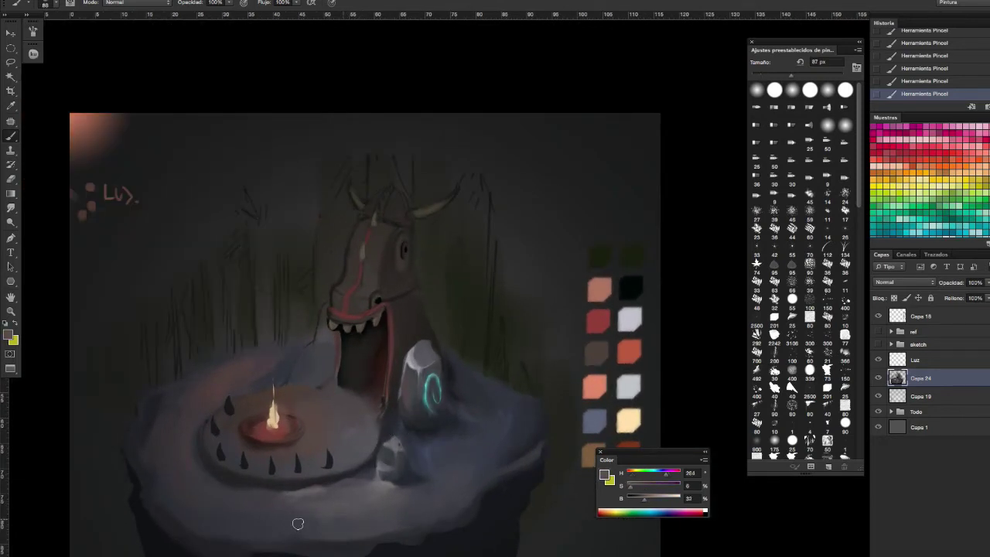
{"action": "left_click_drag", "start_coordinate": [336, 531], "coordinate": [353, 513]}
{"action": "left_click", "coordinate": [501, 467], "text": "alt"}
{"action": "scroll", "coordinate": [442, 504], "scroll_direction": "down", "scroll_amount": 2}
{"action": "left_click", "coordinate": [945, 541]}
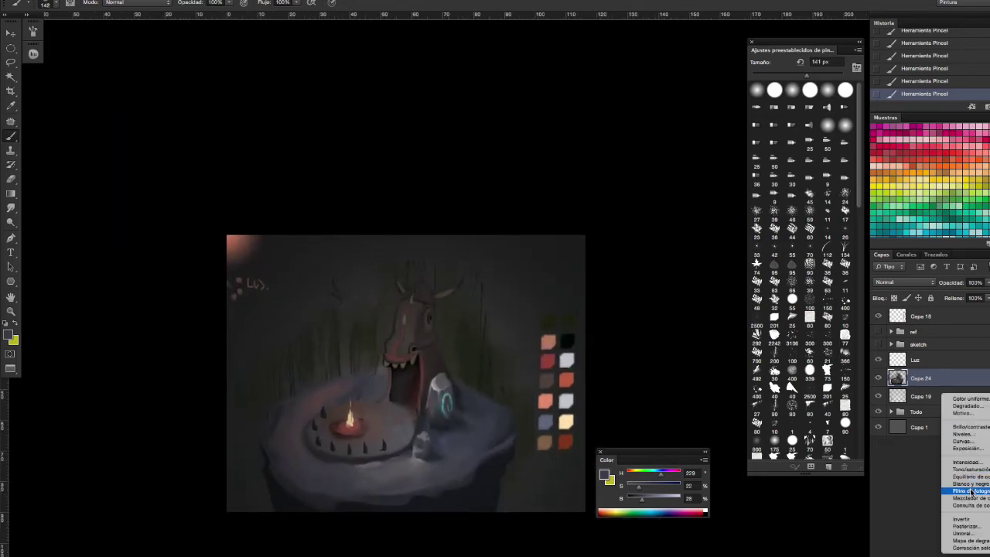
- Add a Photo Filter adjustment layer with its colour set to cyan
{"action": "left_click", "coordinate": [959, 492]}
{"action": "left_click", "coordinate": [793, 331]}
{"action": "left_click_drag", "start_coordinate": [666, 383], "coordinate": [667, 358]}
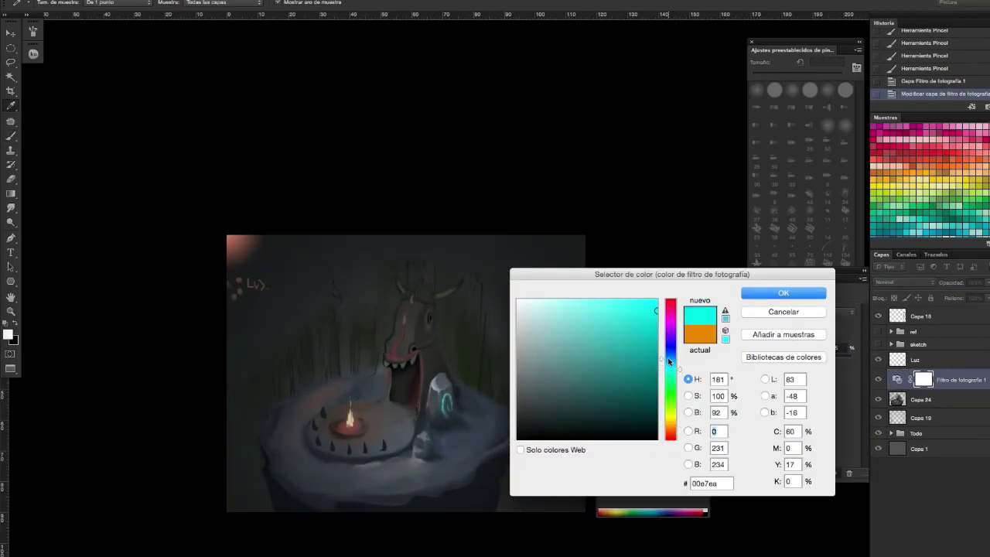
{"action": "key", "text": "Return"}
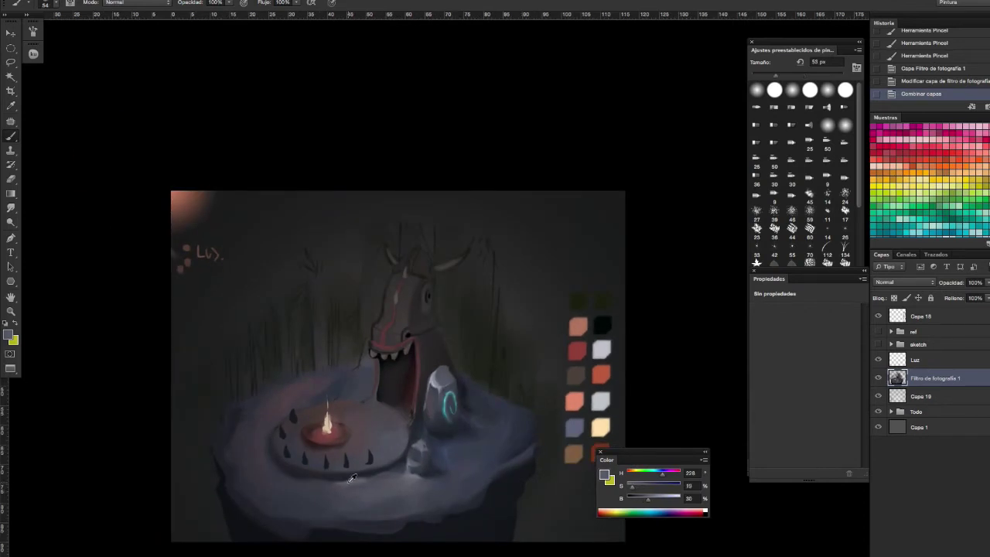
- Sample a darker colour, enlarge the brush and pick a dusty red
{"action": "left_click", "coordinate": [284, 480], "text": "alt"}
{"action": "left_click_drag", "start_coordinate": [354, 524], "coordinate": [342, 531]}
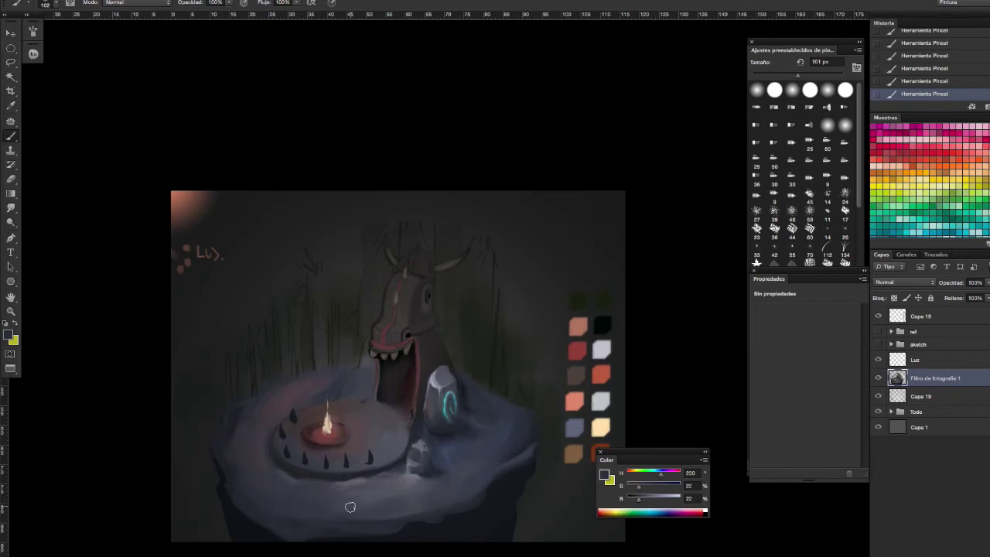
{"action": "key", "text": "g"}
{"action": "left_click", "coordinate": [565, 351], "text": "alt"}
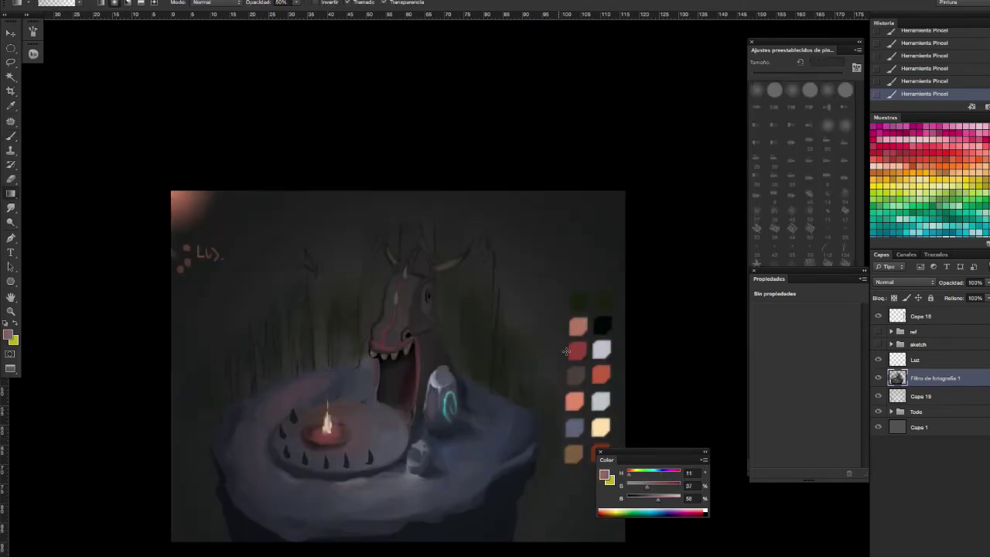
- On a new Overlay layer below Luz, drag a bright red gradient around the candle
{"action": "left_click", "coordinate": [326, 433], "text": "alt"}
{"action": "left_click", "coordinate": [882, 363]}
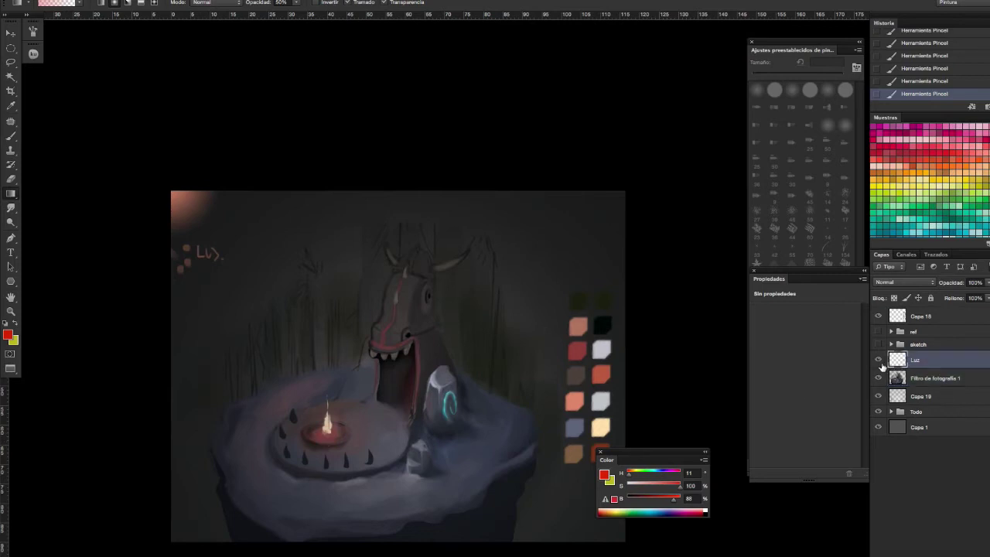
{"action": "key", "text": "ctrl+shift+alt+n"}
{"action": "key", "text": "ctrl+bracketleft"}
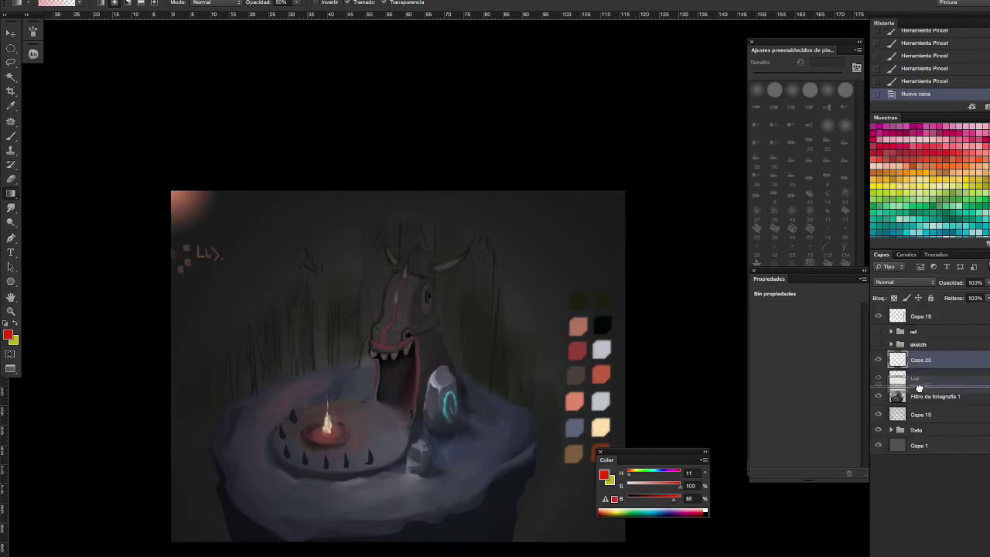
{"action": "key", "text": "Return"}
{"action": "scroll", "coordinate": [340, 435], "scroll_direction": "up", "scroll_amount": 1}
{"action": "left_click_drag", "start_coordinate": [317, 422], "coordinate": [337, 442]}
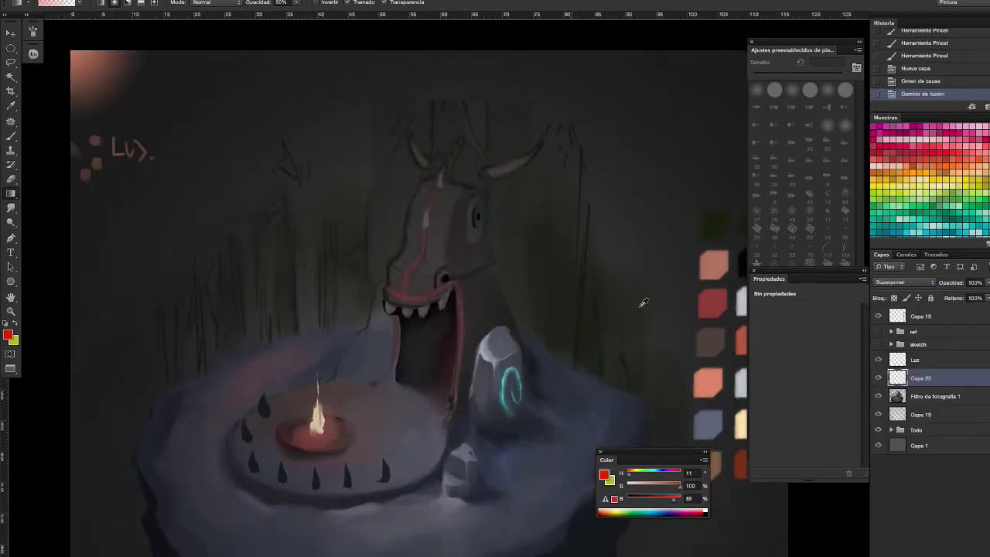
- Sample a darker red from the canvas and zoom in on the painting
{"action": "key", "text": "b"}
{"action": "scroll", "coordinate": [337, 441], "scroll_direction": "down", "scroll_amount": 1}
{"action": "left_click", "coordinate": [306, 440], "text": "alt"}
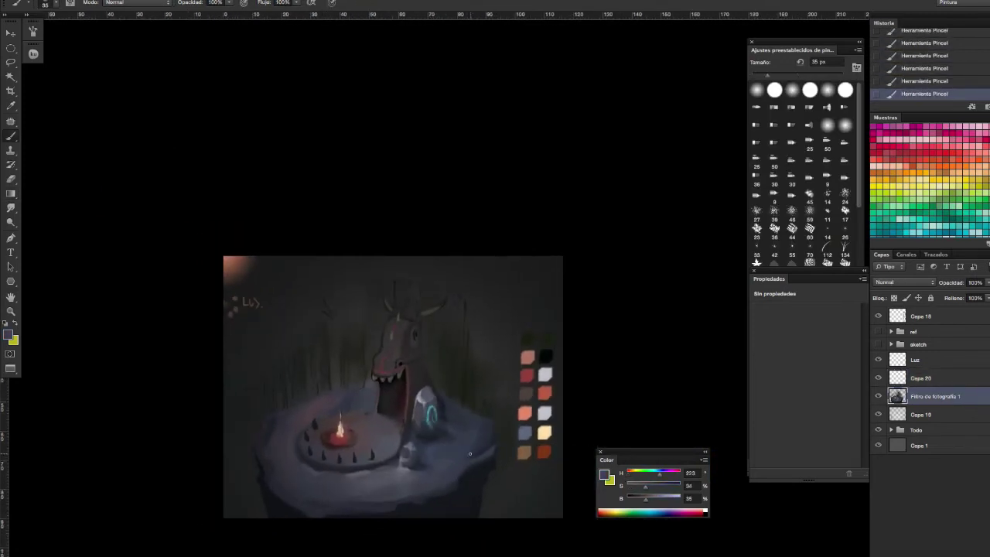
{"action": "left_click_drag", "start_coordinate": [437, 448], "coordinate": [539, 469]}
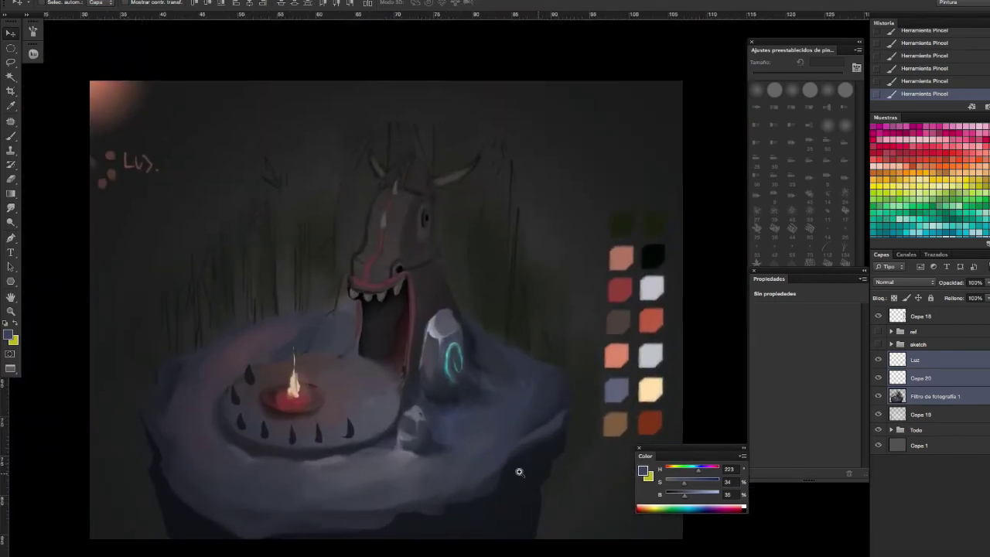
- Merge the filtered layer down and paint over the candle's red glow with sampled mauve tones
{"action": "key", "text": "b"}
{"action": "key", "text": "ctrl+e"}
{"action": "left_click_drag", "start_coordinate": [288, 382], "coordinate": [333, 381]}
{"action": "left_click", "coordinate": [321, 403], "text": "alt"}
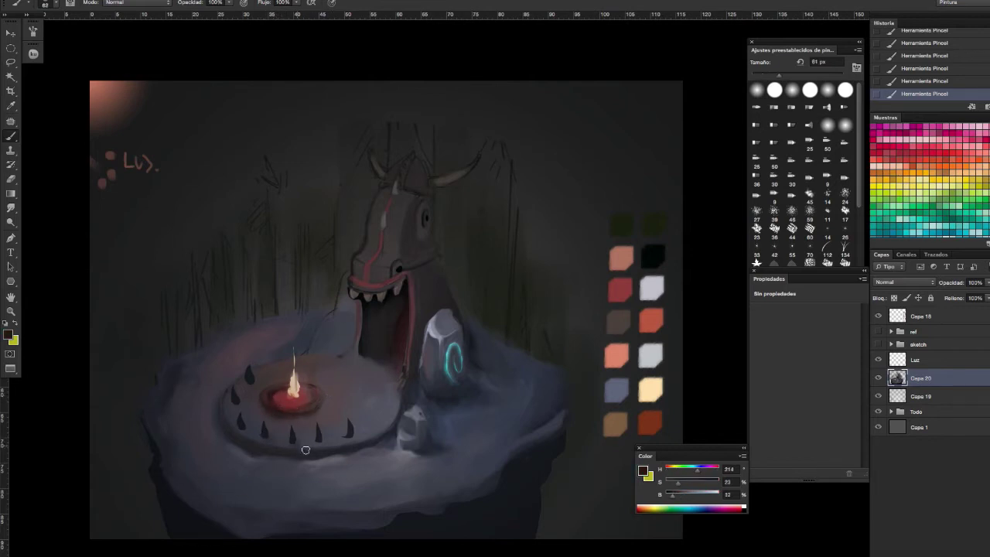
{"action": "scroll", "coordinate": [372, 401], "scroll_direction": "down", "scroll_amount": 1}
{"action": "left_click", "coordinate": [457, 375], "text": "alt"}
{"action": "scroll", "coordinate": [494, 431], "scroll_direction": "up", "scroll_amount": 1}
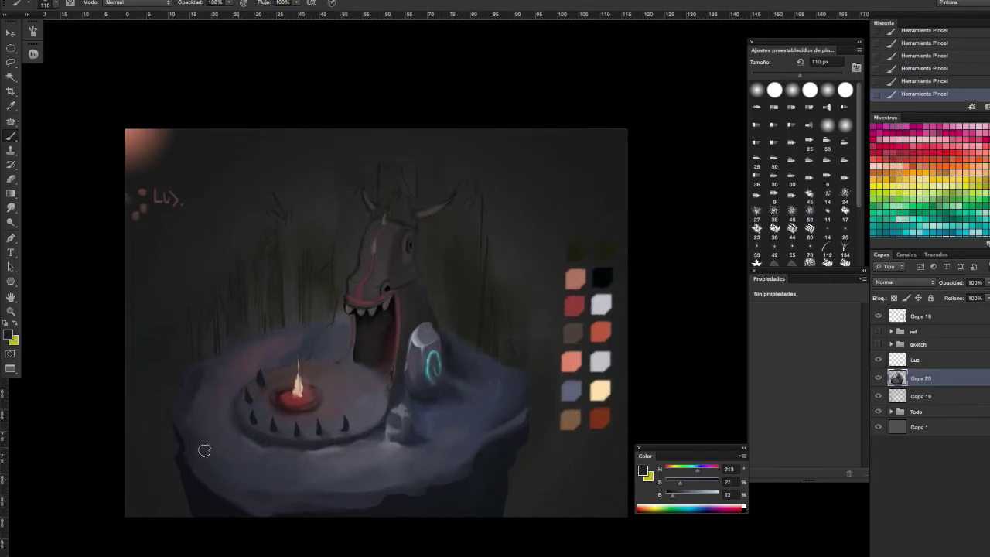
- Lasso the platform's left edge and paint soft shading inside the selection
{"action": "key", "text": "l"}
{"action": "left_click_drag", "start_coordinate": [171, 389], "coordinate": [173, 461]}
{"action": "key", "text": "b"}
{"action": "left_click_drag", "start_coordinate": [168, 418], "coordinate": [173, 444]}
{"action": "scroll", "coordinate": [167, 428], "scroll_direction": "down", "scroll_amount": 1}
{"action": "left_click_drag", "start_coordinate": [490, 484], "coordinate": [468, 510]}
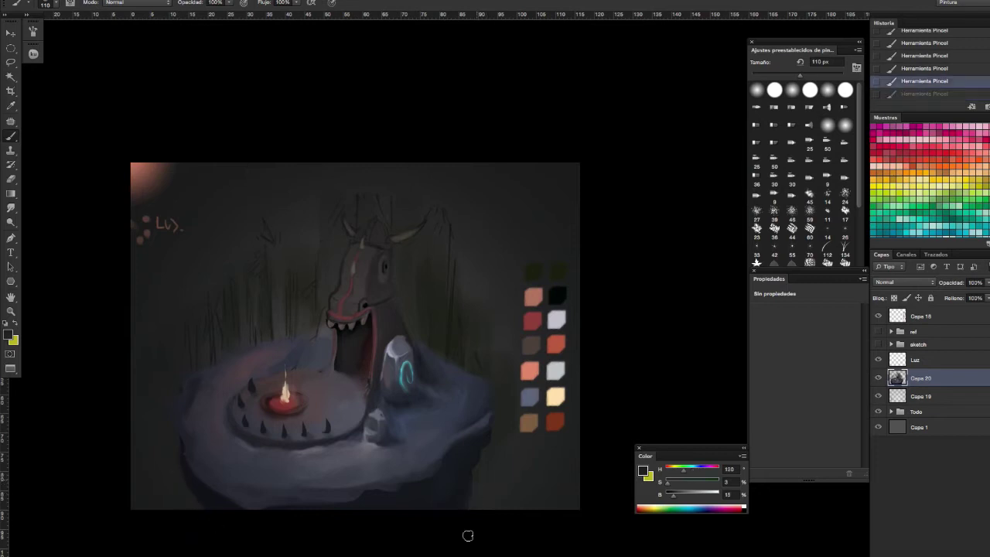
{"action": "scroll", "coordinate": [456, 502], "scroll_direction": "down", "scroll_amount": 1}
{"action": "scroll", "coordinate": [363, 225], "scroll_direction": "up", "scroll_amount": 3}
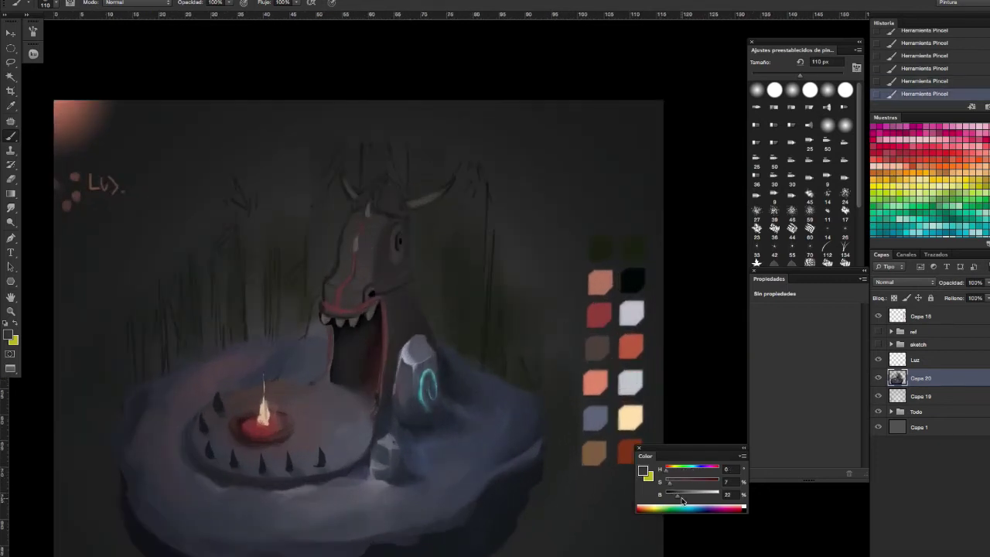
- Pick a dark blue-grey from the painting and enlarge the brush to about 208 px
{"action": "left_click_drag", "start_coordinate": [387, 224], "coordinate": [353, 229]}
{"action": "left_click", "coordinate": [352, 229], "text": "alt"}
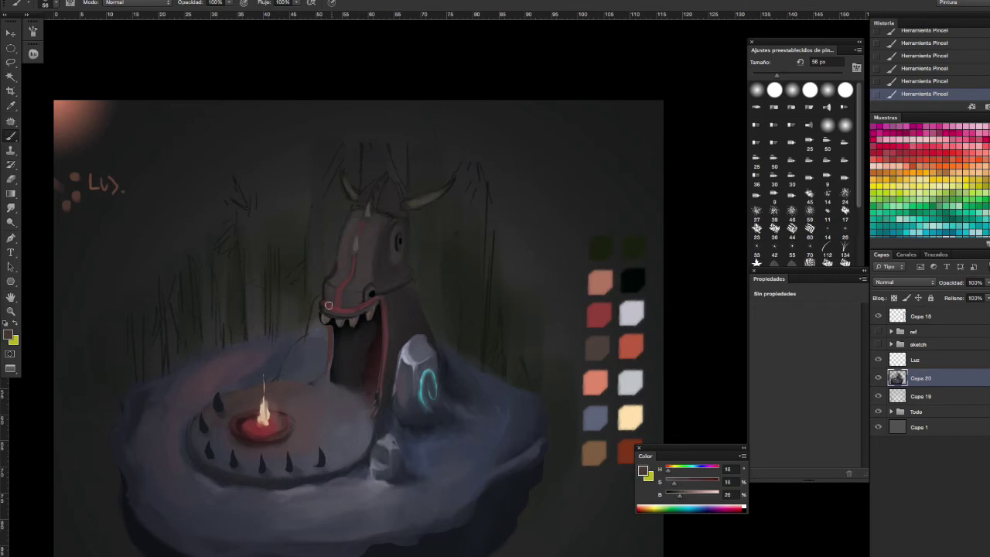
{"action": "left_click", "coordinate": [404, 360], "text": "alt"}
{"action": "key", "text": "F5"}
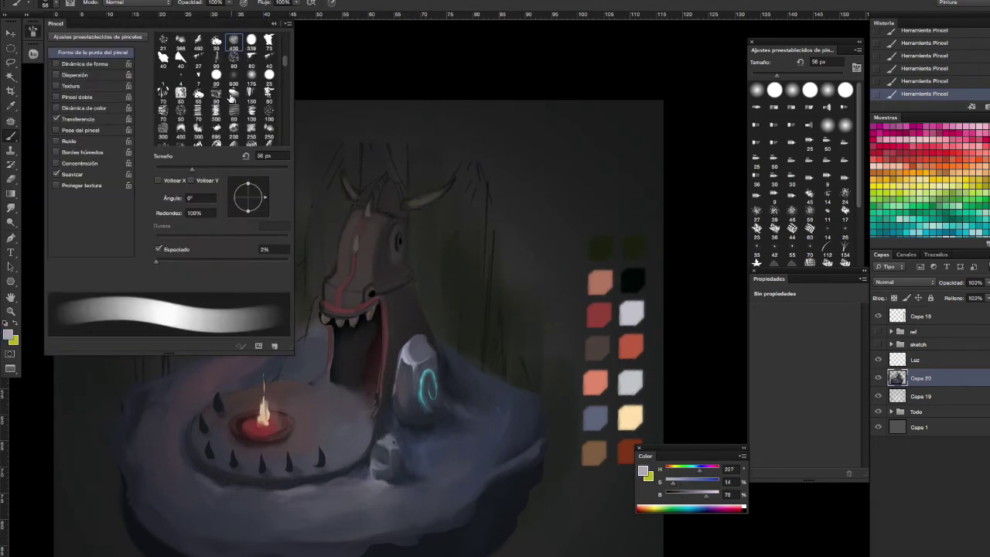
{"action": "key", "text": "F5"}
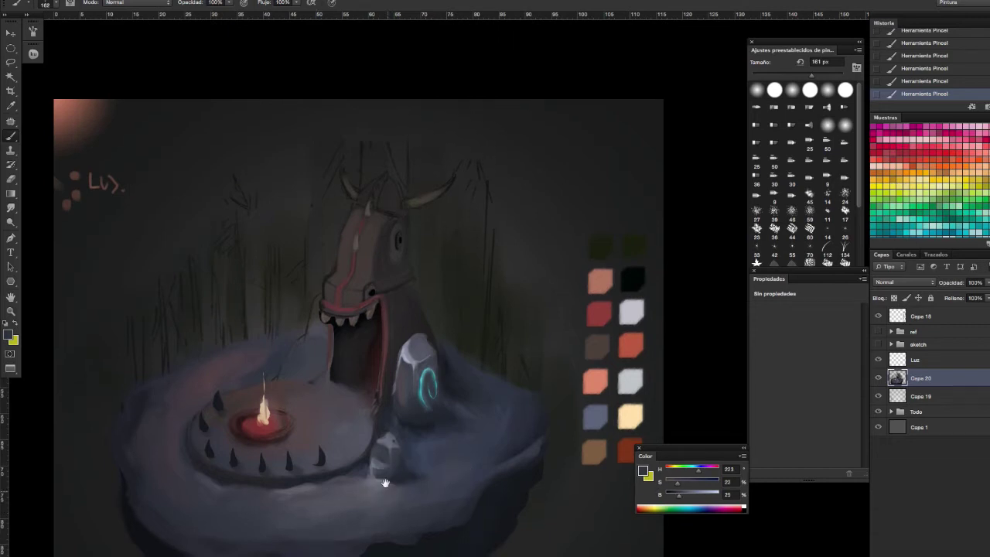
{"action": "scroll", "coordinate": [337, 541], "scroll_direction": "down", "scroll_amount": 1}
{"action": "left_click", "coordinate": [183, 483], "text": "alt"}
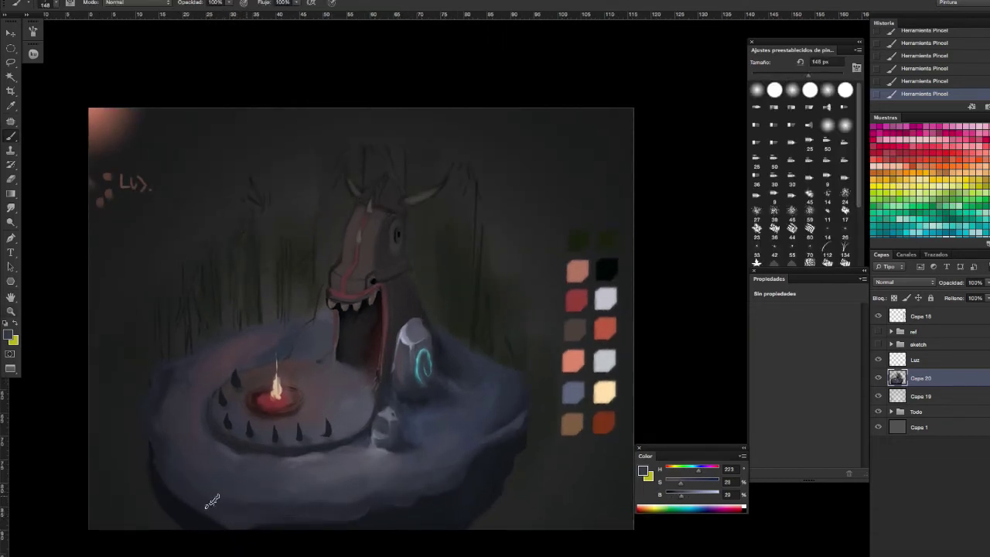
{"action": "scroll", "coordinate": [468, 448], "scroll_direction": "down", "scroll_amount": 1}
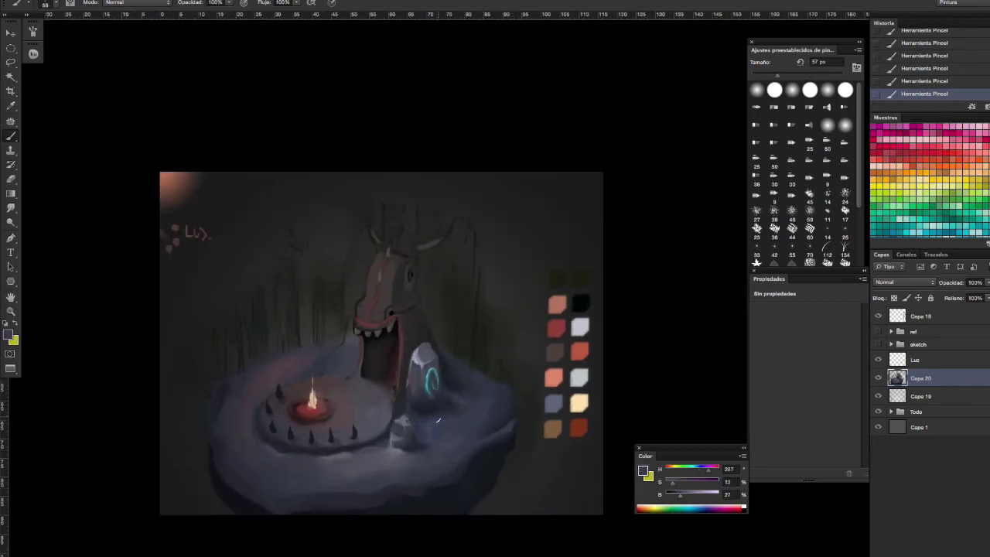
{"action": "scroll", "coordinate": [438, 420], "scroll_direction": "up", "scroll_amount": 1}
{"action": "key", "text": "F5"}
{"action": "key", "text": "F5"}
{"action": "key", "text": "F5"}
{"action": "key", "text": "F5"}
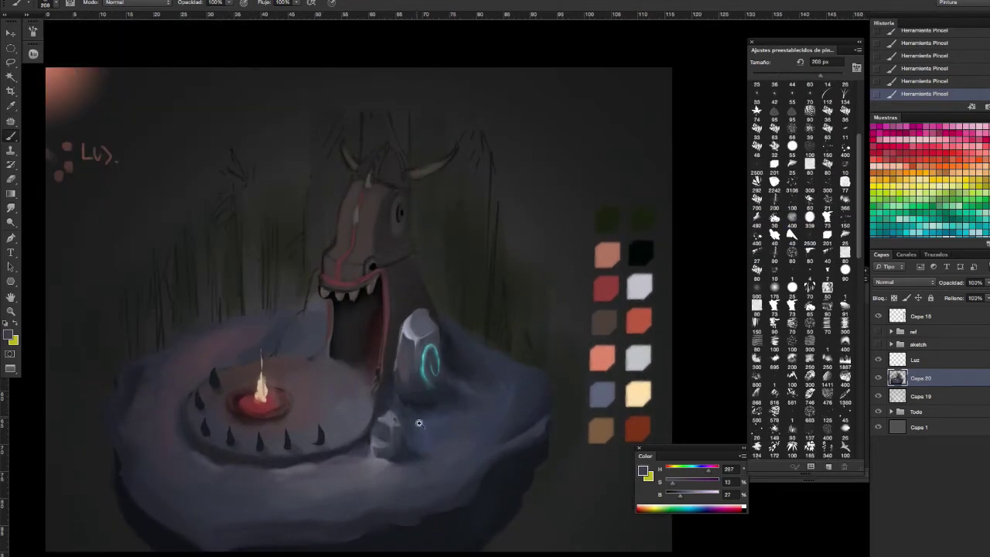
- Lasso small areas under the rune stone and beside the rock, then paint fine strokes there
{"action": "scroll", "coordinate": [419, 423], "scroll_direction": "up", "scroll_amount": 1}
{"action": "key", "text": "l"}
{"action": "left_click_drag", "start_coordinate": [371, 478], "coordinate": [337, 474]}
{"action": "left_click_drag", "start_coordinate": [451, 408], "coordinate": [444, 390]}
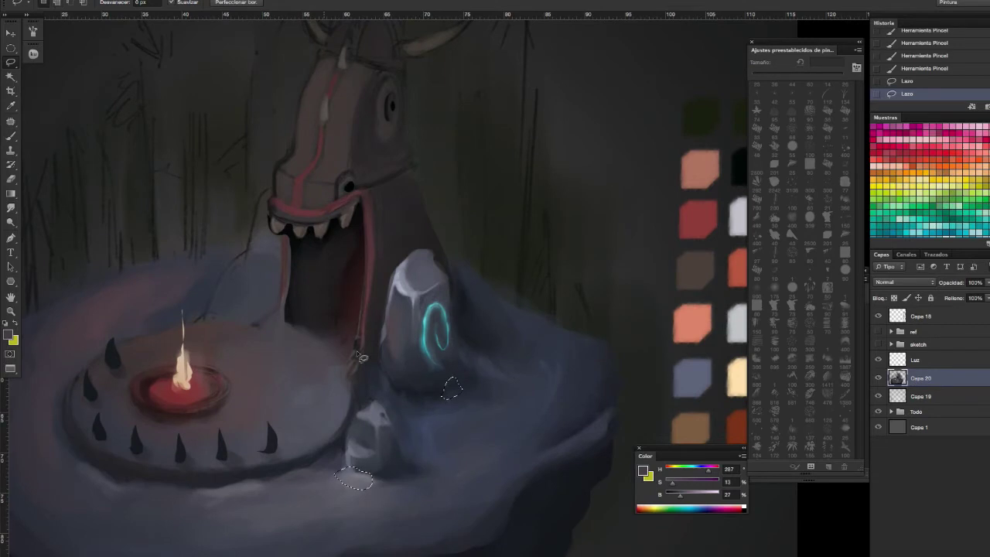
{"action": "key", "text": "b"}
{"action": "left_click_drag", "start_coordinate": [340, 473], "coordinate": [369, 491]}
{"action": "key", "text": "ctrl+d"}
{"action": "left_click_drag", "start_coordinate": [432, 377], "coordinate": [450, 397]}
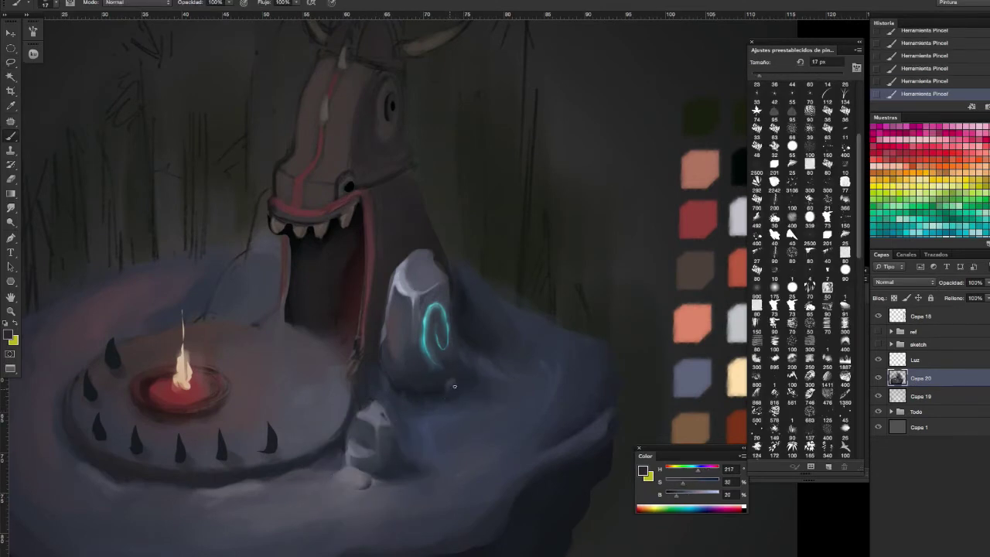
- Sample a bluish grey from the painting as the new platform colour
{"action": "scroll", "coordinate": [454, 386], "scroll_direction": "down", "scroll_amount": 5}
{"action": "scroll", "coordinate": [394, 464], "scroll_direction": "up", "scroll_amount": 5}
{"action": "left_click", "coordinate": [394, 464], "text": "alt"}
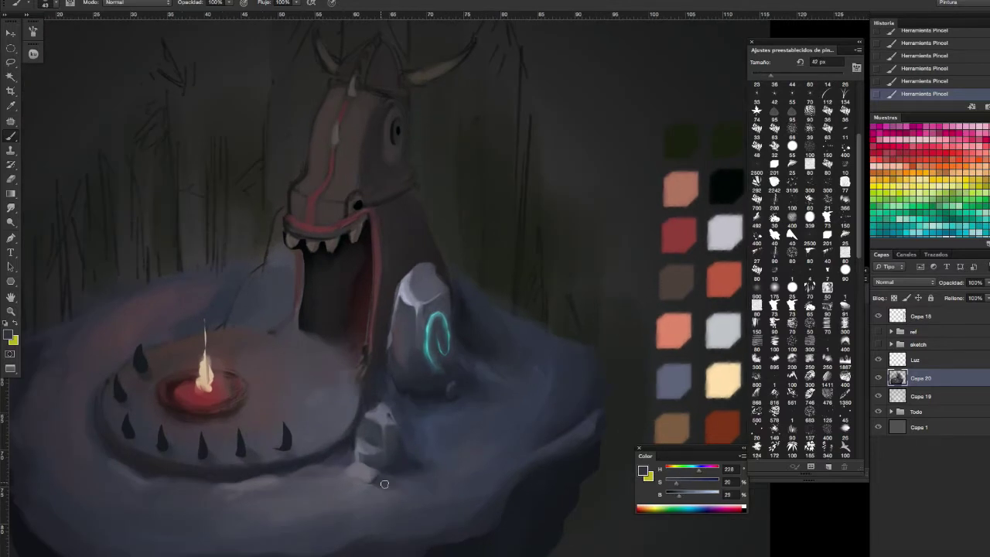
{"action": "left_click", "coordinate": [350, 478], "text": "alt"}
{"action": "scroll", "coordinate": [379, 446], "scroll_direction": "down", "scroll_amount": 2}
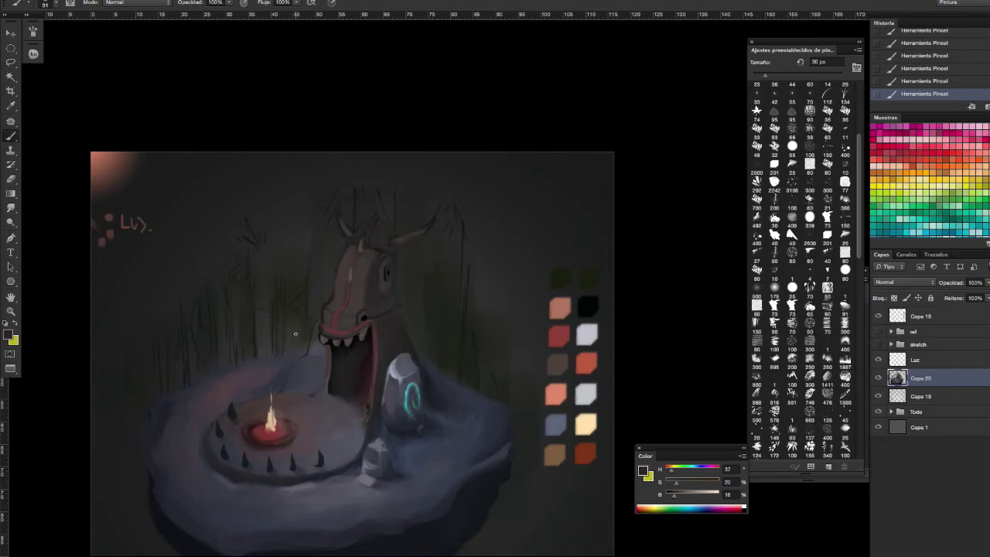
- Lasso the platform's back-left rim, paint along it, and clear the selection
{"action": "key", "text": "l"}
{"action": "left_click_drag", "start_coordinate": [228, 363], "coordinate": [178, 418]}
{"action": "key", "text": "b"}
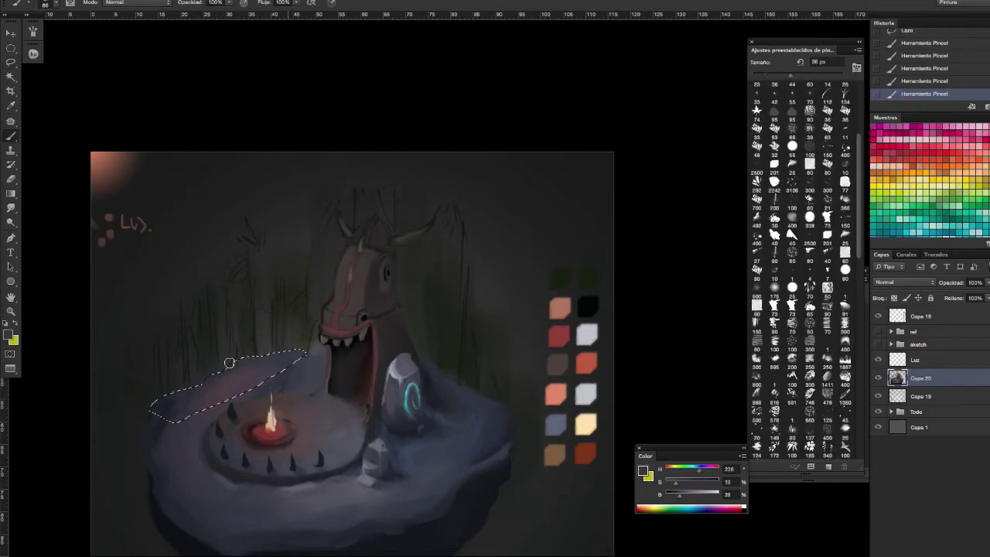
{"action": "left_click_drag", "start_coordinate": [229, 363], "coordinate": [308, 341]}
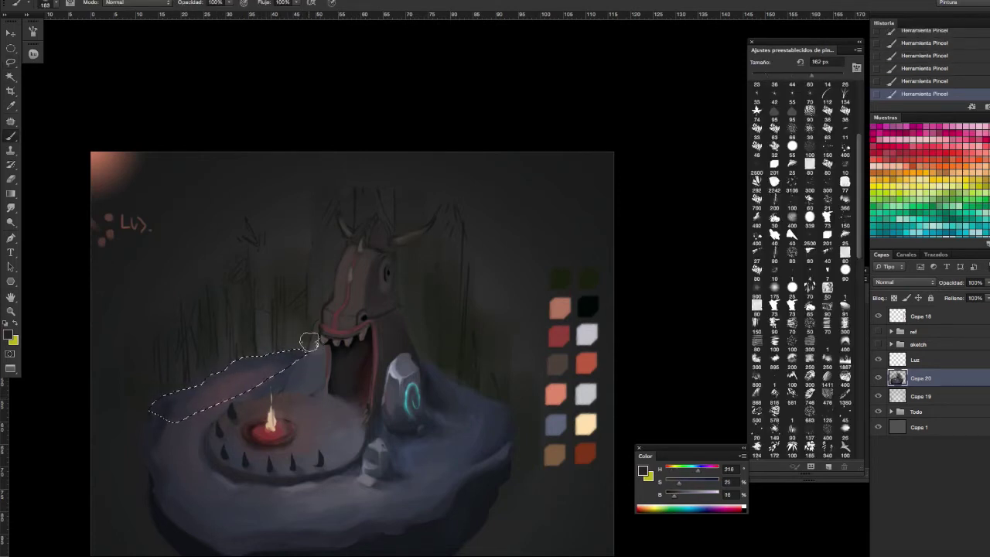
{"action": "key", "text": "ctrl+d"}
{"action": "scroll", "coordinate": [309, 341], "scroll_direction": "down", "scroll_amount": 2}
{"action": "scroll", "coordinate": [325, 480], "scroll_direction": "up", "scroll_amount": 1}
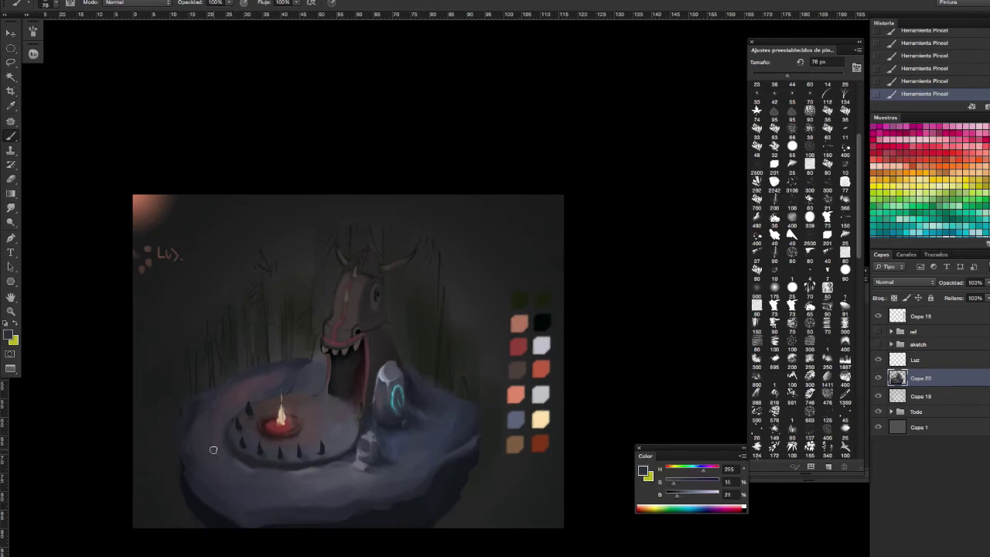
{"action": "scroll", "coordinate": [363, 392], "scroll_direction": "up", "scroll_amount": 1}
{"action": "scroll", "coordinate": [312, 418], "scroll_direction": "down", "scroll_amount": 1}
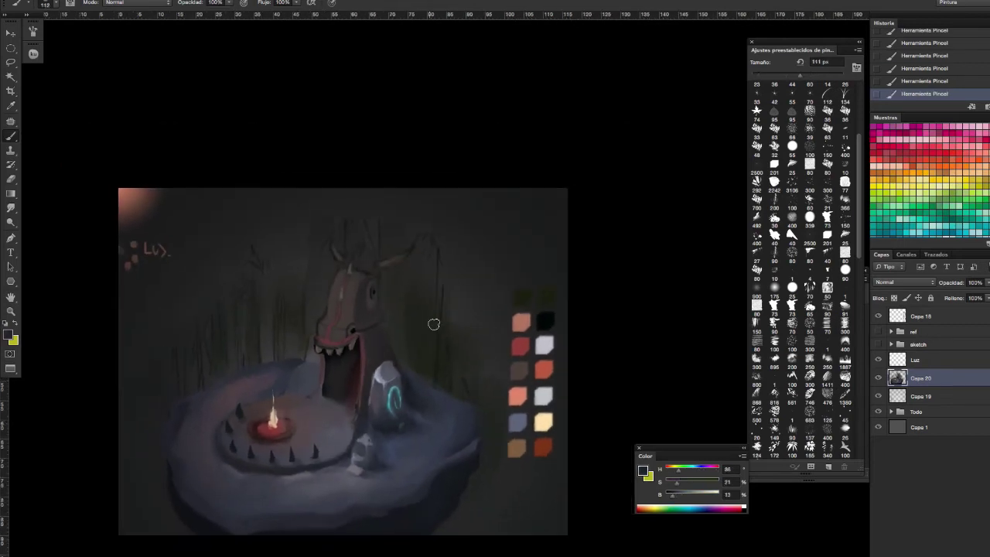
- Add a new layer and paint pale vertical tree shapes across the background
{"action": "key", "text": "ctrl+shift+alt+n"}
{"action": "left_click_drag", "start_coordinate": [418, 286], "coordinate": [422, 348]}
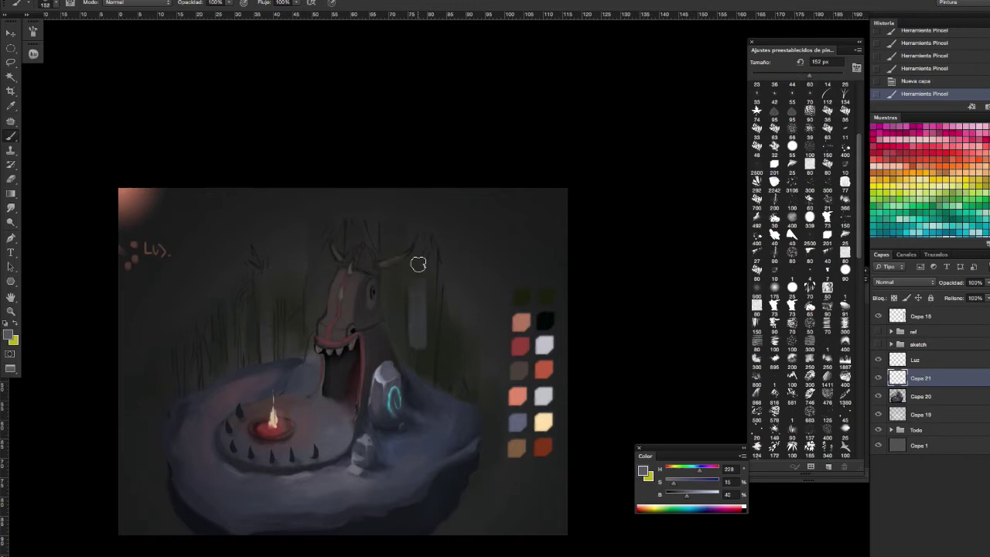
{"action": "left_click_drag", "start_coordinate": [433, 263], "coordinate": [444, 363]}
{"action": "mouse_move", "coordinate": [208, 340]}
{"action": "left_mouse_down"}
{"action": "mouse_move", "coordinate": [287, 313]}
{"action": "mouse_move", "coordinate": [317, 248]}
{"action": "left_mouse_up"}
{"action": "mouse_move", "coordinate": [402, 324]}
{"action": "left_mouse_down"}
{"action": "mouse_move", "coordinate": [405, 287]}
{"action": "mouse_move", "coordinate": [464, 371]}
{"action": "left_mouse_up"}
{"action": "left_click_drag", "start_coordinate": [177, 366], "coordinate": [204, 338]}
{"action": "scroll", "coordinate": [204, 348], "scroll_direction": "down", "scroll_amount": 1}
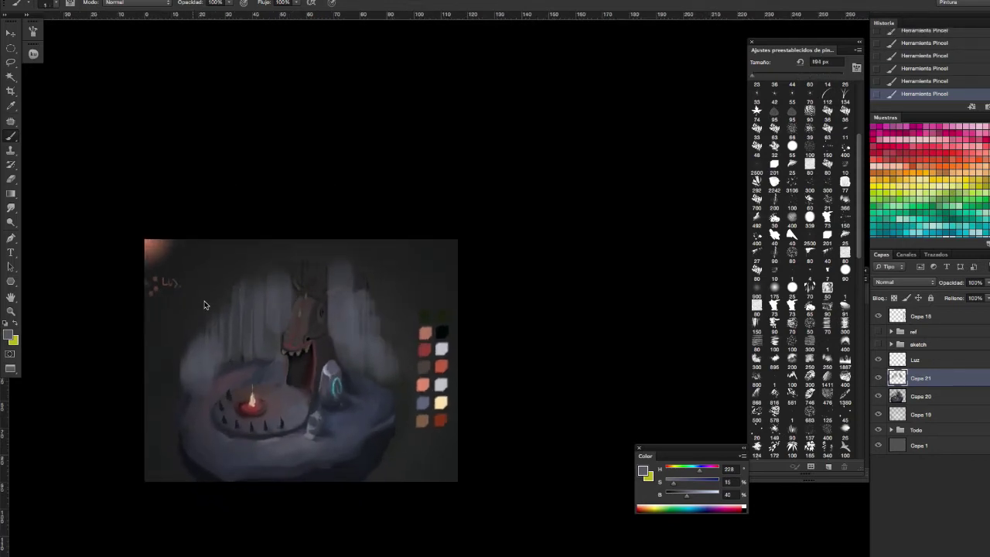
- Search Google Images for 'arboles de nieve' and preview snowy forest photos
{"action": "key", "text": "super+Tab"}
{"action": "type", "text": "arboles de nieve"}
{"action": "key", "text": "Return"}
{"action": "left_click", "coordinate": [159, 95]}
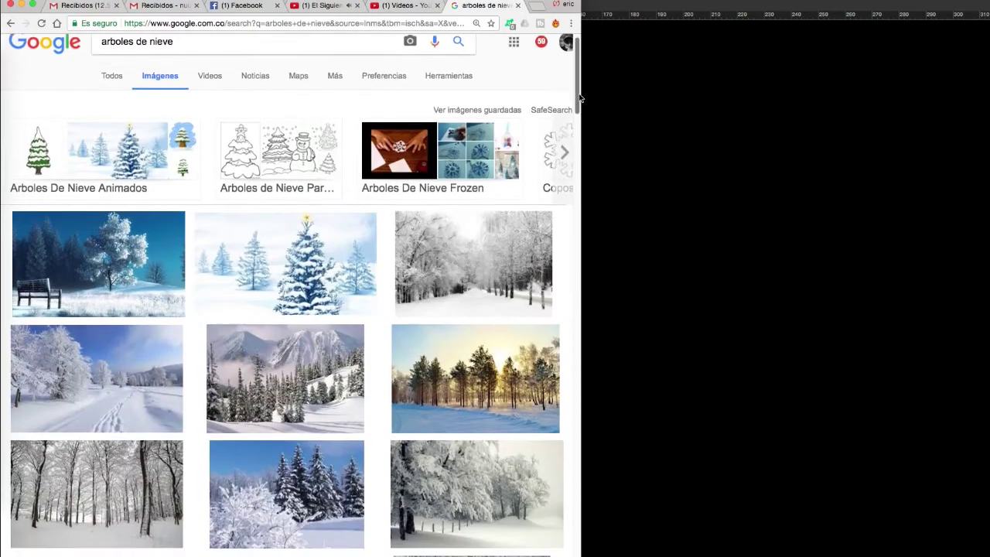
{"action": "scroll", "coordinate": [575, 188], "scroll_direction": "down", "scroll_amount": 5}
{"action": "scroll", "coordinate": [575, 188], "scroll_direction": "down", "scroll_amount": 5}
{"action": "scroll", "coordinate": [574, 188], "scroll_direction": "down", "scroll_amount": 5}
{"action": "left_click", "coordinate": [298, 253]}
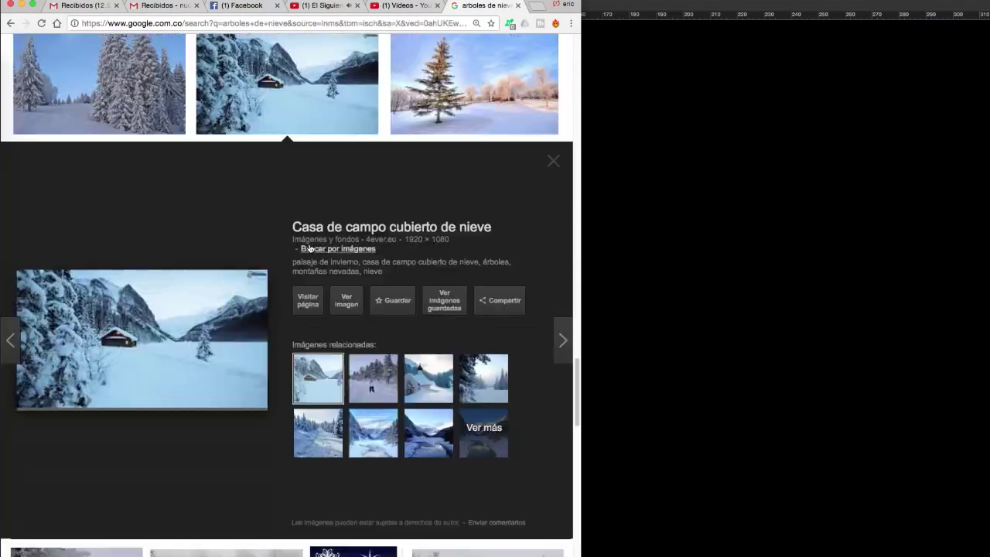
{"action": "left_click", "coordinate": [337, 387]}
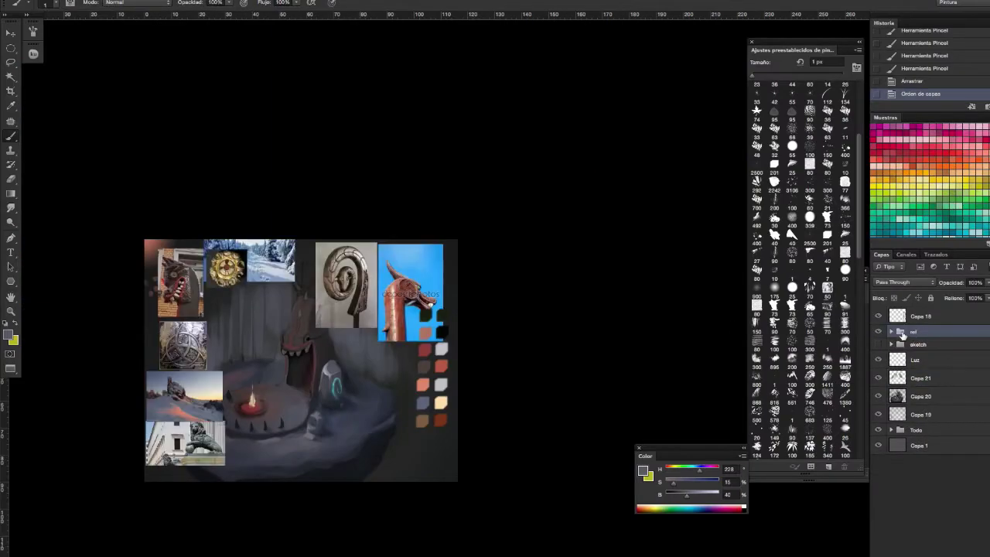
- Move the snow photo to the canvas bottom-right, hide the references, and select Capa 20
{"action": "left_click_drag", "start_coordinate": [249, 261], "coordinate": [403, 446]}
{"action": "scroll", "coordinate": [393, 411], "scroll_direction": "up", "scroll_amount": 2}
{"action": "left_click", "coordinate": [443, 449], "text": "alt"}
{"action": "left_click", "coordinate": [877, 331]}
{"action": "left_click", "coordinate": [920, 396]}
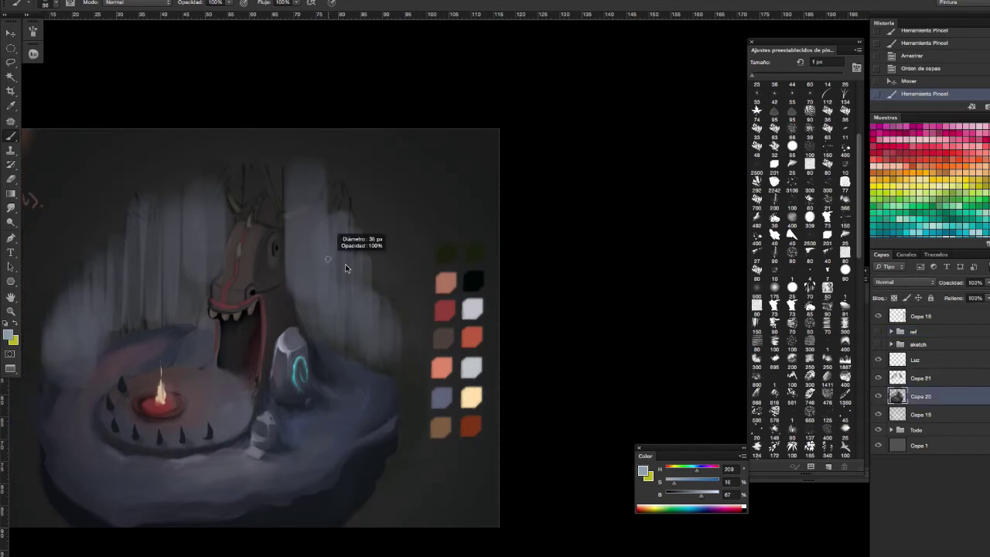
- Paint large grey strokes and light vertical dabs into the background left of the creature
{"action": "left_click_drag", "start_coordinate": [332, 225], "coordinate": [334, 321]}
{"action": "left_click", "coordinate": [445, 221]}
{"action": "scroll", "coordinate": [356, 304], "scroll_direction": "down", "scroll_amount": 1}
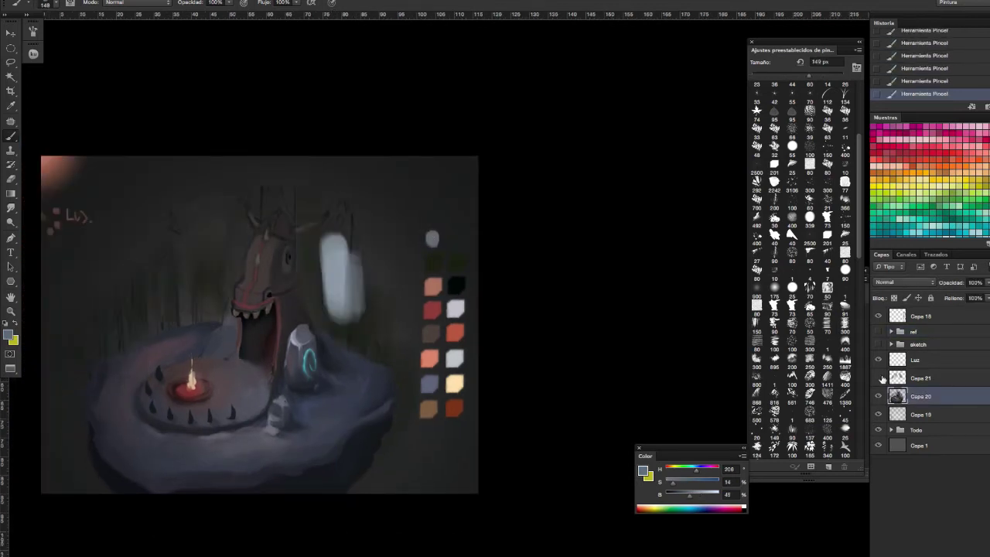
{"action": "left_click_drag", "start_coordinate": [193, 260], "coordinate": [190, 269]}
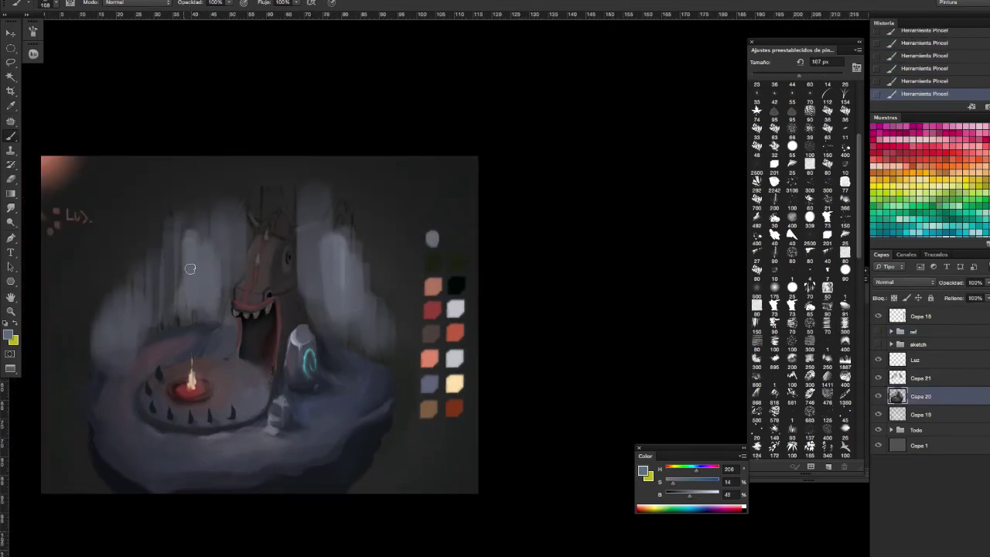
{"action": "left_click_drag", "start_coordinate": [332, 209], "coordinate": [370, 275]}
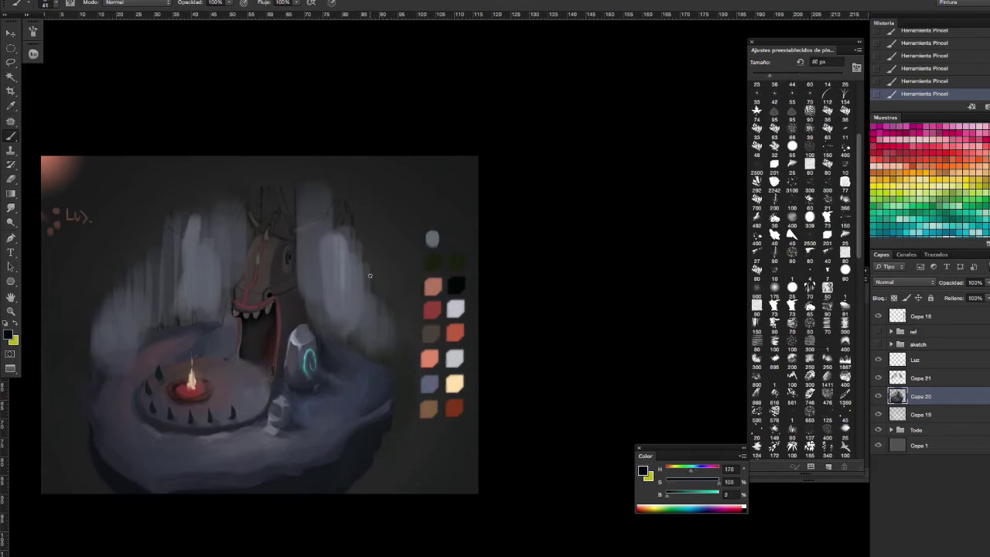
- Show the reference images again and undo the last two brush strokes
{"action": "left_click", "coordinate": [878, 331]}
{"action": "left_click", "coordinate": [890, 331]}
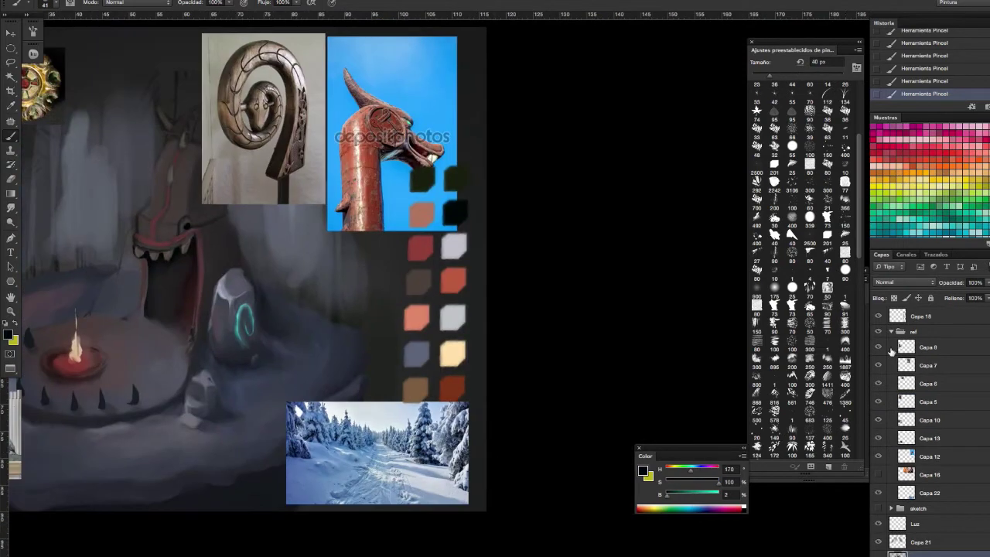
{"action": "left_click", "coordinate": [890, 331]}
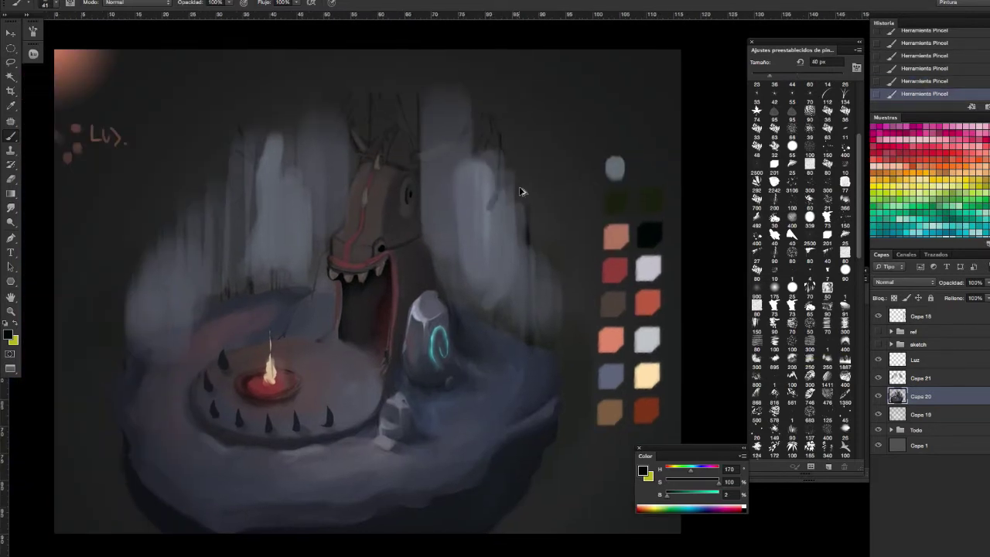
{"action": "key", "text": "ctrl+alt+z"}
{"action": "key", "text": "ctrl+alt+z"}
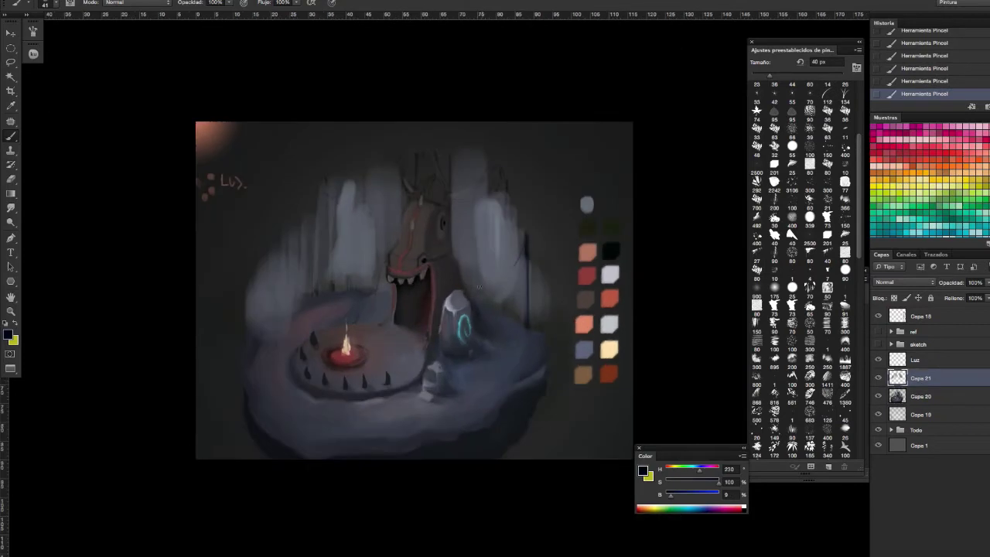
- Sample a greyish blue and merge Capa 20 into Capa 21
{"action": "left_click", "coordinate": [505, 271], "text": "alt"}
{"action": "left_click", "coordinate": [526, 304], "text": "alt"}
{"action": "key", "text": "F5"}
{"action": "key", "text": "F5"}
{"action": "key", "text": "ctrl+e"}
- Paint thin dark vertical trunk lines and a faint light stroke, brush about 51 px
{"action": "left_click_drag", "start_coordinate": [526, 325], "coordinate": [525, 232]}
{"action": "left_click", "coordinate": [523, 249], "text": "alt"}
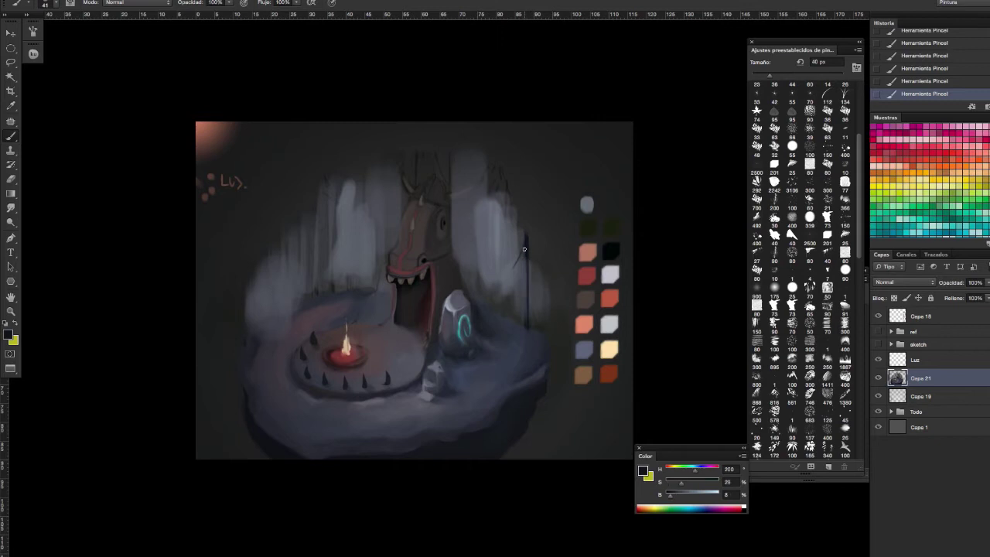
{"action": "left_click", "coordinate": [331, 286], "text": "alt"}
{"action": "left_click_drag", "start_coordinate": [331, 286], "coordinate": [330, 229]}
{"action": "left_click", "coordinate": [330, 233], "text": "alt"}
{"action": "left_click", "coordinate": [322, 254], "text": "alt"}
{"action": "key", "text": "bracketright"}
{"action": "key", "text": "bracketright"}
{"action": "key", "text": "bracketright"}
{"action": "key", "text": "bracketleft"}
{"action": "key", "text": "bracketleft"}
{"action": "key", "text": "bracketleft"}
{"action": "left_click", "coordinate": [291, 325], "text": "alt"}
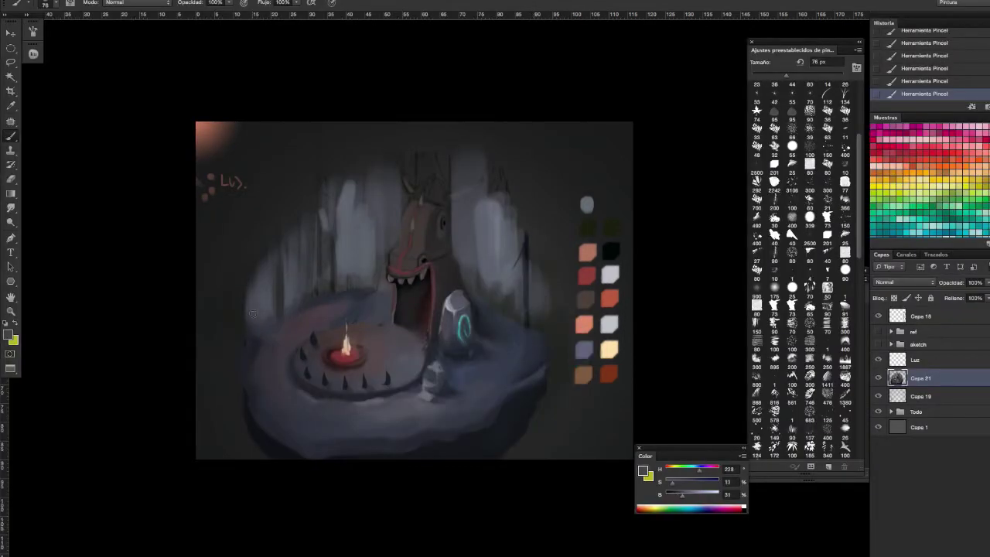
{"action": "left_click_drag", "start_coordinate": [267, 267], "coordinate": [267, 216]}
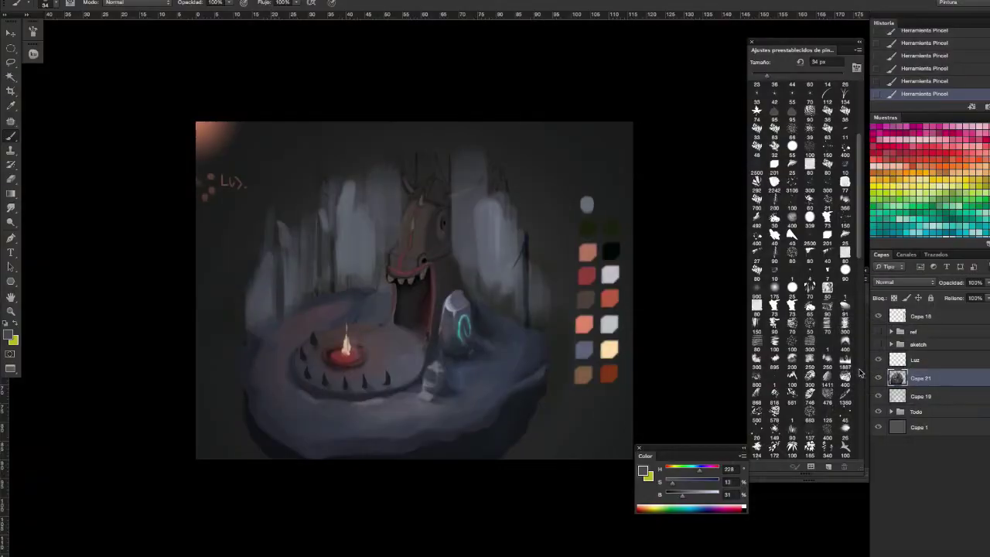
- Drag a snowy pine forest photo from the web into the reference viewer
{"action": "key", "text": "Tab"}
{"action": "key", "text": "Tab"}
{"action": "left_click", "coordinate": [12, 387]}
{"action": "left_click", "coordinate": [486, 6]}
{"action": "left_click", "coordinate": [478, 366]}
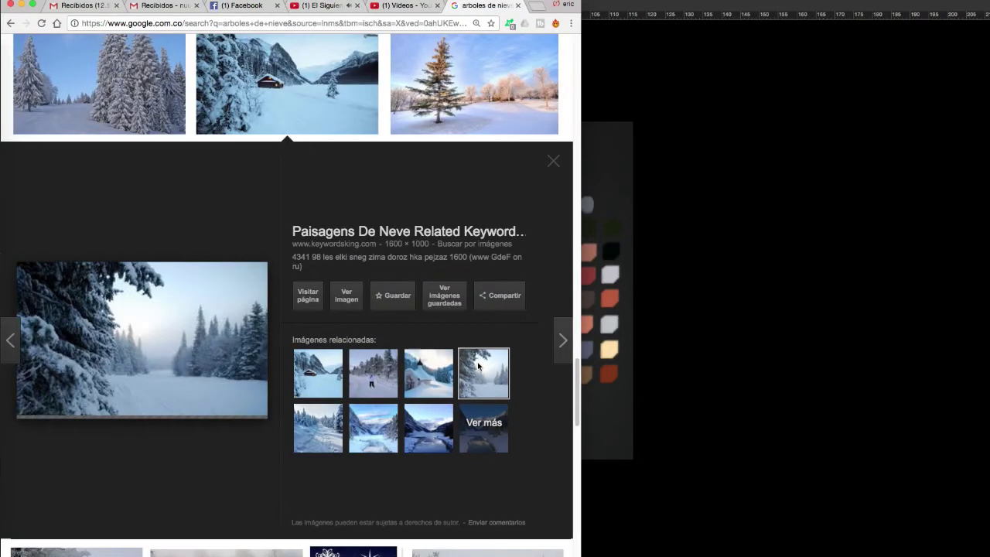
{"action": "mouse_move", "coordinate": [478, 366]}
{"action": "left_mouse_down"}
{"action": "mouse_move", "coordinate": [586, 298]}
{"action": "mouse_move", "coordinate": [877, 402]}
{"action": "left_mouse_up"}
{"action": "key", "text": "Tab"}
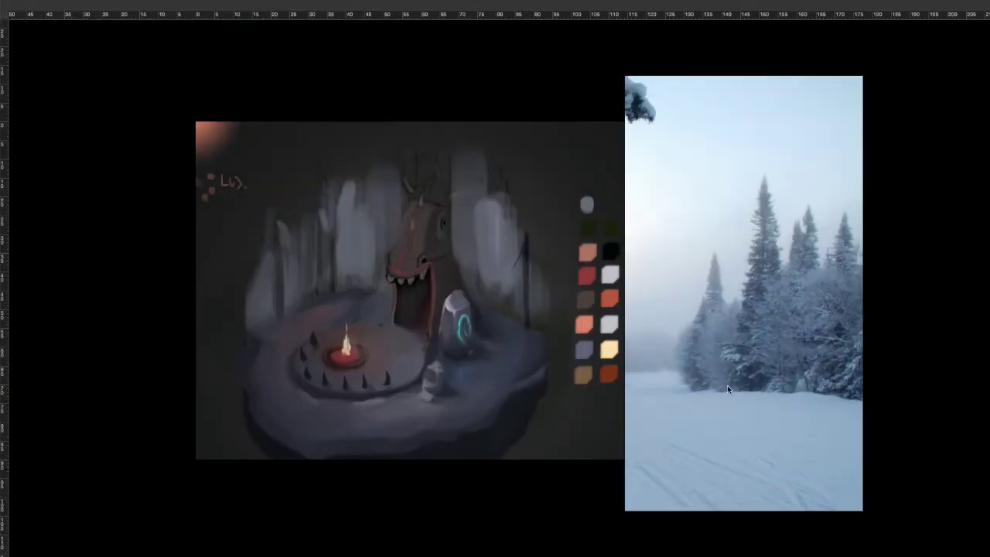
- Place the forest reference photo left of the painting and fit the painting in view
{"action": "key", "text": "Tab"}
{"action": "left_click_drag", "start_coordinate": [789, 418], "coordinate": [198, 427]}
{"action": "scroll", "coordinate": [558, 350], "scroll_direction": "up", "scroll_amount": 1}
{"action": "scroll", "coordinate": [559, 351], "scroll_direction": "up", "scroll_amount": 1}
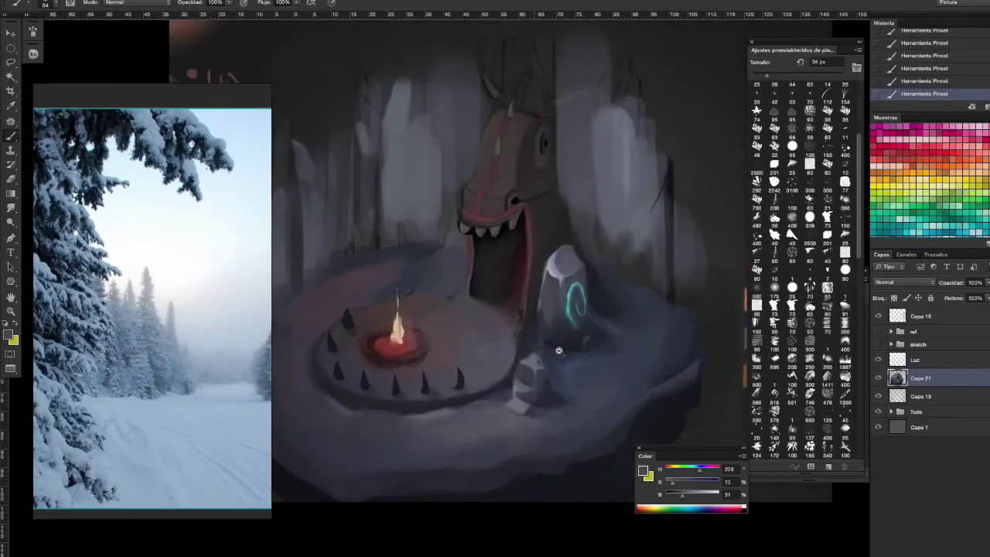
{"action": "scroll", "coordinate": [558, 351], "scroll_direction": "down", "scroll_amount": 2}
{"action": "key", "text": "F5"}
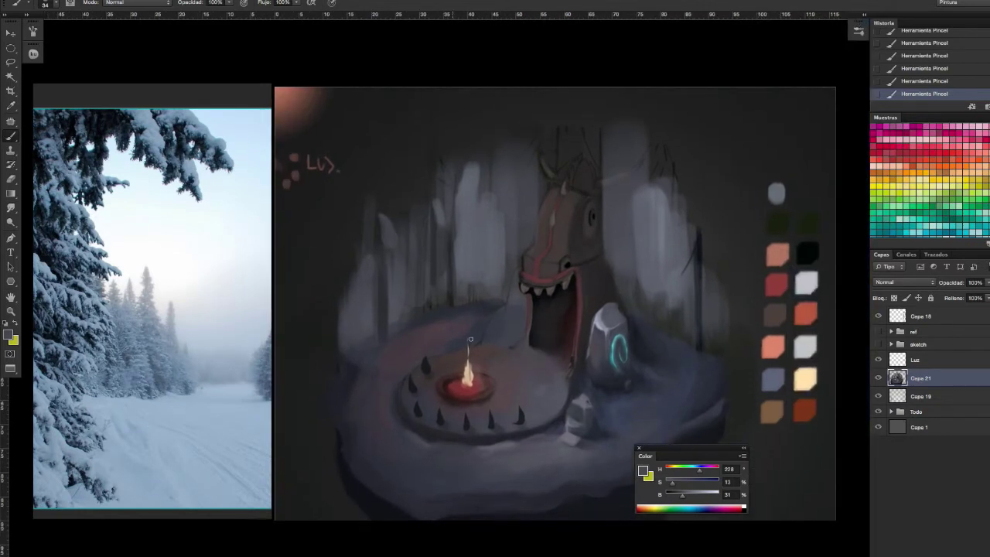
- Paint a light background tree trunk and resize the brush to about 94 px
{"action": "key", "text": "Tab"}
{"action": "key", "text": "Tab"}
{"action": "left_click", "coordinate": [799, 193]}
{"action": "left_click_drag", "start_coordinate": [379, 328], "coordinate": [377, 276]}
{"action": "left_click_drag", "start_coordinate": [464, 114], "coordinate": [473, 123]}
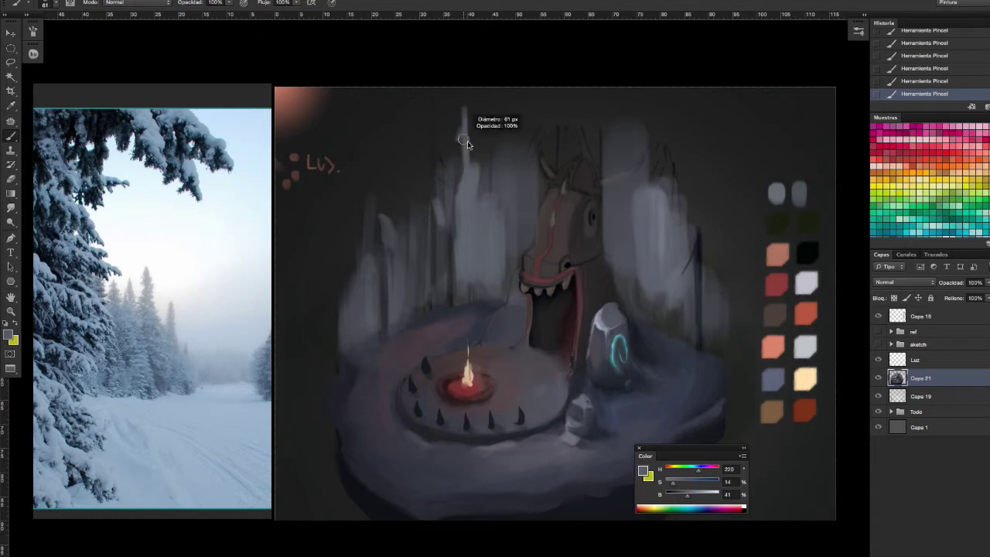
{"action": "key", "text": "F5"}
{"action": "key", "text": "F5"}
{"action": "key", "text": "ctrl+minus"}
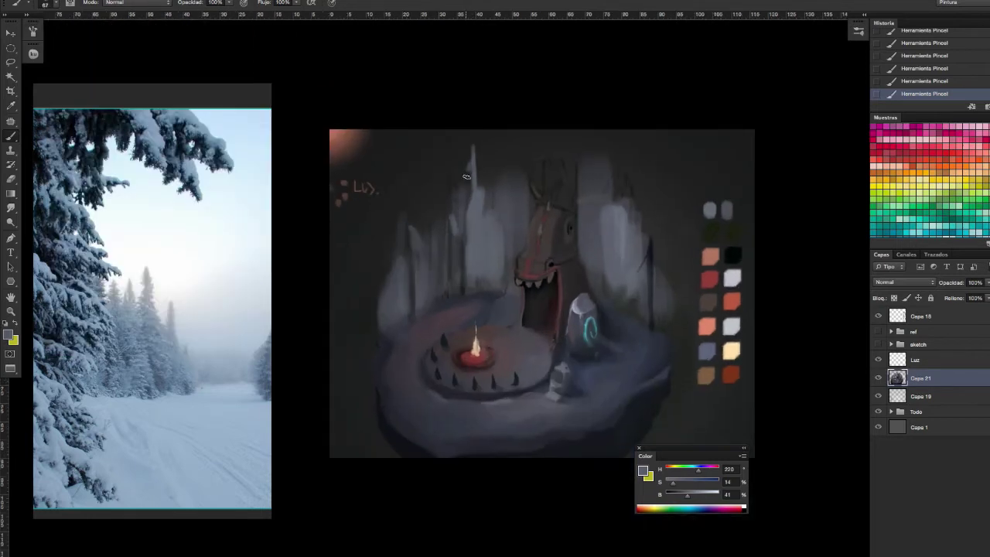
{"action": "left_click_drag", "start_coordinate": [471, 180], "coordinate": [480, 210]}
- Paint pale blue-grey pine trunks behind the creature, covering the dark line
{"action": "left_click", "coordinate": [480, 225], "text": "alt"}
{"action": "left_click", "coordinate": [581, 200], "text": "alt"}
{"action": "left_click", "coordinate": [480, 168], "text": "alt"}
{"action": "left_click_drag", "start_coordinate": [411, 218], "coordinate": [404, 264]}
{"action": "left_click_drag", "start_coordinate": [436, 178], "coordinate": [438, 266]}
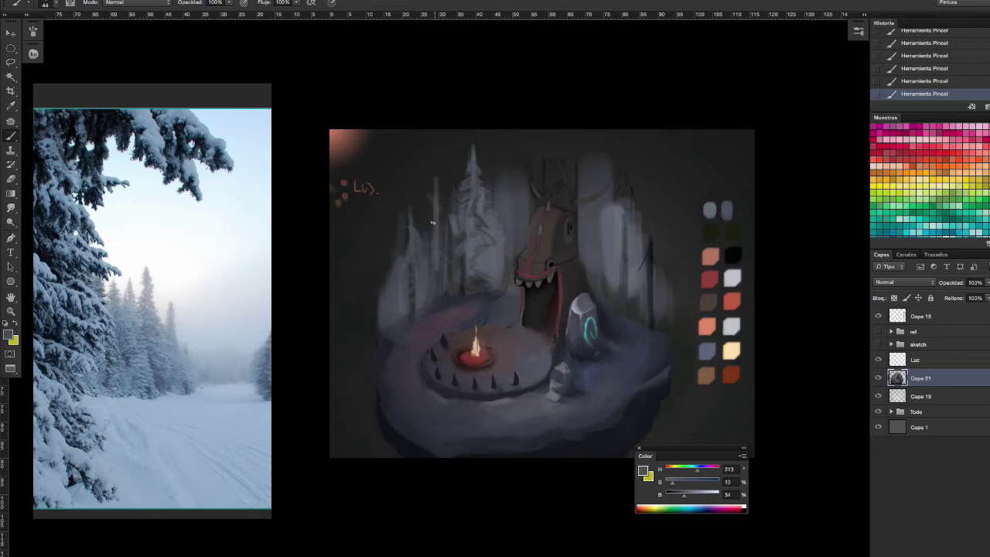
{"action": "left_click_drag", "start_coordinate": [650, 318], "coordinate": [652, 195]}
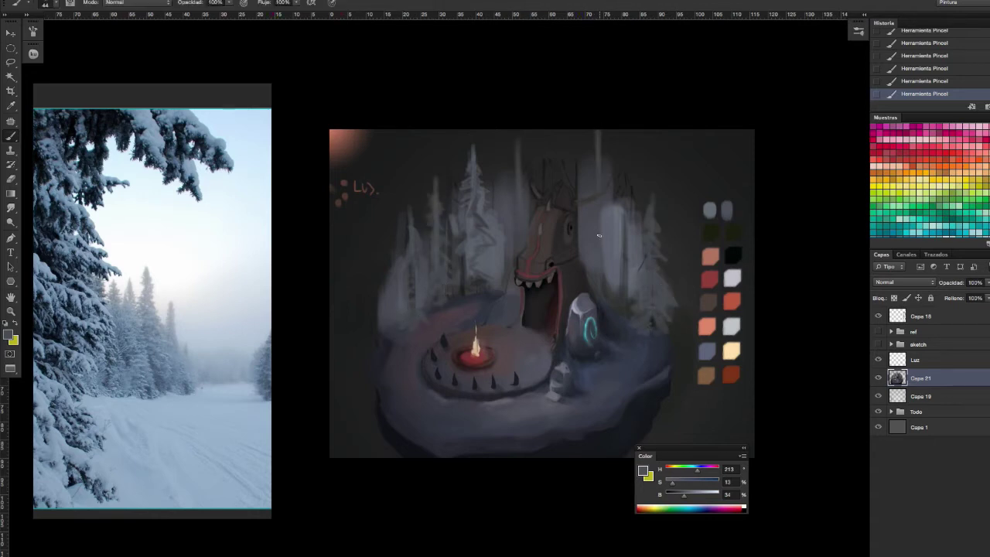
- Erase excess from the right tree and merge Capa 19 into Capa 21
{"action": "key", "text": "e"}
{"action": "left_click_drag", "start_coordinate": [506, 141], "coordinate": [526, 211]}
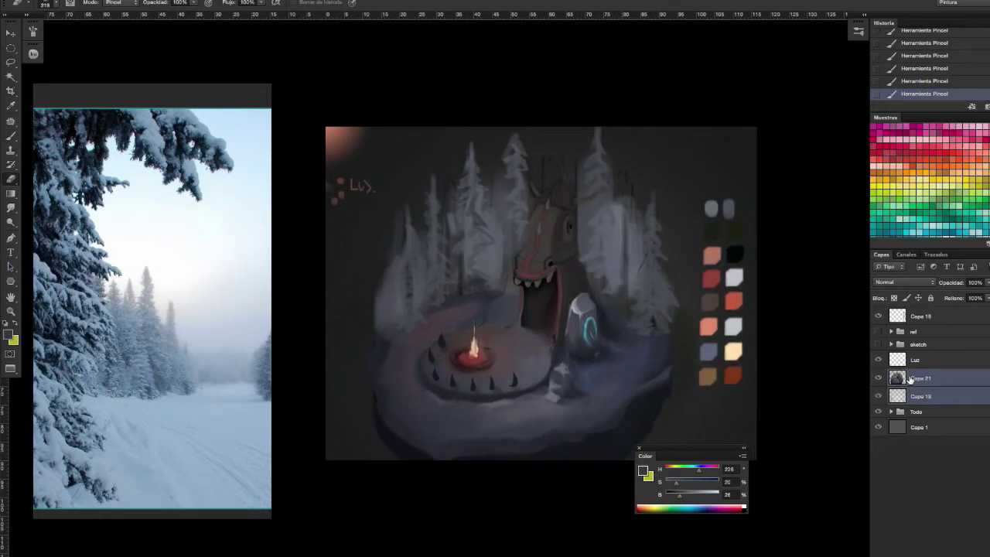
{"action": "key", "text": "ctrl+e"}
- Cut the grey swatches from Capa 18 onto their own layer, then merge Capa 18 down
{"action": "key", "text": "b"}
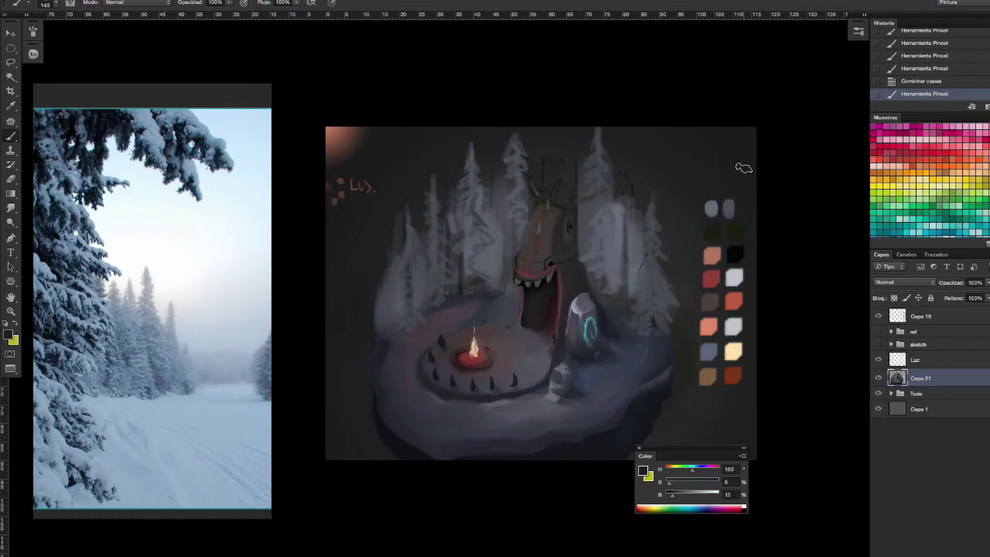
{"action": "left_click", "coordinate": [902, 365]}
{"action": "left_click", "coordinate": [920, 316]}
{"action": "key", "text": "l"}
{"action": "left_click_drag", "start_coordinate": [696, 187], "coordinate": [695, 221]}
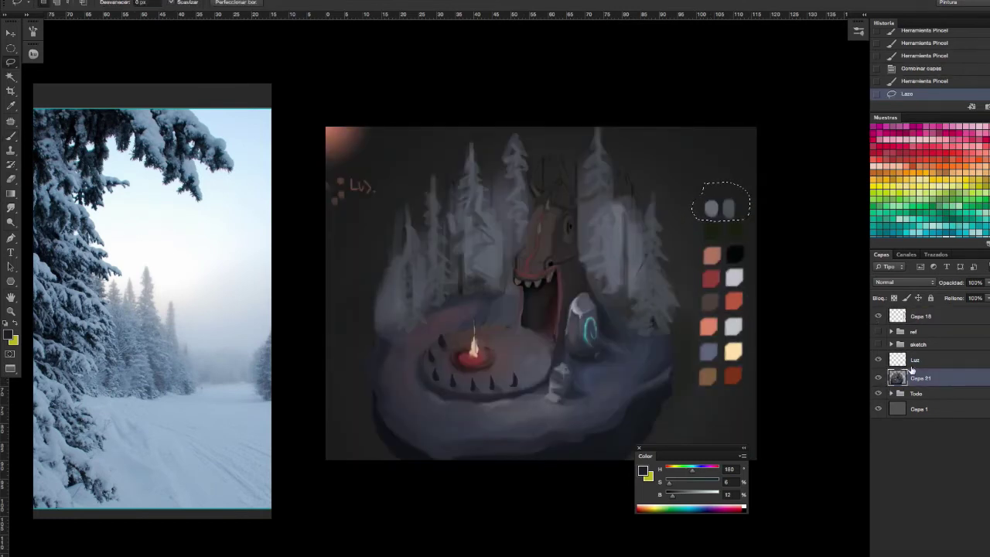
{"action": "key", "text": "ctrl+x"}
{"action": "key", "text": "ctrl+v"}
{"action": "key", "text": "b"}
{"action": "left_click_drag", "start_coordinate": [751, 188], "coordinate": [696, 208]}
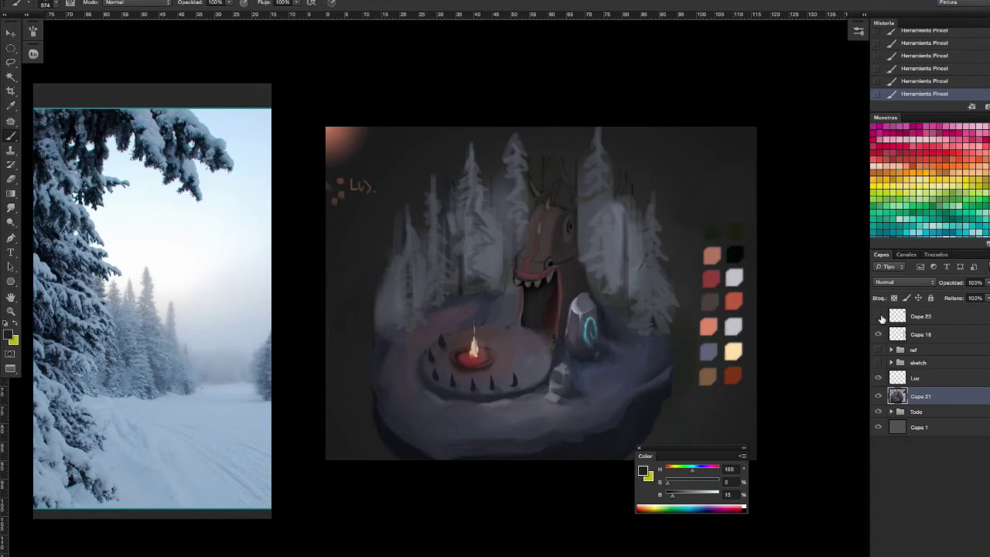
{"action": "key", "text": "ctrl+e"}
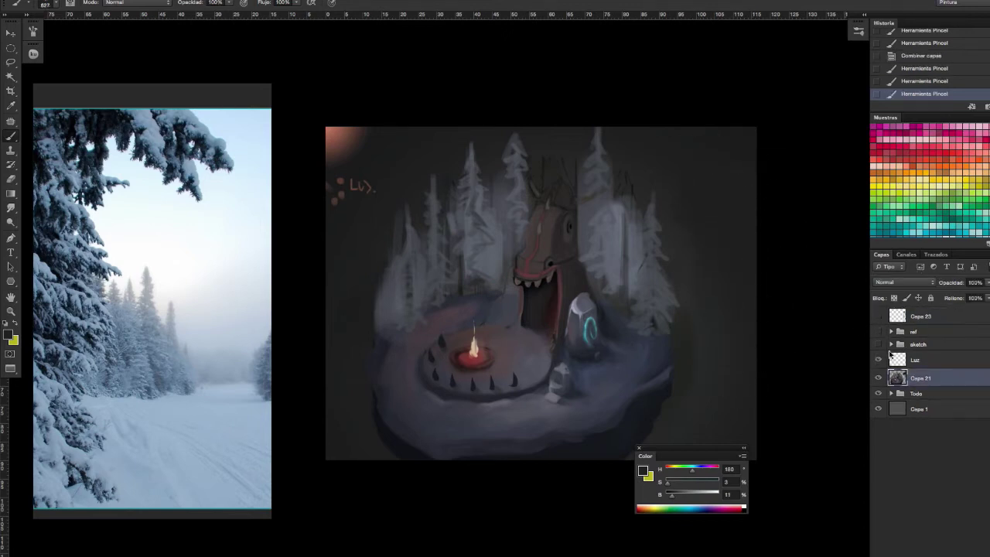
- Add light strokes to the left trees and a dark right trunk, then create Capa 24
{"action": "left_click_drag", "start_coordinate": [495, 309], "coordinate": [499, 395]}
{"action": "left_click", "coordinate": [667, 321], "text": "alt"}
{"action": "left_click_drag", "start_coordinate": [377, 263], "coordinate": [382, 310]}
{"action": "left_click", "coordinate": [381, 290], "text": "alt"}
{"action": "key", "text": "F5"}
{"action": "key", "text": "F5"}
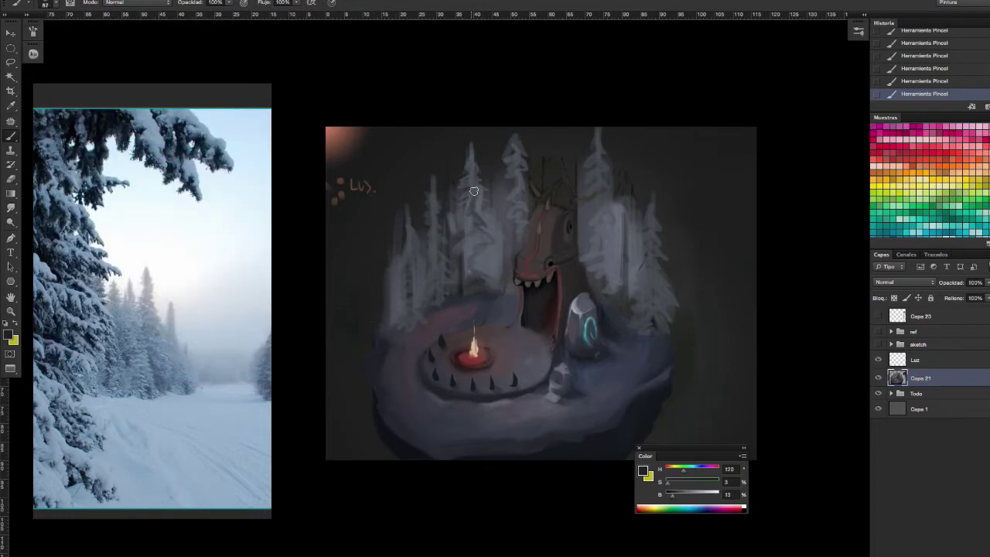
{"action": "left_click", "coordinate": [473, 143], "text": "alt"}
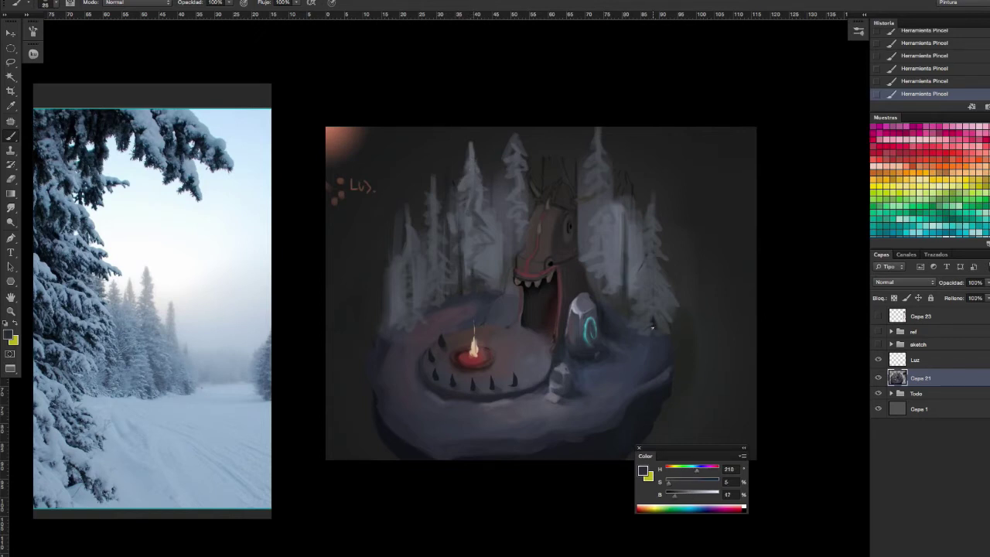
{"action": "left_click_drag", "start_coordinate": [599, 187], "coordinate": [599, 283]}
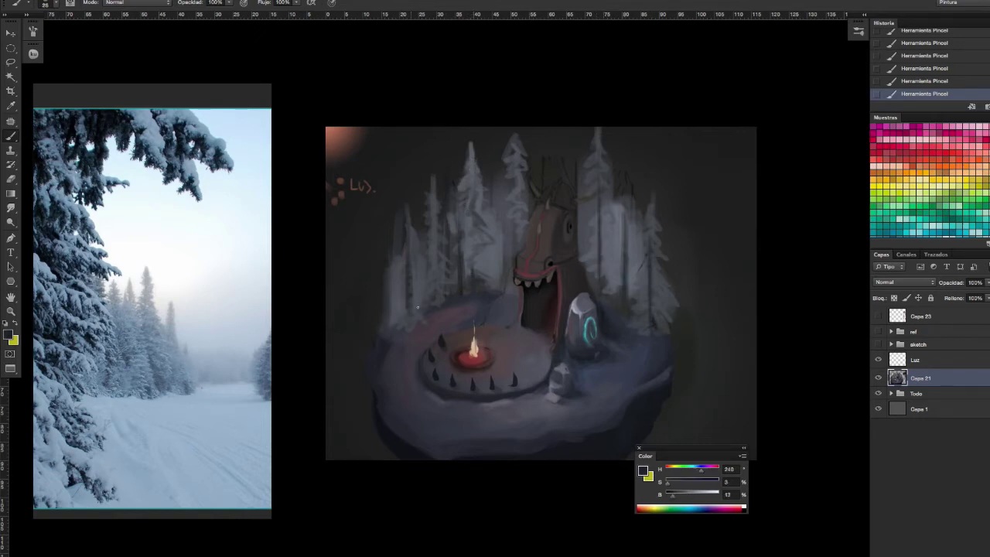
{"action": "key", "text": "ctrl+shift+alt+n"}
- Lasso the left and right snowy tree areas and erase parts of the trees inside
{"action": "key", "text": "l"}
{"action": "left_click_drag", "start_coordinate": [387, 328], "coordinate": [456, 307]}
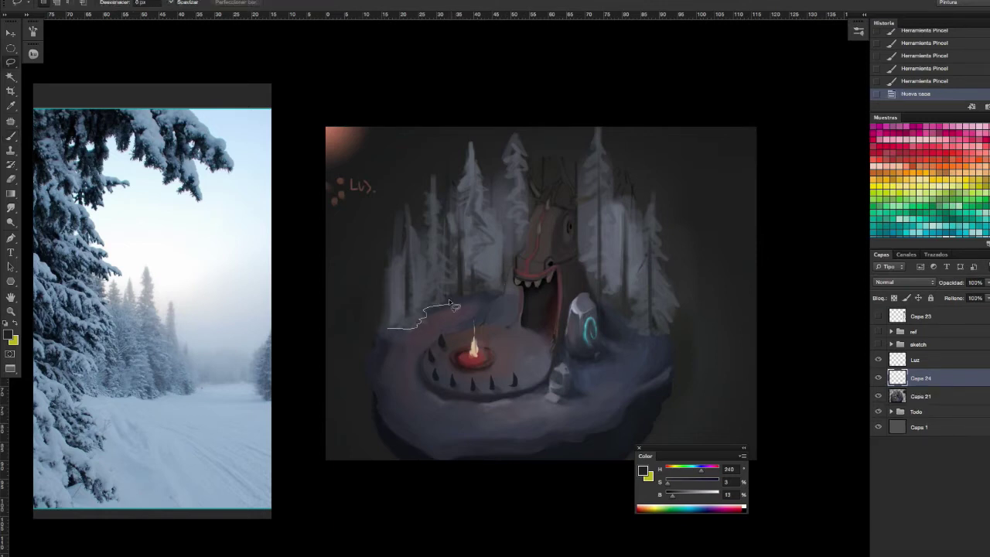
{"action": "left_click_drag", "start_coordinate": [520, 270], "coordinate": [370, 329]}
{"action": "left_click_drag", "start_coordinate": [588, 270], "coordinate": [609, 306]}
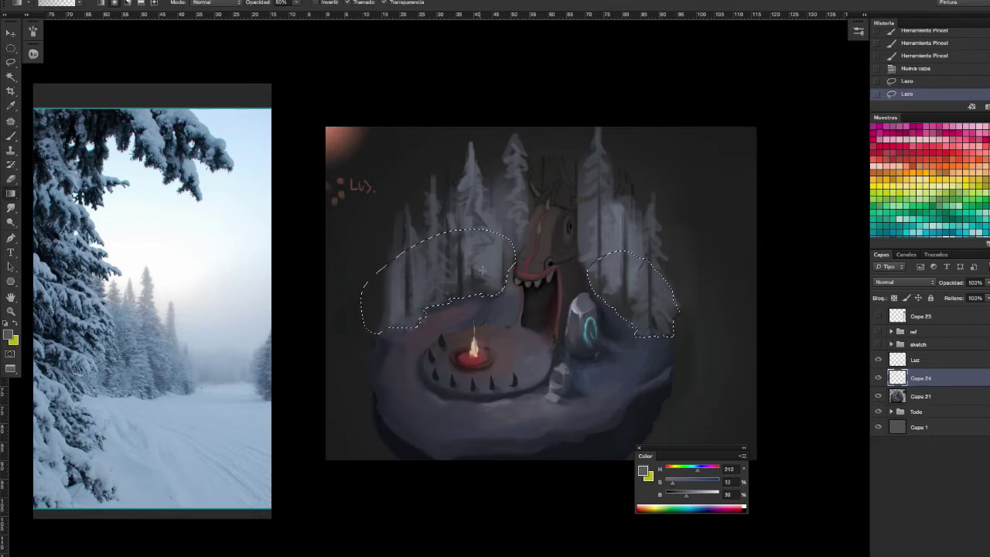
{"action": "key", "text": "e"}
{"action": "left_click_drag", "start_coordinate": [371, 325], "coordinate": [375, 312]}
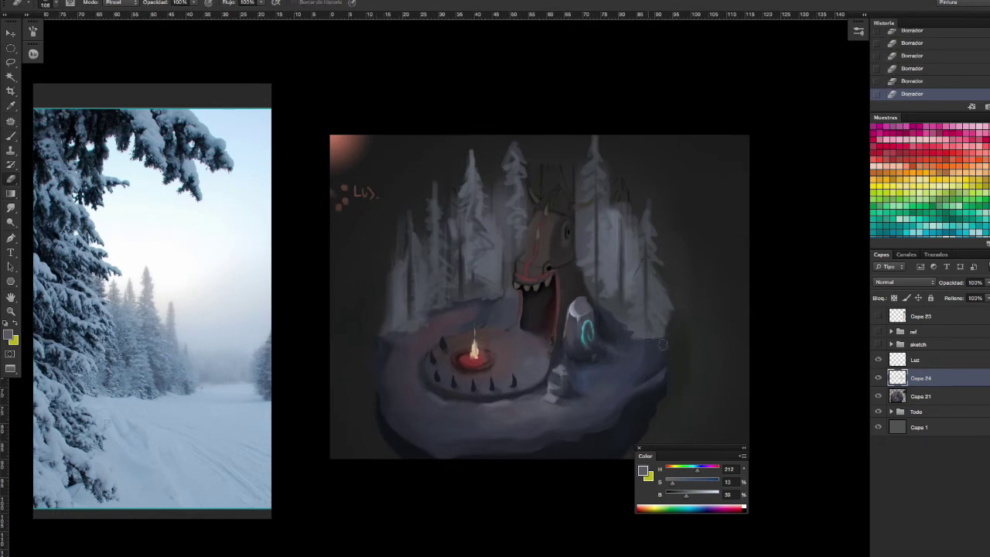
- Paint thin dark grey vertical trunks among the right-hand pines
{"action": "key", "text": "b"}
{"action": "mouse_move", "coordinate": [619, 290]}
{"action": "left_mouse_down"}
{"action": "mouse_move", "coordinate": [618, 214]}
{"action": "mouse_move", "coordinate": [608, 251]}
{"action": "left_mouse_up"}
{"action": "left_click", "coordinate": [612, 216], "text": "alt"}
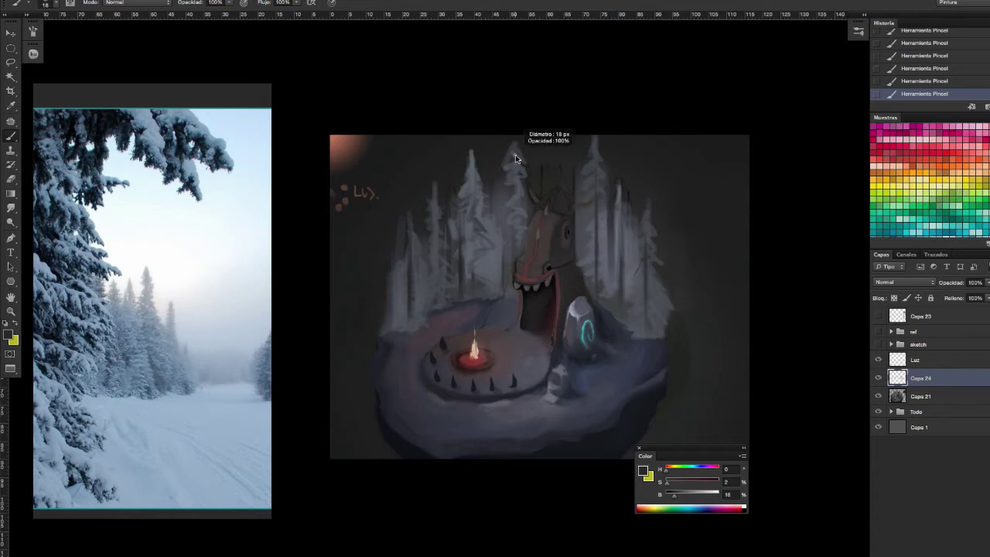
{"action": "scroll", "coordinate": [446, 224], "scroll_direction": "up", "scroll_amount": 1}
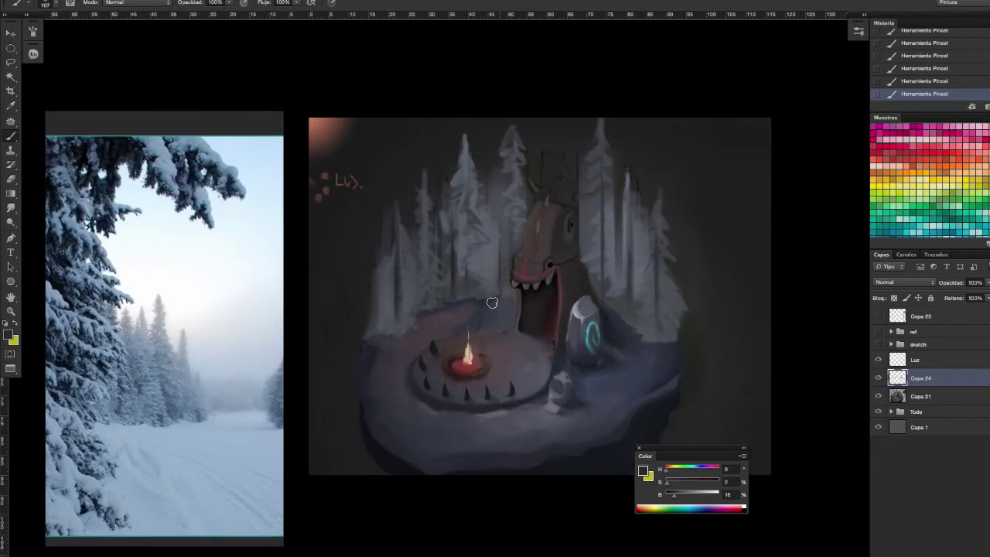
- Paint pale blue-grey snow strokes above the fire ring with a smaller brush, sampled from the snow photo
{"action": "left_click", "coordinate": [489, 314], "text": "alt"}
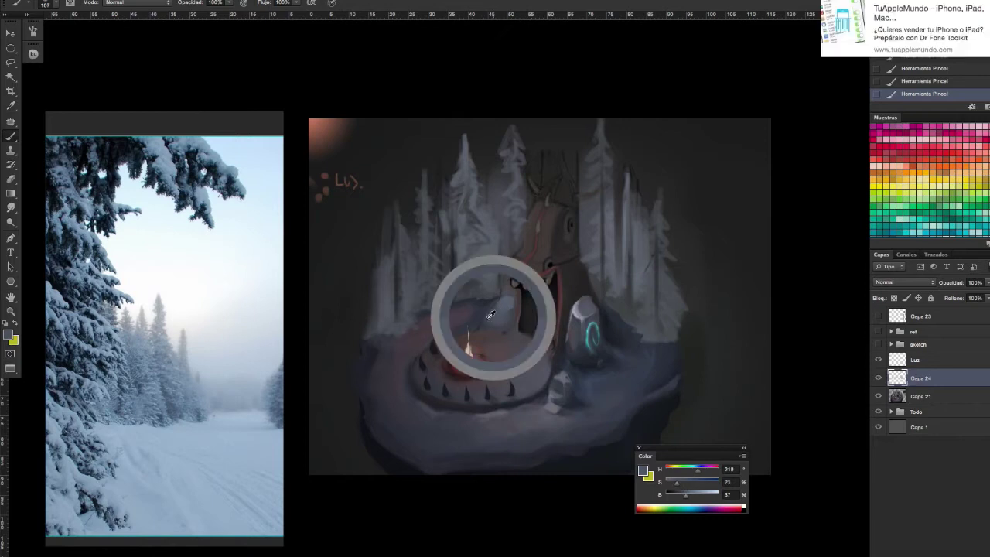
{"action": "key", "text": "bracketleft"}
{"action": "key", "text": "bracketleft"}
{"action": "key", "text": "bracketleft"}
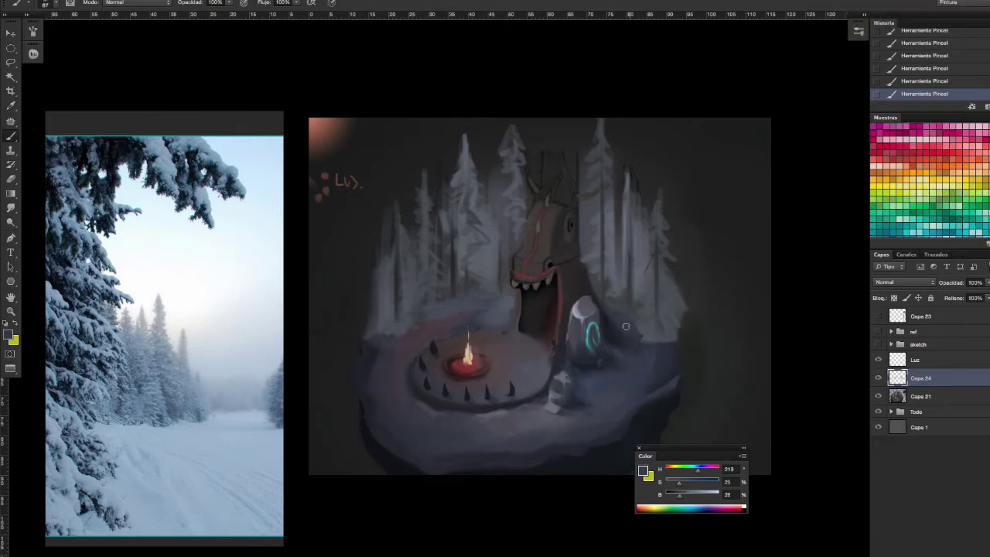
{"action": "key", "text": "Tab"}
{"action": "left_click", "coordinate": [176, 501], "text": "alt"}
{"action": "key", "text": "Tab"}
{"action": "left_click_drag", "start_coordinate": [421, 332], "coordinate": [473, 312]}
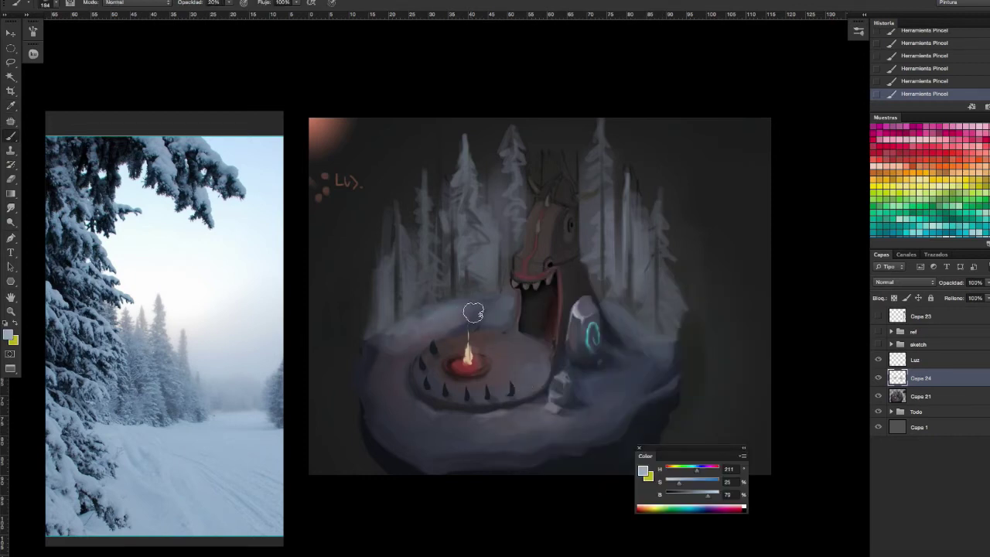
- Set the brush to full opacity with a new tip and show the Capa 23 swatches again
{"action": "left_click", "coordinate": [639, 387], "text": "alt"}
{"action": "key", "text": "0"}
{"action": "left_click", "coordinate": [397, 314], "text": "alt"}
{"action": "key", "text": "F5"}
{"action": "left_click", "coordinate": [195, 45]}
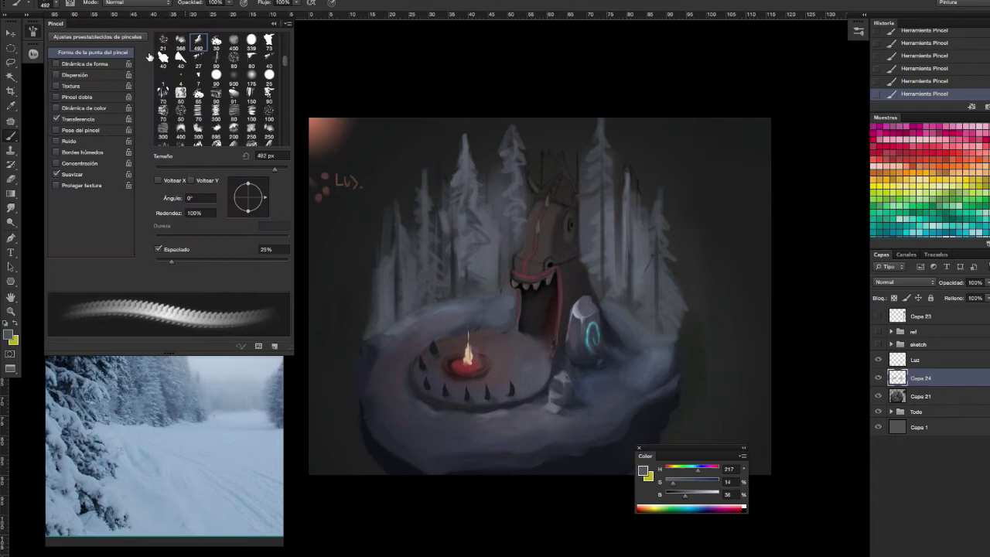
{"action": "key", "text": "F5"}
{"action": "left_click", "coordinate": [635, 262], "text": "alt"}
{"action": "left_click", "coordinate": [878, 315]}
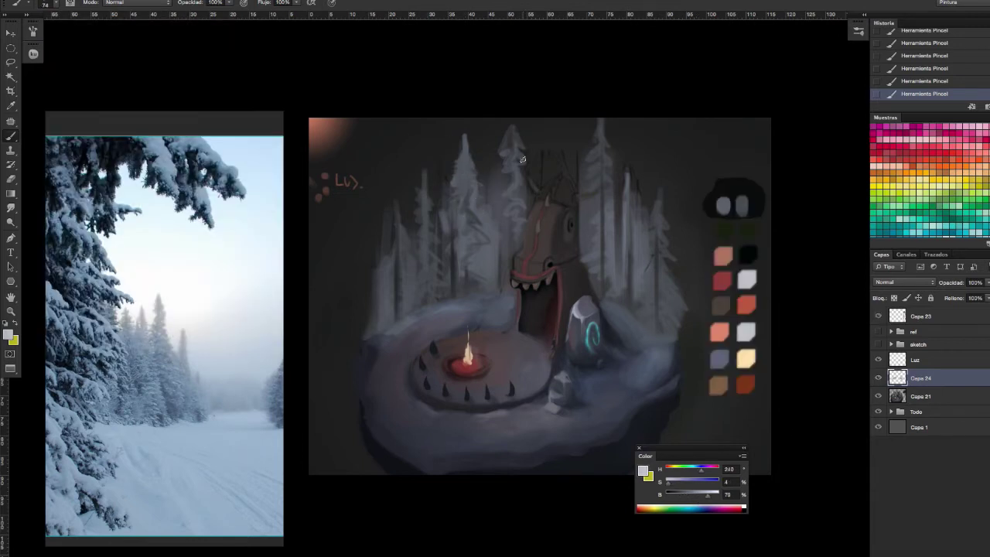
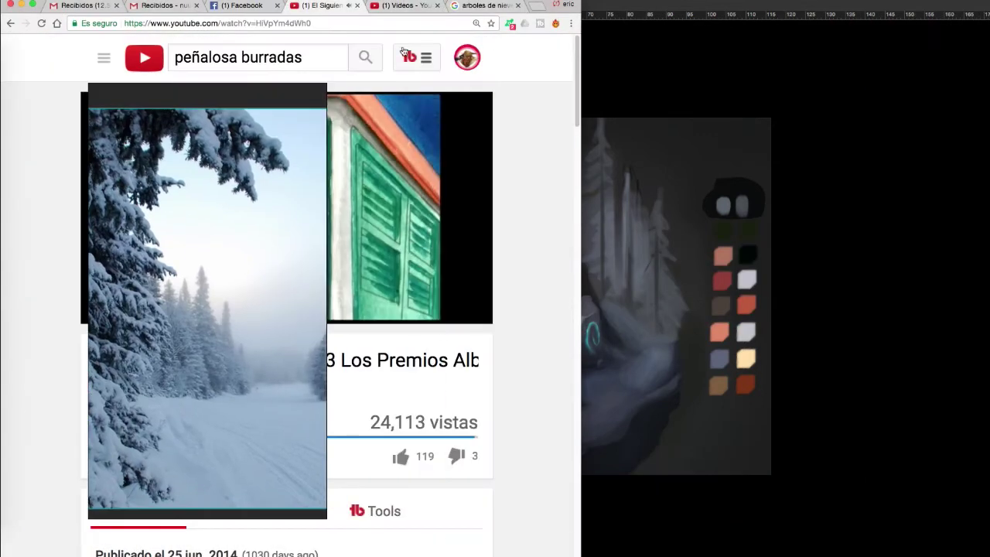
- Move the snowy-forest reference photo left and erase the fog around the campfire ring
{"action": "left_click_drag", "start_coordinate": [245, 362], "coordinate": [219, 333]}
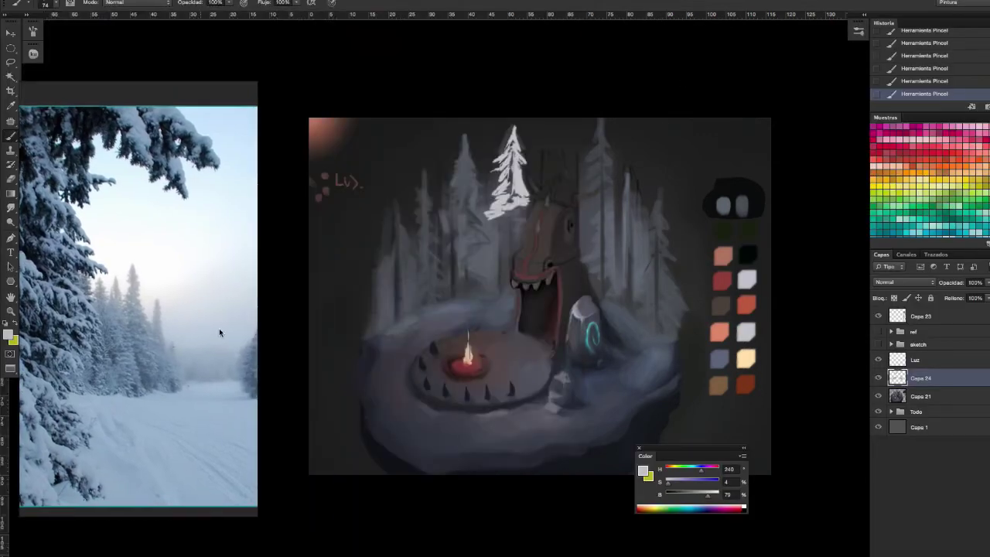
{"action": "left_click_drag", "start_coordinate": [410, 325], "coordinate": [495, 321]}
{"action": "left_click_drag", "start_coordinate": [434, 310], "coordinate": [503, 328]}
{"action": "left_click_drag", "start_coordinate": [604, 378], "coordinate": [611, 420]}
- Extend the first snowy pine down toward the ground with brush strokes
{"action": "key", "text": "b"}
{"action": "left_click_drag", "start_coordinate": [512, 224], "coordinate": [469, 291]}
{"action": "left_click_drag", "start_coordinate": [495, 268], "coordinate": [476, 288]}
{"action": "left_click_drag", "start_coordinate": [508, 229], "coordinate": [483, 278]}
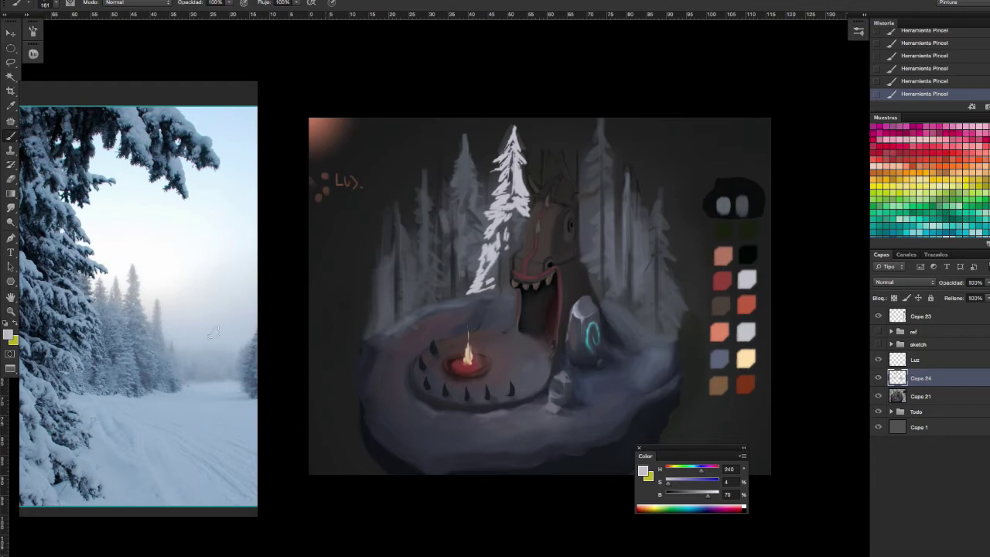
- Pick a bluish-grey painting colour and return to the tree layer Capa 24
{"action": "right_click", "coordinate": [149, 349]}
{"action": "left_click", "coordinate": [188, 369]}
{"action": "left_click", "coordinate": [8, 334]}
{"action": "left_click", "coordinate": [758, 290]}
{"action": "left_click", "coordinate": [723, 178], "text": "ctrl"}
- Brighten the first pine, paint a second pine left of it, and add white snow with a larger brush
{"action": "left_click", "coordinate": [492, 250], "text": "alt"}
{"action": "mouse_move", "coordinate": [513, 281]}
{"action": "left_mouse_down"}
{"action": "mouse_move", "coordinate": [497, 295]}
{"action": "mouse_move", "coordinate": [518, 213]}
{"action": "mouse_move", "coordinate": [512, 263]}
{"action": "mouse_move", "coordinate": [488, 226]}
{"action": "mouse_move", "coordinate": [509, 178]}
{"action": "left_mouse_up"}
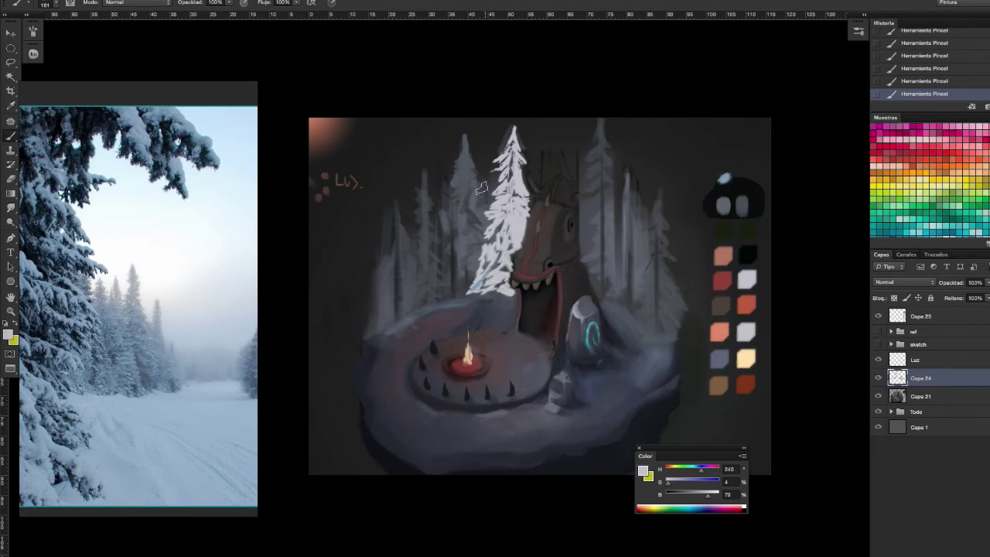
{"action": "left_click_drag", "start_coordinate": [431, 296], "coordinate": [426, 178]}
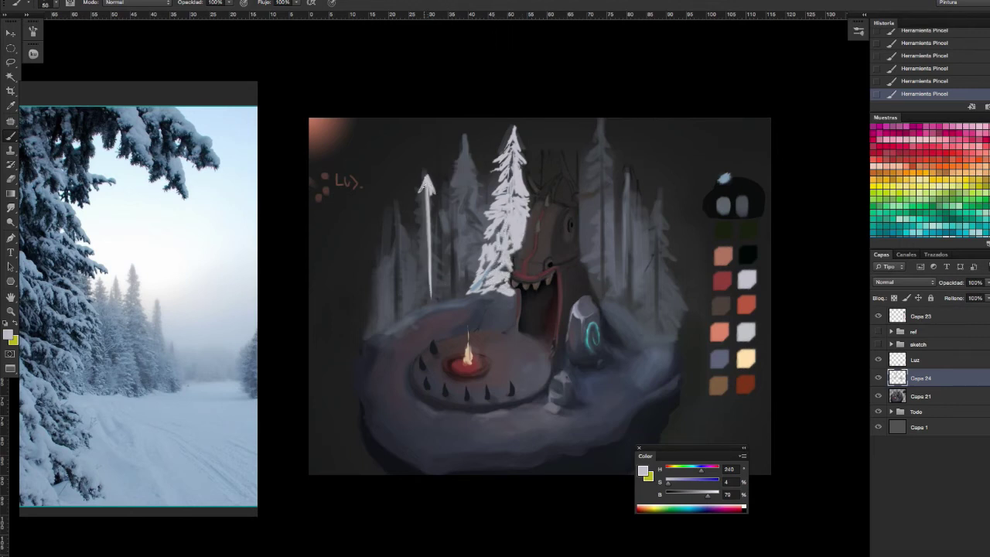
{"action": "mouse_move", "coordinate": [427, 203]}
{"action": "left_mouse_down"}
{"action": "mouse_move", "coordinate": [450, 237]}
{"action": "mouse_move", "coordinate": [409, 253]}
{"action": "mouse_move", "coordinate": [402, 317]}
{"action": "mouse_move", "coordinate": [424, 238]}
{"action": "mouse_move", "coordinate": [452, 293]}
{"action": "mouse_move", "coordinate": [442, 291]}
{"action": "left_mouse_up"}
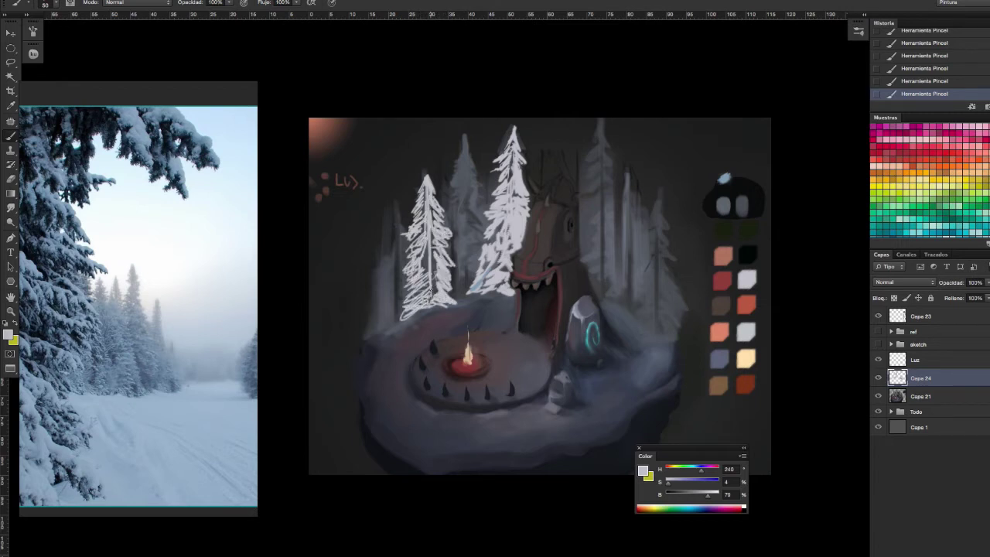
{"action": "key", "text": "F5"}
{"action": "key", "text": "F5"}
{"action": "mouse_move", "coordinate": [417, 232]}
{"action": "left_mouse_down"}
{"action": "mouse_move", "coordinate": [433, 310]}
{"action": "mouse_move", "coordinate": [503, 194]}
{"action": "mouse_move", "coordinate": [433, 310]}
{"action": "left_mouse_up"}
{"action": "key", "text": "ctrl+minus"}
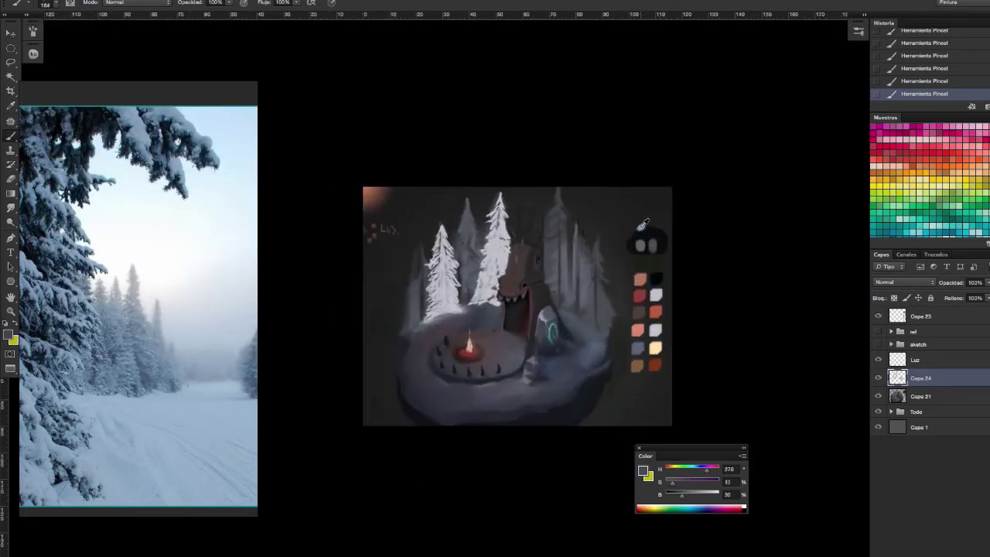
- Add a clipped Multiply layer and darken the trees with a dark gradient
{"action": "key", "text": "ctrl+shift+alt+n"}
{"action": "key", "text": "g"}
{"action": "left_click", "coordinate": [895, 387], "text": "alt"}
{"action": "left_click", "coordinate": [904, 282]}
{"action": "left_click", "coordinate": [905, 333]}
{"action": "mouse_move", "coordinate": [495, 202]}
{"action": "left_mouse_down"}
{"action": "mouse_move", "coordinate": [434, 309]}
{"action": "mouse_move", "coordinate": [464, 315]}
{"action": "left_mouse_up"}
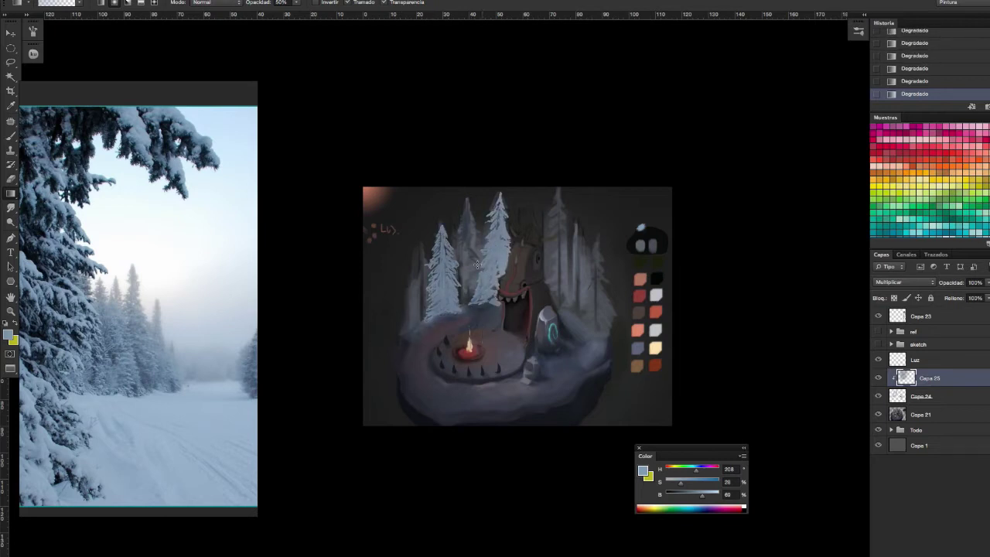
- Resize the brush and merge the tree layer Capa 24 into the shading layer
{"action": "key", "text": "alt+bracketleft"}
{"action": "scroll", "coordinate": [477, 264], "scroll_direction": "up", "scroll_amount": 2}
{"action": "key", "text": "b"}
{"action": "key", "text": "F5"}
{"action": "key", "text": "F5"}
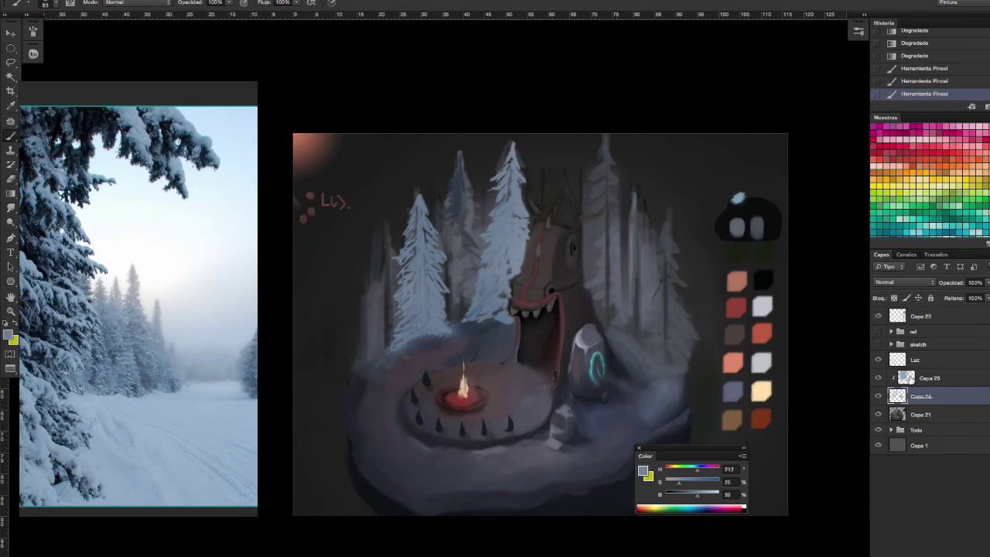
{"action": "left_click", "coordinate": [900, 377], "text": "shift"}
{"action": "key", "text": "ctrl+e"}
- Soften the antlers near the tree top and merge scene layer Capa 21 into Capa 25
{"action": "left_click_drag", "start_coordinate": [545, 197], "coordinate": [531, 232]}
{"action": "left_click", "coordinate": [531, 232], "text": "alt"}
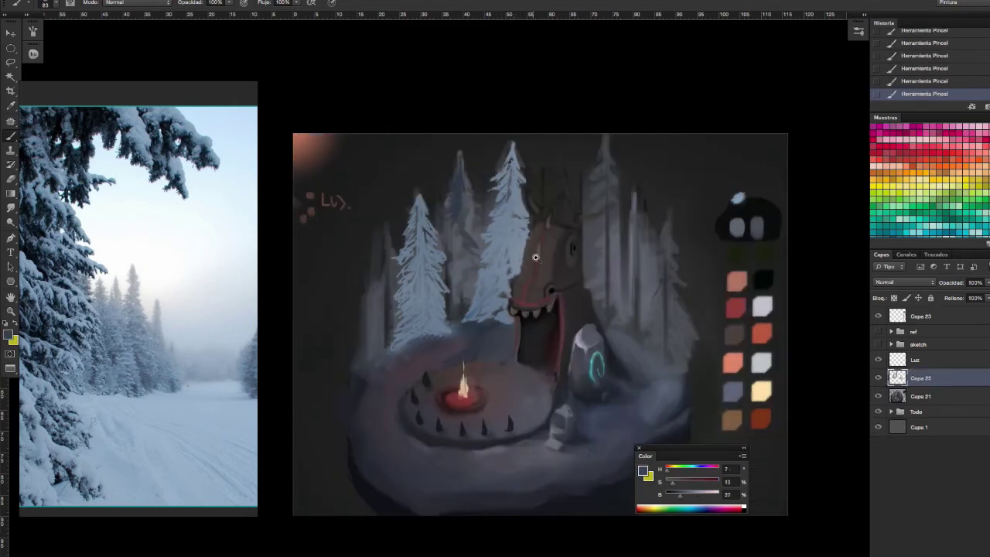
{"action": "scroll", "coordinate": [535, 257], "scroll_direction": "up", "scroll_amount": 2}
{"action": "left_click", "coordinate": [453, 138], "text": "alt"}
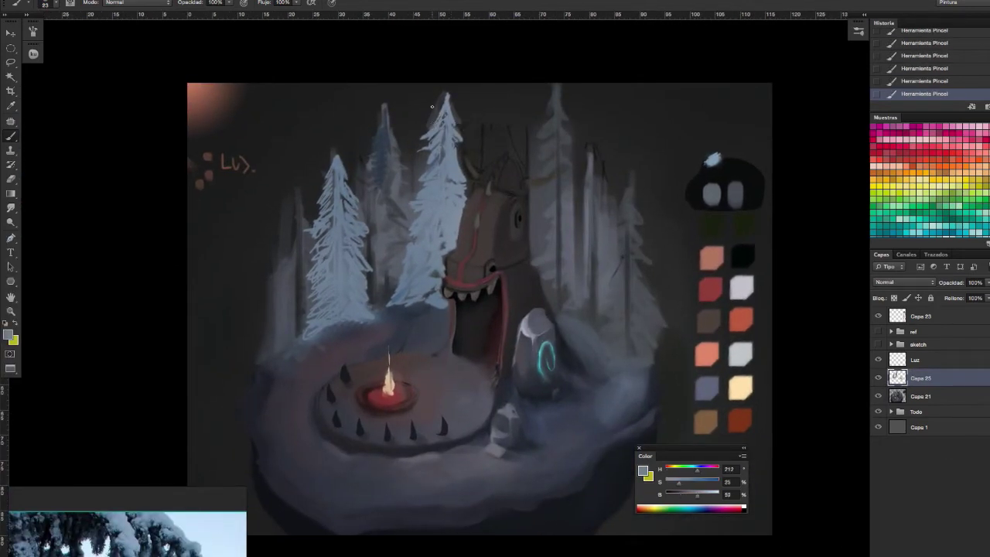
{"action": "key", "text": "ctrl+e"}
- Sample several blue-grey tones and darken the top of the painting with a gradient
{"action": "left_click", "coordinate": [345, 334], "text": "alt"}
{"action": "left_click", "coordinate": [324, 306], "text": "alt"}
{"action": "left_click", "coordinate": [339, 291], "text": "alt"}
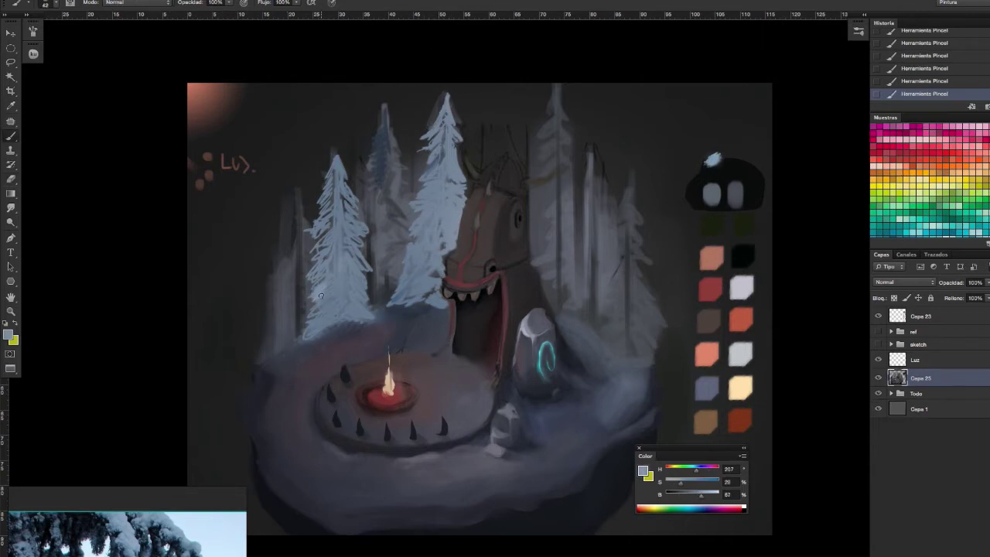
{"action": "left_click", "coordinate": [329, 183], "text": "alt"}
{"action": "left_click_drag", "start_coordinate": [430, 265], "coordinate": [492, 269]}
{"action": "left_click", "coordinate": [445, 327], "text": "alt"}
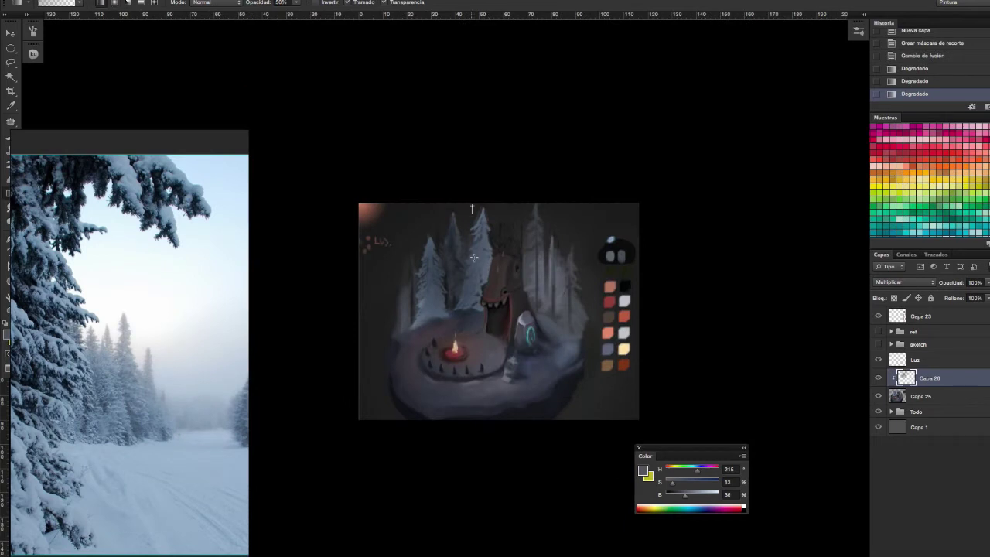
{"action": "left_click_drag", "start_coordinate": [472, 257], "coordinate": [472, 267]}
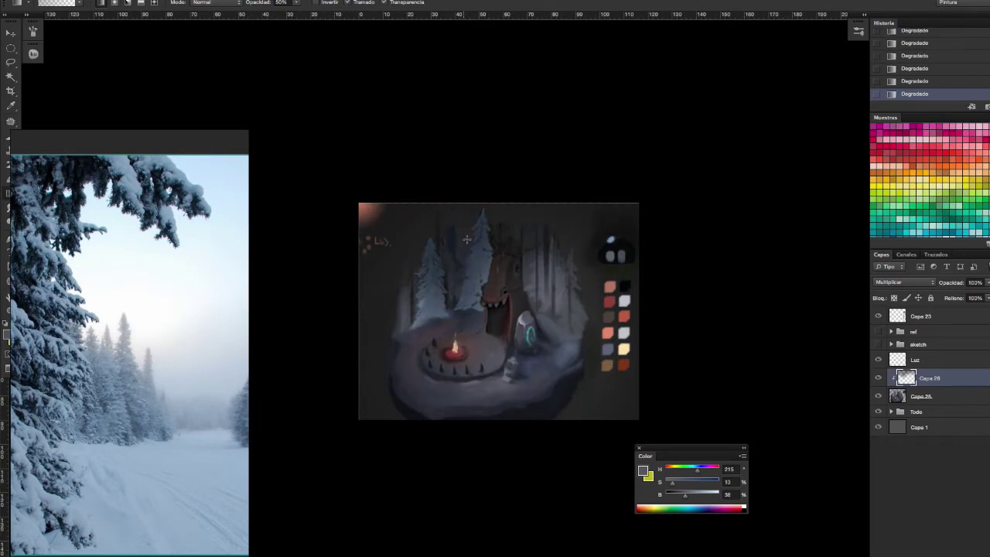
- Hide the colour-swatch layer Capa 23, pick near-black, and add a new layer above Capa 26
{"action": "key", "text": "ctrl+plus"}
{"action": "left_click", "coordinate": [878, 316]}
{"action": "left_click", "coordinate": [921, 396]}
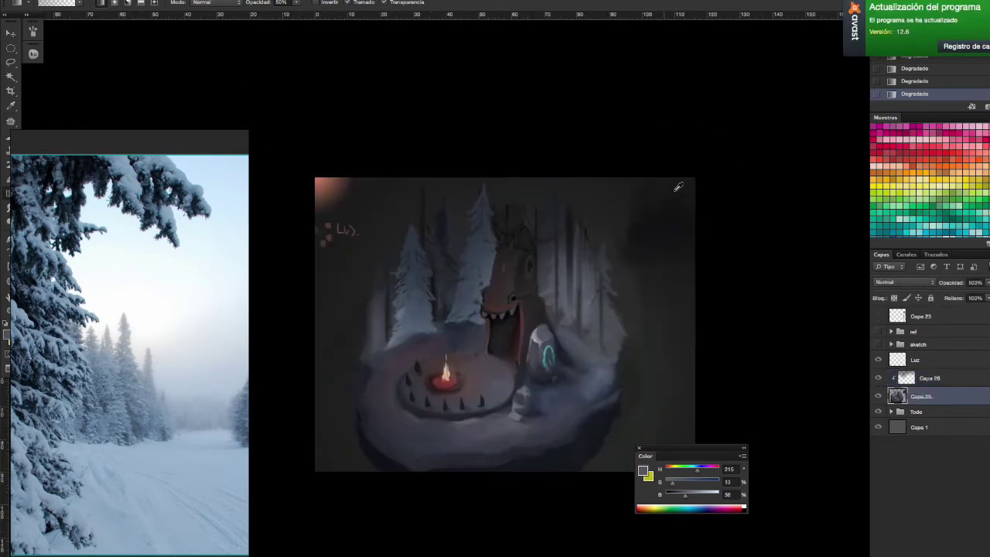
{"action": "left_click", "coordinate": [641, 264]}
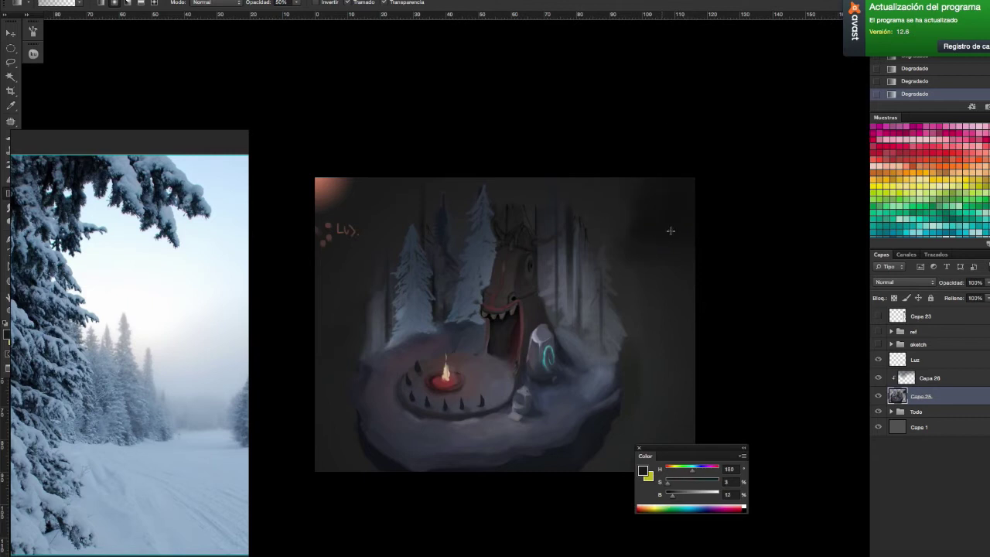
{"action": "left_click", "coordinate": [907, 378]}
{"action": "left_click", "coordinate": [978, 550]}
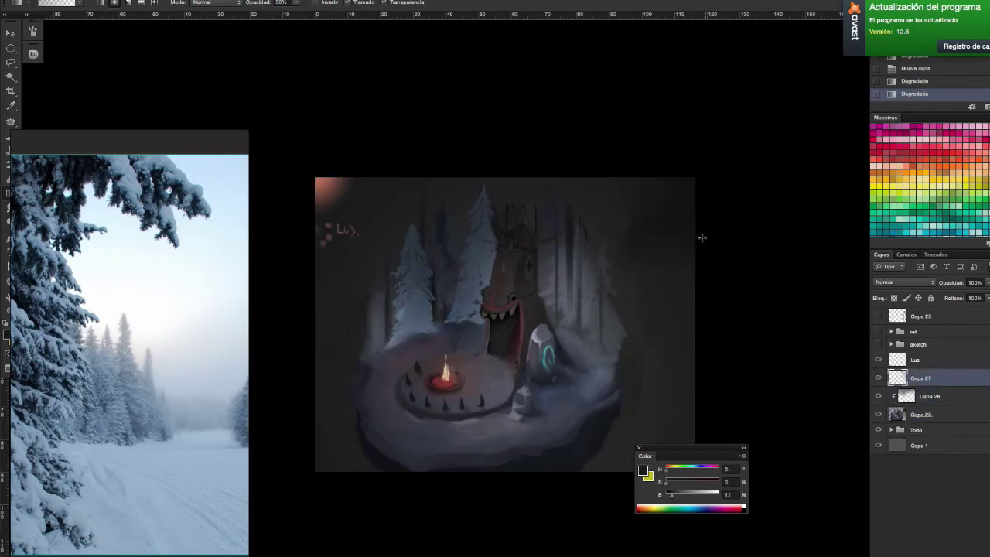
- Toggle the darkening layers to compare, then merge them into Capa 27
{"action": "left_click", "coordinate": [878, 396]}
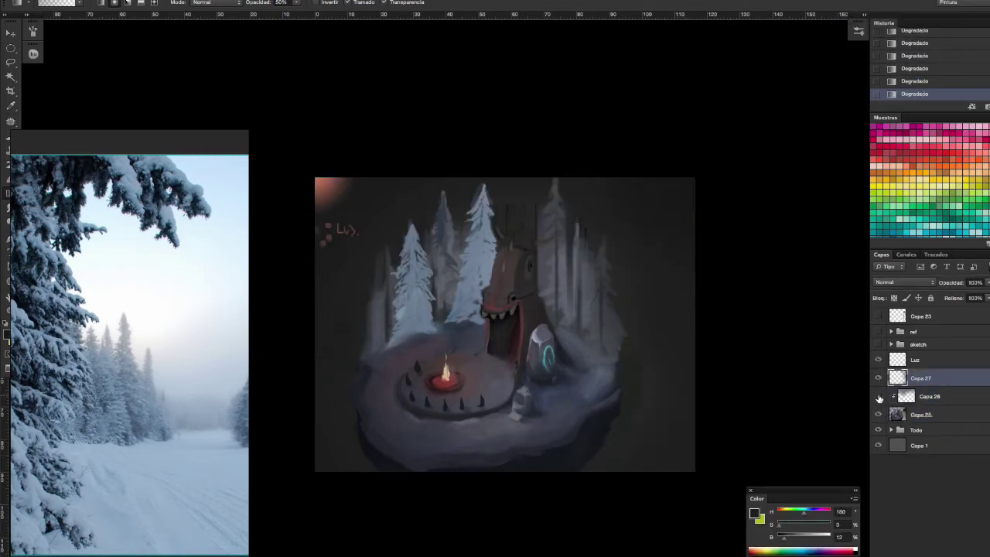
{"action": "left_click", "coordinate": [928, 396]}
{"action": "key", "text": "b"}
{"action": "left_click", "coordinate": [897, 414]}
{"action": "key", "text": "g"}
{"action": "mouse_move", "coordinate": [878, 378]}
{"action": "left_mouse_down"}
{"action": "mouse_move", "coordinate": [878, 396]}
{"action": "mouse_move", "coordinate": [877, 377]}
{"action": "left_mouse_up"}
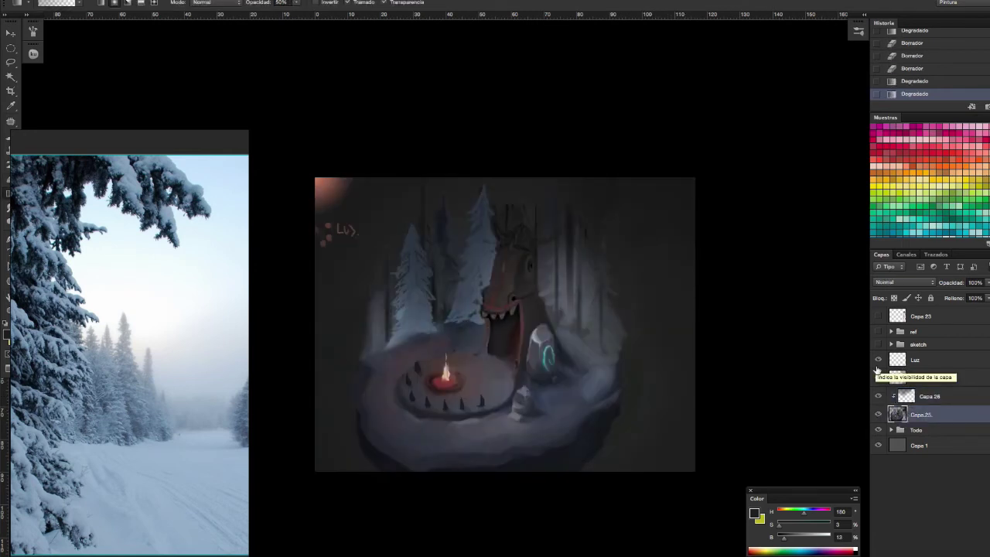
{"action": "scroll", "coordinate": [598, 327], "scroll_direction": "up", "scroll_amount": 1}
{"action": "key", "text": "b"}
{"action": "key", "text": "ctrl+e"}
- Sample a range of dark and light blue-grey colours from the painting with a bigger brush
{"action": "left_click", "coordinate": [435, 280], "text": "alt"}
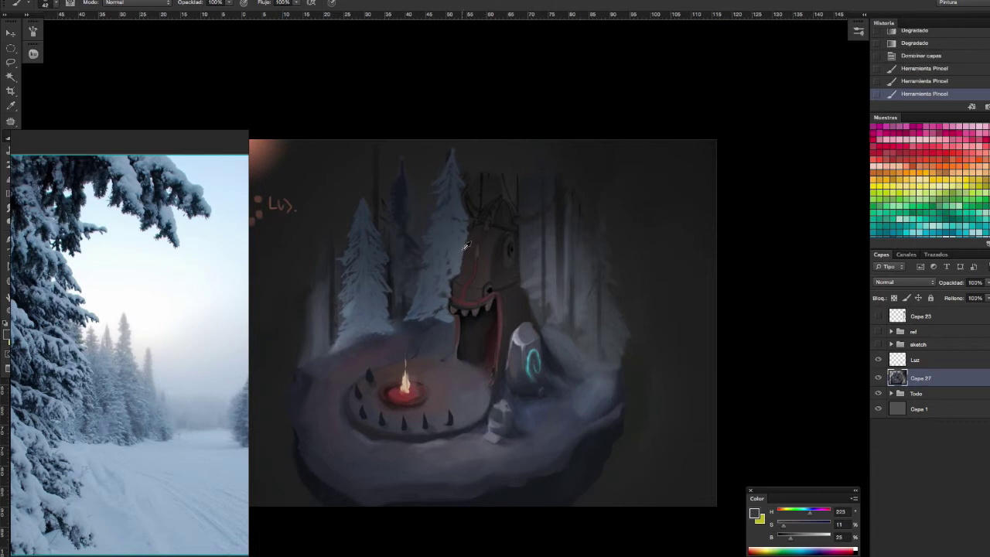
{"action": "left_click", "coordinate": [417, 317], "text": "alt"}
{"action": "key", "text": "F5"}
{"action": "key", "text": "F5"}
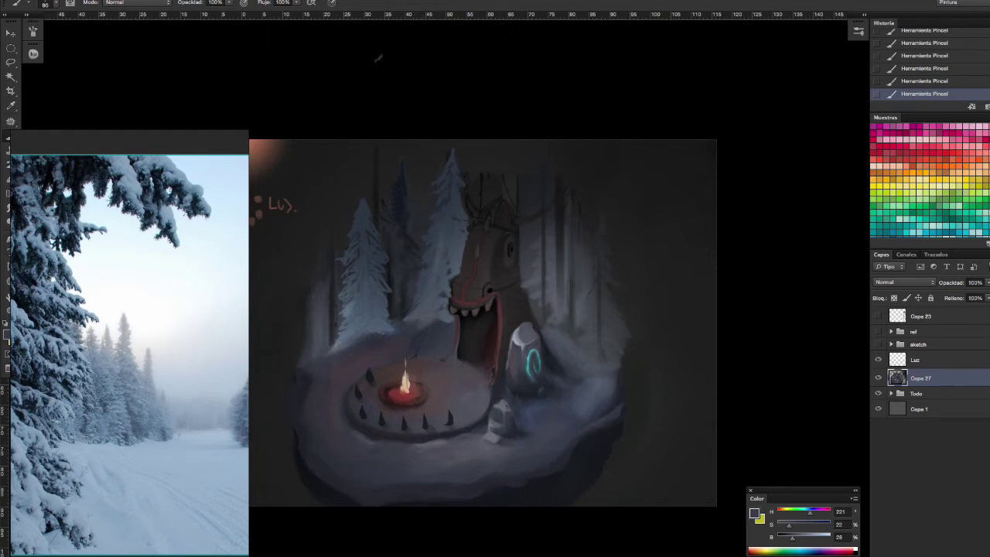
{"action": "left_click", "coordinate": [440, 354], "text": "alt"}
{"action": "left_click", "coordinate": [550, 350], "text": "alt"}
{"action": "scroll", "coordinate": [581, 416], "scroll_direction": "down", "scroll_amount": 2}
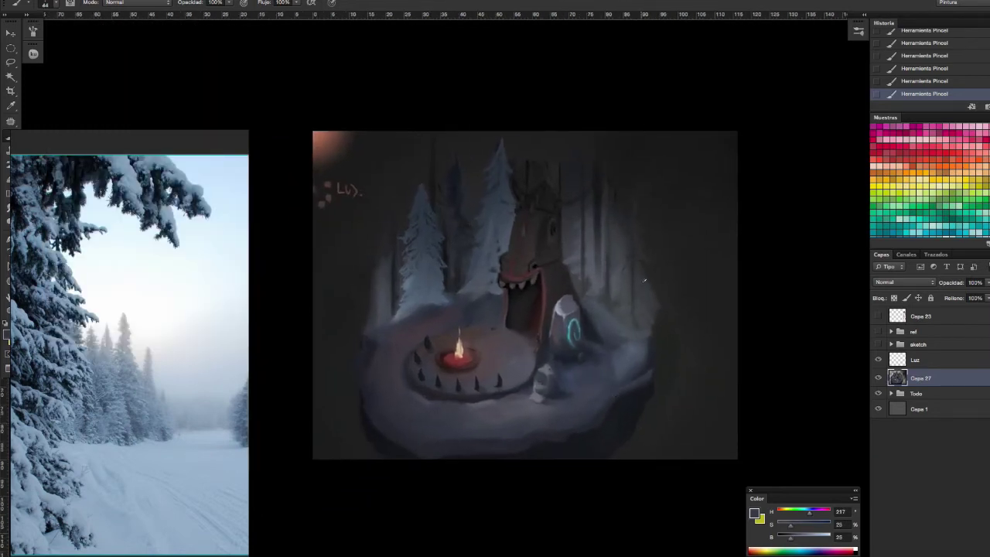
{"action": "left_click", "coordinate": [611, 387], "text": "alt"}
{"action": "left_click", "coordinate": [642, 362], "text": "alt"}
{"action": "left_click", "coordinate": [631, 348], "text": "alt"}
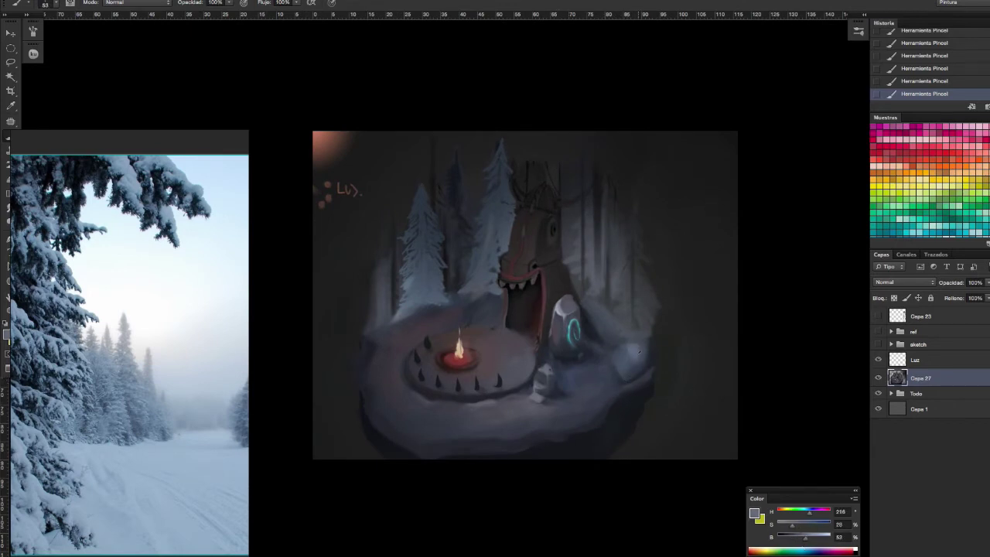
{"action": "left_click", "coordinate": [626, 360], "text": "alt"}
- Enlarge the brush, check the painting without panels, and paint light strokes up the left pine
{"action": "left_click", "coordinate": [480, 428], "text": "alt"}
{"action": "scroll", "coordinate": [480, 429], "scroll_direction": "down", "scroll_amount": 1}
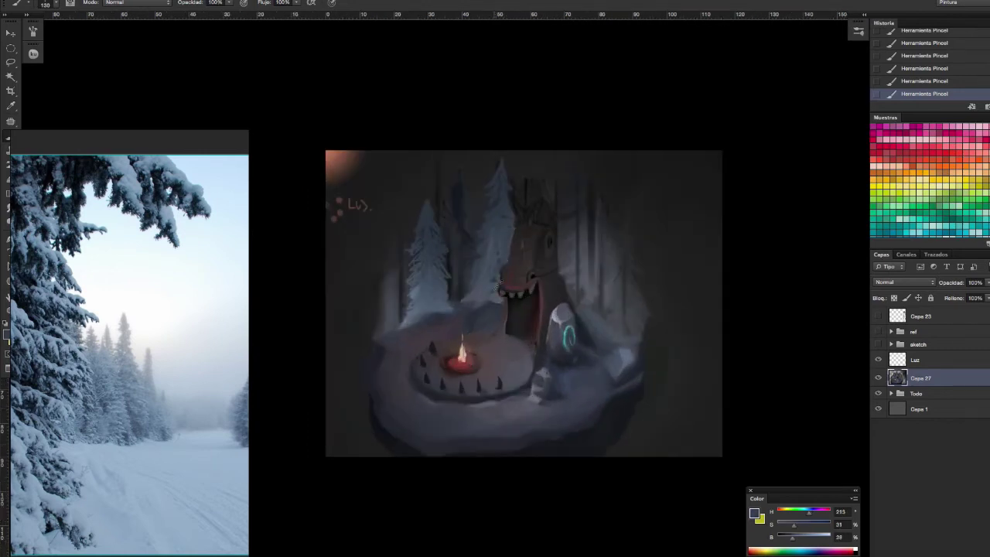
{"action": "scroll", "coordinate": [511, 270], "scroll_direction": "up", "scroll_amount": 3}
{"action": "key", "text": "Tab"}
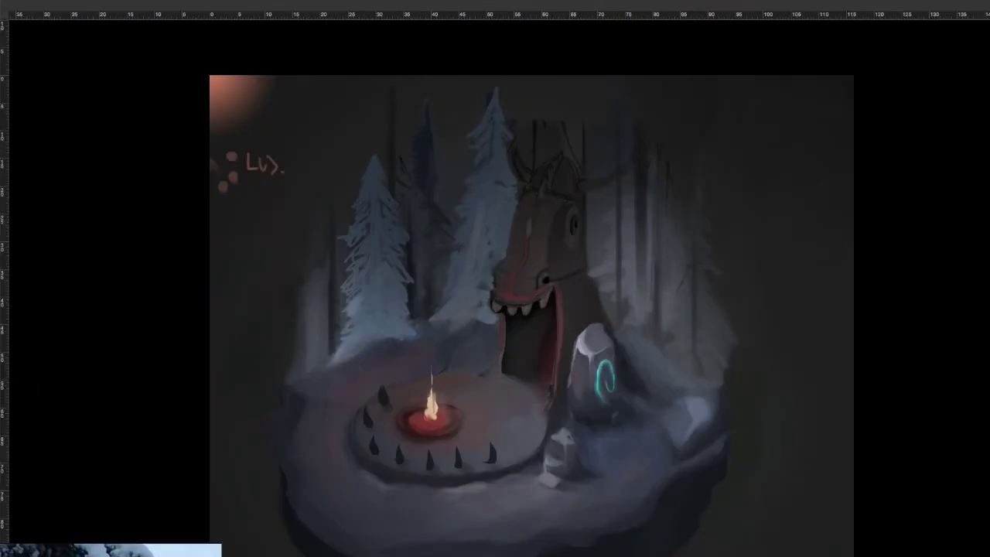
{"action": "key", "text": "Tab"}
{"action": "scroll", "coordinate": [370, 300], "scroll_direction": "down", "scroll_amount": 2}
{"action": "left_click_drag", "start_coordinate": [351, 265], "coordinate": [354, 167]}
{"action": "left_click", "coordinate": [380, 203], "text": "alt"}
- Lasso-select the tall pine beside the creature's head
{"action": "key", "text": "l"}
{"action": "mouse_move", "coordinate": [381, 171]}
{"action": "left_mouse_down"}
{"action": "mouse_move", "coordinate": [353, 199]}
{"action": "mouse_move", "coordinate": [341, 249]}
{"action": "left_mouse_up"}
{"action": "mouse_move", "coordinate": [342, 249]}
{"action": "left_mouse_down"}
{"action": "mouse_move", "coordinate": [369, 273]}
{"action": "mouse_move", "coordinate": [404, 257]}
{"action": "left_mouse_up"}
{"action": "mouse_move", "coordinate": [334, 267]}
{"action": "left_mouse_down"}
{"action": "mouse_move", "coordinate": [367, 304]}
{"action": "mouse_move", "coordinate": [406, 263]}
{"action": "left_mouse_up"}
- Lighten and repaint the tall pine inside the lasso selection
{"action": "key", "text": "b"}
{"action": "left_click_drag", "start_coordinate": [383, 155], "coordinate": [414, 286]}
{"action": "left_click_drag", "start_coordinate": [356, 162], "coordinate": [340, 302]}
{"action": "left_click_drag", "start_coordinate": [371, 147], "coordinate": [348, 240]}
{"action": "left_click_drag", "start_coordinate": [352, 163], "coordinate": [410, 294]}
{"action": "left_click_drag", "start_coordinate": [372, 147], "coordinate": [340, 298]}
- Brighten the selected tall pine further, then clear the selection
{"action": "left_click_drag", "start_coordinate": [414, 285], "coordinate": [340, 286]}
{"action": "left_click_drag", "start_coordinate": [371, 151], "coordinate": [406, 278]}
{"action": "left_click_drag", "start_coordinate": [340, 209], "coordinate": [406, 286]}
{"action": "mouse_move", "coordinate": [363, 155]}
{"action": "left_mouse_down"}
{"action": "mouse_move", "coordinate": [403, 274]}
{"action": "mouse_move", "coordinate": [341, 301]}
{"action": "left_mouse_up"}
{"action": "left_click_drag", "start_coordinate": [352, 194], "coordinate": [406, 290]}
{"action": "mouse_move", "coordinate": [364, 151]}
{"action": "left_mouse_down"}
{"action": "mouse_move", "coordinate": [406, 287]}
{"action": "mouse_move", "coordinate": [364, 144]}
{"action": "mouse_move", "coordinate": [332, 302]}
{"action": "mouse_move", "coordinate": [414, 298]}
{"action": "left_mouse_up"}
{"action": "left_click_drag", "start_coordinate": [340, 216], "coordinate": [414, 290]}
{"action": "left_click_drag", "start_coordinate": [368, 147], "coordinate": [360, 280]}
{"action": "key", "text": "ctrl+d"}
- Lasso the top of the second pine and start painting it with lighter blue-grey
{"action": "scroll", "coordinate": [353, 287], "scroll_direction": "down", "scroll_amount": 3}
{"action": "scroll", "coordinate": [402, 248], "scroll_direction": "up", "scroll_amount": 2}
{"action": "key", "text": "l"}
{"action": "mouse_move", "coordinate": [451, 137]}
{"action": "left_mouse_down"}
{"action": "mouse_move", "coordinate": [449, 172]}
{"action": "mouse_move", "coordinate": [464, 193]}
{"action": "mouse_move", "coordinate": [444, 224]}
{"action": "mouse_move", "coordinate": [467, 251]}
{"action": "mouse_move", "coordinate": [418, 276]}
{"action": "left_mouse_up"}
{"action": "key", "text": "b"}
{"action": "mouse_move", "coordinate": [448, 139]}
{"action": "left_mouse_down"}
{"action": "mouse_move", "coordinate": [464, 193]}
{"action": "mouse_move", "coordinate": [437, 271]}
{"action": "left_mouse_up"}
{"action": "left_click", "coordinate": [453, 232], "text": "alt"}
- Brighten the selected pine with extra strokes, then drop the selection
{"action": "left_click_drag", "start_coordinate": [449, 139], "coordinate": [433, 271]}
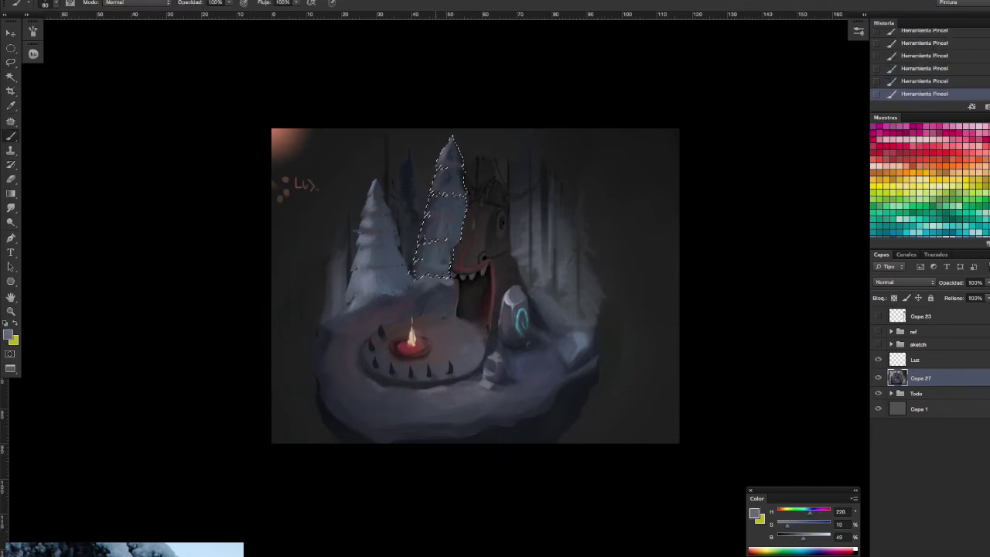
{"action": "mouse_move", "coordinate": [460, 147]}
{"action": "left_mouse_down"}
{"action": "mouse_move", "coordinate": [441, 270]}
{"action": "mouse_move", "coordinate": [453, 263]}
{"action": "left_mouse_up"}
{"action": "left_click", "coordinate": [452, 232], "text": "alt"}
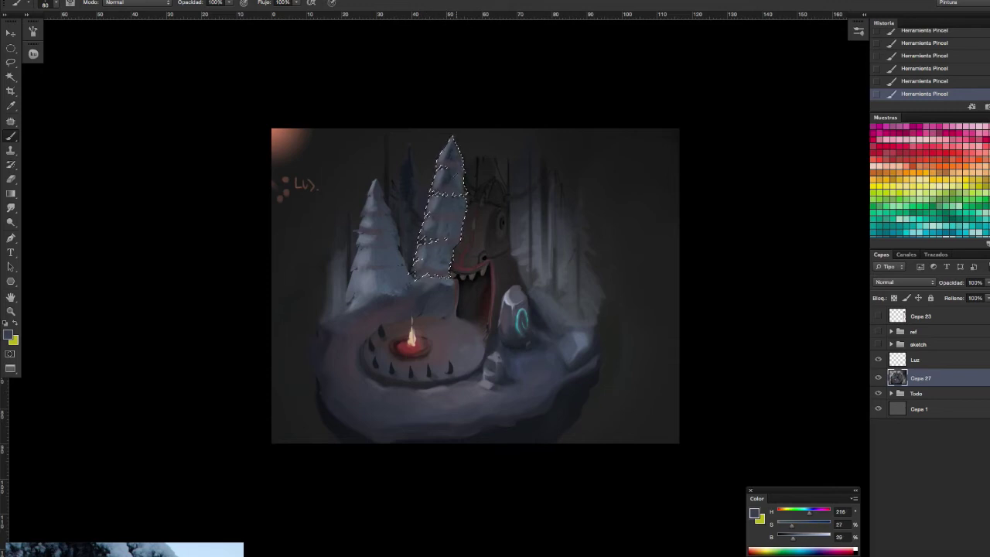
{"action": "scroll", "coordinate": [453, 283], "scroll_direction": "down", "scroll_amount": 1}
{"action": "scroll", "coordinate": [522, 249], "scroll_direction": "up", "scroll_amount": 1}
{"action": "key", "text": "ctrl+d"}
- Sample a very dark blue-grey and lasso the tall middle pine
{"action": "left_click", "coordinate": [390, 242], "text": "alt"}
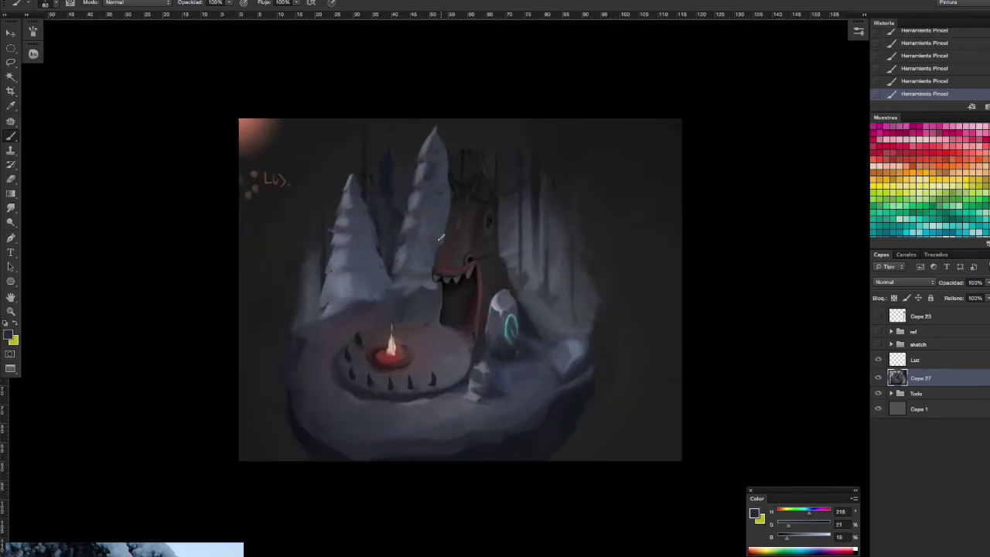
{"action": "scroll", "coordinate": [441, 237], "scroll_direction": "up", "scroll_amount": 1}
{"action": "key", "text": "l"}
{"action": "left_click_drag", "start_coordinate": [433, 178], "coordinate": [414, 228]}
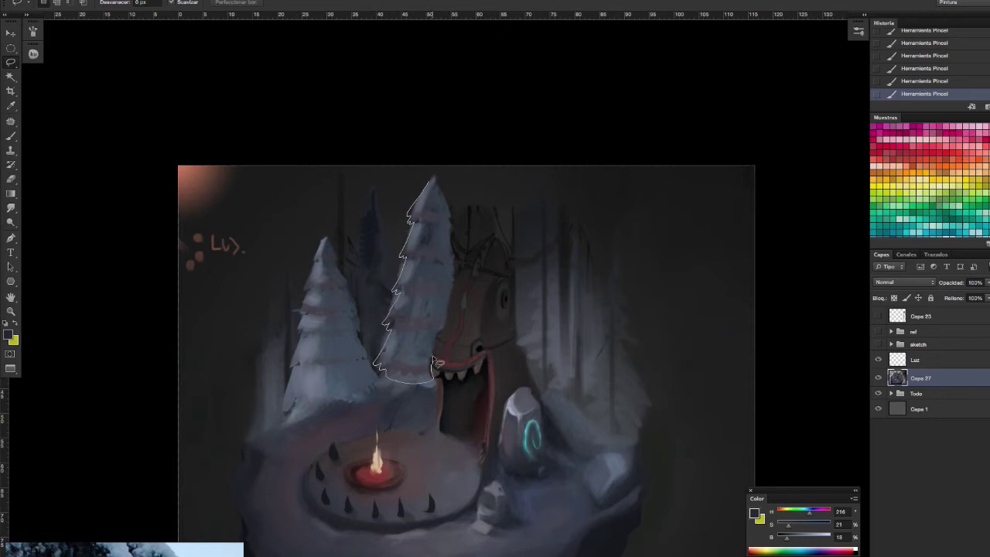
{"action": "left_click_drag", "start_coordinate": [395, 337], "coordinate": [449, 189]}
- Try a gradient and a brush stroke on the selected pine, undoing both
{"action": "key", "text": "b"}
{"action": "left_click", "coordinate": [447, 190], "text": "alt"}
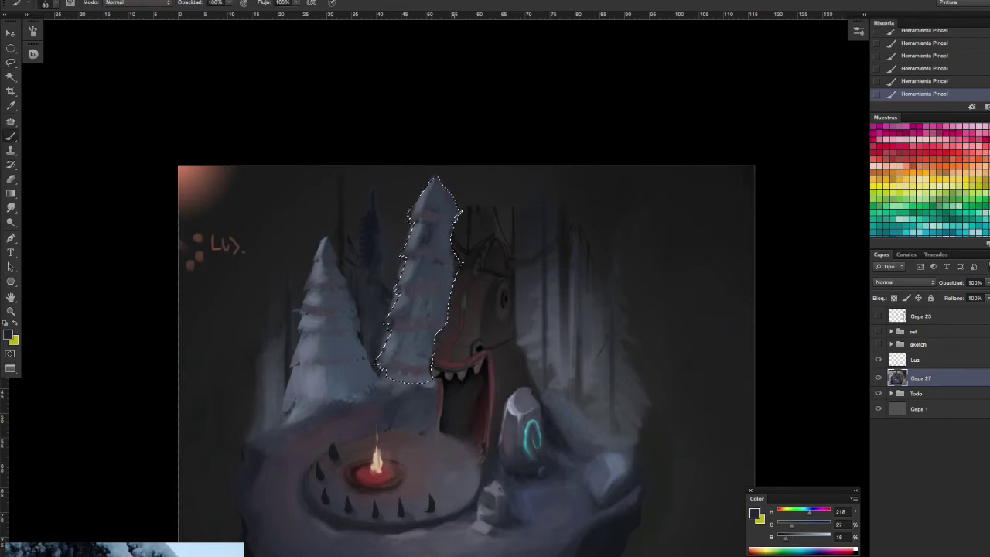
{"action": "scroll", "coordinate": [447, 189], "scroll_direction": "down", "scroll_amount": 1}
{"action": "key", "text": "g"}
{"action": "left_click_drag", "start_coordinate": [444, 232], "coordinate": [439, 342]}
{"action": "key", "text": "ctrl+z"}
{"action": "key", "text": "b"}
{"action": "left_click_drag", "start_coordinate": [455, 248], "coordinate": [451, 294]}
{"action": "key", "text": "ctrl+z"}
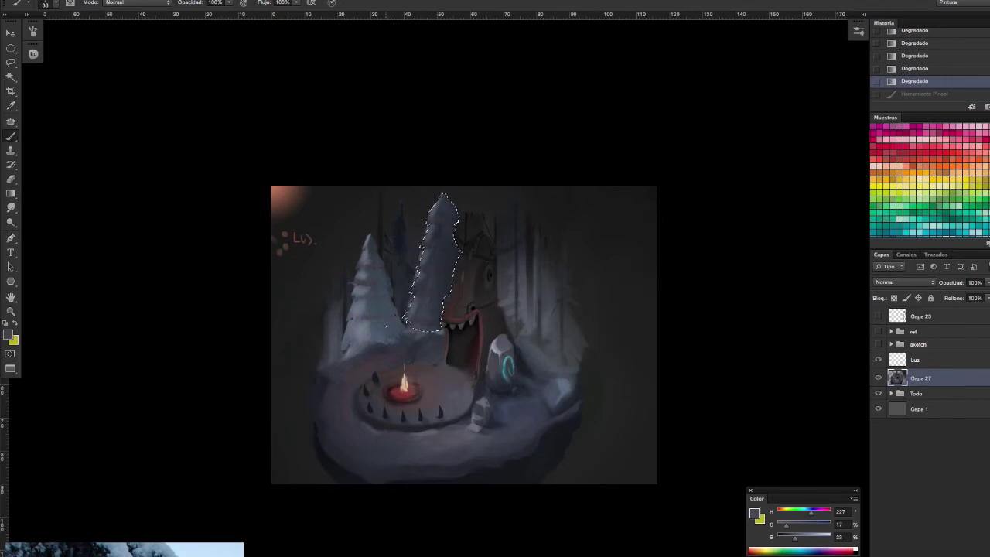
- Paint dark reddish bands across the selected tall pine
{"action": "left_click_drag", "start_coordinate": [458, 248], "coordinate": [457, 275]}
{"action": "left_click_drag", "start_coordinate": [407, 302], "coordinate": [405, 320]}
{"action": "left_click", "coordinate": [464, 310], "text": "alt"}
{"action": "left_click_drag", "start_coordinate": [458, 251], "coordinate": [456, 275]}
{"action": "left_click_drag", "start_coordinate": [456, 263], "coordinate": [457, 290]}
{"action": "left_click_drag", "start_coordinate": [456, 232], "coordinate": [410, 309]}
- Repaint the pine's top and left side in dark blue-grey
{"action": "left_click", "coordinate": [426, 206], "text": "alt"}
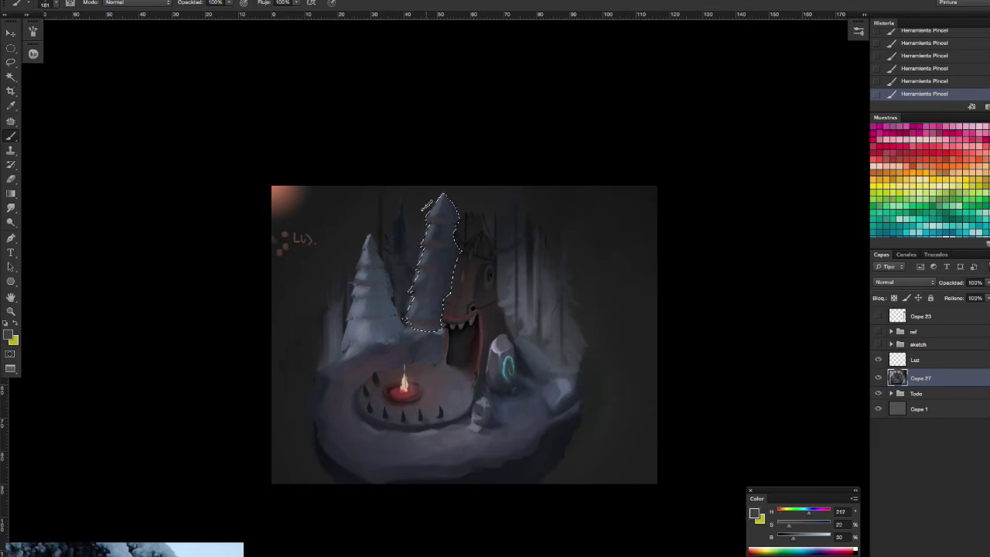
{"action": "scroll", "coordinate": [481, 328], "scroll_direction": "up", "scroll_amount": 2}
{"action": "left_click", "coordinate": [475, 279], "text": "alt"}
{"action": "left_click_drag", "start_coordinate": [437, 166], "coordinate": [391, 321]}
{"action": "left_click_drag", "start_coordinate": [417, 179], "coordinate": [414, 209]}
{"action": "left_click_drag", "start_coordinate": [441, 166], "coordinate": [406, 240]}
{"action": "mouse_move", "coordinate": [437, 164]}
{"action": "left_mouse_down"}
{"action": "mouse_move", "coordinate": [386, 324]}
{"action": "mouse_move", "coordinate": [406, 228]}
{"action": "mouse_move", "coordinate": [386, 317]}
{"action": "left_mouse_up"}
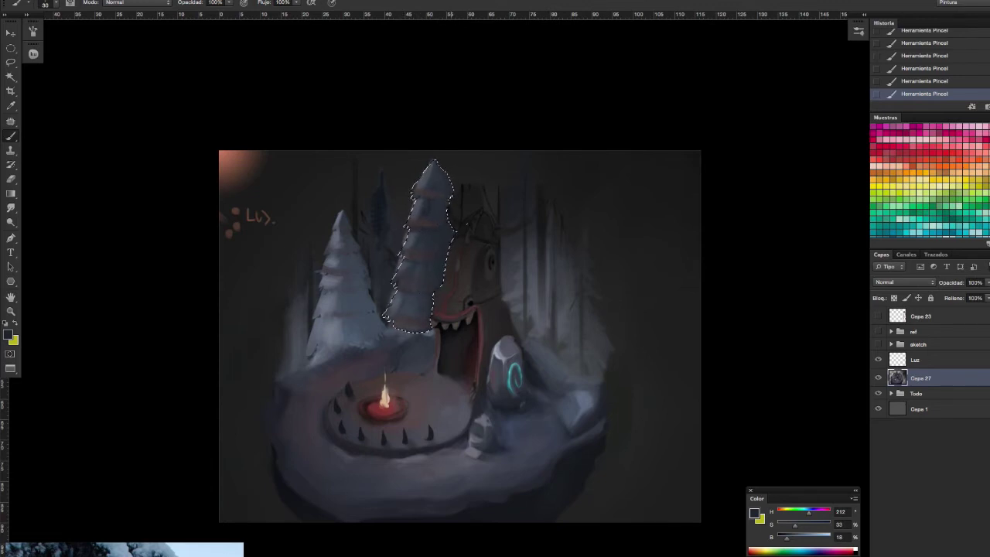
- Drop the selection, add a near-black touch at the tree top, then pick dark blue-grey with a larger brush
{"action": "key", "text": "ctrl+d"}
{"action": "scroll", "coordinate": [396, 326], "scroll_direction": "down", "scroll_amount": 1}
{"action": "left_click", "coordinate": [462, 196], "text": "alt"}
{"action": "left_click", "coordinate": [453, 217]}
{"action": "left_click_drag", "start_coordinate": [453, 218], "coordinate": [443, 202]}
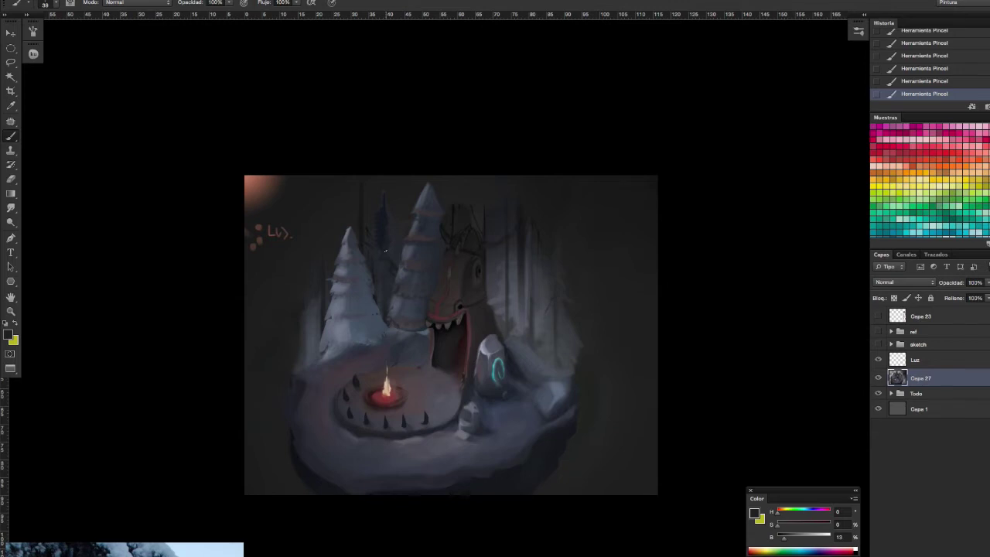
{"action": "left_click", "coordinate": [398, 296], "text": "alt"}
{"action": "left_click_drag", "start_coordinate": [391, 325], "coordinate": [416, 329]}
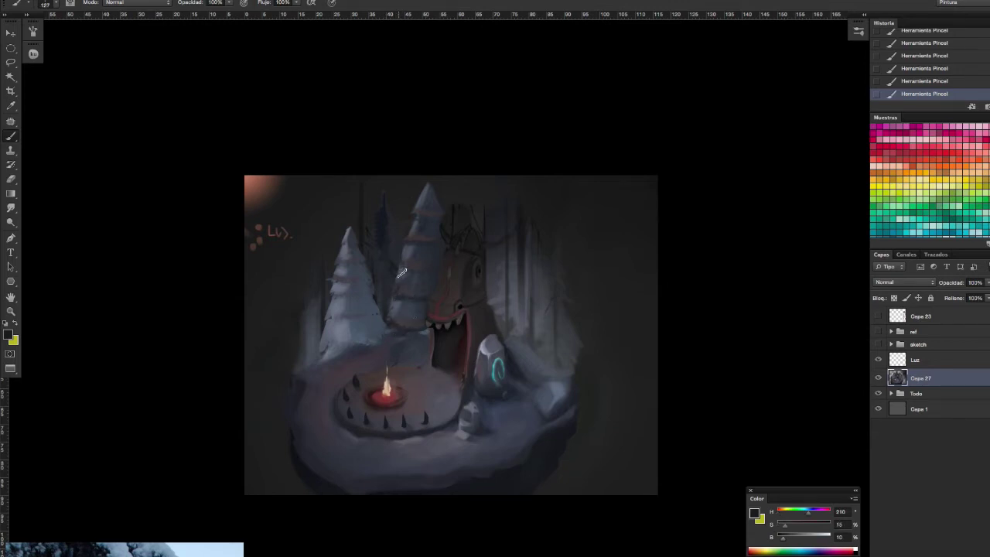
- Shrink the brush and pick a near-black blue paint colour
{"action": "scroll", "coordinate": [428, 276], "scroll_direction": "down", "scroll_amount": 3}
{"action": "scroll", "coordinate": [338, 261], "scroll_direction": "up", "scroll_amount": 2}
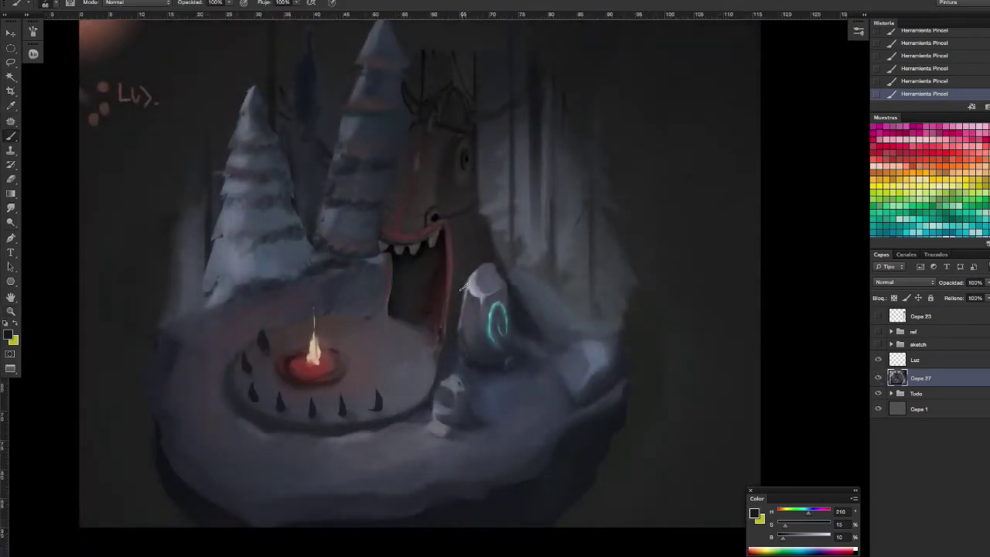
{"action": "key", "text": "F5"}
{"action": "key", "text": "F5"}
{"action": "key", "text": "bracketleft"}
{"action": "key", "text": "bracketleft"}
{"action": "key", "text": "bracketleft"}
{"action": "left_click", "coordinate": [474, 297], "text": "alt"}
{"action": "key", "text": "XF86AudioLowerVolume"}
{"action": "key", "text": "super+Tab"}
- Sample several grey-blue tones from the snowy ground as paint colour
{"action": "left_click", "coordinate": [436, 435], "text": "alt"}
{"action": "left_click", "coordinate": [491, 366], "text": "alt"}
{"action": "key", "text": "F5"}
{"action": "key", "text": "F5"}
{"action": "left_click", "coordinate": [550, 390], "text": "alt"}
{"action": "left_click", "coordinate": [566, 385], "text": "alt"}
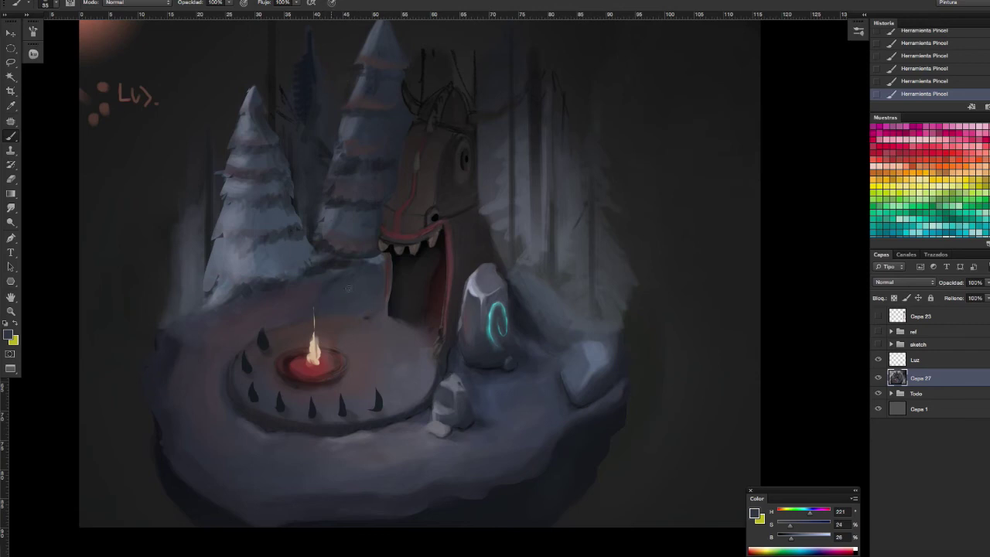
{"action": "left_click", "coordinate": [464, 467], "text": "alt"}
- Paint light strokes along the platform's lower rim, resampling ground blues
{"action": "left_click_drag", "start_coordinate": [372, 431], "coordinate": [303, 448]}
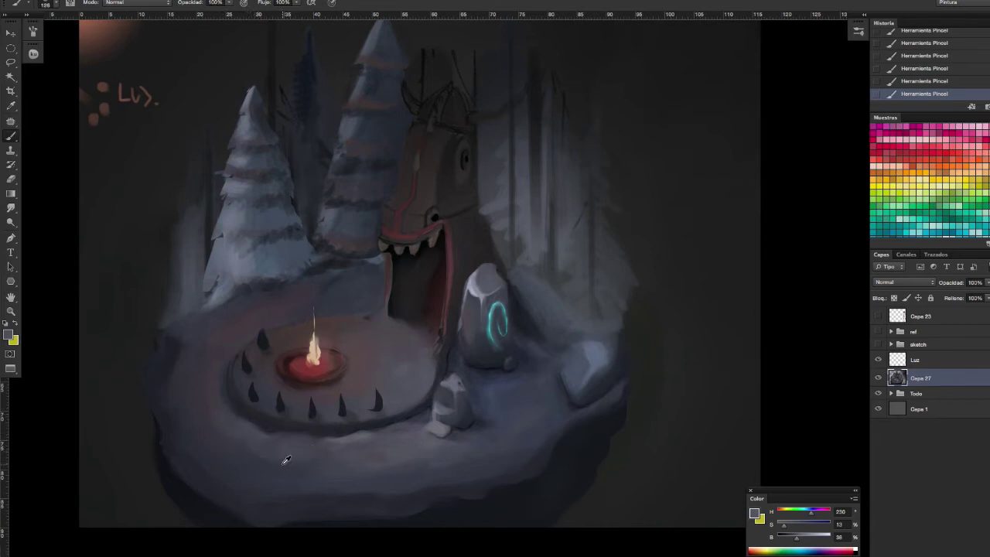
{"action": "left_click", "coordinate": [271, 436], "text": "alt"}
{"action": "left_click", "coordinate": [225, 451], "text": "alt"}
{"action": "key", "text": "ctrl+minus"}
- Apply a free transform to the painting layer and return to the Brush
{"action": "key", "text": "v"}
{"action": "key", "text": "ctrl+t"}
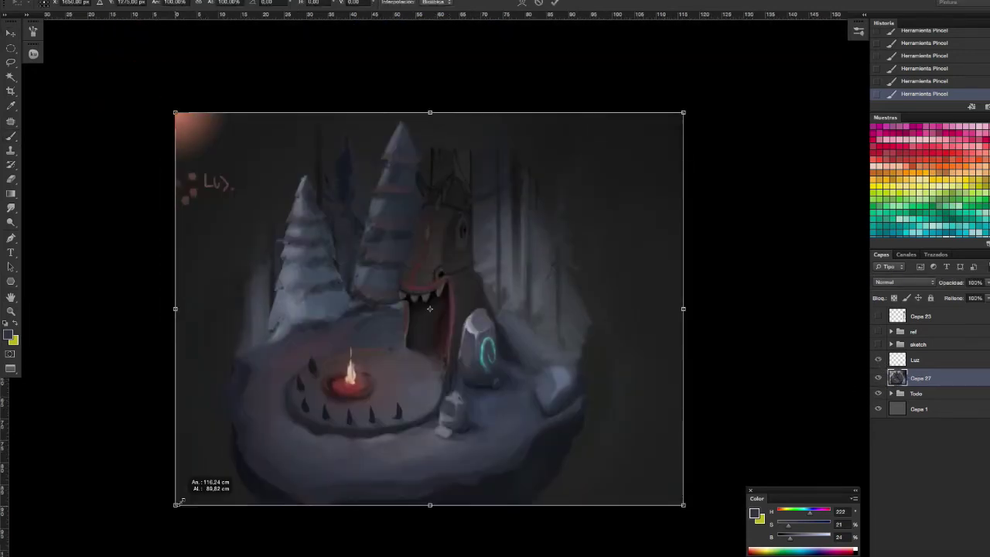
{"action": "key", "text": "Return"}
{"action": "key", "text": "b"}
{"action": "key", "text": "v"}
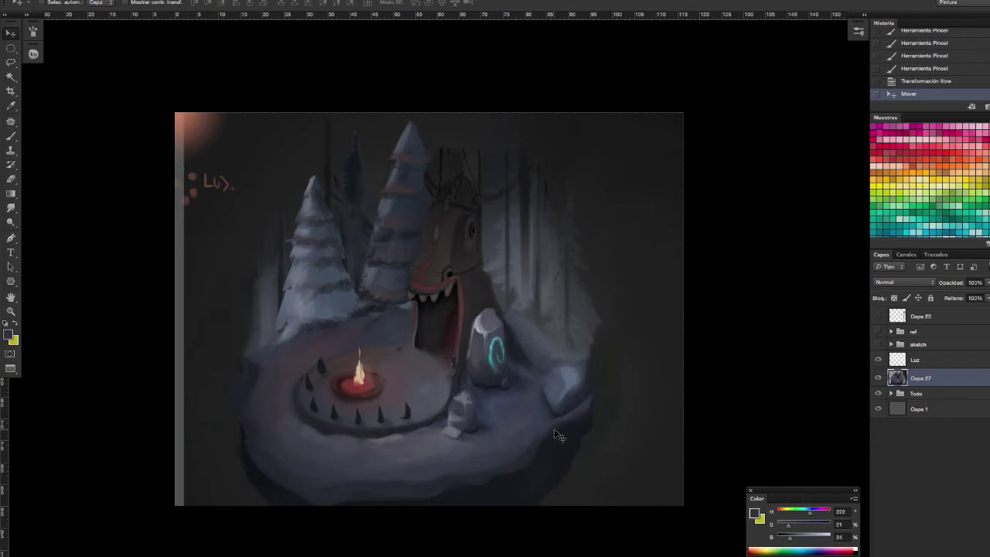
- Paint a dark stroke near the right rock with a progressively smaller brush
{"action": "left_click", "coordinate": [439, 443]}
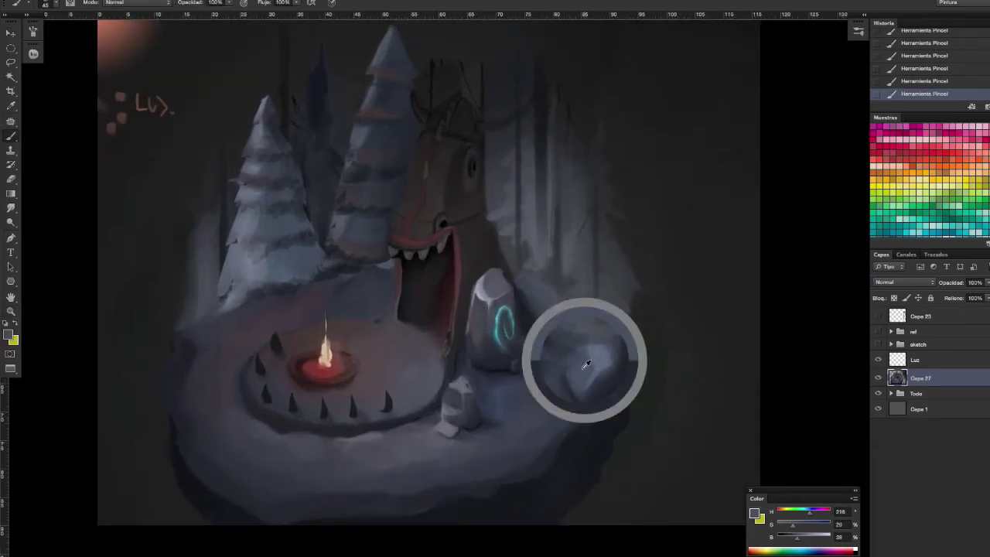
{"action": "left_click_drag", "start_coordinate": [634, 391], "coordinate": [583, 407]}
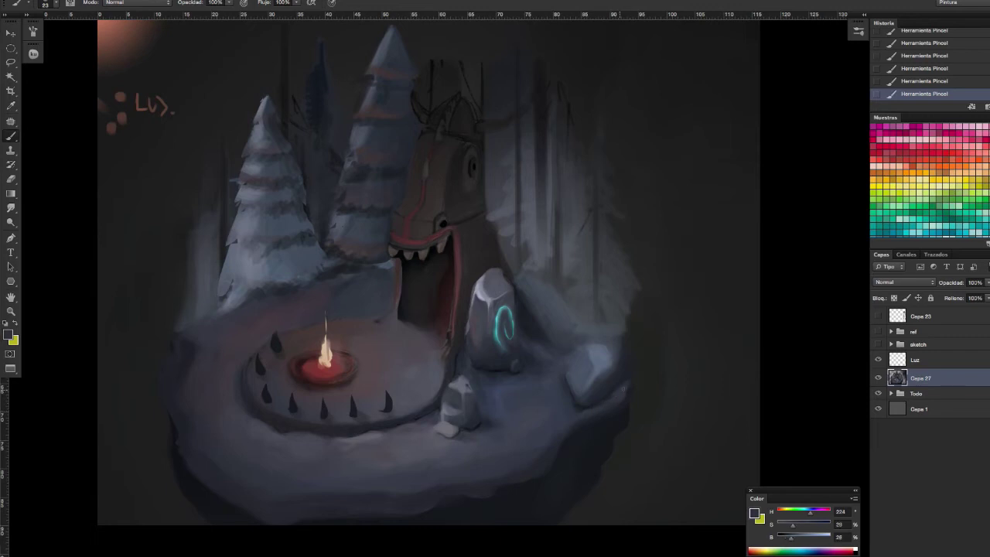
{"action": "key", "text": "bracketleft"}
{"action": "key", "text": "bracketleft"}
{"action": "left_click", "coordinate": [207, 326], "text": "alt"}
{"action": "left_click", "coordinate": [264, 169], "text": "alt"}
{"action": "key", "text": "bracketleft"}
{"action": "key", "text": "bracketleft"}
{"action": "key", "text": "bracketleft"}
- Sample rune stone, mouth and ground colours while resizing the brush for detail
{"action": "left_click", "coordinate": [405, 420], "text": "alt"}
{"action": "scroll", "coordinate": [466, 256], "scroll_direction": "down", "scroll_amount": 2}
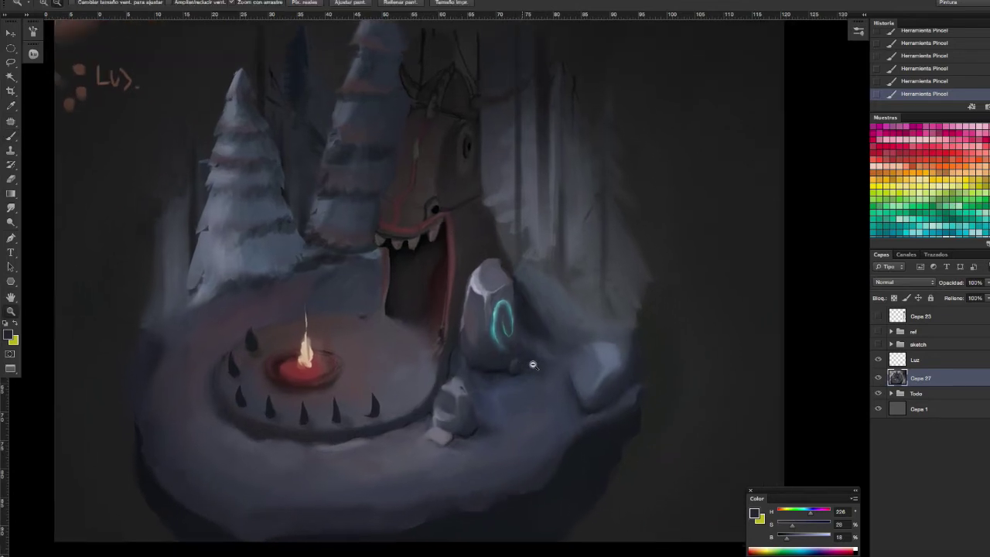
{"action": "scroll", "coordinate": [479, 266], "scroll_direction": "up", "scroll_amount": 3}
{"action": "left_click_drag", "start_coordinate": [503, 284], "coordinate": [507, 294]}
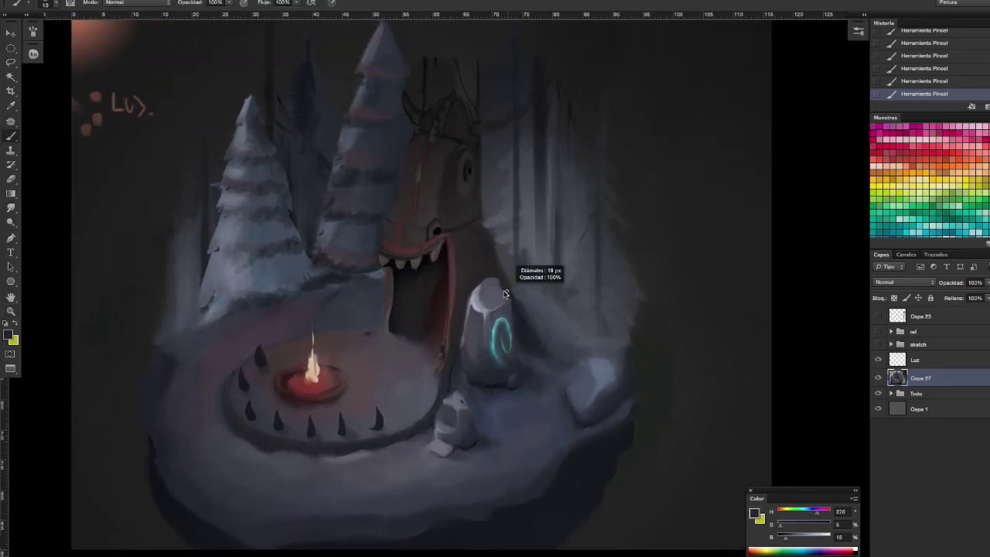
{"action": "left_click", "coordinate": [496, 287], "text": "alt"}
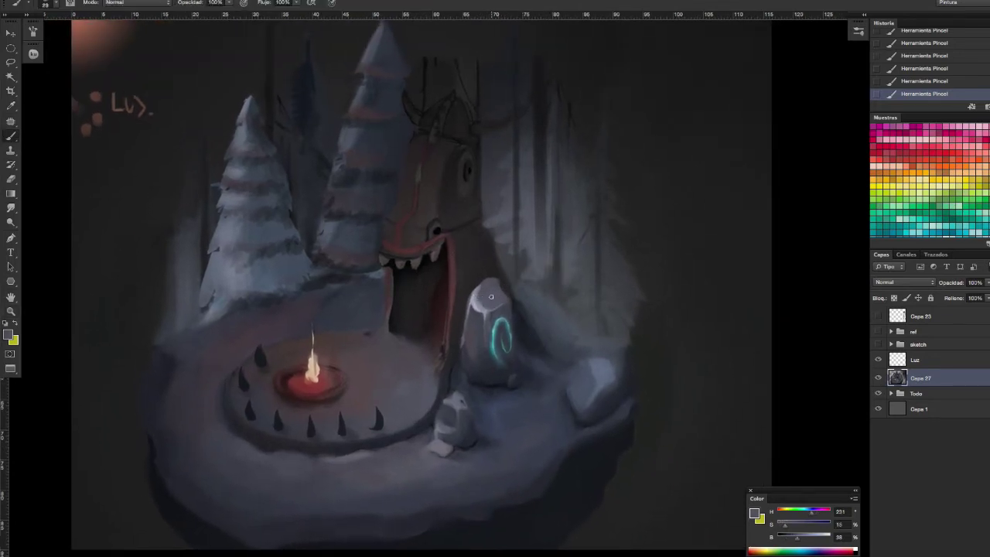
{"action": "left_click", "coordinate": [459, 284], "text": "alt"}
{"action": "left_click_drag", "start_coordinate": [436, 368], "coordinate": [439, 364]}
{"action": "left_click", "coordinate": [439, 364], "text": "alt"}
{"action": "left_click", "coordinate": [361, 299], "text": "alt"}
- Duplicate the left snowy pine, flip it to the right side, and paste it onto its own layer
{"action": "key", "text": "l"}
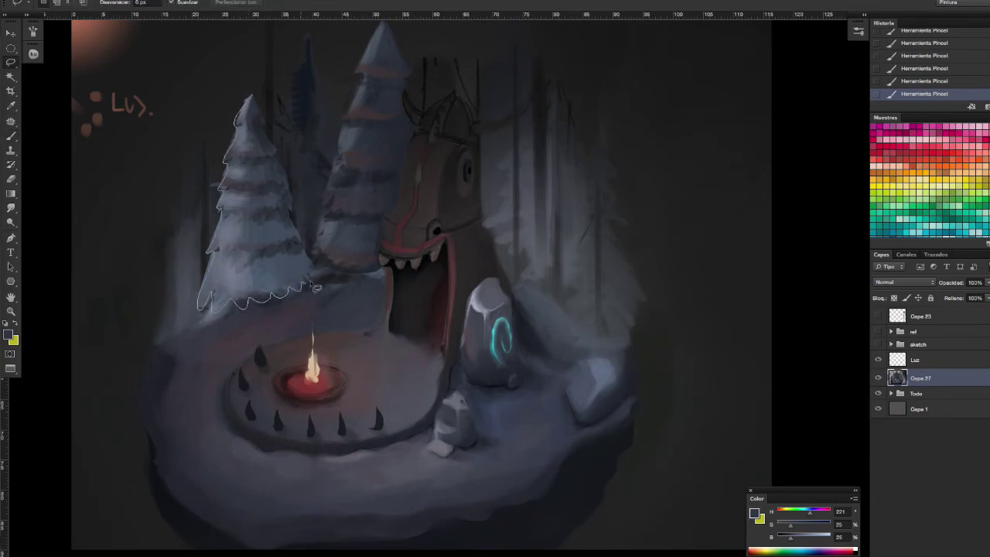
{"action": "left_click_drag", "start_coordinate": [271, 131], "coordinate": [251, 97]}
{"action": "key", "text": "ctrl+alt+t"}
{"action": "left_click_drag", "start_coordinate": [356, 240], "coordinate": [591, 273]}
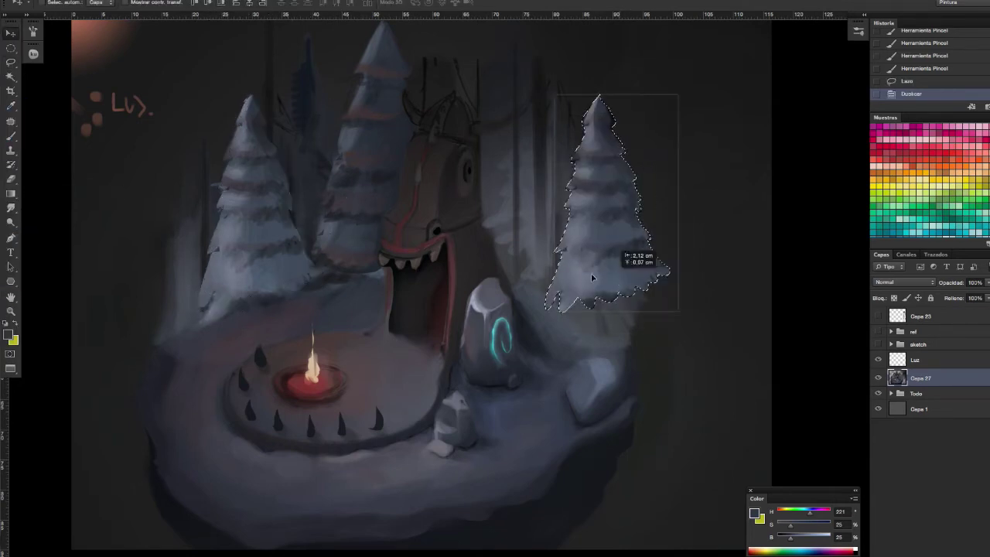
{"action": "key", "text": "Return"}
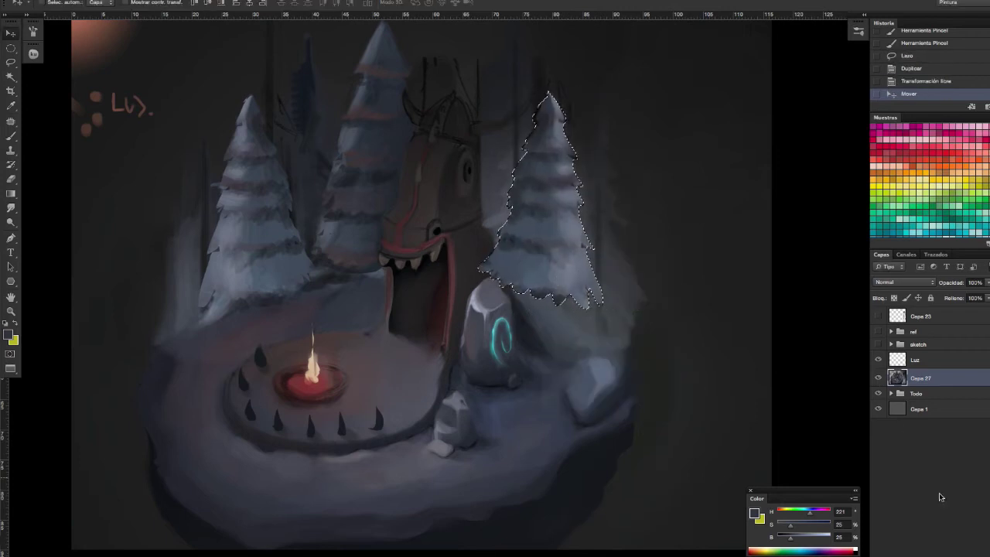
{"action": "key", "text": "ctrl+x"}
{"action": "key", "text": "ctrl+v"}
- Position the tree layer above the painting and lighten it with Curves
{"action": "left_click_drag", "start_coordinate": [533, 256], "coordinate": [557, 147]}
{"action": "left_click_drag", "start_coordinate": [920, 381], "coordinate": [920, 399]}
{"action": "left_click_drag", "start_coordinate": [658, 255], "coordinate": [670, 223]}
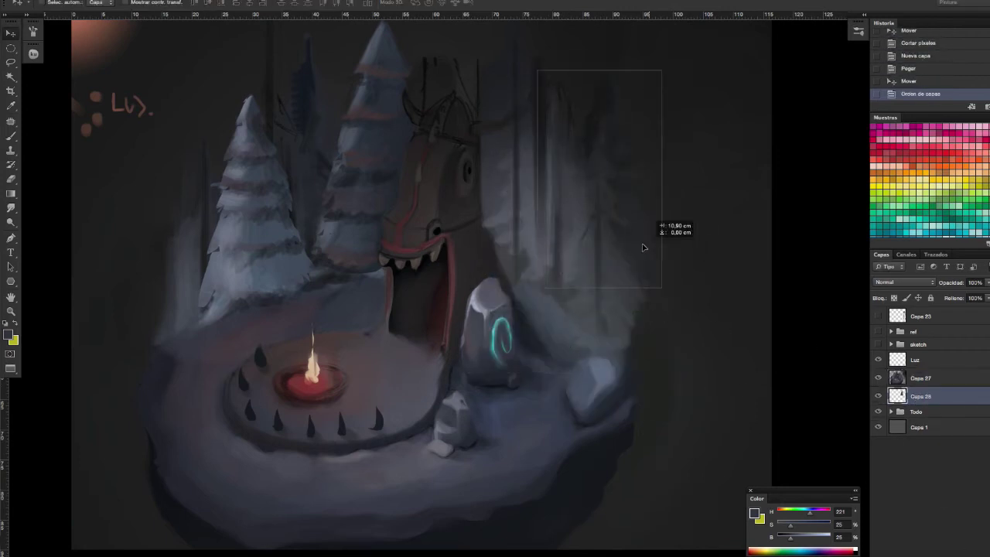
{"action": "key", "text": "ctrl+0"}
{"action": "left_click_drag", "start_coordinate": [897, 390], "coordinate": [897, 374]}
{"action": "left_click", "coordinate": [904, 282]}
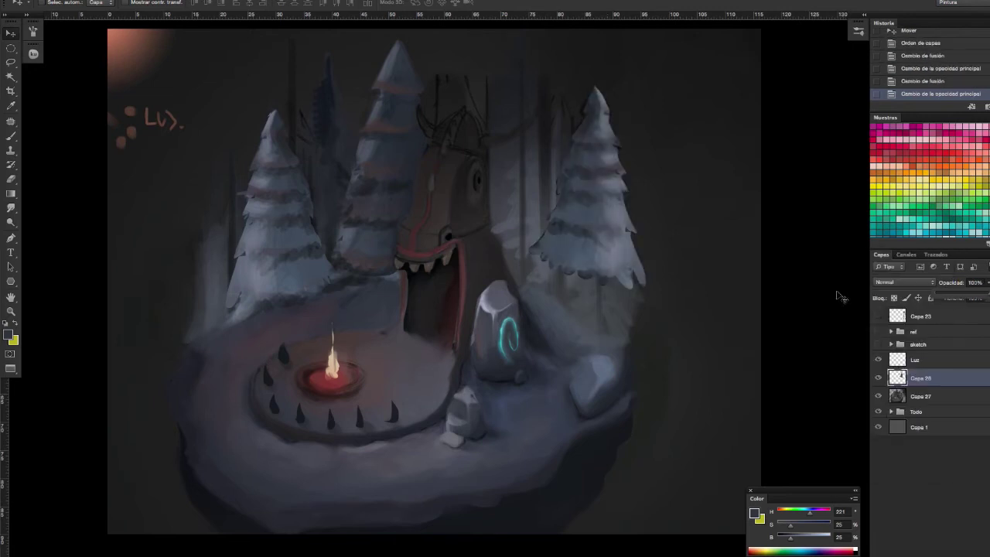
{"action": "key", "text": "ctrl+m"}
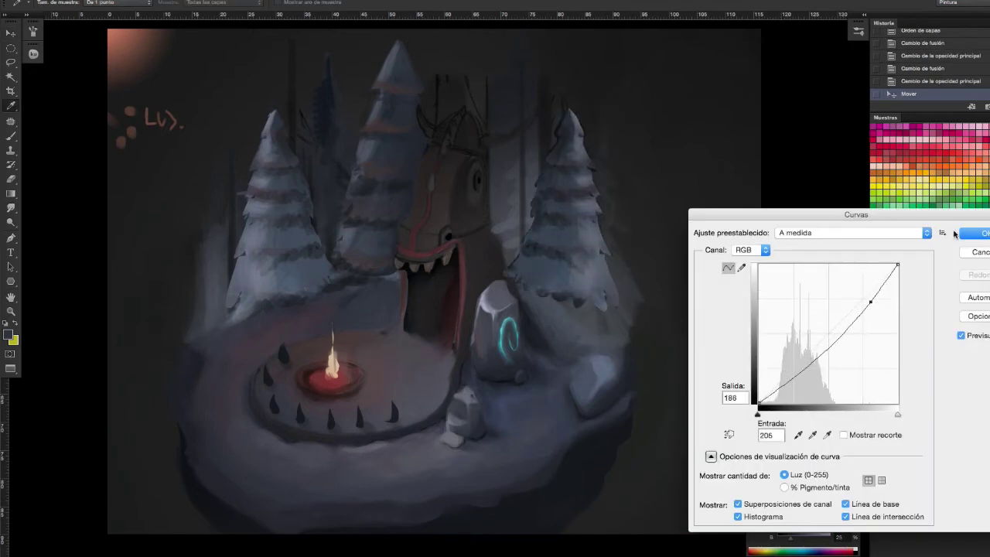
{"action": "key", "text": "Return"}
- Tilt the right tree about 4 degrees and make a second copy
{"action": "key", "text": "ctrl+t"}
{"action": "left_click_drag", "start_coordinate": [634, 356], "coordinate": [601, 309]}
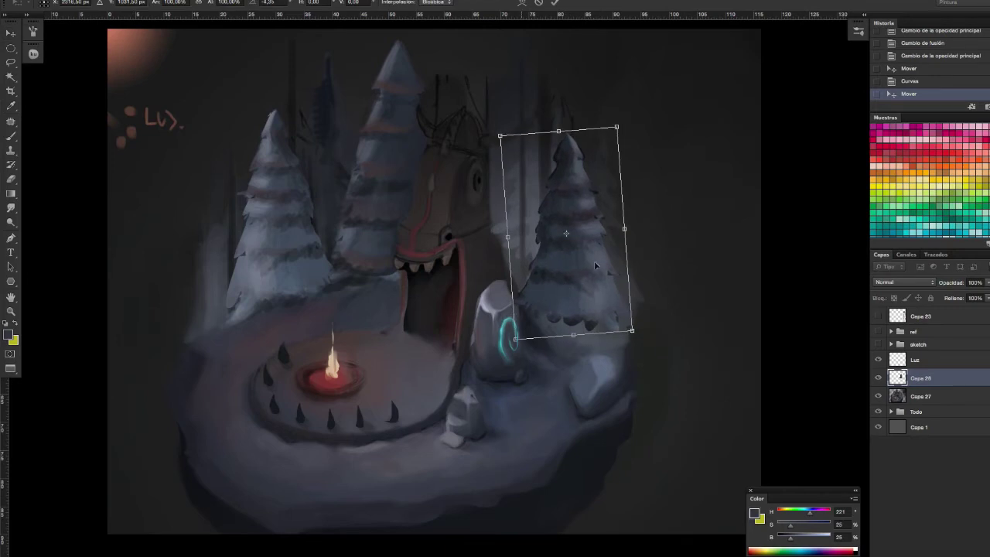
{"action": "key", "text": "Return"}
{"action": "left_click_drag", "start_coordinate": [897, 378], "coordinate": [894, 396]}
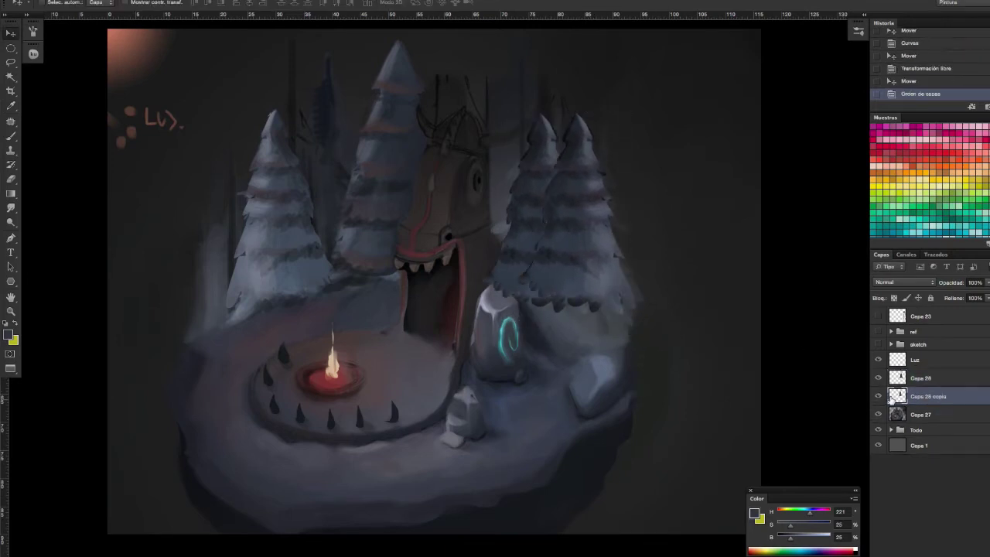
{"action": "left_click_drag", "start_coordinate": [561, 232], "coordinate": [541, 182]}
- Resize and place the second tree copy, keep 100% opacity, and erase its rough edges
{"action": "key", "text": "ctrl+t"}
{"action": "key", "text": "ctrl+minus"}
{"action": "mouse_move", "coordinate": [608, 67]}
{"action": "left_mouse_down"}
{"action": "mouse_move", "coordinate": [607, 117]}
{"action": "mouse_move", "coordinate": [501, 299]}
{"action": "left_mouse_up"}
{"action": "left_click_drag", "start_coordinate": [464, 348], "coordinate": [480, 319]}
{"action": "key", "text": "Return"}
{"action": "left_click_drag", "start_coordinate": [987, 282], "coordinate": [984, 296]}
{"action": "left_click", "coordinate": [903, 283]}
{"action": "mouse_move", "coordinate": [456, 328]}
{"action": "left_mouse_down"}
{"action": "mouse_move", "coordinate": [442, 363]}
{"action": "mouse_move", "coordinate": [469, 353]}
{"action": "mouse_move", "coordinate": [499, 317]}
{"action": "mouse_move", "coordinate": [522, 379]}
{"action": "left_mouse_up"}
{"action": "key", "text": "e"}
{"action": "scroll", "coordinate": [662, 320], "scroll_direction": "up", "scroll_amount": 1}
- Make Capa 27 the active layer for painting with the Brush
{"action": "key", "text": "v"}
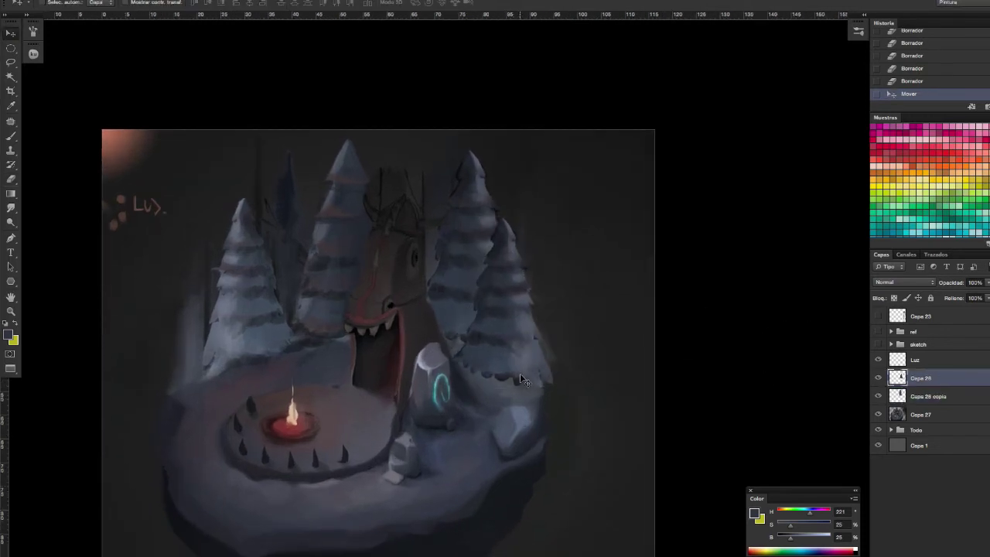
{"action": "scroll", "coordinate": [531, 346], "scroll_direction": "down", "scroll_amount": 2}
{"action": "scroll", "coordinate": [530, 347], "scroll_direction": "up", "scroll_amount": 1}
{"action": "left_click", "coordinate": [899, 415]}
{"action": "key", "text": "b"}
{"action": "scroll", "coordinate": [451, 287], "scroll_direction": "up", "scroll_amount": 1}
- Lasso the right rock and repaint it inside the selection
{"action": "key", "text": "l"}
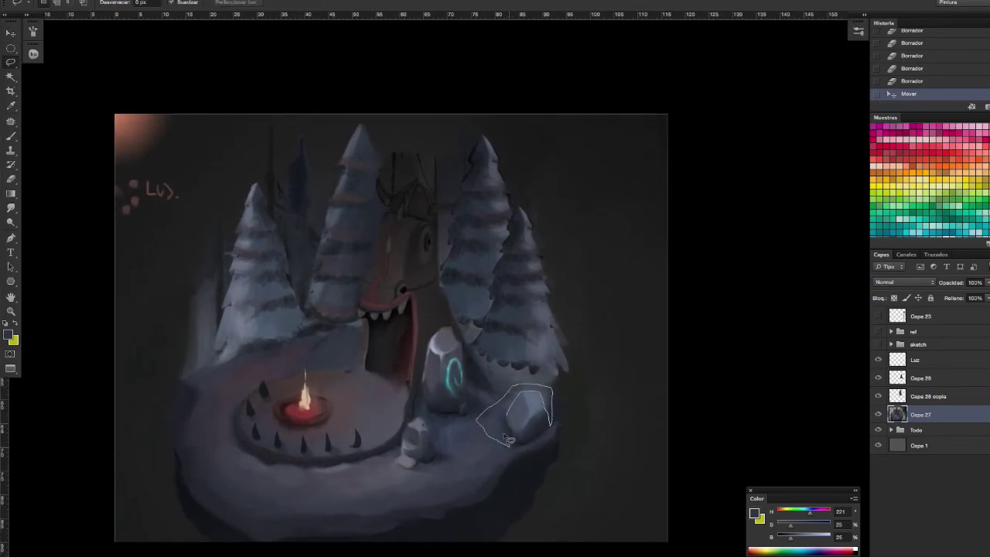
{"action": "left_click_drag", "start_coordinate": [508, 439], "coordinate": [507, 441]}
{"action": "key", "text": "b"}
{"action": "scroll", "coordinate": [495, 342], "scroll_direction": "up", "scroll_amount": 1}
{"action": "mouse_move", "coordinate": [518, 393]}
{"action": "left_mouse_down"}
{"action": "mouse_move", "coordinate": [541, 417]}
{"action": "mouse_move", "coordinate": [526, 434]}
{"action": "left_mouse_up"}
{"action": "key", "text": "ctrl+d"}
{"action": "left_click_drag", "start_coordinate": [457, 405], "coordinate": [474, 406]}
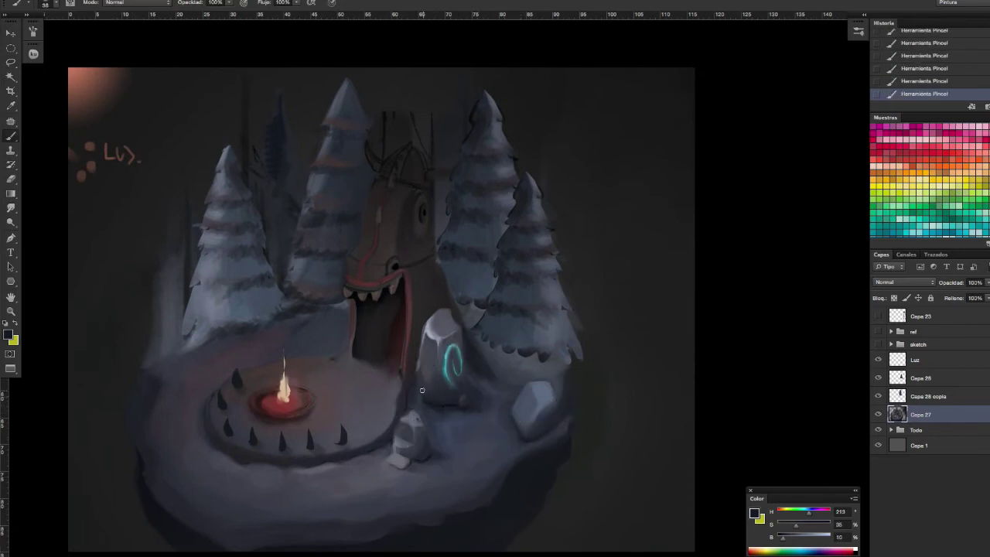
- Darken the edge between the cave and right tree, then sample blue-greys
{"action": "key", "text": "l"}
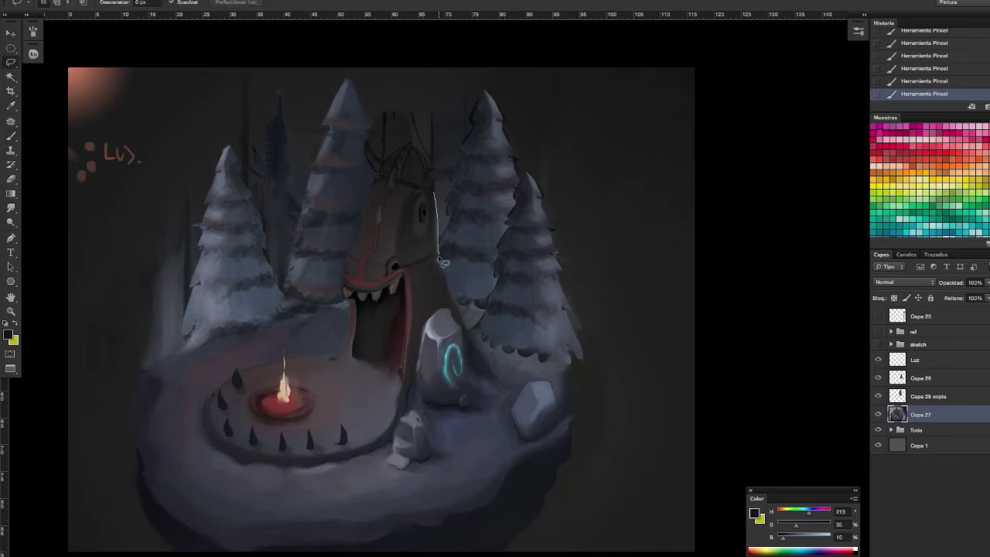
{"action": "left_click_drag", "start_coordinate": [410, 245], "coordinate": [430, 195]}
{"action": "key", "text": "b"}
{"action": "left_click", "coordinate": [420, 247], "text": "alt"}
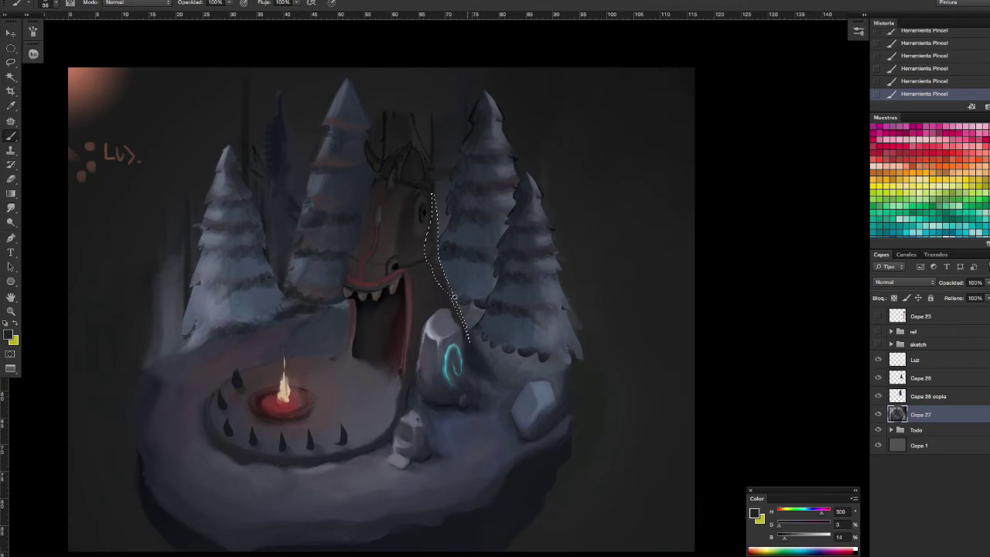
{"action": "key", "text": "ctrl+d"}
{"action": "left_click", "coordinate": [444, 280], "text": "alt"}
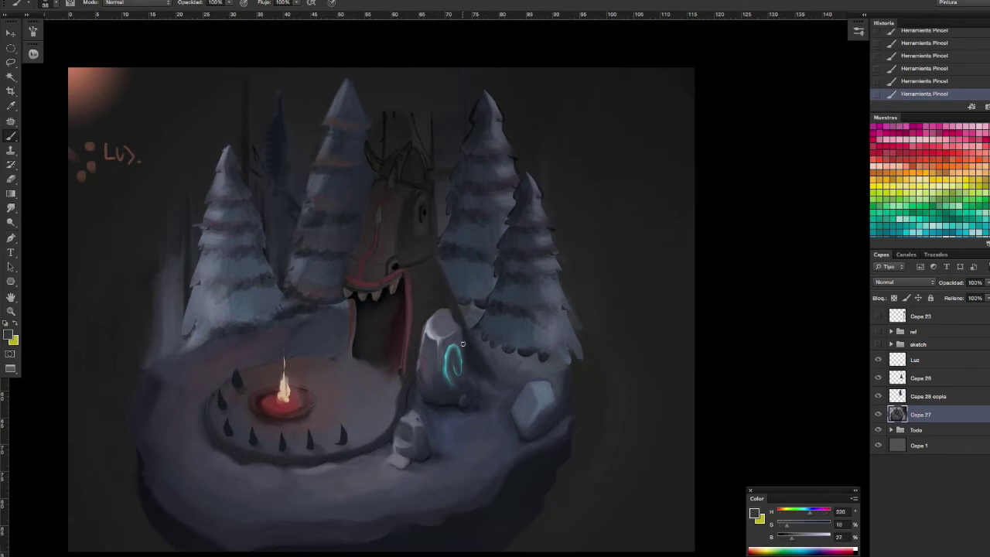
{"action": "left_click", "coordinate": [473, 348], "text": "alt"}
- Shade the right tree's base with dark and lighter blue-greys
{"action": "key", "text": "bracketleft"}
{"action": "left_click_drag", "start_coordinate": [534, 361], "coordinate": [550, 385]}
{"action": "left_click", "coordinate": [517, 353], "text": "alt"}
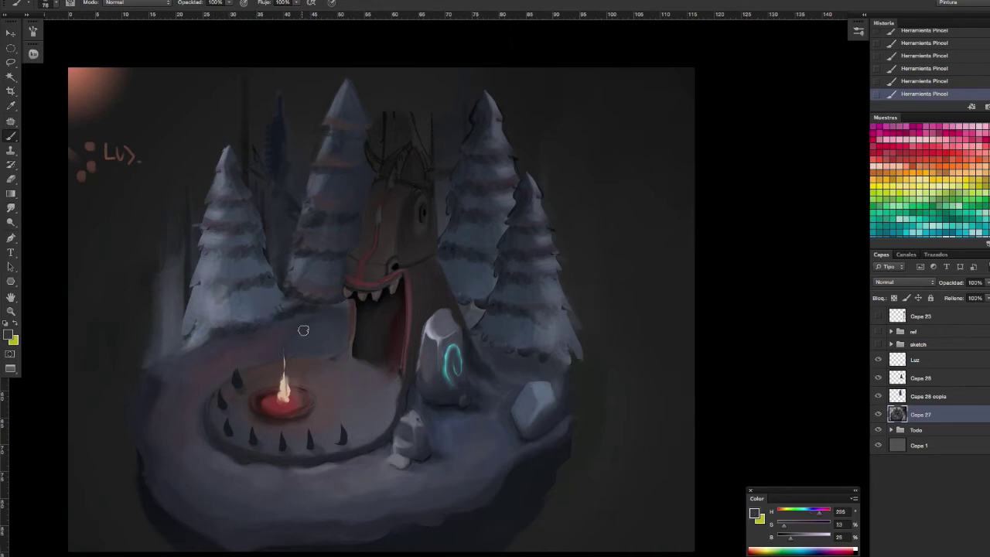
{"action": "scroll", "coordinate": [449, 309], "scroll_direction": "left", "scroll_amount": 2}
{"action": "left_click", "coordinate": [455, 347], "text": "alt"}
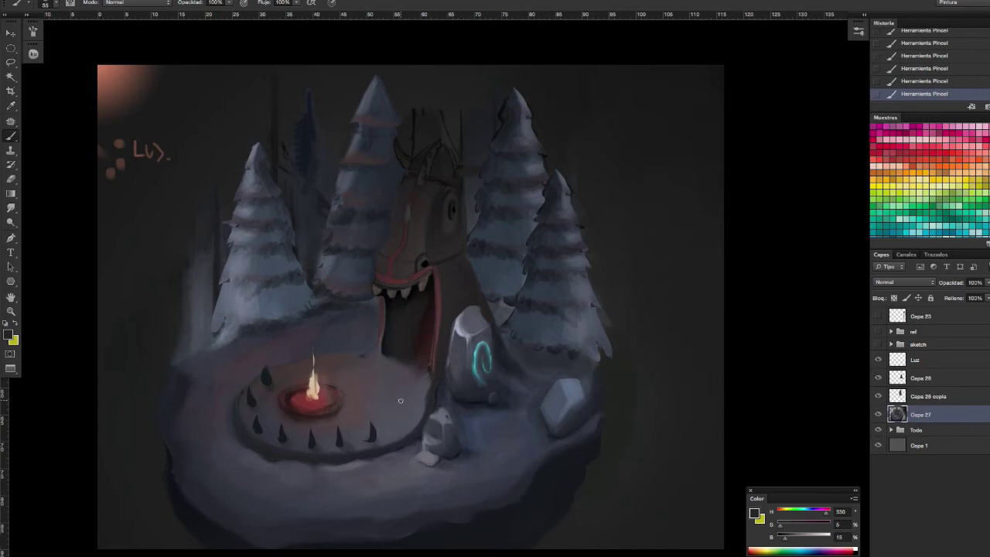
{"action": "scroll", "coordinate": [516, 352], "scroll_direction": "up", "scroll_amount": 2}
{"action": "left_click", "coordinate": [461, 308], "text": "alt"}
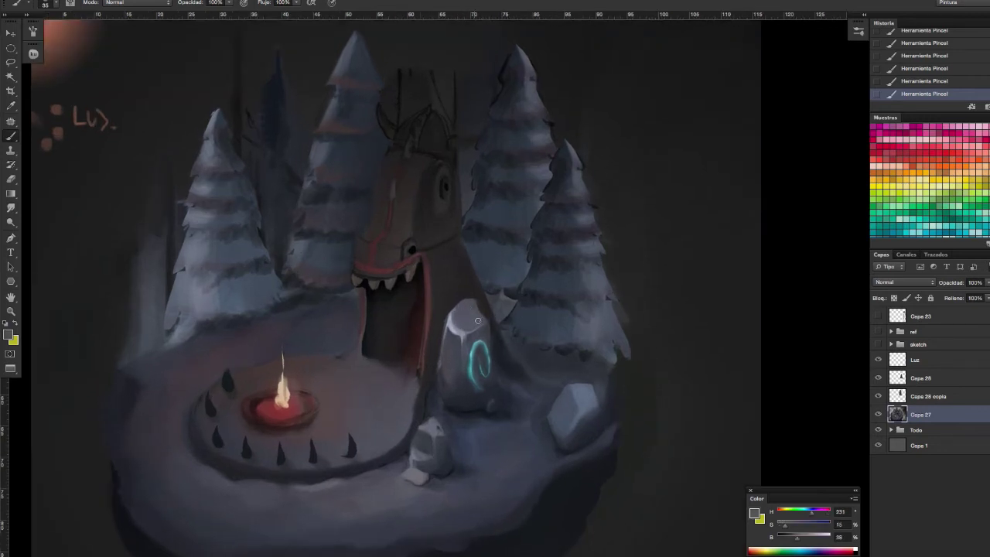
{"action": "left_click", "coordinate": [461, 337], "text": "alt"}
- Merge the tree copies and main painting into one layer, Capa 28
{"action": "key", "text": "bracketright"}
{"action": "key", "text": "bracketright"}
{"action": "key", "text": "bracketright"}
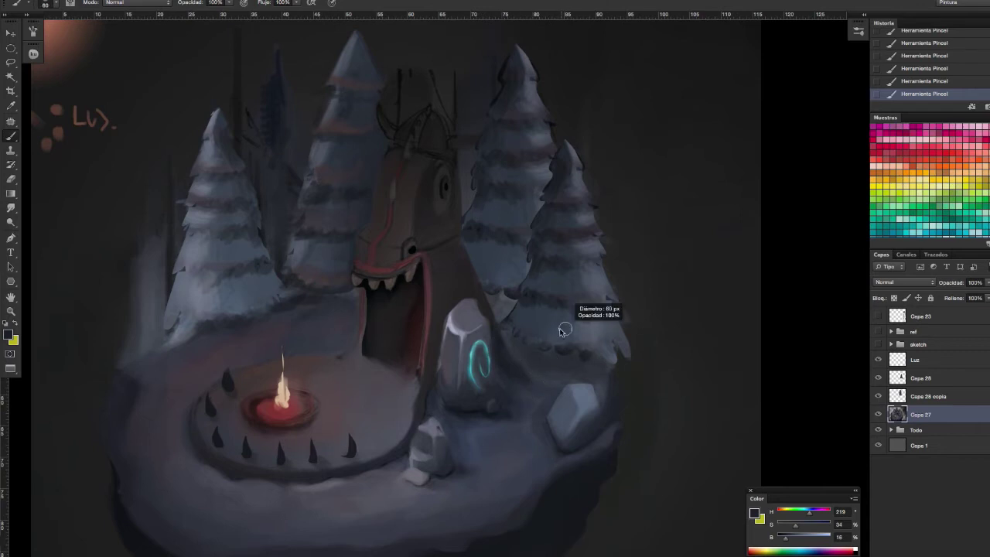
{"action": "left_click", "coordinate": [521, 308], "text": "alt"}
{"action": "left_click", "coordinate": [903, 379], "text": "shift"}
{"action": "key", "text": "ctrl+e"}
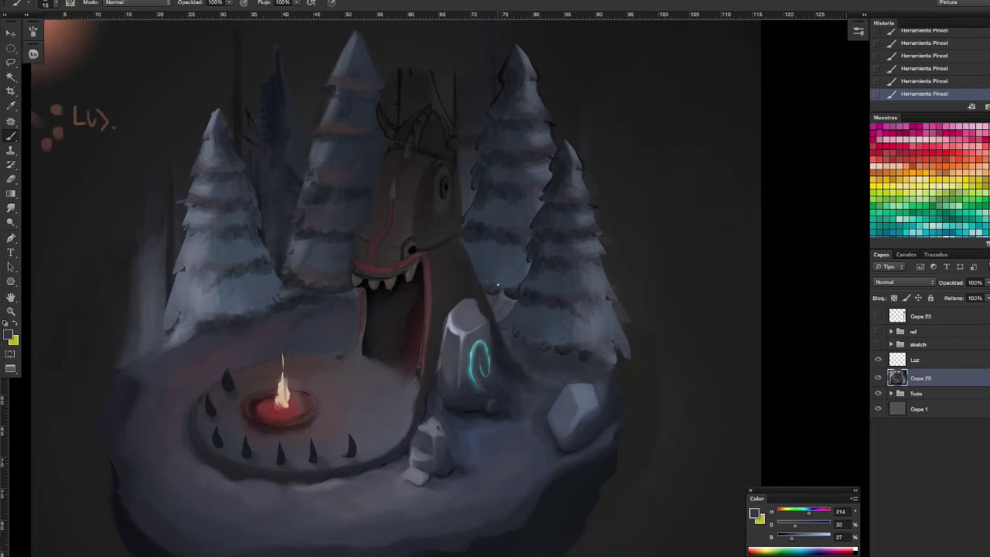
- Fill a lassoed area near the rock and trees with a sampled very dark colour
{"action": "left_click", "coordinate": [444, 325], "text": "alt"}
{"action": "key", "text": "l"}
{"action": "left_click_drag", "start_coordinate": [439, 342], "coordinate": [449, 270]}
{"action": "key", "text": "alt+BackSpace"}
{"action": "key", "text": "ctrl+d"}
{"action": "key", "text": "b"}
- Zoom out to see the whole painting
{"action": "key", "text": "l"}
{"action": "key", "text": "z"}
{"action": "left_click", "coordinate": [688, 383], "text": "alt"}
{"action": "left_click", "coordinate": [878, 409], "text": "alt"}
- Paint strokes in sampled colours near the lower right of the painting
{"action": "key", "text": "b"}
{"action": "left_click", "coordinate": [657, 371], "text": "alt"}
{"action": "left_click_drag", "start_coordinate": [649, 433], "coordinate": [665, 464]}
{"action": "left_click", "coordinate": [656, 381]}
{"action": "left_click", "coordinate": [693, 323], "text": "alt"}
{"action": "left_click", "coordinate": [662, 449]}
{"action": "left_click", "coordinate": [686, 416], "text": "alt"}
{"action": "left_click", "coordinate": [651, 460]}
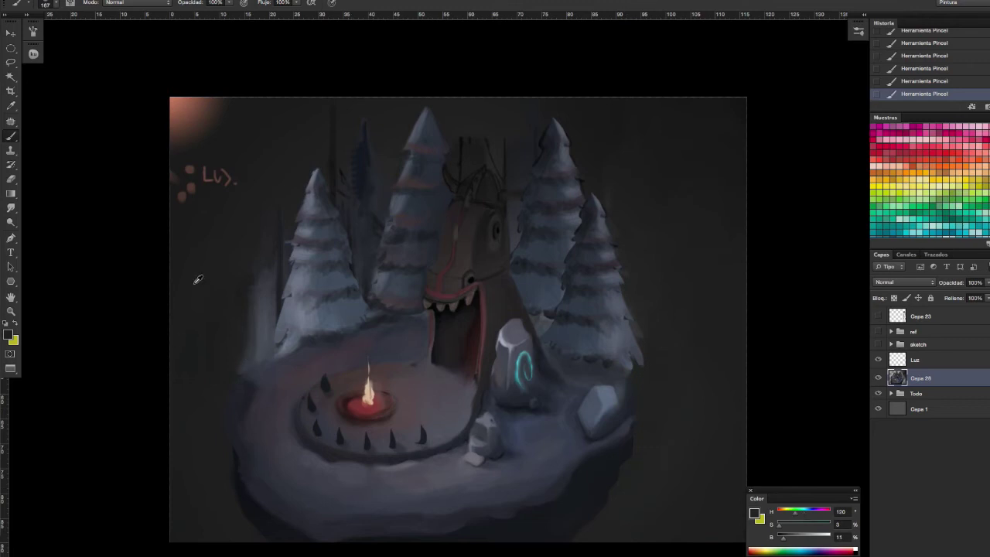
- Darken the light stripe left of the tree and hide the Luz layer's glow and text
{"action": "left_click", "coordinate": [228, 280], "text": "alt"}
{"action": "left_click_drag", "start_coordinate": [259, 263], "coordinate": [251, 340]}
{"action": "left_click_drag", "start_coordinate": [254, 287], "coordinate": [255, 348]}
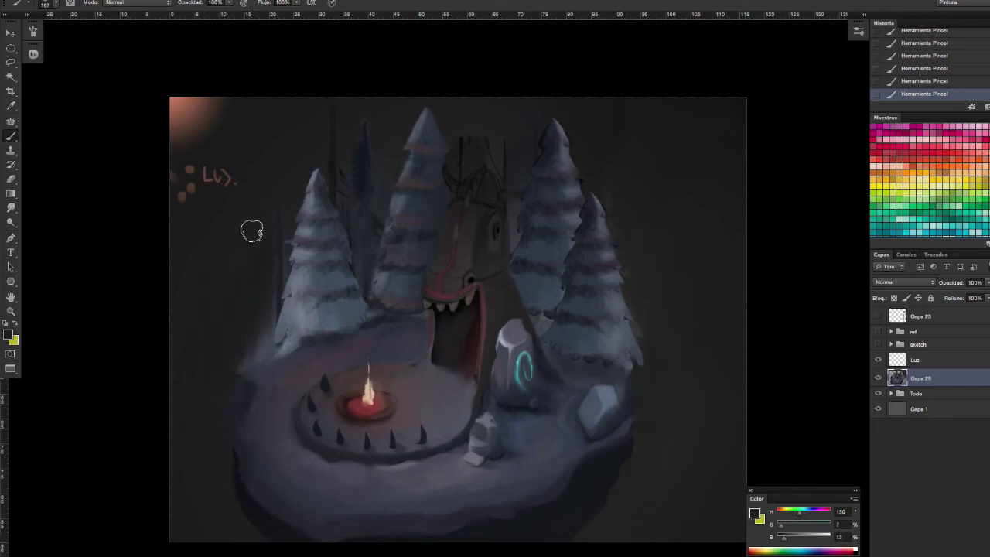
{"action": "left_click", "coordinate": [878, 359]}
{"action": "left_click", "coordinate": [229, 234], "text": "alt"}
- Set the brush to about size 88 and sample dark and bluish tones
{"action": "left_click", "coordinate": [602, 130], "text": "alt"}
{"action": "key", "text": "bracketright"}
{"action": "key", "text": "bracketright"}
{"action": "key", "text": "bracketright"}
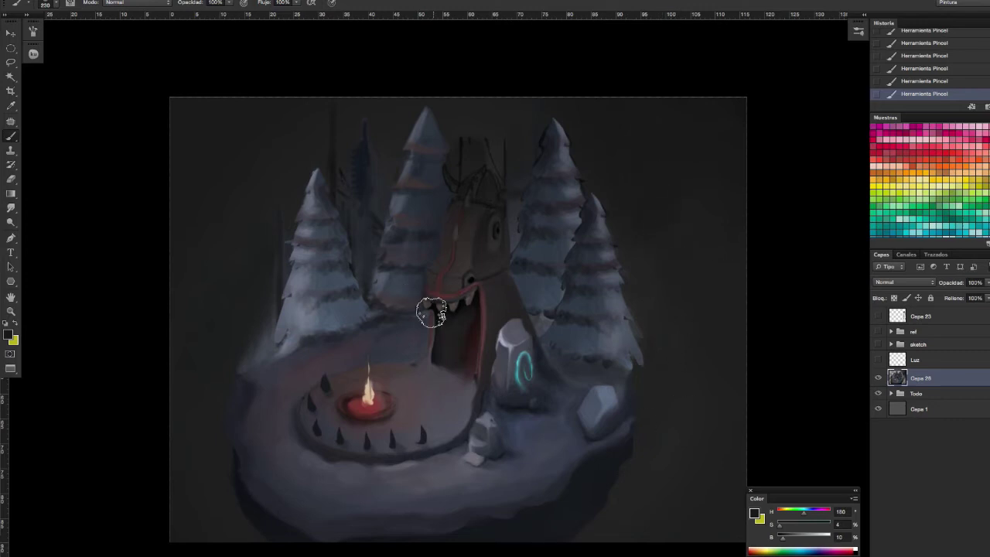
{"action": "left_click_drag", "start_coordinate": [570, 420], "coordinate": [564, 448]}
{"action": "left_click", "coordinate": [550, 478], "text": "alt"}
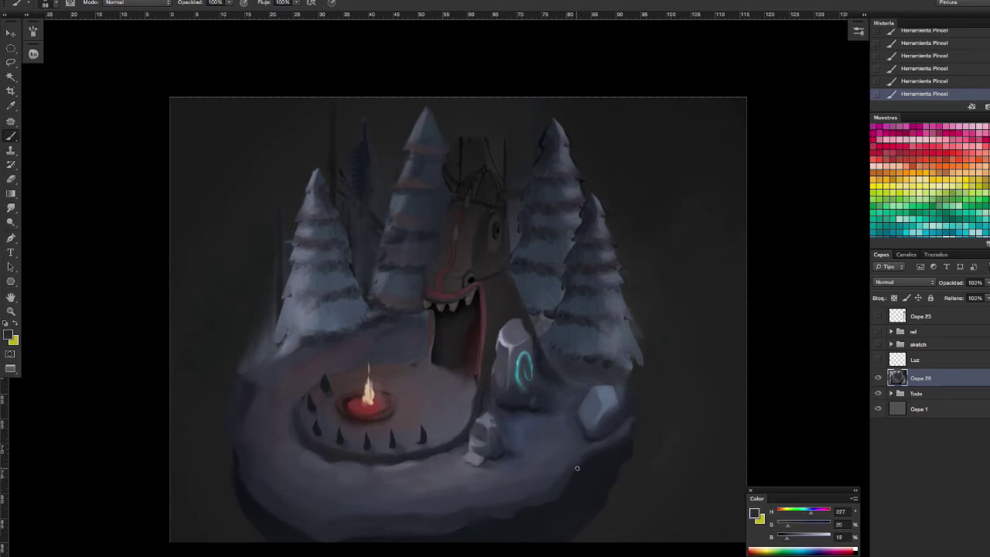
{"action": "left_click", "coordinate": [584, 422], "text": "alt"}
{"action": "left_click", "coordinate": [592, 413], "text": "alt"}
- Paint lighter blue-grey snow inside a freehand selection and show the Luz layer again
{"action": "key", "text": "l"}
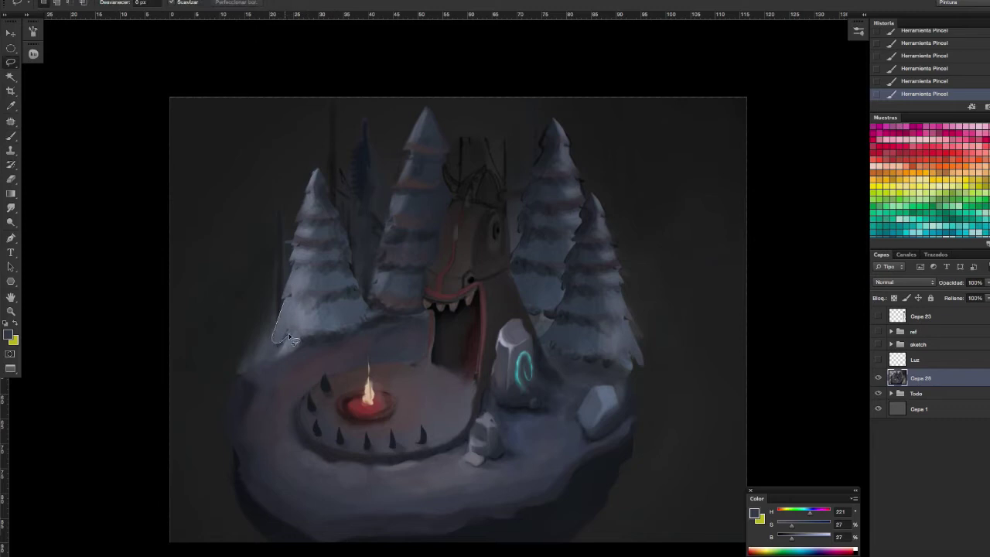
{"action": "key", "text": "b"}
{"action": "left_click", "coordinate": [371, 301], "text": "alt"}
{"action": "mouse_move", "coordinate": [402, 304]}
{"action": "left_mouse_down"}
{"action": "mouse_move", "coordinate": [309, 321]}
{"action": "mouse_move", "coordinate": [368, 308]}
{"action": "left_mouse_up"}
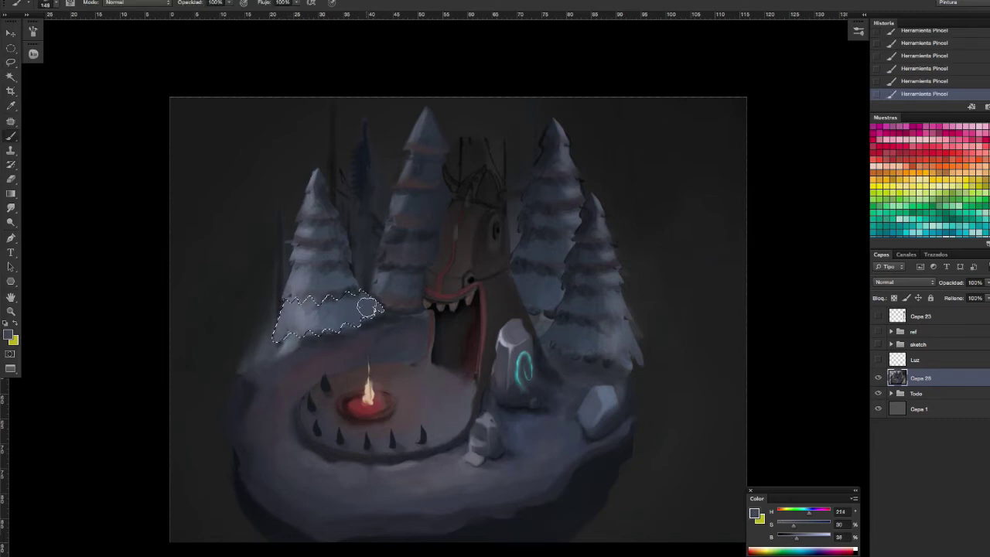
{"action": "left_click", "coordinate": [878, 359]}
{"action": "left_click", "coordinate": [369, 303], "text": "alt"}
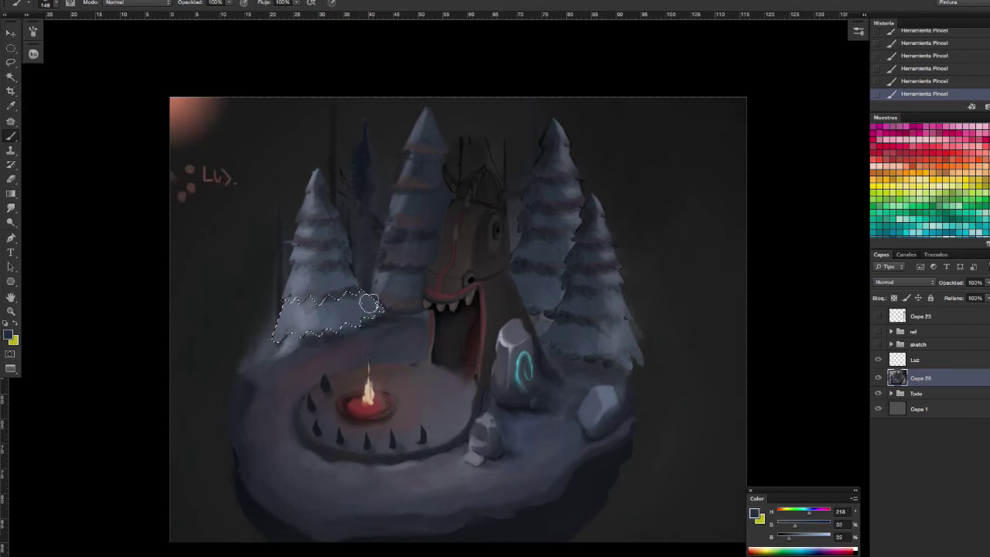
{"action": "mouse_move", "coordinate": [370, 303]}
{"action": "left_mouse_down"}
{"action": "mouse_move", "coordinate": [307, 292]}
{"action": "mouse_move", "coordinate": [309, 333]}
{"action": "mouse_move", "coordinate": [325, 302]}
{"action": "mouse_move", "coordinate": [371, 297]}
{"action": "mouse_move", "coordinate": [364, 302]}
{"action": "left_mouse_up"}
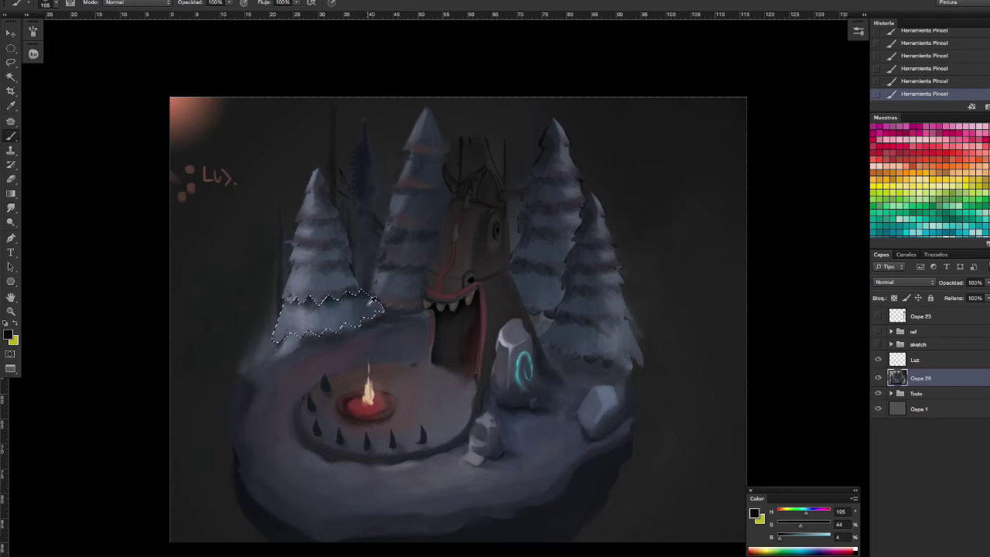
{"action": "left_click", "coordinate": [383, 305], "text": "alt"}
- Zoom in on the left tree and paint a dark blue stroke along its base
{"action": "key", "text": "z"}
{"action": "left_click", "coordinate": [318, 223]}
{"action": "key", "text": "b"}
{"action": "left_click", "coordinate": [267, 299], "text": "alt"}
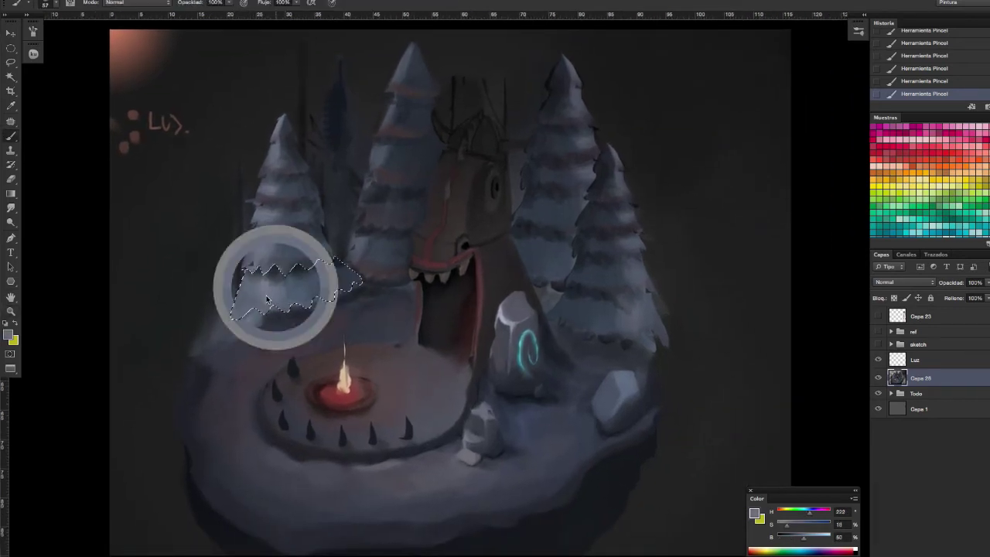
{"action": "key", "text": "ctrl+d"}
{"action": "left_click", "coordinate": [273, 311], "text": "alt"}
{"action": "left_click_drag", "start_coordinate": [232, 319], "coordinate": [239, 322]}
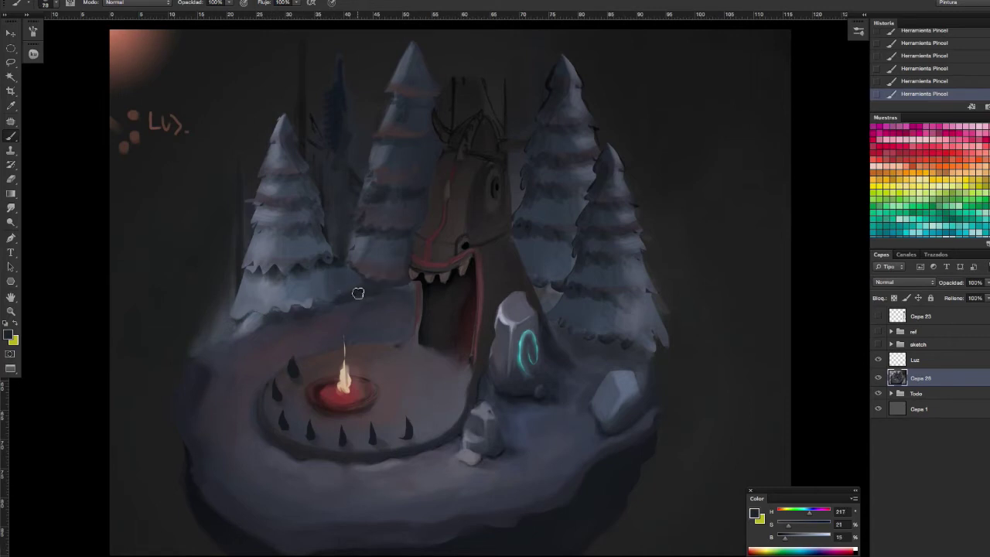
{"action": "key", "text": "F5"}
{"action": "key", "text": "F5"}
- Darken the lassoed base of the left tree with black gradients at 50% opacity
{"action": "key", "text": "l"}
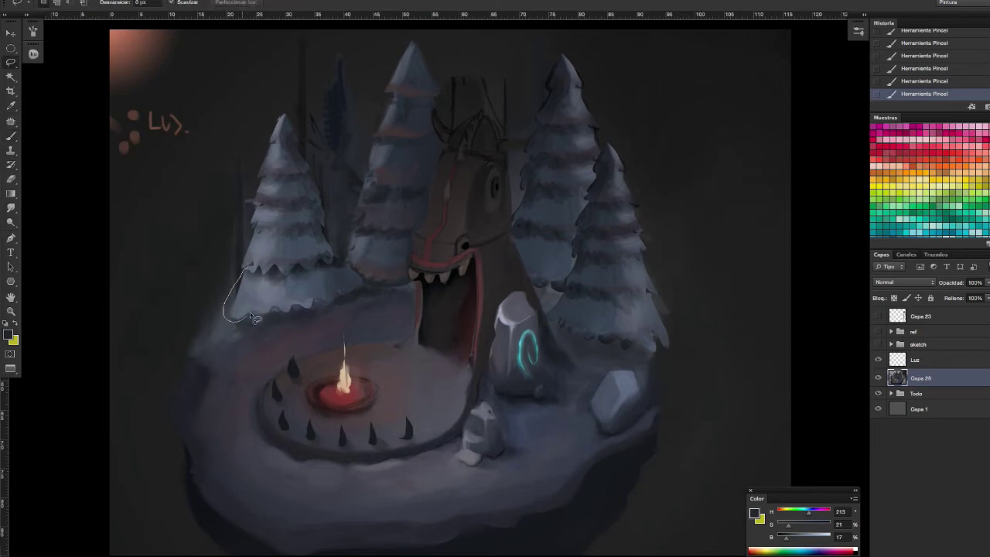
{"action": "left_click_drag", "start_coordinate": [375, 291], "coordinate": [224, 309]}
{"action": "key", "text": "g"}
{"action": "key", "text": "d"}
{"action": "left_click_drag", "start_coordinate": [255, 340], "coordinate": [243, 294]}
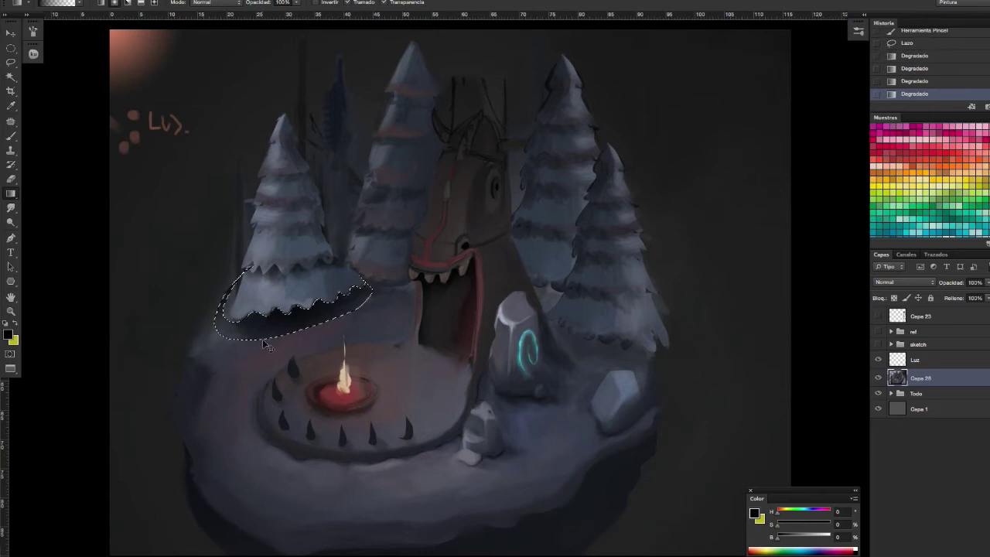
{"action": "key", "text": "5"}
{"action": "left_click_drag", "start_coordinate": [262, 339], "coordinate": [256, 301]}
{"action": "scroll", "coordinate": [372, 324], "scroll_direction": "down", "scroll_amount": 3}
{"action": "scroll", "coordinate": [372, 324], "scroll_direction": "up", "scroll_amount": 2}
{"action": "key", "text": "ctrl+alt+z"}
{"action": "key", "text": "ctrl+alt+z"}
{"action": "scroll", "coordinate": [303, 246], "scroll_direction": "up", "scroll_amount": 2}
{"action": "left_click_drag", "start_coordinate": [278, 340], "coordinate": [270, 294]}
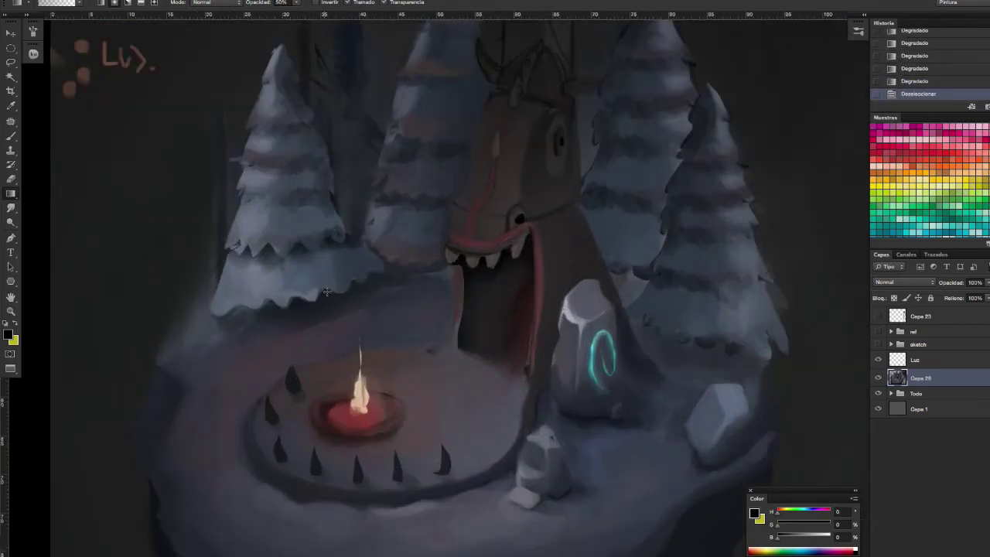
{"action": "key", "text": "ctrl+d"}
- Dab dark blue paint near the tree base and sample darker blue-grey tones
{"action": "scroll", "coordinate": [349, 335], "scroll_direction": "down", "scroll_amount": 3}
{"action": "key", "text": "b"}
{"action": "left_click", "coordinate": [349, 334], "text": "alt"}
{"action": "left_click_drag", "start_coordinate": [318, 340], "coordinate": [307, 328]}
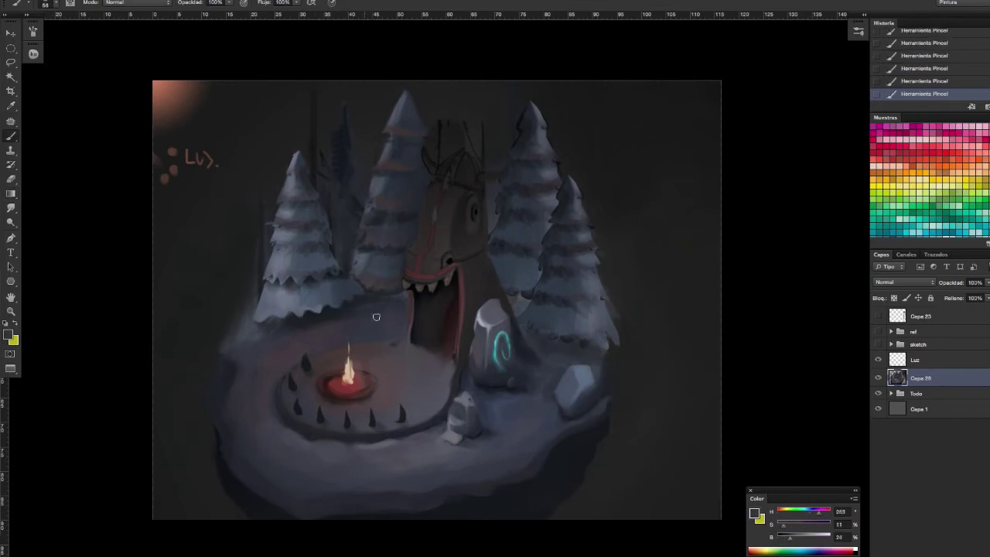
{"action": "left_click", "coordinate": [280, 330], "text": "alt"}
{"action": "left_click", "coordinate": [391, 325], "text": "alt"}
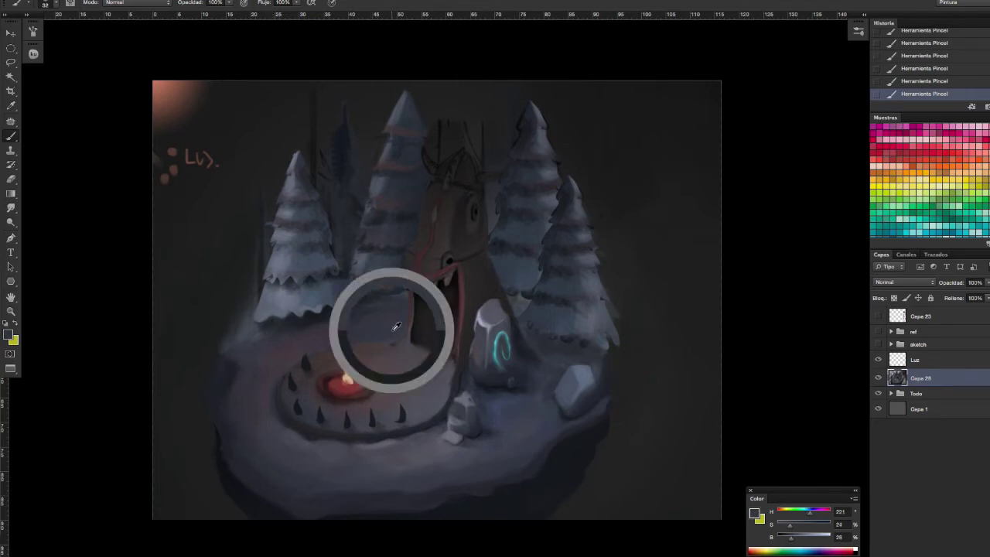
{"action": "left_click", "coordinate": [294, 298], "text": "ctrl"}
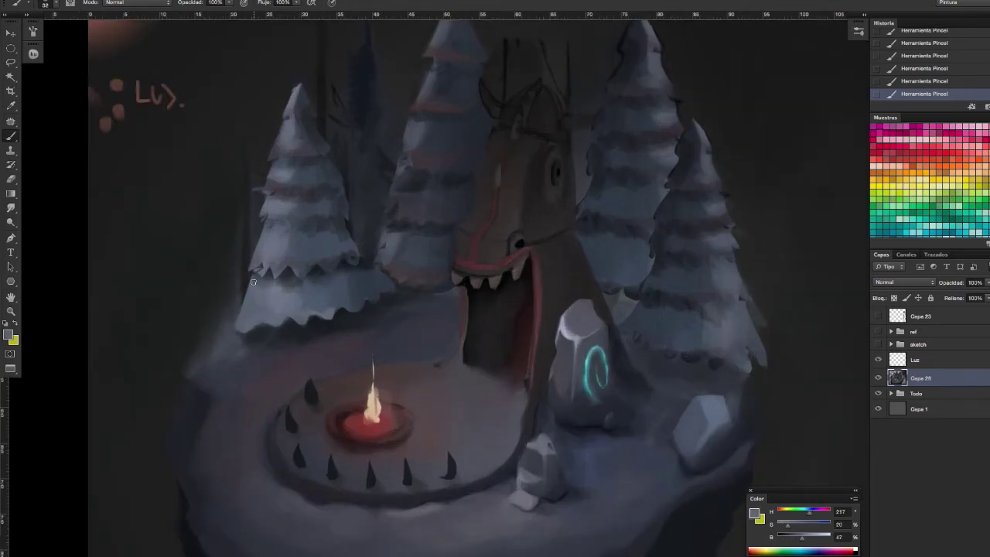
- Repaint the left tree's lower tier lighter with a scalloped edge inside a freehand selection
{"action": "key", "text": "l"}
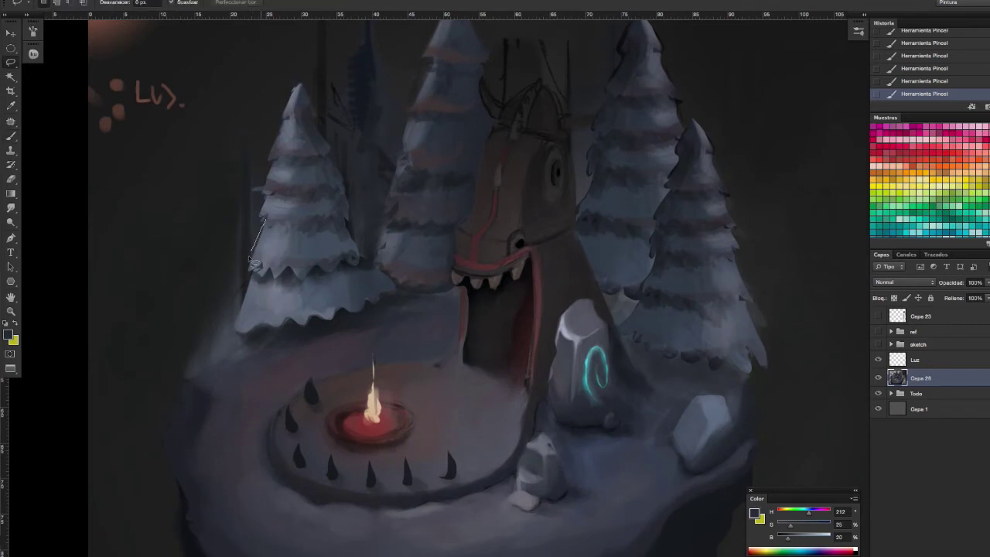
{"action": "left_click_drag", "start_coordinate": [344, 223], "coordinate": [345, 225]}
{"action": "key", "text": "b"}
{"action": "left_click_drag", "start_coordinate": [263, 265], "coordinate": [324, 270]}
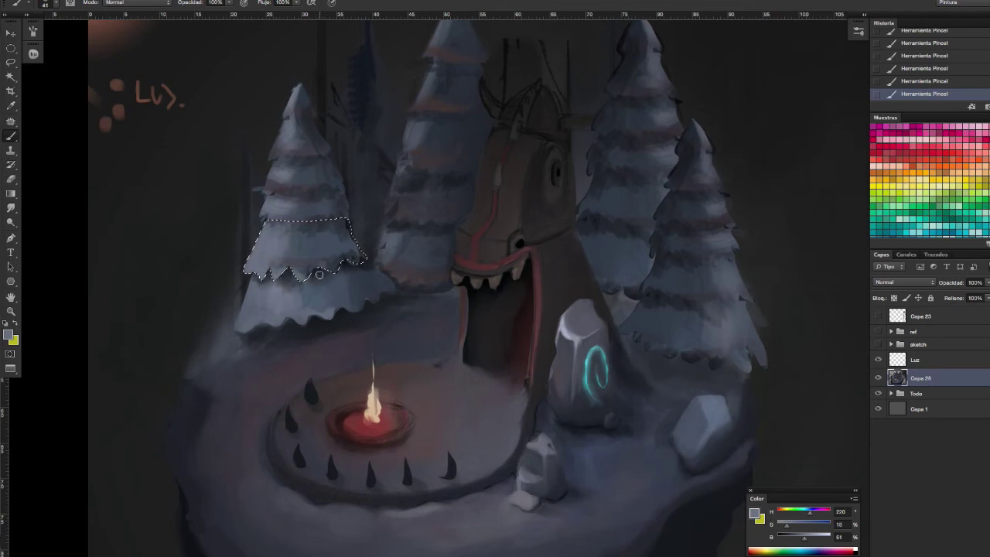
{"action": "scroll", "coordinate": [319, 273], "scroll_direction": "up", "scroll_amount": 3}
{"action": "left_click_drag", "start_coordinate": [209, 284], "coordinate": [417, 232]}
{"action": "mouse_move", "coordinate": [232, 271]}
{"action": "left_mouse_down"}
{"action": "mouse_move", "coordinate": [301, 287]}
{"action": "mouse_move", "coordinate": [372, 273]}
{"action": "mouse_move", "coordinate": [335, 199]}
{"action": "left_mouse_up"}
{"action": "left_click_drag", "start_coordinate": [363, 232], "coordinate": [433, 247]}
{"action": "mouse_move", "coordinate": [418, 162]}
{"action": "left_mouse_down"}
{"action": "mouse_move", "coordinate": [425, 214]}
{"action": "mouse_move", "coordinate": [448, 260]}
{"action": "left_mouse_up"}
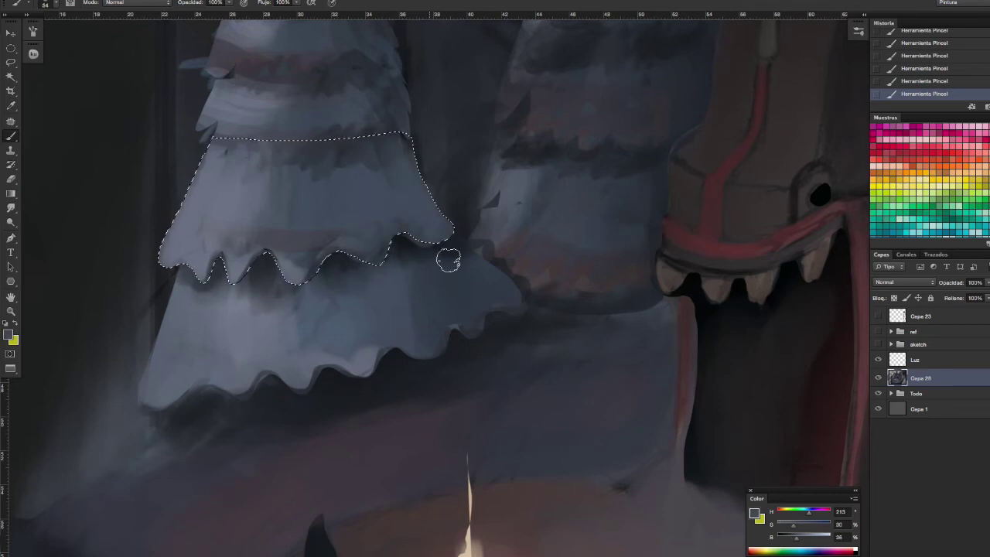
- Smooth the paint in the selected tree area, then deselect and hide the panels
{"action": "scroll", "coordinate": [389, 217], "scroll_direction": "down", "scroll_amount": 2}
{"action": "mouse_move", "coordinate": [359, 181]}
{"action": "left_mouse_down"}
{"action": "mouse_move", "coordinate": [371, 172]}
{"action": "mouse_move", "coordinate": [430, 232]}
{"action": "mouse_move", "coordinate": [271, 201]}
{"action": "left_mouse_up"}
{"action": "left_click", "coordinate": [304, 191], "text": "alt"}
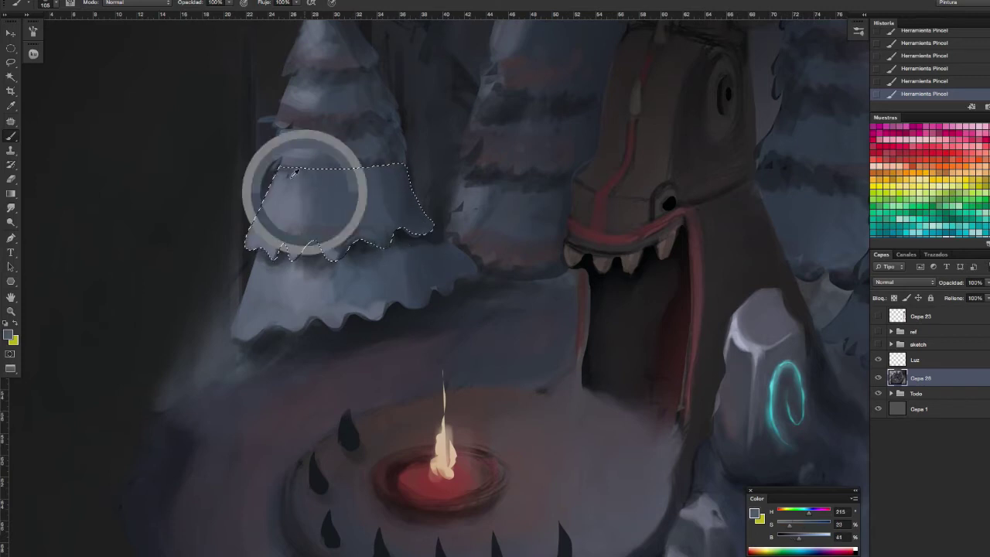
{"action": "scroll", "coordinate": [301, 257], "scroll_direction": "down", "scroll_amount": 3}
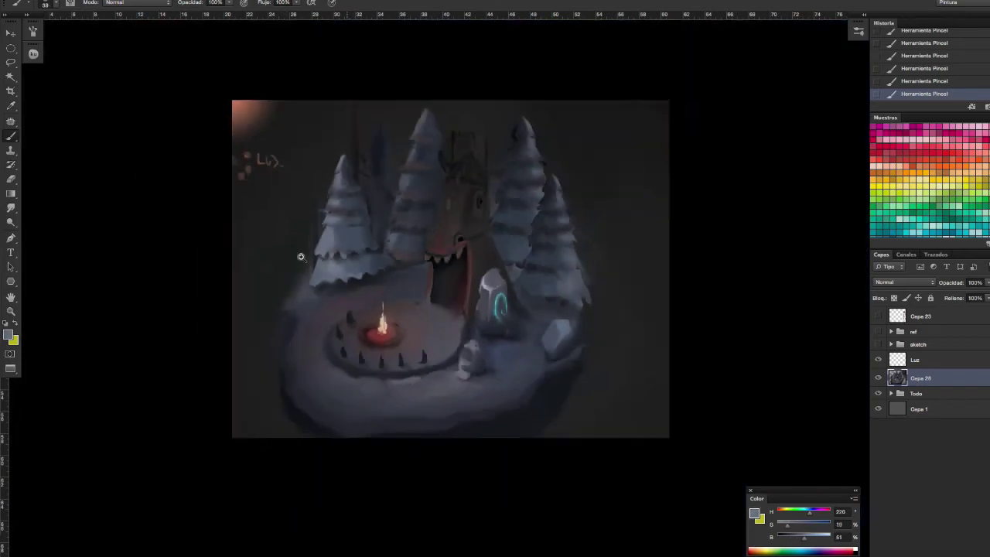
{"action": "scroll", "coordinate": [301, 257], "scroll_direction": "up", "scroll_amount": 5}
{"action": "key", "text": "ctrl+d"}
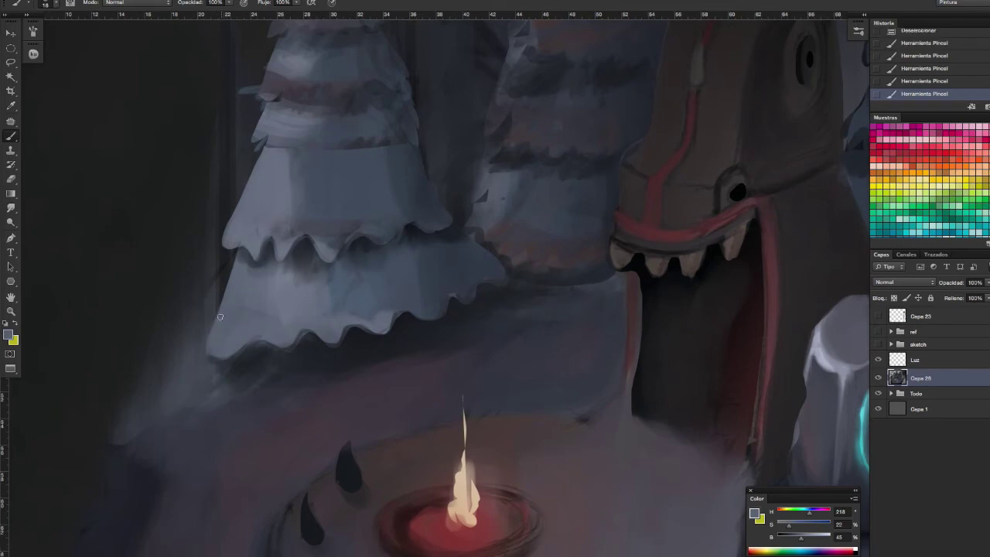
{"action": "key", "text": "Tab"}
- Sample slightly different greys and darker blues from the painting
{"action": "left_click", "coordinate": [289, 349], "text": "alt"}
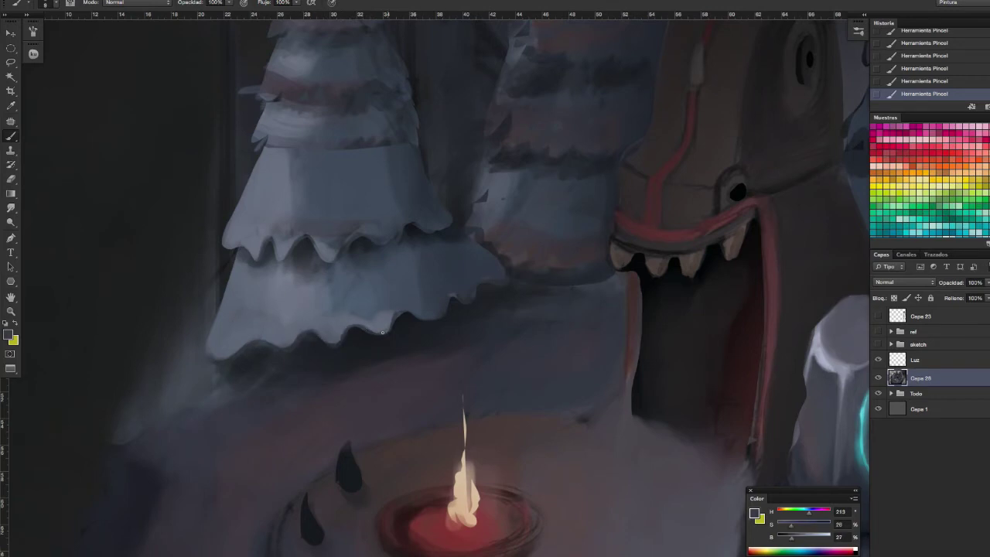
{"action": "scroll", "coordinate": [396, 314], "scroll_direction": "down", "scroll_amount": 5}
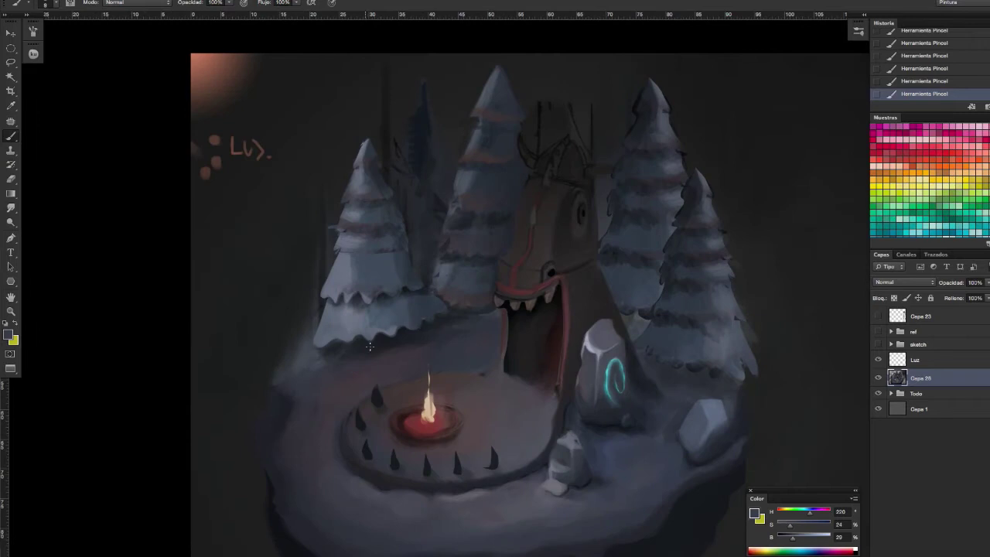
{"action": "scroll", "coordinate": [453, 321], "scroll_direction": "up", "scroll_amount": 3}
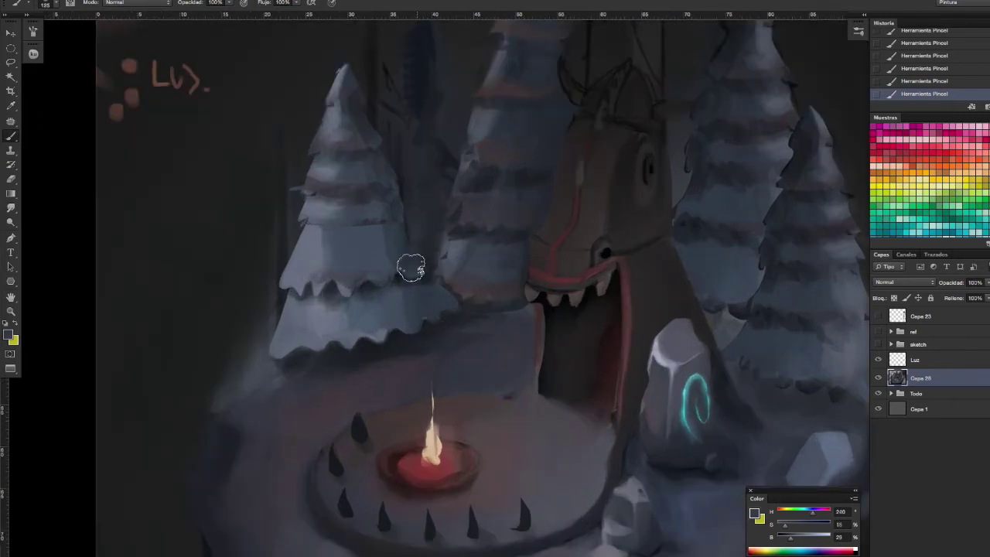
{"action": "scroll", "coordinate": [432, 302], "scroll_direction": "up", "scroll_amount": 1}
{"action": "key", "text": "b"}
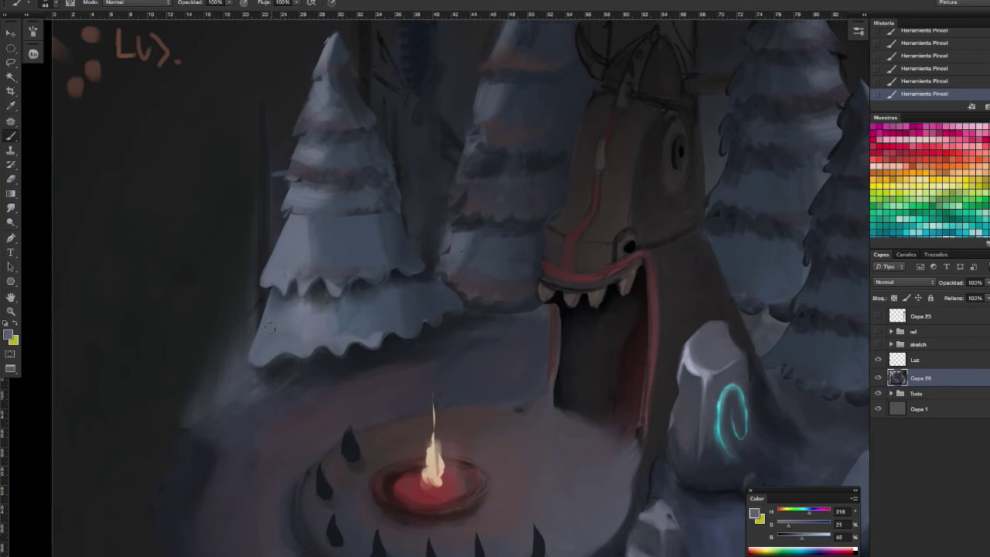
{"action": "left_click", "coordinate": [360, 352], "text": "alt"}
{"action": "scroll", "coordinate": [408, 369], "scroll_direction": "down", "scroll_amount": 5}
{"action": "scroll", "coordinate": [301, 314], "scroll_direction": "up", "scroll_amount": 4}
{"action": "scroll", "coordinate": [301, 313], "scroll_direction": "up", "scroll_amount": 2}
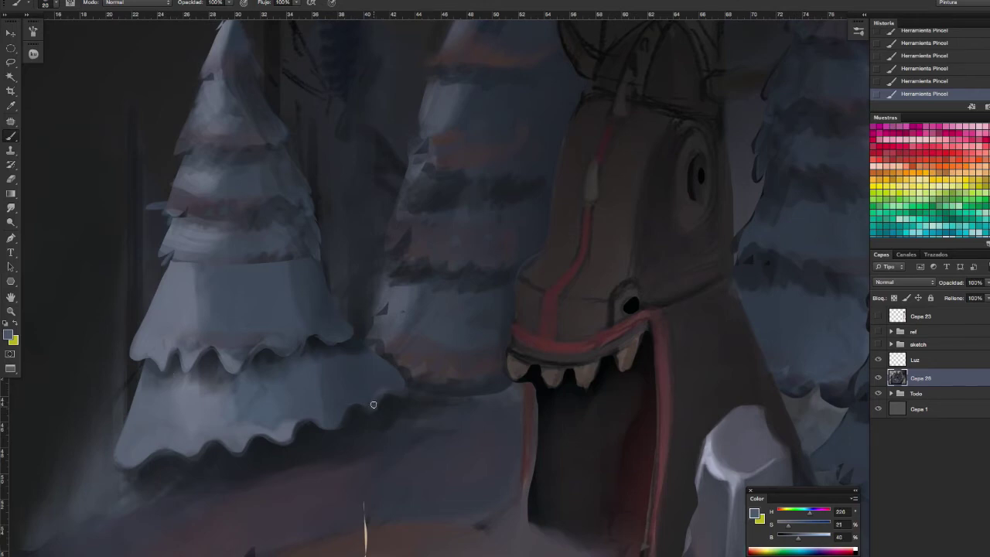
{"action": "left_click", "coordinate": [375, 406], "text": "alt"}
{"action": "scroll", "coordinate": [359, 435], "scroll_direction": "down", "scroll_amount": 5}
{"action": "scroll", "coordinate": [310, 328], "scroll_direction": "up", "scroll_amount": 3}
- Paint light snow inside a new freehand selection, then deselect
{"action": "key", "text": "l"}
{"action": "scroll", "coordinate": [333, 340], "scroll_direction": "up", "scroll_amount": 1}
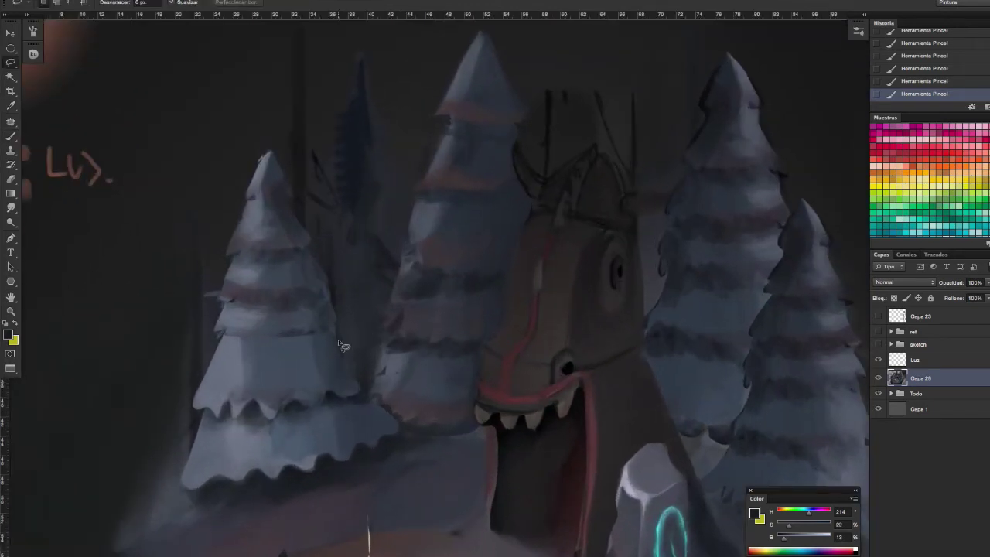
{"action": "key", "text": "b"}
{"action": "left_click_drag", "start_coordinate": [317, 344], "coordinate": [345, 342]}
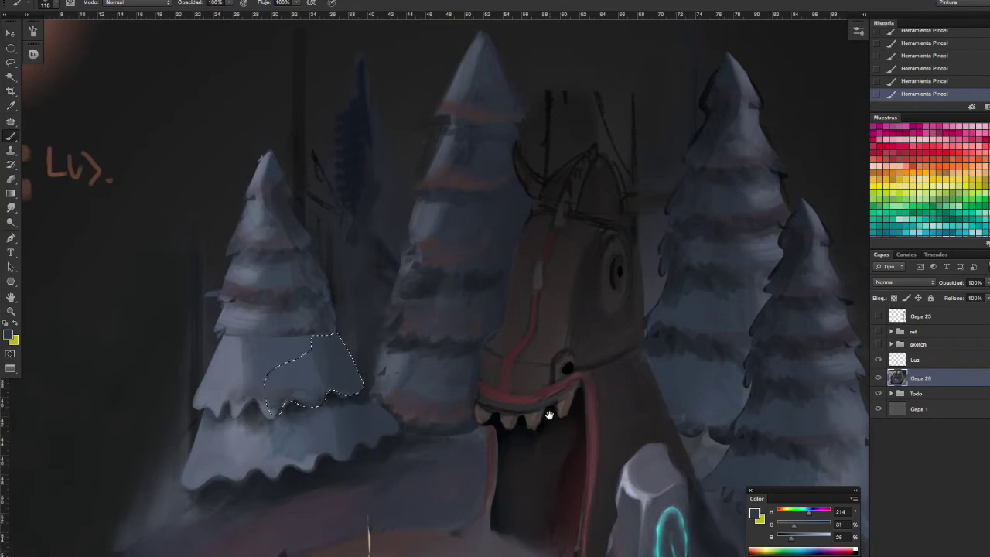
{"action": "scroll", "coordinate": [555, 312], "scroll_direction": "down", "scroll_amount": 1}
{"action": "key", "text": "ctrl+d"}
{"action": "scroll", "coordinate": [382, 356], "scroll_direction": "up", "scroll_amount": 1}
- Sample darker grey tones and zoom out to see the whole painting
{"action": "key", "text": "super+Tab"}
{"action": "key", "text": "Escape"}
{"action": "scroll", "coordinate": [324, 341], "scroll_direction": "up", "scroll_amount": 1}
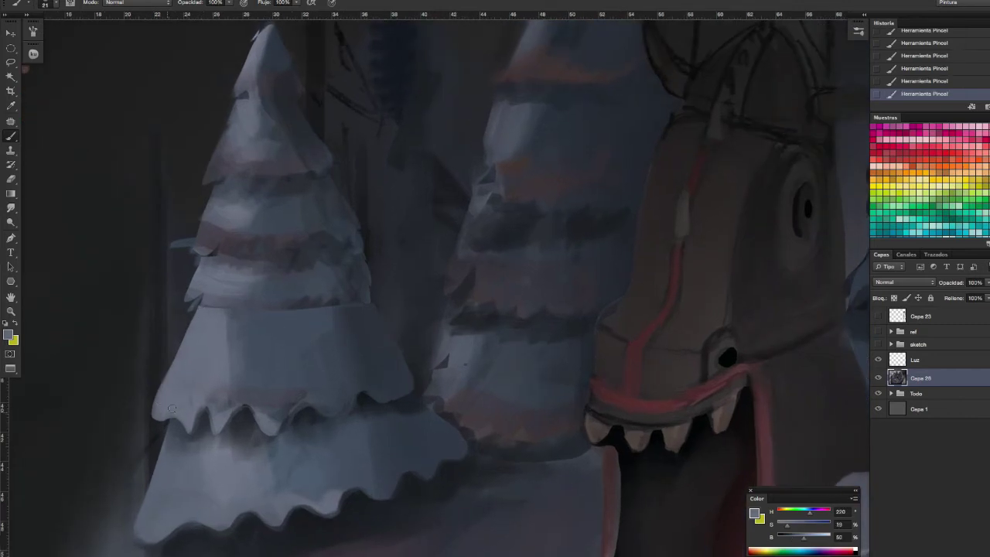
{"action": "left_click", "coordinate": [265, 423], "text": "alt"}
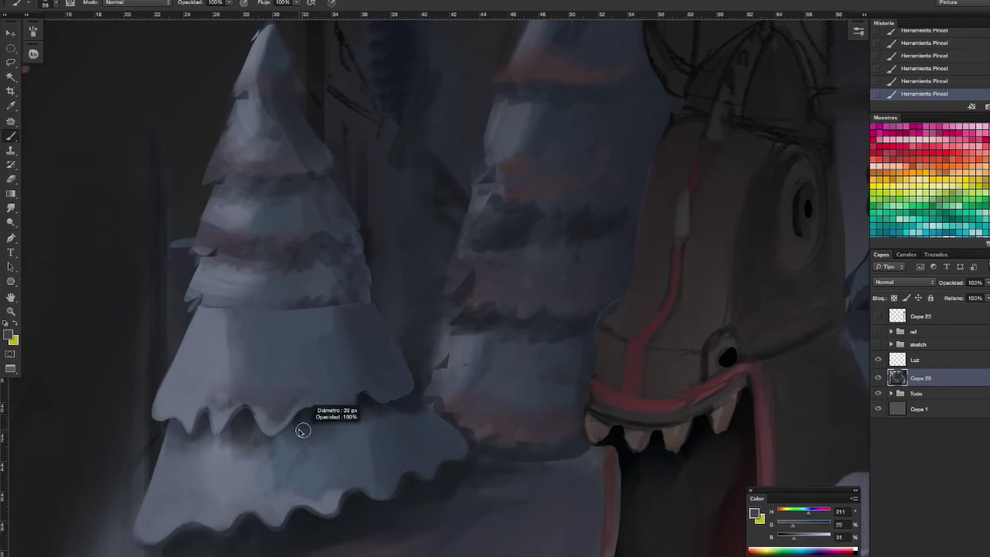
{"action": "left_click", "coordinate": [252, 421], "text": "alt"}
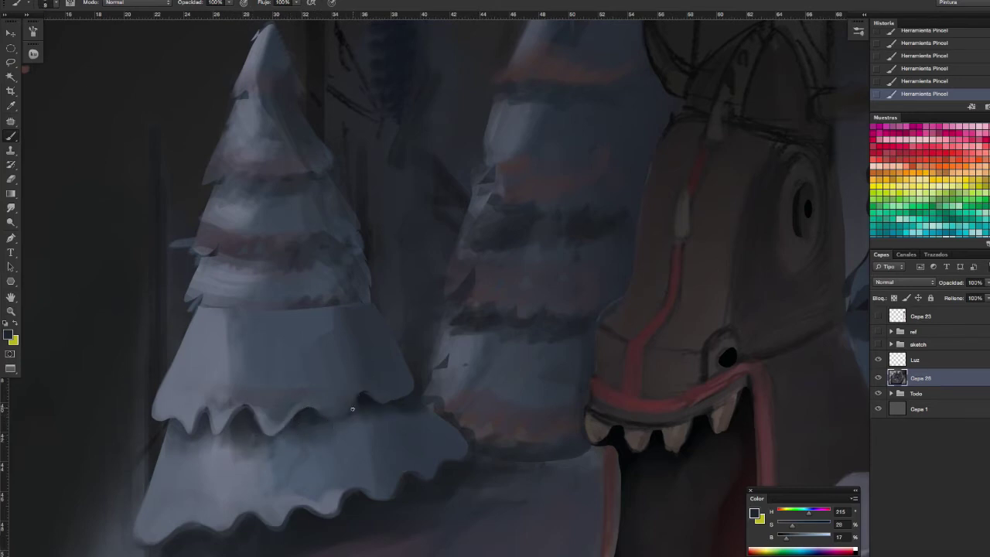
{"action": "left_click", "coordinate": [395, 399], "text": "alt"}
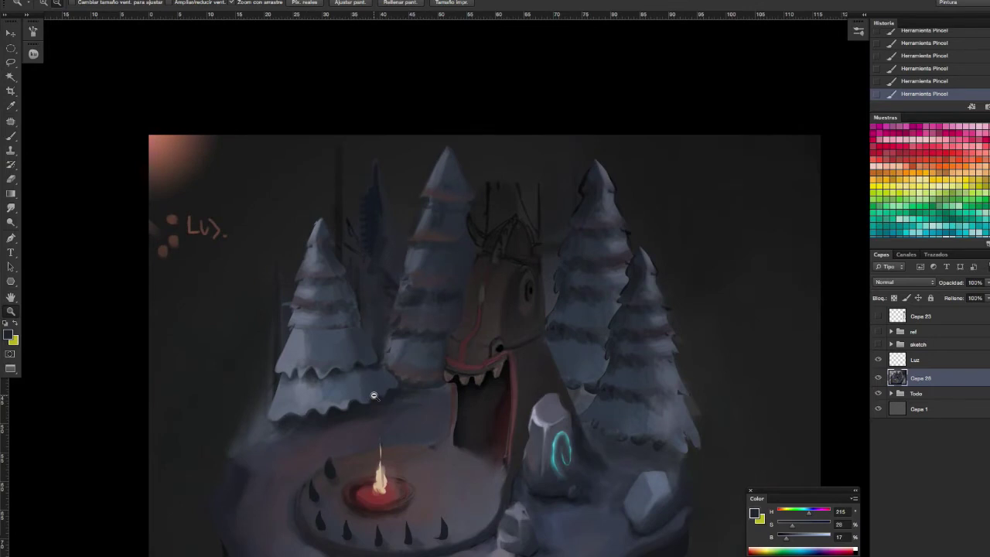
- Make Capa 26 the active layer for brush painting
{"action": "left_click_drag", "start_coordinate": [485, 295], "coordinate": [481, 232]}
{"action": "key", "text": "alt+bracketright"}
{"action": "key", "text": "b"}
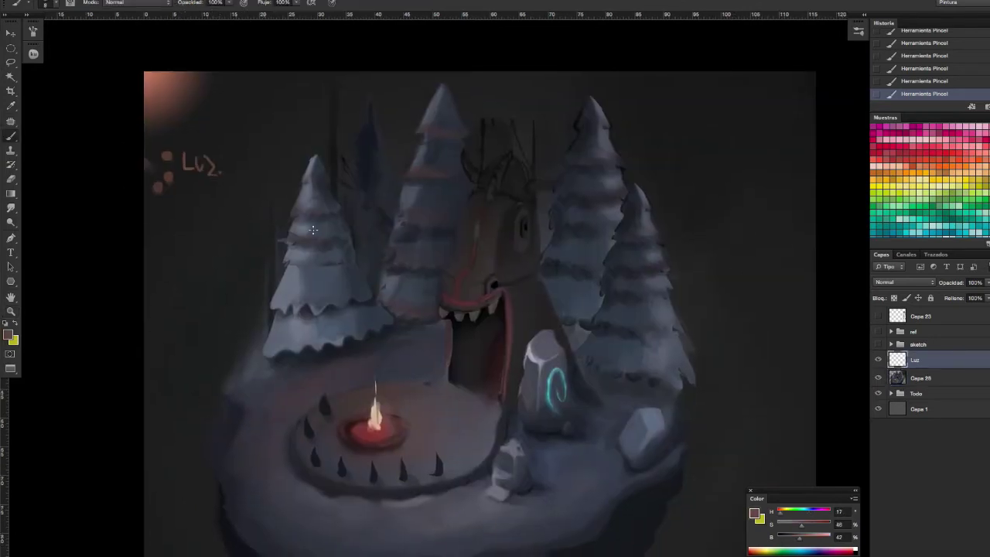
{"action": "left_click", "coordinate": [904, 377]}
{"action": "scroll", "coordinate": [449, 376], "scroll_direction": "up", "scroll_amount": 2}
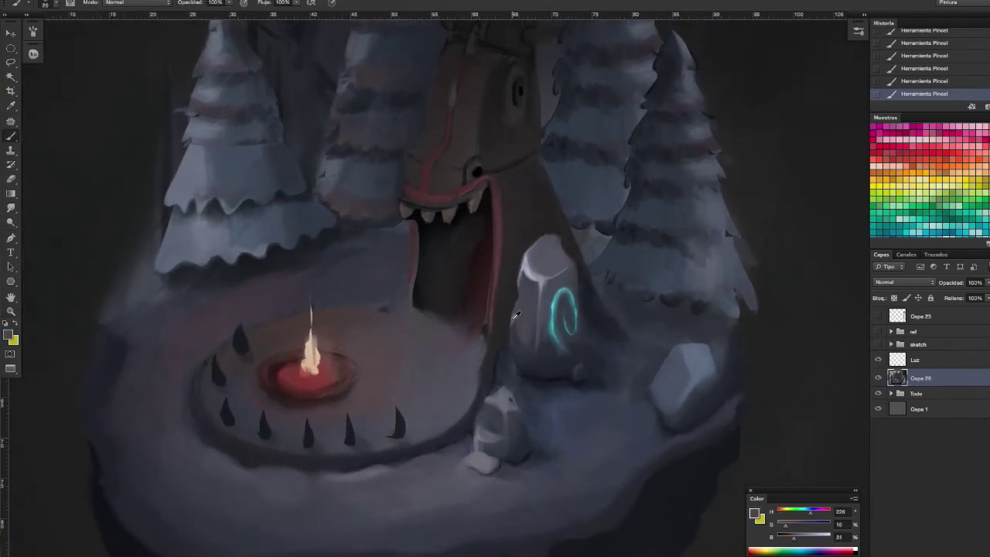
- Sample the stone's dark blue-grey, a darker ground tone and a near-black shadow
{"action": "left_click", "coordinate": [548, 350], "text": "alt"}
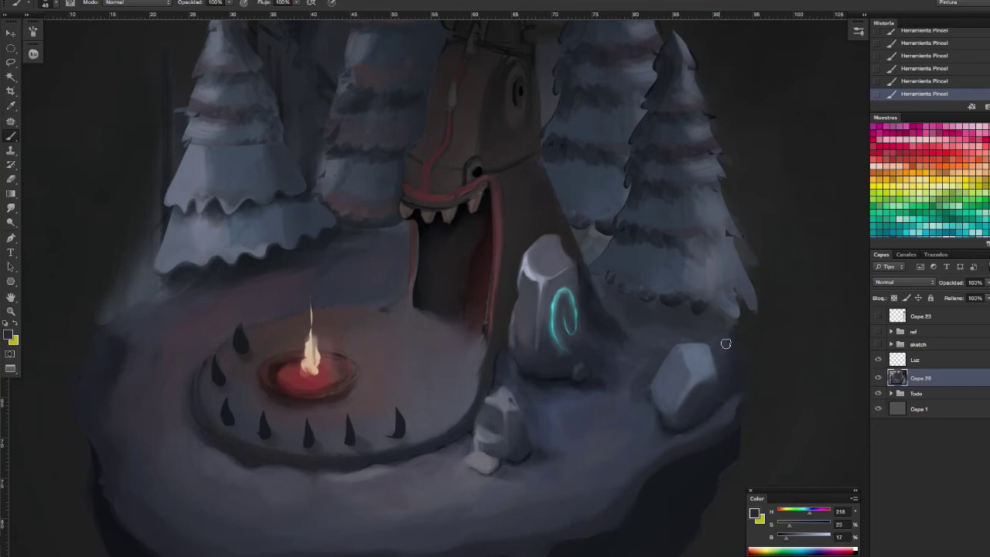
{"action": "left_click", "coordinate": [322, 495], "text": "alt"}
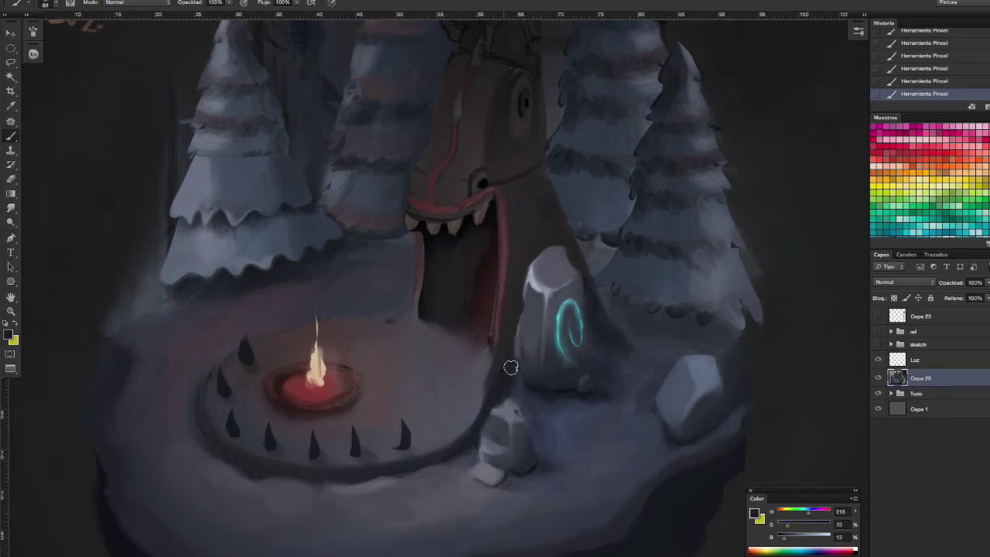
{"action": "scroll", "coordinate": [498, 412], "scroll_direction": "down", "scroll_amount": 2}
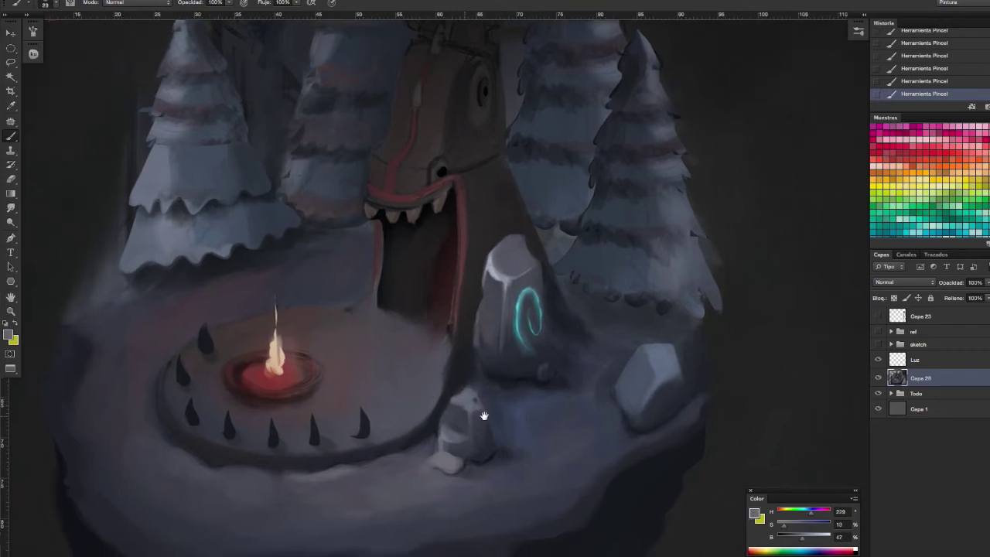
{"action": "key", "text": "F5"}
{"action": "key", "text": "F5"}
{"action": "left_click", "coordinate": [510, 373], "text": "alt"}
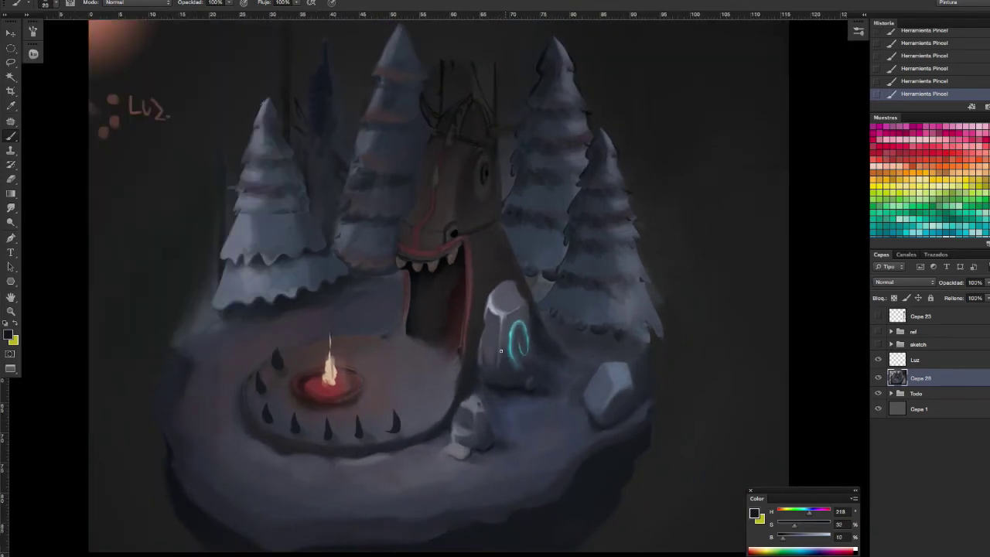
{"action": "scroll", "coordinate": [530, 387], "scroll_direction": "up", "scroll_amount": 2}
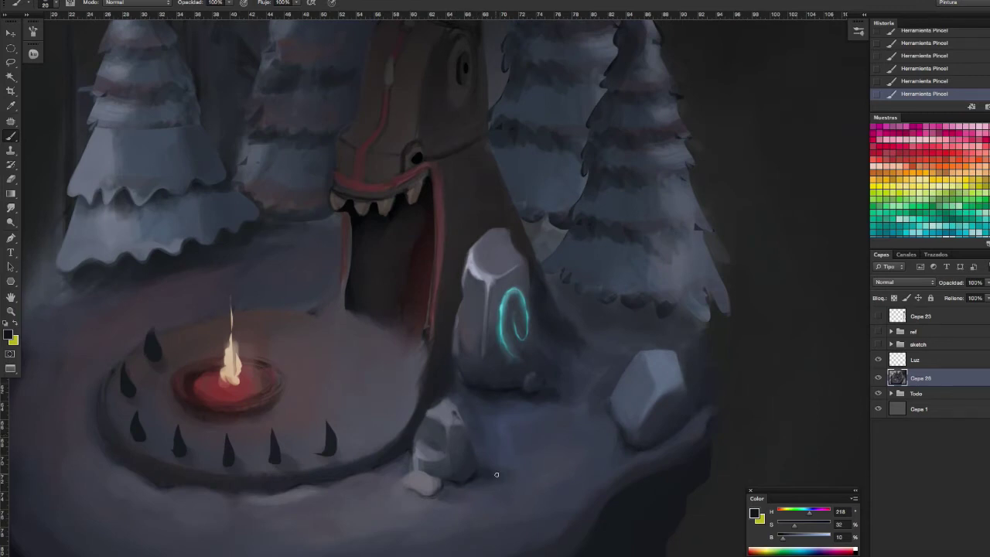
- Enlarge the brush to size 37 and sample the dark shadow at the island's base
{"action": "scroll", "coordinate": [497, 474], "scroll_direction": "down", "scroll_amount": 2}
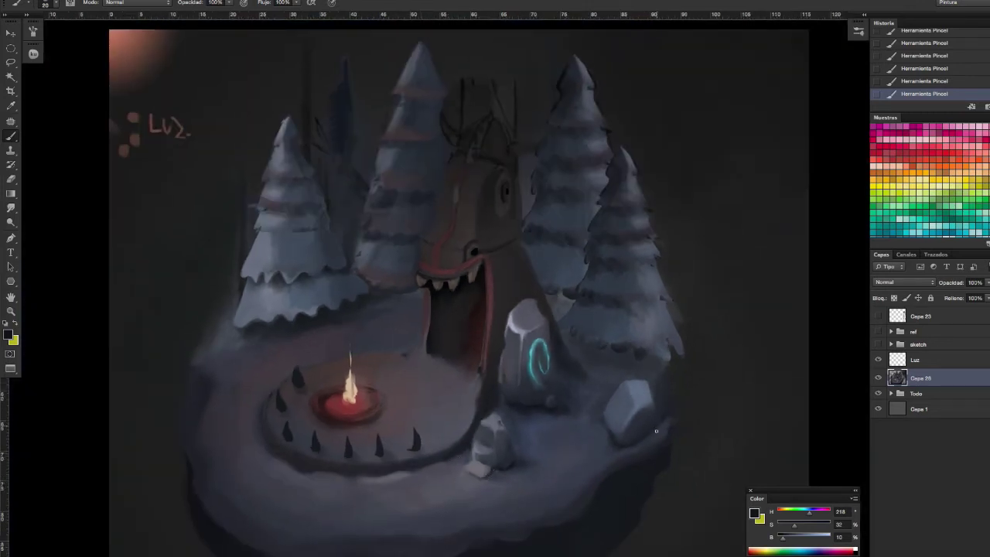
{"action": "scroll", "coordinate": [408, 393], "scroll_direction": "down", "scroll_amount": 3}
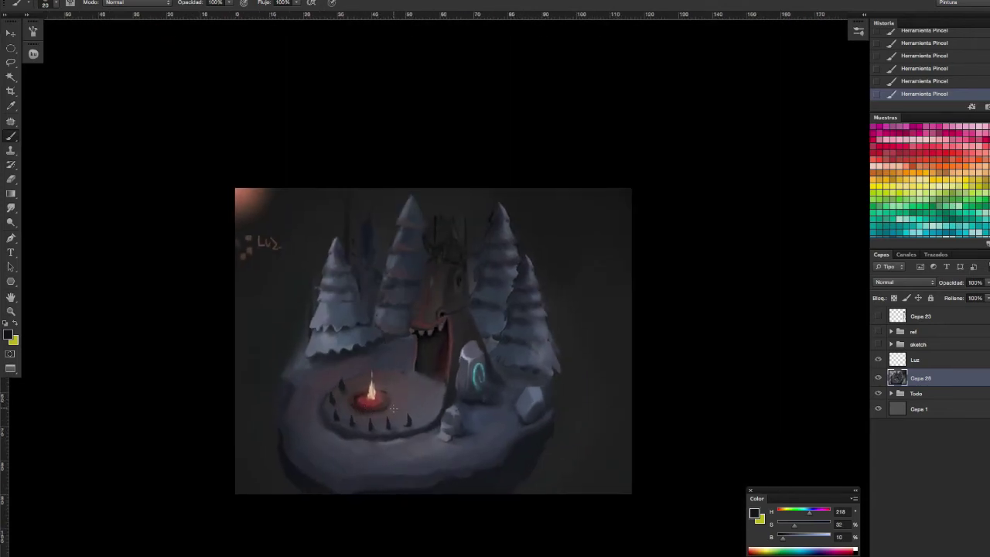
{"action": "scroll", "coordinate": [410, 398], "scroll_direction": "up", "scroll_amount": 2}
{"action": "scroll", "coordinate": [418, 409], "scroll_direction": "up", "scroll_amount": 1}
{"action": "scroll", "coordinate": [428, 415], "scroll_direction": "up", "scroll_amount": 1}
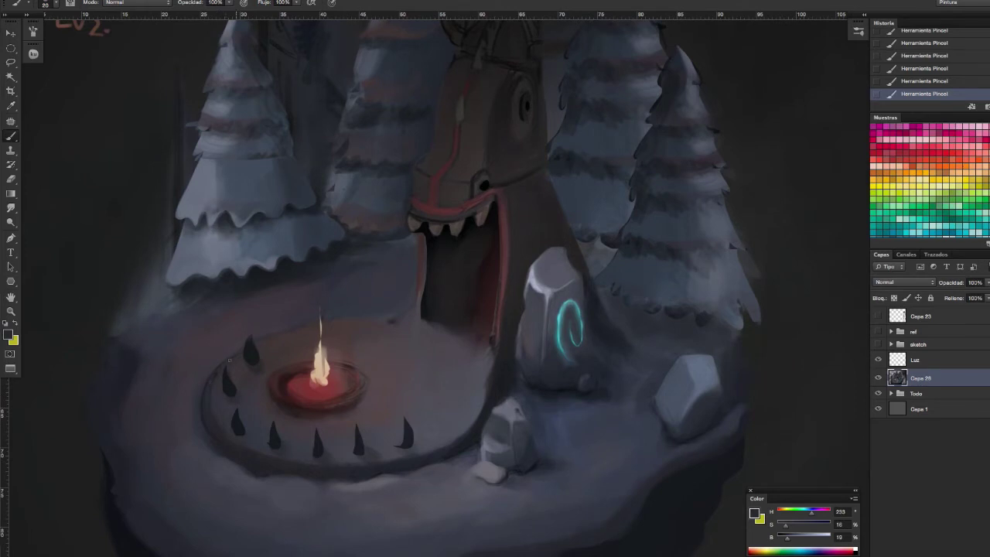
{"action": "key", "text": "F5"}
{"action": "key", "text": "F5"}
{"action": "scroll", "coordinate": [500, 405], "scroll_direction": "down", "scroll_amount": 3}
{"action": "scroll", "coordinate": [464, 475], "scroll_direction": "up", "scroll_amount": 1}
{"action": "scroll", "coordinate": [454, 405], "scroll_direction": "up", "scroll_amount": 1}
{"action": "scroll", "coordinate": [229, 397], "scroll_direction": "up", "scroll_amount": 1}
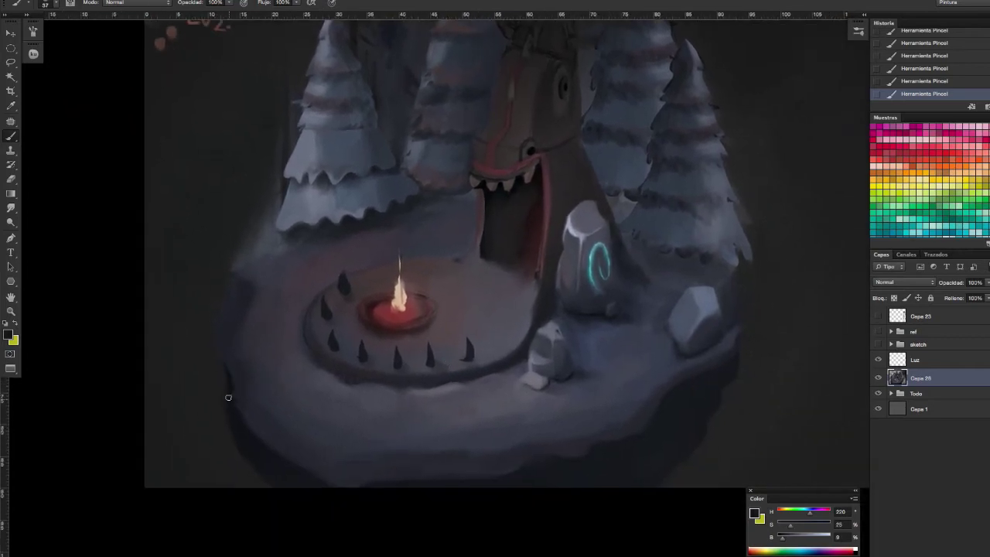
{"action": "left_click", "coordinate": [230, 385], "text": "alt"}
{"action": "scroll", "coordinate": [605, 481], "scroll_direction": "down", "scroll_amount": 1}
- Lasso the underside of the snowy island and fill it with the dark colour
{"action": "key", "text": "l"}
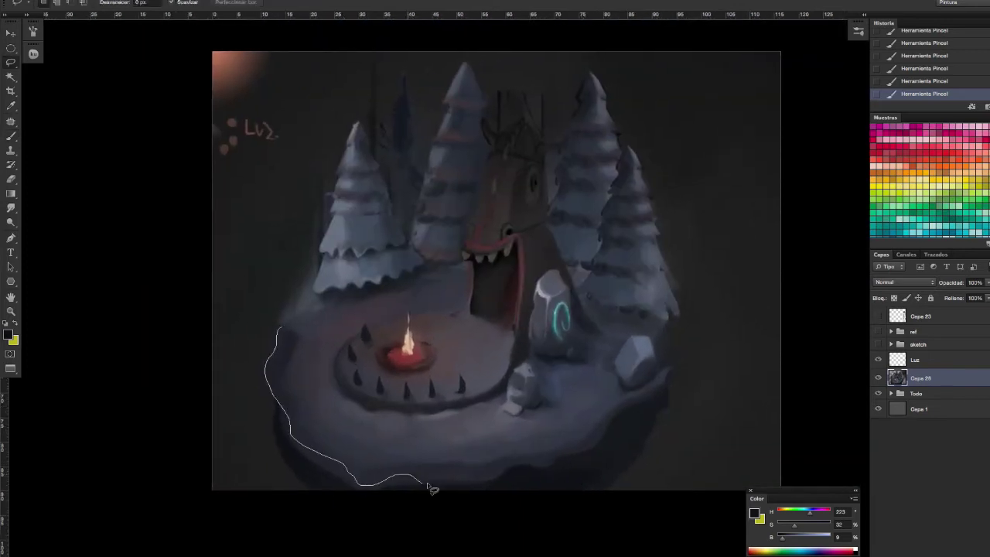
{"action": "left_click_drag", "start_coordinate": [616, 422], "coordinate": [343, 498]}
{"action": "left_click_drag", "start_coordinate": [272, 360], "coordinate": [279, 331]}
{"action": "key", "text": "alt+BackSpace"}
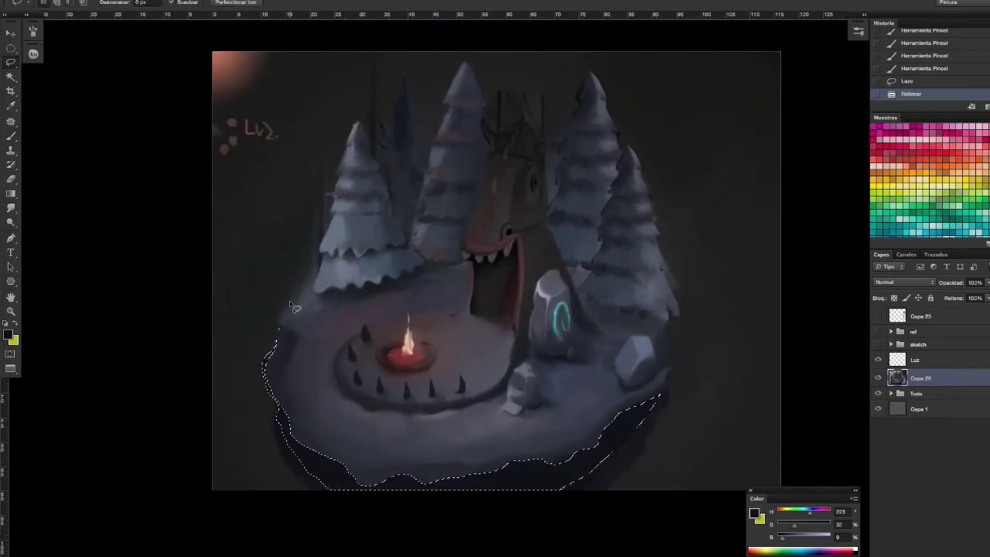
{"action": "key", "text": "ctrl+d"}
{"action": "scroll", "coordinate": [599, 380], "scroll_direction": "down", "scroll_amount": 2}
{"action": "scroll", "coordinate": [599, 381], "scroll_direction": "up", "scroll_amount": 2}
{"action": "scroll", "coordinate": [599, 381], "scroll_direction": "up", "scroll_amount": 1}
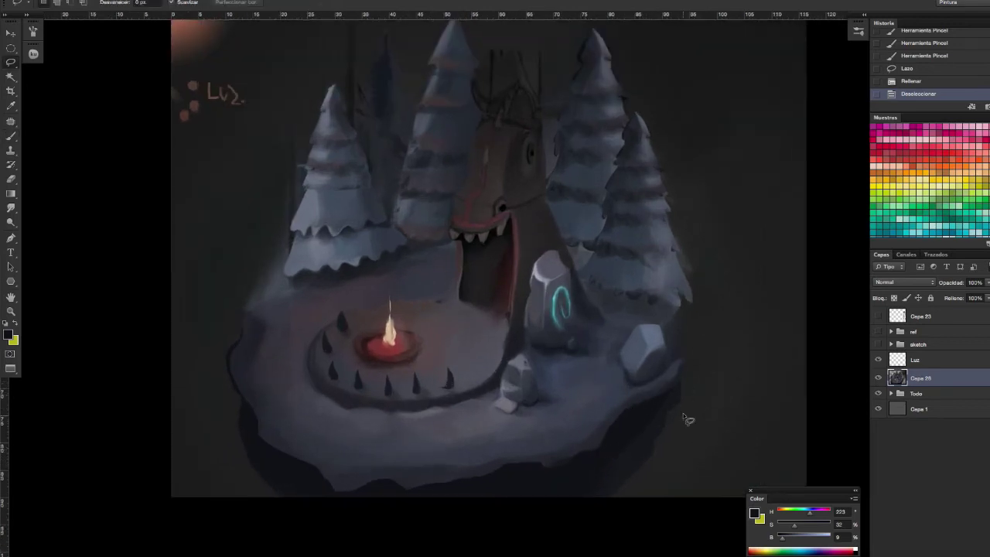
- Brush dark shading strokes along the island's edge and the snowy ground
{"action": "key", "text": "b"}
{"action": "left_click_drag", "start_coordinate": [569, 488], "coordinate": [681, 383]}
{"action": "left_click_drag", "start_coordinate": [618, 472], "coordinate": [673, 387]}
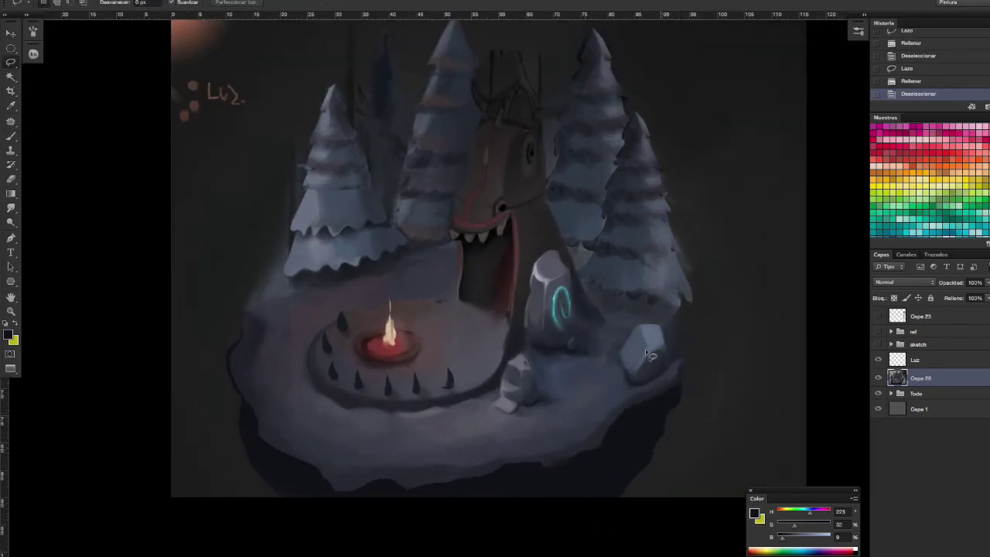
{"action": "left_click_drag", "start_coordinate": [629, 425], "coordinate": [614, 463]}
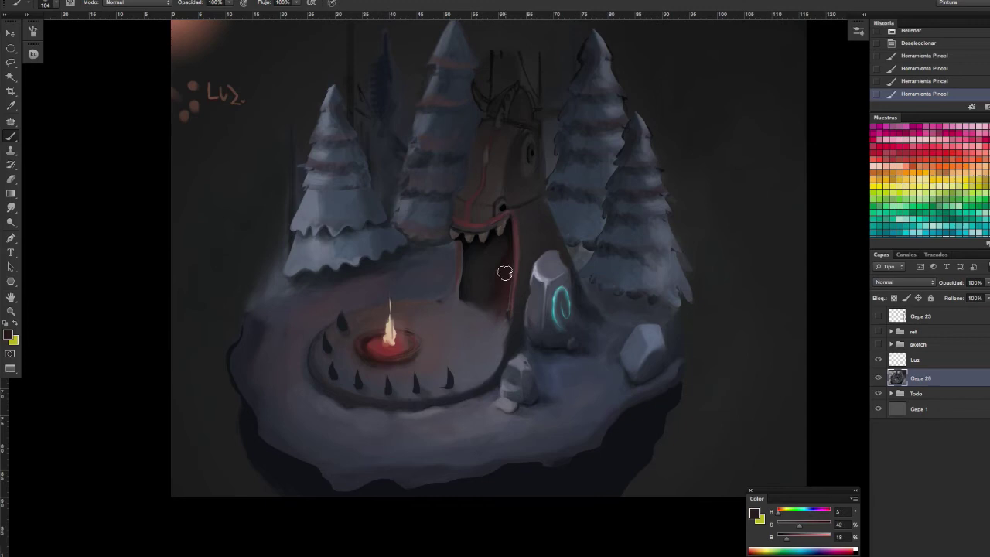
{"action": "scroll", "coordinate": [506, 271], "scroll_direction": "up", "scroll_amount": 1}
- Zoom in on the creature's mouth and lasso its interior along the teeth
{"action": "key", "text": "z"}
{"action": "left_click", "coordinate": [503, 311]}
{"action": "key", "text": "l"}
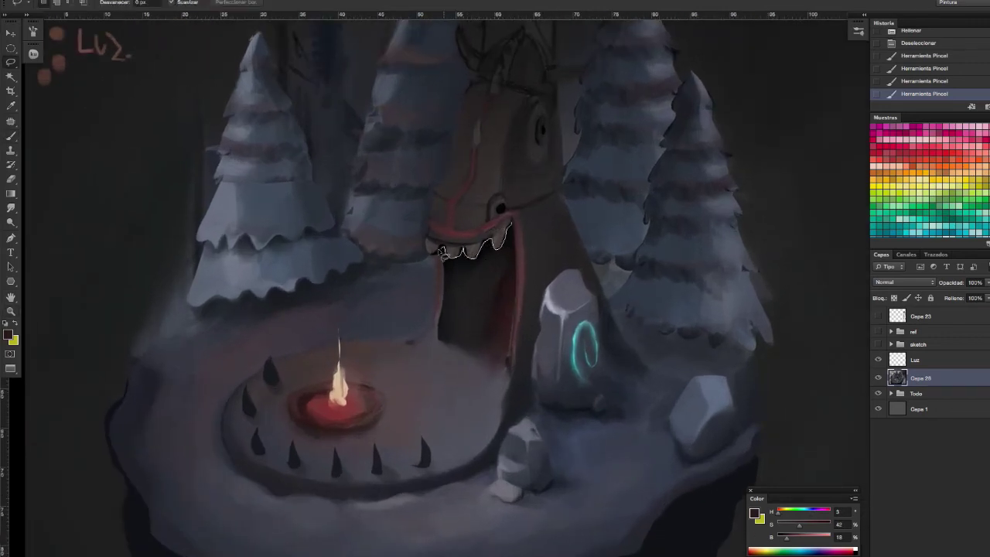
{"action": "mouse_move", "coordinate": [518, 292]}
{"action": "left_mouse_down"}
{"action": "mouse_move", "coordinate": [522, 280]}
{"action": "mouse_move", "coordinate": [503, 269]}
{"action": "mouse_move", "coordinate": [503, 249]}
{"action": "mouse_move", "coordinate": [495, 364]}
{"action": "left_mouse_up"}
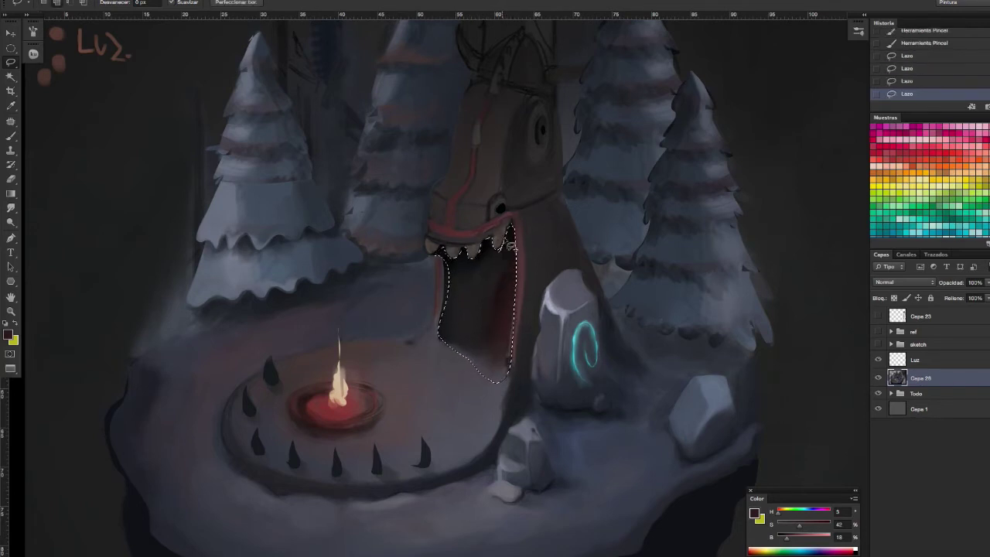
{"action": "left_click_drag", "start_coordinate": [448, 301], "coordinate": [497, 310]}
- Add a new Color Dodge (Sobreexponer) layer and lay a red glow gradient inside the mouth
{"action": "key", "text": "g"}
{"action": "left_click", "coordinate": [794, 539]}
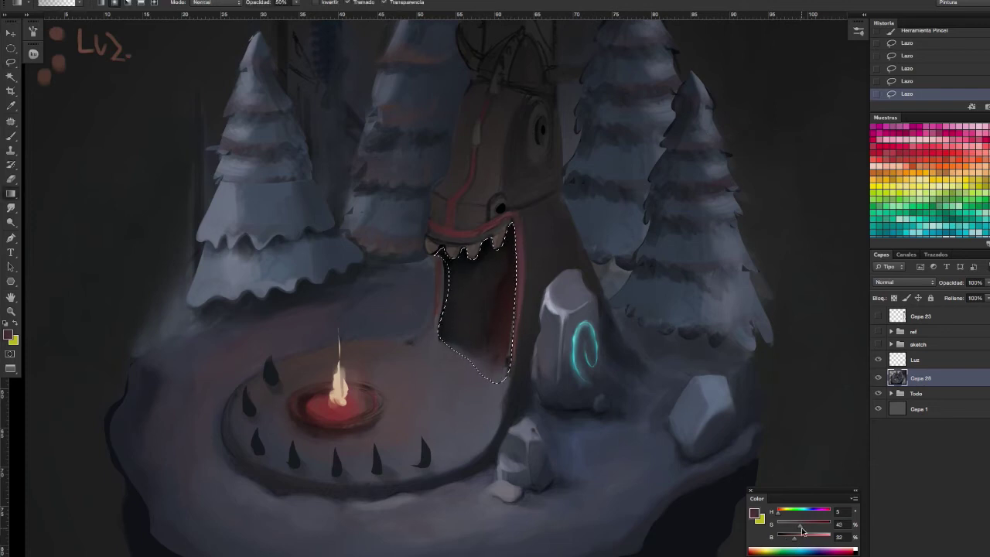
{"action": "key", "text": "ctrl+shift+alt+n"}
{"action": "left_click", "coordinate": [908, 286]}
{"action": "left_click", "coordinate": [908, 370]}
{"action": "left_click_drag", "start_coordinate": [476, 363], "coordinate": [483, 270]}
{"action": "left_click_drag", "start_coordinate": [794, 538], "coordinate": [811, 540]}
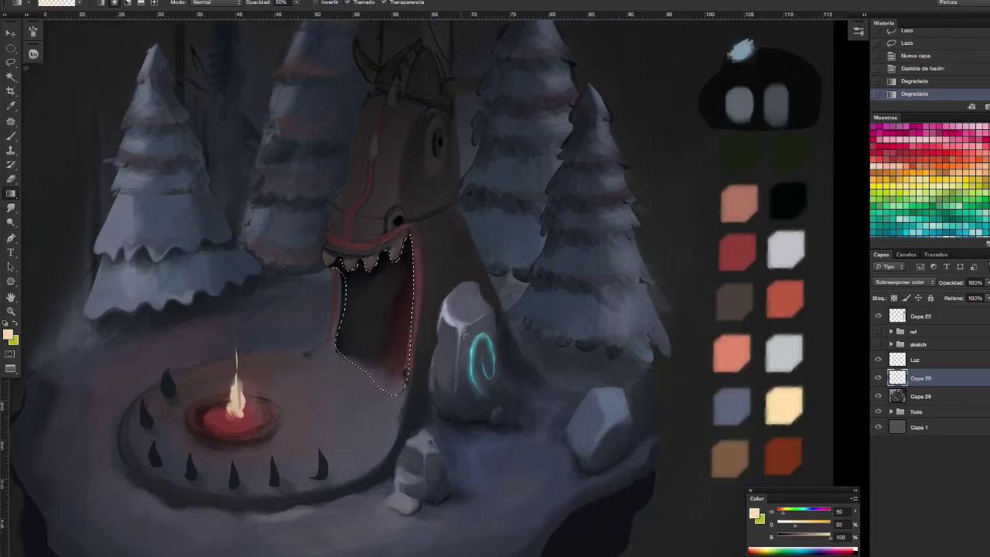
- Zoom out and re-apply the glow gradient inside the mouth, keeping the mouth selection
{"action": "key", "text": "ctrl+minus"}
{"action": "key", "text": "ctrl+minus"}
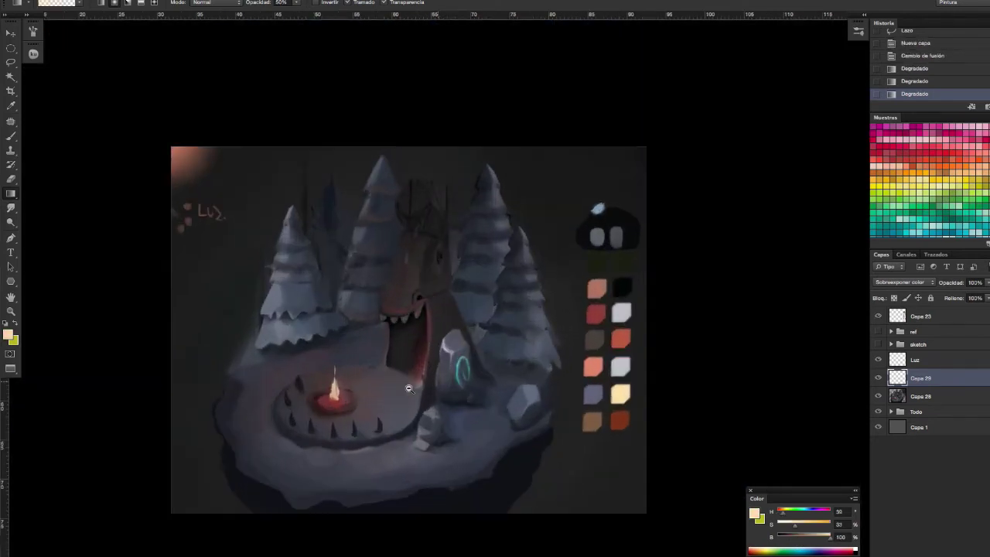
{"action": "left_click_drag", "start_coordinate": [406, 379], "coordinate": [413, 317]}
{"action": "key", "text": "ctrl+plus"}
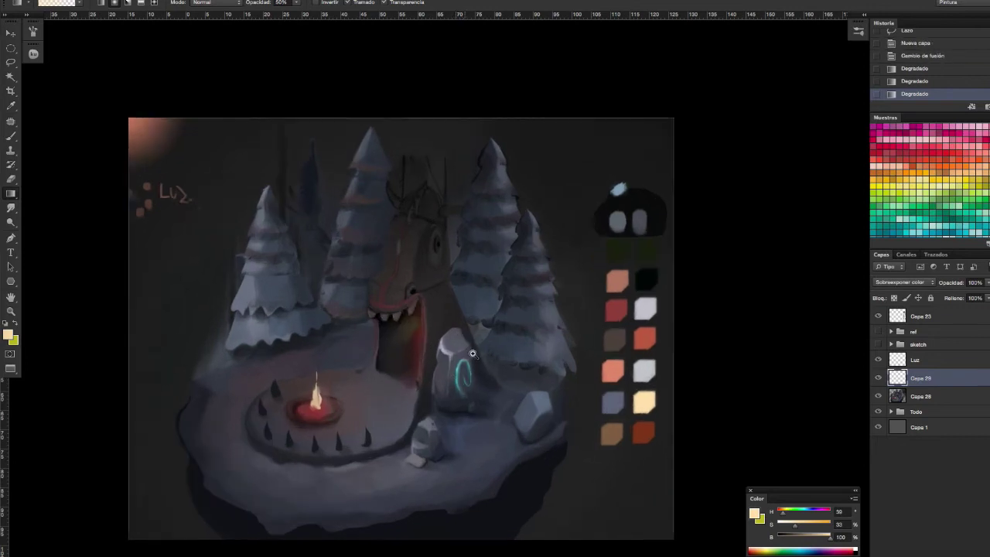
{"action": "key", "text": "ctrl+d"}
{"action": "key", "text": "ctrl+z"}
- Shade the mouth interior with a dark red-brown gradient on Capa 28
{"action": "left_click", "coordinate": [433, 356], "text": "alt"}
{"action": "key", "text": "alt+bracketleft"}
{"action": "mouse_move", "coordinate": [437, 369]}
{"action": "left_mouse_down"}
{"action": "mouse_move", "coordinate": [452, 306]}
{"action": "mouse_move", "coordinate": [437, 371]}
{"action": "mouse_move", "coordinate": [464, 305]}
{"action": "left_mouse_up"}
{"action": "mouse_move", "coordinate": [437, 372]}
{"action": "left_mouse_down"}
{"action": "mouse_move", "coordinate": [464, 306]}
{"action": "mouse_move", "coordinate": [434, 363]}
{"action": "mouse_move", "coordinate": [464, 325]}
{"action": "mouse_move", "coordinate": [437, 387]}
{"action": "mouse_move", "coordinate": [464, 325]}
{"action": "left_mouse_up"}
{"action": "scroll", "coordinate": [466, 293], "scroll_direction": "up", "scroll_amount": 1, "text": "alt"}
- On Capa 29, undo the red mouth glow and add a salmon glow over the campfire
{"action": "key", "text": "alt+bracketright"}
{"action": "key", "text": "ctrl+z"}
{"action": "left_click", "coordinate": [728, 384], "text": "alt"}
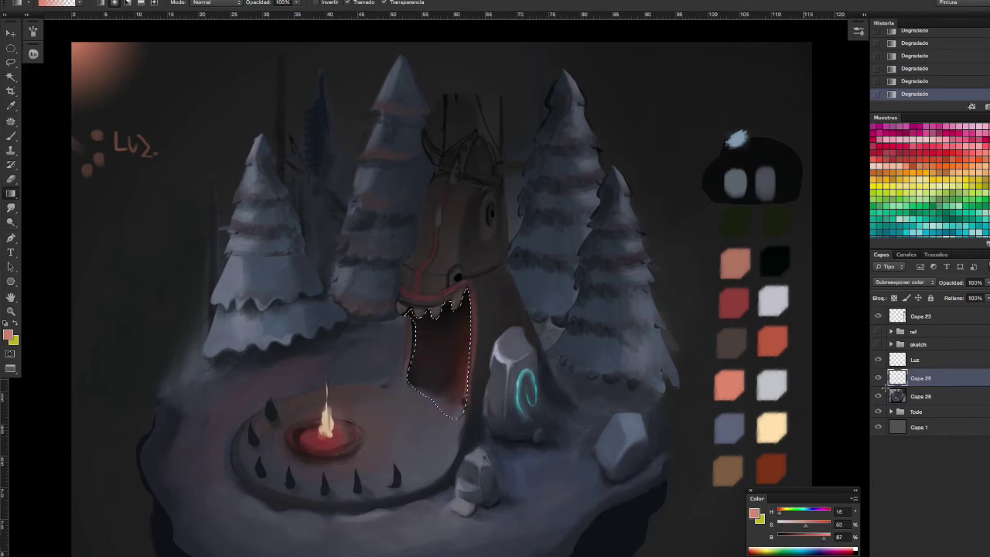
{"action": "left_click_drag", "start_coordinate": [327, 429], "coordinate": [344, 448]}
{"action": "scroll", "coordinate": [333, 429], "scroll_direction": "down", "scroll_amount": 2, "text": "alt"}
{"action": "scroll", "coordinate": [333, 429], "scroll_direction": "up", "scroll_amount": 2, "text": "alt"}
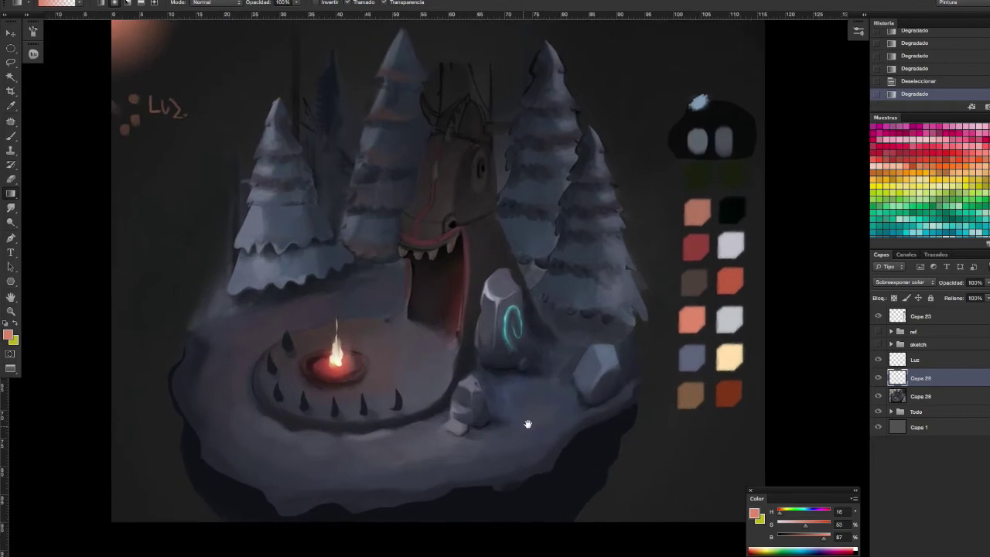
- On Capa 28, paint small blue-grey shadow strokes near the rock with a size-20 brush
{"action": "key", "text": "alt+bracketleft"}
{"action": "key", "text": "b"}
{"action": "left_click", "coordinate": [548, 371], "text": "alt"}
{"action": "left_click_drag", "start_coordinate": [554, 363], "coordinate": [557, 355]}
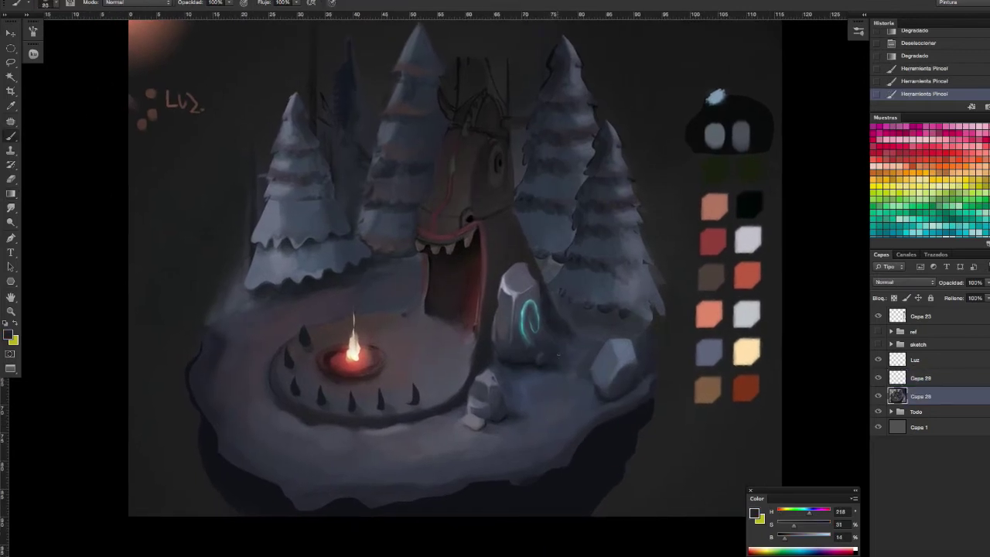
{"action": "key", "text": "F5"}
{"action": "key", "text": "F5"}
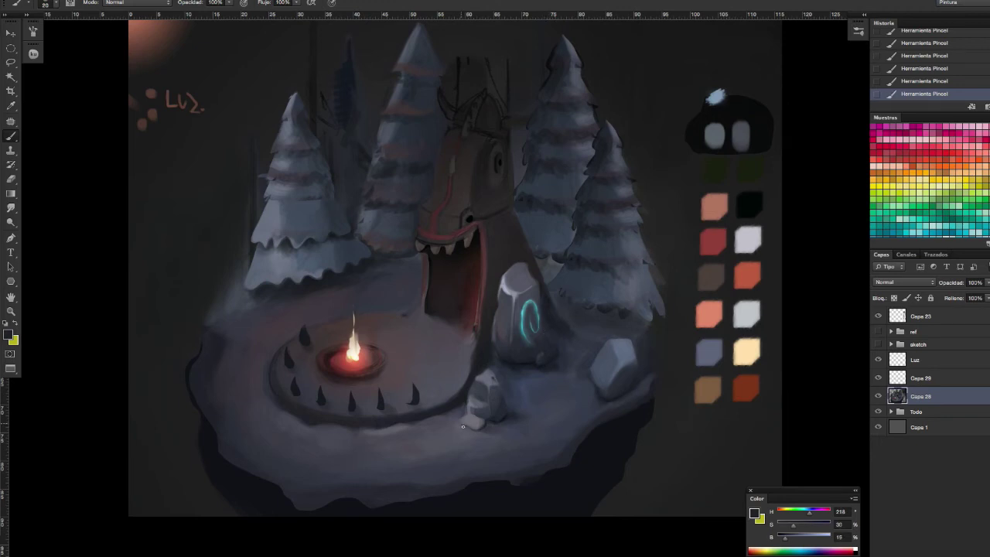
{"action": "scroll", "coordinate": [492, 425], "scroll_direction": "down", "scroll_amount": 2}
{"action": "scroll", "coordinate": [494, 427], "scroll_direction": "up", "scroll_amount": 2}
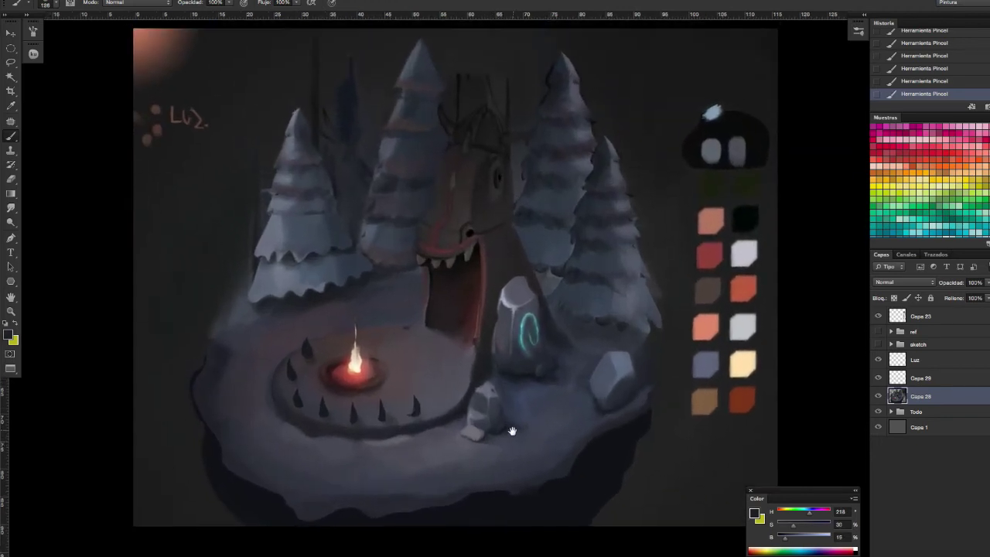
{"action": "scroll", "coordinate": [511, 426], "scroll_direction": "down", "scroll_amount": 3}
- Scale down the painting layers, including Capa 29
{"action": "key", "text": "ctrl+t"}
{"action": "key", "text": "Escape"}
{"action": "left_click", "coordinate": [921, 378], "text": "shift"}
{"action": "key", "text": "ctrl+t"}
{"action": "left_click_drag", "start_coordinate": [664, 487], "coordinate": [553, 433]}
{"action": "key", "text": "Return"}
- Add a new layer above background Capa 1 and try an edge-darkening gradient, then undo it
{"action": "left_click", "coordinate": [919, 427]}
{"action": "key", "text": "ctrl+shift+alt+n"}
{"action": "key", "text": "m"}
{"action": "key", "text": "ctrl+d"}
{"action": "key", "text": "g"}
{"action": "left_click_drag", "start_coordinate": [119, 426], "coordinate": [526, 387]}
{"action": "key", "text": "ctrl+z"}
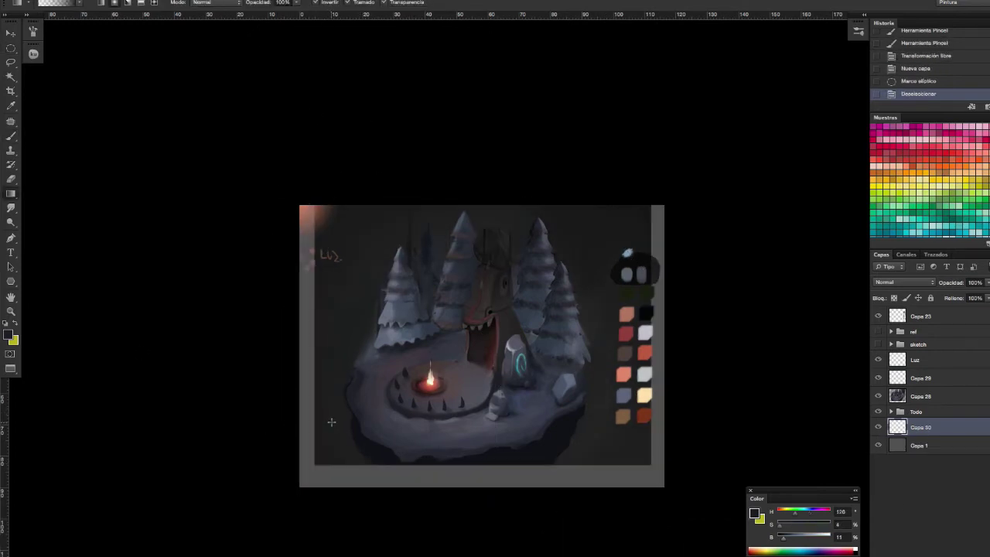
- Move Capa 30 above Capa 28 and fill a rectangular border frame with dark colour
{"action": "key", "text": "shift+m"}
{"action": "mouse_move", "coordinate": [283, 194]}
{"action": "left_mouse_down"}
{"action": "mouse_move", "coordinate": [335, 551]}
{"action": "mouse_move", "coordinate": [676, 482]}
{"action": "mouse_move", "coordinate": [495, 309]}
{"action": "left_mouse_up"}
{"action": "key", "text": "g"}
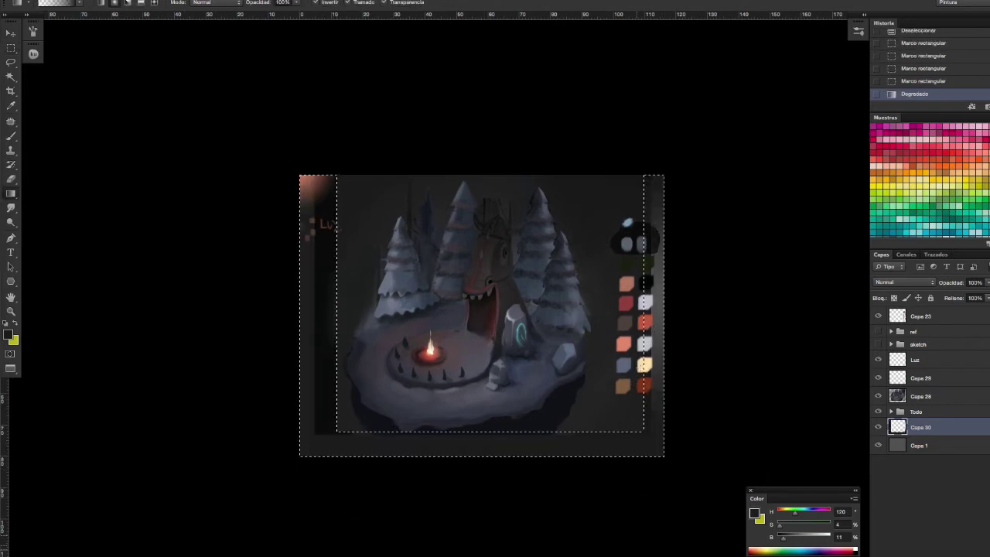
{"action": "left_click_drag", "start_coordinate": [920, 427], "coordinate": [920, 389]}
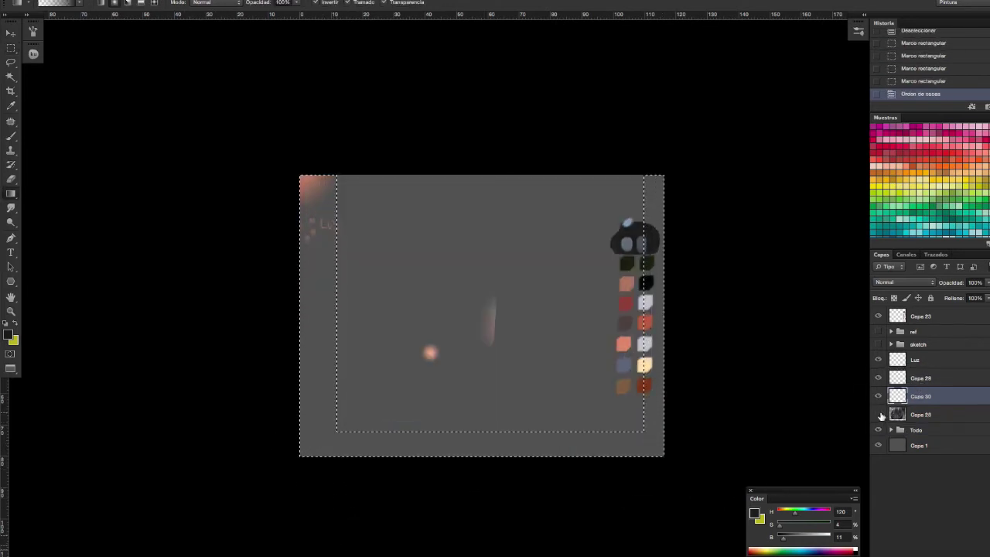
{"action": "key", "text": "alt+BackSpace"}
{"action": "key", "text": "ctrl+d"}
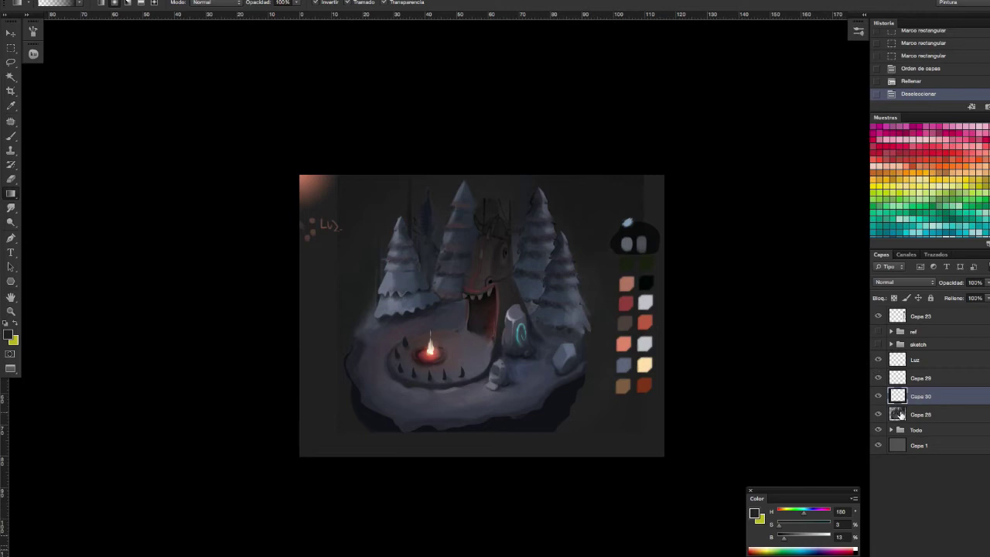
- Toggle Capa 28's visibility to check underneath, then make it the active painting layer
{"action": "left_click", "coordinate": [899, 415]}
{"action": "scroll", "coordinate": [736, 398], "scroll_direction": "up", "scroll_amount": 2}
{"action": "key", "text": "b"}
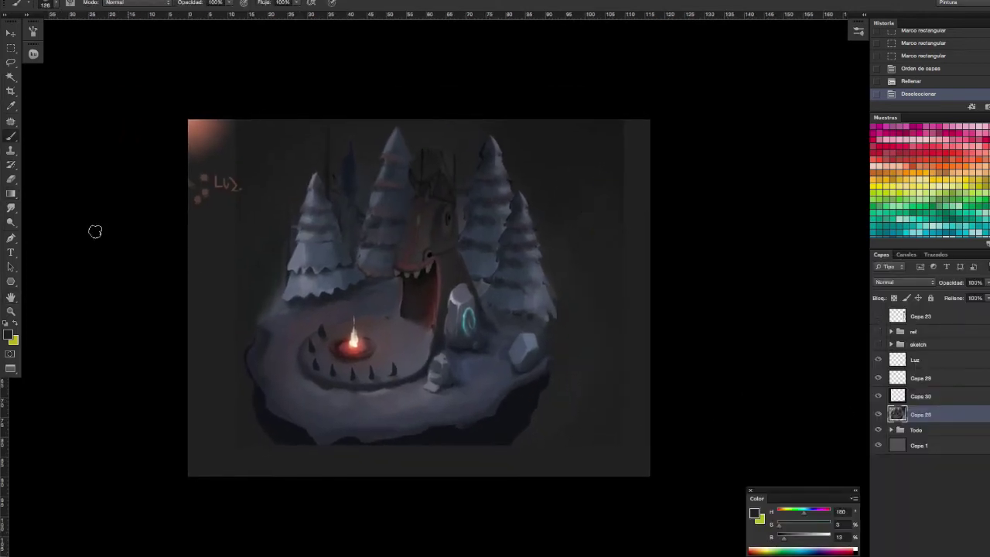
{"action": "left_click", "coordinate": [628, 143]}
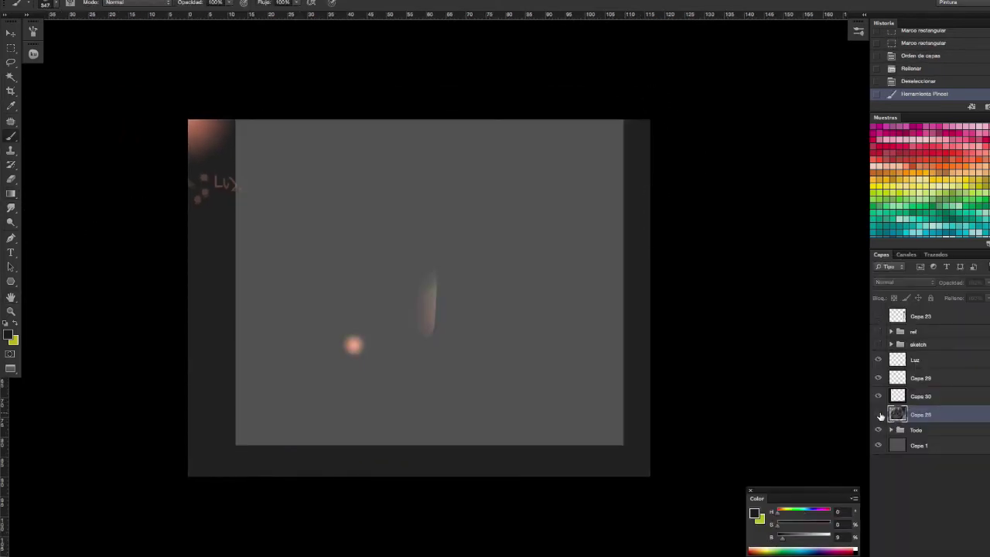
{"action": "key", "text": "alt+bracketright"}
{"action": "left_click", "coordinate": [624, 131]}
{"action": "key", "text": "alt+bracketleft"}
{"action": "left_click", "coordinate": [623, 93]}
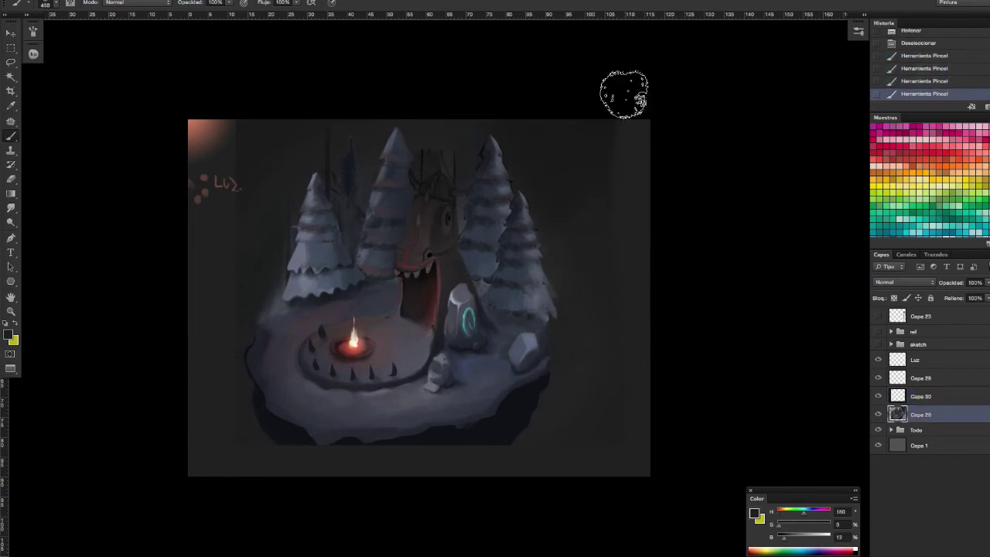
{"action": "scroll", "coordinate": [643, 443], "scroll_direction": "down", "scroll_amount": 2}
{"action": "left_click", "coordinate": [253, 406]}
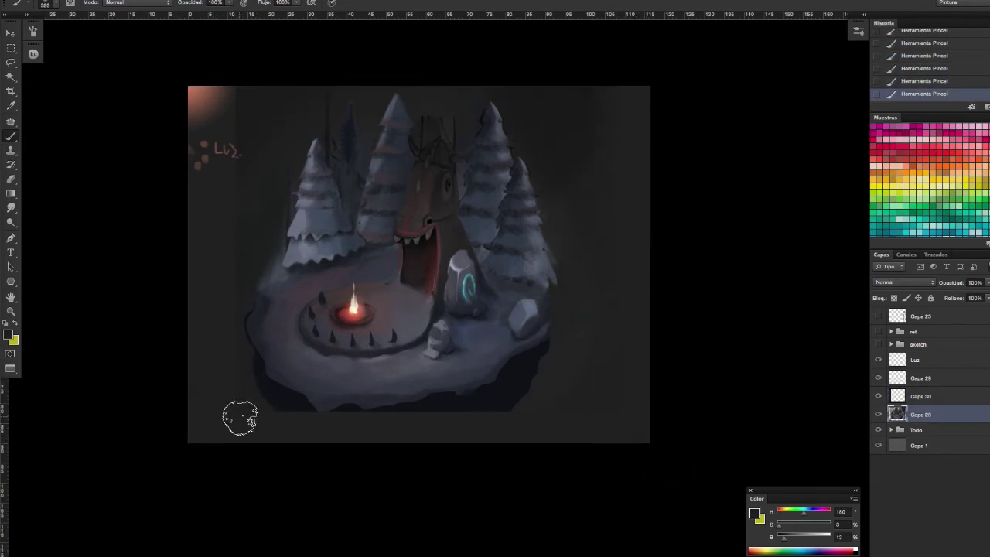
- On a new layer above Capa 30, shade the left, bottom and right canvas edges with a dark gradient
{"action": "key", "text": "alt+bracketright"}
{"action": "key", "text": "g"}
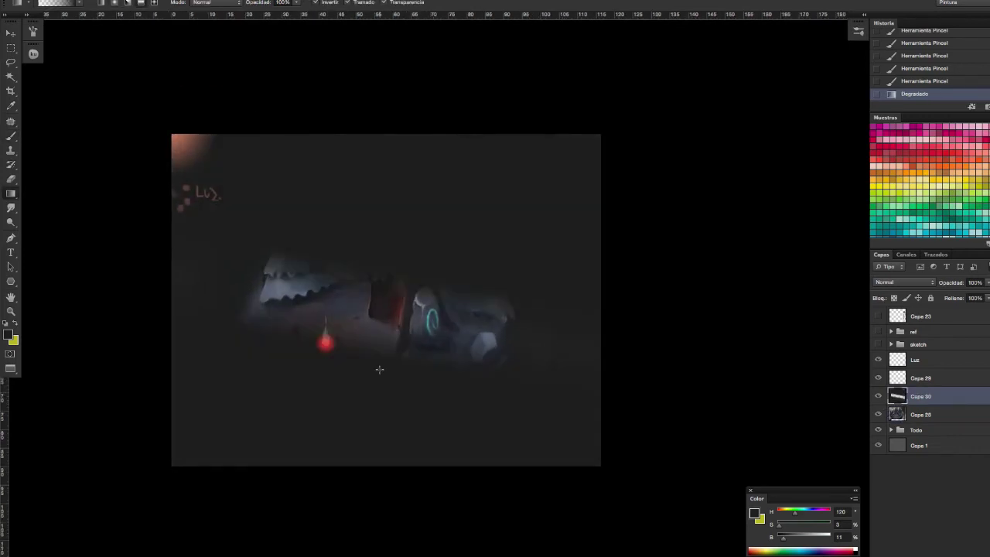
{"action": "key", "text": "ctrl+shift+alt+n"}
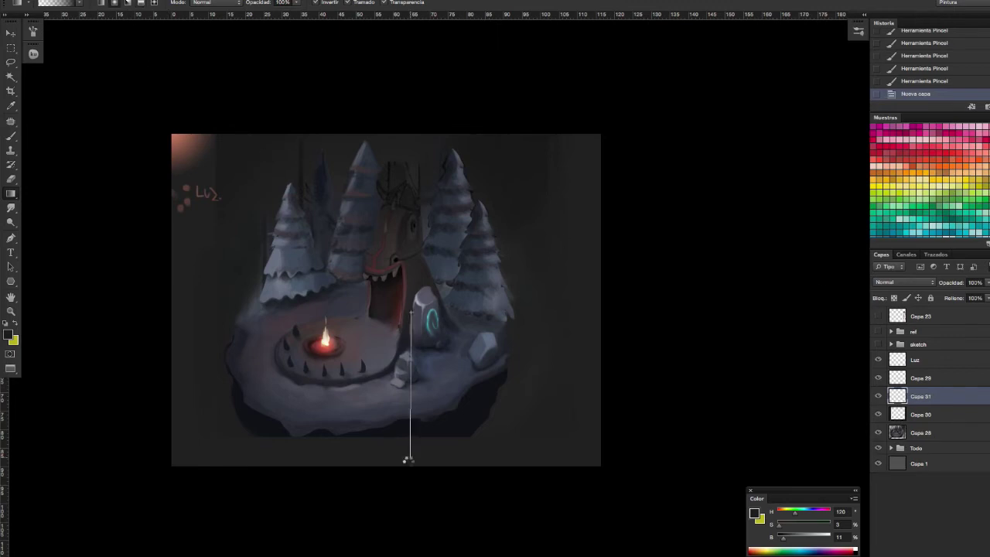
{"action": "key", "text": "m"}
{"action": "left_click_drag", "start_coordinate": [169, 129], "coordinate": [221, 499]}
{"action": "left_click_drag", "start_coordinate": [222, 434], "coordinate": [663, 524]}
{"action": "left_click_drag", "start_coordinate": [559, 128], "coordinate": [611, 490]}
{"action": "key", "text": "g"}
{"action": "mouse_move", "coordinate": [562, 280]}
{"action": "left_mouse_down"}
{"action": "mouse_move", "coordinate": [537, 255]}
{"action": "mouse_move", "coordinate": [606, 316]}
{"action": "left_mouse_up"}
- Merge the painting layers into Capa 31 and lasso-fill a dark shadow under the island
{"action": "left_click", "coordinate": [901, 434], "text": "shift"}
{"action": "key", "text": "ctrl+e"}
{"action": "key", "text": "l"}
{"action": "left_click_drag", "start_coordinate": [295, 438], "coordinate": [263, 453]}
{"action": "key", "text": "alt+BackSpace"}
{"action": "key", "text": "ctrl+d"}
{"action": "key", "text": "g"}
{"action": "scroll", "coordinate": [526, 441], "scroll_direction": "up", "scroll_amount": 3}
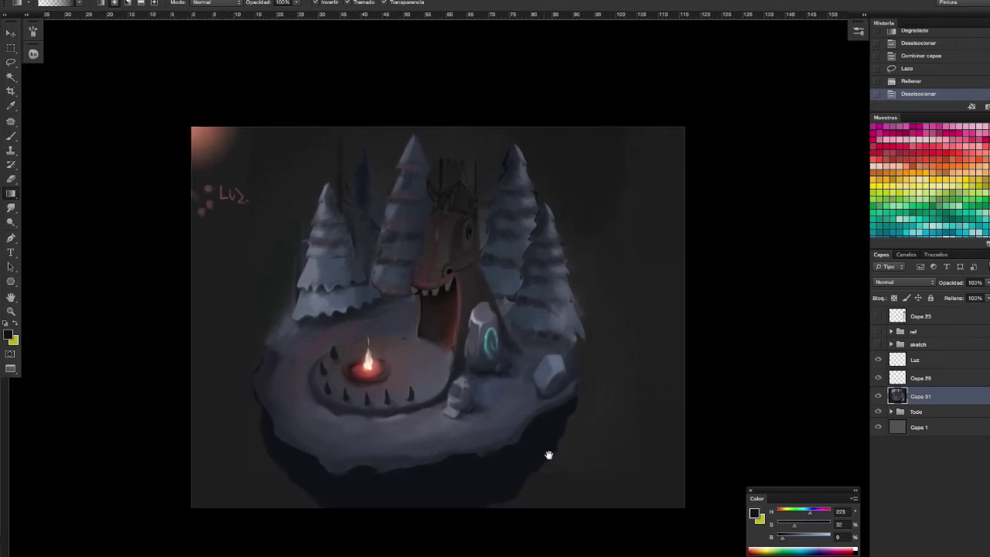
- Paint dark strokes on the right background using a textured brush tip
{"action": "key", "text": "b"}
{"action": "key", "text": "F5"}
{"action": "key", "text": "F5"}
{"action": "left_click_drag", "start_coordinate": [663, 460], "coordinate": [656, 214]}
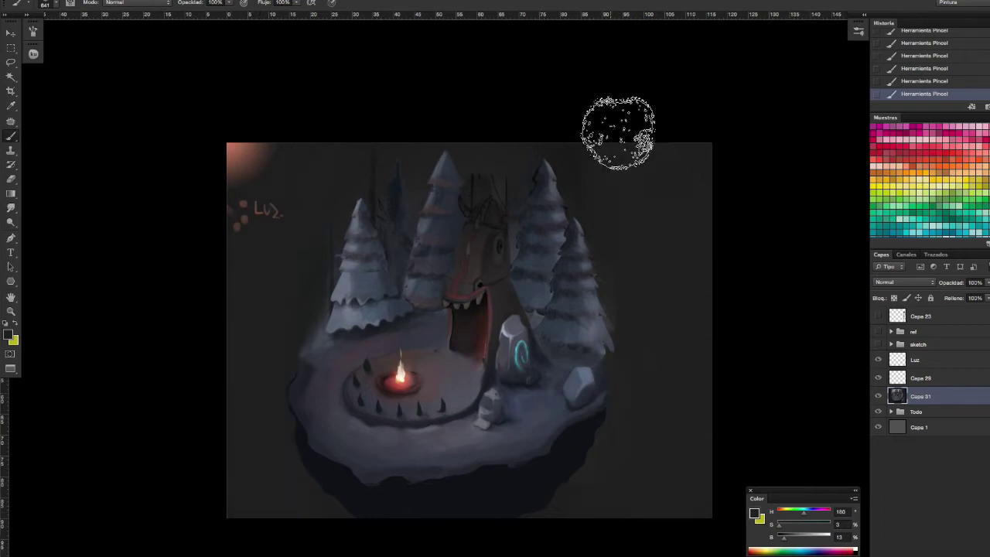
{"action": "key", "text": "bracketleft"}
{"action": "key", "text": "bracketleft"}
{"action": "key", "text": "bracketleft"}
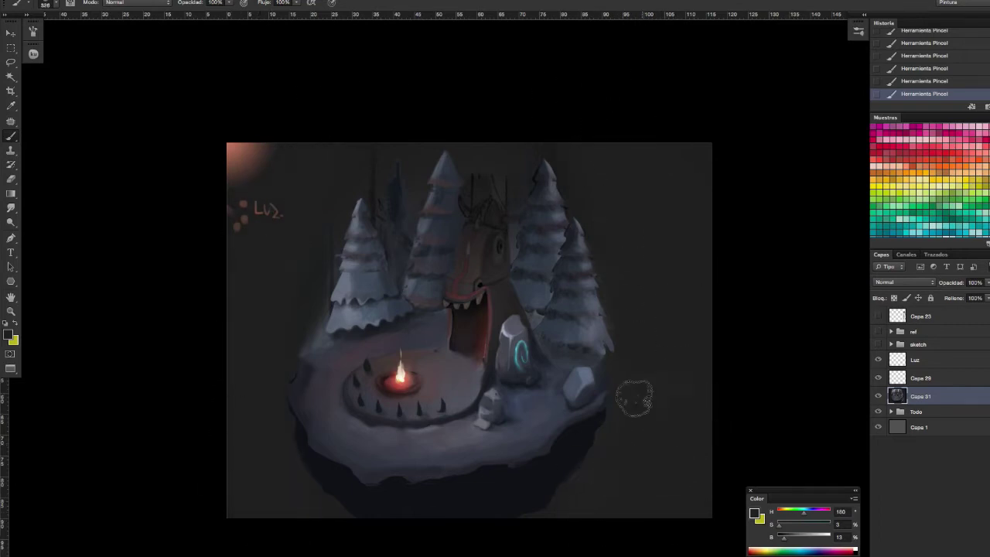
{"action": "key", "text": "bracketright"}
{"action": "key", "text": "bracketright"}
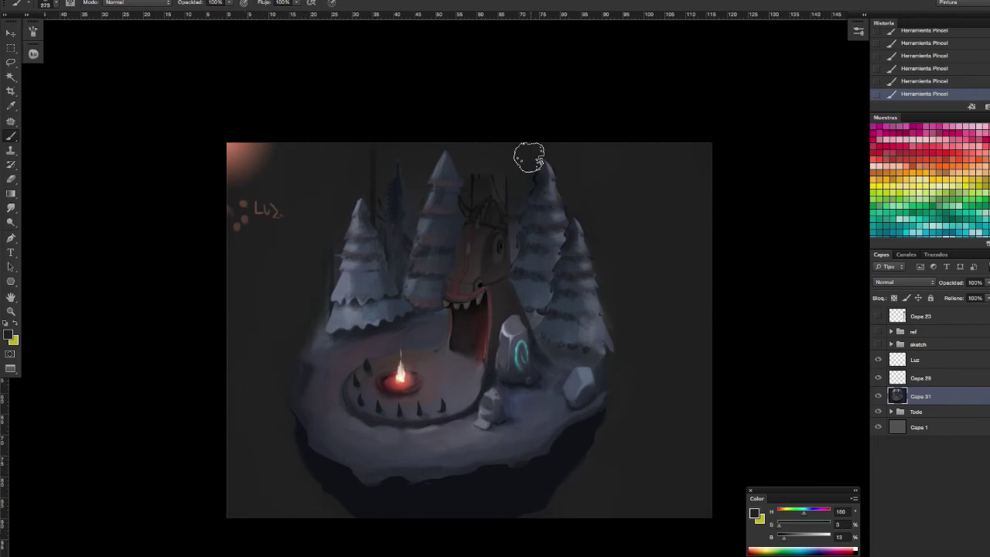
{"action": "key", "text": "period"}
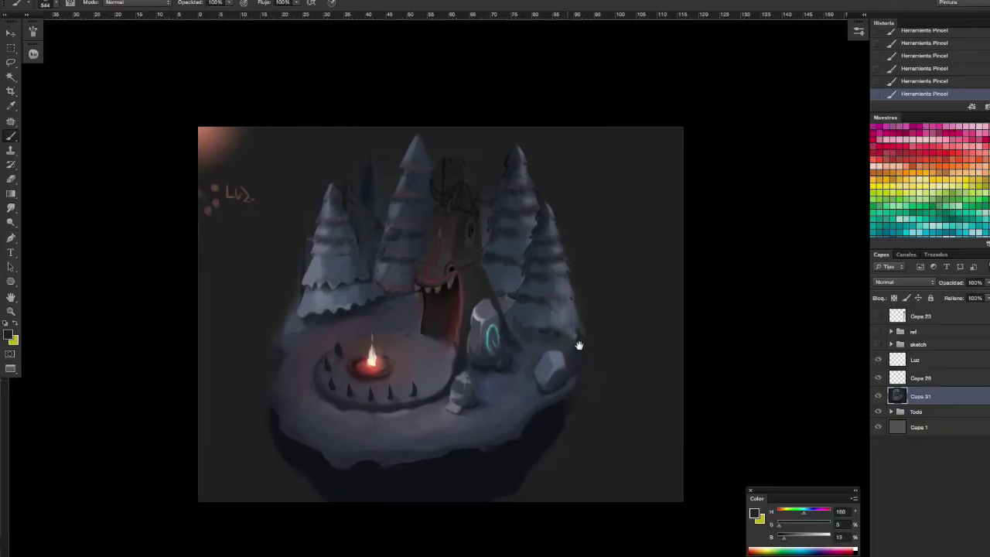
{"action": "left_click_drag", "start_coordinate": [601, 349], "coordinate": [674, 364]}
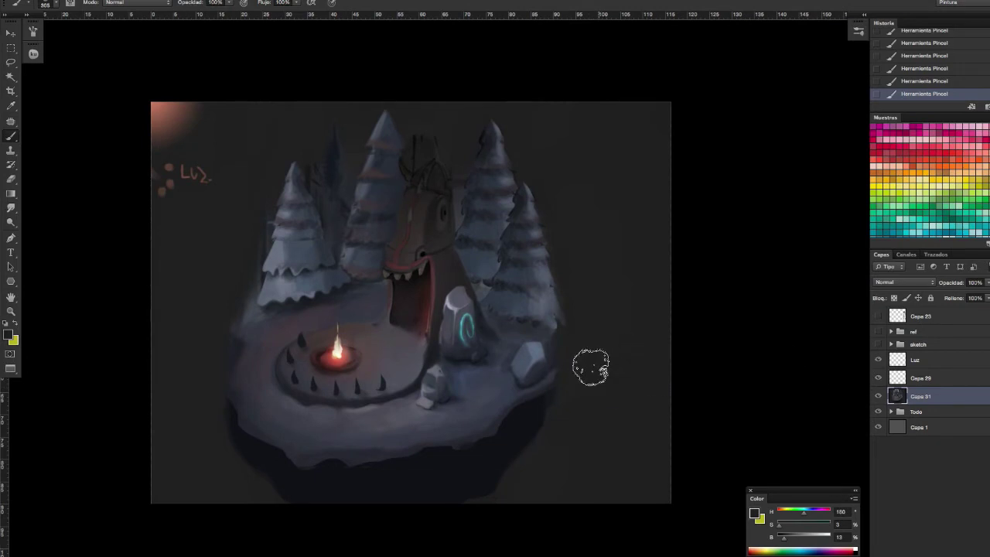
{"action": "left_click_drag", "start_coordinate": [593, 321], "coordinate": [612, 347]}
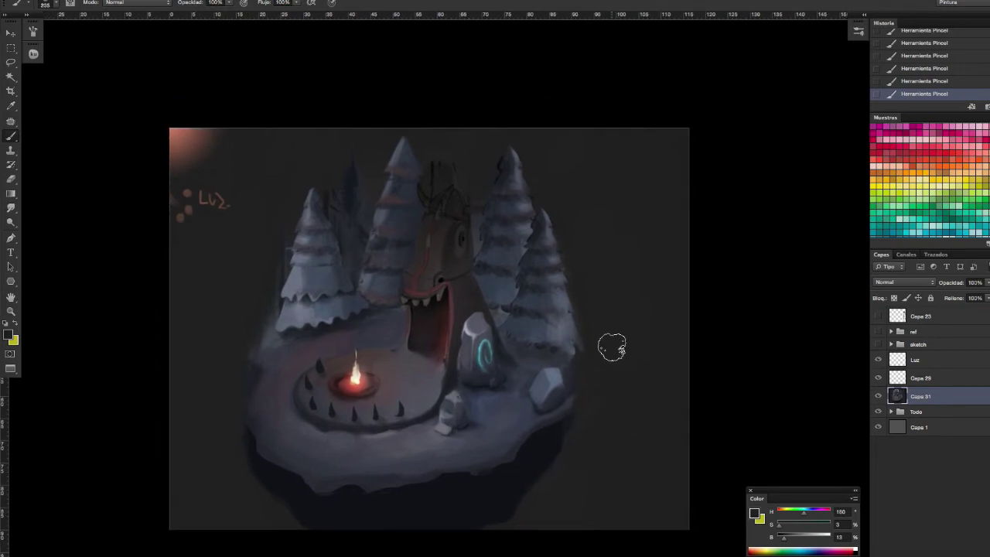
- Lasso-fill two dark strips along the island's lower edge
{"action": "key", "text": "l"}
{"action": "mouse_move", "coordinate": [248, 474]}
{"action": "left_mouse_down"}
{"action": "mouse_move", "coordinate": [488, 549]}
{"action": "mouse_move", "coordinate": [248, 475]}
{"action": "left_mouse_up"}
{"action": "key", "text": "alt+BackSpace"}
{"action": "key", "text": "ctrl+d"}
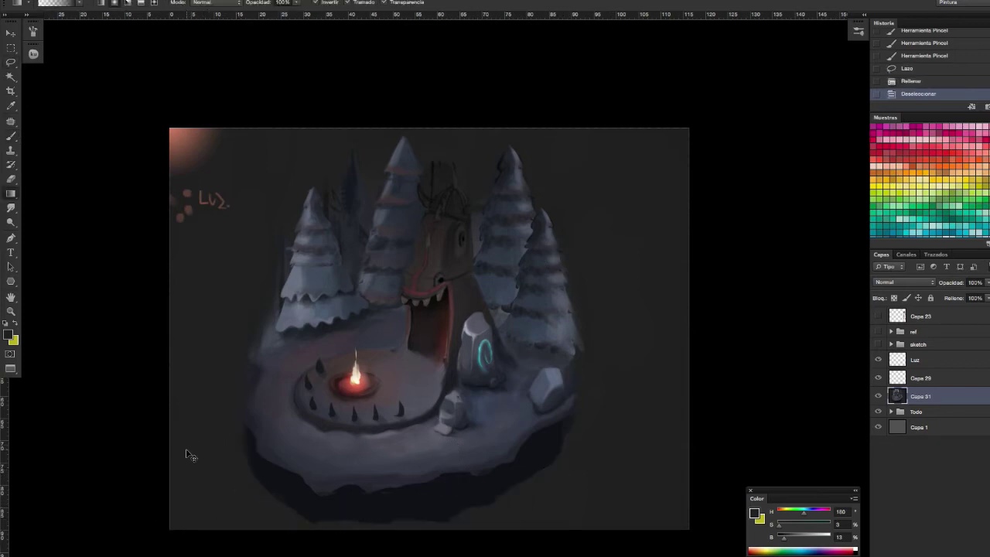
{"action": "key", "text": "l"}
{"action": "left_click_drag", "start_coordinate": [241, 435], "coordinate": [619, 464]}
{"action": "key", "text": "alt+BackSpace"}
{"action": "key", "text": "ctrl+d"}
- Soften the shadow edge with brush strokes and sample a dark grey from the background
{"action": "key", "text": "b"}
{"action": "mouse_move", "coordinate": [327, 508]}
{"action": "left_mouse_down"}
{"action": "mouse_move", "coordinate": [320, 498]}
{"action": "mouse_move", "coordinate": [372, 501]}
{"action": "left_mouse_up"}
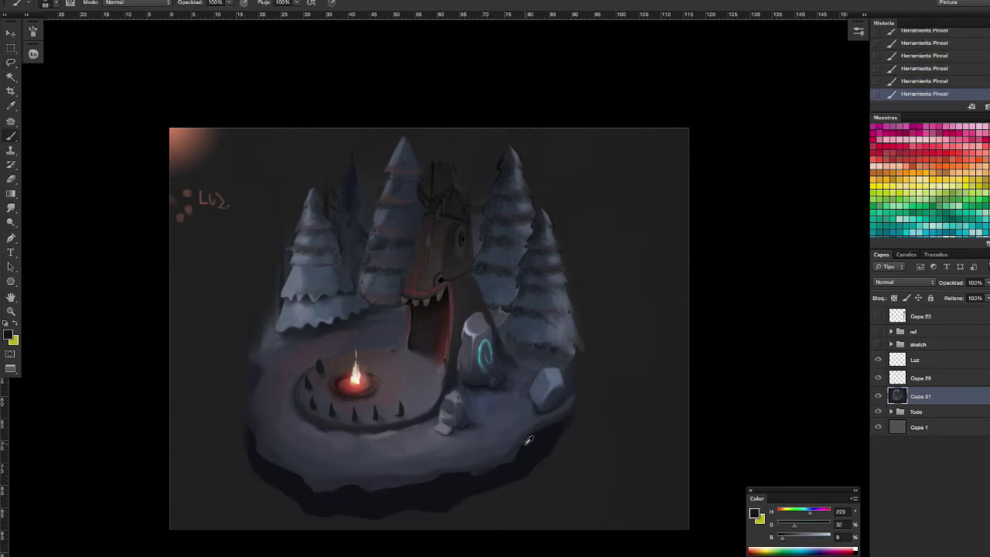
{"action": "key", "text": "bracketright"}
{"action": "key", "text": "bracketright"}
{"action": "key", "text": "bracketright"}
{"action": "left_click", "coordinate": [238, 220], "text": "alt"}
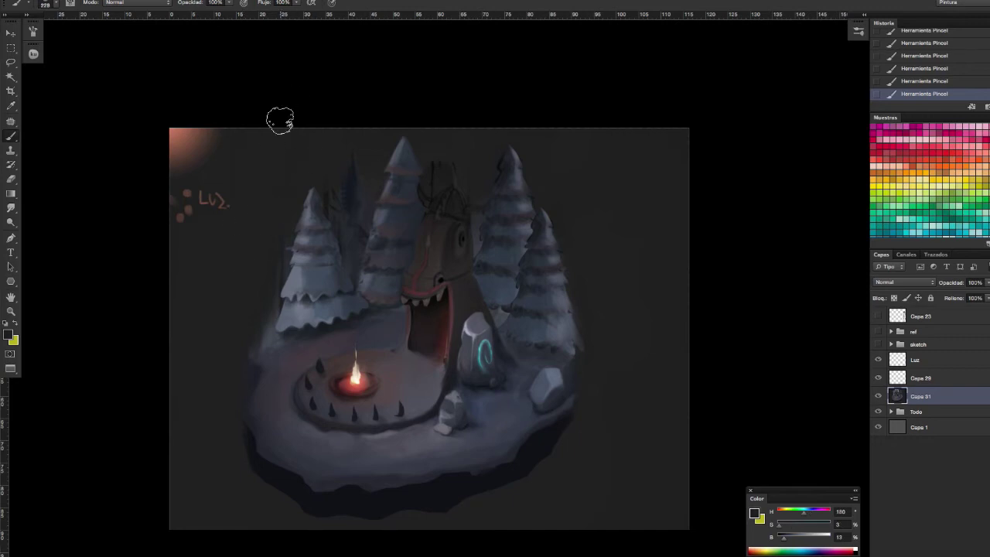
{"action": "key", "text": "bracketleft"}
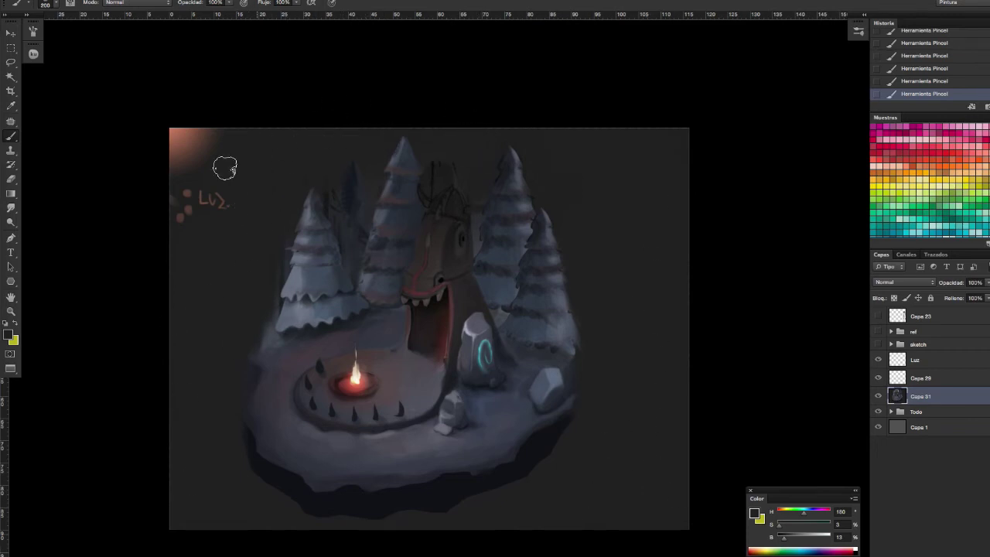
{"action": "left_click_drag", "start_coordinate": [551, 159], "coordinate": [554, 159]}
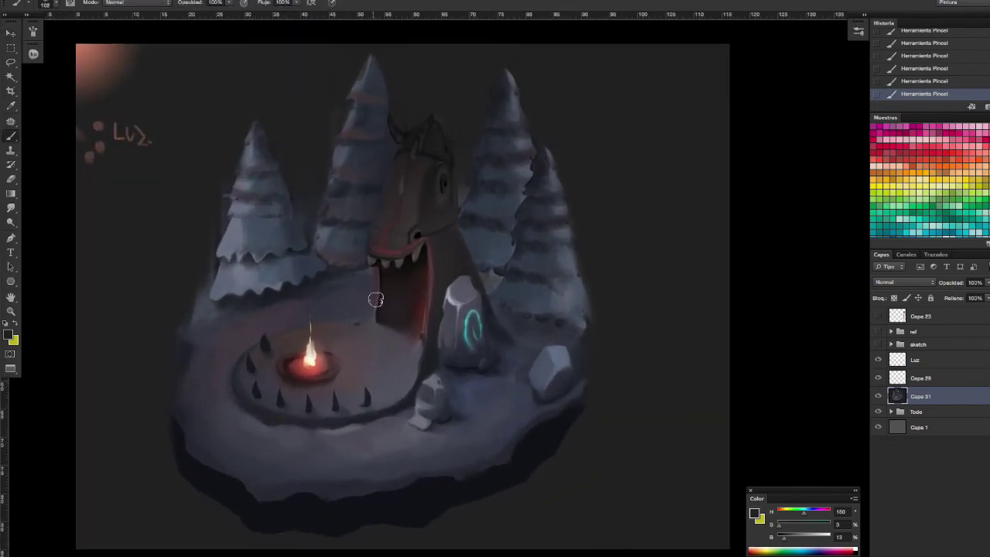
- Sample grey-blue, dark blue and salmon colours from the scene and palette
{"action": "left_click", "coordinate": [236, 234], "text": "alt"}
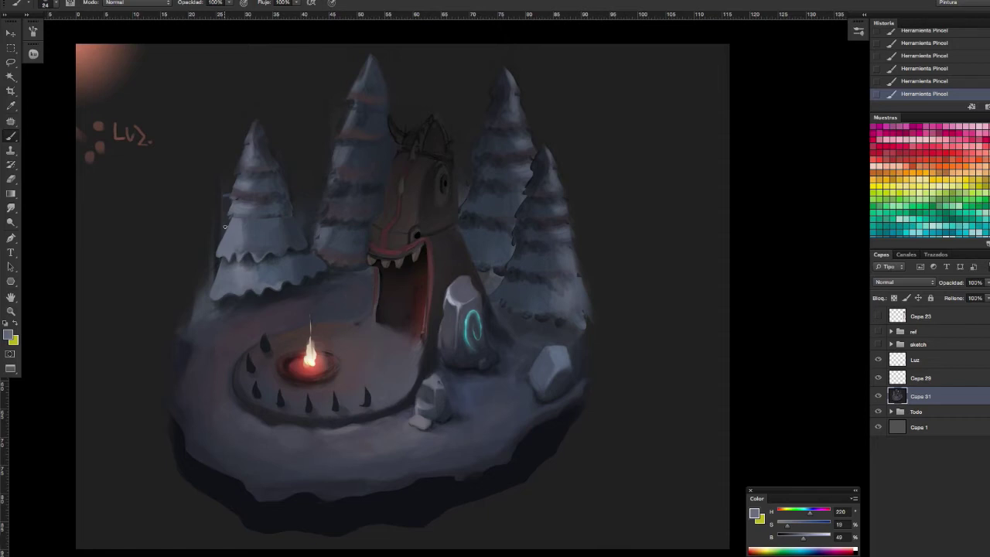
{"action": "left_click", "coordinate": [460, 288], "text": "alt"}
{"action": "left_click", "coordinate": [300, 232], "text": "alt"}
{"action": "scroll", "coordinate": [283, 260], "scroll_direction": "up", "scroll_amount": 2}
{"action": "left_click", "coordinate": [279, 276], "text": "alt"}
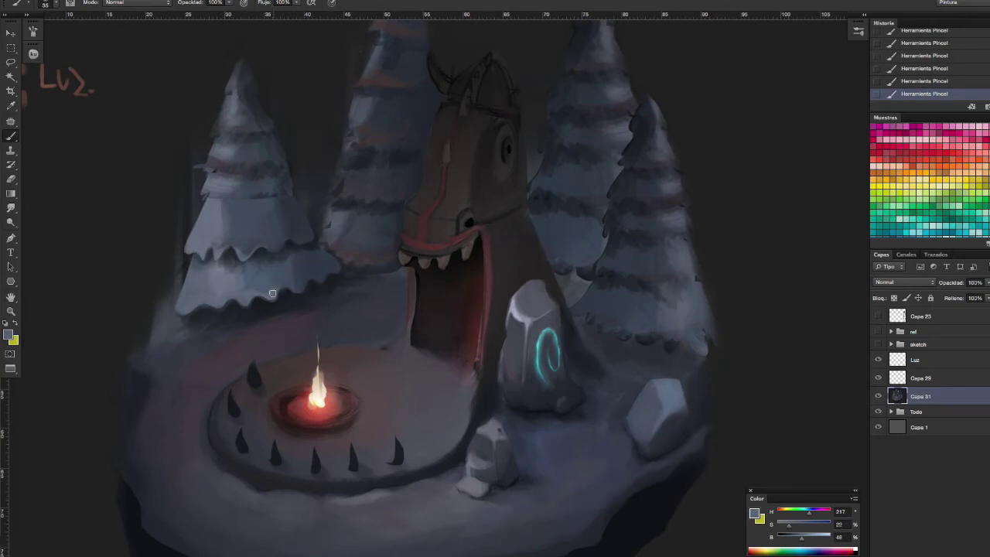
{"action": "scroll", "coordinate": [253, 343], "scroll_direction": "down", "scroll_amount": 2}
{"action": "left_click", "coordinate": [685, 261], "text": "alt"}
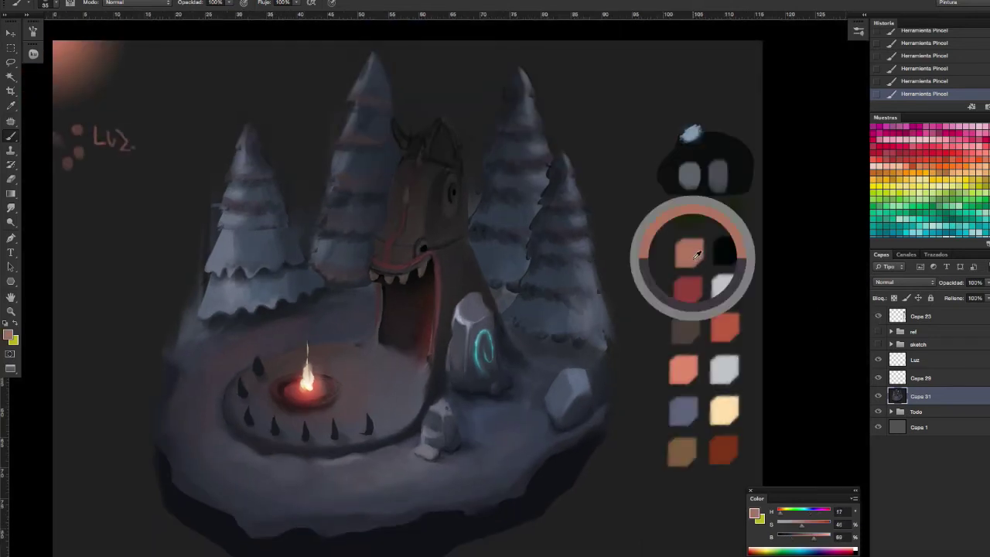
{"action": "left_click", "coordinate": [204, 305], "text": "alt"}
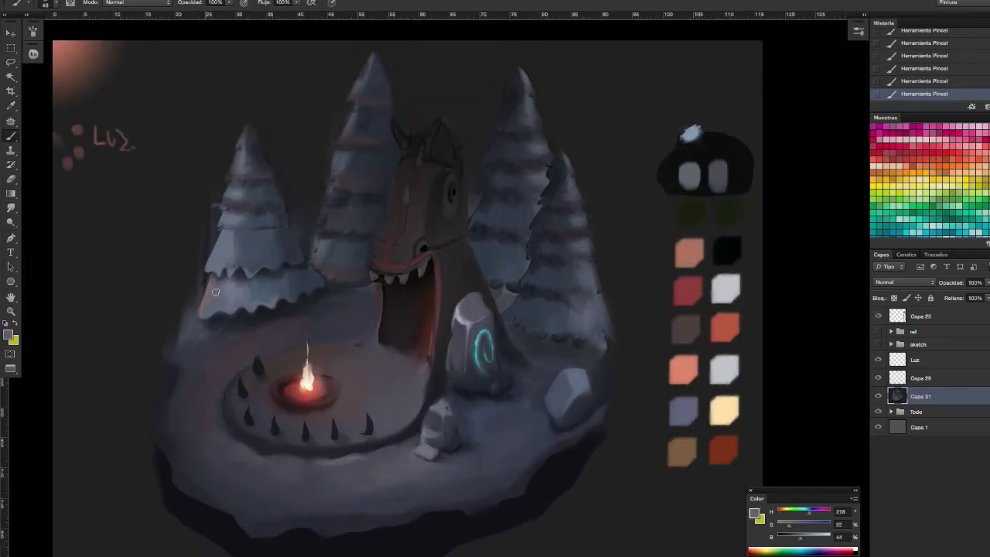
{"action": "scroll", "coordinate": [260, 317], "scroll_direction": "up", "scroll_amount": 2}
- Lasso the snow-tier edges on the left pine and lighten the paint inside with a larger brush
{"action": "key", "text": "l"}
{"action": "left_click_drag", "start_coordinate": [308, 263], "coordinate": [302, 268]}
{"action": "key", "text": "b"}
{"action": "key", "text": "ctrl+d"}
{"action": "key", "text": "l"}
{"action": "mouse_move", "coordinate": [205, 235]}
{"action": "left_mouse_down"}
{"action": "mouse_move", "coordinate": [300, 271]}
{"action": "mouse_move", "coordinate": [317, 248]}
{"action": "mouse_move", "coordinate": [271, 233]}
{"action": "mouse_move", "coordinate": [244, 238]}
{"action": "mouse_move", "coordinate": [291, 232]}
{"action": "left_mouse_up"}
{"action": "key", "text": "b"}
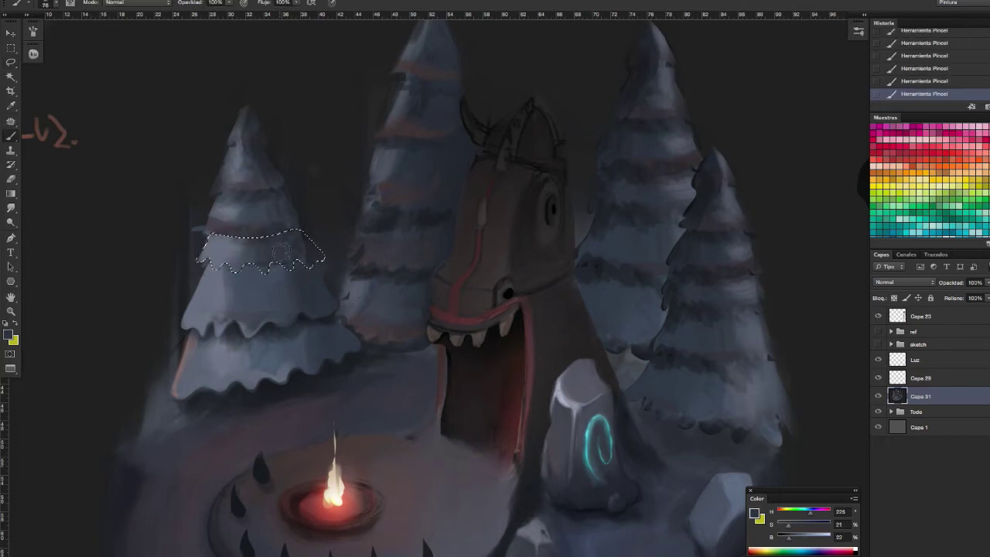
{"action": "left_click", "coordinate": [277, 243], "text": "alt"}
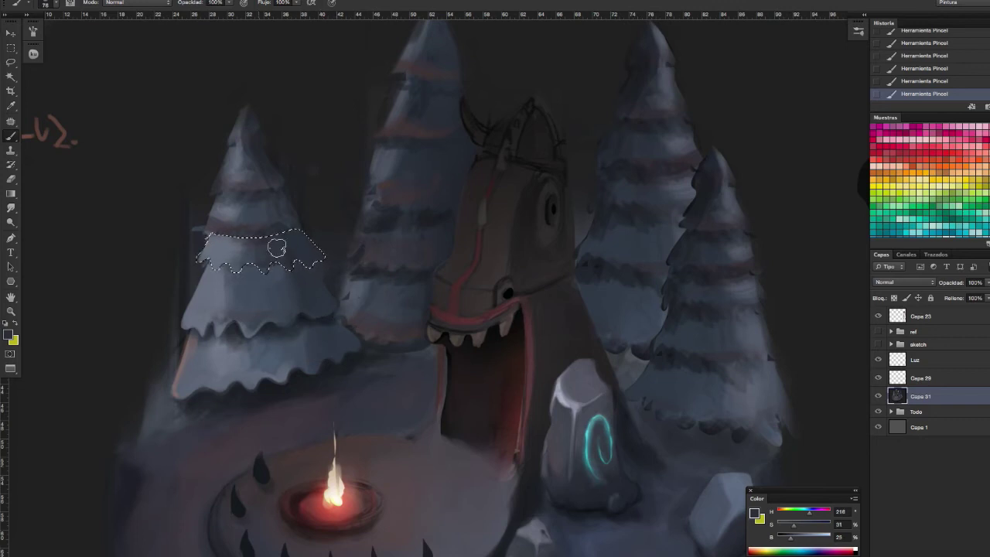
{"action": "key", "text": "bracketright"}
{"action": "key", "text": "bracketright"}
{"action": "key", "text": "bracketright"}
{"action": "left_click_drag", "start_coordinate": [298, 261], "coordinate": [232, 232]}
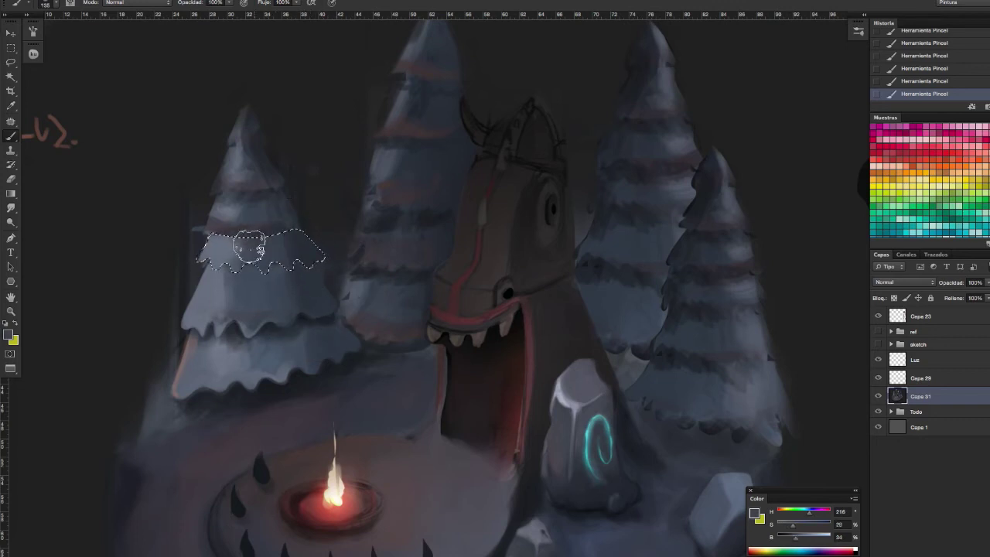
{"action": "left_click", "coordinate": [260, 295], "text": "alt"}
{"action": "key", "text": "ctrl+d"}
- Outline the lower edge of a snow tier and paint a darker band inside it
{"action": "key", "text": "l"}
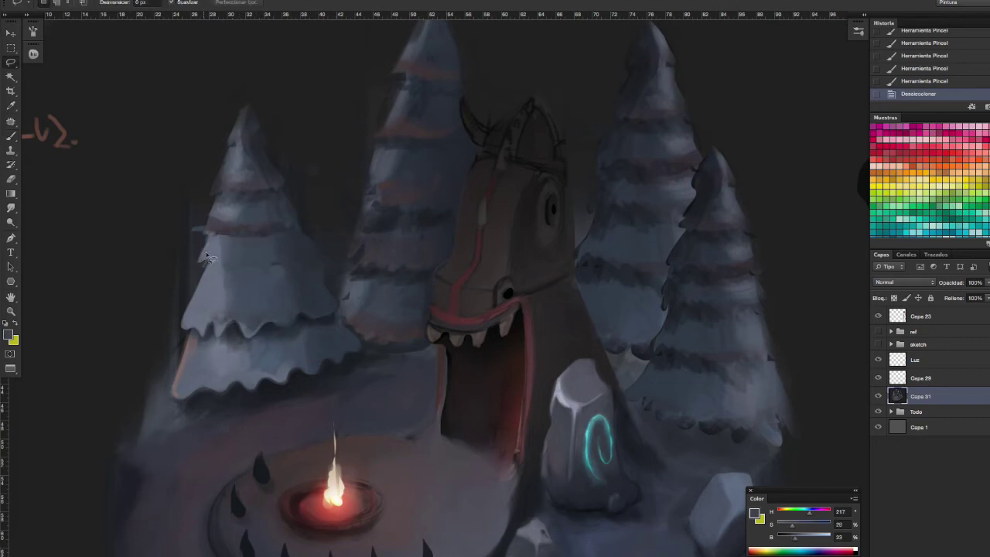
{"action": "left_click_drag", "start_coordinate": [211, 266], "coordinate": [201, 260]}
{"action": "left_click", "coordinate": [201, 260]}
{"action": "left_click_drag", "start_coordinate": [247, 290], "coordinate": [263, 277]}
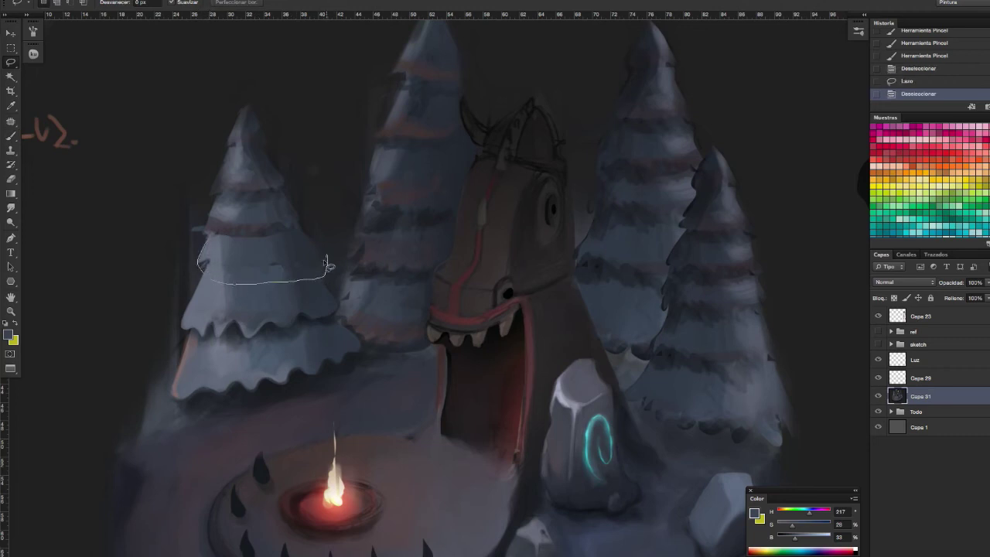
{"action": "key", "text": "ctrl+plus"}
{"action": "mouse_move", "coordinate": [203, 264]}
{"action": "left_mouse_down"}
{"action": "mouse_move", "coordinate": [175, 269]}
{"action": "mouse_move", "coordinate": [260, 254]}
{"action": "left_mouse_up"}
{"action": "key", "text": "b"}
{"action": "mouse_move", "coordinate": [174, 232]}
{"action": "left_mouse_down"}
{"action": "mouse_move", "coordinate": [221, 261]}
{"action": "mouse_move", "coordinate": [288, 256]}
{"action": "left_mouse_up"}
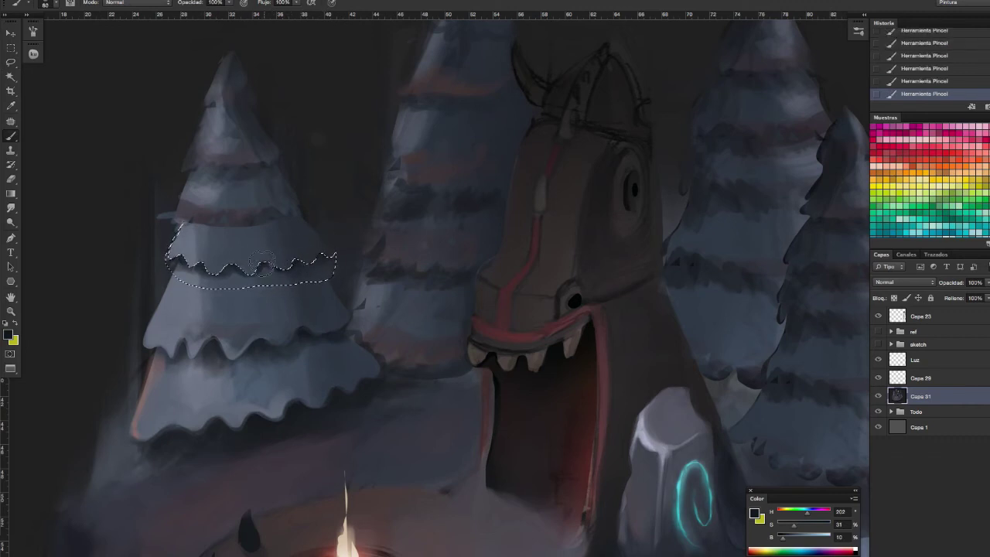
{"action": "left_click", "coordinate": [190, 280], "text": "alt"}
{"action": "left_click", "coordinate": [302, 266], "text": "alt"}
{"action": "key", "text": "ctrl+0"}
{"action": "key", "text": "ctrl+d"}
- Shade the left pine with darker blue-greys and repaint its edge crisper
{"action": "left_click", "coordinate": [402, 343], "text": "alt"}
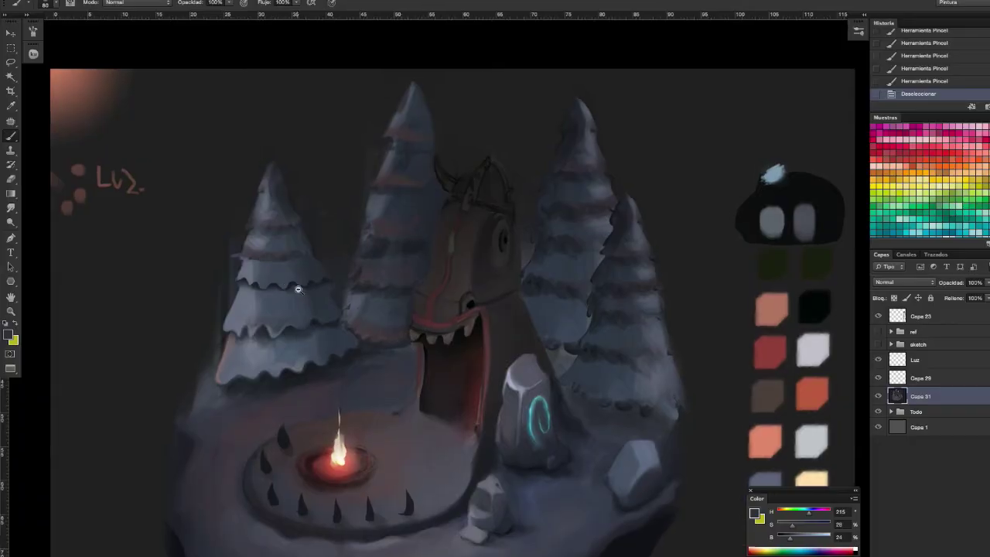
{"action": "scroll", "coordinate": [274, 296], "scroll_direction": "up", "scroll_amount": 2}
{"action": "left_click", "coordinate": [252, 327]}
{"action": "left_click", "coordinate": [309, 411], "text": "alt"}
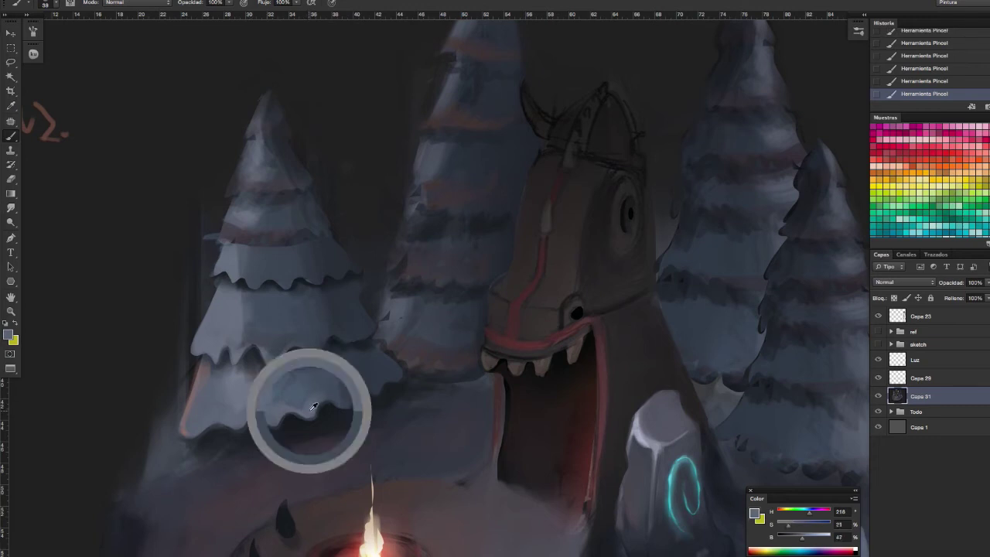
{"action": "left_click", "coordinate": [276, 340], "text": "alt"}
{"action": "left_click", "coordinate": [321, 331], "text": "alt"}
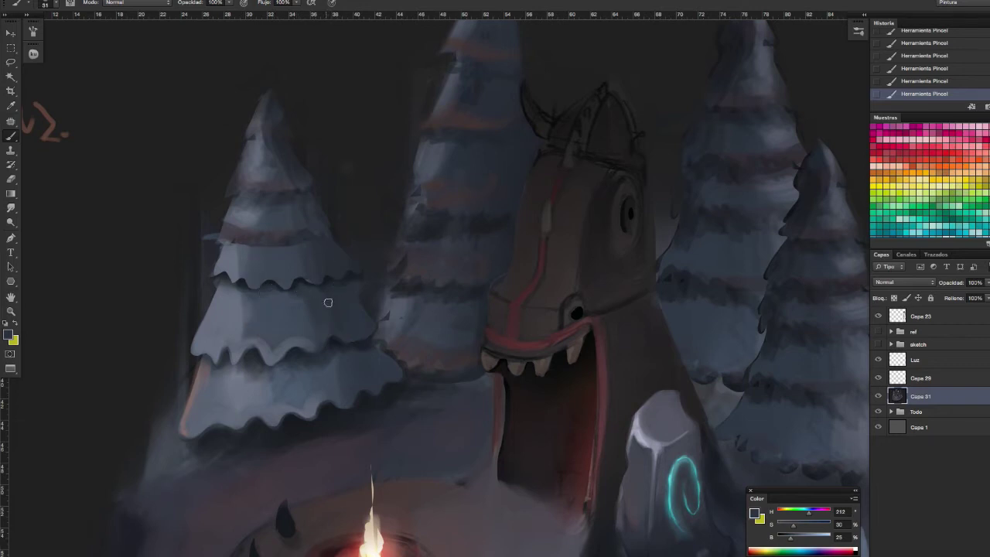
{"action": "key", "text": "l"}
{"action": "mouse_move", "coordinate": [375, 321]}
{"action": "left_mouse_down"}
{"action": "mouse_move", "coordinate": [352, 289]}
{"action": "mouse_move", "coordinate": [372, 317]}
{"action": "left_mouse_up"}
{"action": "key", "text": "b"}
{"action": "key", "text": "ctrl+d"}
{"action": "left_click_drag", "start_coordinate": [375, 282], "coordinate": [381, 285]}
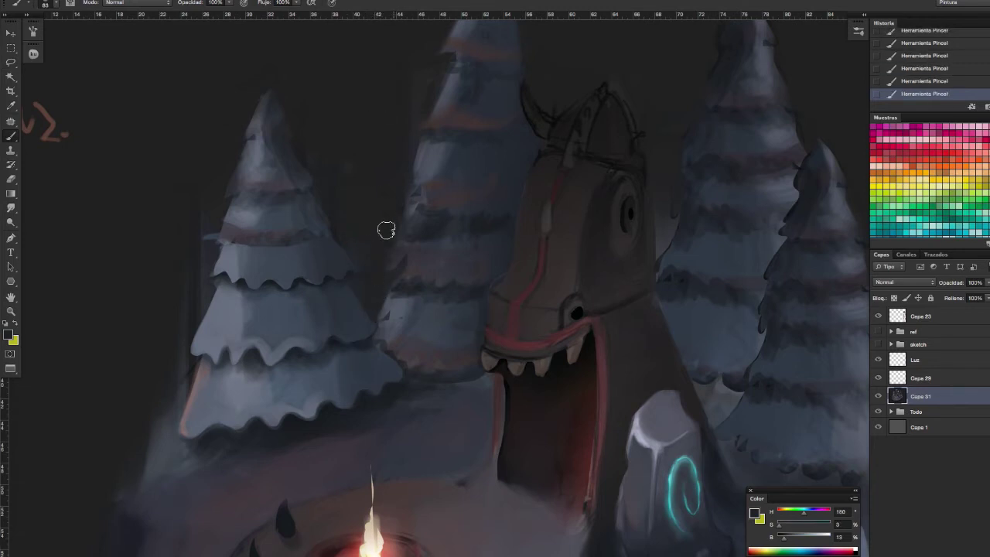
{"action": "scroll", "coordinate": [375, 302], "scroll_direction": "down", "scroll_amount": 2}
{"action": "scroll", "coordinate": [448, 310], "scroll_direction": "up", "scroll_amount": 2}
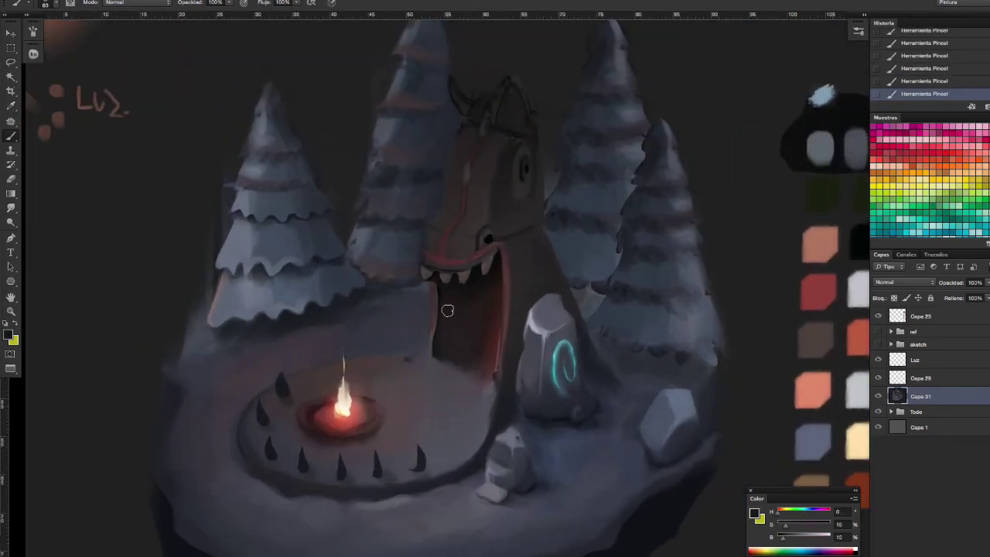
- Sample dark, warm and stone colours and set the brush to 40 on Capa 31
{"action": "left_click", "coordinate": [442, 287], "text": "alt"}
{"action": "key", "text": "bracketleft"}
{"action": "key", "text": "bracketleft"}
{"action": "left_click", "coordinate": [436, 315], "text": "alt"}
{"action": "left_click", "coordinate": [406, 387], "text": "alt"}
{"action": "left_click", "coordinate": [229, 335], "text": "alt"}
{"action": "left_click", "coordinate": [399, 418], "text": "alt"}
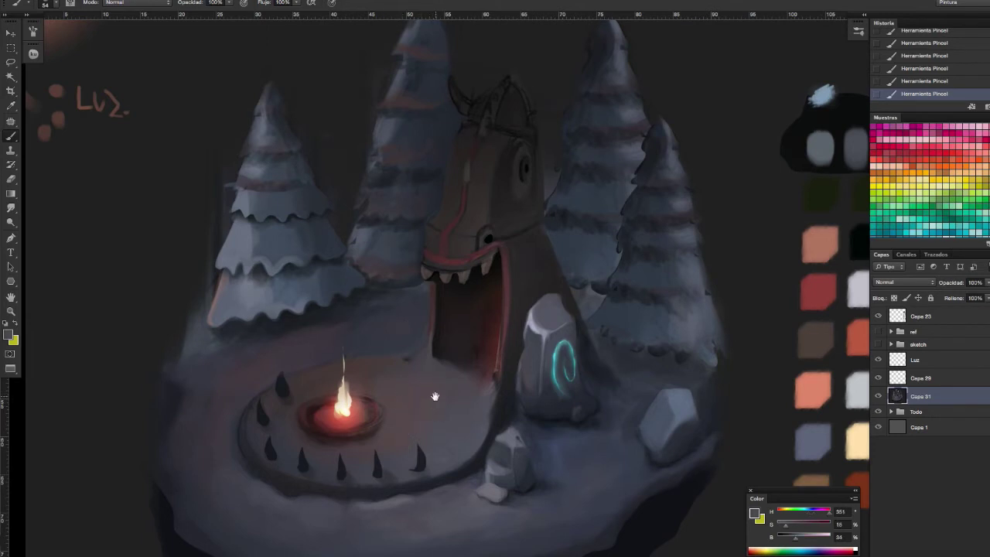
{"action": "key", "text": "ctrl+0"}
{"action": "left_click", "coordinate": [584, 448], "text": "alt"}
{"action": "left_click", "coordinate": [504, 320], "text": "alt"}
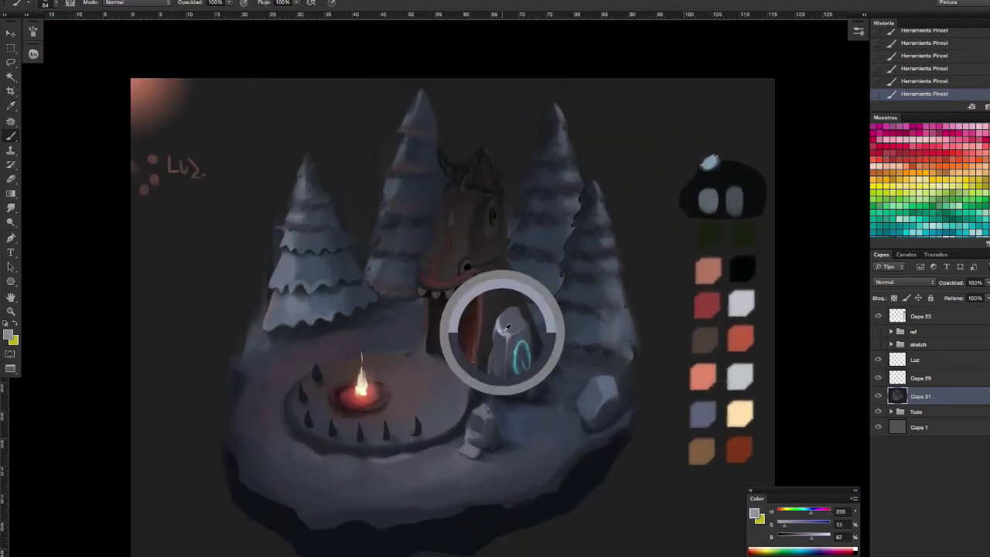
{"action": "left_click", "coordinate": [858, 58]}
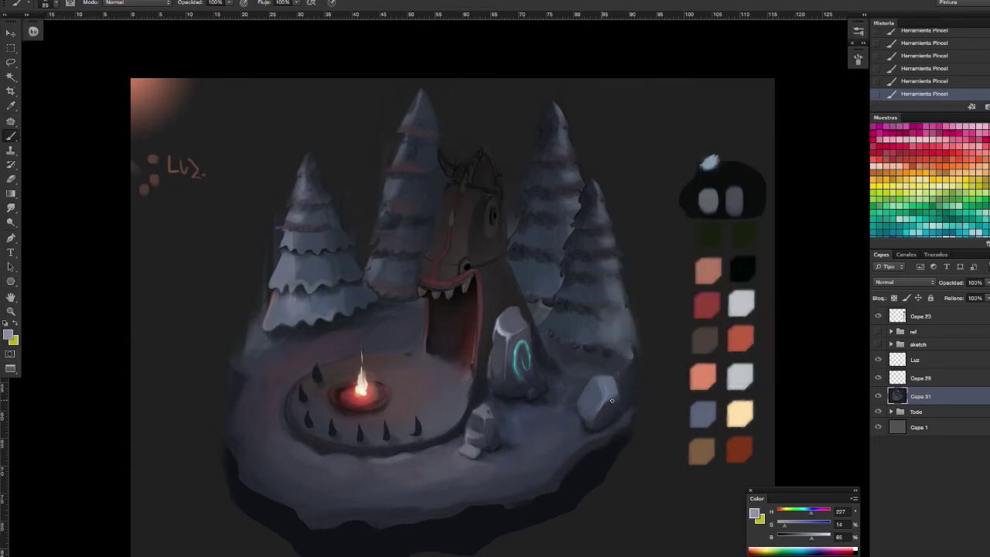
{"action": "left_click", "coordinate": [605, 392], "text": "alt"}
{"action": "left_click", "coordinate": [899, 378]}
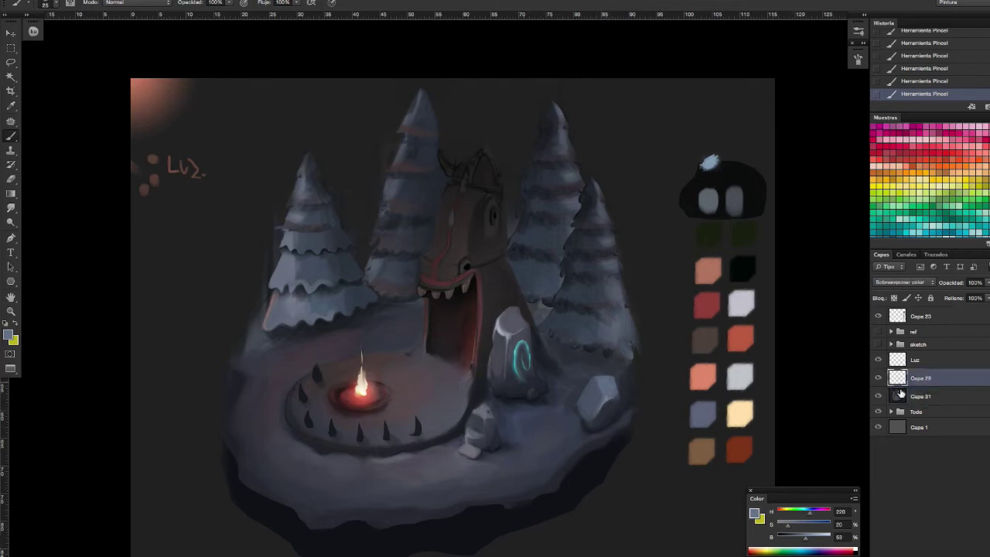
{"action": "left_click", "coordinate": [900, 394]}
- Smudge the campfire flame upward, then return to a 61 px brush
{"action": "key", "text": "r"}
{"action": "left_click_drag", "start_coordinate": [360, 386], "coordinate": [361, 352]}
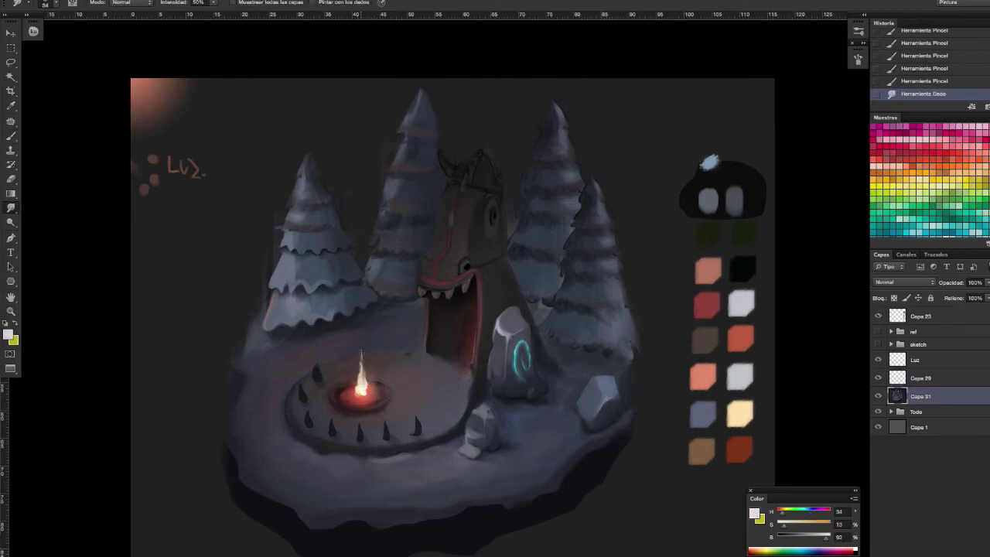
{"action": "key", "text": "b"}
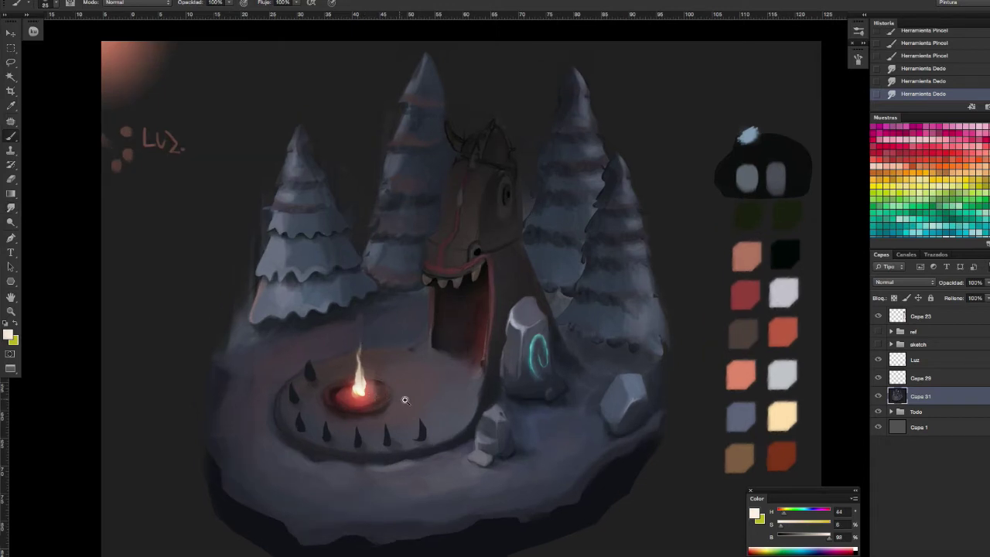
{"action": "scroll", "coordinate": [379, 386], "scroll_direction": "up", "scroll_amount": 2}
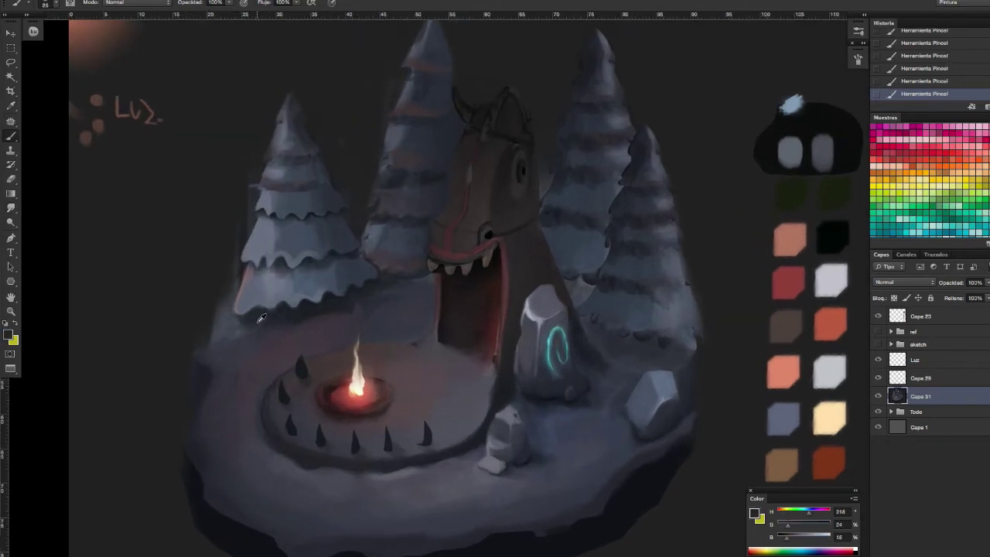
{"action": "left_click", "coordinate": [332, 259], "text": "alt"}
{"action": "key", "text": "F5"}
{"action": "key", "text": "F5"}
{"action": "scroll", "coordinate": [380, 320], "scroll_direction": "down", "scroll_amount": 3}
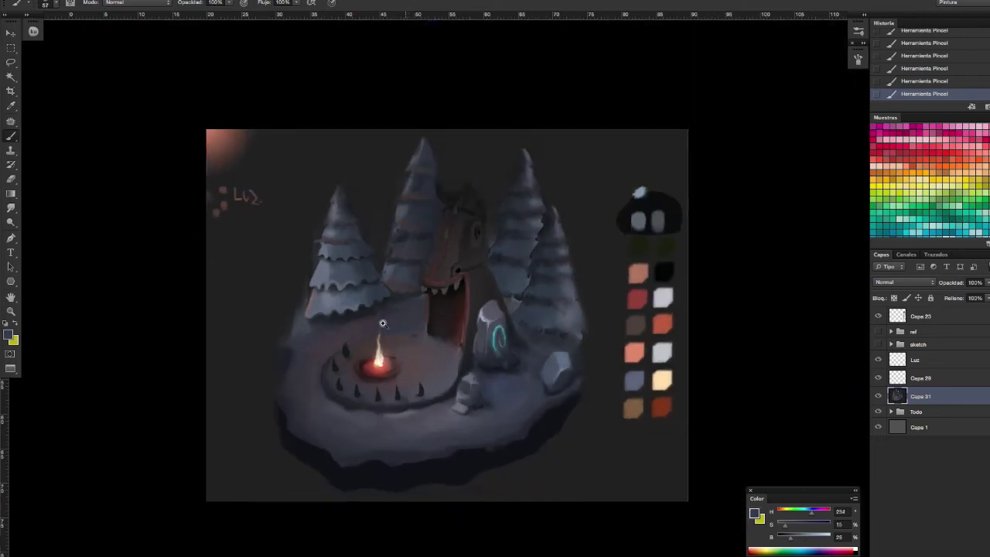
{"action": "scroll", "coordinate": [380, 320], "scroll_direction": "up", "scroll_amount": 1}
- Sample ground blues, a near-black and the salmon swatch, then reset opacity to 100%
{"action": "left_click", "coordinate": [588, 440], "text": "alt"}
{"action": "left_click", "coordinate": [378, 483], "text": "alt"}
{"action": "left_click", "coordinate": [326, 461], "text": "alt"}
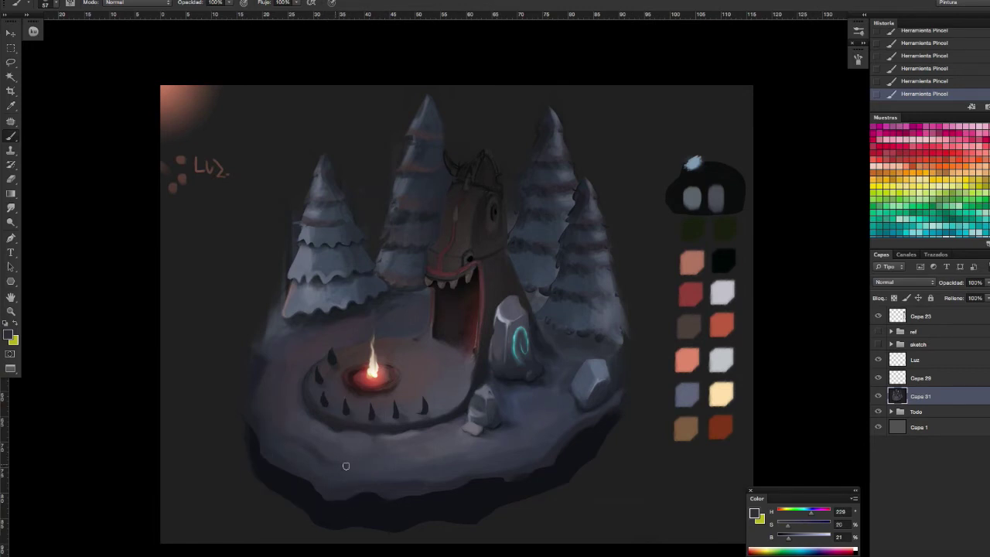
{"action": "left_click", "coordinate": [412, 447], "text": "alt"}
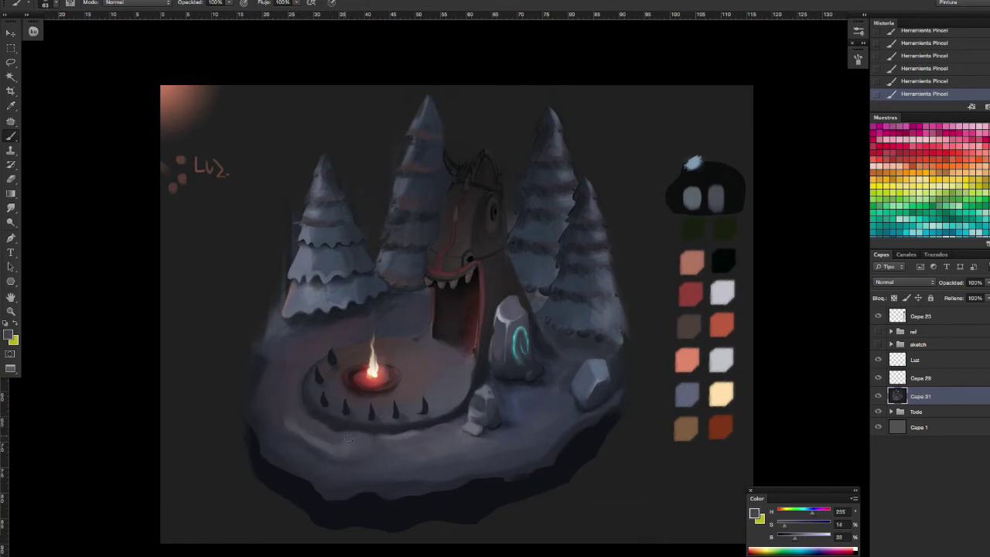
{"action": "left_click", "coordinate": [336, 450], "text": "alt"}
{"action": "left_click", "coordinate": [323, 450], "text": "alt"}
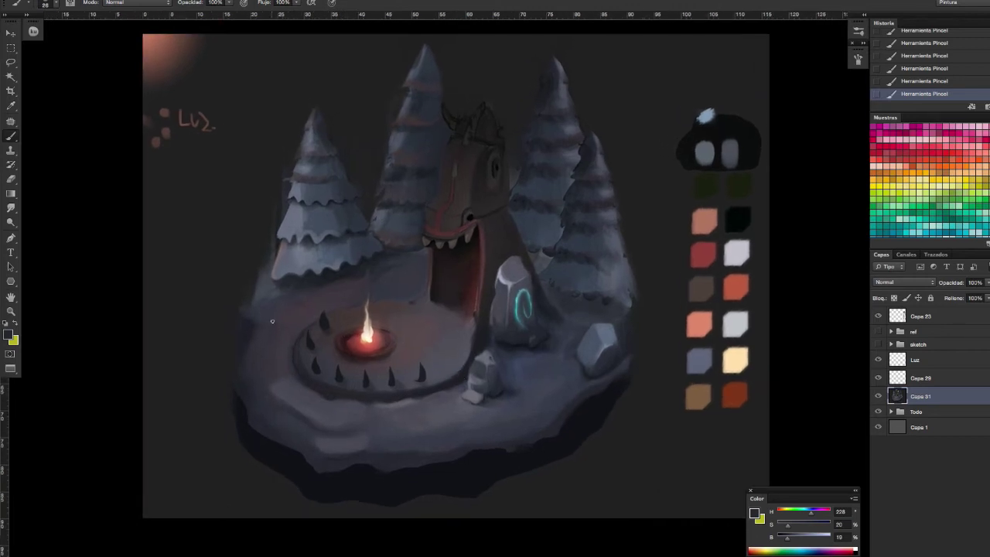
{"action": "left_click", "coordinate": [255, 303], "text": "alt"}
{"action": "left_click", "coordinate": [699, 332], "text": "alt"}
{"action": "key", "text": "2"}
{"action": "left_click", "coordinate": [302, 399], "text": "alt"}
{"action": "left_click", "coordinate": [326, 441], "text": "alt"}
{"action": "left_click", "coordinate": [302, 389], "text": "alt"}
{"action": "key", "text": "0"}
- Paint pinkish rim strokes along the ground's front edge, using mauve and brightness-14 blue tones
{"action": "left_click_drag", "start_coordinate": [313, 390], "coordinate": [322, 369]}
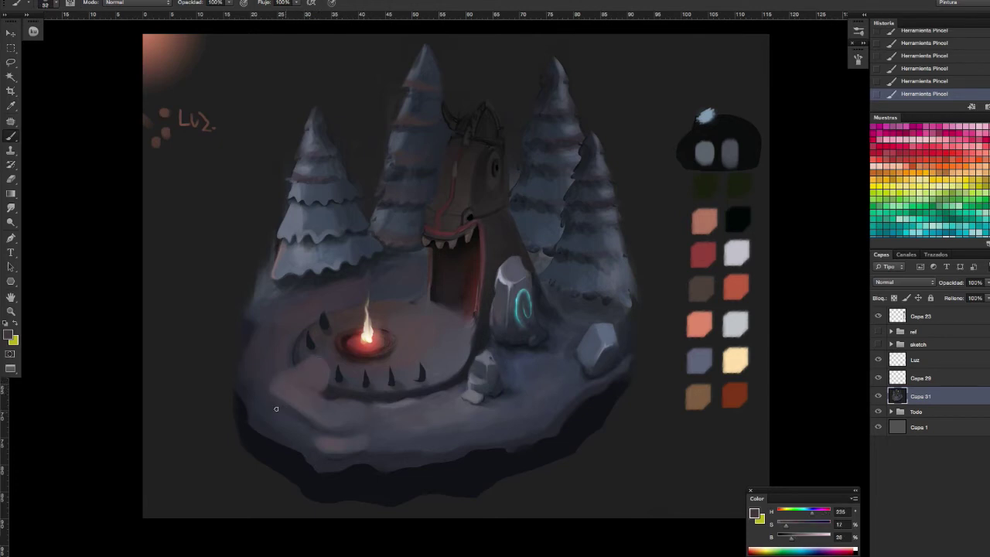
{"action": "left_click", "coordinate": [308, 422], "text": "alt"}
{"action": "left_click_drag", "start_coordinate": [786, 495], "coordinate": [622, 442]}
{"action": "left_click_drag", "start_coordinate": [623, 485], "coordinate": [619, 484]}
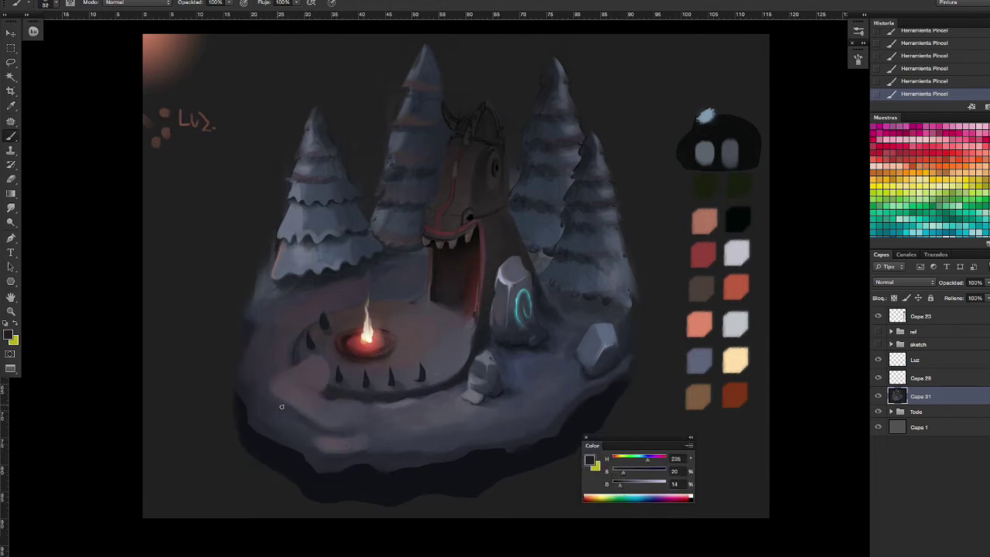
{"action": "left_click", "coordinate": [282, 411], "text": "alt"}
{"action": "left_click", "coordinate": [314, 383], "text": "alt"}
{"action": "left_click", "coordinate": [342, 369], "text": "alt"}
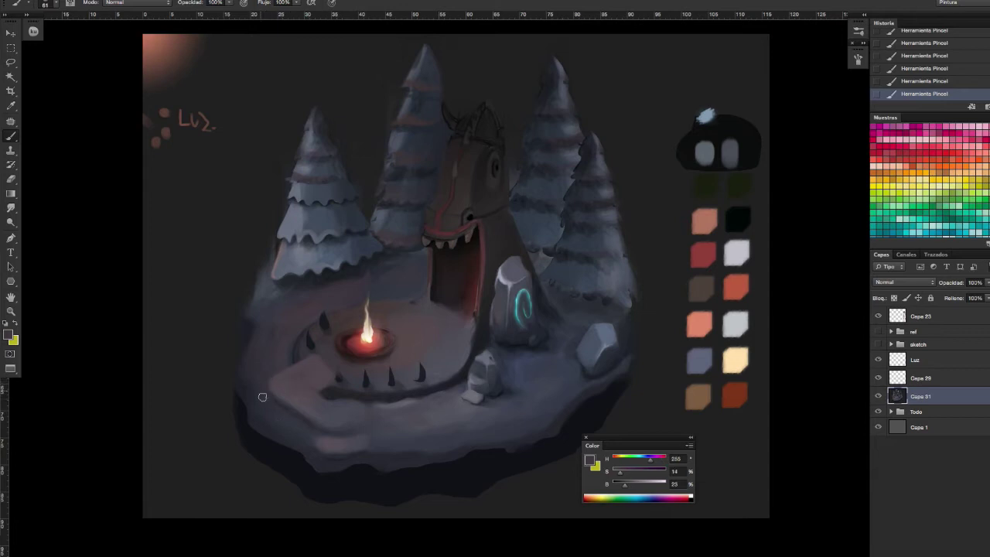
{"action": "key", "text": "ctrl+minus"}
{"action": "key", "text": "ctrl+plus"}
{"action": "left_click", "coordinate": [329, 369], "text": "alt"}
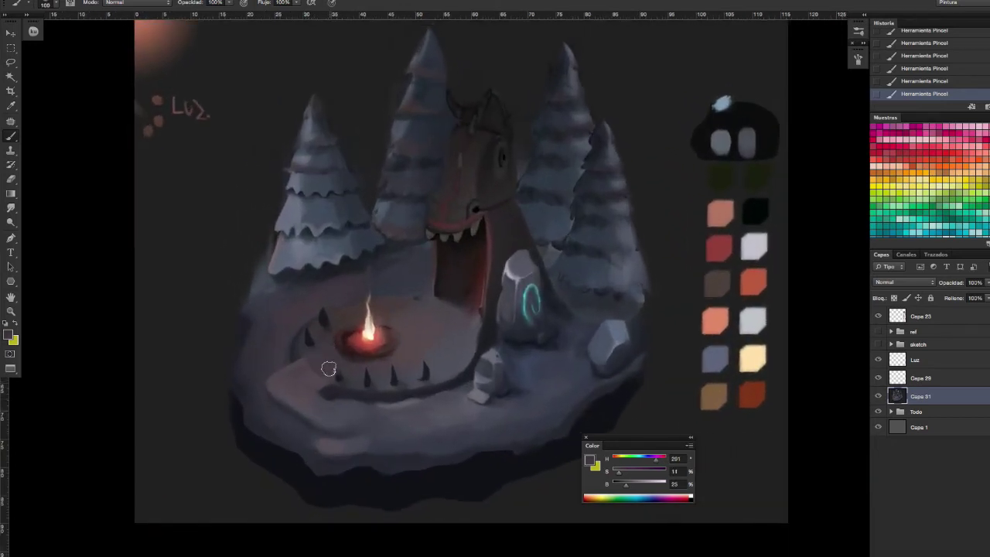
{"action": "key", "text": "bracketleft"}
{"action": "key", "text": "bracketleft"}
{"action": "key", "text": "bracketleft"}
{"action": "left_click", "coordinate": [279, 384], "text": "alt"}
{"action": "left_click", "coordinate": [270, 377], "text": "alt"}
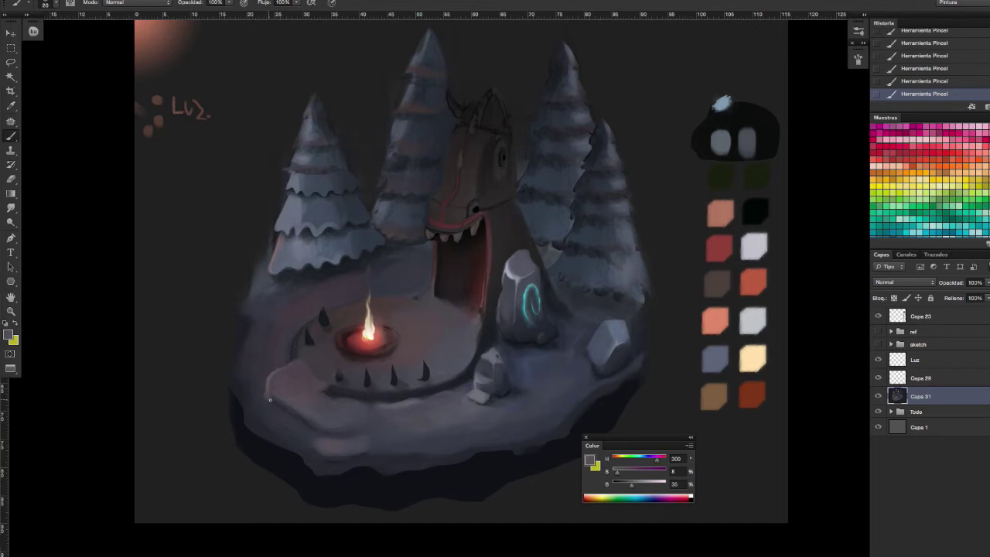
- On Capa 29, paint a cyan spiral rune on the small rock
{"action": "double_click", "coordinate": [878, 396]}
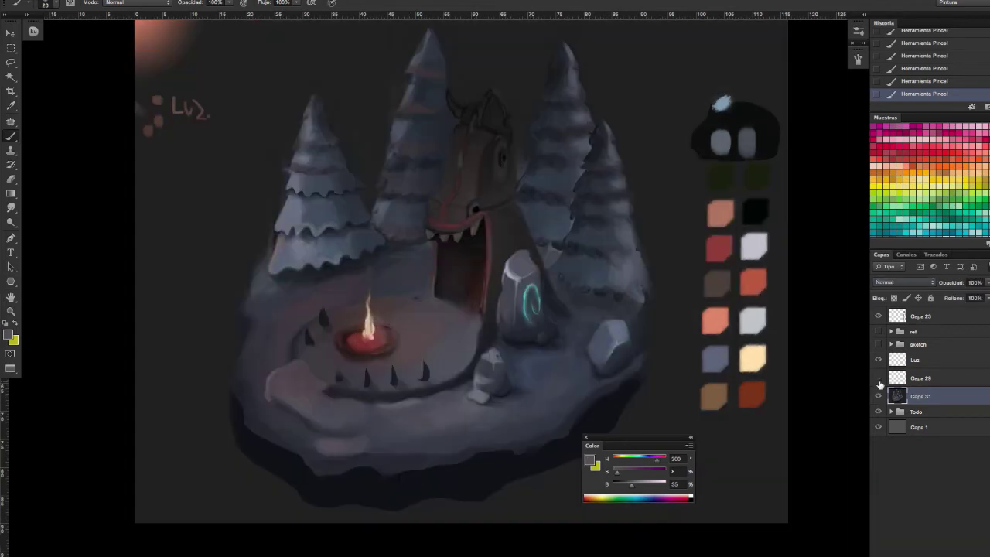
{"action": "left_click", "coordinate": [921, 377]}
{"action": "left_click", "coordinate": [527, 292], "text": "alt"}
{"action": "left_click_drag", "start_coordinate": [526, 292], "coordinate": [528, 304]}
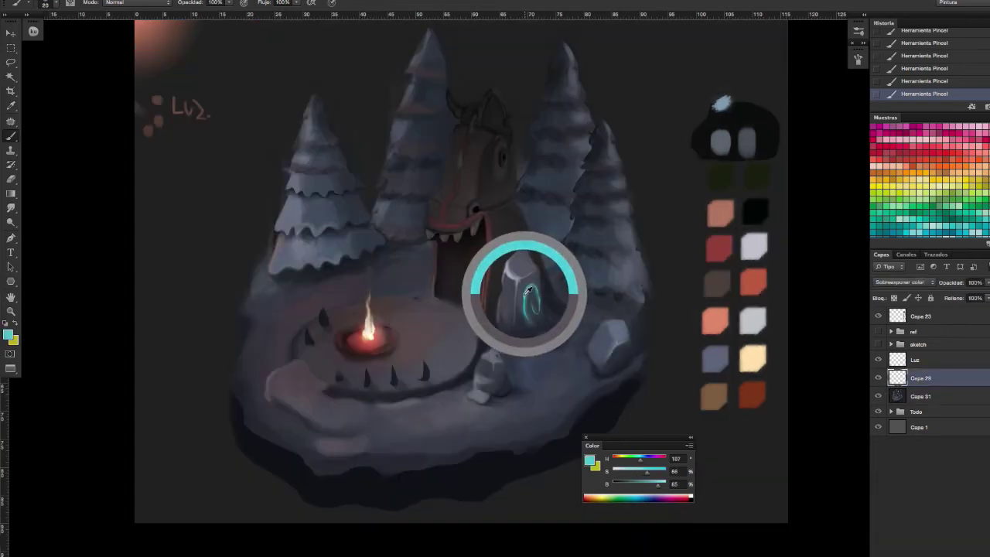
{"action": "scroll", "coordinate": [597, 342], "scroll_direction": "up", "scroll_amount": 2}
{"action": "left_click_drag", "start_coordinate": [594, 334], "coordinate": [592, 340]}
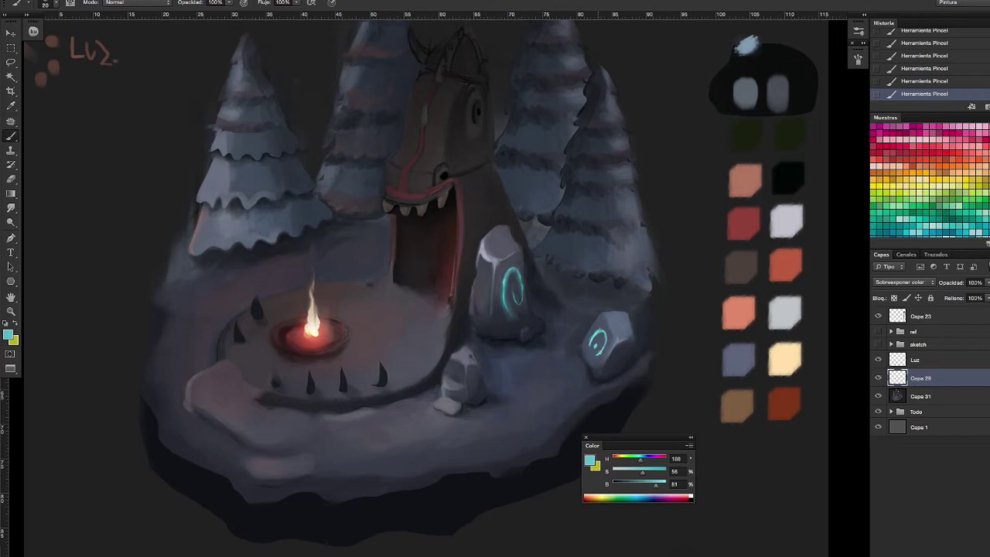
{"action": "left_click", "coordinate": [600, 327], "text": "alt"}
{"action": "key", "text": "F5"}
{"action": "key", "text": "F5"}
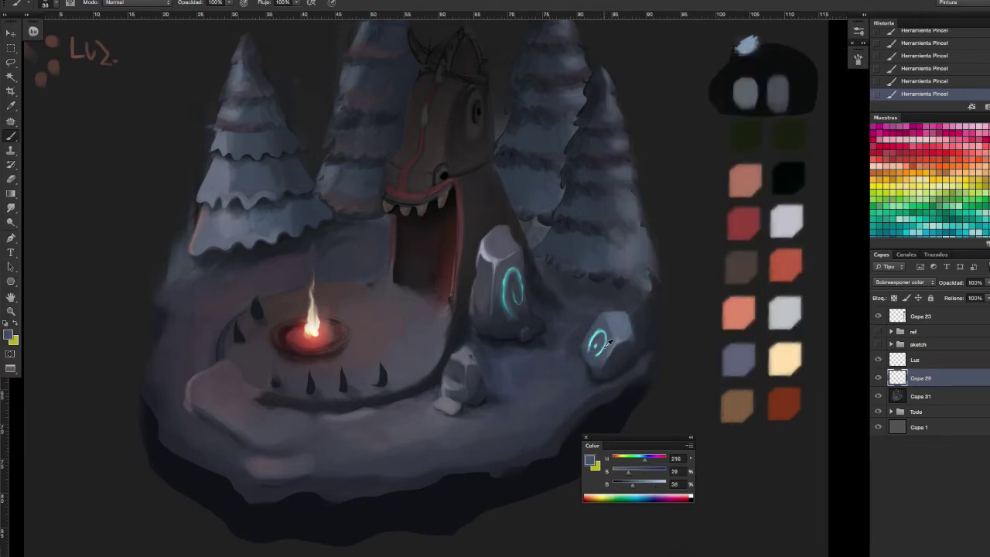
{"action": "left_click", "coordinate": [599, 343], "text": "alt"}
{"action": "key", "text": "F5"}
{"action": "key", "text": "F5"}
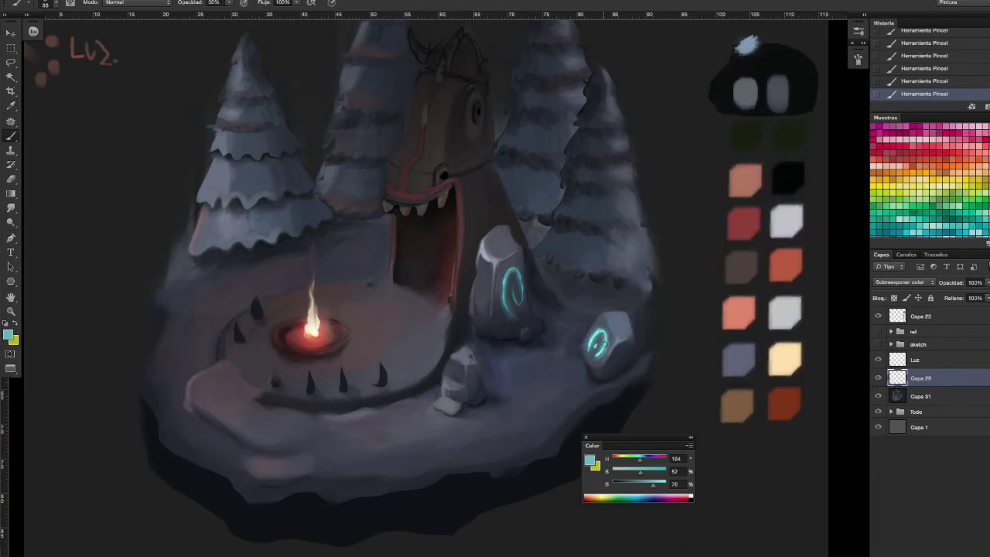
- Add new layer Capa 32 and shade the small rock with a 60 px brush
{"action": "key", "text": "ctrl+shift+alt+n"}
{"action": "key", "text": "F5"}
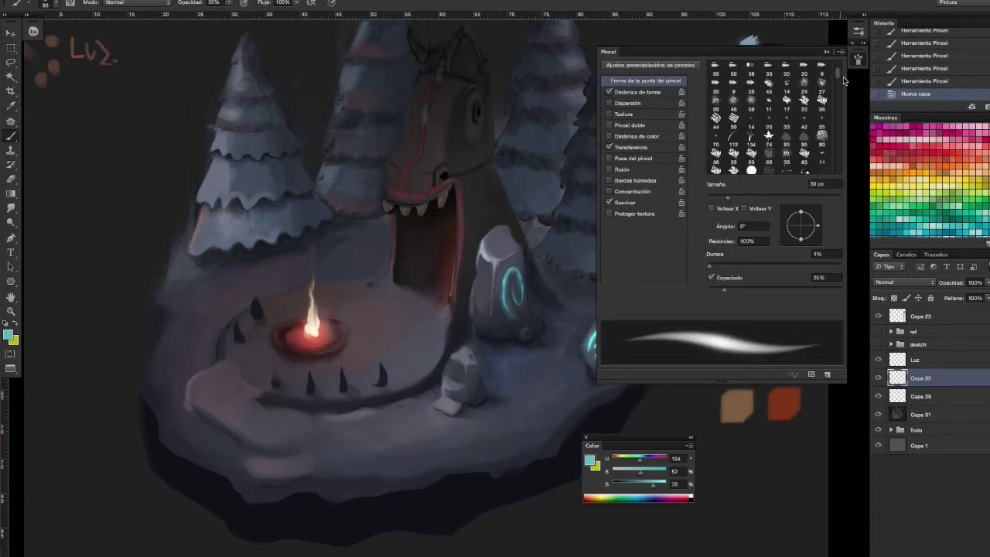
{"action": "key", "text": "F5"}
{"action": "left_click", "coordinate": [590, 342], "text": "alt"}
{"action": "left_click", "coordinate": [589, 345]}
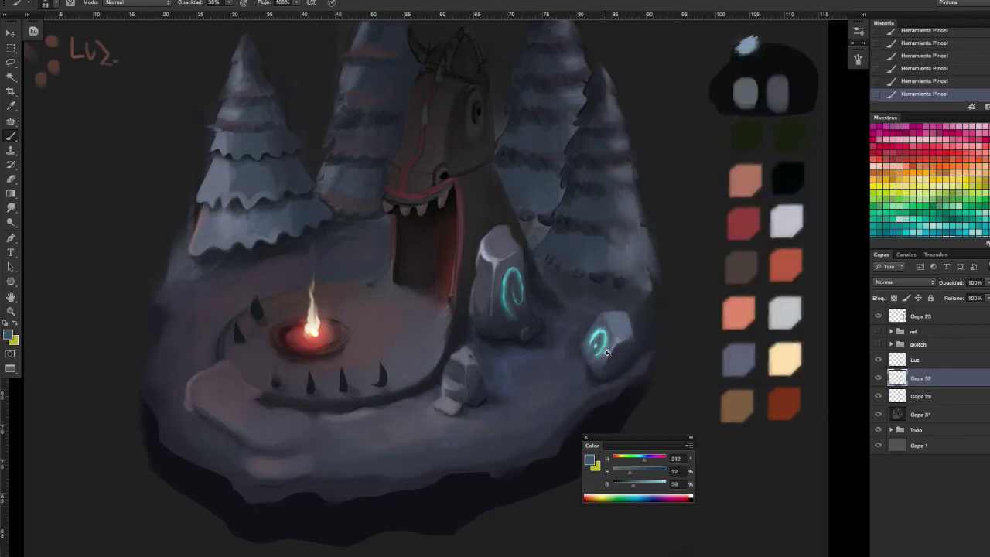
{"action": "key", "text": "0"}
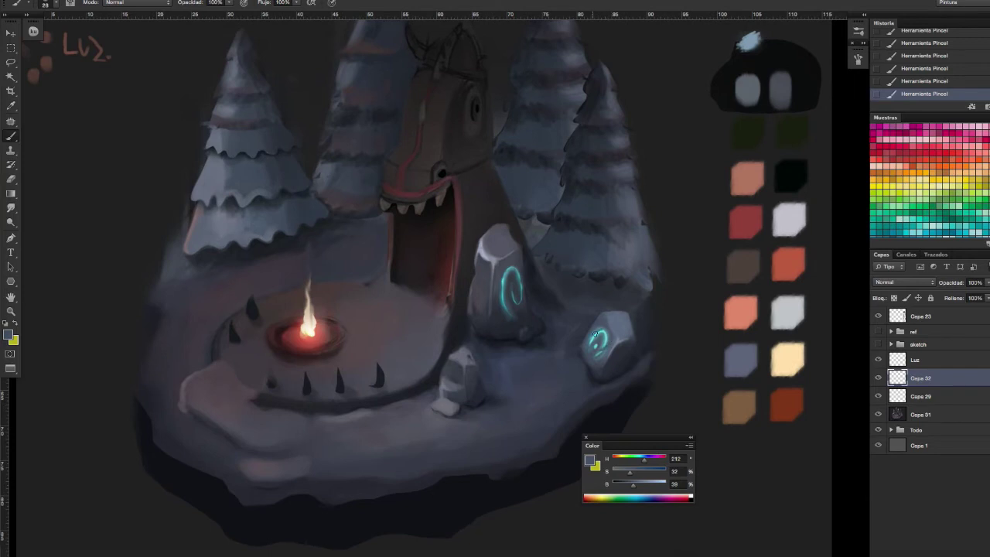
{"action": "left_click_drag", "start_coordinate": [602, 360], "coordinate": [529, 349]}
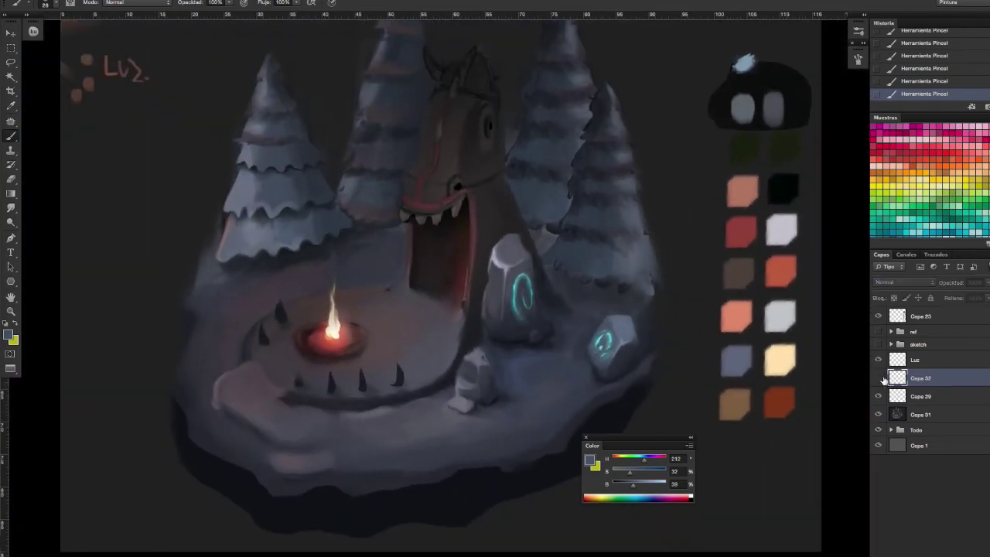
{"action": "key", "text": "ctrl+e"}
{"action": "key", "text": "ctrl+z"}
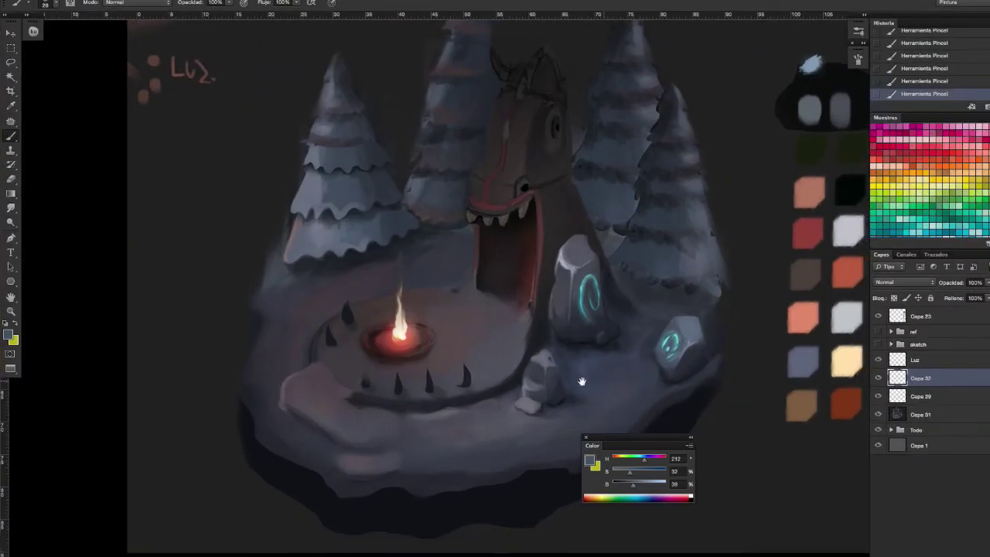
- Lay a soft blue gradient glow on the snow near the rune stones
{"action": "key", "text": "g"}
{"action": "key", "text": "alt+bracketleft"}
{"action": "left_click_drag", "start_coordinate": [503, 404], "coordinate": [507, 444]}
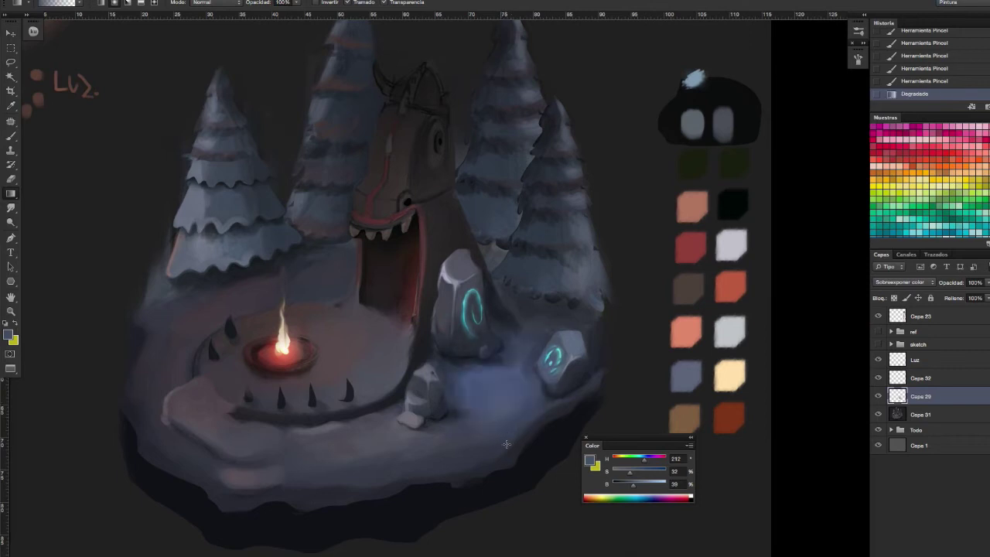
{"action": "left_click", "coordinate": [554, 357], "text": "alt"}
{"action": "left_click_drag", "start_coordinate": [503, 383], "coordinate": [503, 397]}
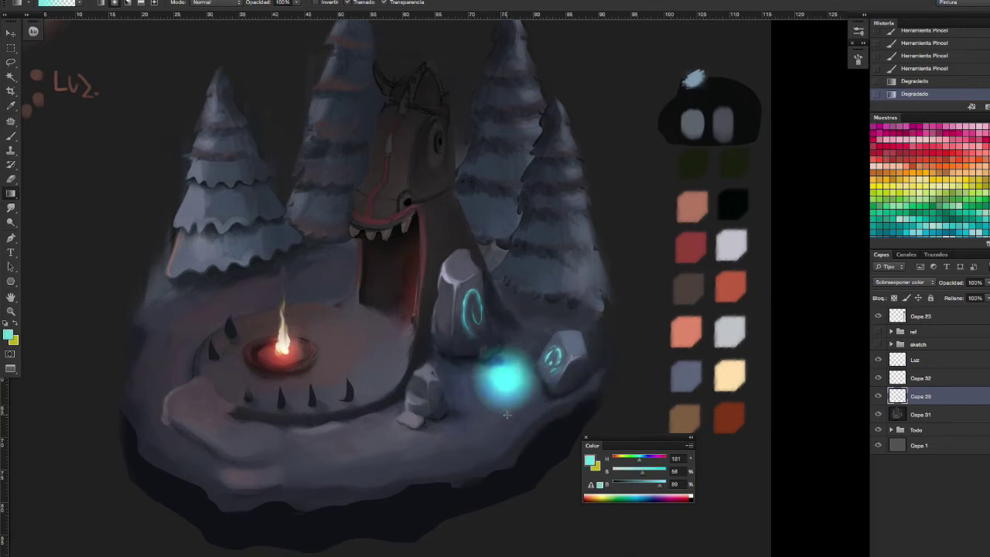
{"action": "key", "text": "ctrl+z"}
{"action": "left_click", "coordinate": [501, 413], "text": "alt"}
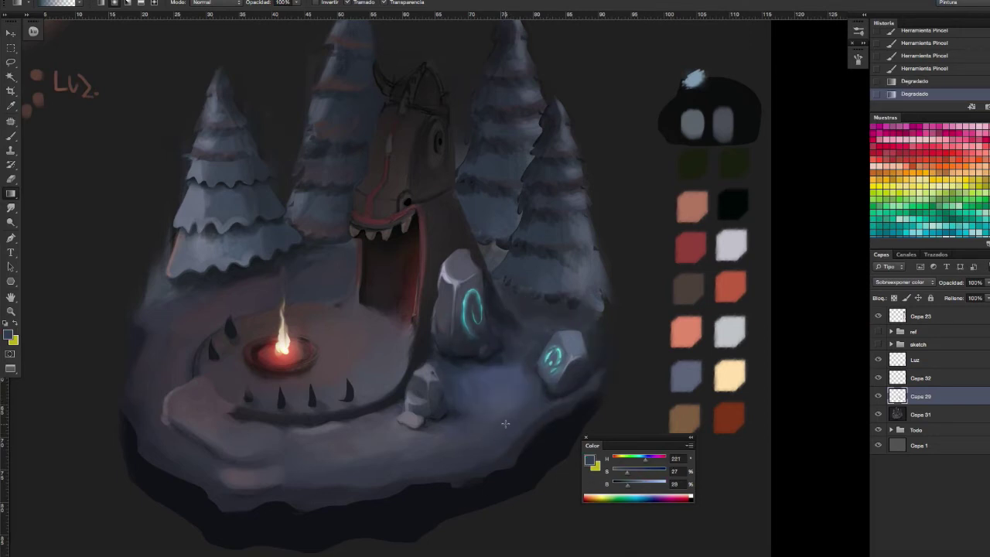
{"action": "left_click_drag", "start_coordinate": [498, 383], "coordinate": [501, 413]}
{"action": "key", "text": "ctrl+z"}
{"action": "key", "text": "ctrl+z"}
{"action": "key", "text": "ctrl+z"}
- Paint a stroke onto the snowy ground on Capa 32 with a 43 px brush
{"action": "key", "text": "b"}
{"action": "left_click", "coordinate": [920, 377]}
{"action": "left_click_drag", "start_coordinate": [464, 422], "coordinate": [506, 380]}
{"action": "left_click_drag", "start_coordinate": [480, 410], "coordinate": [464, 410]}
{"action": "left_click", "coordinate": [221, 404], "text": "alt"}
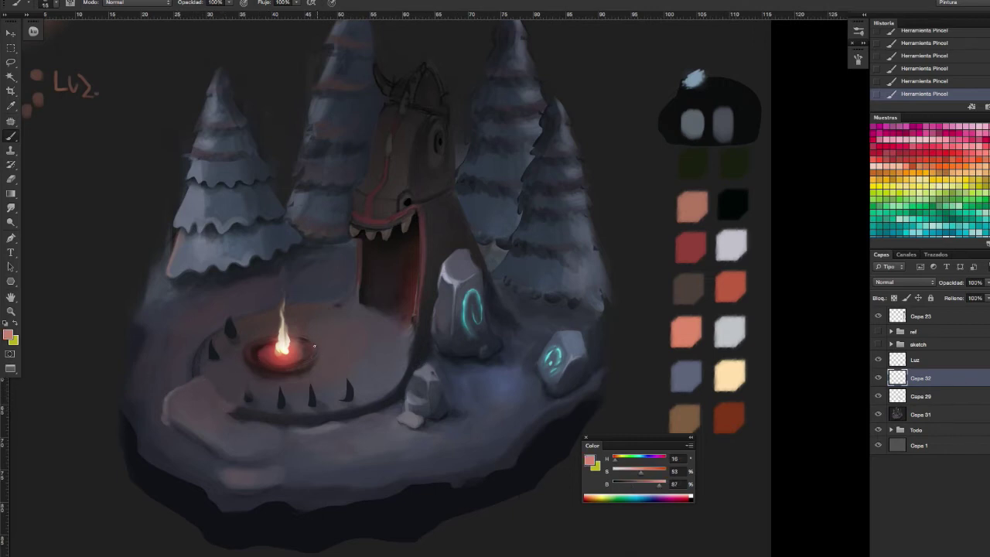
- Sample dark red-brown, lighter red, peach and rim reds from the fire pit with a ~44 px brush
{"action": "left_click", "coordinate": [297, 356], "text": "alt"}
{"action": "scroll", "coordinate": [260, 357], "scroll_direction": "up", "scroll_amount": 2}
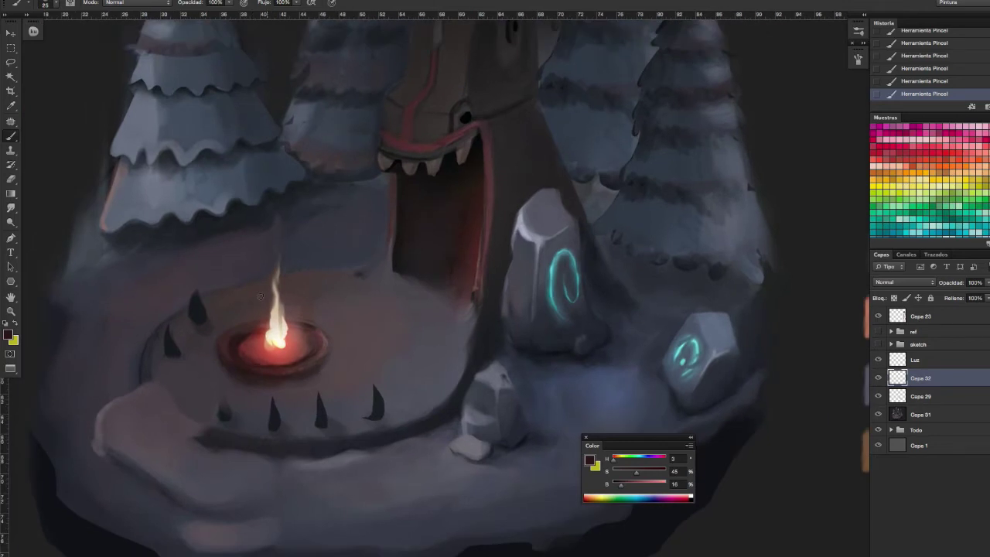
{"action": "left_click", "coordinate": [283, 350], "text": "alt"}
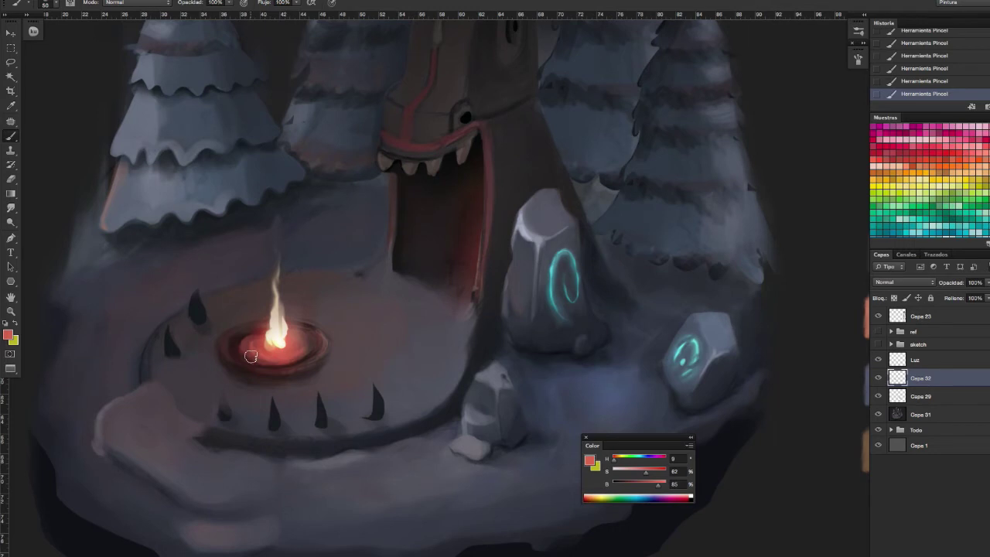
{"action": "left_click_drag", "start_coordinate": [251, 356], "coordinate": [241, 349]}
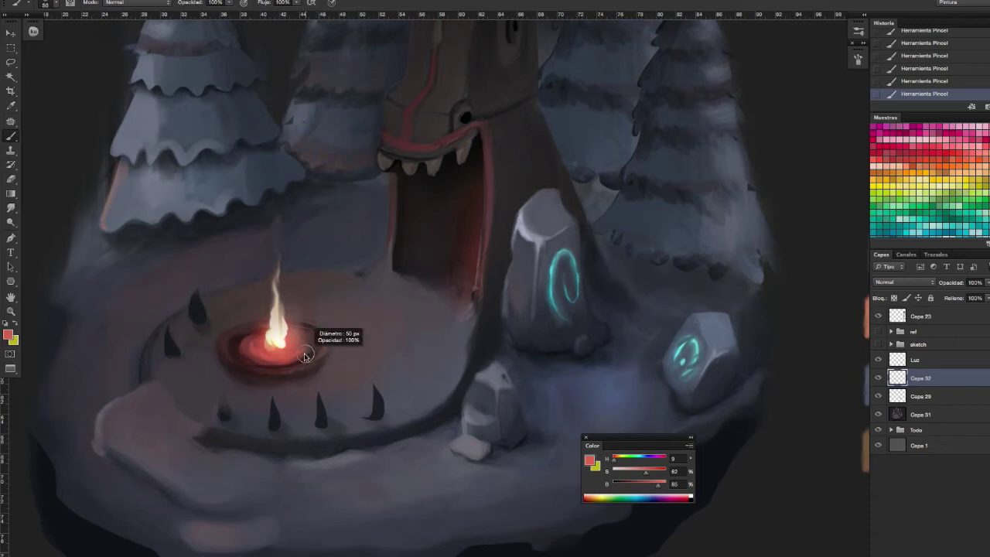
{"action": "left_click", "coordinate": [266, 348], "text": "alt"}
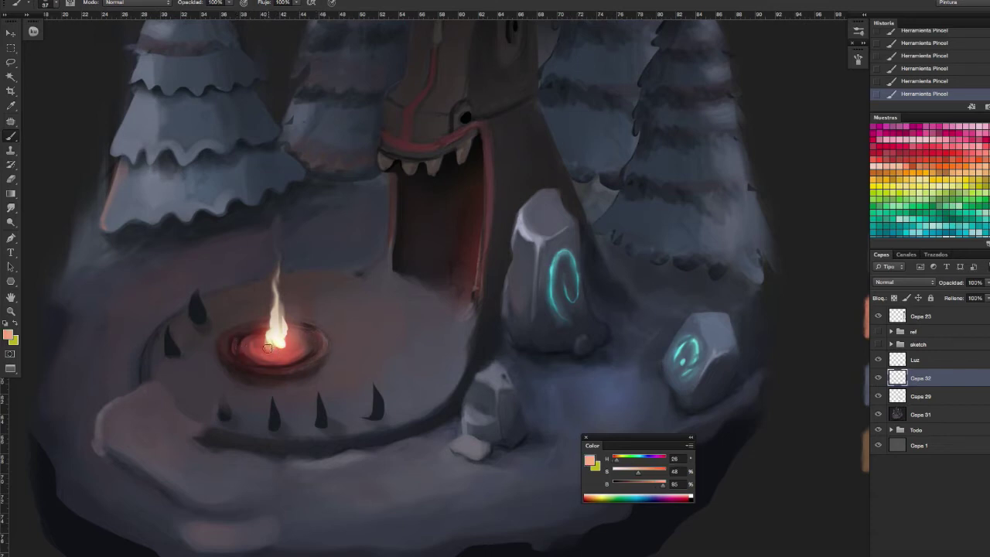
{"action": "left_click_drag", "start_coordinate": [287, 343], "coordinate": [247, 347]}
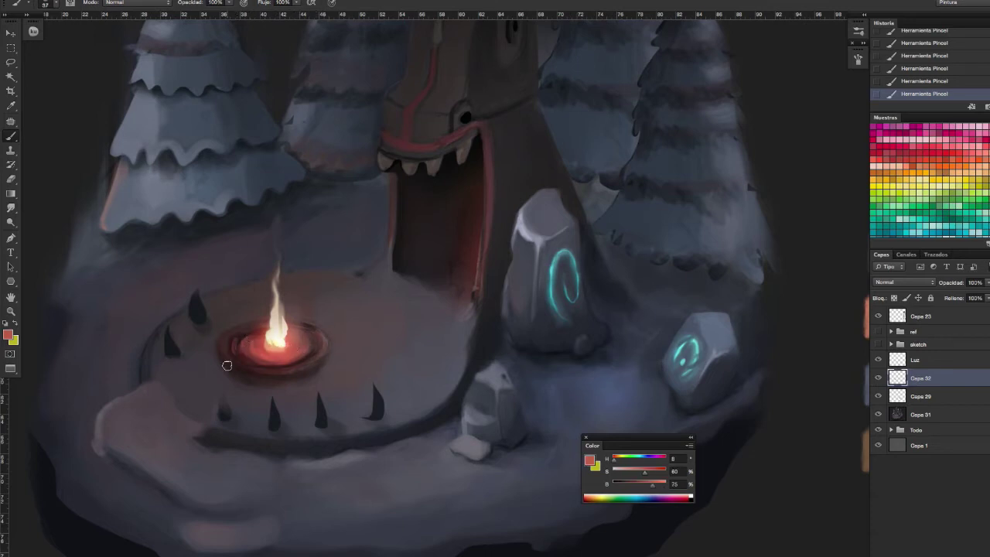
{"action": "left_click", "coordinate": [240, 334], "text": "alt"}
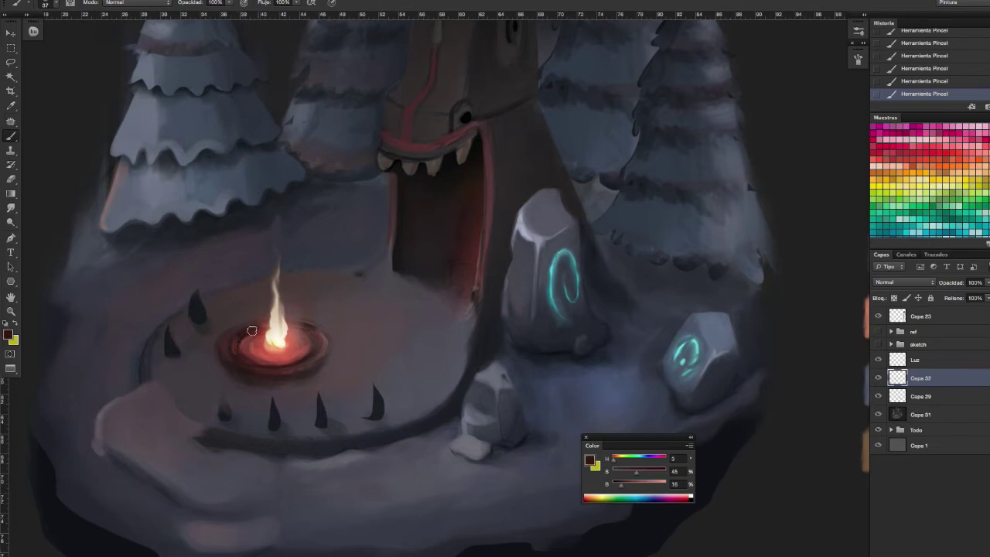
{"action": "left_click", "coordinate": [244, 335], "text": "alt"}
{"action": "scroll", "coordinate": [304, 356], "scroll_direction": "down", "scroll_amount": 3}
{"action": "scroll", "coordinate": [278, 402], "scroll_direction": "down", "scroll_amount": 2}
- Gradient-fill a lassoed ground patch left of the fire pit, then brush a stroke on it
{"action": "scroll", "coordinate": [350, 348], "scroll_direction": "up", "scroll_amount": 2}
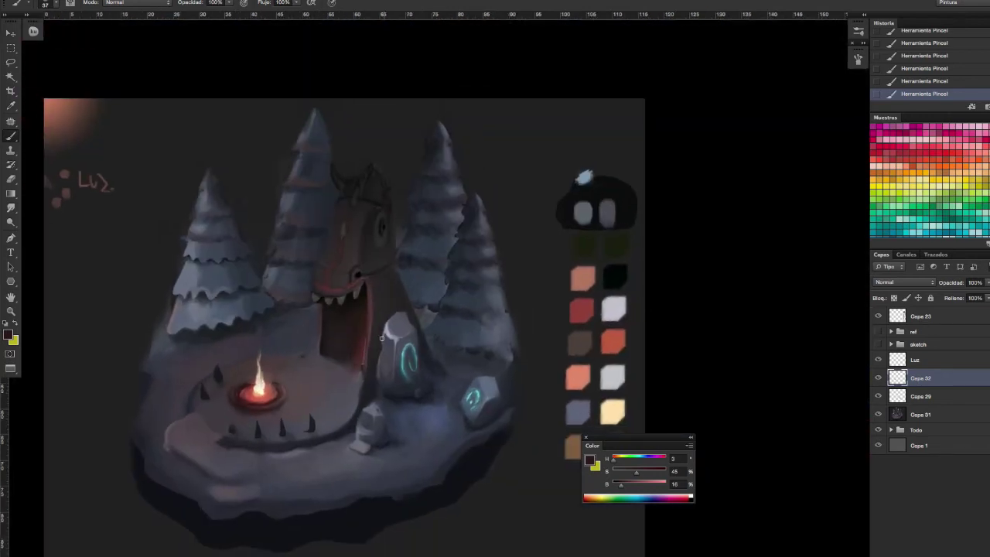
{"action": "key", "text": "l"}
{"action": "left_click_drag", "start_coordinate": [186, 345], "coordinate": [137, 426]}
{"action": "key", "text": "g"}
{"action": "key", "text": "ctrl+d"}
{"action": "key", "text": "b"}
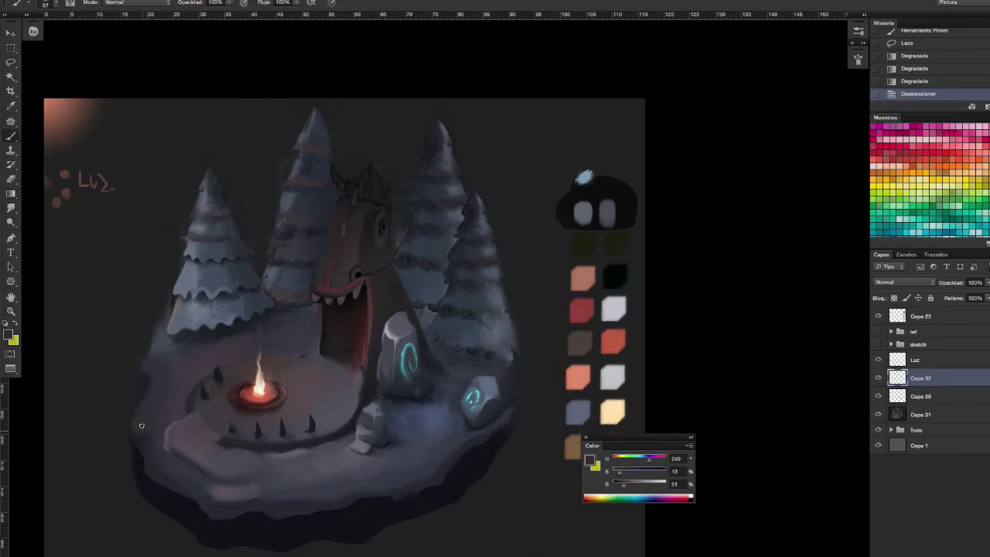
{"action": "left_click", "coordinate": [143, 438]}
- Shrink the brush to 66 px and paint the ground with sampled grey-violet and blue-grey tones
{"action": "key", "text": "F5"}
{"action": "key", "text": "F5"}
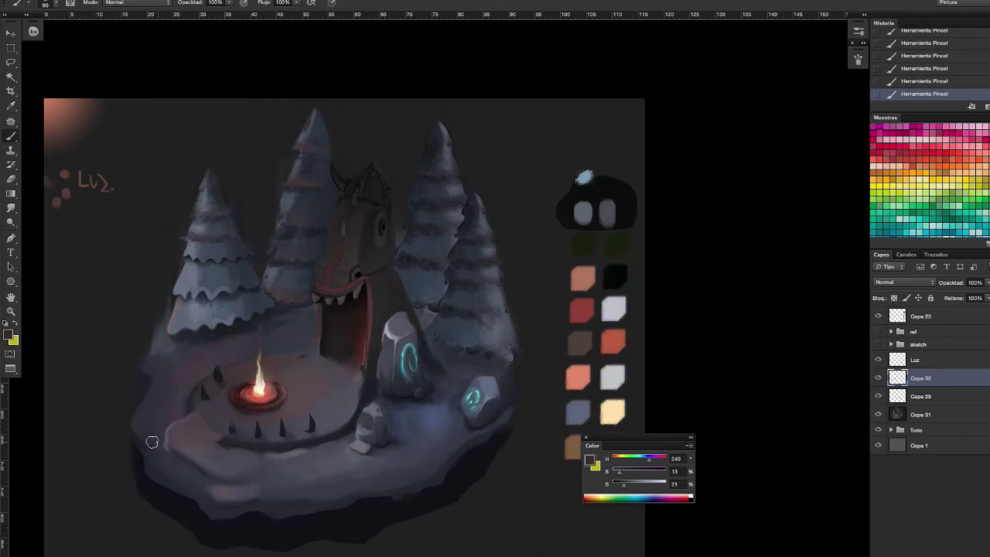
{"action": "left_click", "coordinate": [140, 426], "text": "alt"}
{"action": "left_click_drag", "start_coordinate": [154, 459], "coordinate": [146, 427]}
{"action": "left_click", "coordinate": [166, 455], "text": "alt"}
{"action": "left_click", "coordinate": [270, 468], "text": "alt"}
{"action": "left_click", "coordinate": [264, 455], "text": "alt"}
{"action": "left_click", "coordinate": [357, 444], "text": "alt"}
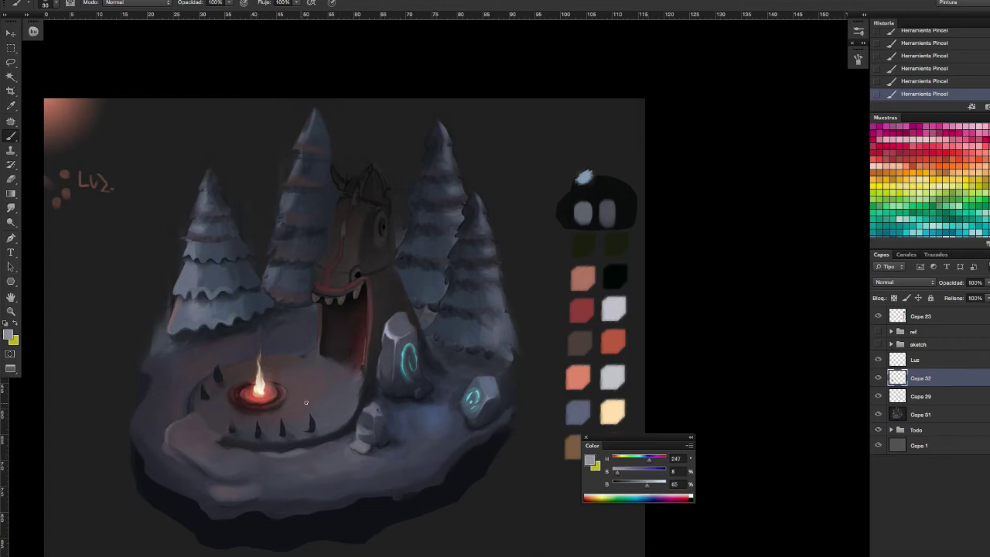
- Paint the island edge with sampled mid greys, darker blues and a very dark edge grey
{"action": "scroll", "coordinate": [305, 402], "scroll_direction": "up", "scroll_amount": 2}
{"action": "left_click", "coordinate": [303, 467], "text": "alt"}
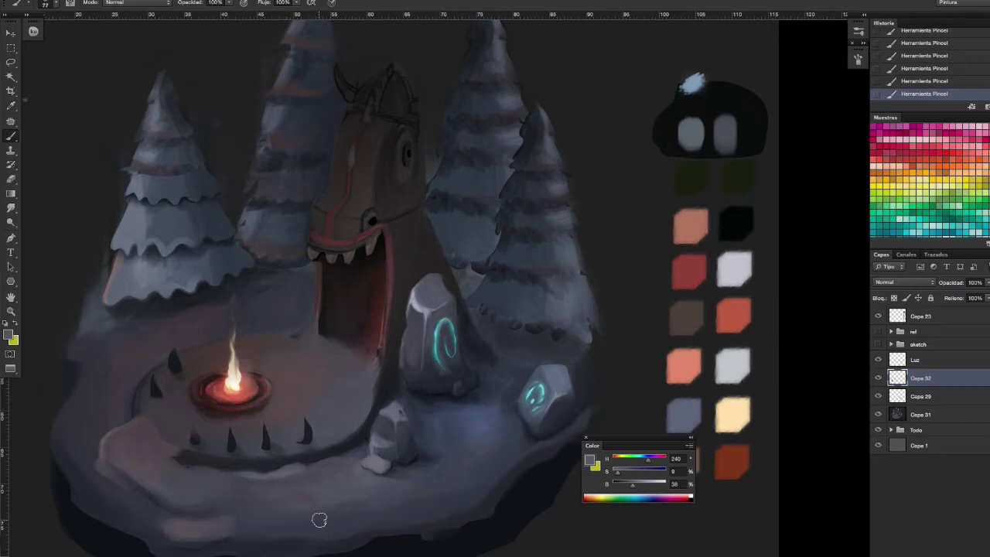
{"action": "left_click", "coordinate": [141, 493], "text": "alt"}
{"action": "left_click", "coordinate": [181, 512], "text": "alt"}
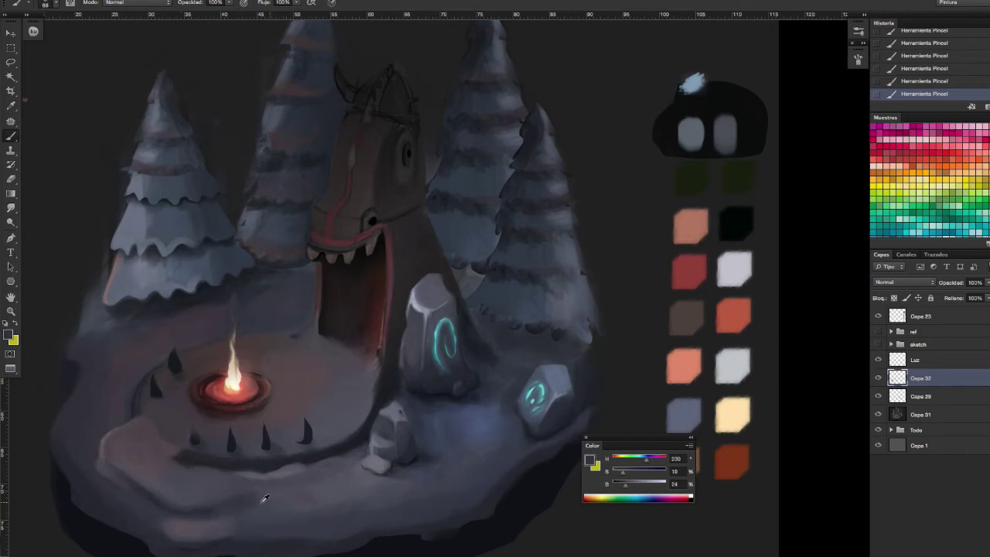
{"action": "left_click", "coordinate": [180, 456], "text": "alt"}
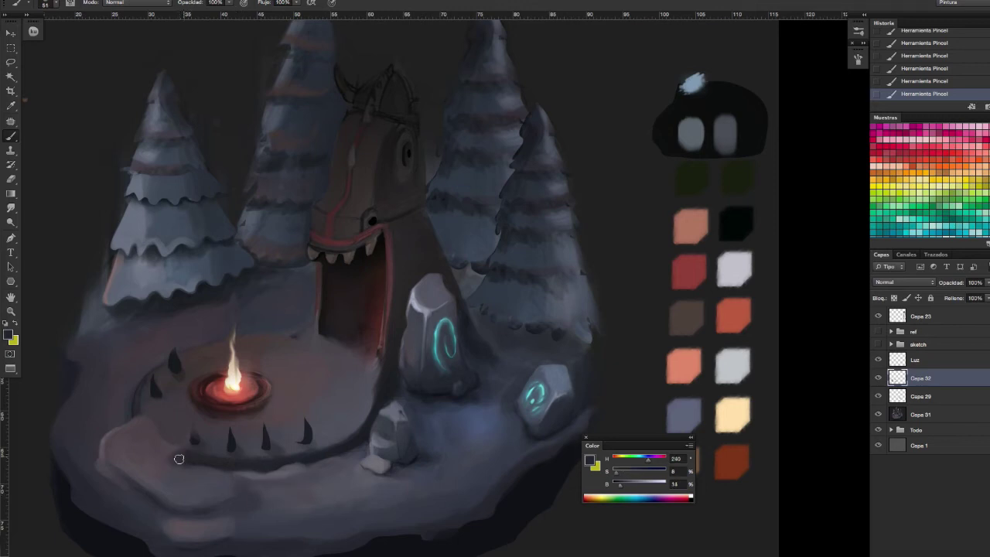
{"action": "left_click", "coordinate": [239, 481], "text": "alt"}
- Lasso the lower-left ground area and paint it with a muted mauve using a smaller brush
{"action": "scroll", "coordinate": [238, 481], "scroll_direction": "up", "scroll_amount": 2}
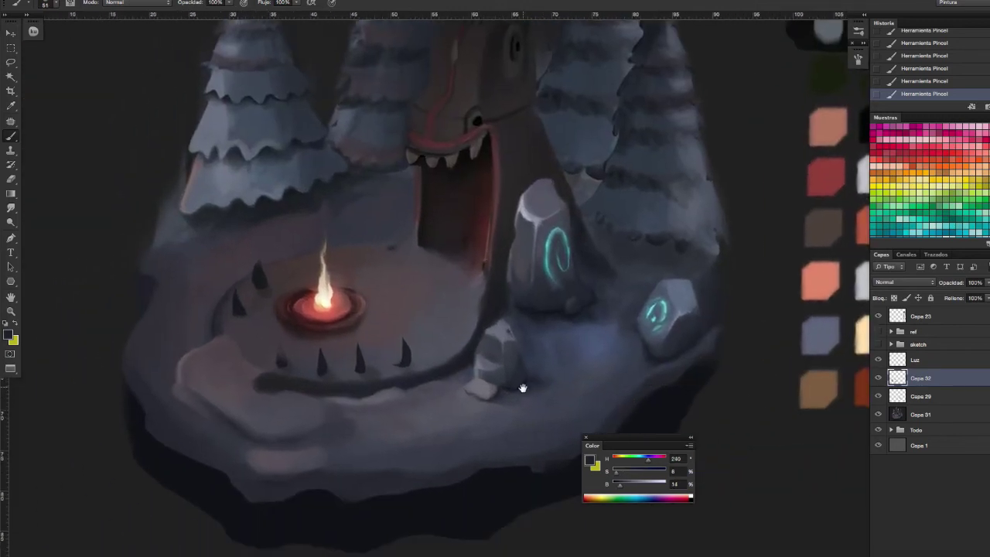
{"action": "left_click", "coordinate": [408, 399], "text": "alt"}
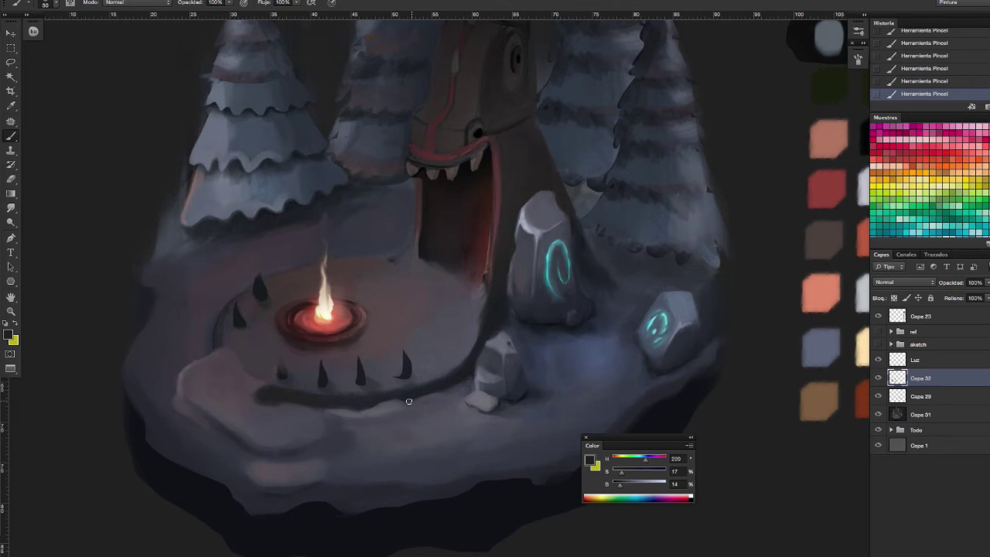
{"action": "key", "text": "bracketleft"}
{"action": "left_click", "coordinate": [286, 405], "text": "alt"}
{"action": "key", "text": "l"}
{"action": "left_click_drag", "start_coordinate": [232, 352], "coordinate": [236, 356]}
{"action": "key", "text": "b"}
{"action": "key", "text": "bracketleft"}
{"action": "left_click", "coordinate": [260, 419], "text": "alt"}
{"action": "left_click_drag", "start_coordinate": [260, 419], "coordinate": [239, 405]}
{"action": "key", "text": "ctrl+d"}
- Add dark blue-grey and lighter blue-grey strokes to the ground, then zoom out slightly
{"action": "left_click", "coordinate": [302, 451], "text": "alt"}
{"action": "left_click_drag", "start_coordinate": [302, 450], "coordinate": [311, 447]}
{"action": "left_click", "coordinate": [365, 409], "text": "alt"}
{"action": "left_click", "coordinate": [335, 425], "text": "alt"}
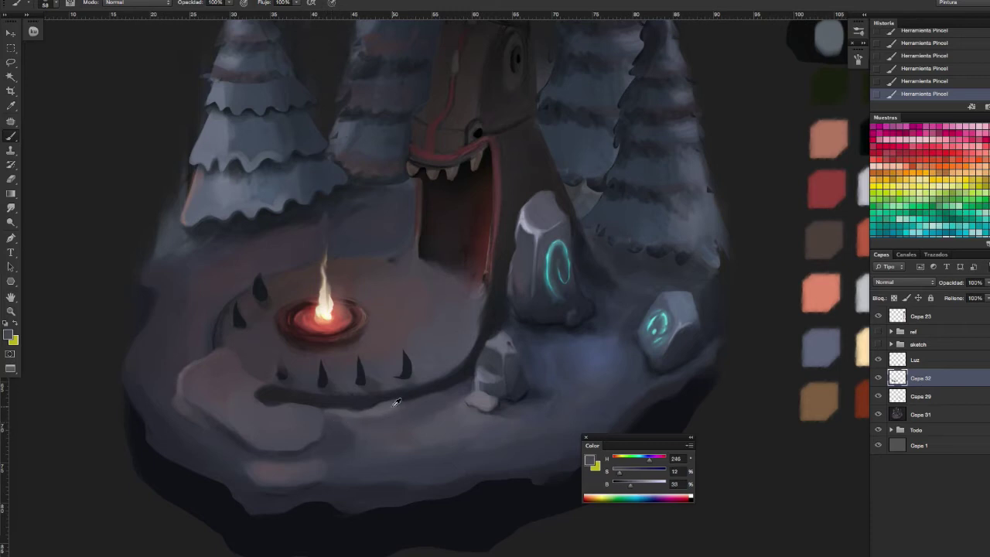
{"action": "left_click", "coordinate": [417, 439], "text": "alt"}
{"action": "left_click_drag", "start_coordinate": [418, 439], "coordinate": [410, 444]}
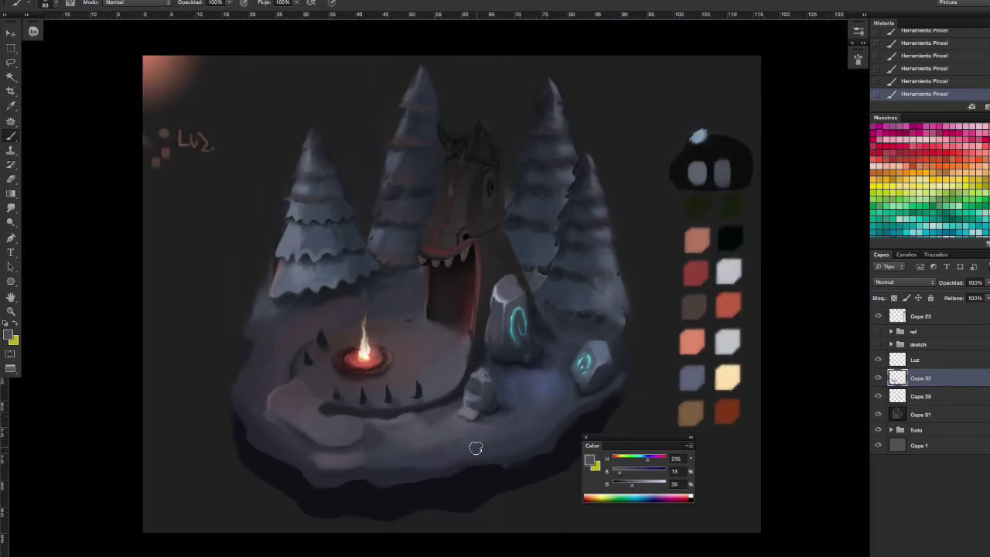
- Shade the ground with sampled violet-grey, purplish grey and lighter and darker blue-greys
{"action": "left_click", "coordinate": [306, 317], "text": "alt"}
{"action": "left_click", "coordinate": [253, 381], "text": "alt"}
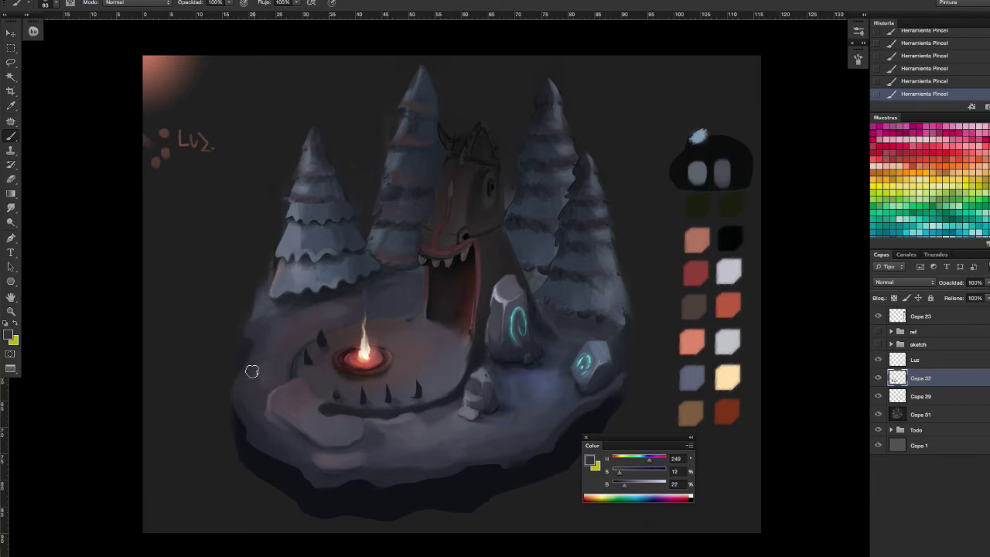
{"action": "left_click", "coordinate": [339, 306], "text": "alt"}
{"action": "left_click", "coordinate": [409, 428], "text": "alt"}
{"action": "left_click", "coordinate": [270, 361], "text": "alt"}
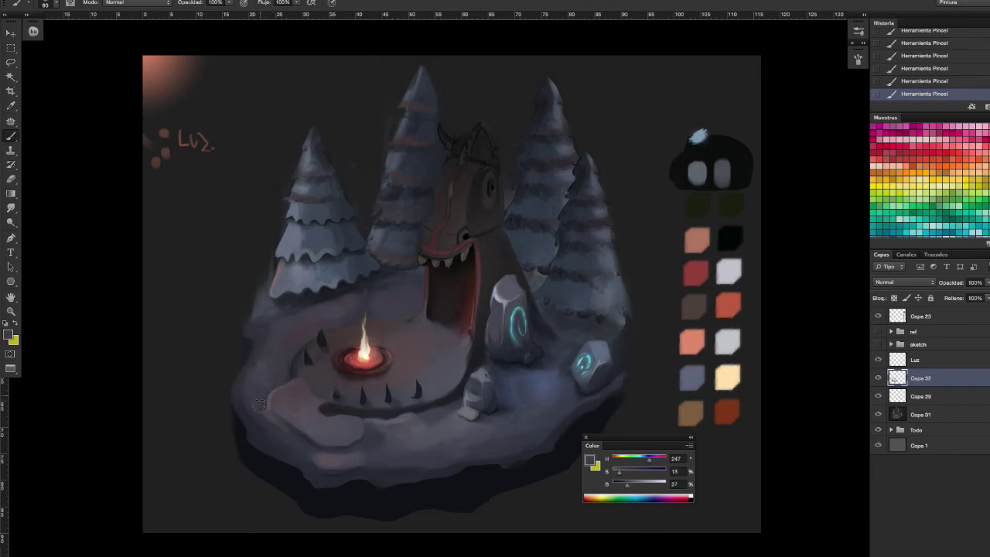
{"action": "left_click", "coordinate": [340, 458], "text": "alt"}
{"action": "left_click", "coordinate": [368, 450], "text": "alt"}
- Lighten a small lassoed ground patch with a gradient fill
{"action": "key", "text": "l"}
{"action": "left_click_drag", "start_coordinate": [374, 464], "coordinate": [394, 464]}
{"action": "key", "text": "g"}
{"action": "key", "text": "ctrl+d"}
{"action": "key", "text": "b"}
- Darken the island base with dark navy tones, undoing a stroke and enlarging the brush to 53 px
{"action": "left_click", "coordinate": [323, 477], "text": "alt"}
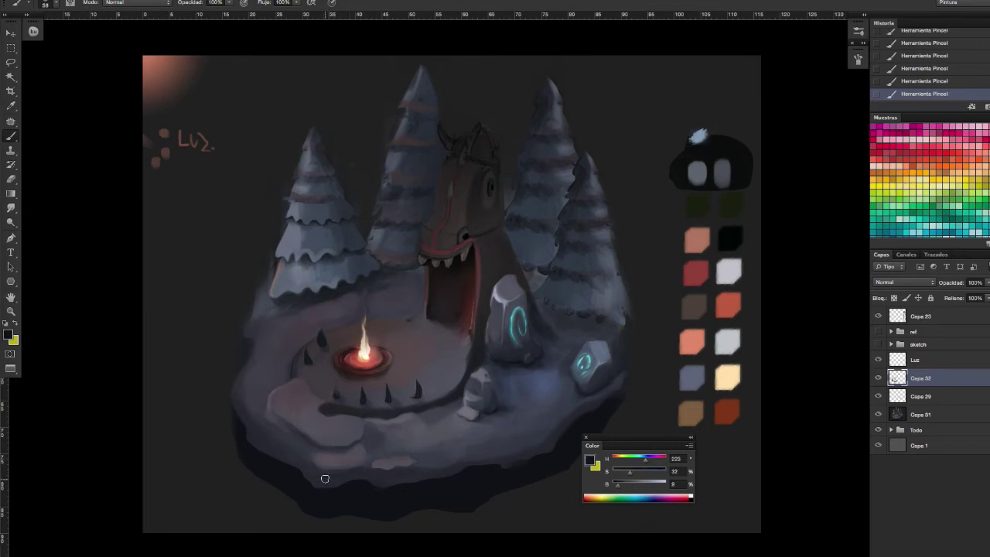
{"action": "left_click", "coordinate": [387, 472], "text": "alt"}
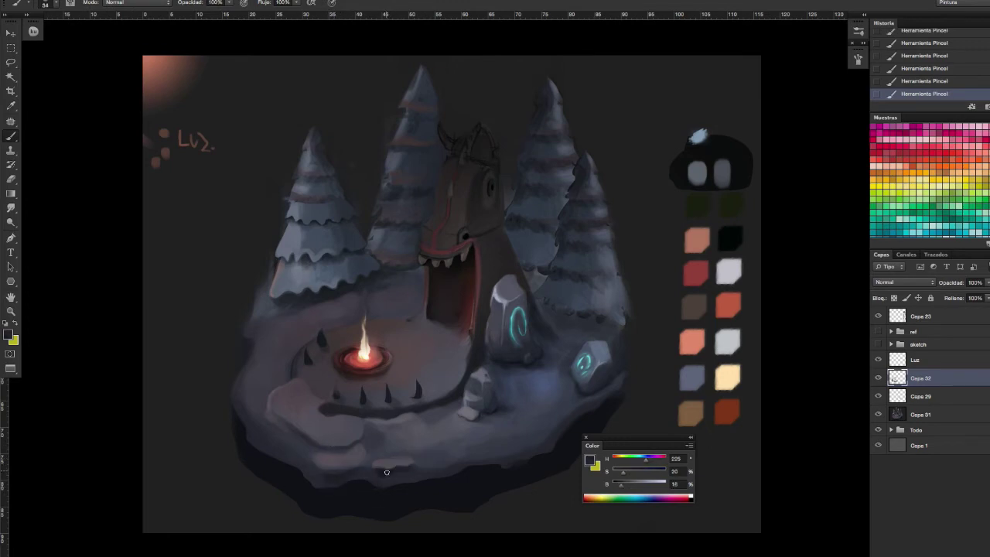
{"action": "left_click_drag", "start_coordinate": [382, 475], "coordinate": [403, 472]}
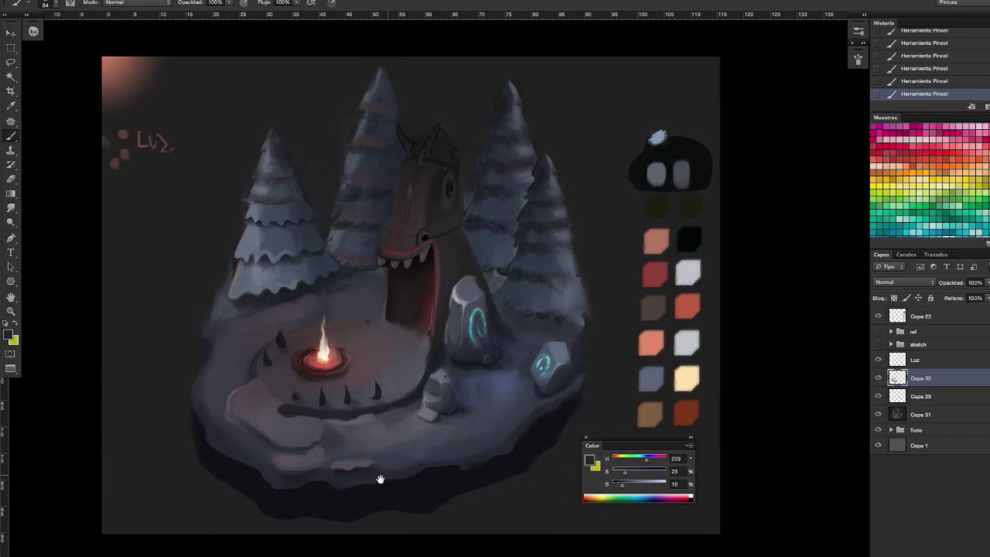
{"action": "left_click", "coordinate": [259, 485], "text": "alt"}
{"action": "left_click", "coordinate": [229, 471], "text": "alt"}
{"action": "left_click", "coordinate": [243, 481], "text": "alt"}
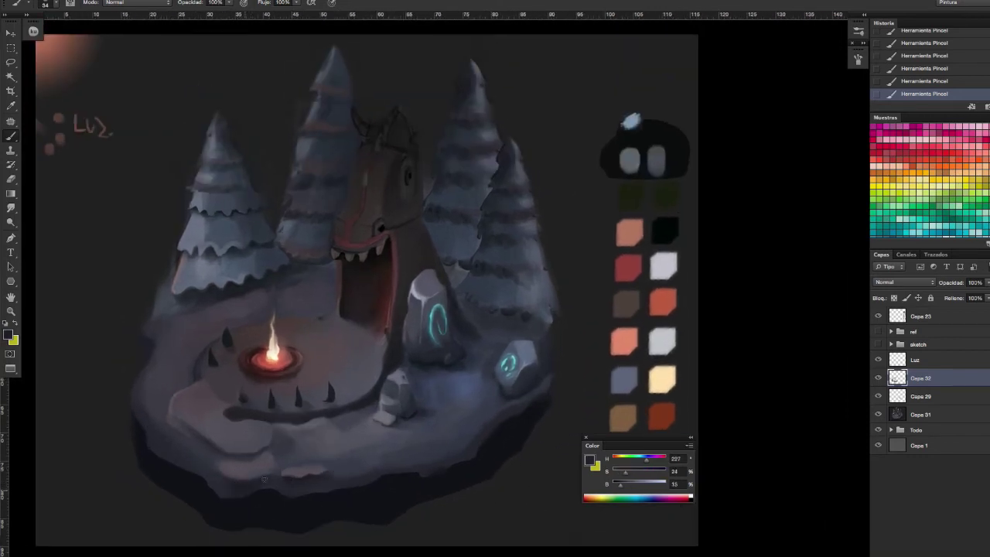
{"action": "left_click", "coordinate": [232, 484], "text": "alt"}
{"action": "key", "text": "F5"}
{"action": "key", "text": "F5"}
{"action": "left_click", "coordinate": [311, 477], "text": "alt"}
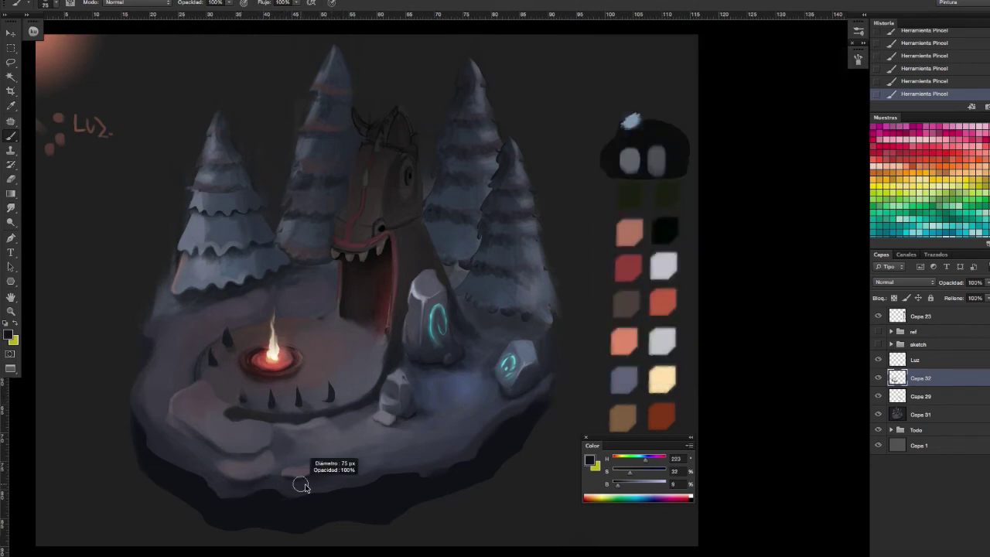
{"action": "key", "text": "ctrl+z"}
{"action": "key", "text": "F5"}
{"action": "key", "text": "F5"}
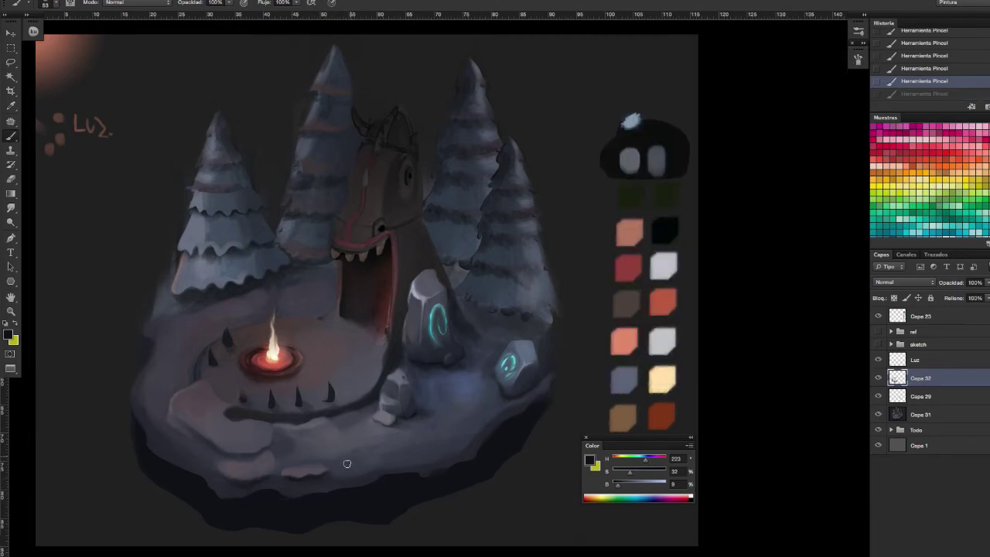
- Continue shading the ground and underside with sampled dark navies, mid grey-blues and light greys
{"action": "left_click", "coordinate": [301, 495], "text": "alt"}
{"action": "left_click", "coordinate": [399, 427], "text": "alt"}
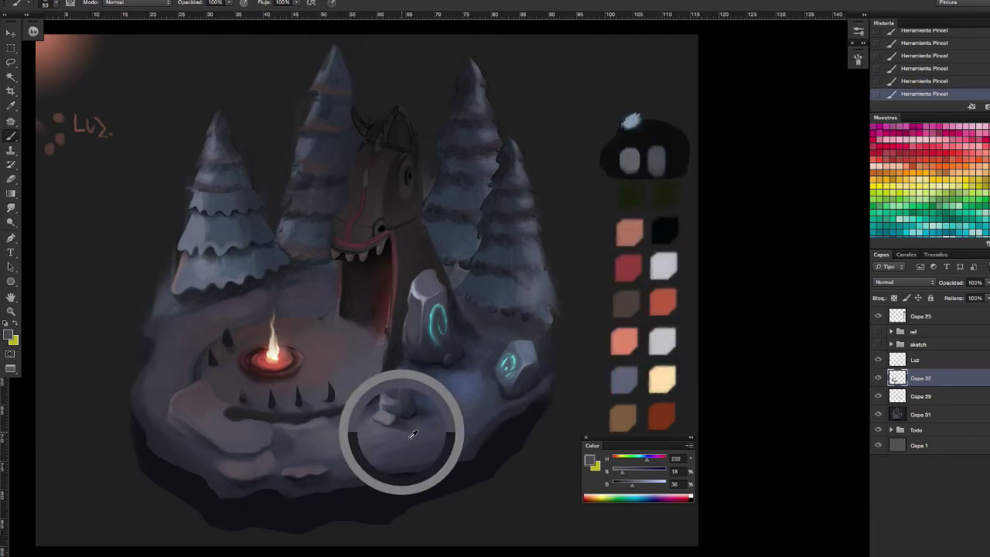
{"action": "left_click", "coordinate": [464, 384], "text": "alt"}
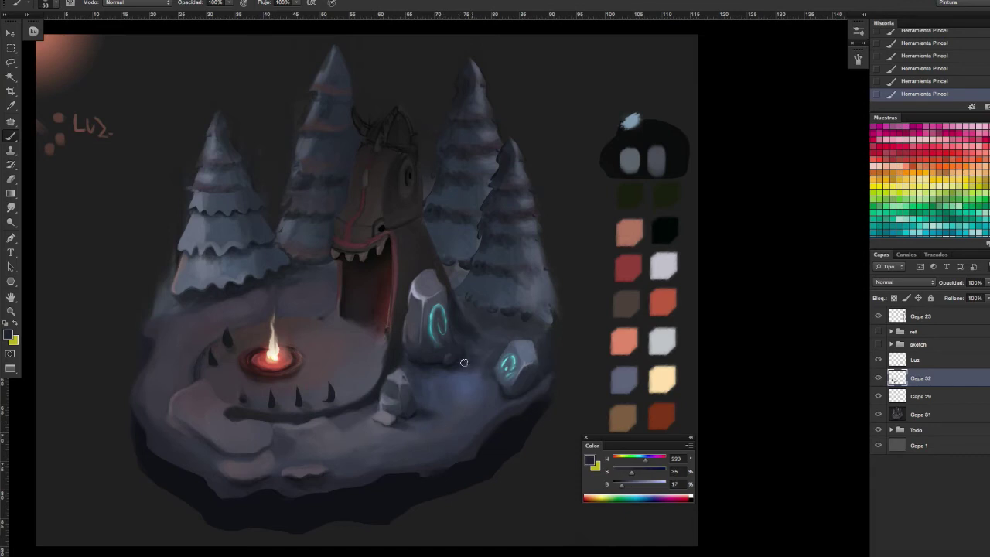
{"action": "left_click", "coordinate": [325, 480], "text": "alt"}
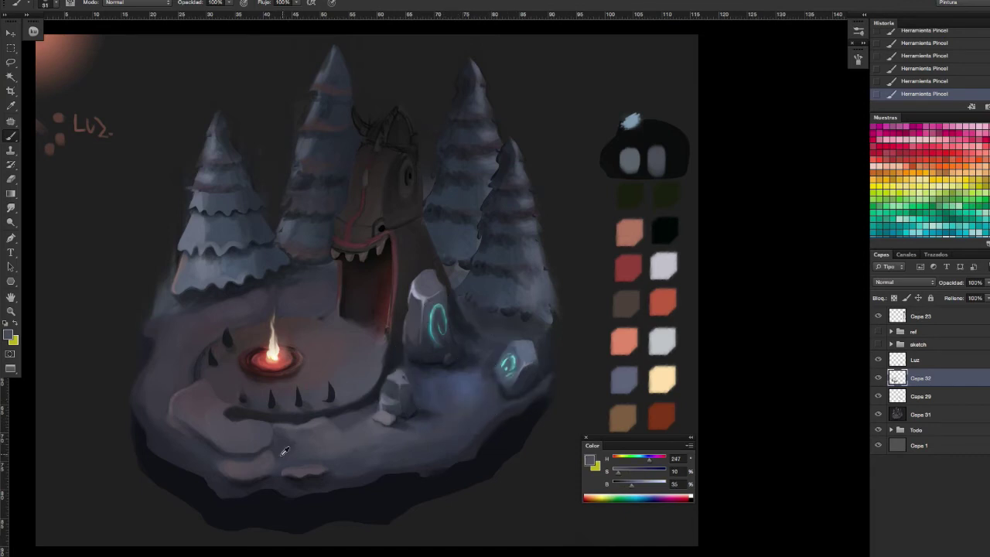
{"action": "left_click", "coordinate": [286, 454], "text": "alt"}
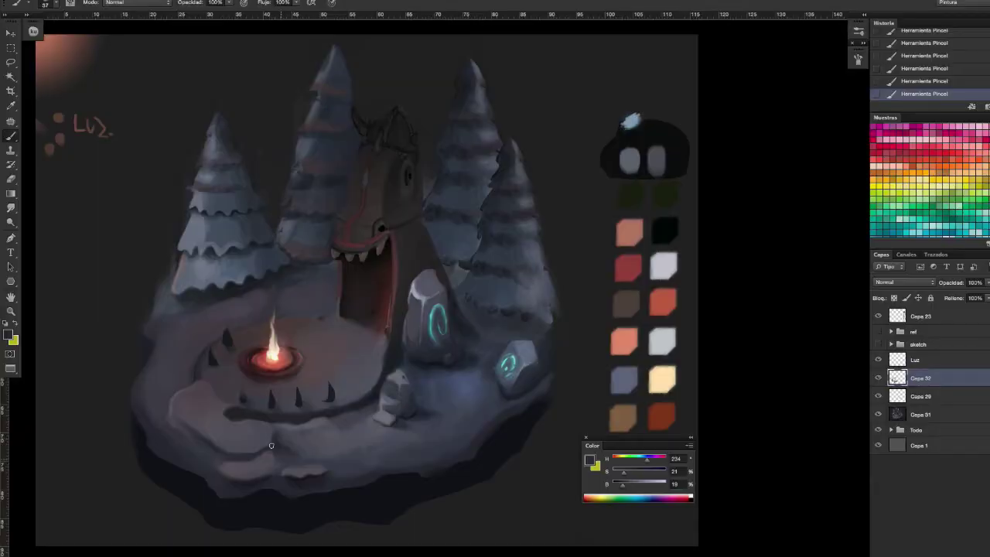
{"action": "left_click", "coordinate": [396, 353], "text": "alt"}
{"action": "left_click", "coordinate": [301, 423], "text": "alt"}
{"action": "scroll", "coordinate": [317, 426], "scroll_direction": "down", "scroll_amount": 1}
{"action": "scroll", "coordinate": [264, 435], "scroll_direction": "up", "scroll_amount": 1}
{"action": "left_click", "coordinate": [373, 392], "text": "alt"}
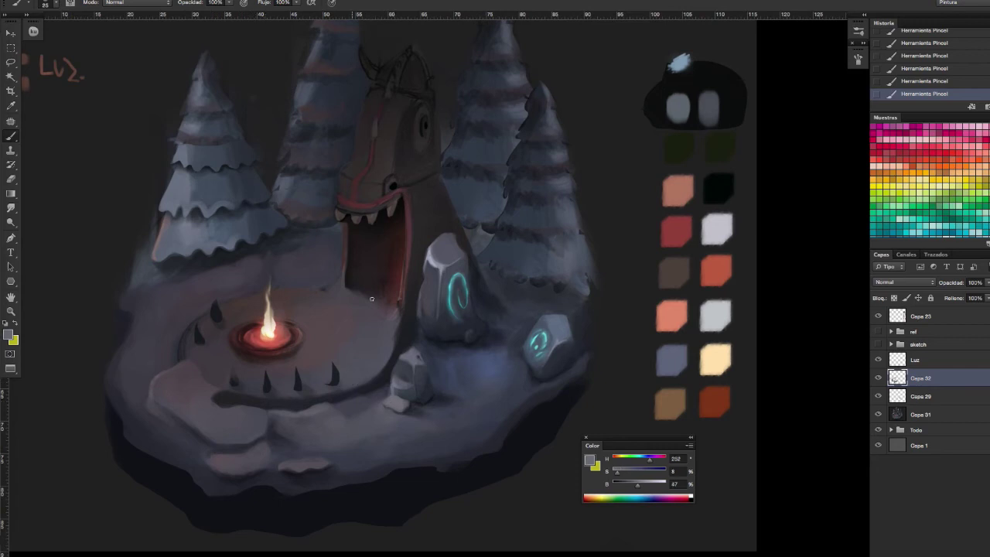
{"action": "left_click", "coordinate": [234, 394], "text": "alt"}
- Set the pasteboard backdrop to dark grey
{"action": "right_click", "coordinate": [817, 379]}
{"action": "left_click", "coordinate": [836, 424]}
{"action": "right_click", "coordinate": [819, 413]}
{"action": "left_click", "coordinate": [835, 449]}
{"action": "right_click", "coordinate": [785, 418]}
{"action": "left_click", "coordinate": [811, 438]}
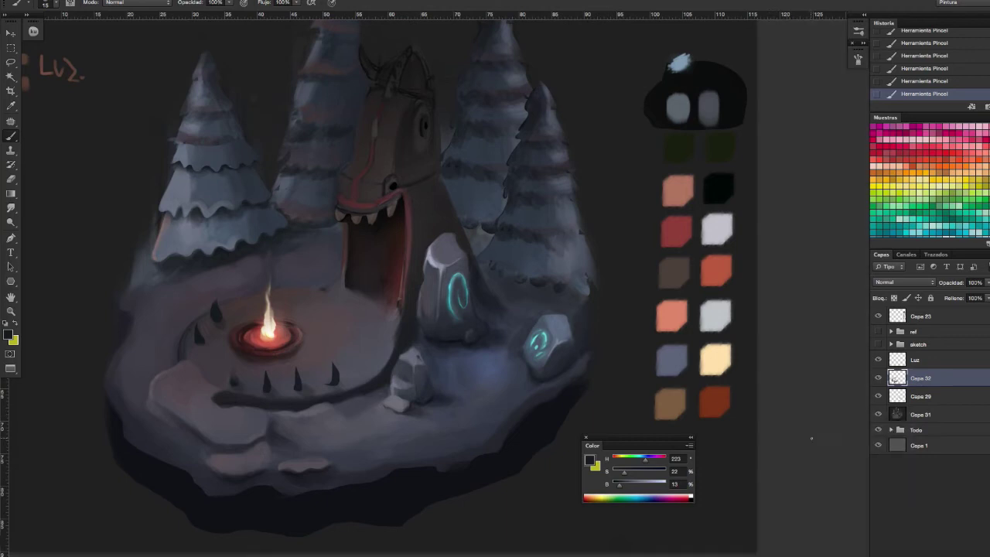
- Paint highlights and shadows on the small rock with sampled blue-greys and light grey
{"action": "scroll", "coordinate": [455, 368], "scroll_direction": "up", "scroll_amount": 2}
{"action": "left_click", "coordinate": [369, 345], "text": "alt"}
{"action": "left_click", "coordinate": [470, 481], "text": "alt"}
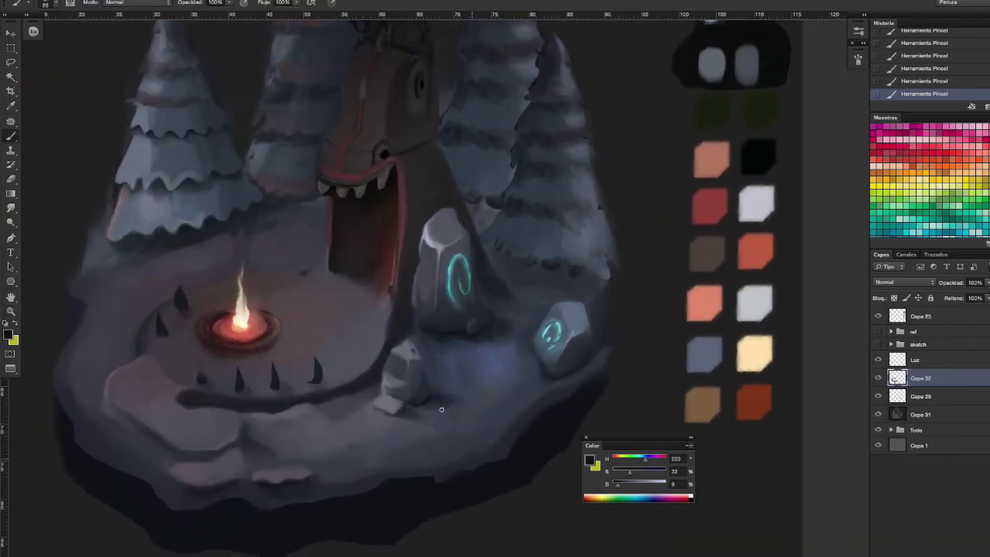
{"action": "left_click", "coordinate": [391, 384], "text": "alt"}
{"action": "left_click", "coordinate": [384, 375], "text": "alt"}
{"action": "left_click", "coordinate": [376, 401], "text": "alt"}
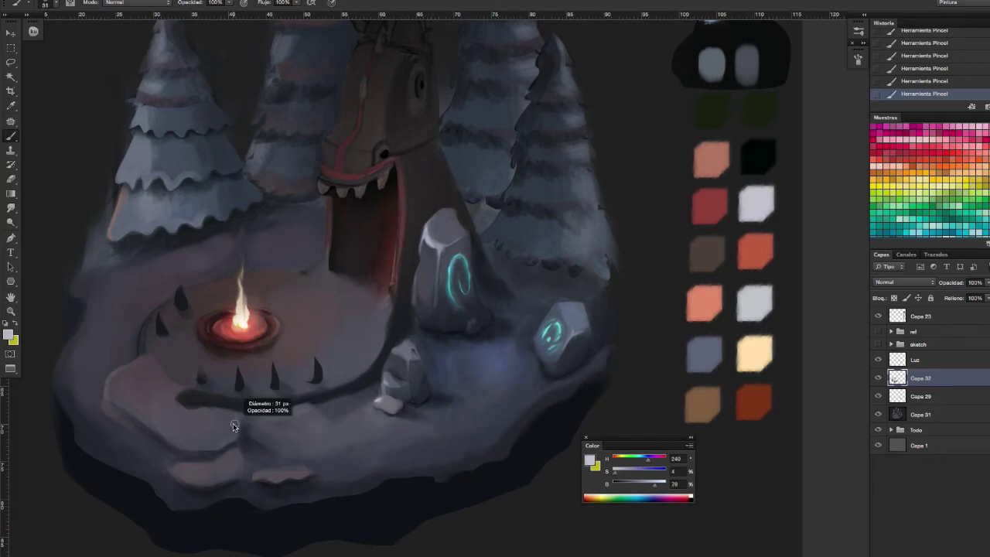
{"action": "key", "text": "super+Tab"}
{"action": "key", "text": "super+Tab"}
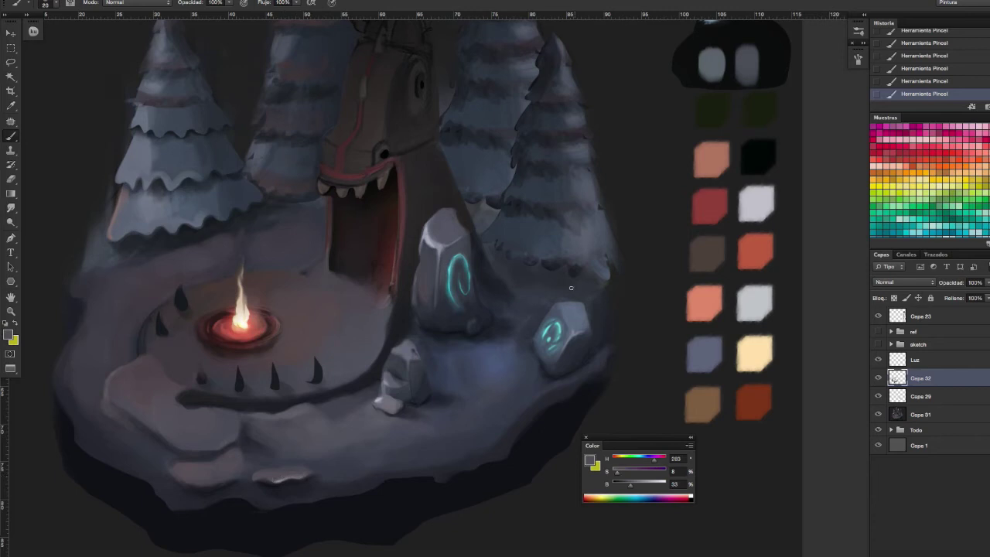
{"action": "left_click", "coordinate": [384, 389], "text": "alt"}
{"action": "key", "text": "F5"}
{"action": "key", "text": "F5"}
- Shade the rune stone with its sampled light grey, bluish grey and dark shadow colour
{"action": "left_click", "coordinate": [586, 348], "text": "alt"}
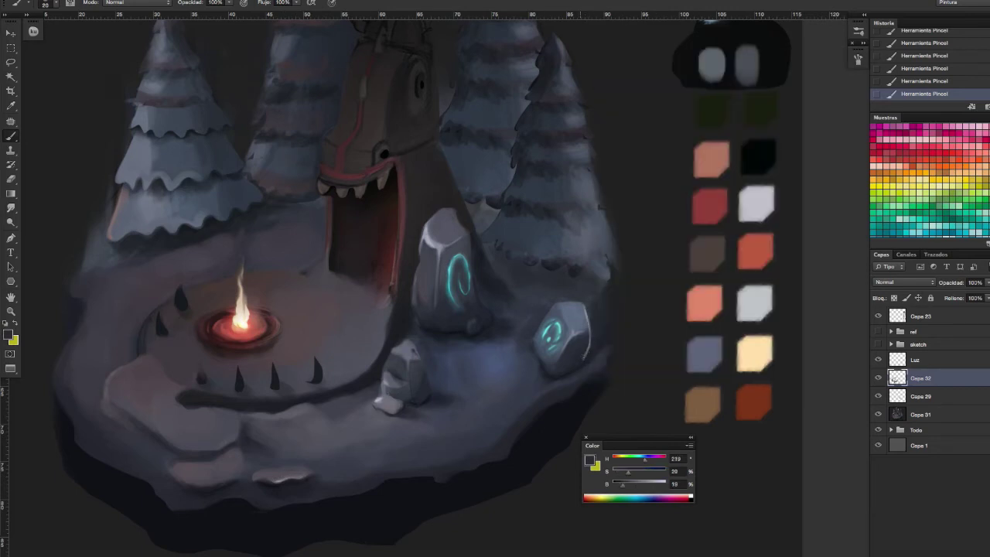
{"action": "left_click", "coordinate": [578, 323], "text": "alt"}
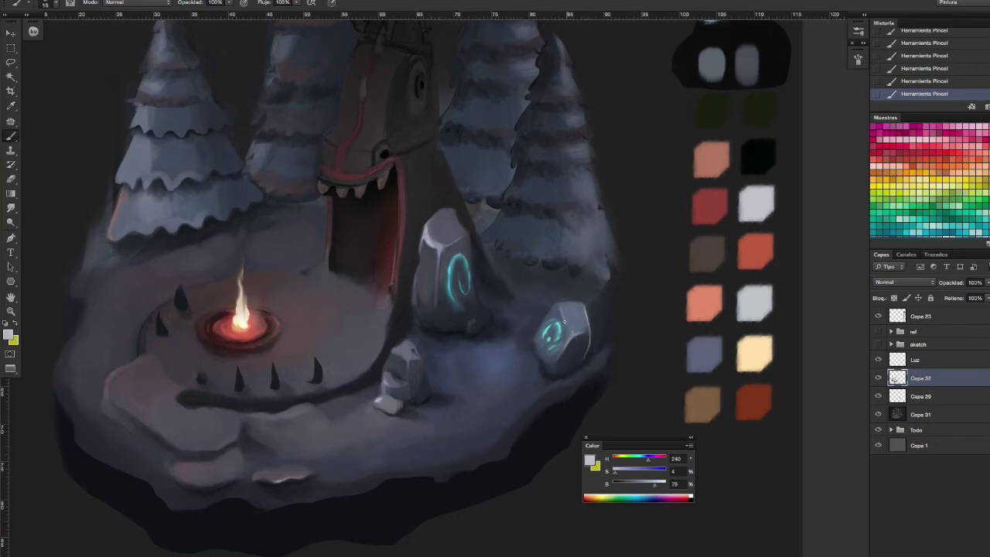
{"action": "left_click", "coordinate": [570, 332], "text": "alt"}
{"action": "left_click", "coordinate": [559, 364], "text": "alt"}
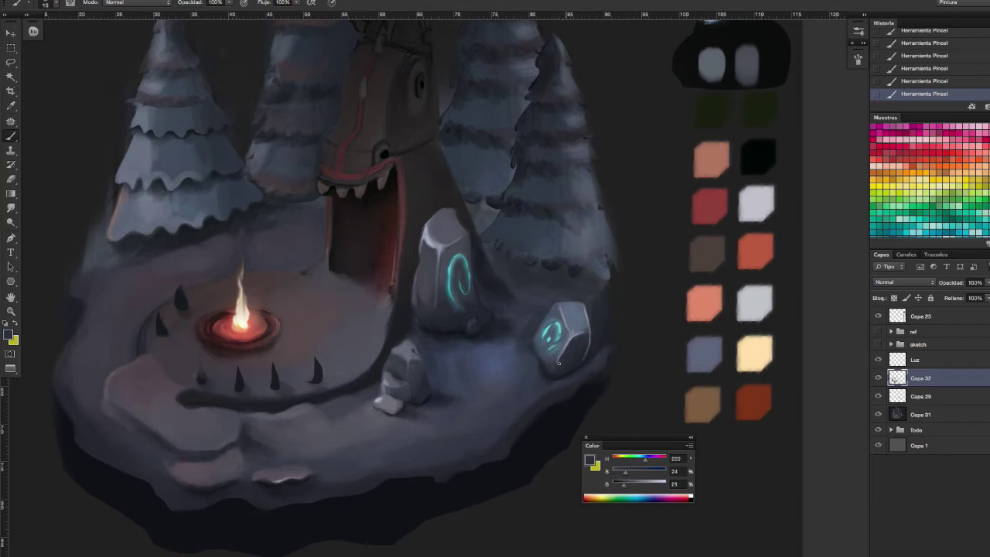
{"action": "scroll", "coordinate": [573, 343], "scroll_direction": "down", "scroll_amount": 1}
{"action": "left_click", "coordinate": [519, 367], "text": "alt"}
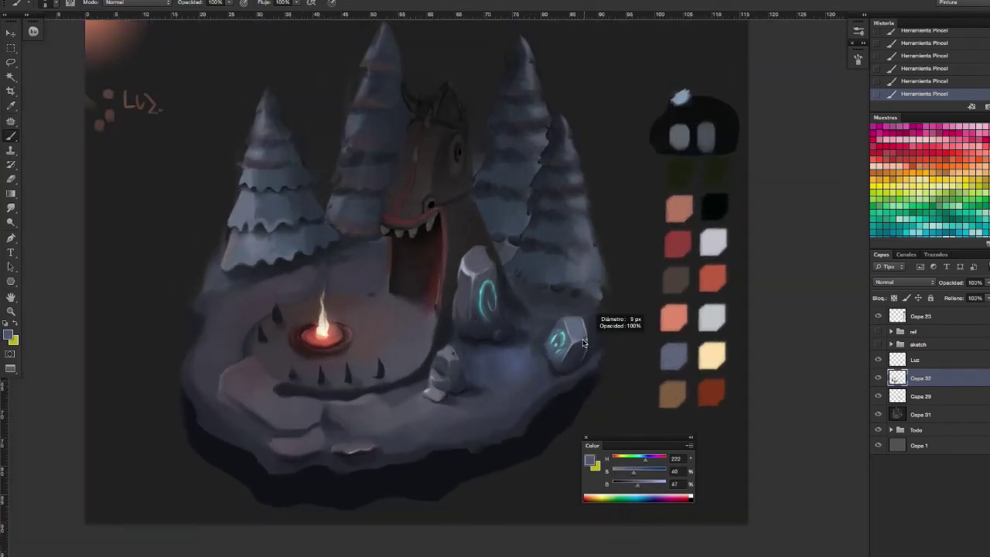
{"action": "left_click", "coordinate": [586, 316], "text": "alt"}
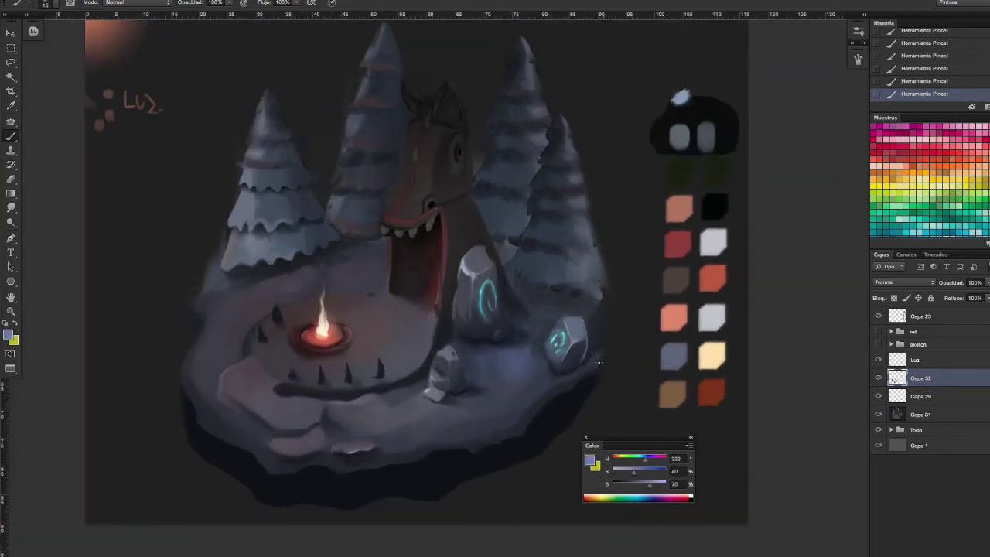
{"action": "scroll", "coordinate": [582, 309], "scroll_direction": "up", "scroll_amount": 2}
- Brighten the blue glow on Capa 29, touch up Capa 32, then return to Capa 29
{"action": "key", "text": "alt+bracketleft"}
{"action": "left_click_drag", "start_coordinate": [576, 352], "coordinate": [579, 348]}
{"action": "key", "text": "alt+bracketright"}
{"action": "left_click", "coordinate": [584, 310], "text": "alt"}
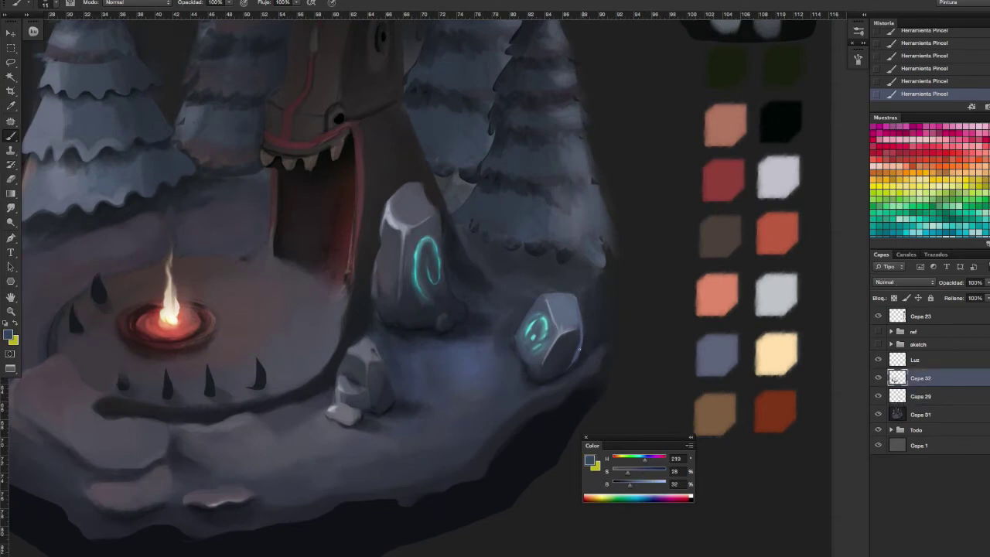
{"action": "key", "text": "alt+bracketleft"}
- Erase part of the glow on Capa 29, then return to Capa 32 with the brush
{"action": "key", "text": "e"}
{"action": "left_click_drag", "start_coordinate": [579, 392], "coordinate": [579, 387]}
{"action": "key", "text": "ctrl+minus"}
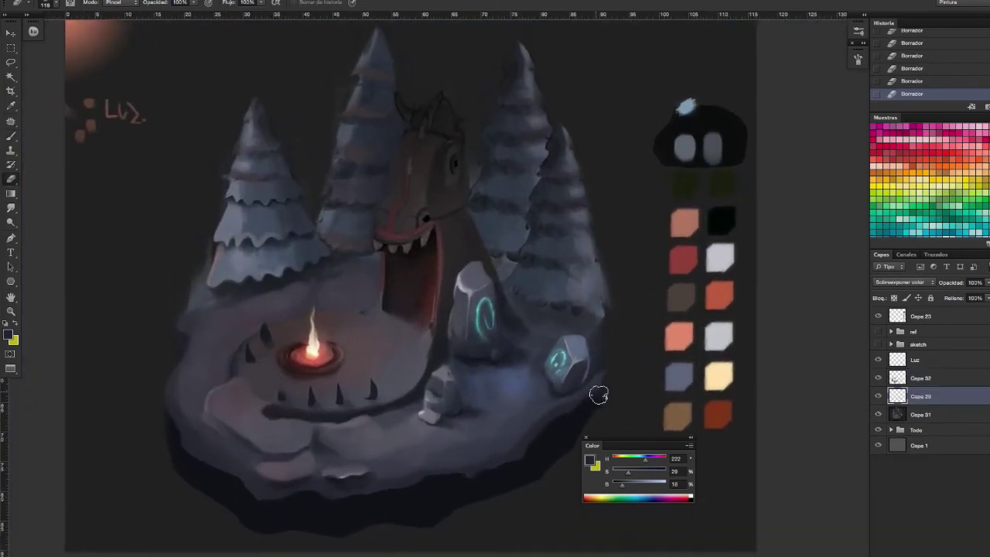
{"action": "key", "text": "alt+bracketright"}
{"action": "key", "text": "b"}
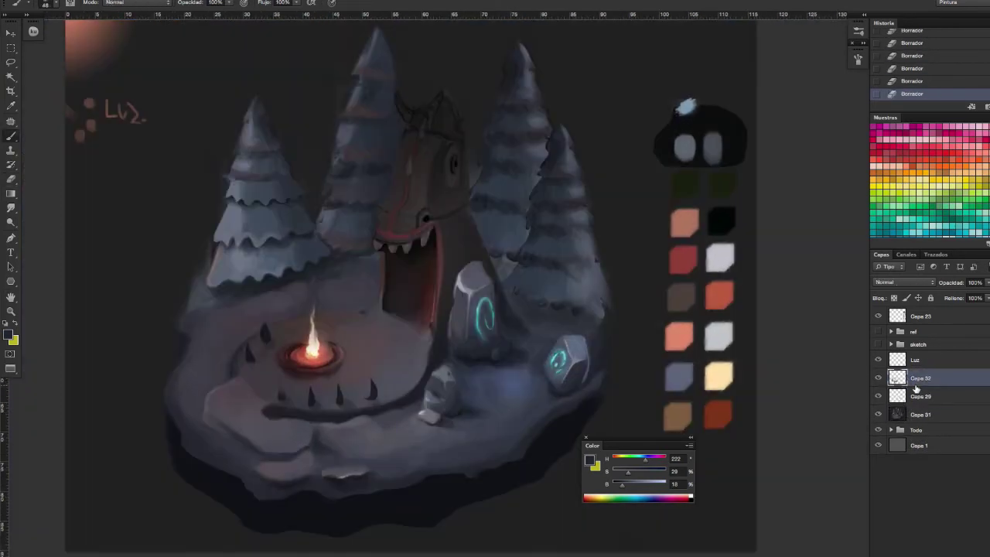
- Move Capa 31 above Capa 29, rename the layers to 1 and 2, and make layer 2 active
{"action": "left_click_drag", "start_coordinate": [908, 416], "coordinate": [915, 396]}
{"action": "double_click", "coordinate": [920, 396]}
{"action": "type", "text": "1"}
{"action": "key", "text": "Tab"}
{"action": "key", "text": "shift+Tab"}
{"action": "key", "text": "shift+Tab"}
{"action": "type", "text": "2"}
{"action": "left_click", "coordinate": [898, 378]}
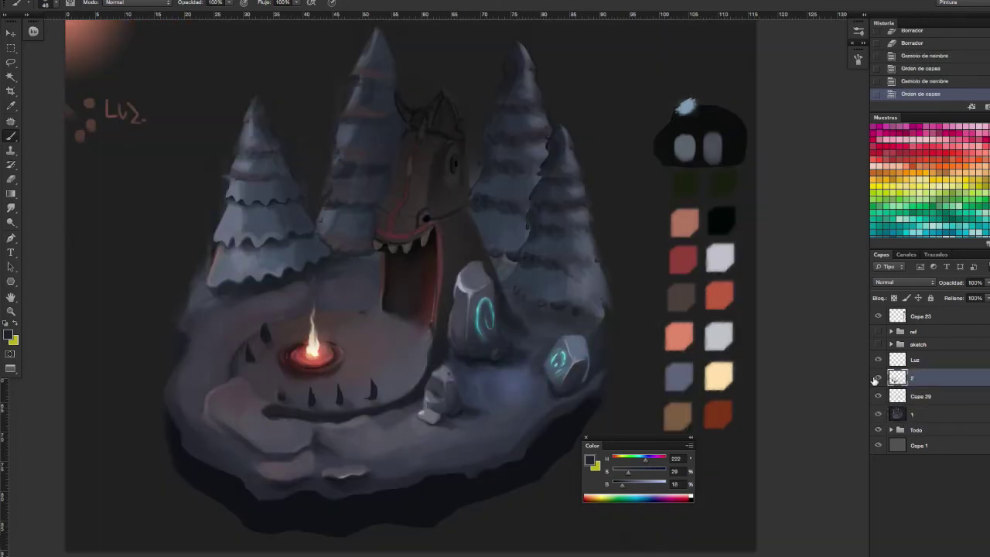
- Paint light strokes along the island's lower edge and pick up a dark blue
{"action": "left_click_drag", "start_coordinate": [209, 415], "coordinate": [233, 399]}
{"action": "left_click_drag", "start_coordinate": [259, 468], "coordinate": [299, 487]}
{"action": "left_click", "coordinate": [407, 480], "text": "alt"}
{"action": "key", "text": "F5"}
{"action": "key", "text": "F5"}
- Fill a lassoed sliver along the island's left edge with dark colour, then repaint it
{"action": "key", "text": "l"}
{"action": "left_click_drag", "start_coordinate": [182, 319], "coordinate": [177, 367]}
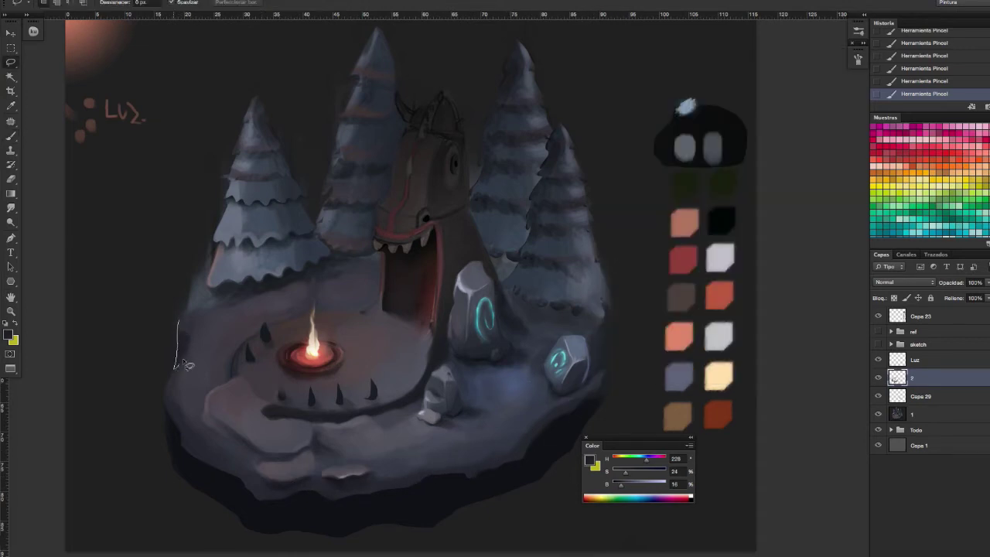
{"action": "key", "text": "g"}
{"action": "key", "text": "alt+BackSpace"}
{"action": "key", "text": "alt+BackSpace"}
{"action": "key", "text": "ctrl+d"}
{"action": "key", "text": "b"}
{"action": "left_click", "coordinate": [179, 356], "text": "alt"}
{"action": "mouse_move", "coordinate": [182, 348]}
{"action": "left_mouse_down"}
{"action": "mouse_move", "coordinate": [180, 366]}
{"action": "mouse_move", "coordinate": [182, 328]}
{"action": "mouse_move", "coordinate": [174, 353]}
{"action": "left_mouse_up"}
- Sample bluish, purplish and light greys from the canvas and shrink the brush
{"action": "left_click", "coordinate": [177, 348], "text": "alt"}
{"action": "left_click", "coordinate": [586, 409], "text": "alt"}
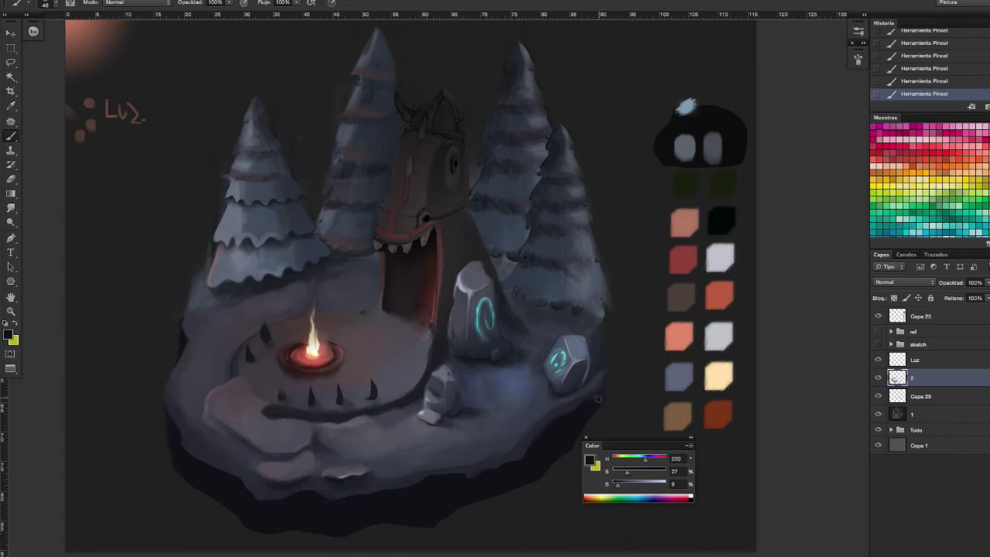
{"action": "left_click", "coordinate": [513, 384], "text": "alt"}
{"action": "left_click", "coordinate": [343, 281], "text": "alt"}
{"action": "left_click", "coordinate": [256, 430], "text": "alt"}
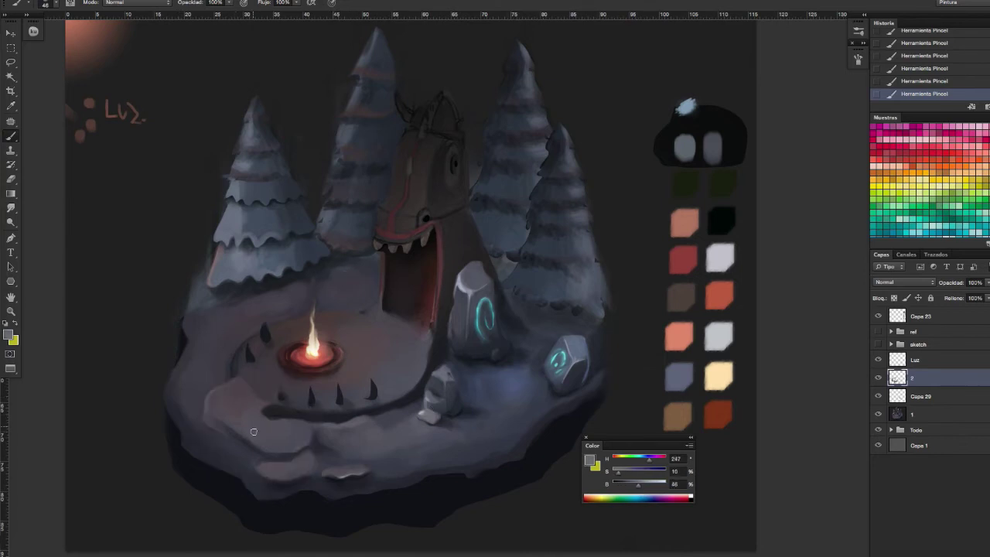
{"action": "left_click", "coordinate": [275, 435], "text": "alt"}
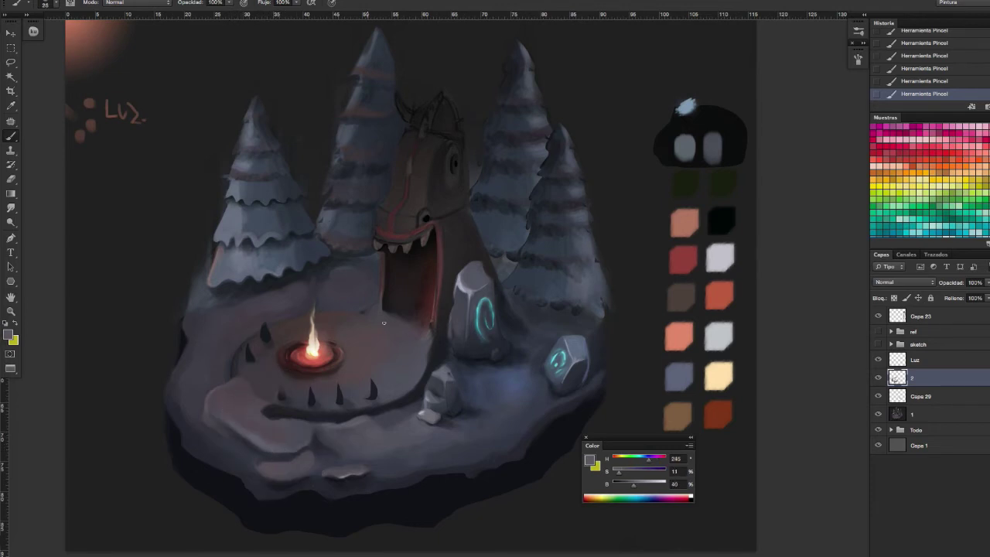
{"action": "left_click", "coordinate": [262, 387], "text": "alt"}
{"action": "left_click", "coordinate": [279, 412], "text": "alt"}
{"action": "left_click", "coordinate": [425, 408], "text": "alt"}
{"action": "key", "text": "F5"}
{"action": "key", "text": "F5"}
{"action": "scroll", "coordinate": [416, 401], "scroll_direction": "up", "scroll_amount": 1}
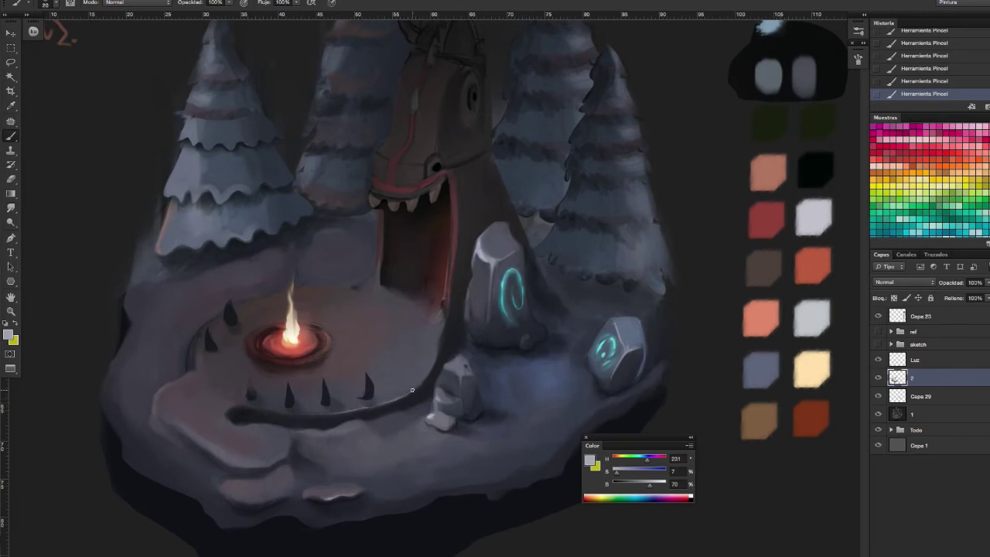
{"action": "left_click", "coordinate": [466, 376], "text": "alt"}
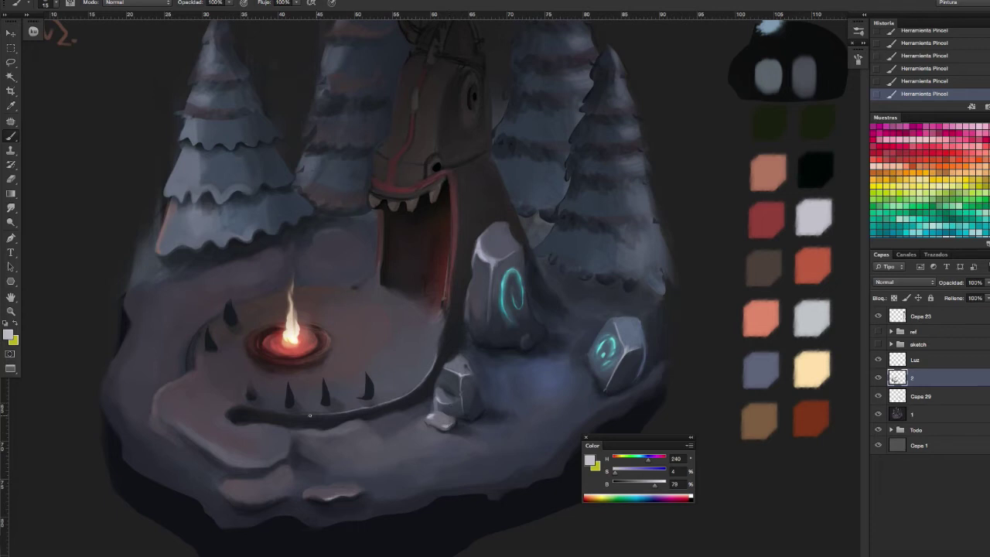
- Paint a light grey stroke on the rock, comparing it with undo and redo
{"action": "left_click_drag", "start_coordinate": [524, 267], "coordinate": [524, 262]}
{"action": "key", "text": "ctrl+alt+z"}
{"action": "key", "text": "ctrl+alt+z"}
{"action": "key", "text": "ctrl+alt+z"}
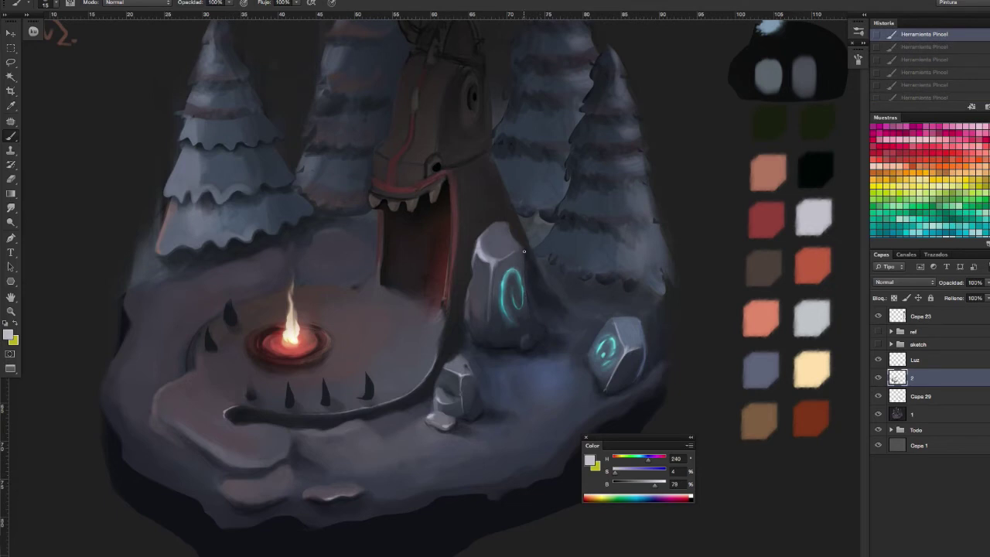
{"action": "key", "text": "ctrl+shift+z"}
{"action": "key", "text": "ctrl+shift+z"}
{"action": "key", "text": "ctrl+shift+z"}
{"action": "left_click_drag", "start_coordinate": [541, 324], "coordinate": [503, 226]}
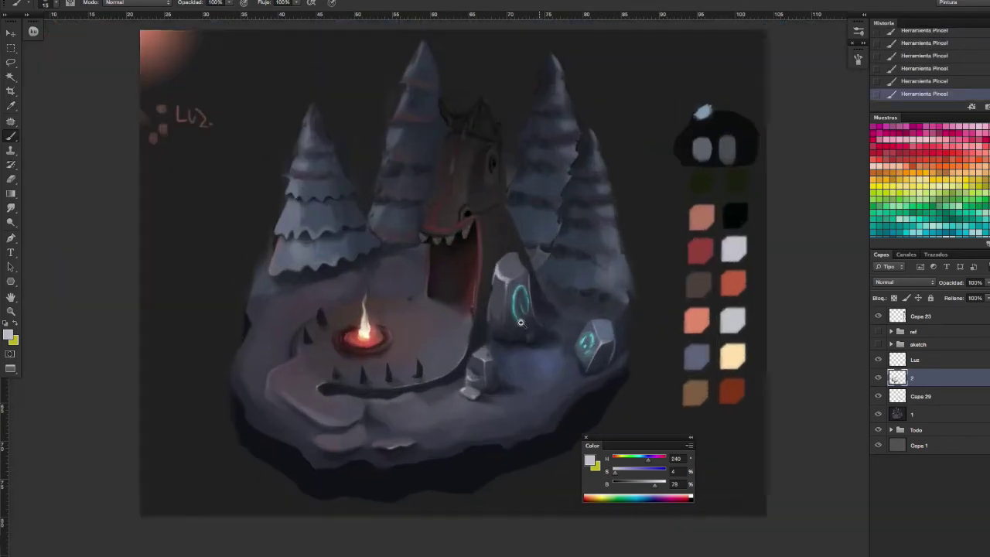
{"action": "key", "text": "ctrl+alt+z"}
{"action": "key", "text": "ctrl+alt+z"}
{"action": "key", "text": "ctrl+alt+z"}
{"action": "key", "text": "ctrl+alt+z"}
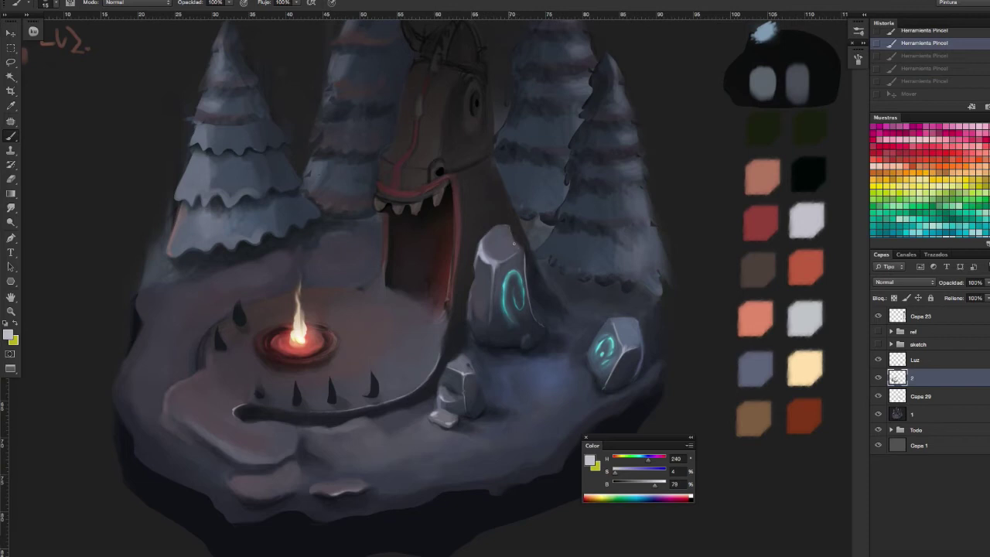
{"action": "key", "text": "ctrl+shift+z"}
{"action": "key", "text": "ctrl+shift+z"}
{"action": "key", "text": "ctrl+shift+z"}
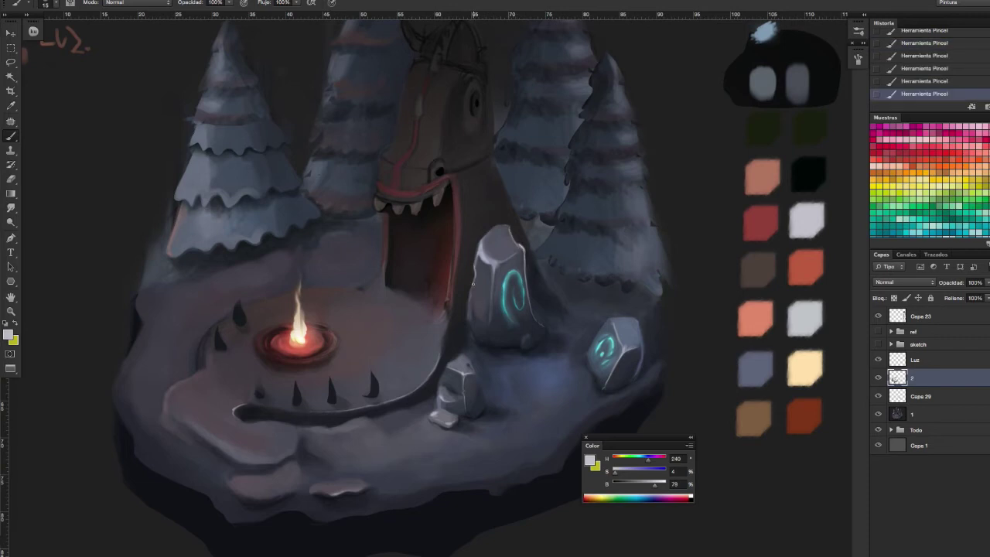
{"action": "left_click_drag", "start_coordinate": [471, 330], "coordinate": [463, 342]}
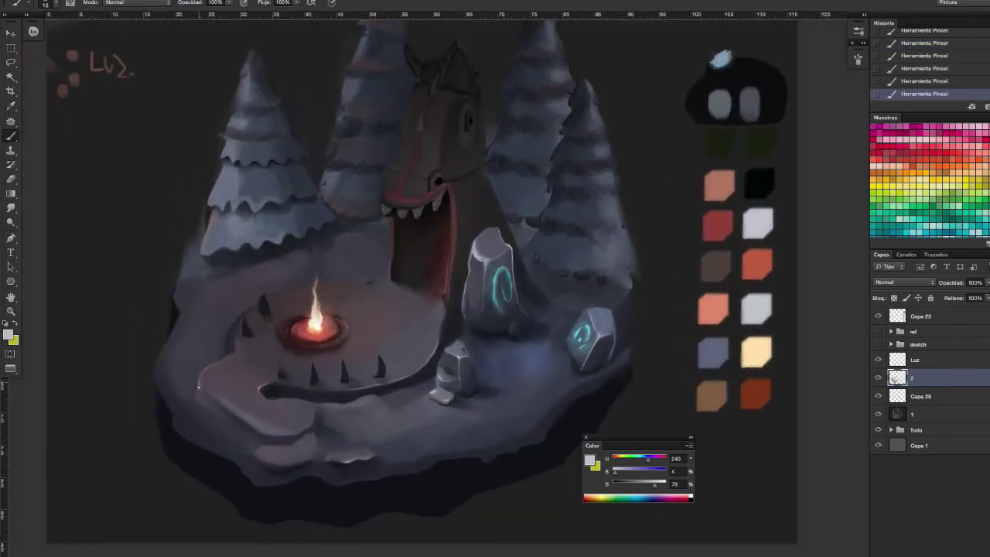
{"action": "key", "text": "m"}
{"action": "key", "text": "ctrl+shift+alt+n"}
- Fill an elliptical selection around the campfire ring with dark colour
{"action": "mouse_move", "coordinate": [232, 302]}
{"action": "left_mouse_down"}
{"action": "mouse_move", "coordinate": [391, 355]}
{"action": "mouse_move", "coordinate": [411, 378]}
{"action": "left_mouse_up"}
{"action": "key", "text": "Left"}
{"action": "key", "text": "alt+BackSpace"}
{"action": "key", "text": "ctrl+z"}
{"action": "key", "text": "alt+BackSpace"}
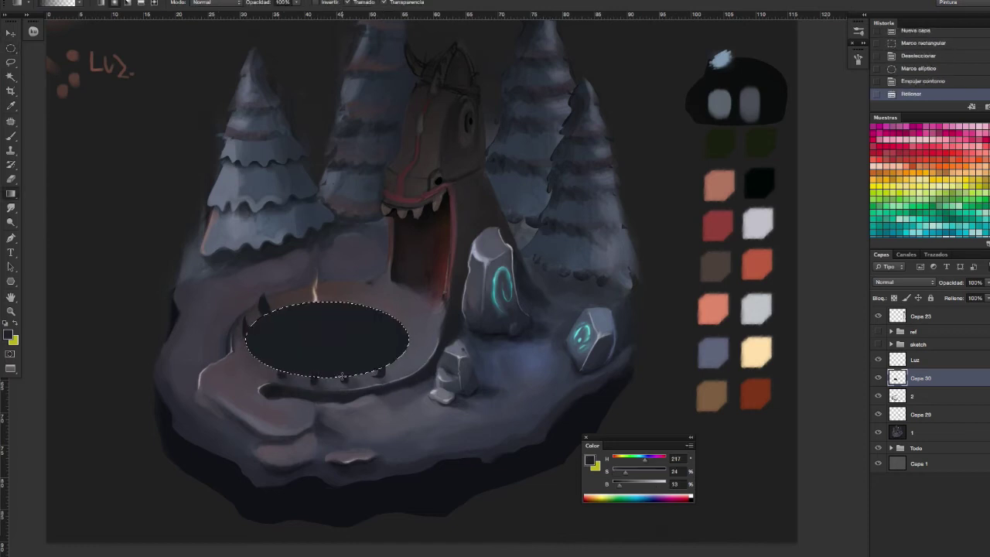
- Enlarge the dark ellipse slightly, deselect, and hide the ellipse layer
{"action": "key", "text": "ctrl+alt+t"}
{"action": "mouse_move", "coordinate": [325, 336]}
{"action": "left_mouse_down"}
{"action": "mouse_move", "coordinate": [495, 340]}
{"action": "mouse_move", "coordinate": [328, 336]}
{"action": "left_mouse_up"}
{"action": "left_click_drag", "start_coordinate": [403, 372], "coordinate": [408, 374]}
{"action": "key", "text": "Return"}
{"action": "key", "text": "Down"}
{"action": "key", "text": "ctrl+alt+z"}
{"action": "key", "text": "ctrl+alt+z"}
{"action": "key", "text": "ctrl+shift+z"}
{"action": "key", "text": "ctrl+shift+z"}
{"action": "key", "text": "ctrl+d"}
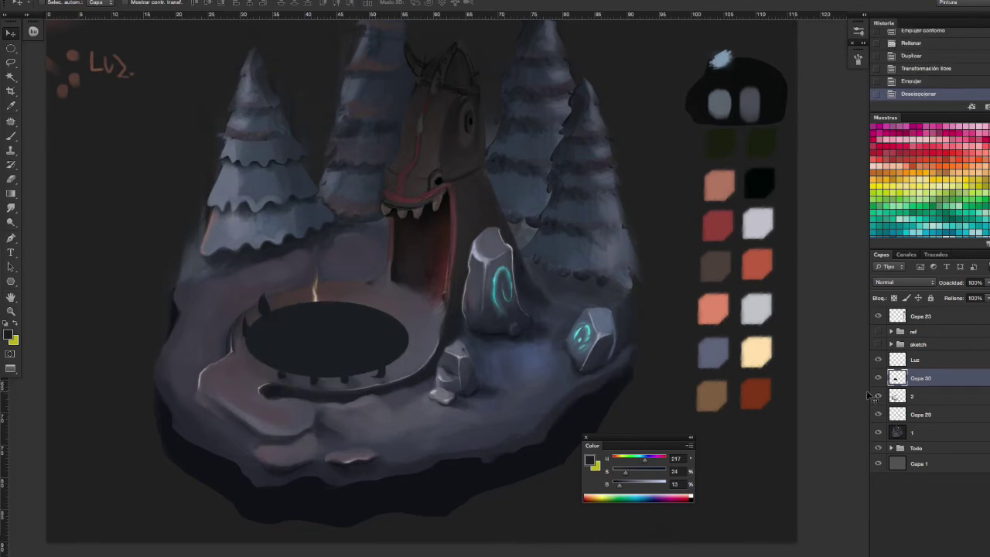
{"action": "left_click", "coordinate": [878, 378]}
{"action": "key", "text": "ctrl+minus"}
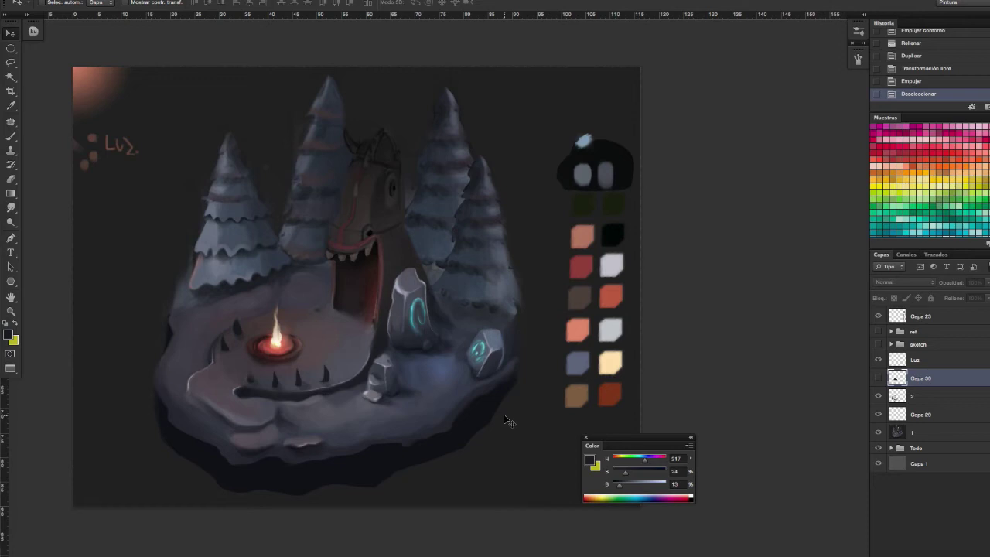
- Show Capa 30 and test a filled elliptical selection on a new empty layer
{"action": "key", "text": "ctrl+plus"}
{"action": "key", "text": "b"}
{"action": "left_click", "coordinate": [878, 377]}
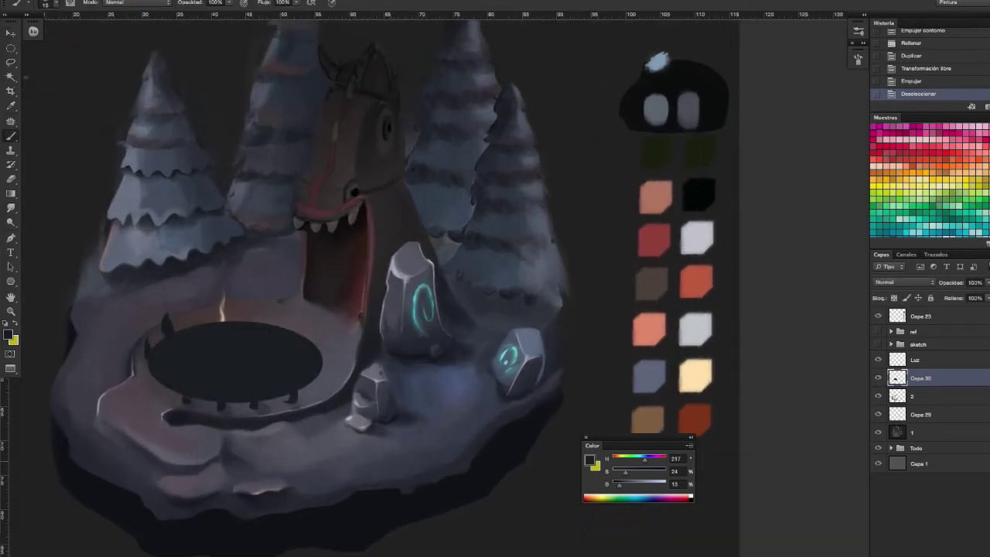
{"action": "key", "text": "ctrl+shift+alt+n"}
{"action": "key", "text": "m"}
{"action": "left_click_drag", "start_coordinate": [229, 365], "coordinate": [298, 397]}
{"action": "key", "text": "Up"}
{"action": "key", "text": "BackSpace"}
{"action": "key", "text": "alt+BackSpace"}
{"action": "key", "text": "BackSpace"}
{"action": "key", "text": "ctrl+z"}
{"action": "key", "text": "ctrl+d"}
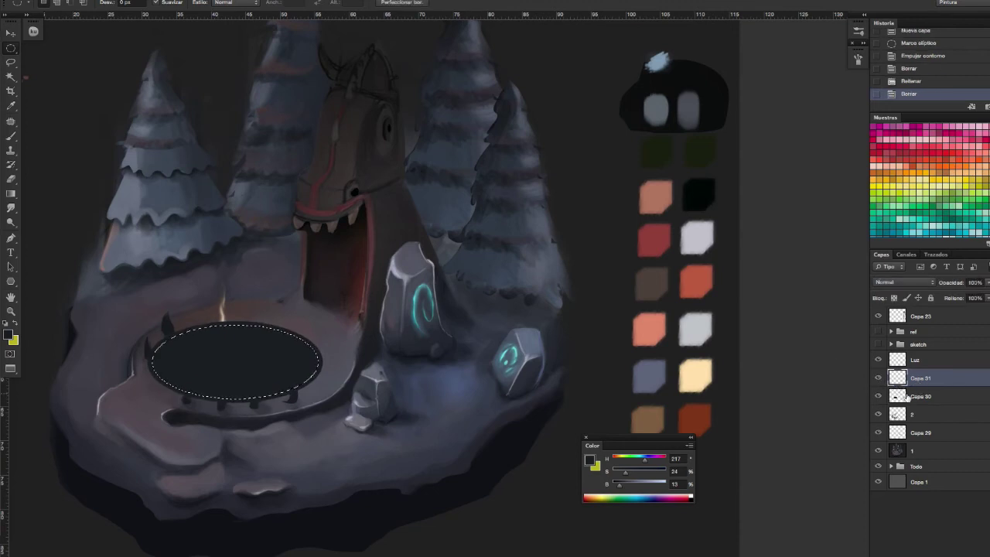
- Scale and skew the dark fire ring into the ground's perspective around the flame
{"action": "key", "text": "ctrl+t"}
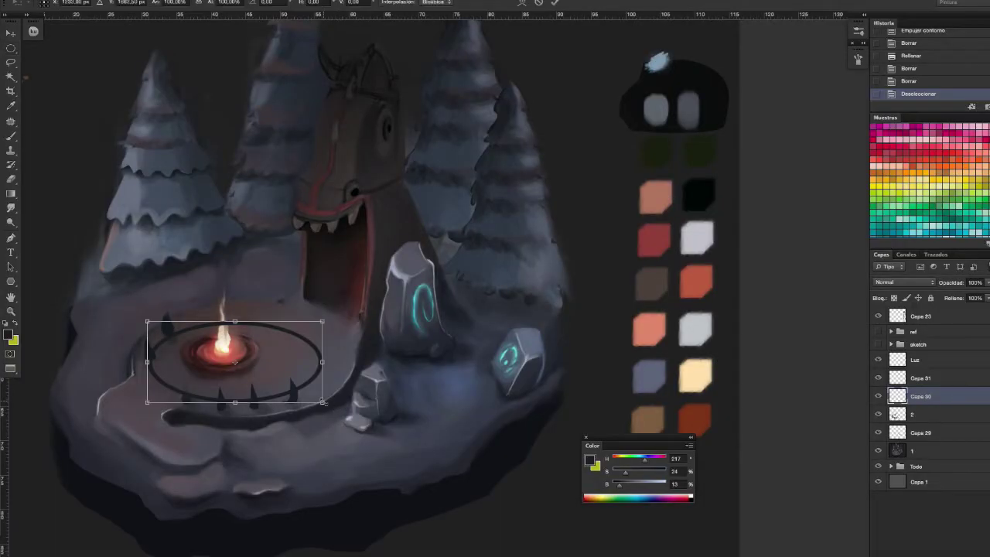
{"action": "left_click_drag", "start_coordinate": [323, 324], "coordinate": [294, 322]}
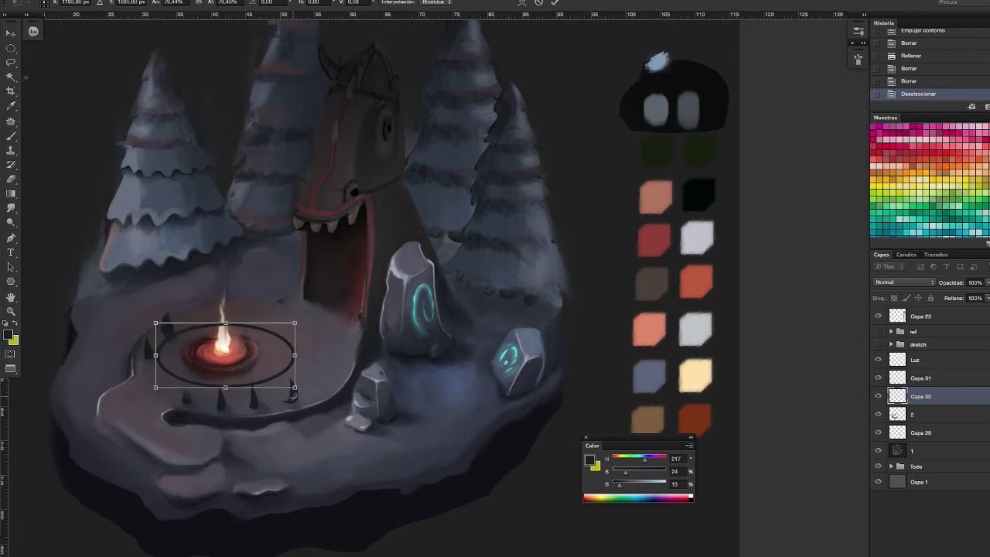
{"action": "left_click_drag", "start_coordinate": [296, 395], "coordinate": [304, 397]}
{"action": "left_click_drag", "start_coordinate": [225, 324], "coordinate": [222, 318]}
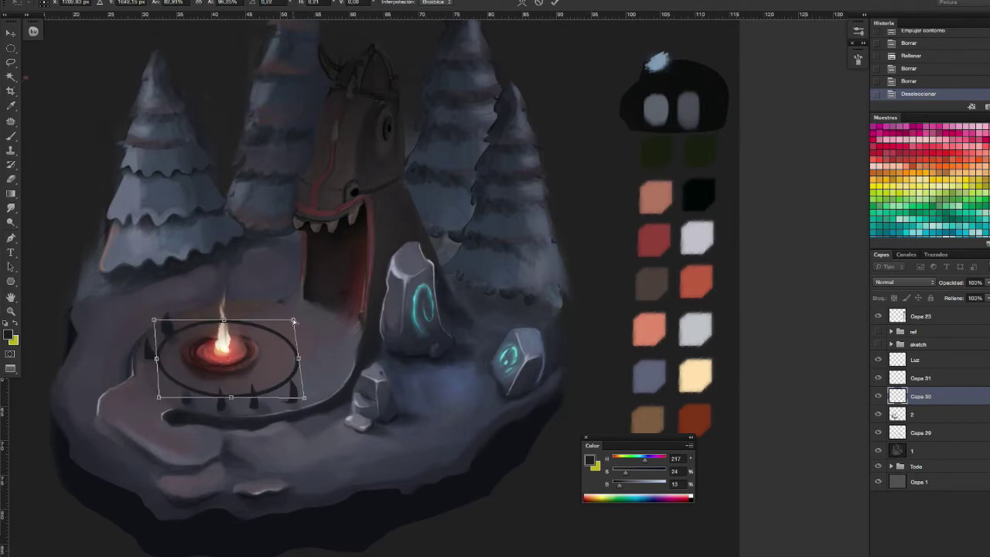
{"action": "left_click_drag", "start_coordinate": [157, 357], "coordinate": [160, 364]}
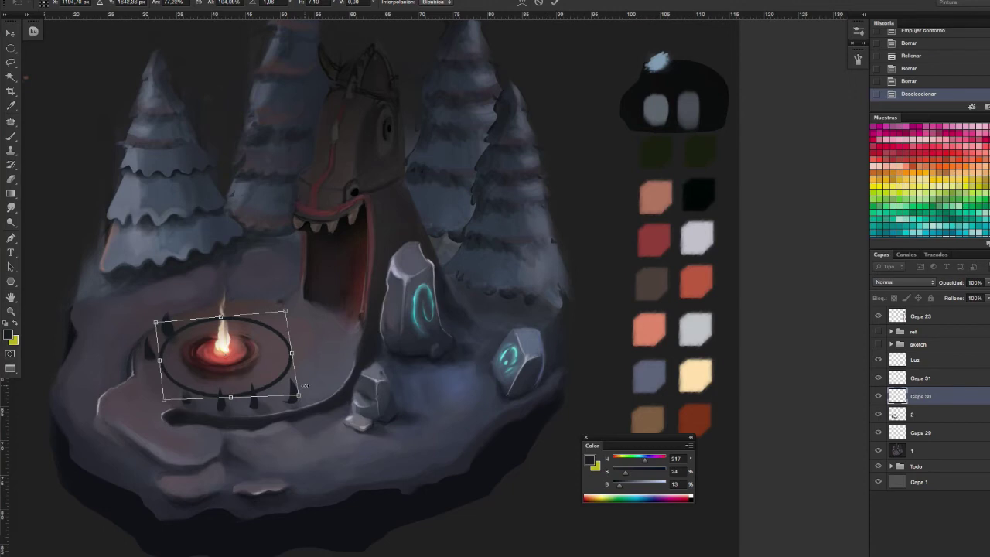
{"action": "key", "text": "Return"}
- Lower the ring layer to 40% opacity, nudge it up, and delete Capa 31
{"action": "left_click_drag", "start_coordinate": [977, 295], "coordinate": [960, 294]}
{"action": "key", "text": "v"}
{"action": "key", "text": "Up"}
{"action": "left_click", "coordinate": [920, 378]}
- Confirm deleting Capa 31, then duplicate the ring and move the copy into place at 100% opacity
{"action": "key", "text": "Delete"}
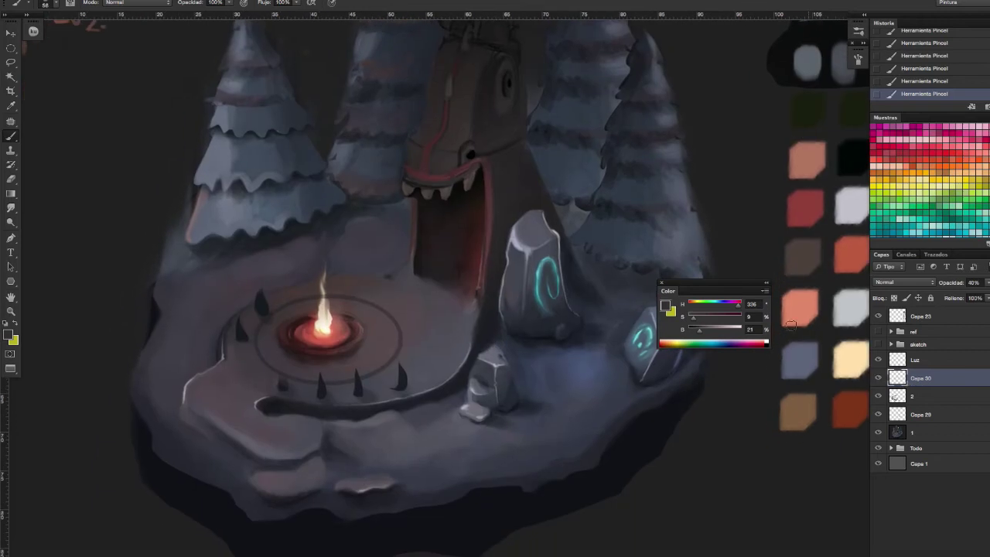
{"action": "key", "text": "ctrl+j"}
{"action": "key", "text": "v"}
{"action": "left_click_drag", "start_coordinate": [439, 358], "coordinate": [401, 364]}
{"action": "left_click_drag", "start_coordinate": [988, 284], "coordinate": [986, 303]}
- Erase parts of the copied ring and fade its inner edge around the flame
{"action": "key", "text": "e"}
{"action": "left_click_drag", "start_coordinate": [398, 303], "coordinate": [389, 311]}
{"action": "left_click_drag", "start_coordinate": [314, 349], "coordinate": [266, 383]}
{"action": "left_click_drag", "start_coordinate": [279, 376], "coordinate": [317, 362]}
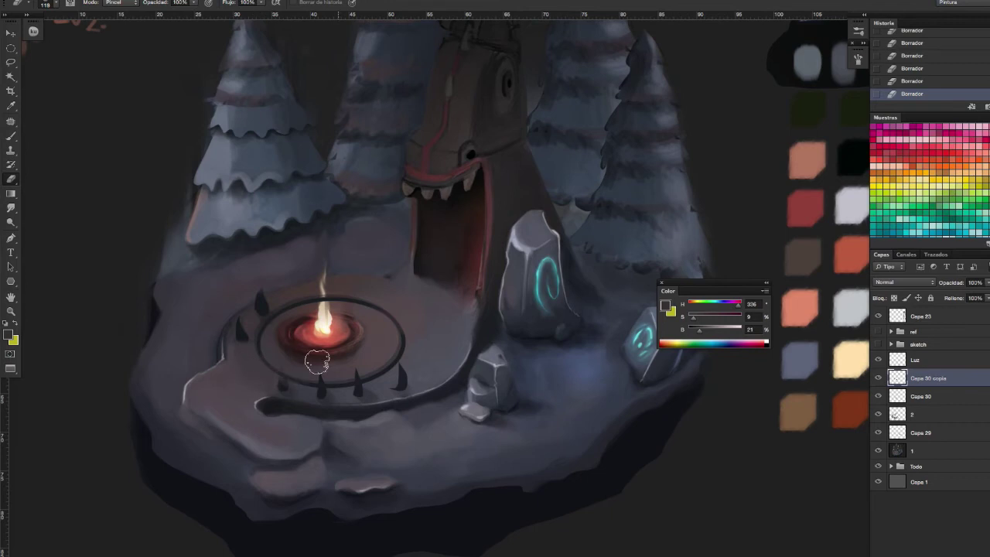
{"action": "left_click_drag", "start_coordinate": [391, 318], "coordinate": [290, 321]}
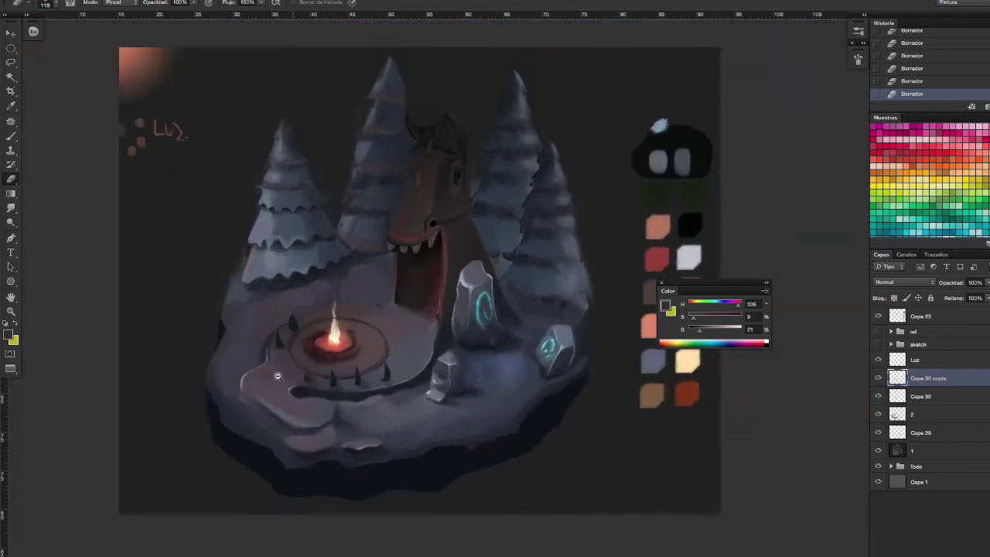
{"action": "key", "text": "ctrl+minus"}
- Merge the ring copy down into the ring layer below
{"action": "key", "text": "ctrl+t"}
{"action": "key", "text": "Return"}
{"action": "key", "text": "ctrl+plus"}
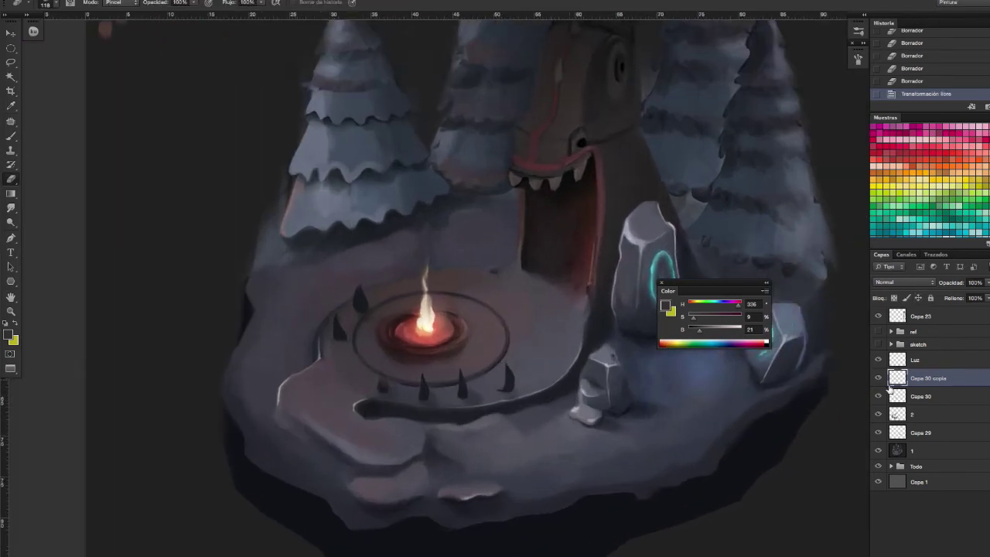
{"action": "key", "text": "ctrl+e"}
{"action": "key", "text": "ctrl+plus"}
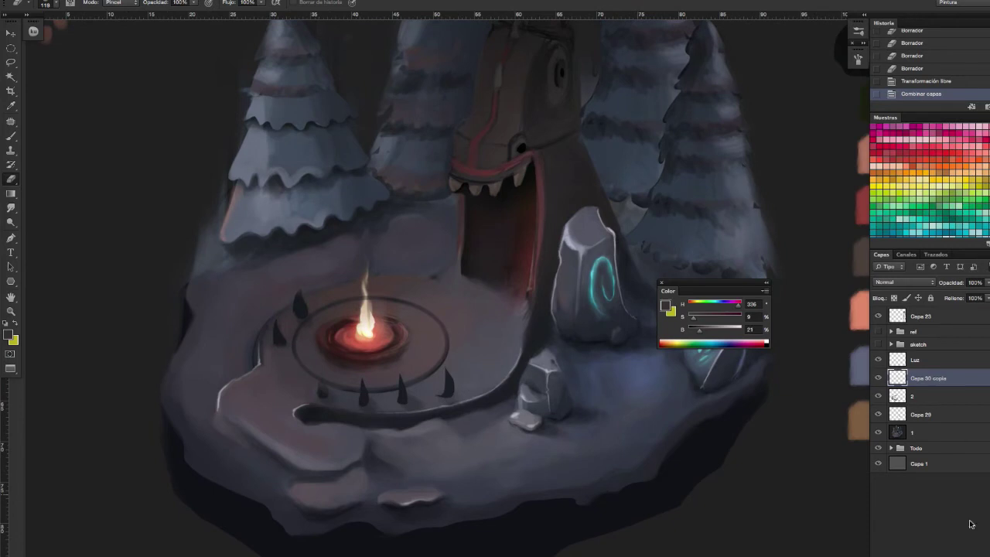
- On a new layer, fill an ellipse around the fire pit with a grey sampled from the painting
{"action": "left_click", "coordinate": [971, 524]}
{"action": "key", "text": "m"}
{"action": "mouse_move", "coordinate": [287, 298]}
{"action": "left_mouse_down"}
{"action": "mouse_move", "coordinate": [416, 372]}
{"action": "mouse_move", "coordinate": [453, 365]}
{"action": "left_mouse_up"}
{"action": "left_click", "coordinate": [453, 371]}
{"action": "left_click_drag", "start_coordinate": [295, 298], "coordinate": [420, 376]}
{"action": "key", "text": "Right"}
{"action": "key", "text": "Right"}
{"action": "key", "text": "g"}
{"action": "left_click", "coordinate": [499, 280], "text": "alt"}
{"action": "key", "text": "alt+BackSpace"}
- Reorder the grey disc layer in the stack and set its blend mode to Superponer
{"action": "key", "text": "ctrl+bracketleft"}
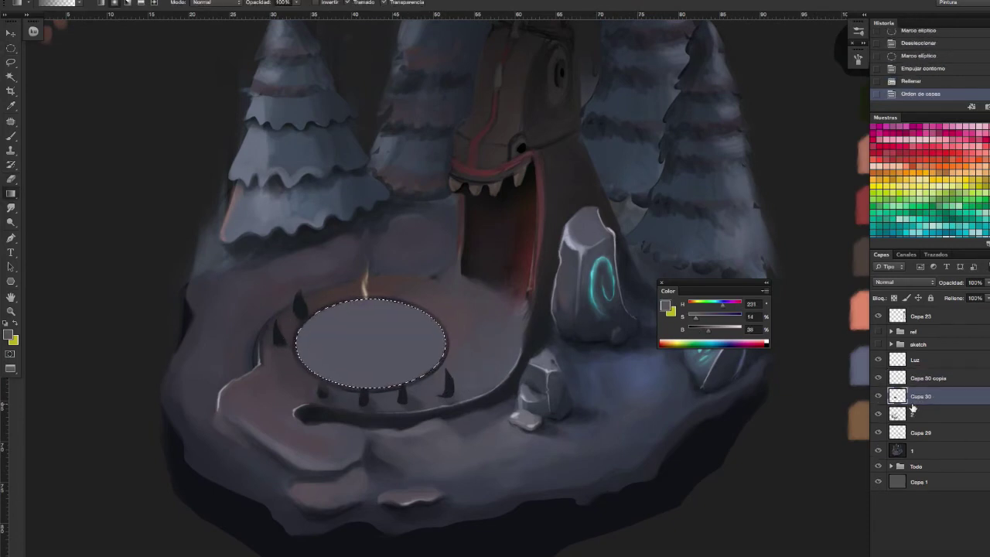
{"action": "key", "text": "ctrl+bracketleft"}
{"action": "key", "text": "ctrl+bracketleft"}
{"action": "key", "text": "ctrl+bracketleft"}
{"action": "key", "text": "ctrl+bracketright"}
{"action": "left_click", "coordinate": [904, 282]}
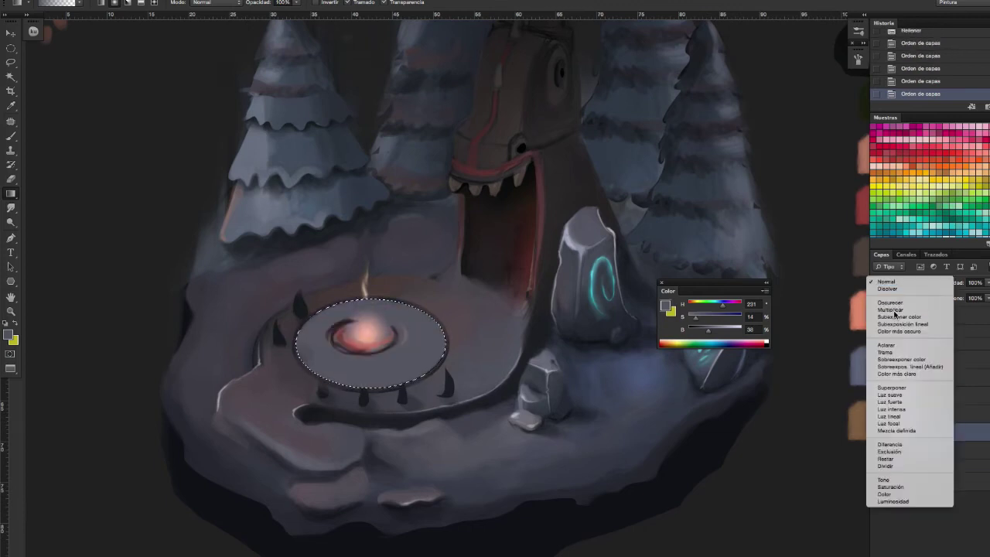
{"action": "left_click", "coordinate": [897, 355]}
{"action": "left_click", "coordinate": [903, 283]}
{"action": "left_click", "coordinate": [890, 362]}
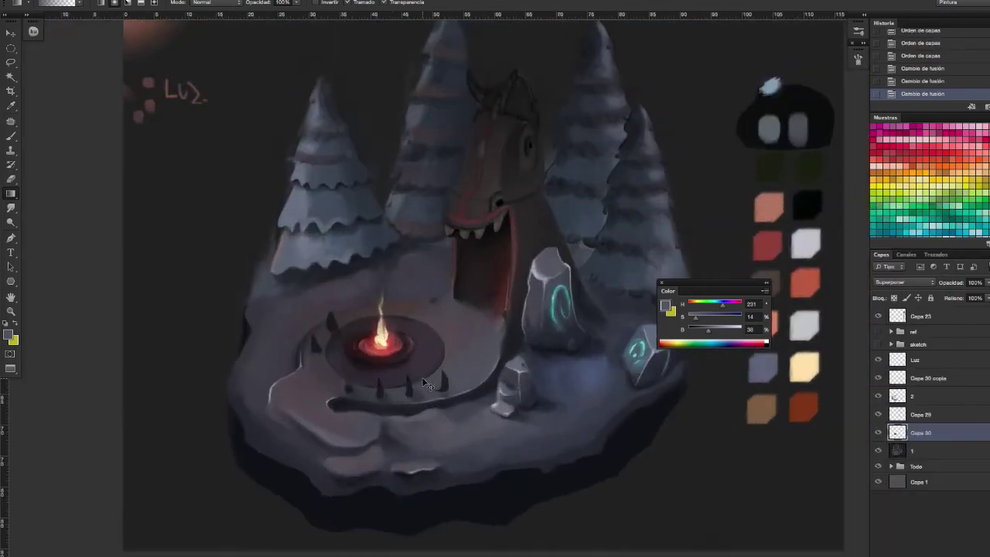
- Erase the disc's centre to let the glow through, and move Capa 30 copia above Capa 30
{"action": "scroll", "coordinate": [424, 383], "scroll_direction": "up", "scroll_amount": 2}
{"action": "key", "text": "ctrl+d"}
{"action": "key", "text": "e"}
{"action": "left_click_drag", "start_coordinate": [348, 324], "coordinate": [364, 341]}
{"action": "left_click_drag", "start_coordinate": [363, 321], "coordinate": [376, 330]}
{"action": "left_click_drag", "start_coordinate": [348, 333], "coordinate": [382, 338]}
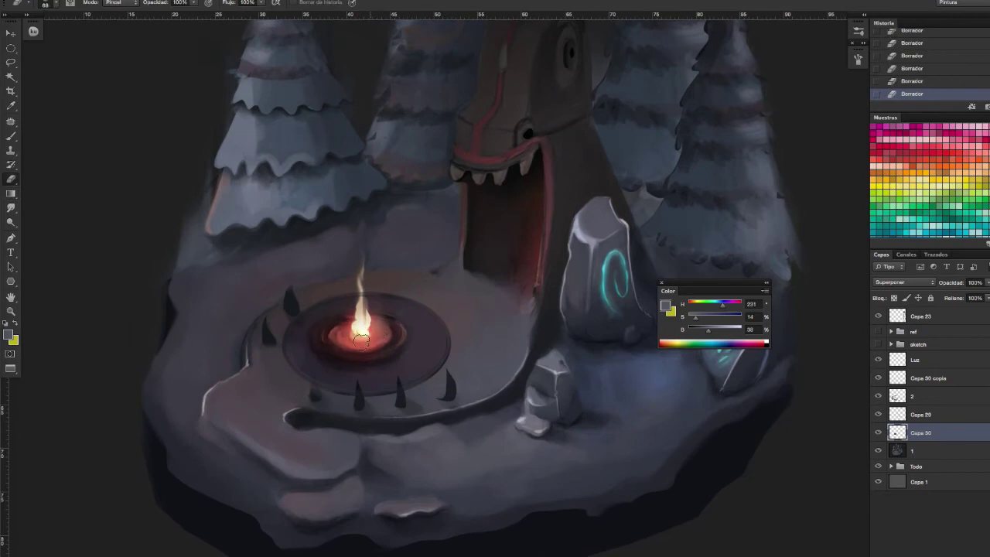
{"action": "scroll", "coordinate": [360, 340], "scroll_direction": "down", "scroll_amount": 3}
{"action": "scroll", "coordinate": [410, 332], "scroll_direction": "up", "scroll_amount": 1}
{"action": "scroll", "coordinate": [459, 323], "scroll_direction": "up", "scroll_amount": 1}
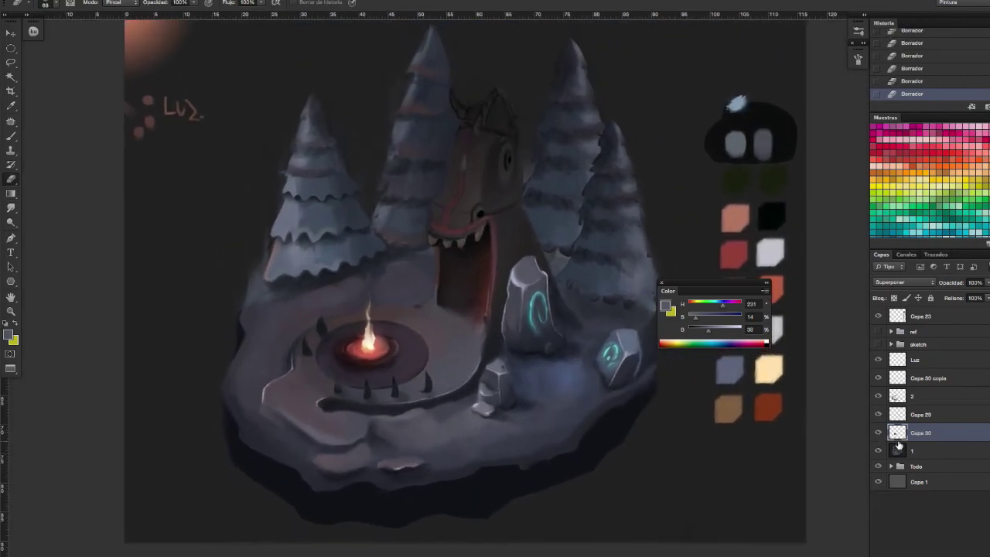
{"action": "left_click_drag", "start_coordinate": [920, 377], "coordinate": [900, 426]}
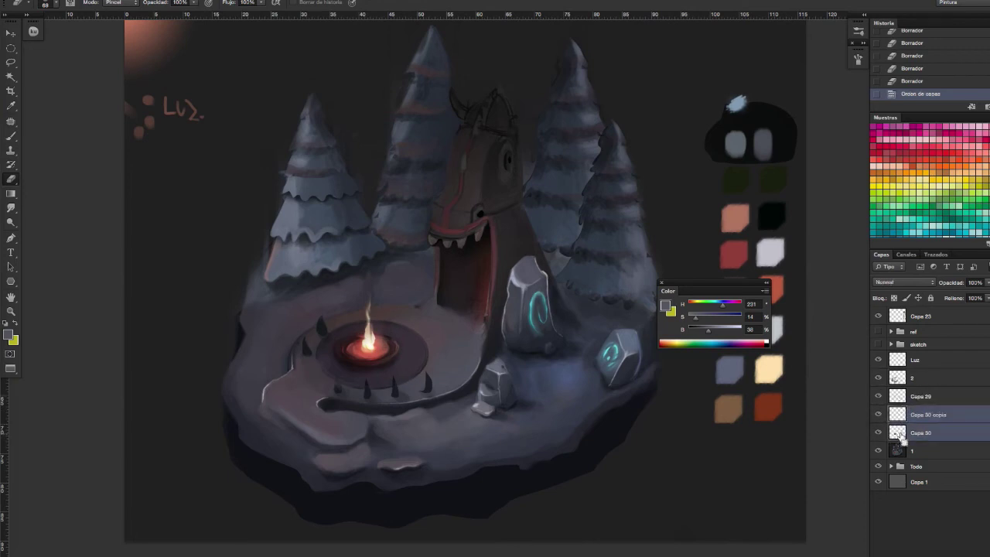
- On layer 1, paint dark grey strokes around the fire pit and sample a dark red
{"action": "left_click", "coordinate": [913, 450]}
{"action": "key", "text": "b"}
{"action": "left_click", "coordinate": [317, 350], "text": "alt"}
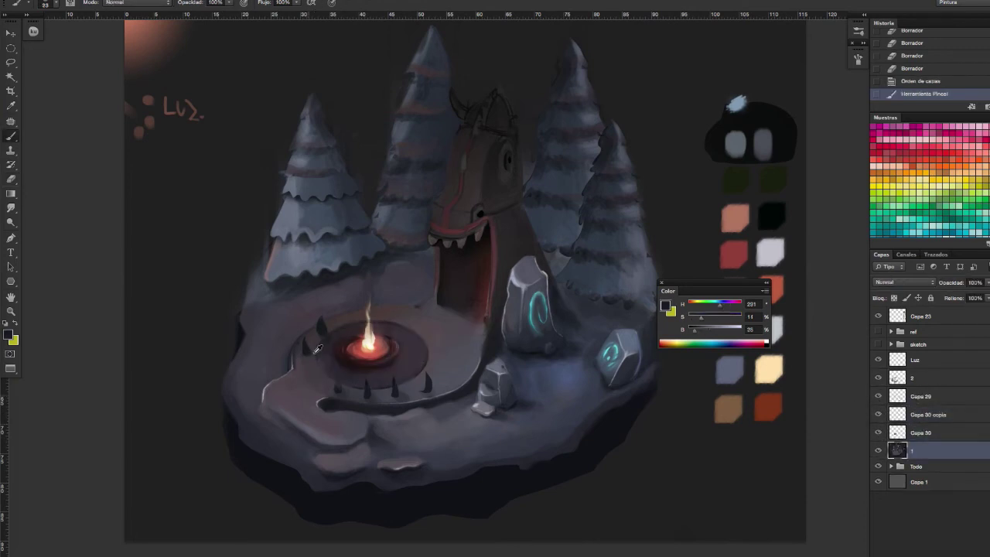
{"action": "scroll", "coordinate": [360, 350], "scroll_direction": "up", "scroll_amount": 2}
{"action": "left_click_drag", "start_coordinate": [316, 343], "coordinate": [445, 377]}
{"action": "left_click", "coordinate": [449, 373], "text": "alt"}
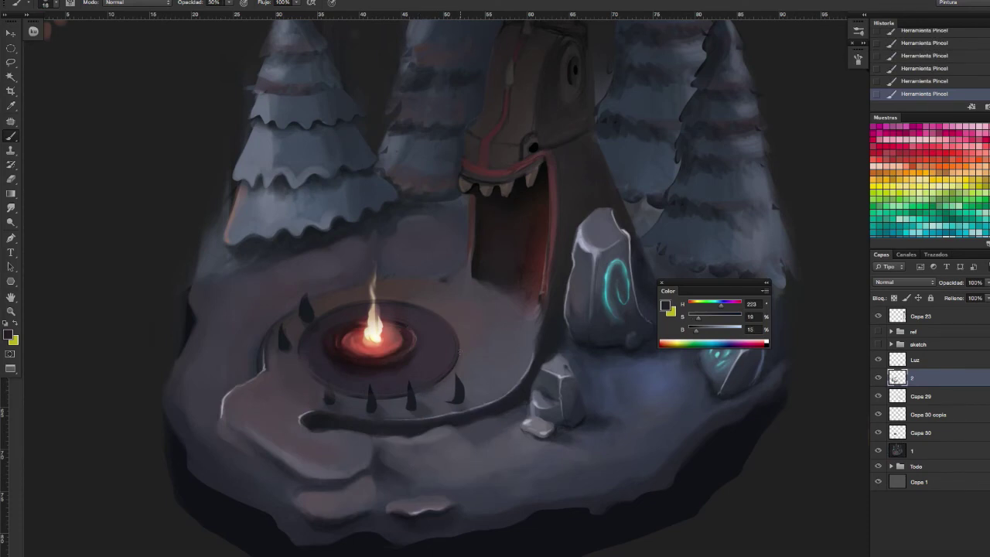
{"action": "key", "text": "F5"}
{"action": "key", "text": "F5"}
{"action": "scroll", "coordinate": [479, 326], "scroll_direction": "right", "scroll_amount": 3}
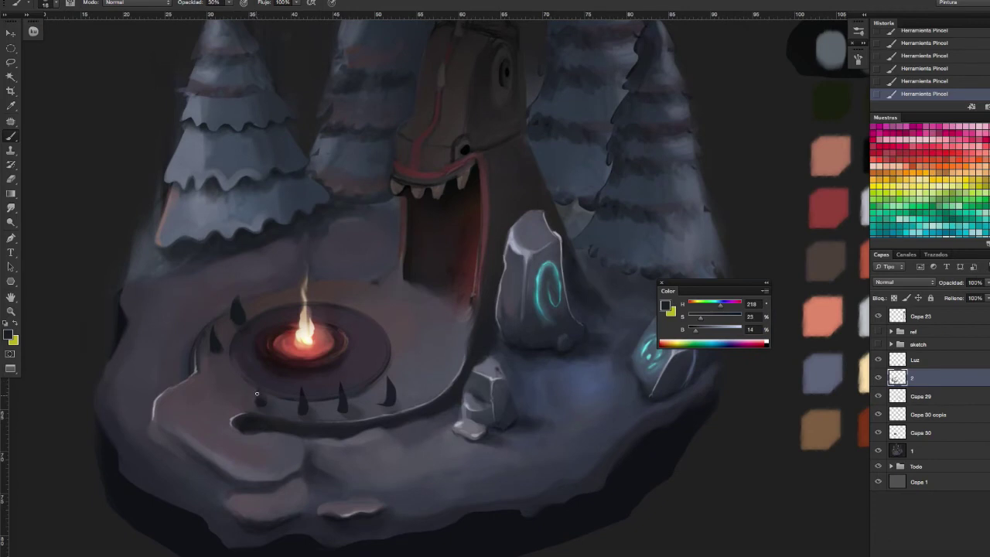
{"action": "scroll", "coordinate": [291, 395], "scroll_direction": "left", "scroll_amount": 2}
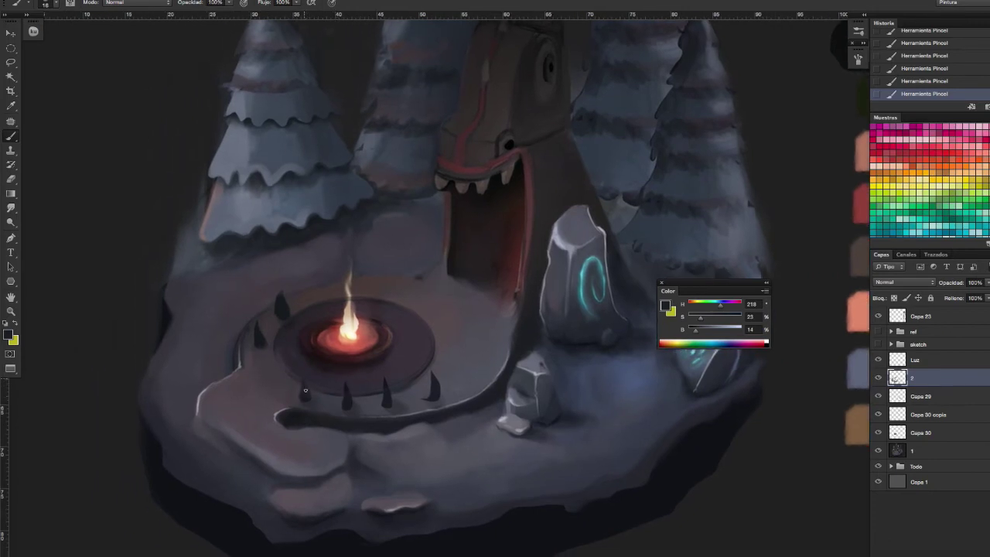
{"action": "left_click", "coordinate": [324, 326], "text": "alt"}
- Rotate both fire pit layers together by about 6 degrees
{"action": "left_click", "coordinate": [921, 414]}
{"action": "left_click", "coordinate": [920, 432], "text": "shift"}
{"action": "key", "text": "ctrl+t"}
{"action": "mouse_move", "coordinate": [546, 160]}
{"action": "left_mouse_down"}
{"action": "mouse_move", "coordinate": [532, 181]}
{"action": "mouse_move", "coordinate": [276, 152]}
{"action": "left_mouse_up"}
{"action": "key", "text": "Return"}
{"action": "key", "text": "ctrl+minus"}
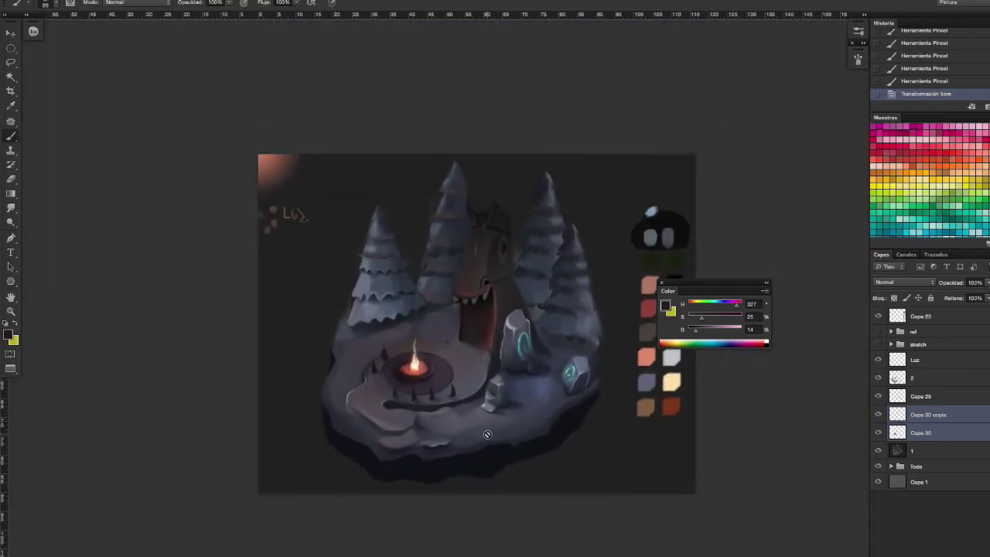
{"action": "key", "text": "ctrl+plus"}
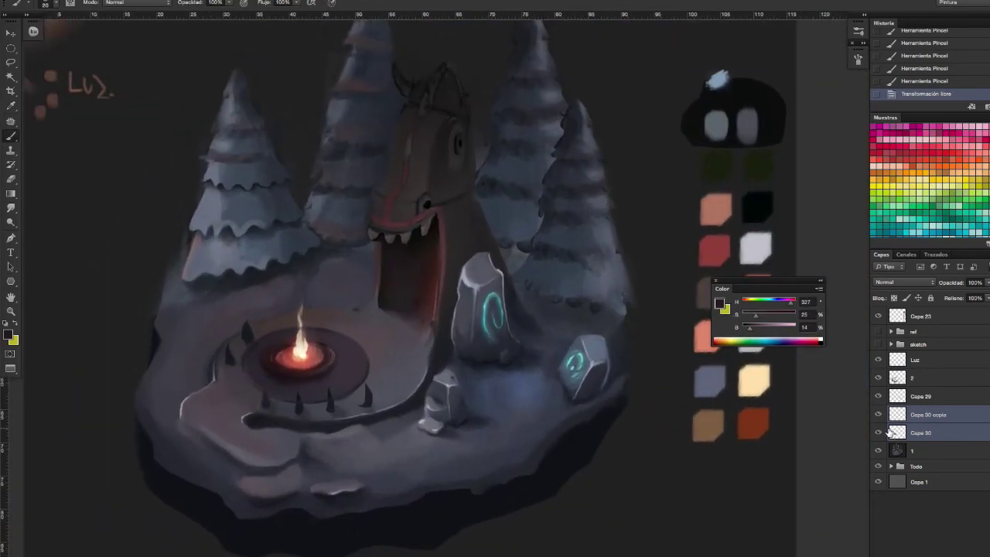
- On layer 2, paint glow strokes on the fire and sample grey-blue ground tones with a larger brush
{"action": "left_click", "coordinate": [916, 378]}
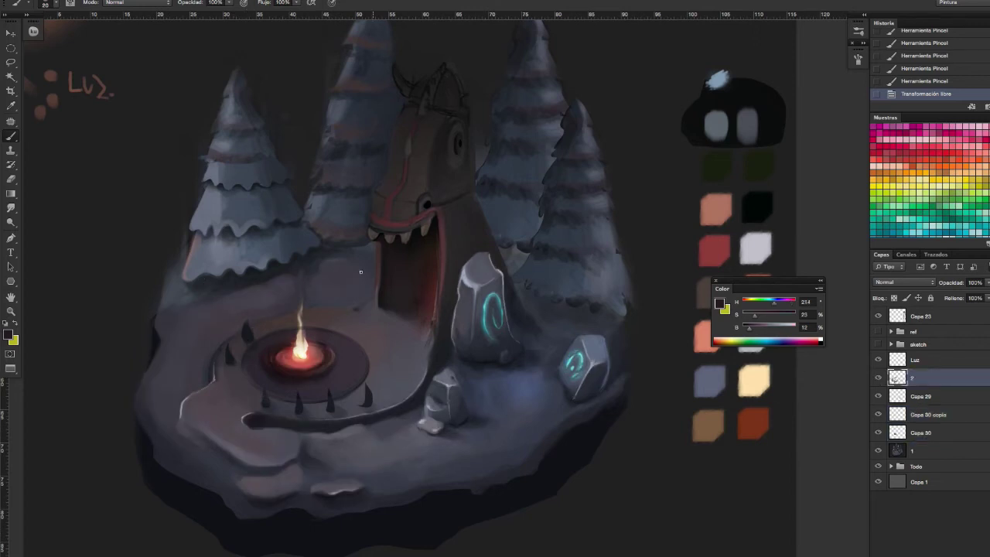
{"action": "scroll", "coordinate": [366, 372], "scroll_direction": "up", "scroll_amount": 3}
{"action": "mouse_move", "coordinate": [270, 340]}
{"action": "left_mouse_down"}
{"action": "mouse_move", "coordinate": [298, 356]}
{"action": "mouse_move", "coordinate": [287, 351]}
{"action": "left_mouse_up"}
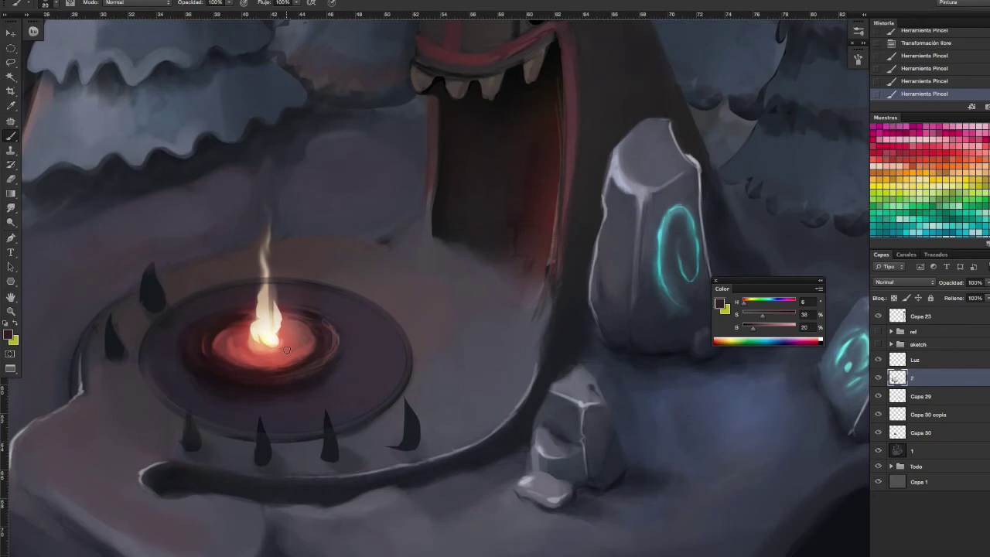
{"action": "scroll", "coordinate": [287, 350], "scroll_direction": "down", "scroll_amount": 3}
{"action": "scroll", "coordinate": [402, 380], "scroll_direction": "up", "scroll_amount": 2}
{"action": "left_click", "coordinate": [557, 255], "text": "alt"}
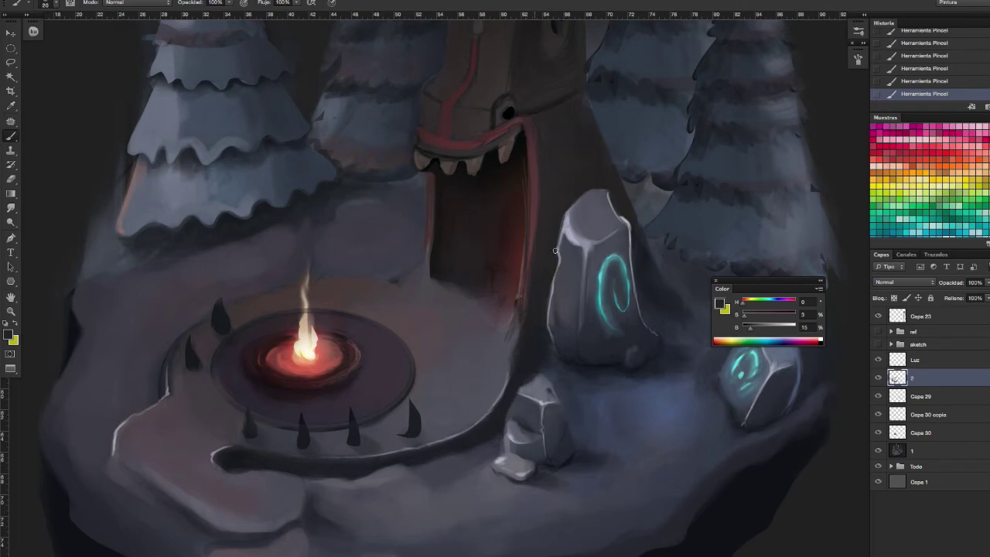
{"action": "key", "text": "F5"}
{"action": "key", "text": "F5"}
{"action": "left_click", "coordinate": [569, 335], "text": "alt"}
{"action": "left_click", "coordinate": [577, 306], "text": "alt"}
{"action": "key", "text": "F5"}
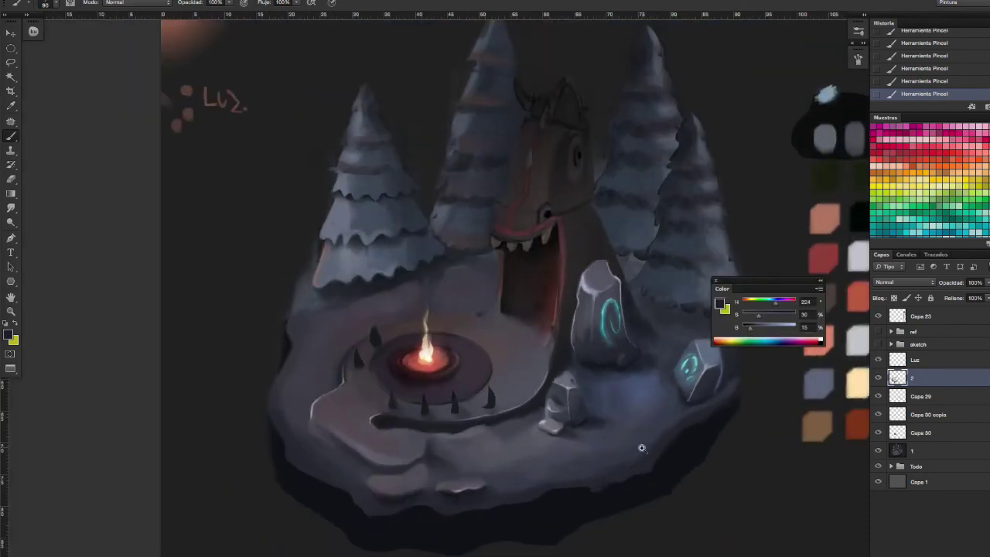
- Try freehand lasso selections on the lower ground, then clear them and return to the brush
{"action": "key", "text": "ctrl+0"}
{"action": "key", "text": "l"}
{"action": "left_click_drag", "start_coordinate": [276, 461], "coordinate": [379, 507]}
{"action": "mouse_move", "coordinate": [276, 464]}
{"action": "left_mouse_down"}
{"action": "mouse_move", "coordinate": [448, 509]}
{"action": "mouse_move", "coordinate": [573, 474]}
{"action": "left_mouse_up"}
{"action": "key", "text": "ctrl+d"}
{"action": "key", "text": "ctrl+plus"}
{"action": "key", "text": "b"}
- Paint strokes near the fire, sampling ground tones, and switch to a different brush tip at size 60
{"action": "left_click_drag", "start_coordinate": [437, 372], "coordinate": [483, 385]}
{"action": "left_click", "coordinate": [386, 411], "text": "alt"}
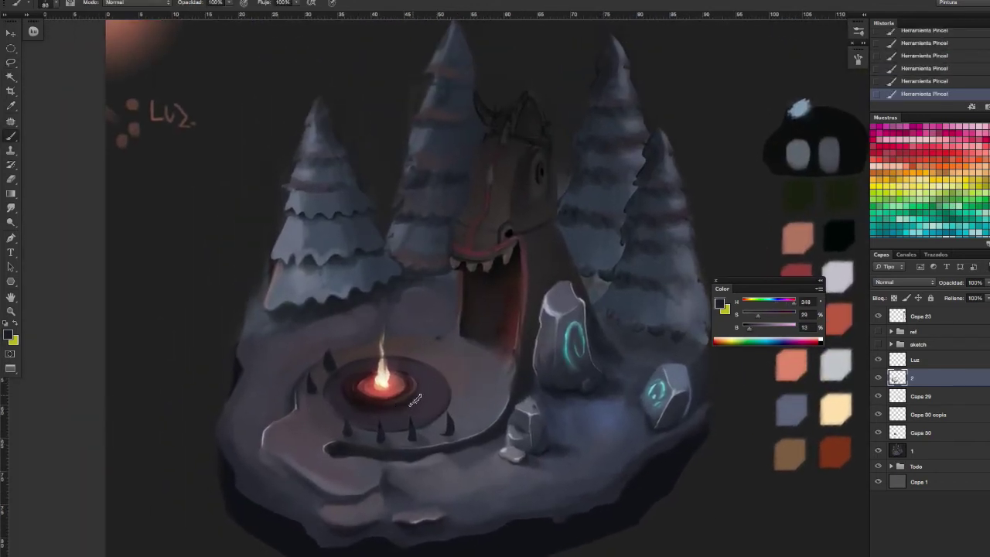
{"action": "left_click", "coordinate": [611, 402], "text": "alt"}
{"action": "left_click", "coordinate": [550, 454], "text": "alt"}
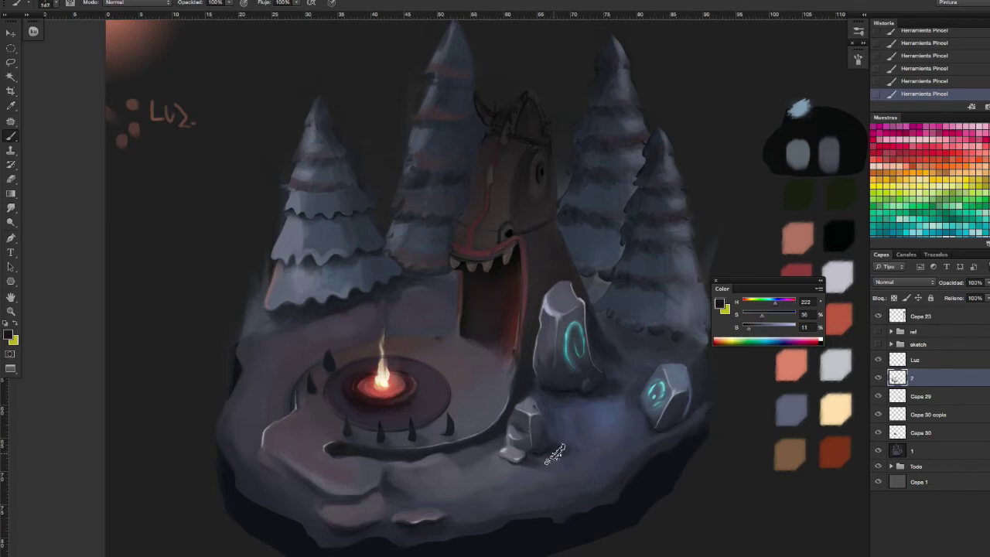
{"action": "left_click", "coordinate": [460, 326], "text": "alt"}
{"action": "left_click", "coordinate": [858, 58]}
{"action": "left_click", "coordinate": [795, 97]}
{"action": "left_click", "coordinate": [858, 58]}
{"action": "key", "text": "bracketleft"}
{"action": "key", "text": "bracketleft"}
{"action": "key", "text": "bracketleft"}
- Sample muted purplish and pale reddish greys around the fire for ground shading
{"action": "left_click", "coordinate": [475, 350], "text": "alt"}
{"action": "left_click", "coordinate": [495, 407], "text": "alt"}
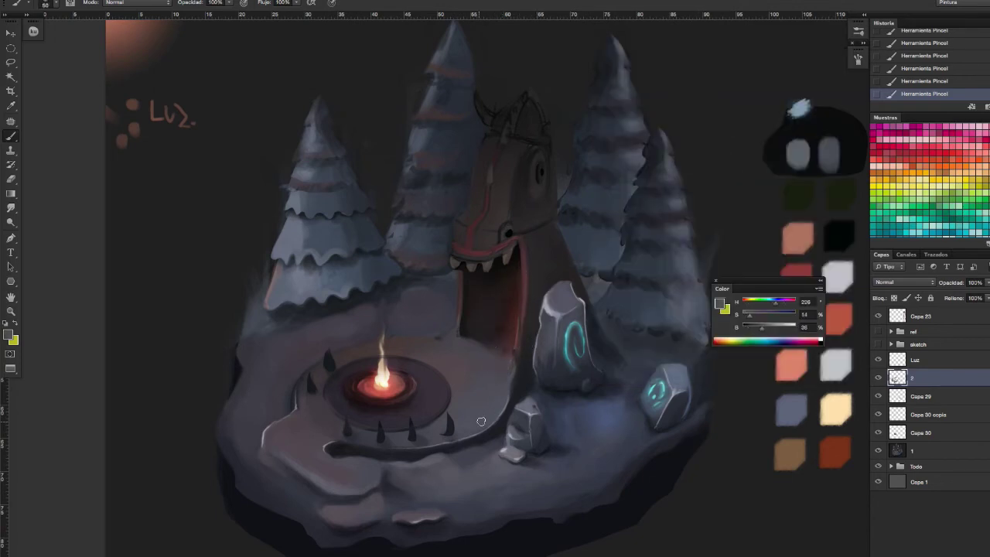
{"action": "left_click", "coordinate": [271, 295], "text": "alt"}
{"action": "scroll", "coordinate": [307, 306], "scroll_direction": "down", "scroll_amount": 1}
{"action": "left_click", "coordinate": [271, 383], "text": "alt"}
{"action": "left_click", "coordinate": [276, 341], "text": "alt"}
{"action": "left_click", "coordinate": [268, 387], "text": "alt"}
{"action": "left_click", "coordinate": [287, 342], "text": "alt"}
{"action": "scroll", "coordinate": [312, 341], "scroll_direction": "down", "scroll_amount": 1}
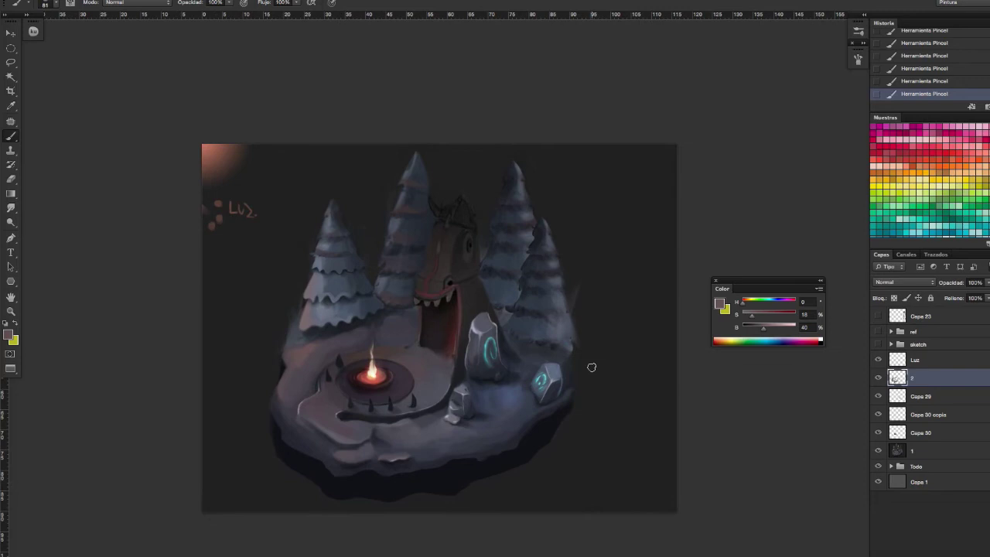
- Sample dark blues and a muted grey-red from the painting
{"action": "scroll", "coordinate": [447, 313], "scroll_direction": "up", "scroll_amount": 1}
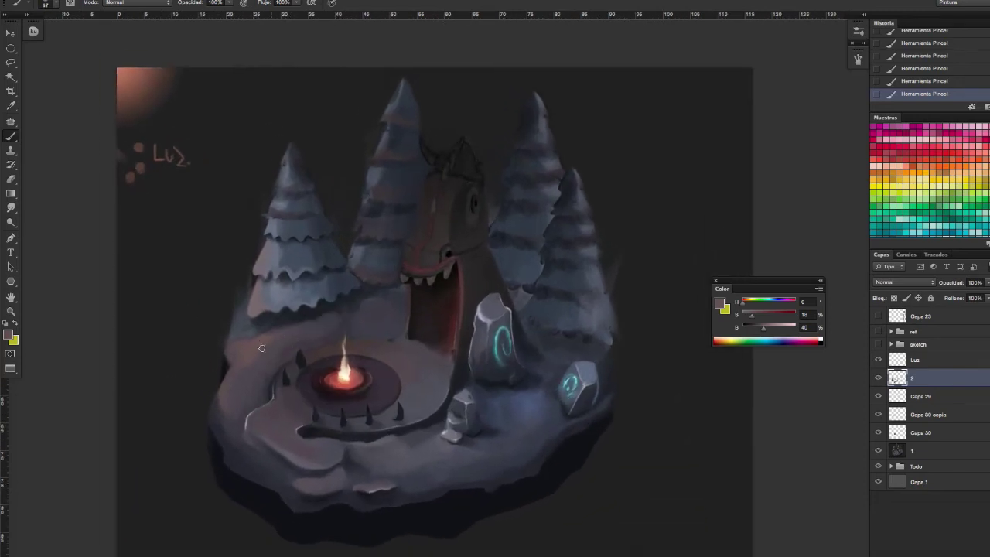
{"action": "left_click", "coordinate": [310, 320], "text": "alt"}
{"action": "left_click", "coordinate": [294, 321], "text": "alt"}
{"action": "left_click", "coordinate": [334, 302], "text": "alt"}
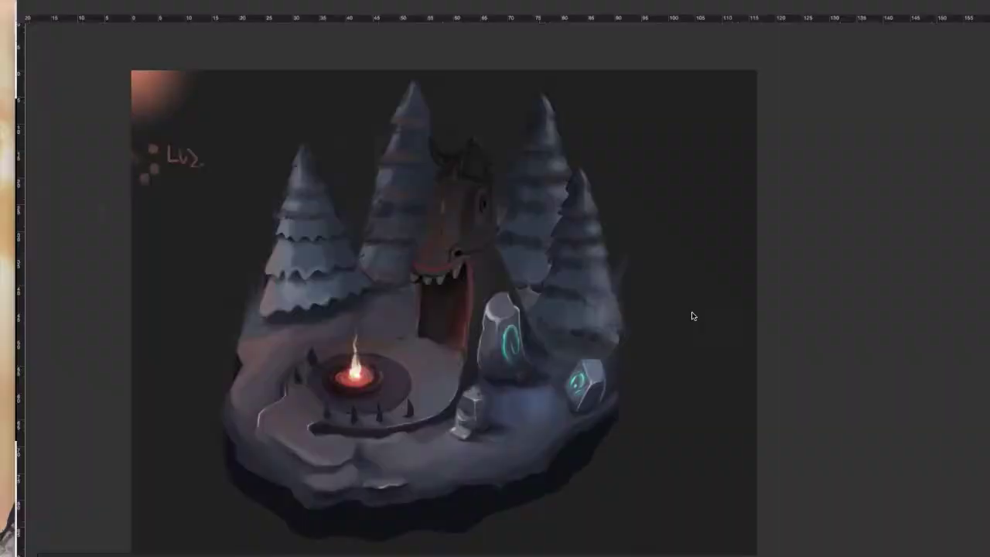
{"action": "left_click", "coordinate": [236, 401], "text": "alt"}
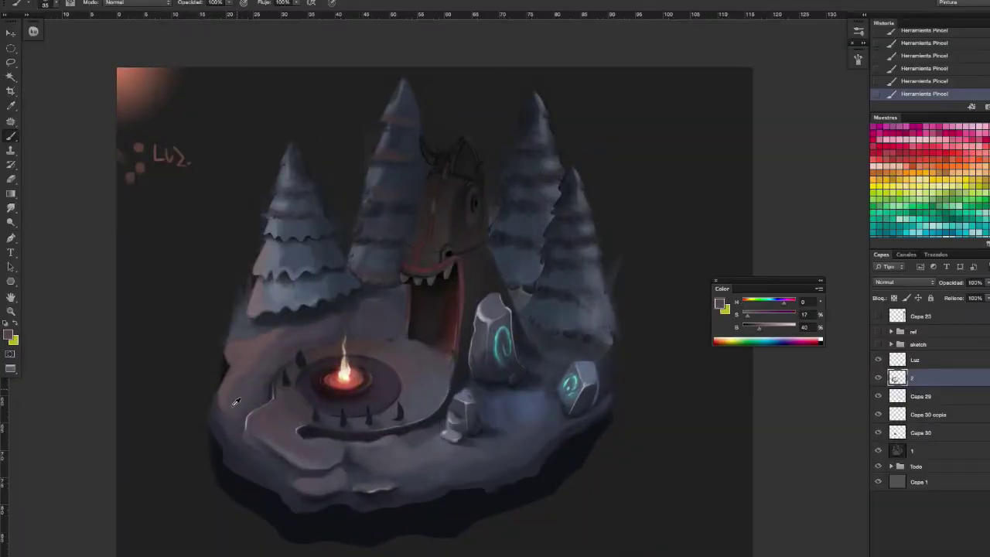
- Lasso the ground beside the rune stones, shade it with a dark gradient, then deselect
{"action": "left_click", "coordinate": [562, 356], "text": "alt"}
{"action": "key", "text": "l"}
{"action": "left_click_drag", "start_coordinate": [520, 318], "coordinate": [611, 348]}
{"action": "key", "text": "g"}
{"action": "left_click_drag", "start_coordinate": [756, 329], "coordinate": [747, 332]}
{"action": "left_click_drag", "start_coordinate": [572, 357], "coordinate": [568, 325]}
{"action": "key", "text": "ctrl+d"}
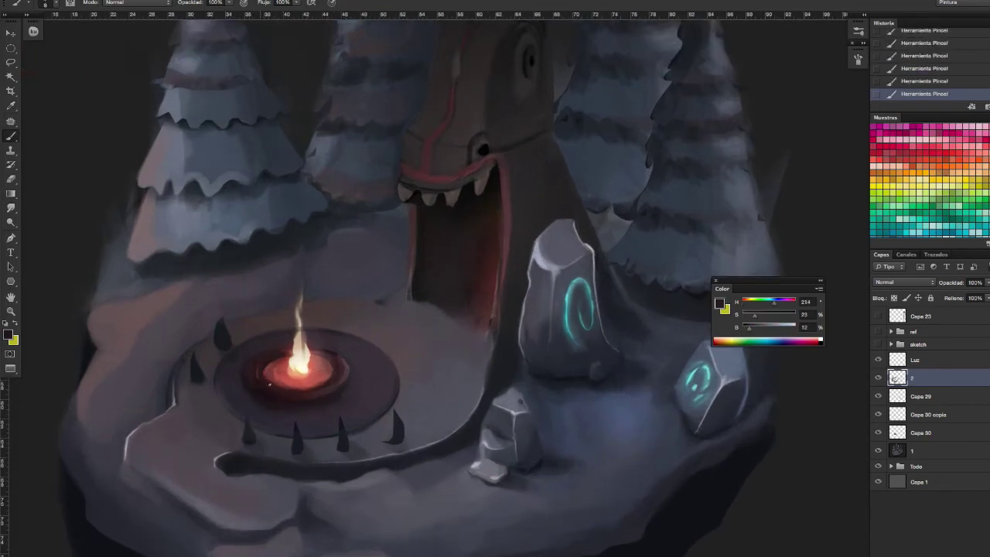
- Sample the fire's red, the flame's near-white and the fire-pit ring colours, undoing then redoing a stroke
{"action": "left_click", "coordinate": [315, 383], "text": "alt"}
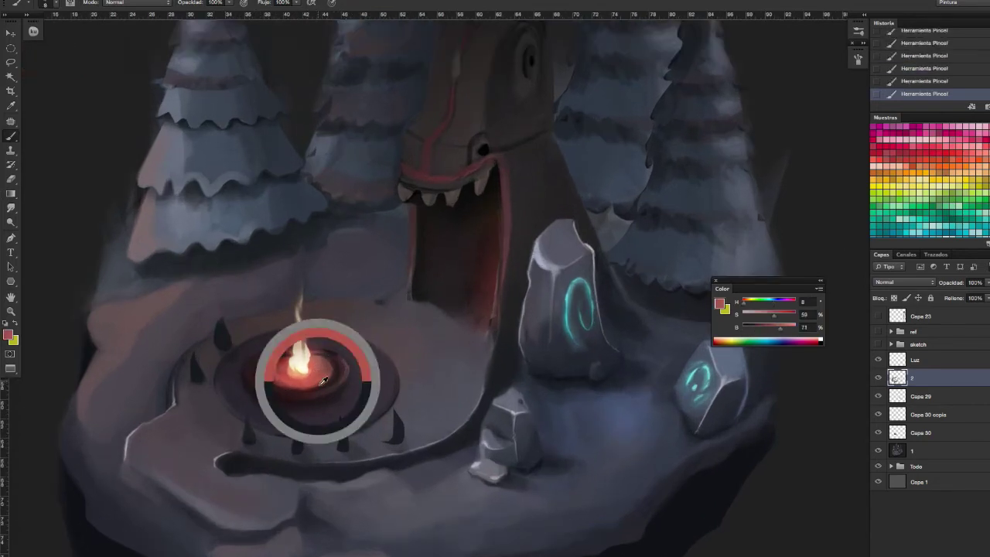
{"action": "left_click", "coordinate": [304, 364], "text": "alt"}
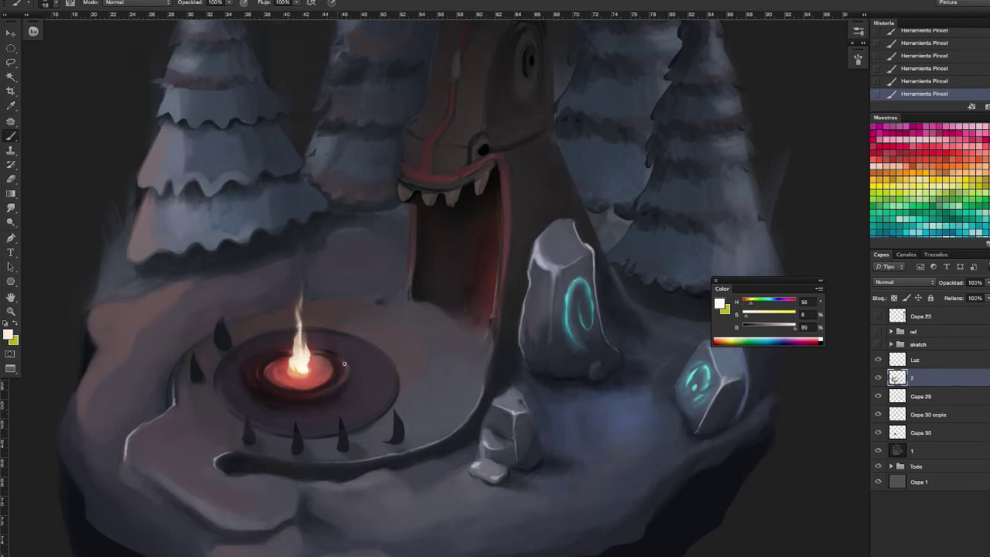
{"action": "key", "text": "ctrl+z"}
{"action": "key", "text": "F5"}
{"action": "key", "text": "F5"}
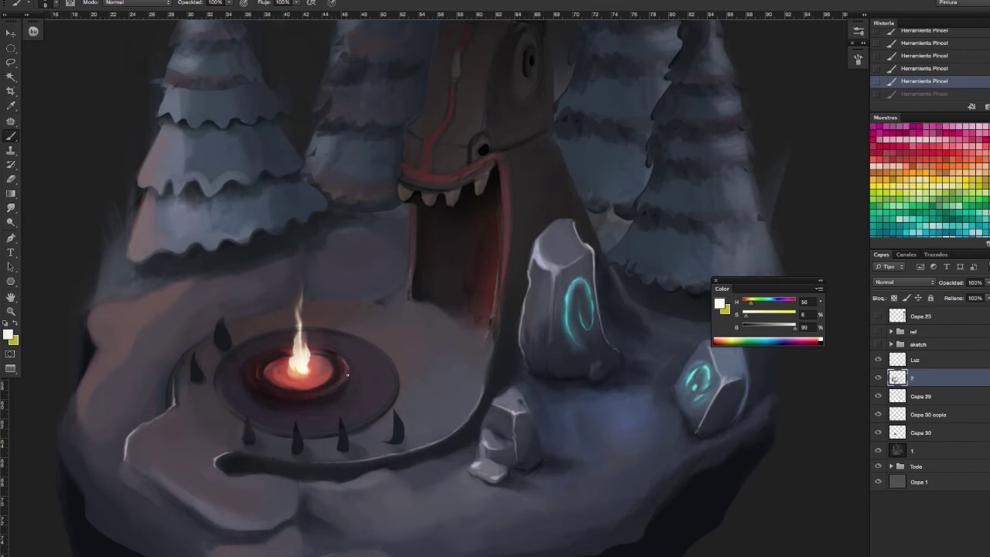
{"action": "key", "text": "ctrl+z"}
{"action": "left_click", "coordinate": [306, 396], "text": "alt"}
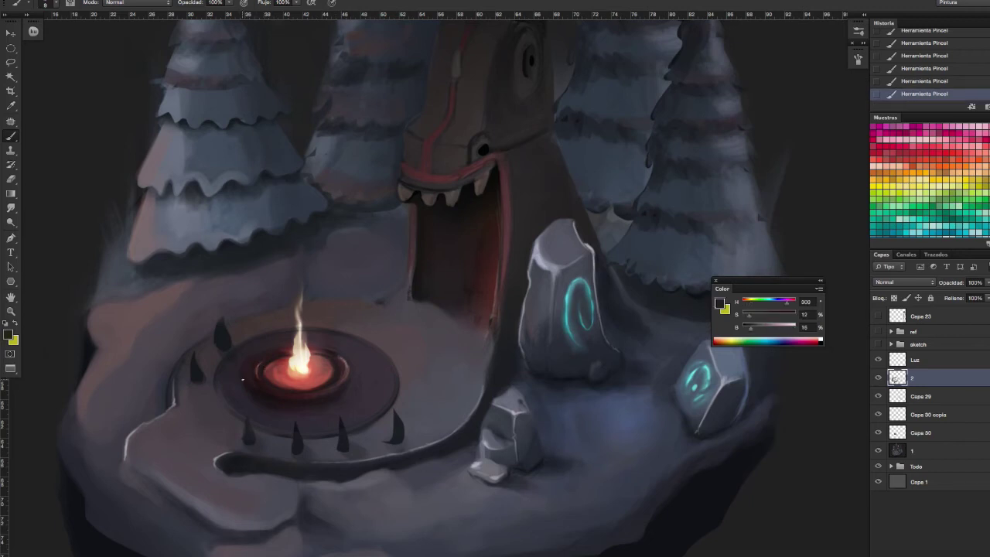
{"action": "left_click", "coordinate": [376, 387], "text": "alt"}
{"action": "left_click", "coordinate": [389, 405], "text": "alt"}
- Check the brush settings, sample blue-grey ground colours and halve the brush to 41
{"action": "key", "text": "F5"}
{"action": "left_click", "coordinate": [630, 100]}
{"action": "key", "text": "F5"}
{"action": "left_click", "coordinate": [403, 395], "text": "alt"}
{"action": "left_click", "coordinate": [449, 415], "text": "alt"}
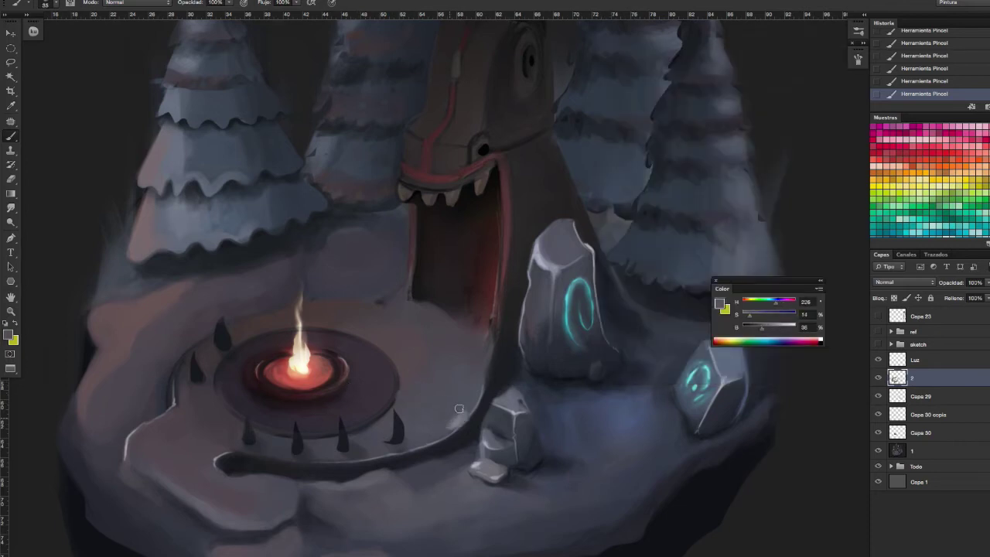
{"action": "left_click", "coordinate": [453, 408], "text": "alt"}
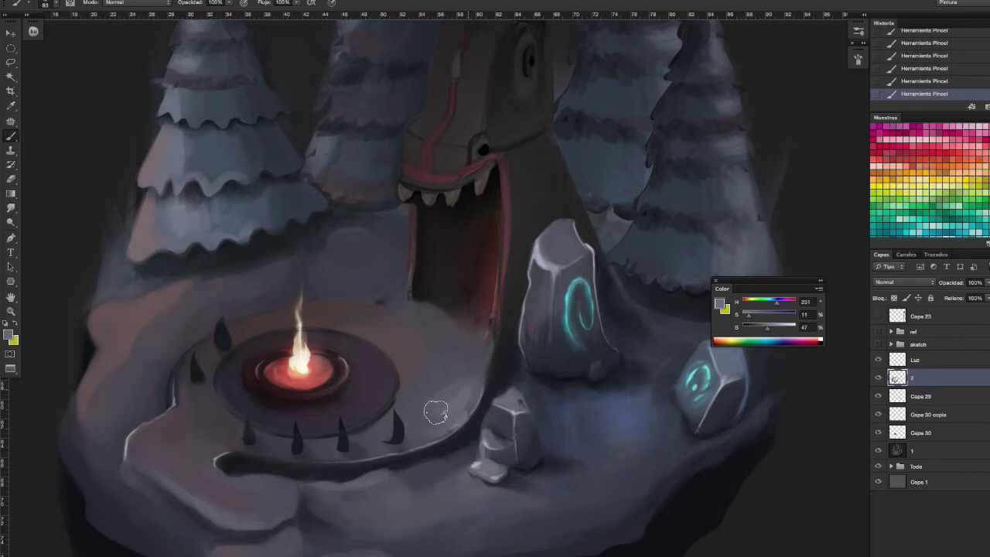
{"action": "key", "text": "bracketleft"}
{"action": "key", "text": "bracketleft"}
{"action": "key", "text": "bracketleft"}
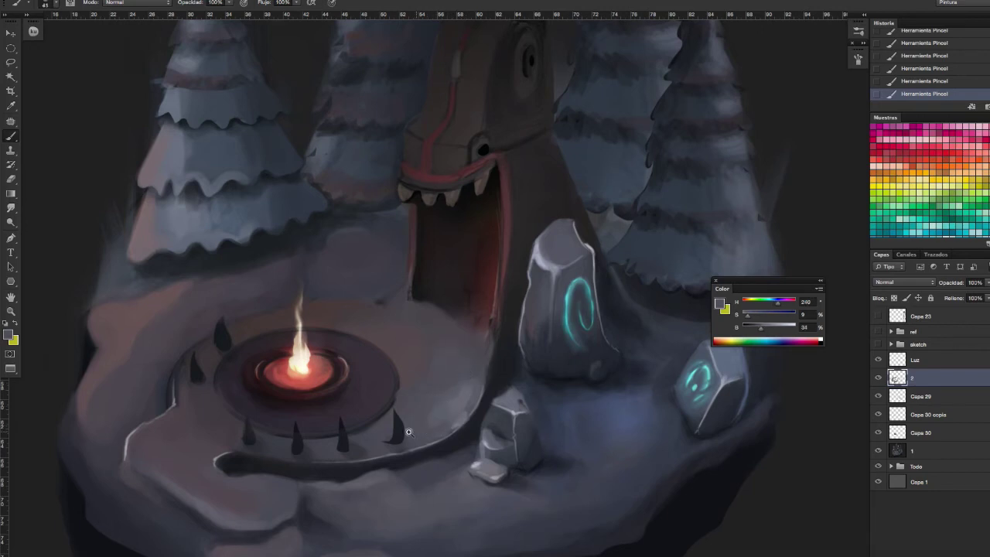
- Zoom out to the whole painting and compare it against the reference photos
{"action": "key", "text": "ctrl+0"}
{"action": "left_click", "coordinate": [878, 331]}
{"action": "left_click", "coordinate": [558, 334], "text": "alt"}
{"action": "left_click", "coordinate": [879, 337]}
- Sample grey tones from the canvas and a warm pink from a reference photo
{"action": "left_click", "coordinate": [315, 353], "text": "alt"}
{"action": "left_click", "coordinate": [265, 369], "text": "alt"}
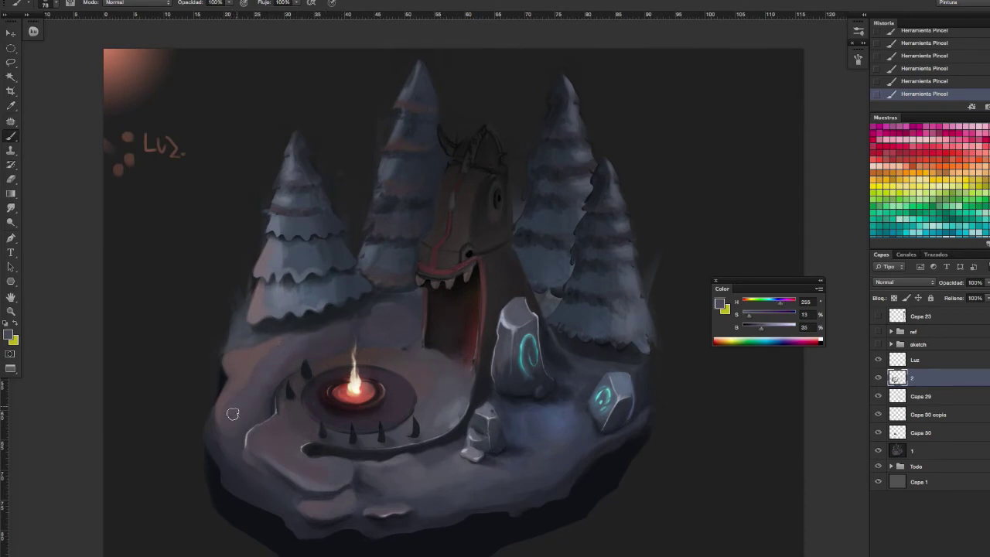
{"action": "left_click", "coordinate": [879, 338]}
{"action": "left_click", "coordinate": [184, 430], "text": "alt"}
{"action": "left_click", "coordinate": [878, 337]}
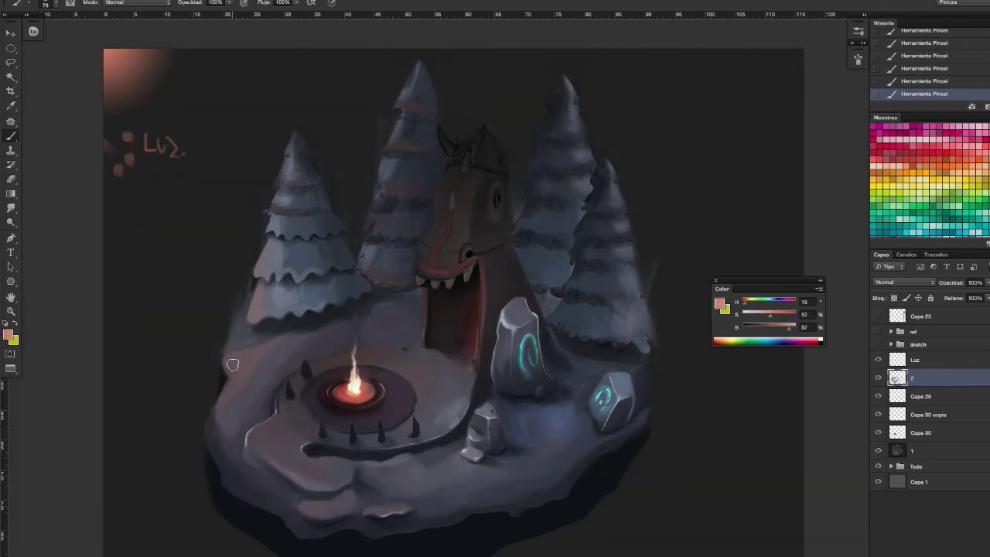
- Add a 40% pink gradient glow on the island's left side and smudge its edge
{"action": "key", "text": "g"}
{"action": "left_click_drag", "start_coordinate": [232, 363], "coordinate": [263, 402]}
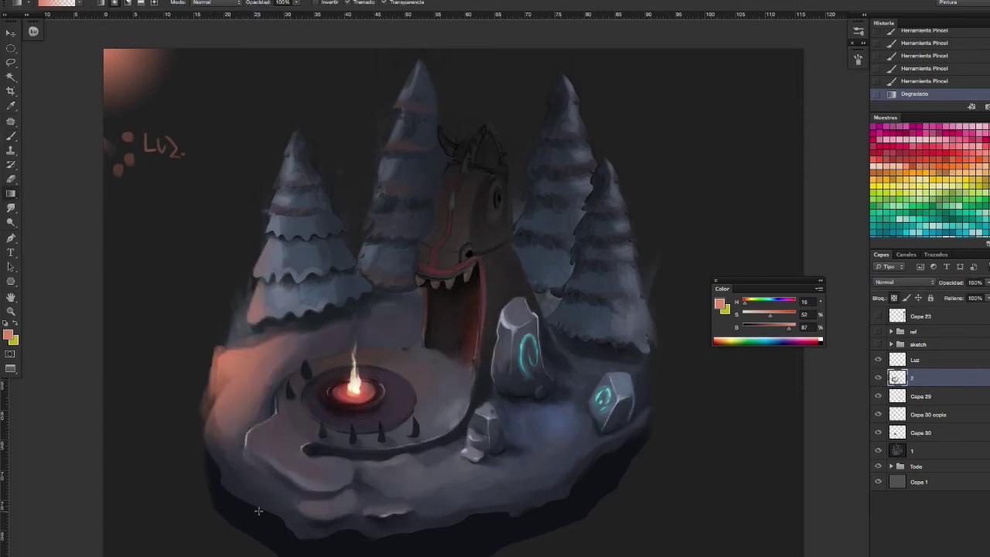
{"action": "key", "text": "ctrl+minus"}
{"action": "key", "text": "ctrl+minus"}
{"action": "key", "text": "ctrl+minus"}
{"action": "key", "text": "ctrl+0"}
{"action": "key", "text": "4"}
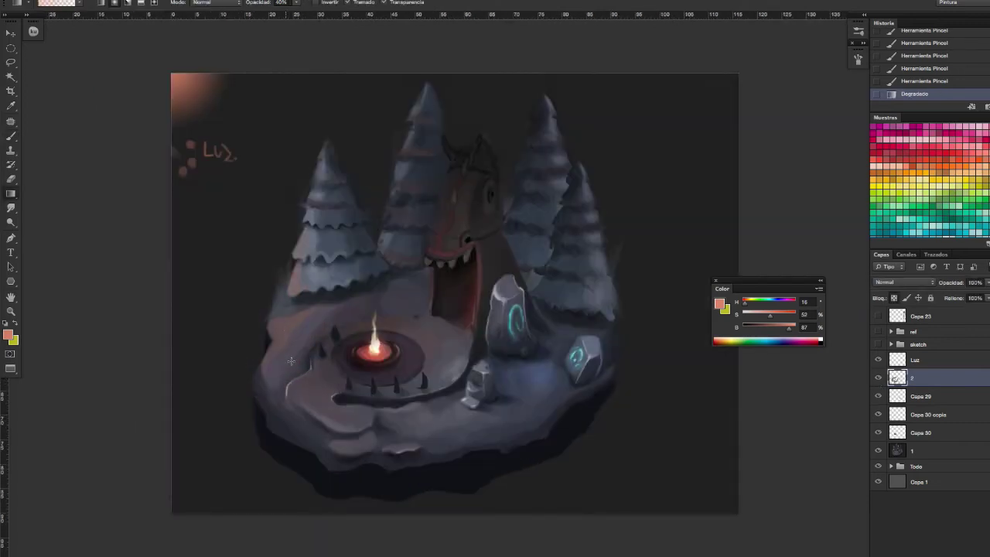
{"action": "key", "text": "r"}
{"action": "mouse_move", "coordinate": [290, 349]}
{"action": "left_mouse_down"}
{"action": "mouse_move", "coordinate": [278, 325]}
{"action": "mouse_move", "coordinate": [292, 325]}
{"action": "left_mouse_up"}
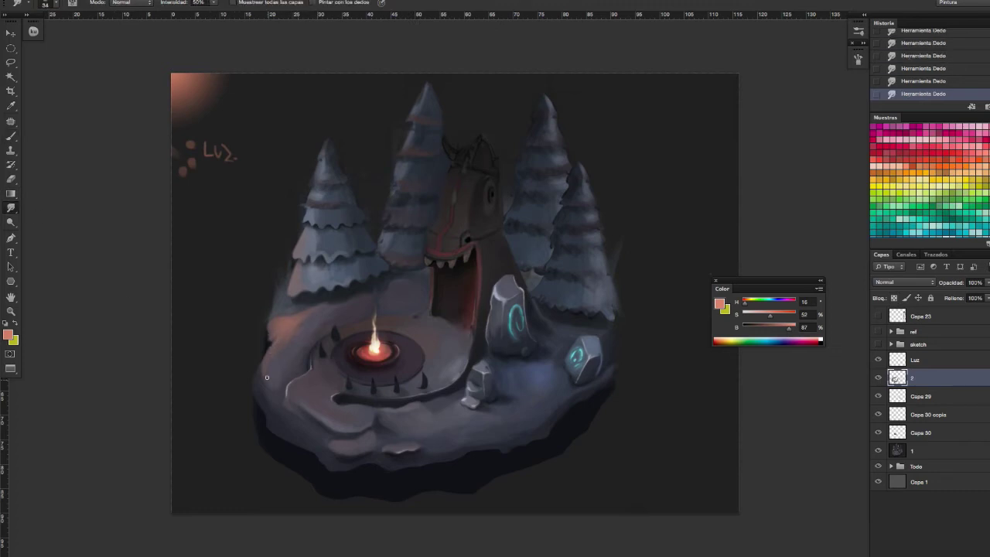
- Paint soft pink light near the left tree's base, lightening the pink to brightness 71
{"action": "key", "text": "b"}
{"action": "left_click", "coordinate": [294, 271], "text": "alt"}
{"action": "left_click_drag", "start_coordinate": [293, 269], "coordinate": [289, 288]}
{"action": "scroll", "coordinate": [294, 270], "scroll_direction": "up", "scroll_amount": 2}
{"action": "left_click", "coordinate": [291, 244], "text": "alt"}
{"action": "left_click", "coordinate": [283, 261], "text": "alt"}
{"action": "left_click_drag", "start_coordinate": [288, 251], "coordinate": [285, 283]}
{"action": "left_click", "coordinate": [779, 328]}
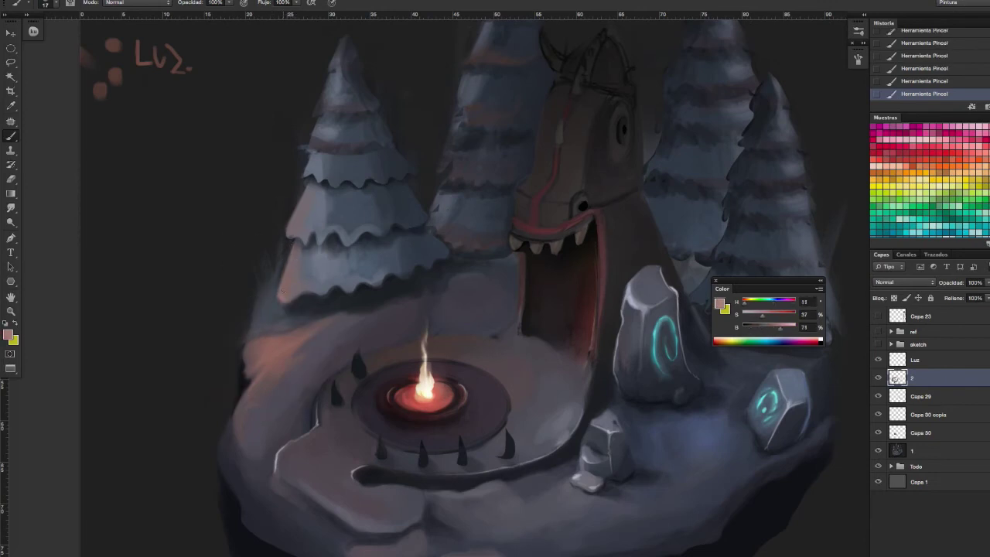
{"action": "scroll", "coordinate": [283, 293], "scroll_direction": "down", "scroll_amount": 2}
- Paint pink rim light along the left tree's edge and the middle and left tree tips
{"action": "left_click_drag", "start_coordinate": [292, 255], "coordinate": [306, 233]}
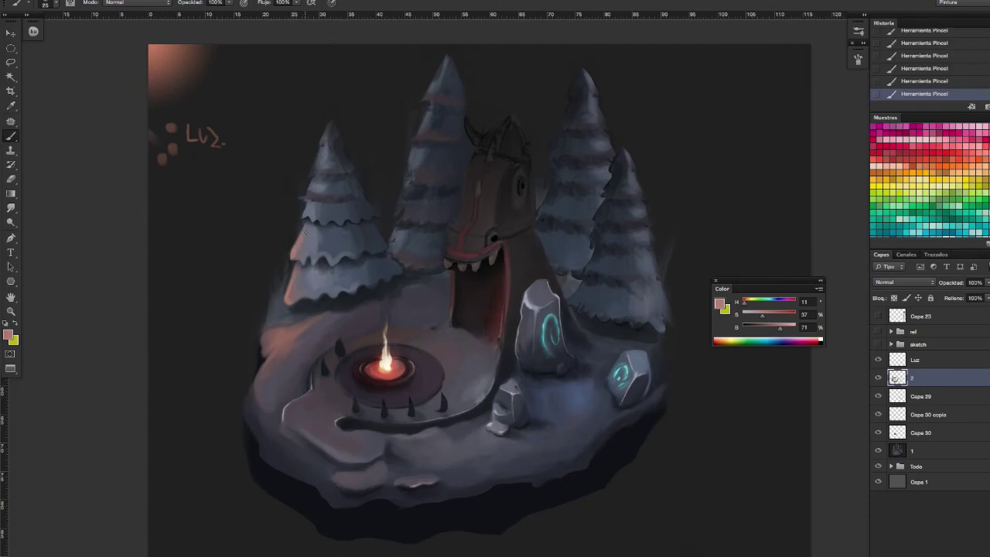
{"action": "left_click", "coordinate": [310, 240], "text": "alt"}
{"action": "left_click_drag", "start_coordinate": [430, 90], "coordinate": [441, 65]}
{"action": "left_click_drag", "start_coordinate": [326, 136], "coordinate": [313, 175]}
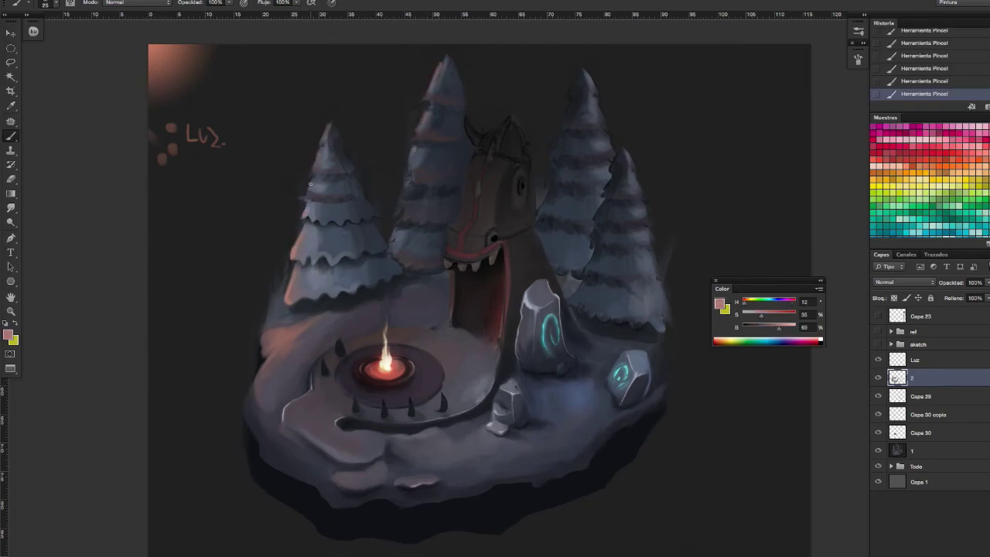
- Sample dark blue shadow and lighter grey colours from the canvas
{"action": "left_click", "coordinate": [636, 415], "text": "alt"}
{"action": "left_click", "coordinate": [656, 386], "text": "alt"}
{"action": "left_click", "coordinate": [455, 419], "text": "alt"}
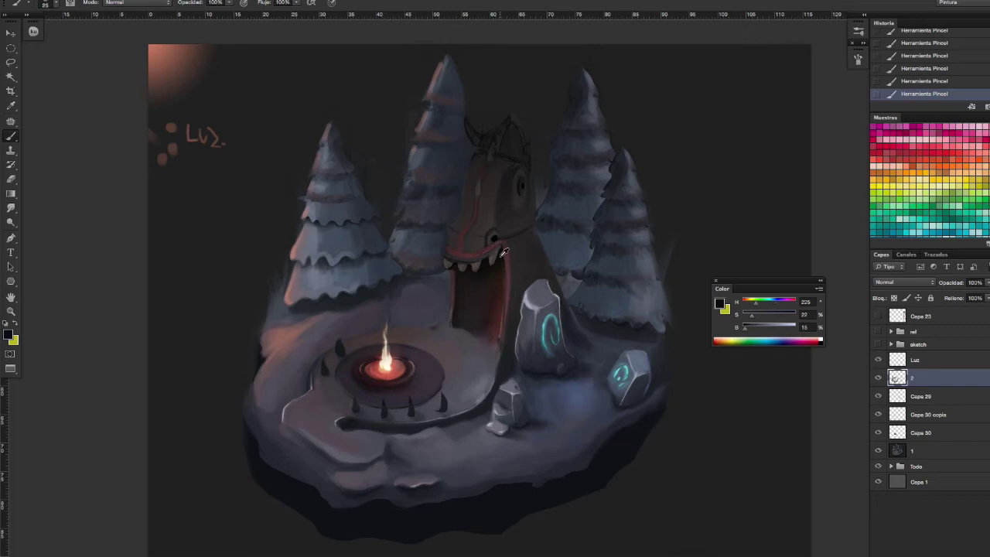
{"action": "left_click", "coordinate": [453, 380], "text": "alt"}
{"action": "scroll", "coordinate": [456, 370], "scroll_direction": "up", "scroll_amount": 2}
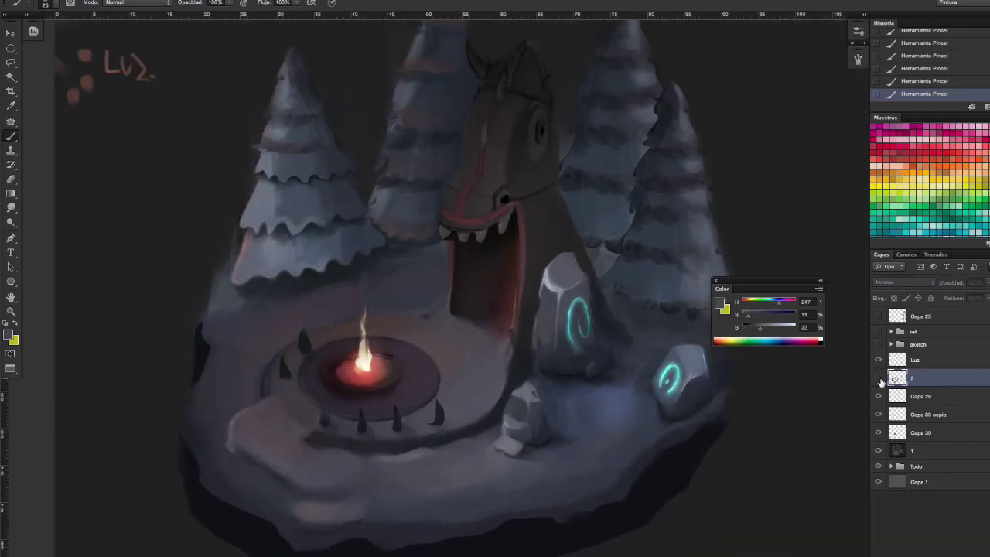
- Scale down the two fire-pit layers, Capa 30 and Capa 30 copia, and nudge them into place
{"action": "left_click", "coordinate": [921, 432]}
{"action": "left_click", "coordinate": [928, 415], "text": "shift"}
{"action": "key", "text": "ctrl+t"}
{"action": "left_click_drag", "start_coordinate": [519, 422], "coordinate": [492, 412]}
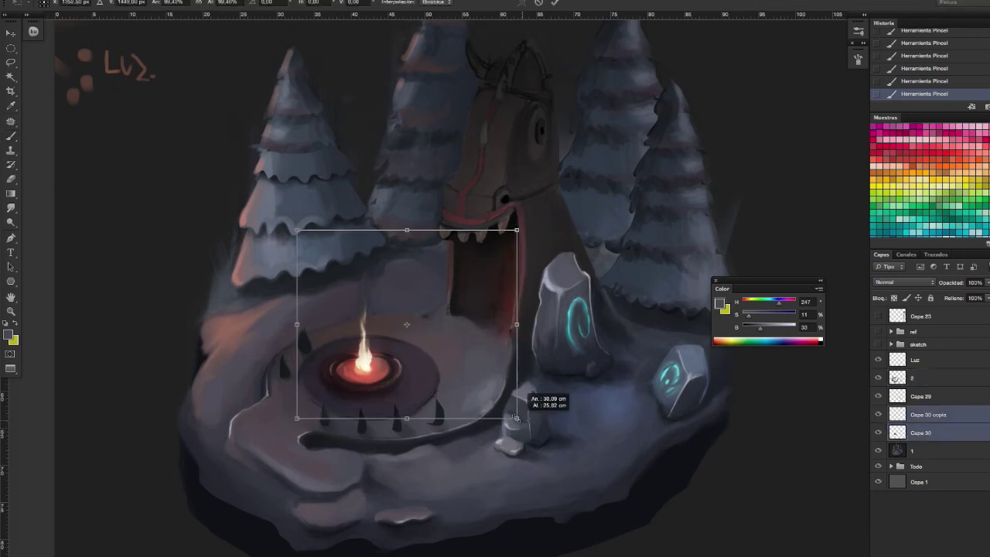
{"action": "left_click_drag", "start_coordinate": [410, 396], "coordinate": [418, 390]}
{"action": "key", "text": "Return"}
{"action": "key", "text": "b"}
- Return to layer 2, sample the fire pit's reddish pink and check Capa 29's layer style
{"action": "scroll", "coordinate": [546, 410], "scroll_direction": "down", "scroll_amount": 3}
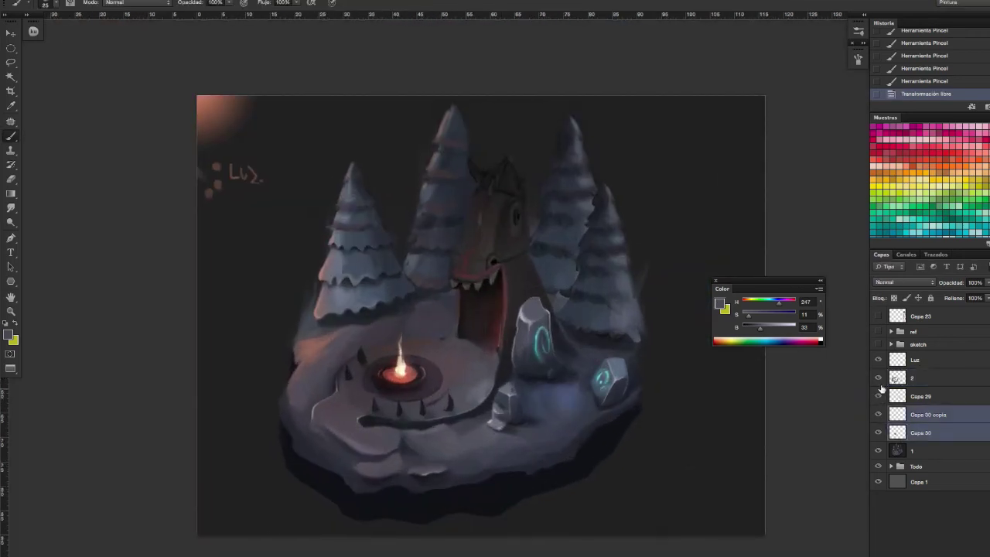
{"action": "left_click", "coordinate": [913, 377]}
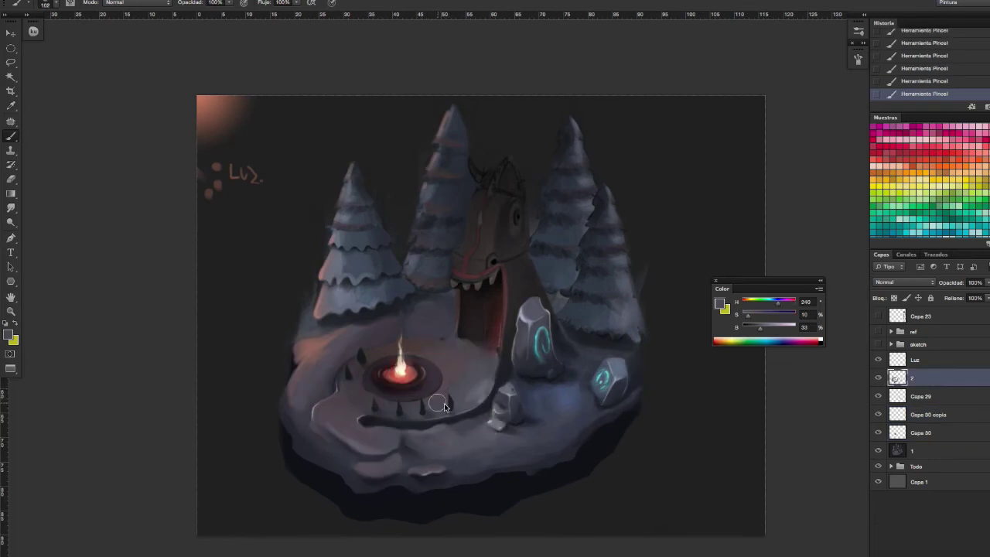
{"action": "scroll", "coordinate": [460, 384], "scroll_direction": "up", "scroll_amount": 1}
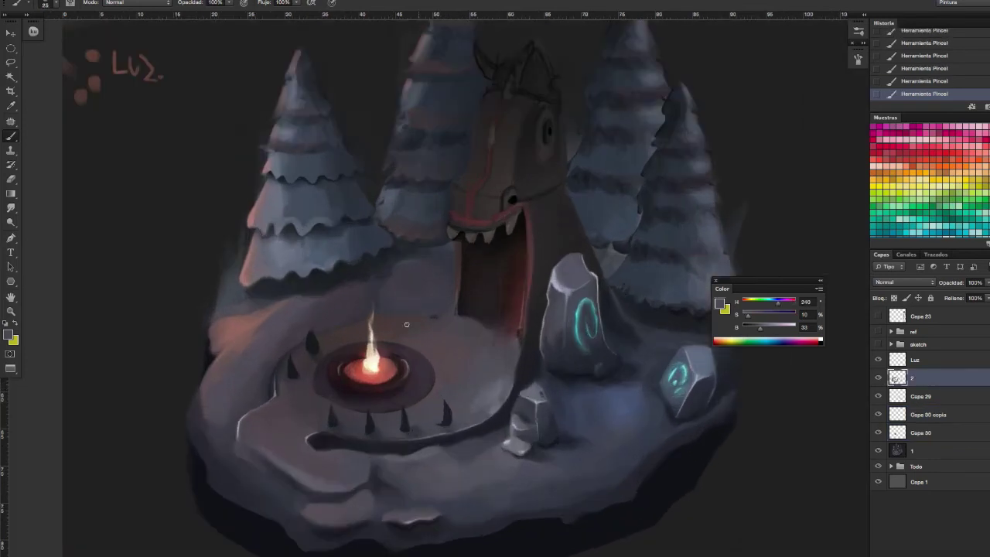
{"action": "left_click", "coordinate": [372, 370], "text": "alt"}
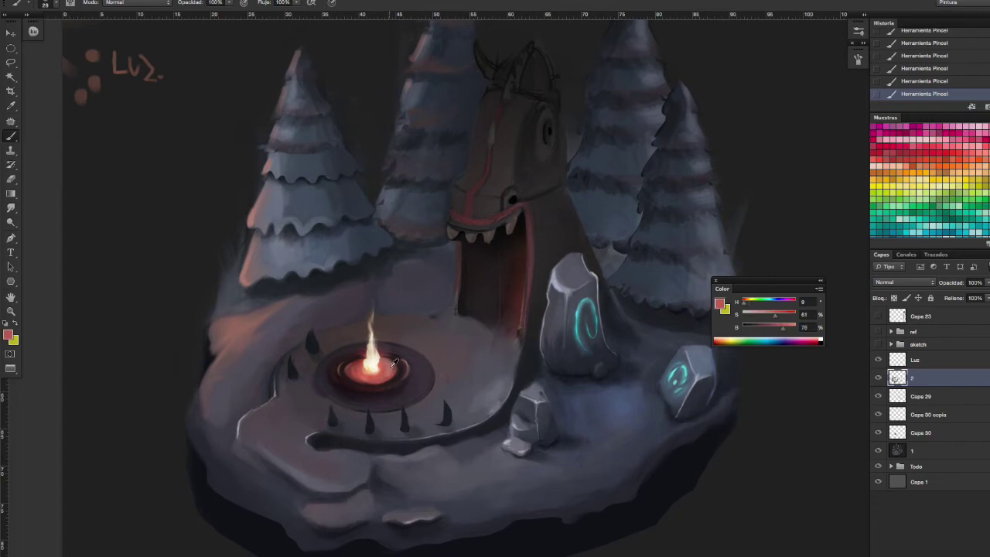
{"action": "key", "text": "g"}
{"action": "double_click", "coordinate": [902, 393]}
{"action": "key", "text": "Escape"}
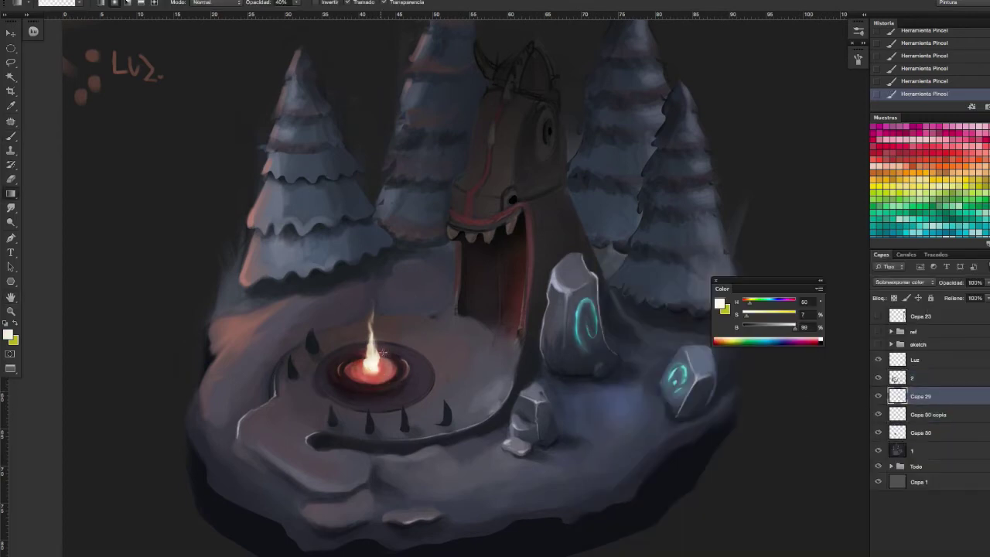
- Merge the two fire-pit layers, then undo the merge
{"action": "key", "text": "b"}
{"action": "left_click", "coordinate": [900, 378]}
{"action": "left_click", "coordinate": [898, 415]}
{"action": "key", "text": "ctrl+e"}
{"action": "left_click", "coordinate": [899, 397]}
{"action": "key", "text": "ctrl+z"}
- Move the Luz light layer to a new position and zoom out
{"action": "left_click", "coordinate": [896, 360]}
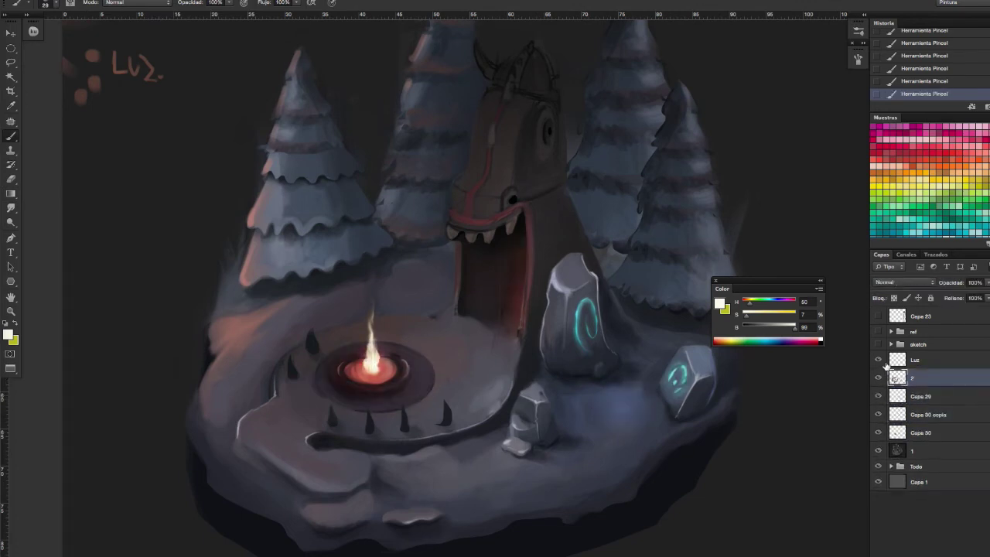
{"action": "key", "text": "v"}
{"action": "left_click_drag", "start_coordinate": [135, 66], "coordinate": [190, 93]}
{"action": "key", "text": "ctrl+minus"}
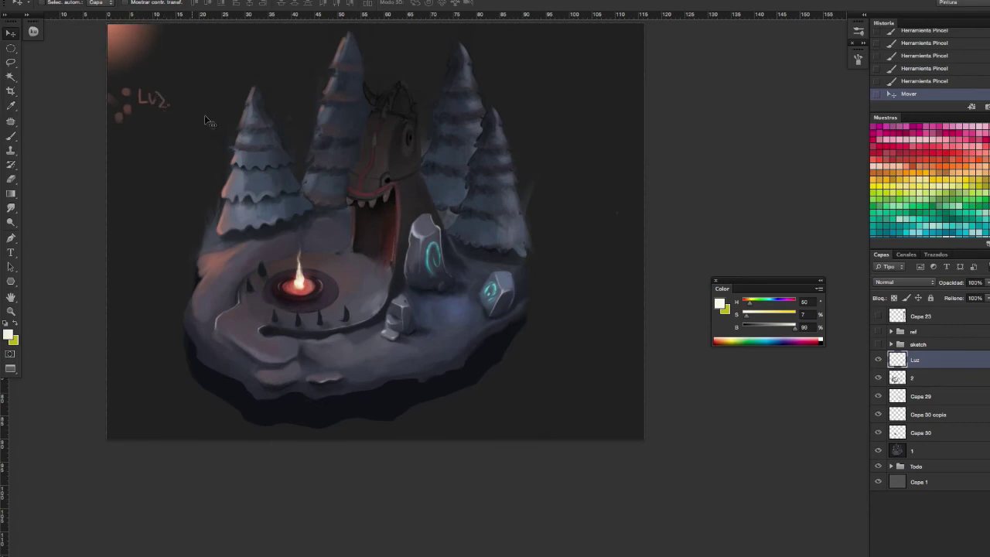
- On layer 2, sample tree colours and paint blue-grey shading on the left pine
{"action": "key", "text": "b"}
{"action": "left_click", "coordinate": [898, 377]}
{"action": "key", "text": "ctrl+plus"}
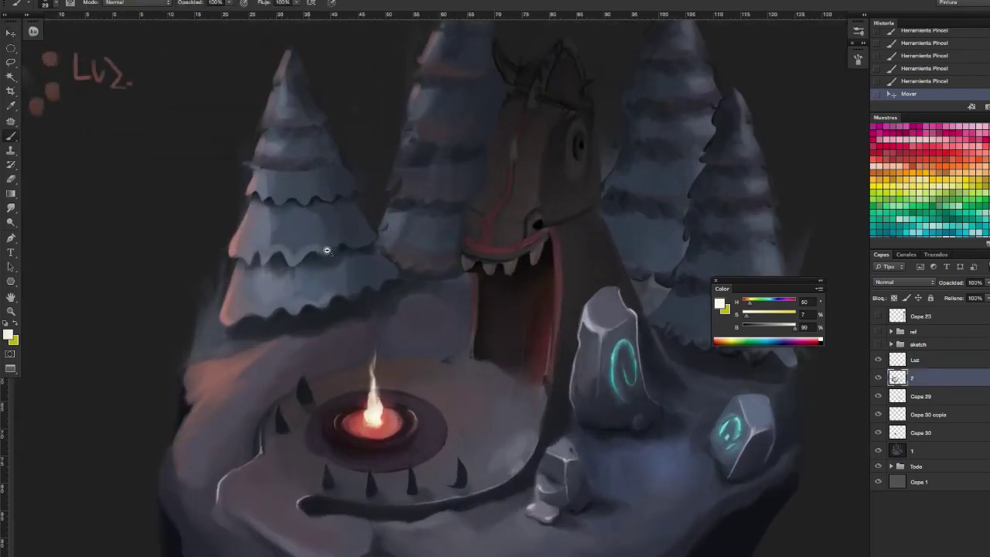
{"action": "left_click", "coordinate": [240, 271], "text": "alt"}
{"action": "left_click_drag", "start_coordinate": [240, 270], "coordinate": [246, 264]}
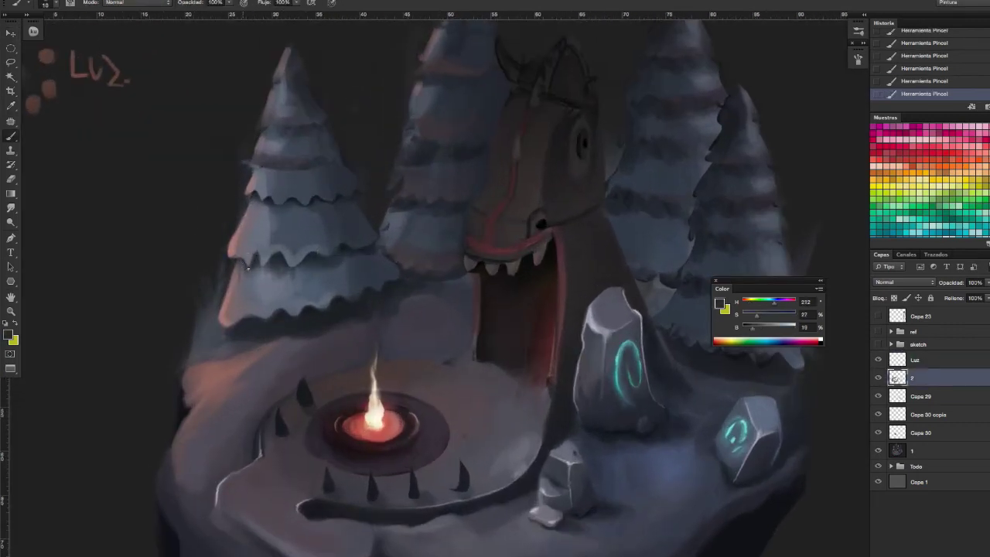
{"action": "left_click", "coordinate": [272, 257], "text": "alt"}
{"action": "key", "text": "ctrl+minus"}
{"action": "key", "text": "ctrl+plus"}
{"action": "left_click", "coordinate": [271, 260], "text": "alt"}
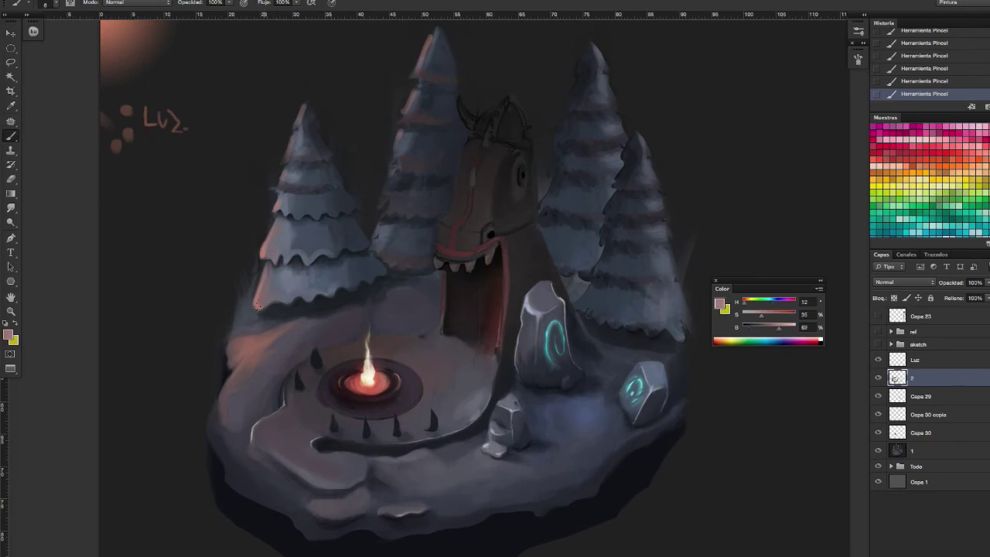
- Lasso part of the left pine's snow, paint soft grey-mauve inside it, then deselect
{"action": "key", "text": "ctrl+plus"}
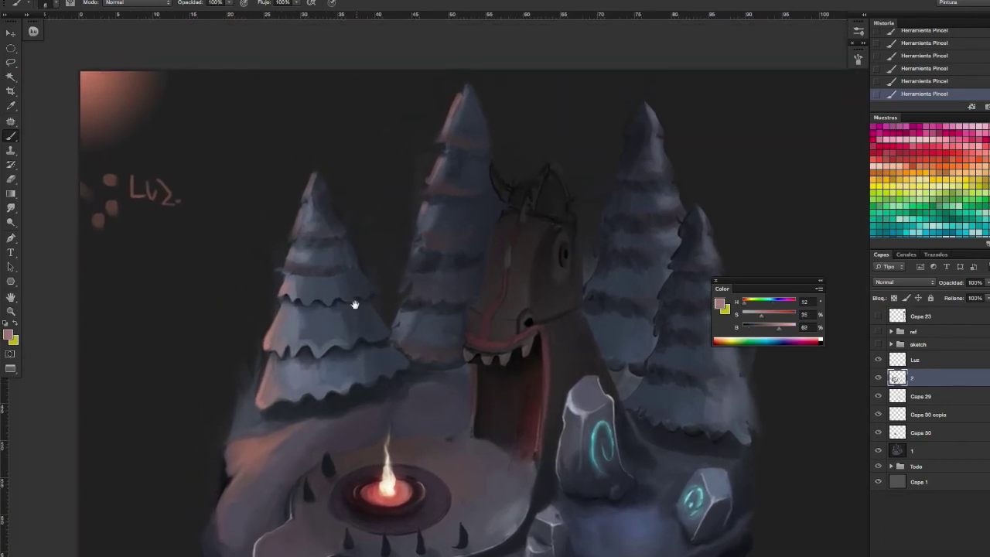
{"action": "key", "text": "l"}
{"action": "mouse_move", "coordinate": [291, 243]}
{"action": "left_mouse_down"}
{"action": "mouse_move", "coordinate": [306, 284]}
{"action": "mouse_move", "coordinate": [347, 236]}
{"action": "left_mouse_up"}
{"action": "key", "text": "b"}
{"action": "left_click", "coordinate": [358, 258], "text": "alt"}
{"action": "mouse_move", "coordinate": [292, 255]}
{"action": "left_mouse_down"}
{"action": "mouse_move", "coordinate": [299, 263]}
{"action": "mouse_move", "coordinate": [355, 247]}
{"action": "mouse_move", "coordinate": [364, 259]}
{"action": "left_mouse_up"}
{"action": "key", "text": "bracketleft"}
{"action": "key", "text": "bracketleft"}
{"action": "left_click", "coordinate": [281, 273], "text": "alt"}
{"action": "key", "text": "ctrl+d"}
- Darken the left pine's lower scallop edge with a darker blue-grey
{"action": "key", "text": "bracketright"}
{"action": "key", "text": "bracketright"}
{"action": "left_click", "coordinate": [419, 345], "text": "alt"}
{"action": "left_click", "coordinate": [345, 355], "text": "alt"}
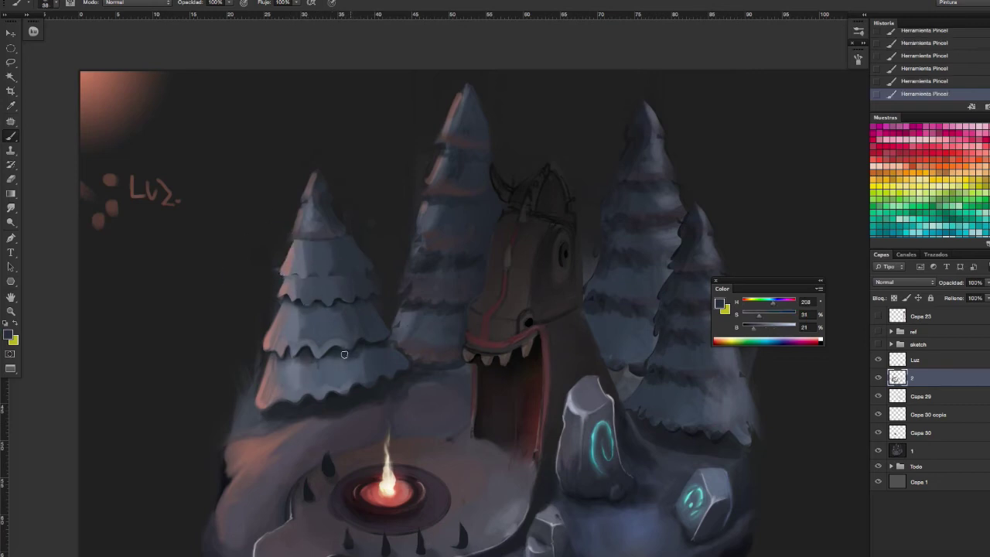
{"action": "left_click_drag", "start_coordinate": [306, 357], "coordinate": [360, 352]}
{"action": "scroll", "coordinate": [338, 313], "scroll_direction": "down", "scroll_amount": 3}
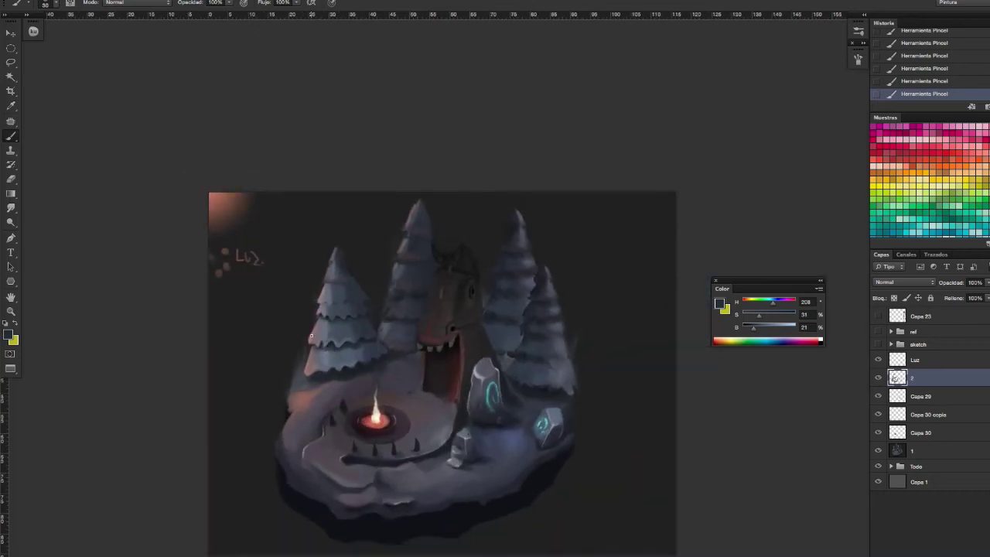
{"action": "scroll", "coordinate": [520, 363], "scroll_direction": "up", "scroll_amount": 2}
- Paint a thin light-blue rim glow along the right tree's edge
{"action": "left_click_drag", "start_coordinate": [467, 312], "coordinate": [486, 373]}
{"action": "left_click", "coordinate": [765, 304]}
{"action": "key", "text": "ctrl+z"}
{"action": "key", "text": "F5"}
{"action": "key", "text": "F5"}
{"action": "left_click_drag", "start_coordinate": [765, 341], "coordinate": [754, 332]}
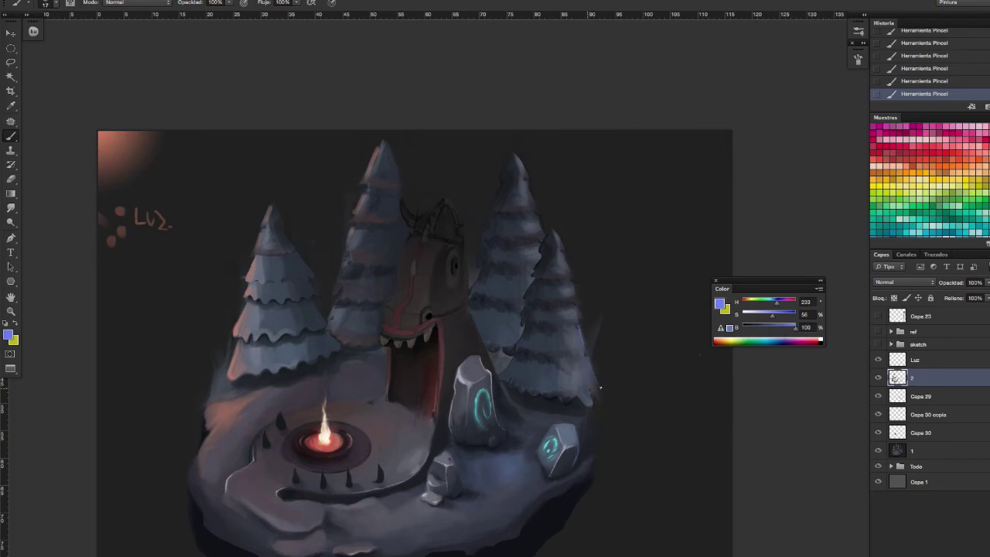
{"action": "left_click_drag", "start_coordinate": [468, 310], "coordinate": [487, 356]}
- Add an Overlay-blended layer with a blue gradient over the right-hand trees
{"action": "scroll", "coordinate": [486, 358], "scroll_direction": "down", "scroll_amount": 1}
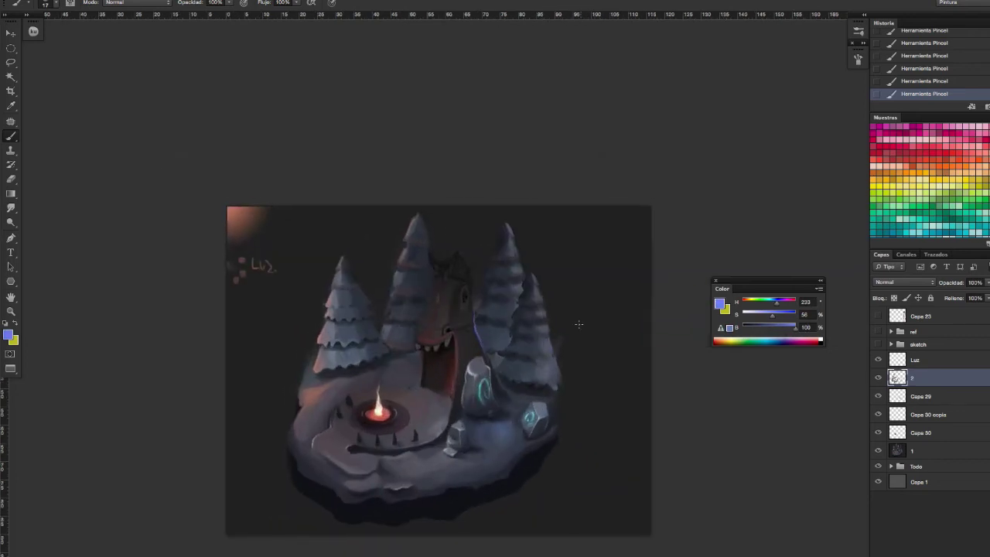
{"action": "key", "text": "g"}
{"action": "key", "text": "ctrl+shift+alt+n"}
{"action": "key", "text": "shift+alt+o"}
{"action": "left_click_drag", "start_coordinate": [502, 361], "coordinate": [529, 385]}
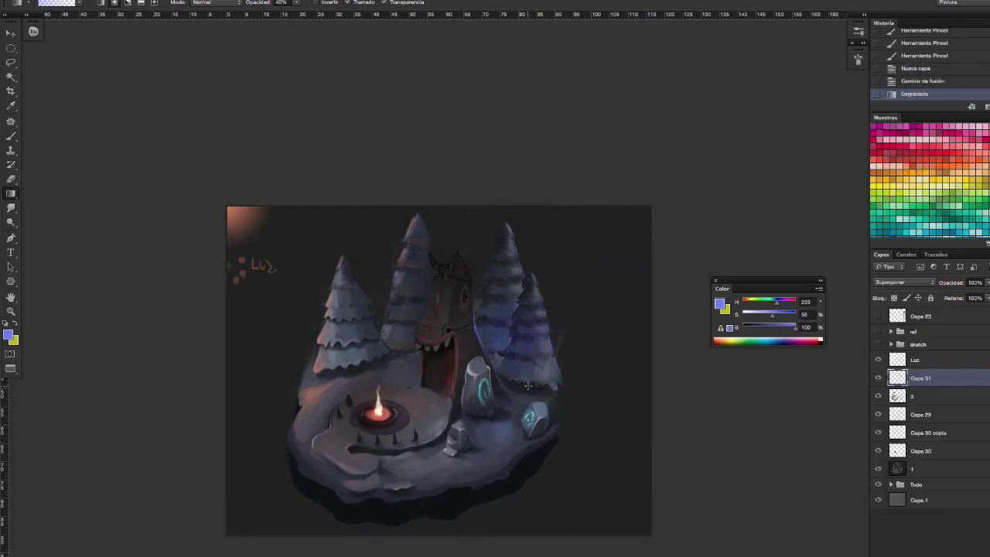
{"action": "scroll", "coordinate": [548, 378], "scroll_direction": "up", "scroll_amount": 1}
- On the main layer, shade the lassoed upper tier of the left pine with a dark blue gradient
{"action": "key", "text": "alt+bracketleft"}
{"action": "key", "text": "b"}
{"action": "scroll", "coordinate": [532, 283], "scroll_direction": "up", "scroll_amount": 1}
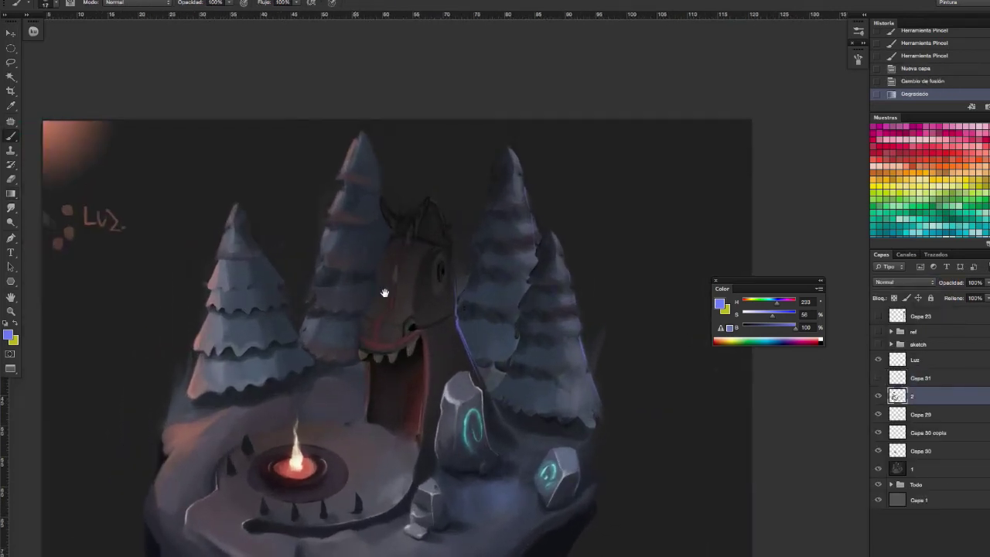
{"action": "scroll", "coordinate": [310, 309], "scroll_direction": "up", "scroll_amount": 1}
{"action": "left_click", "coordinate": [275, 446], "text": "alt"}
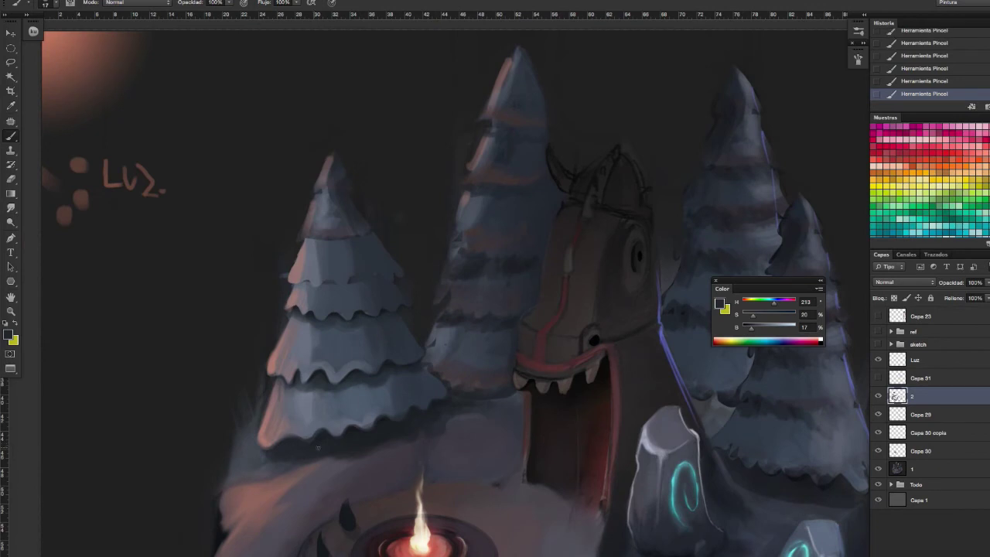
{"action": "key", "text": "l"}
{"action": "left_click_drag", "start_coordinate": [294, 287], "coordinate": [293, 283]}
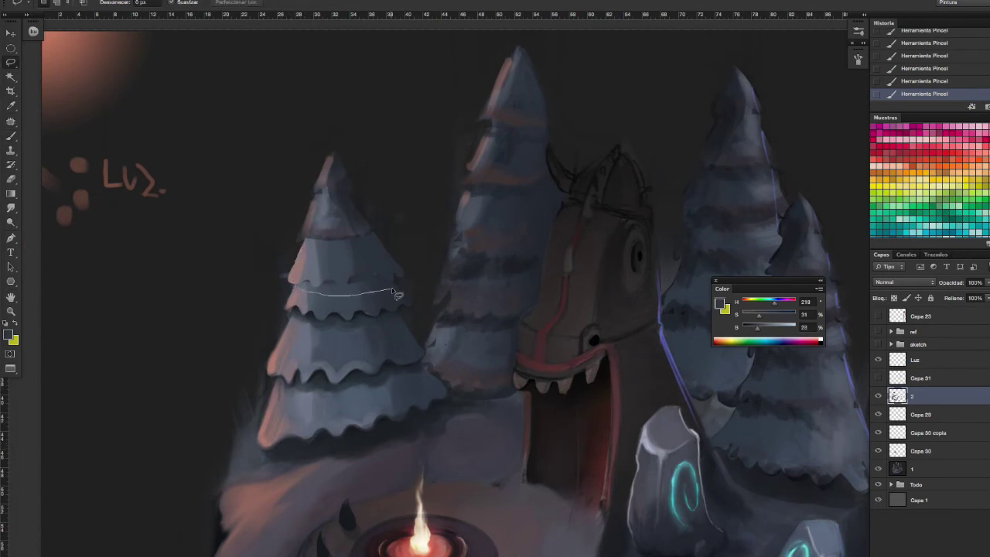
{"action": "key", "text": "g"}
{"action": "left_click_drag", "start_coordinate": [301, 255], "coordinate": [324, 285]}
{"action": "key", "text": "ctrl+d"}
- Brighten the left pine's lower snowy tiers with pale grey strokes sampled from the stone
{"action": "key", "text": "b"}
{"action": "left_click", "coordinate": [291, 279]}
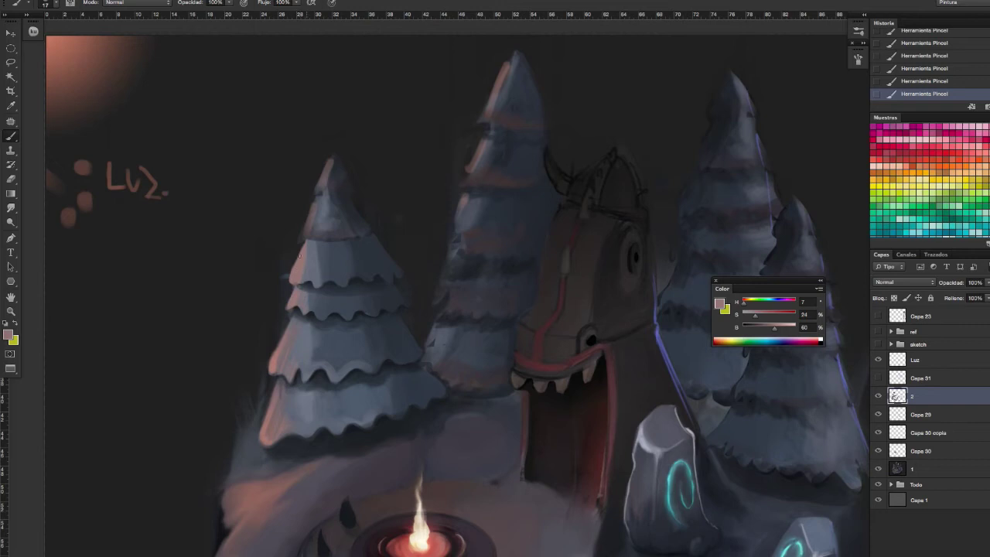
{"action": "left_click", "coordinate": [300, 276], "text": "alt"}
{"action": "left_click", "coordinate": [295, 303], "text": "alt"}
{"action": "key", "text": "ctrl+minus"}
{"action": "left_click", "coordinate": [341, 317], "text": "alt"}
{"action": "left_click", "coordinate": [498, 493], "text": "alt"}
{"action": "left_click", "coordinate": [342, 326], "text": "alt"}
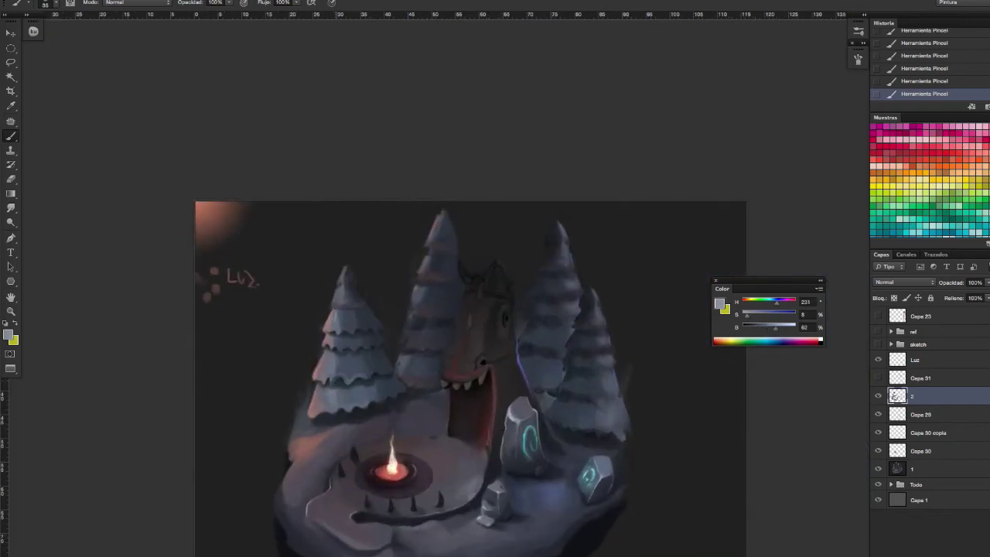
{"action": "scroll", "coordinate": [341, 326], "scroll_direction": "up", "scroll_amount": 2}
{"action": "left_click_drag", "start_coordinate": [323, 396], "coordinate": [321, 383]}
{"action": "mouse_move", "coordinate": [316, 434]}
{"action": "left_mouse_down"}
{"action": "mouse_move", "coordinate": [329, 427]}
{"action": "mouse_move", "coordinate": [334, 334]}
{"action": "left_mouse_up"}
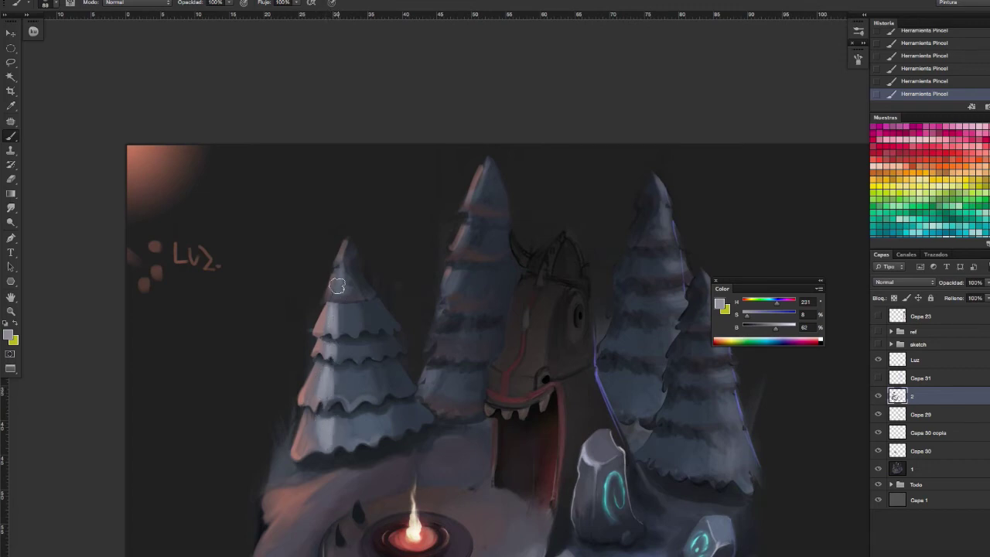
- Repaint the lassoed tip of the left pine in a lighter, smoother grey
{"action": "key", "text": "l"}
{"action": "left_click_drag", "start_coordinate": [333, 272], "coordinate": [325, 308]}
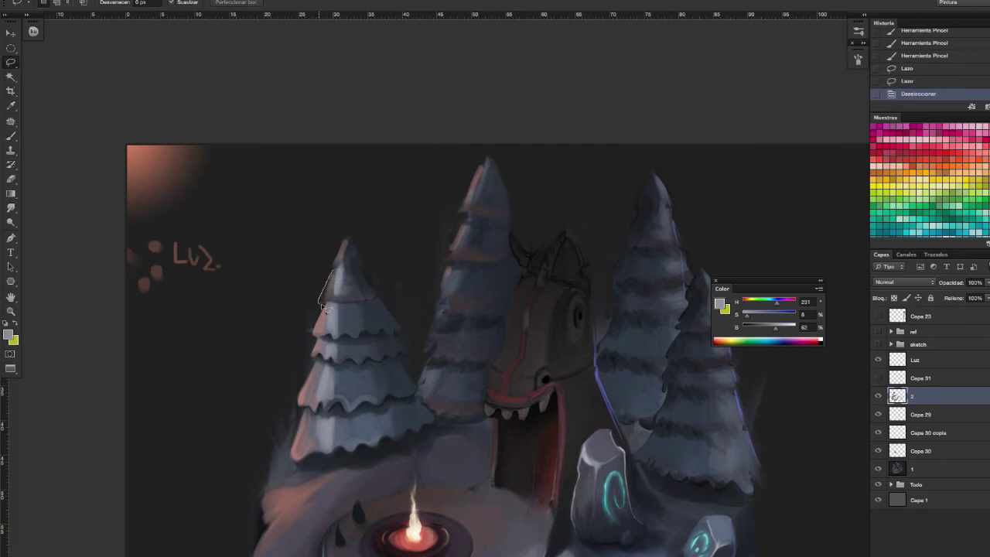
{"action": "left_click_drag", "start_coordinate": [355, 274], "coordinate": [372, 279]}
{"action": "key", "text": "b"}
{"action": "left_click", "coordinate": [376, 283]}
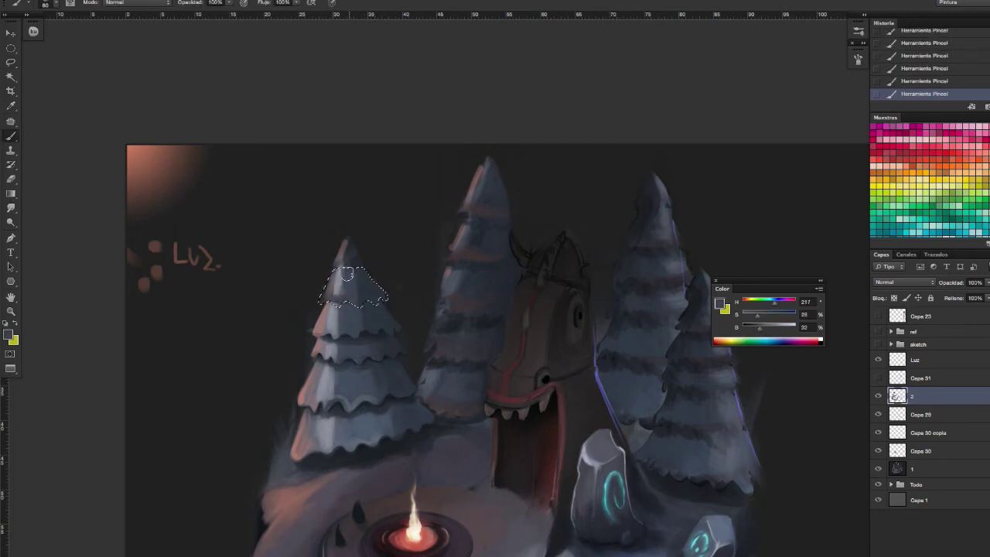
{"action": "left_click", "coordinate": [330, 282], "text": "alt"}
{"action": "mouse_move", "coordinate": [330, 282]}
{"action": "left_mouse_down"}
{"action": "mouse_move", "coordinate": [350, 275]}
{"action": "mouse_move", "coordinate": [360, 286]}
{"action": "left_mouse_up"}
{"action": "left_click", "coordinate": [347, 274], "text": "alt"}
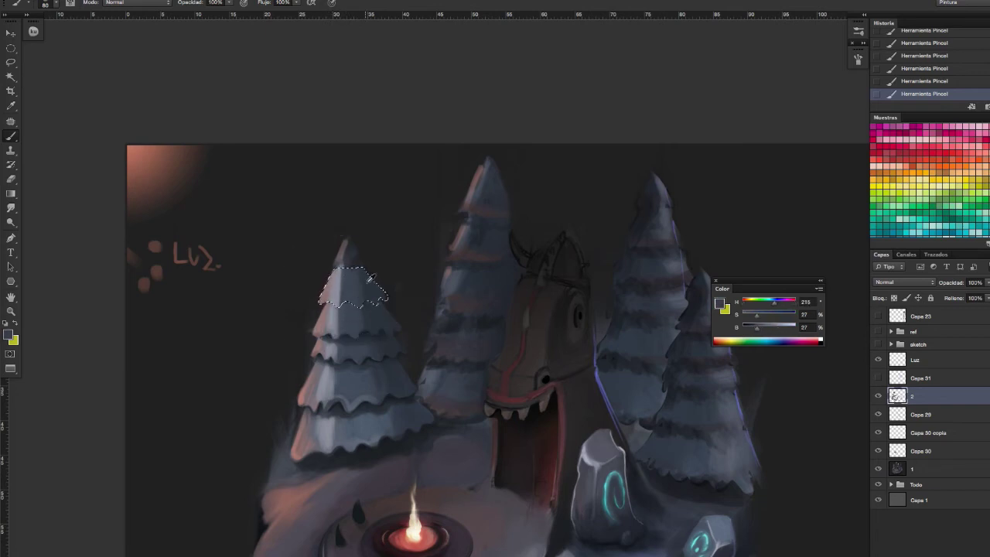
{"action": "key", "text": "ctrl+d"}
- Paint muted purple-grey shadow around the base of the trees with a larger brush
{"action": "key", "text": "ctrl+minus"}
{"action": "key", "text": "ctrl+minus"}
{"action": "key", "text": "ctrl+minus"}
{"action": "key", "text": "ctrl+plus"}
{"action": "scroll", "coordinate": [516, 330], "scroll_direction": "down", "scroll_amount": 2}
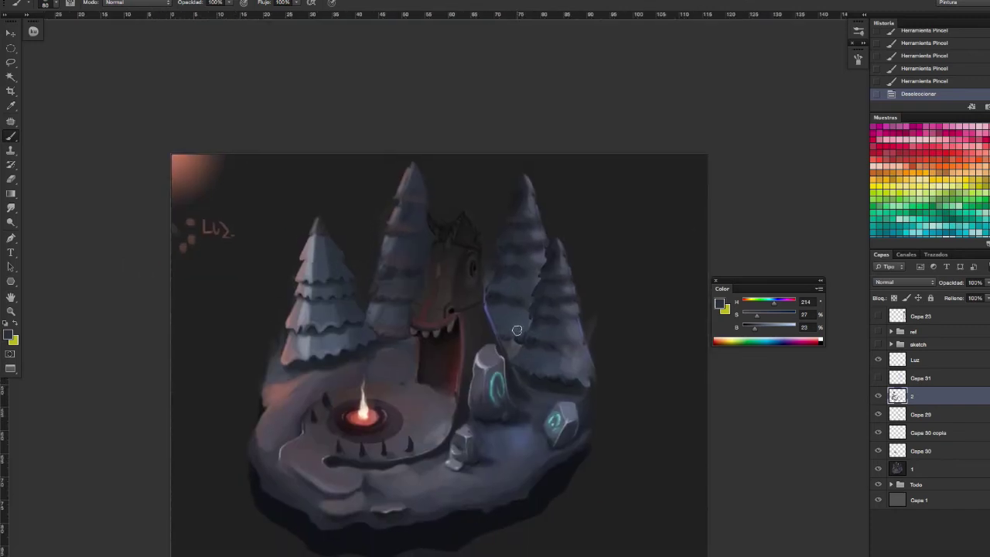
{"action": "left_click", "coordinate": [409, 344], "text": "alt"}
{"action": "left_click_drag", "start_coordinate": [410, 344], "coordinate": [437, 348]}
{"action": "left_click_drag", "start_coordinate": [418, 352], "coordinate": [448, 354]}
{"action": "left_click_drag", "start_coordinate": [409, 425], "coordinate": [422, 430]}
{"action": "left_click", "coordinate": [418, 428], "text": "alt"}
{"action": "left_click_drag", "start_coordinate": [398, 363], "coordinate": [405, 367]}
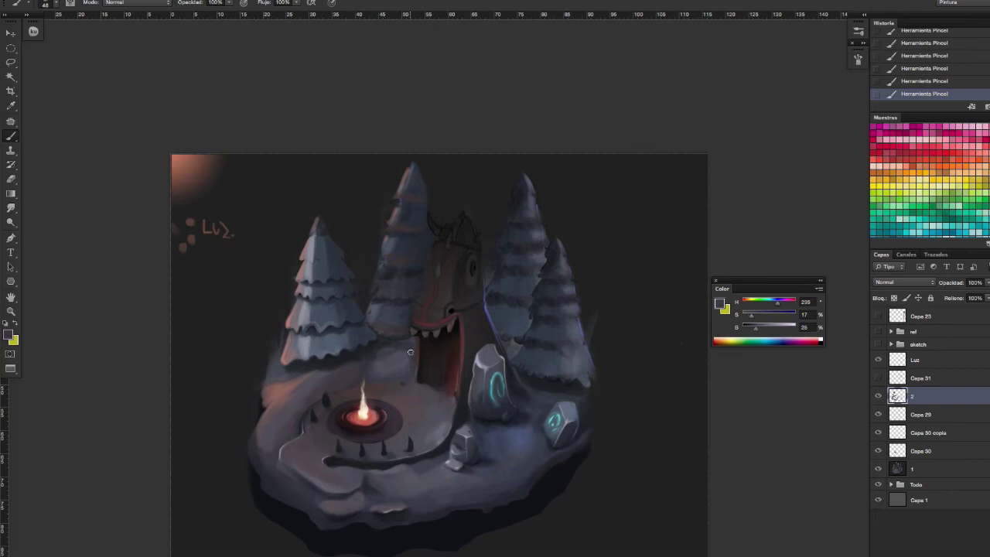
- Darken the ground below the trees in dark blue-grey and add warm pinkish light
{"action": "scroll", "coordinate": [402, 356], "scroll_direction": "up", "scroll_amount": 2}
{"action": "left_click", "coordinate": [377, 350], "text": "alt"}
{"action": "left_click", "coordinate": [382, 340], "text": "alt"}
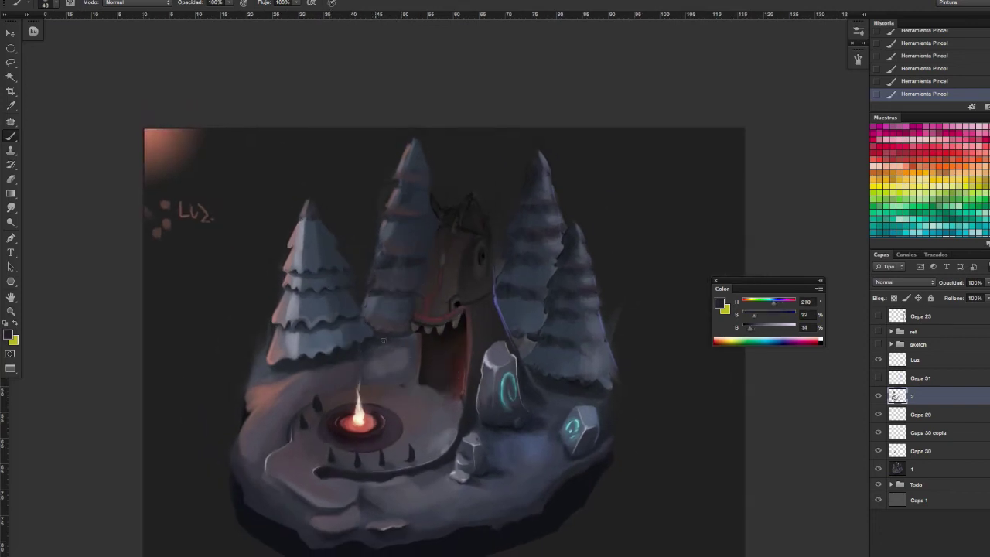
{"action": "left_click", "coordinate": [402, 352], "text": "alt"}
{"action": "left_click_drag", "start_coordinate": [394, 356], "coordinate": [406, 367]}
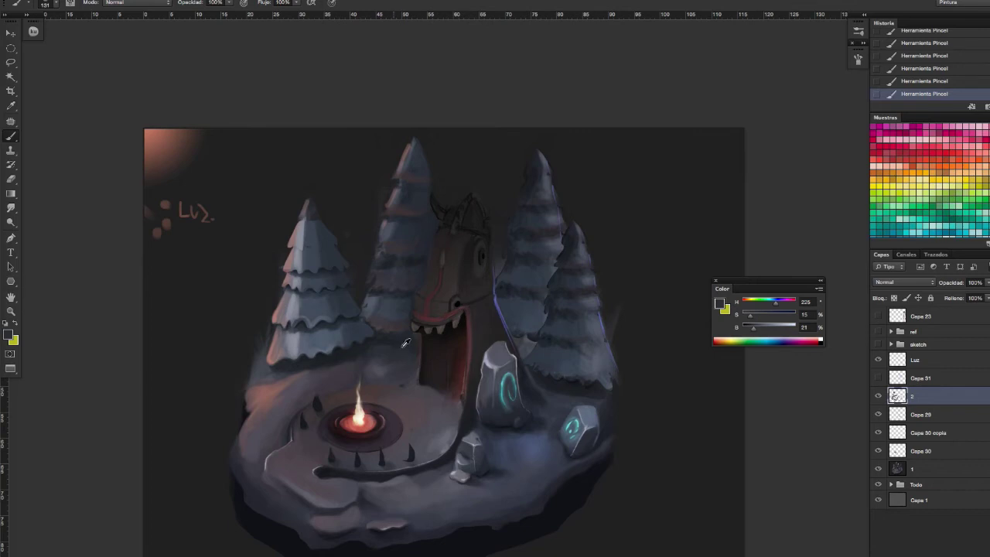
{"action": "left_click", "coordinate": [269, 388], "text": "alt"}
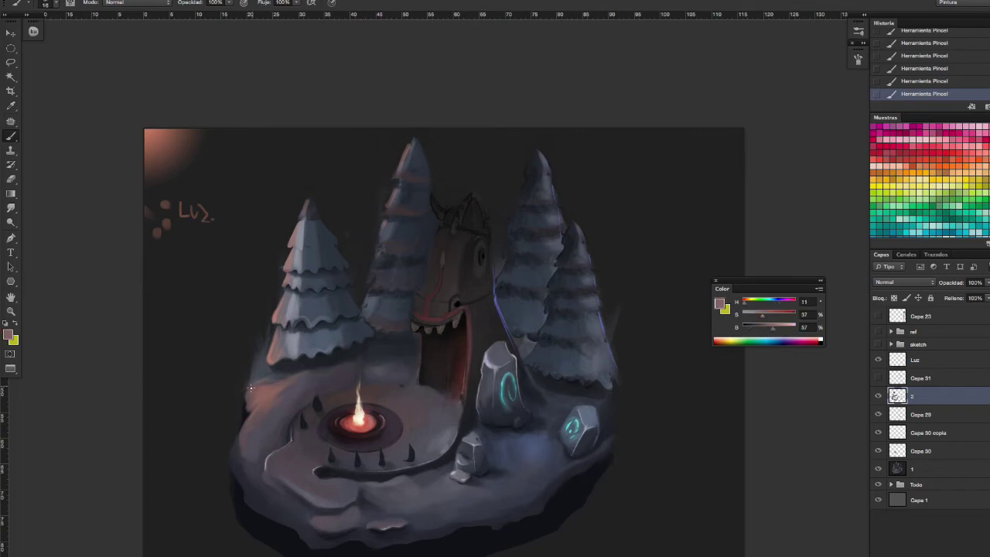
{"action": "left_click_drag", "start_coordinate": [322, 417], "coordinate": [333, 406]}
{"action": "left_click", "coordinate": [317, 407], "text": "alt"}
{"action": "scroll", "coordinate": [430, 394], "scroll_direction": "down", "scroll_amount": 3}
{"action": "scroll", "coordinate": [430, 394], "scroll_direction": "up", "scroll_amount": 1}
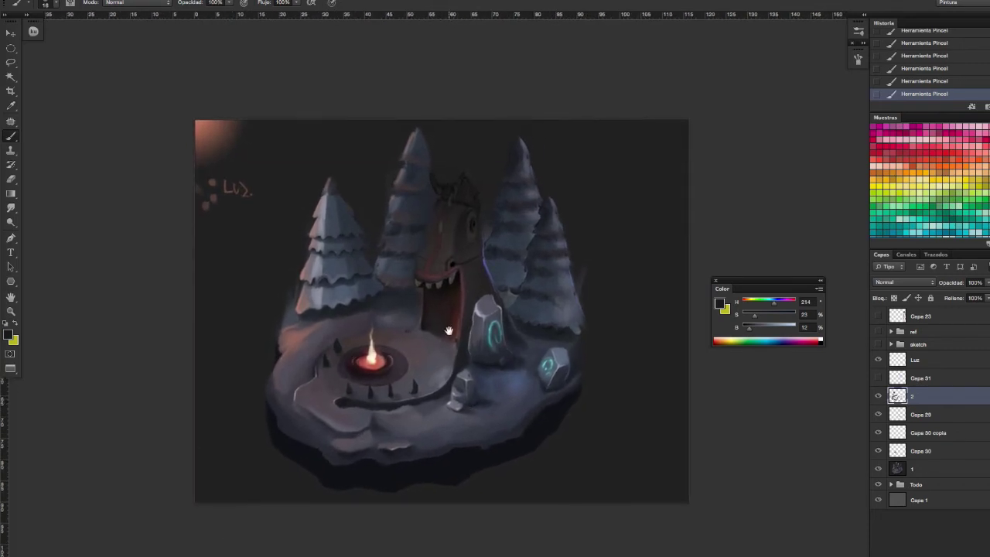
{"action": "scroll", "coordinate": [430, 395], "scroll_direction": "up", "scroll_amount": 2}
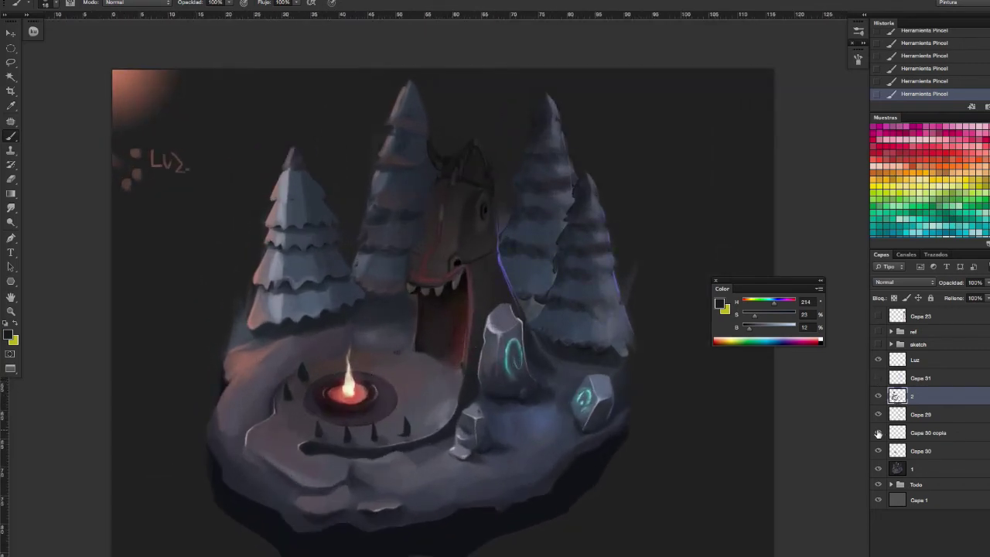
- On layer Capa 29, intensify the campfire glow with a pure red gradient, undoing one pass
{"action": "left_click", "coordinate": [920, 414]}
{"action": "key", "text": "g"}
{"action": "left_click", "coordinate": [717, 340]}
{"action": "left_click_drag", "start_coordinate": [350, 390], "coordinate": [363, 396]}
{"action": "mouse_move", "coordinate": [348, 393]}
{"action": "left_mouse_down"}
{"action": "mouse_move", "coordinate": [368, 396]}
{"action": "mouse_move", "coordinate": [346, 407]}
{"action": "left_mouse_up"}
{"action": "key", "text": "ctrl+z"}
{"action": "key", "text": "ctrl+z"}
{"action": "key", "text": "ctrl+z"}
- On the main layer, fill the lassoed left pine tip with a sampled grey-blue
{"action": "key", "text": "b"}
{"action": "left_click", "coordinate": [875, 388]}
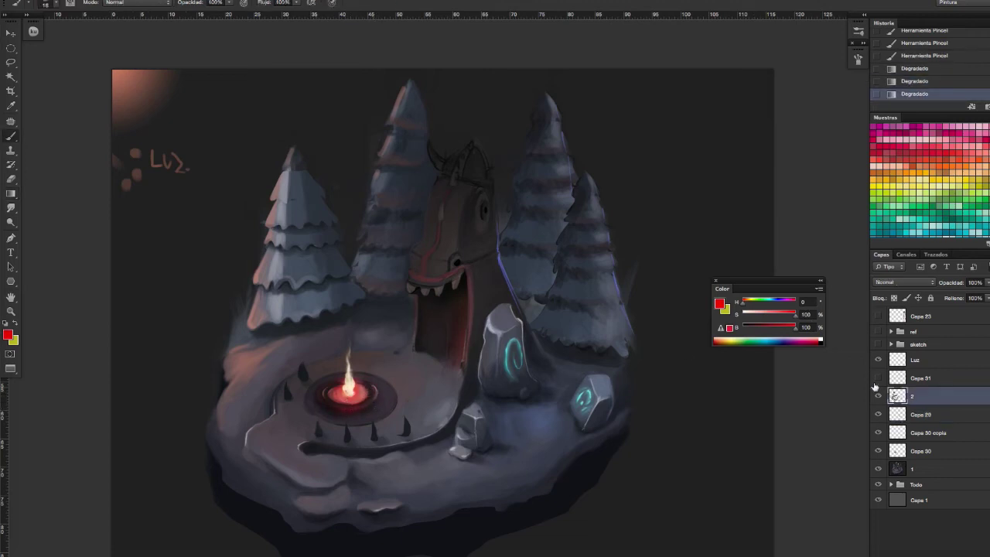
{"action": "left_click", "coordinate": [483, 255], "text": "alt"}
{"action": "key", "text": "l"}
{"action": "mouse_move", "coordinate": [293, 141]}
{"action": "left_mouse_down"}
{"action": "mouse_move", "coordinate": [286, 170]}
{"action": "mouse_move", "coordinate": [293, 143]}
{"action": "mouse_move", "coordinate": [300, 165]}
{"action": "left_mouse_up"}
{"action": "key", "text": "b"}
{"action": "left_click", "coordinate": [296, 158], "text": "alt"}
{"action": "key", "text": "alt+BackSpace"}
{"action": "left_click", "coordinate": [296, 158], "text": "alt"}
{"action": "key", "text": "ctrl+d"}
- Shade the left pine's third and lower tiers darker with a larger brush
{"action": "scroll", "coordinate": [299, 193], "scroll_direction": "up", "scroll_amount": 1}
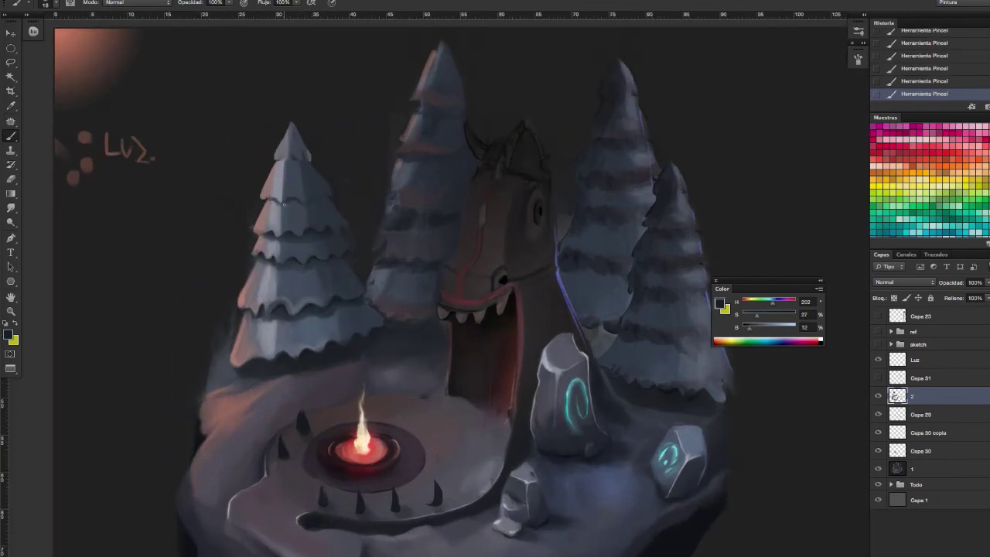
{"action": "left_click_drag", "start_coordinate": [317, 198], "coordinate": [289, 214]}
{"action": "left_click_drag", "start_coordinate": [271, 272], "coordinate": [319, 267]}
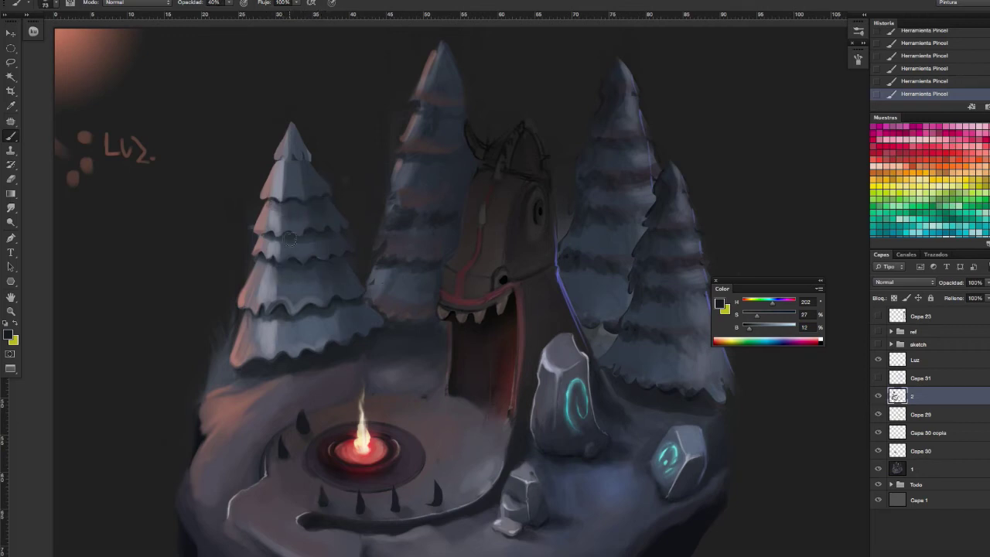
{"action": "left_click_drag", "start_coordinate": [277, 325], "coordinate": [316, 322]}
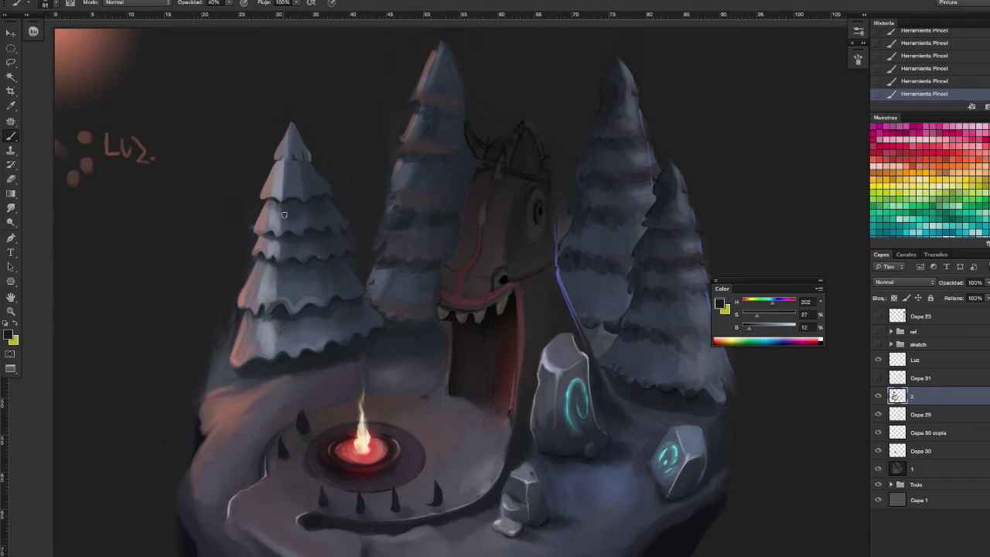
{"action": "left_click_drag", "start_coordinate": [331, 209], "coordinate": [289, 237]}
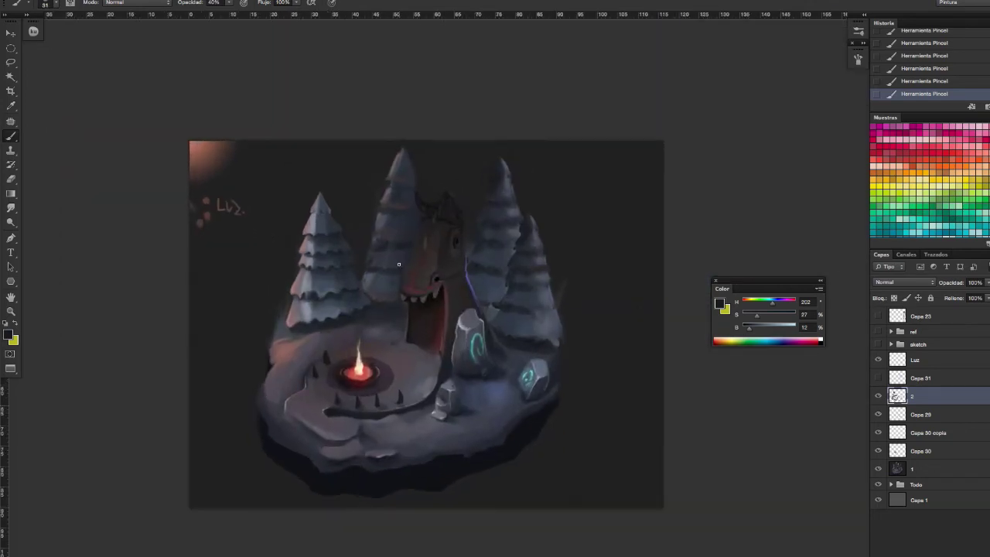
- Sample dark red and purple-grey tones around the fire pit while checking brush settings
{"action": "scroll", "coordinate": [397, 266], "scroll_direction": "up", "scroll_amount": 1}
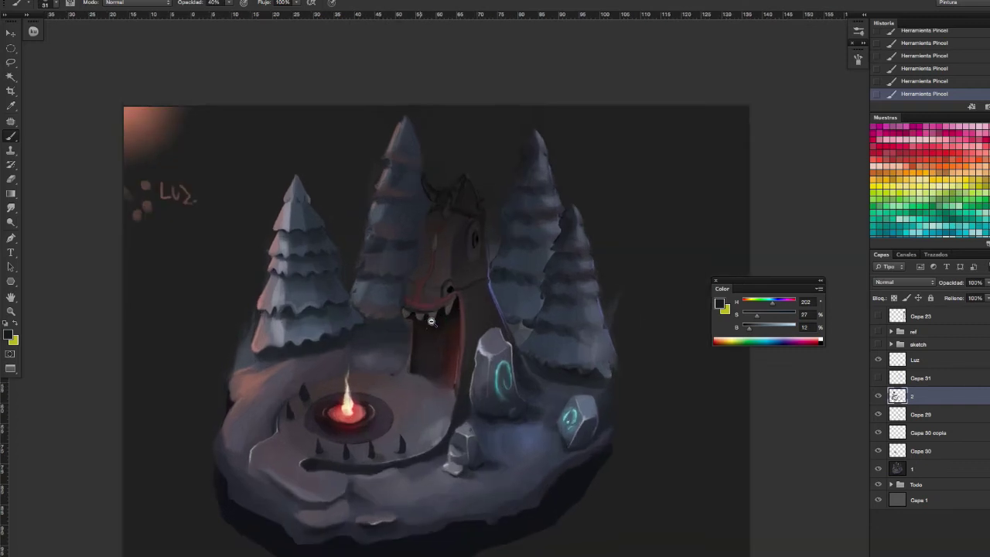
{"action": "scroll", "coordinate": [434, 291], "scroll_direction": "up", "scroll_amount": 1}
{"action": "left_click", "coordinate": [305, 363], "text": "alt"}
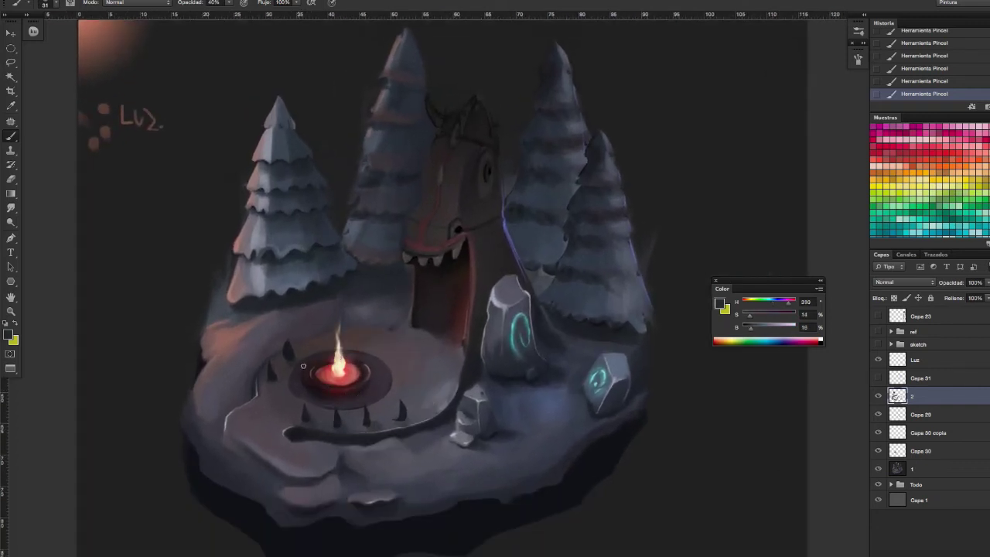
{"action": "left_click", "coordinate": [379, 377], "text": "alt"}
{"action": "key", "text": "F5"}
{"action": "key", "text": "F5"}
{"action": "scroll", "coordinate": [354, 399], "scroll_direction": "up", "scroll_amount": 1}
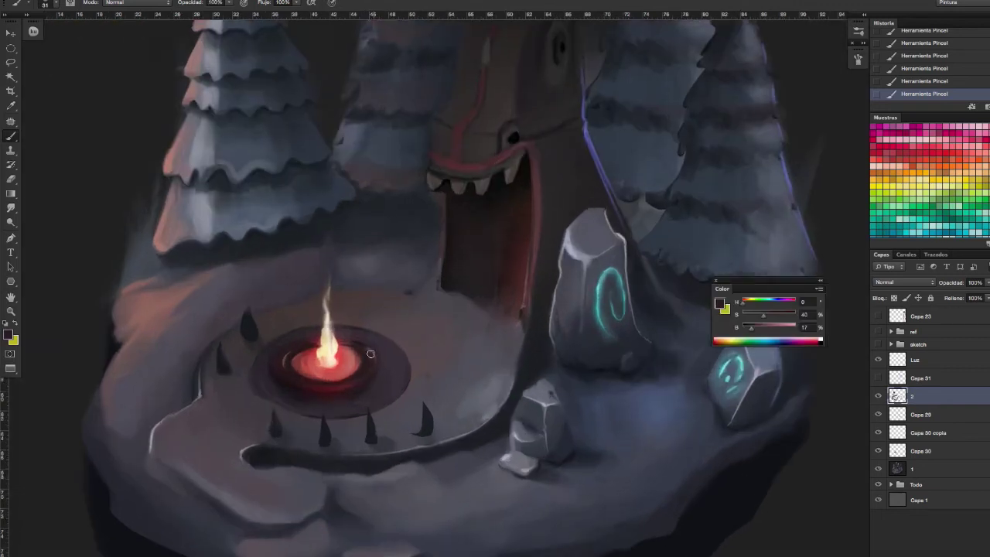
{"action": "left_click", "coordinate": [367, 352], "text": "alt"}
{"action": "left_click", "coordinate": [433, 409], "text": "alt"}
{"action": "left_click", "coordinate": [363, 398], "text": "alt"}
{"action": "scroll", "coordinate": [453, 320], "scroll_direction": "down", "scroll_amount": 2, "text": "alt"}
{"action": "key", "text": "F5"}
{"action": "key", "text": "F5"}
- Paint muted red and warm grey firelight onto the ground around the campfire
{"action": "left_click", "coordinate": [421, 337], "text": "alt"}
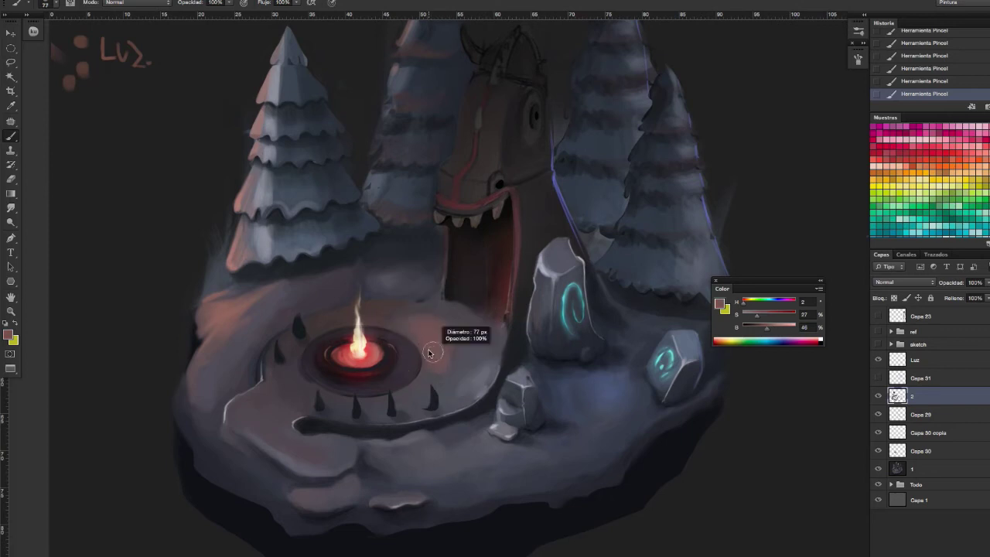
{"action": "left_click", "coordinate": [450, 342], "text": "alt"}
{"action": "left_click", "coordinate": [393, 324], "text": "alt"}
{"action": "left_click", "coordinate": [427, 367], "text": "alt"}
{"action": "left_click", "coordinate": [414, 325], "text": "alt"}
{"action": "left_click", "coordinate": [436, 375], "text": "alt"}
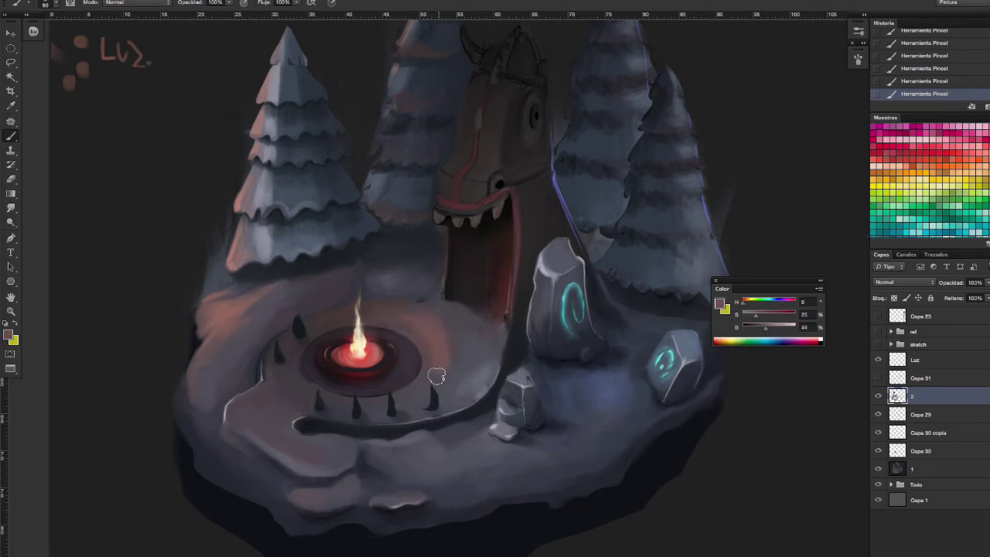
{"action": "key", "text": "ctrl+minus"}
{"action": "key", "text": "ctrl+minus"}
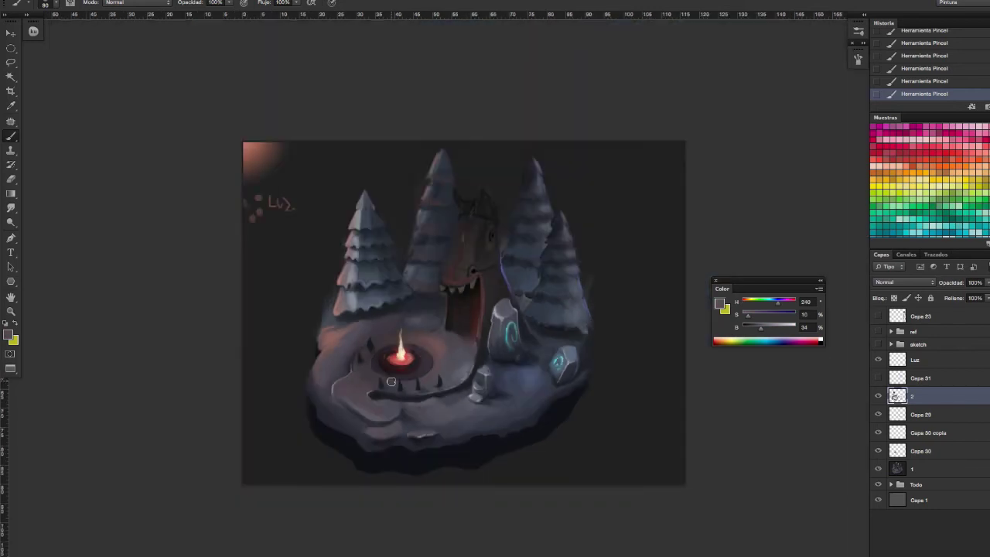
{"action": "key", "text": "ctrl+plus"}
{"action": "left_click", "coordinate": [344, 390], "text": "alt"}
{"action": "left_click", "coordinate": [324, 378], "text": "alt"}
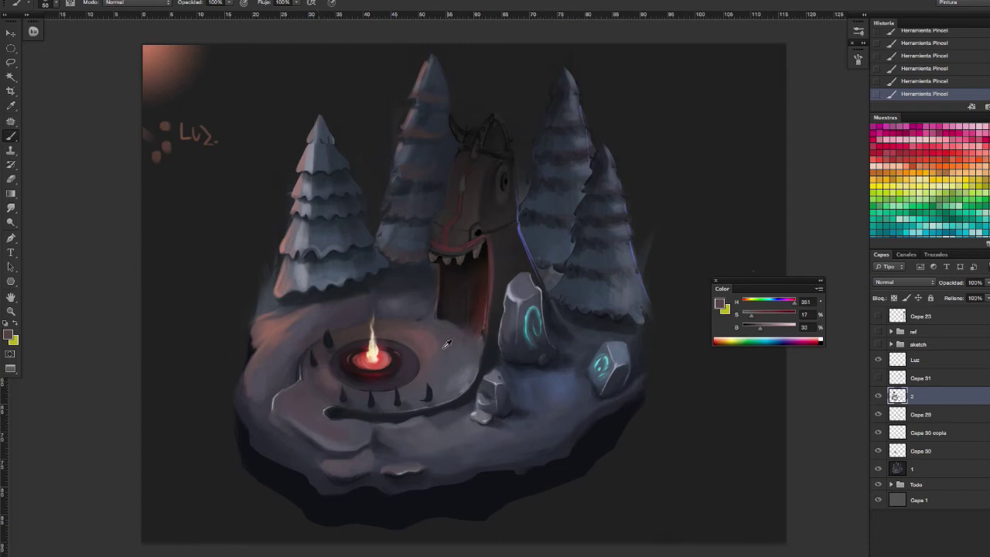
{"action": "left_click", "coordinate": [341, 385], "text": "alt"}
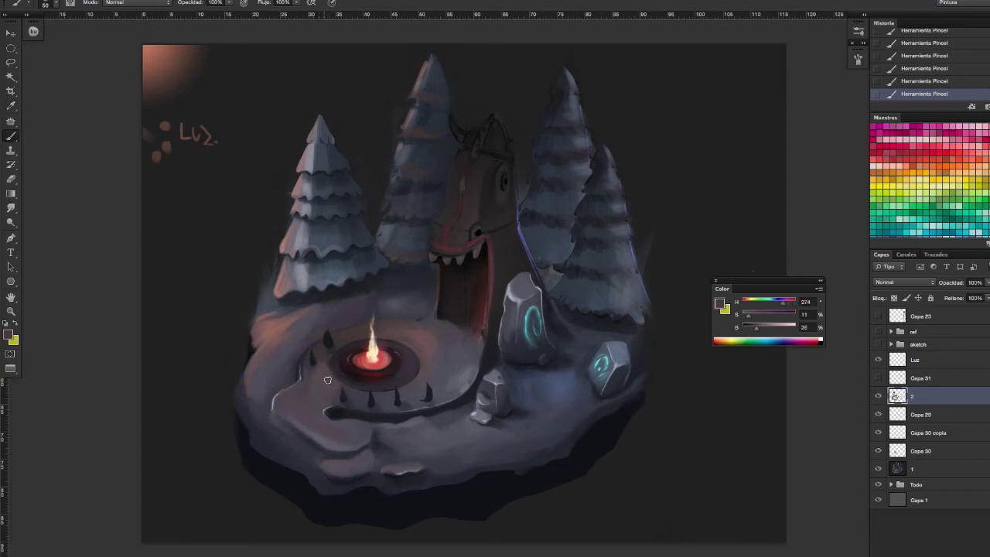
- Blend the campfire ground with reddish, grey-blue and pinkish-grey sampled tones
{"action": "left_click", "coordinate": [443, 395], "text": "alt"}
{"action": "left_click", "coordinate": [464, 375], "text": "alt"}
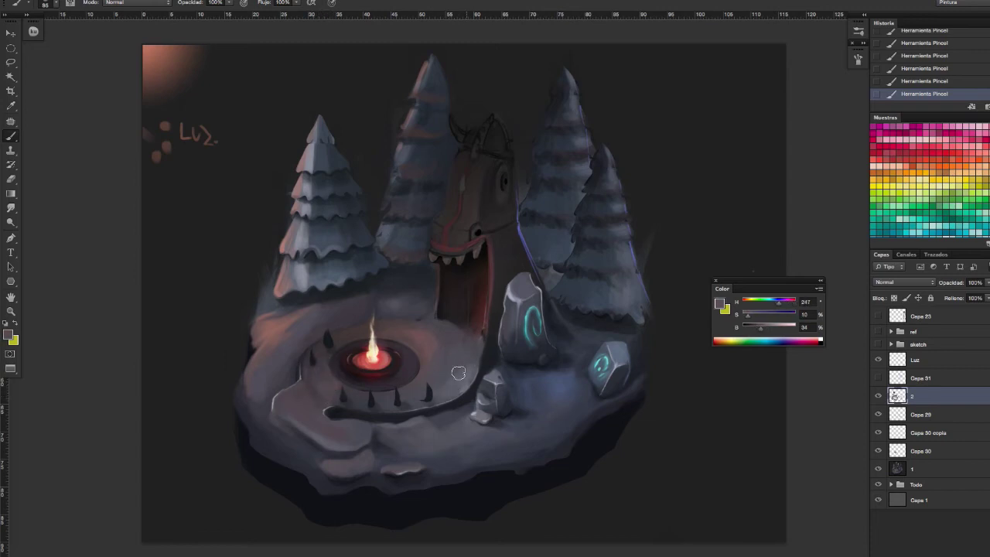
{"action": "left_click", "coordinate": [425, 348], "text": "ctrl"}
{"action": "left_click", "coordinate": [269, 355], "text": "alt"}
{"action": "left_click", "coordinate": [311, 328], "text": "alt"}
{"action": "left_click", "coordinate": [302, 330], "text": "alt"}
{"action": "left_click", "coordinate": [441, 313], "text": "alt"}
{"action": "left_click", "coordinate": [457, 191], "text": "alt"}
{"action": "left_click", "coordinate": [437, 347], "text": "alt"}
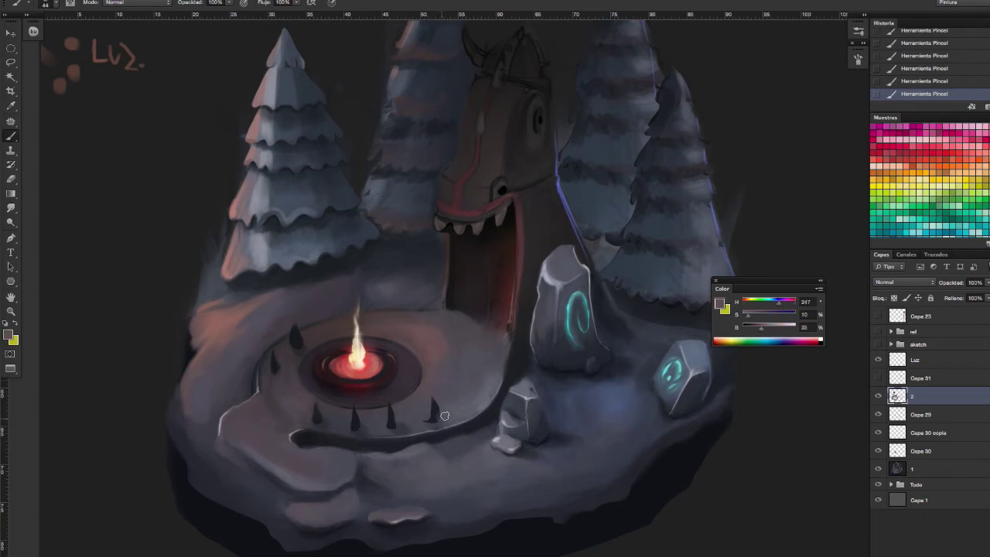
- Lasso the spikes in front of the fire pit and paint them lighter grey with a fine brush
{"action": "left_click", "coordinate": [413, 383], "text": "alt"}
{"action": "left_click_drag", "start_coordinate": [448, 385], "coordinate": [439, 385]}
{"action": "left_click", "coordinate": [435, 403], "text": "alt"}
{"action": "key", "text": "l"}
{"action": "mouse_move", "coordinate": [393, 410]}
{"action": "left_mouse_down"}
{"action": "mouse_move", "coordinate": [357, 410]}
{"action": "mouse_move", "coordinate": [317, 430]}
{"action": "mouse_move", "coordinate": [324, 416]}
{"action": "left_mouse_up"}
{"action": "left_click_drag", "start_coordinate": [272, 373], "coordinate": [295, 350]}
{"action": "key", "text": "b"}
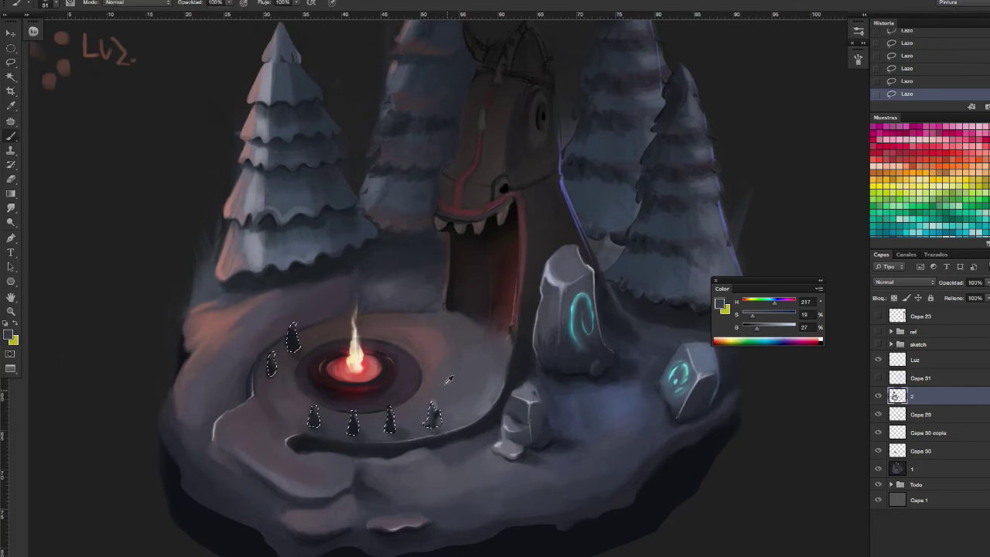
{"action": "scroll", "coordinate": [457, 372], "scroll_direction": "up", "scroll_amount": 2}
{"action": "left_click_drag", "start_coordinate": [430, 424], "coordinate": [430, 426]}
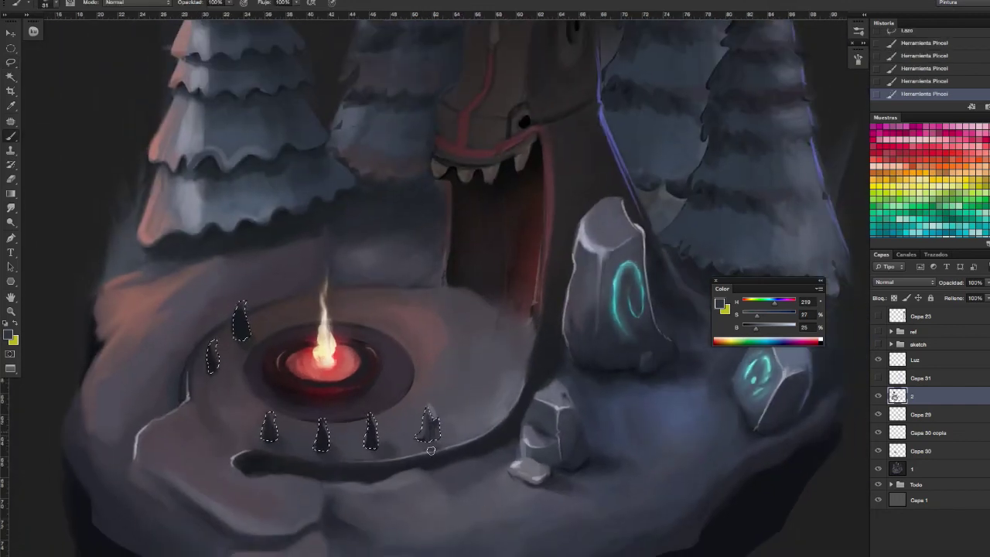
{"action": "left_click", "coordinate": [565, 408], "text": "alt"}
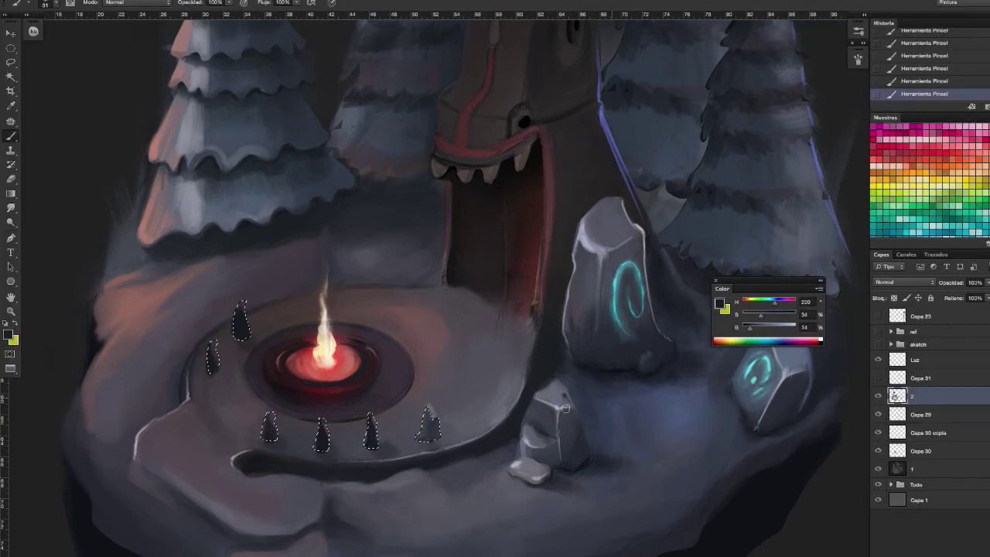
{"action": "left_click", "coordinate": [443, 418], "text": "alt"}
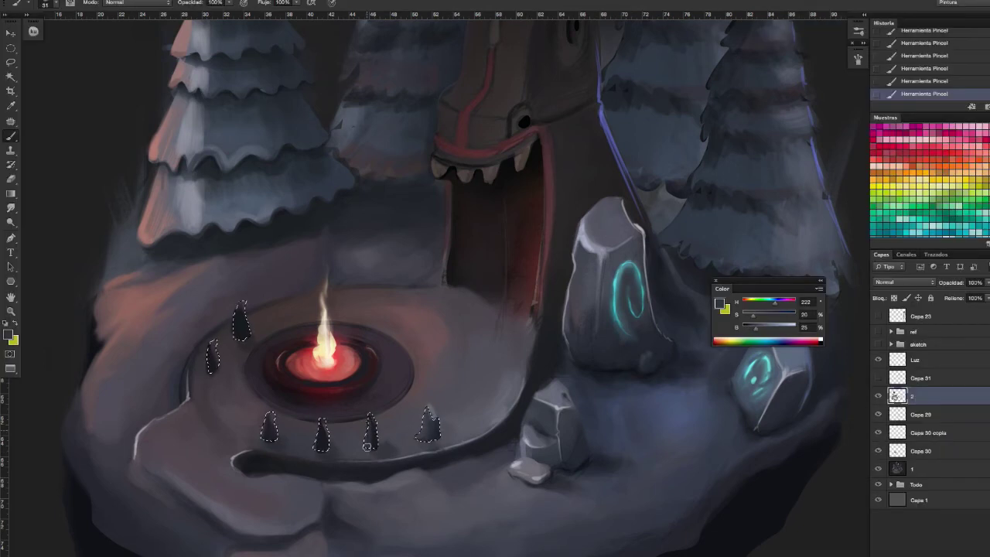
{"action": "key", "text": "bracketright"}
{"action": "key", "text": "bracketright"}
{"action": "key", "text": "bracketright"}
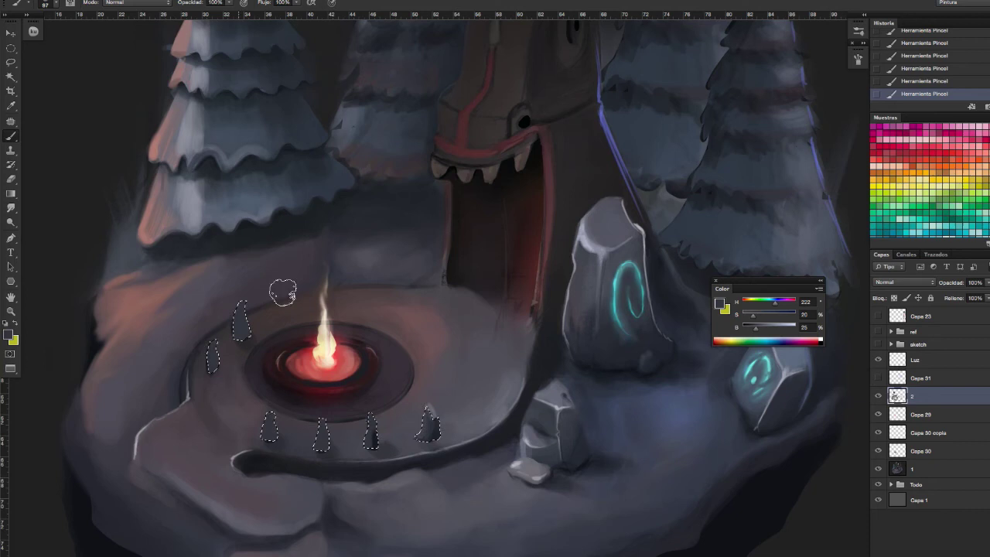
- Repaint the spikes behind and above the fire as light grey stones
{"action": "key", "text": "l"}
{"action": "mouse_move", "coordinate": [275, 317]}
{"action": "left_mouse_down"}
{"action": "mouse_move", "coordinate": [321, 303]}
{"action": "mouse_move", "coordinate": [276, 311]}
{"action": "left_mouse_up"}
{"action": "left_click", "coordinate": [878, 396]}
{"action": "key", "text": "b"}
{"action": "left_click", "coordinate": [277, 312], "text": "alt"}
{"action": "mouse_move", "coordinate": [316, 271]}
{"action": "left_mouse_down"}
{"action": "mouse_move", "coordinate": [320, 300]}
{"action": "mouse_move", "coordinate": [243, 325]}
{"action": "left_mouse_up"}
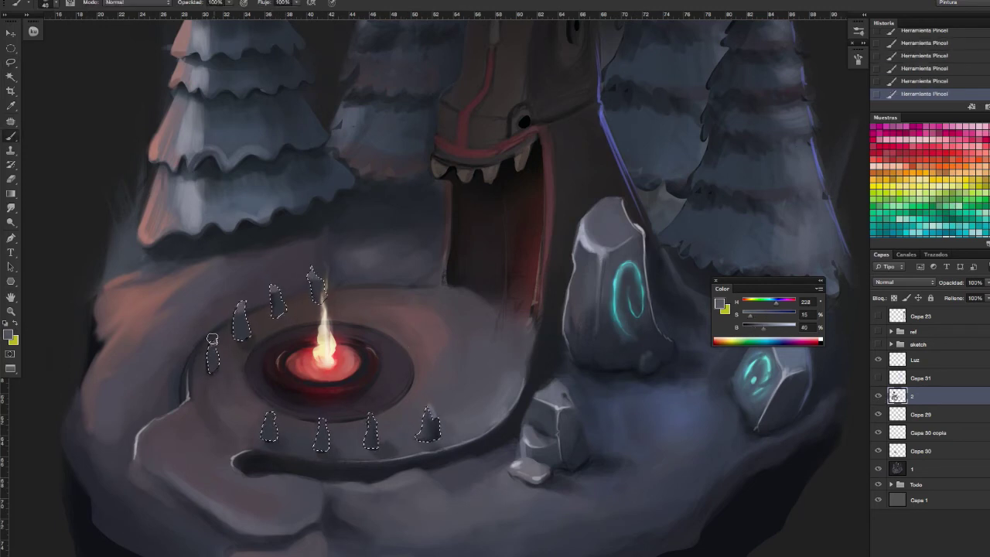
{"action": "left_click", "coordinate": [363, 421], "text": "alt"}
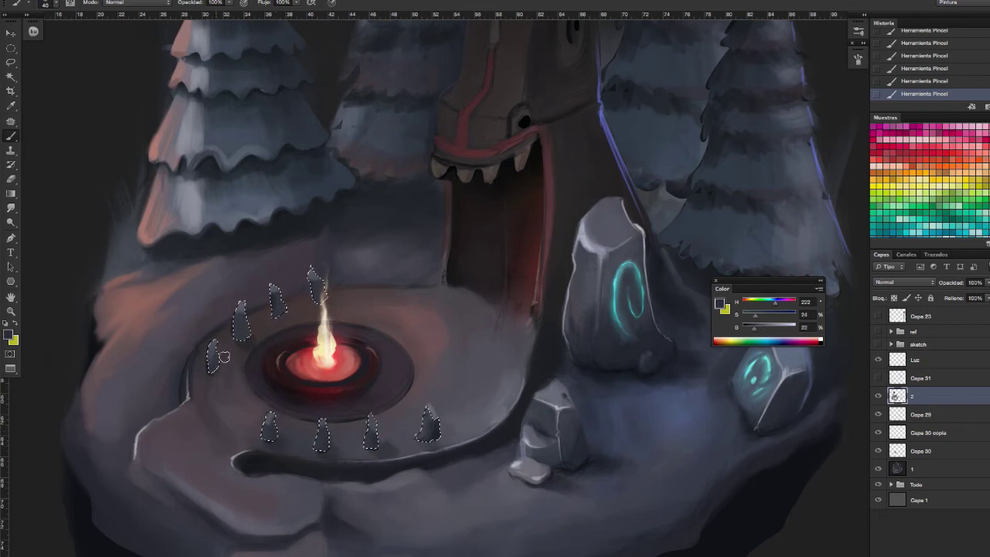
{"action": "key", "text": "ctrl+d"}
- Shade the island's lower-left edge with dark blue-grey shadow tones
{"action": "scroll", "coordinate": [394, 411], "scroll_direction": "down", "scroll_amount": 5}
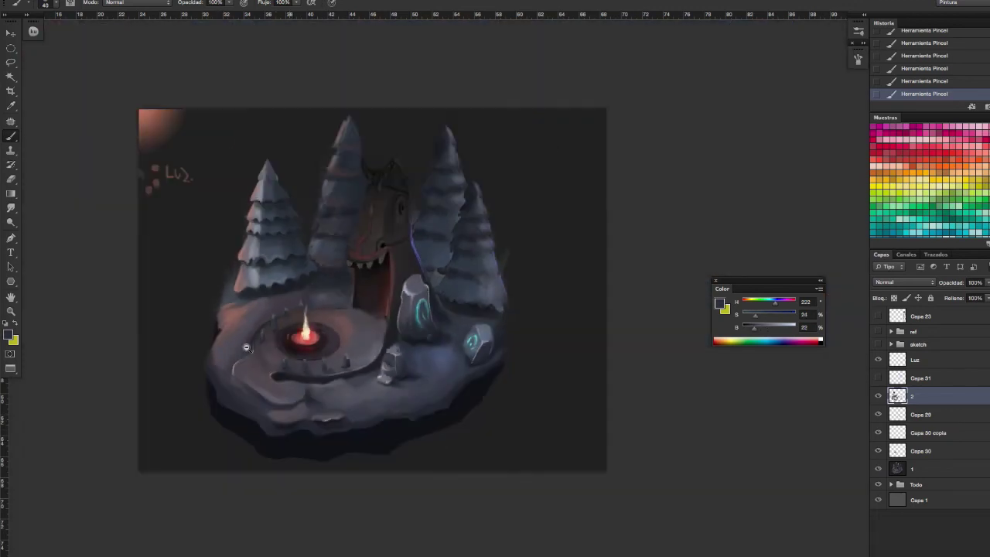
{"action": "scroll", "coordinate": [394, 411], "scroll_direction": "up", "scroll_amount": 3}
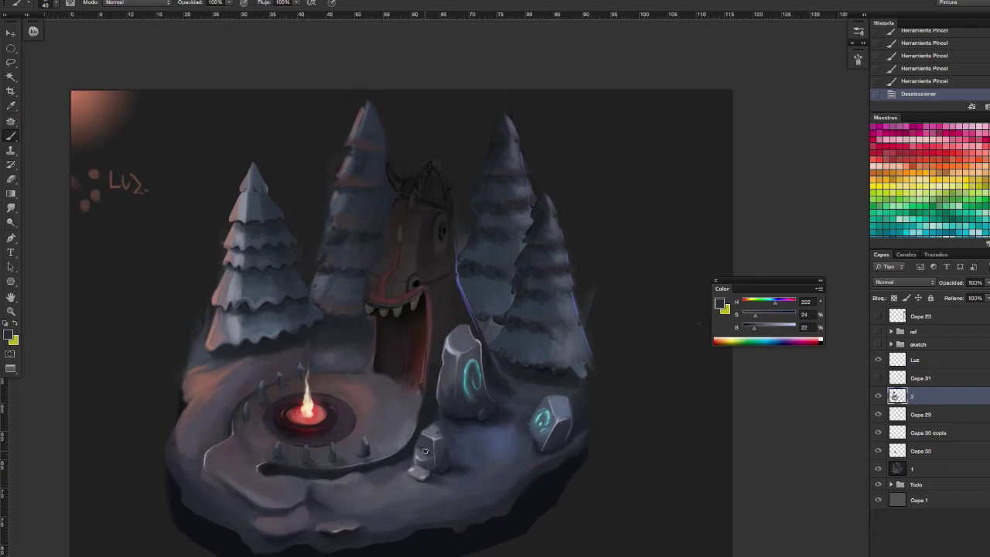
{"action": "scroll", "coordinate": [505, 412], "scroll_direction": "down", "scroll_amount": 1}
{"action": "scroll", "coordinate": [386, 425], "scroll_direction": "up", "scroll_amount": 2}
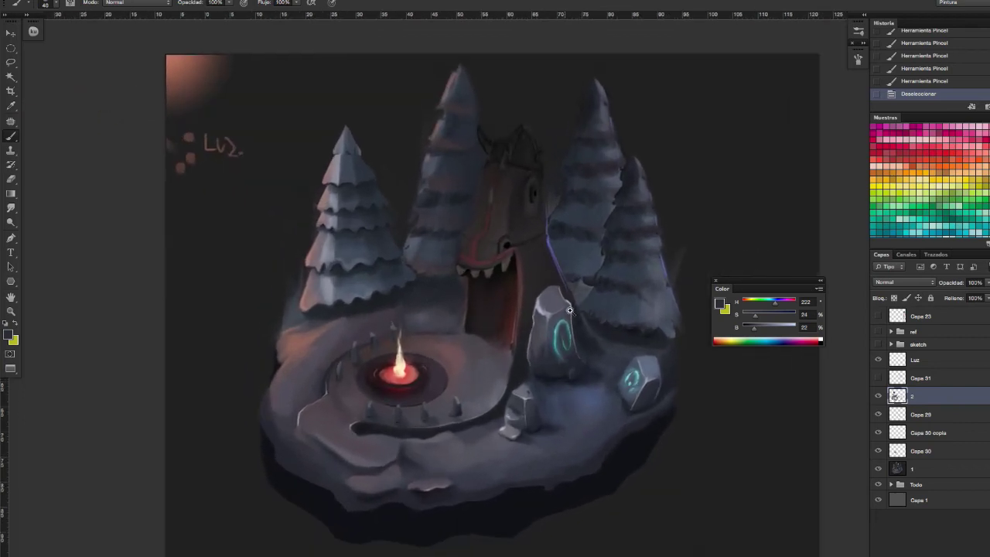
{"action": "left_click", "coordinate": [352, 518], "text": "alt"}
{"action": "mouse_move", "coordinate": [285, 421]}
{"action": "left_mouse_down"}
{"action": "mouse_move", "coordinate": [276, 444]}
{"action": "mouse_move", "coordinate": [314, 468]}
{"action": "left_mouse_up"}
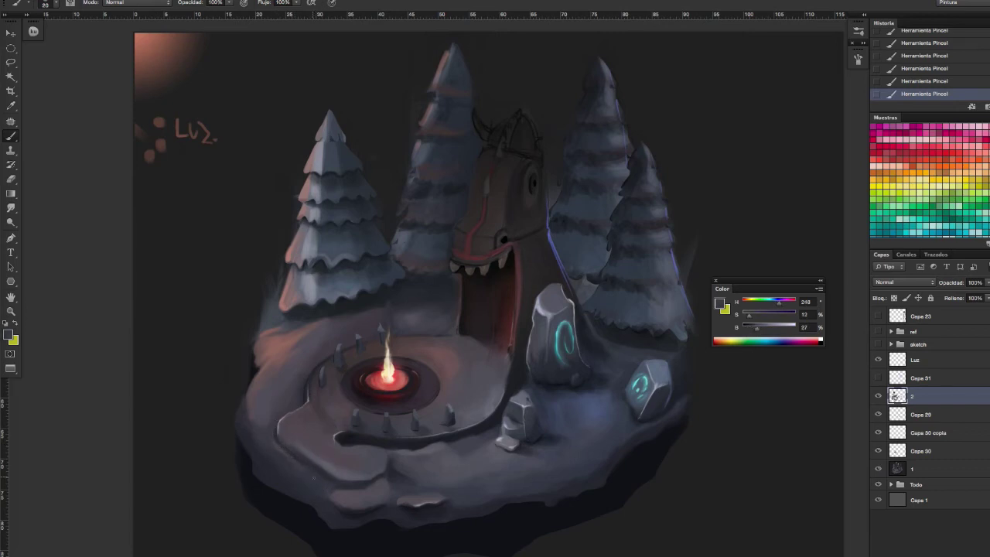
{"action": "left_click", "coordinate": [490, 462], "text": "alt"}
{"action": "left_click", "coordinate": [647, 427], "text": "alt"}
{"action": "left_click", "coordinate": [622, 340], "text": "alt"}
{"action": "left_click", "coordinate": [626, 353], "text": "alt"}
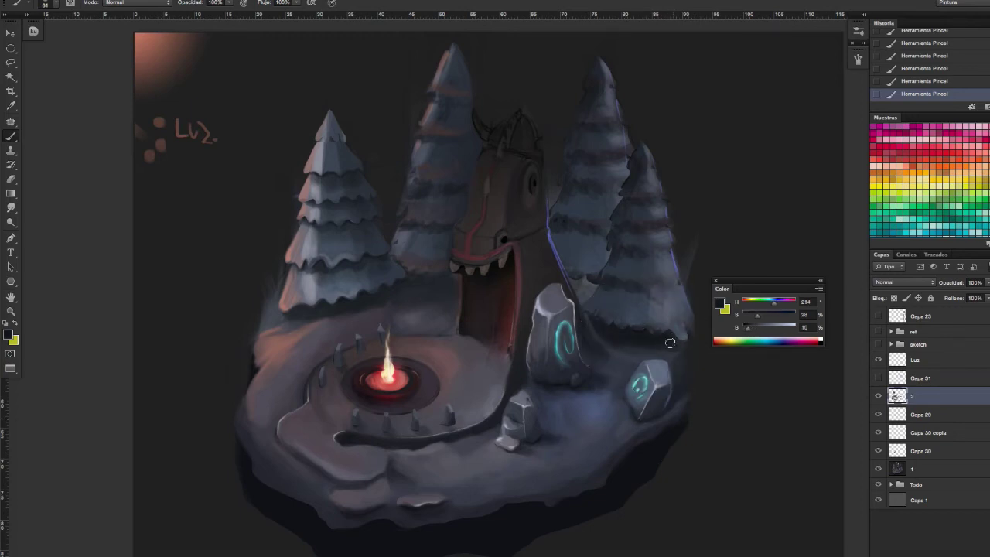
{"action": "scroll", "coordinate": [364, 305], "scroll_direction": "up", "scroll_amount": 1}
- Lasso the left and right pine bases and darken them with gradients
{"action": "key", "text": "l"}
{"action": "left_click_drag", "start_coordinate": [248, 312], "coordinate": [308, 303]}
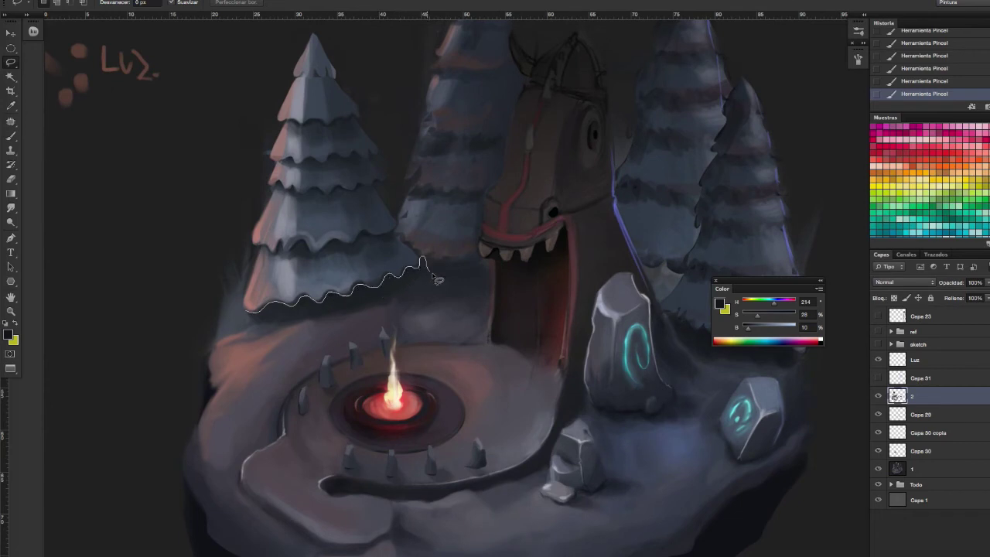
{"action": "left_click_drag", "start_coordinate": [438, 280], "coordinate": [232, 354]}
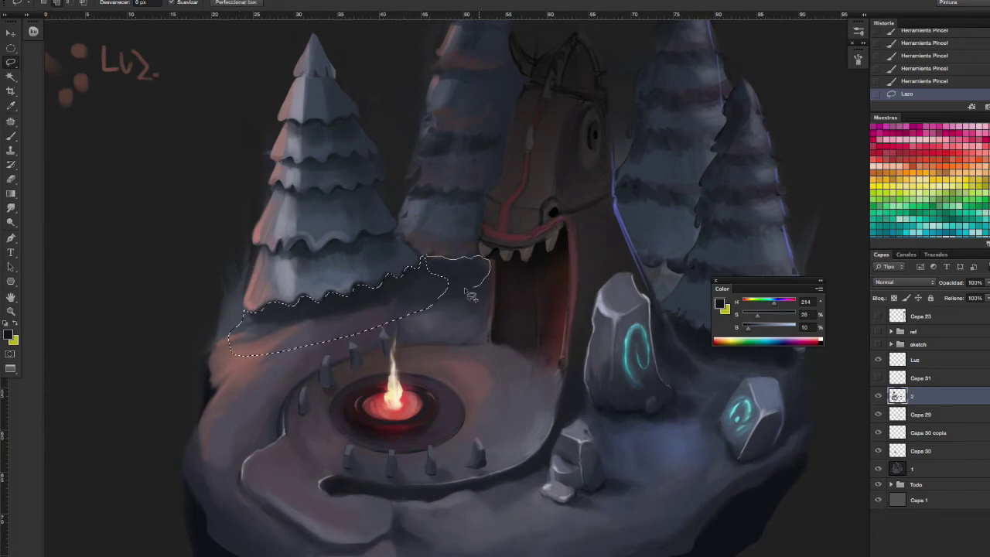
{"action": "left_click_drag", "start_coordinate": [664, 312], "coordinate": [493, 263]}
{"action": "key", "text": "g"}
{"action": "left_click_drag", "start_coordinate": [402, 183], "coordinate": [309, 263]}
{"action": "left_click_drag", "start_coordinate": [541, 271], "coordinate": [536, 326]}
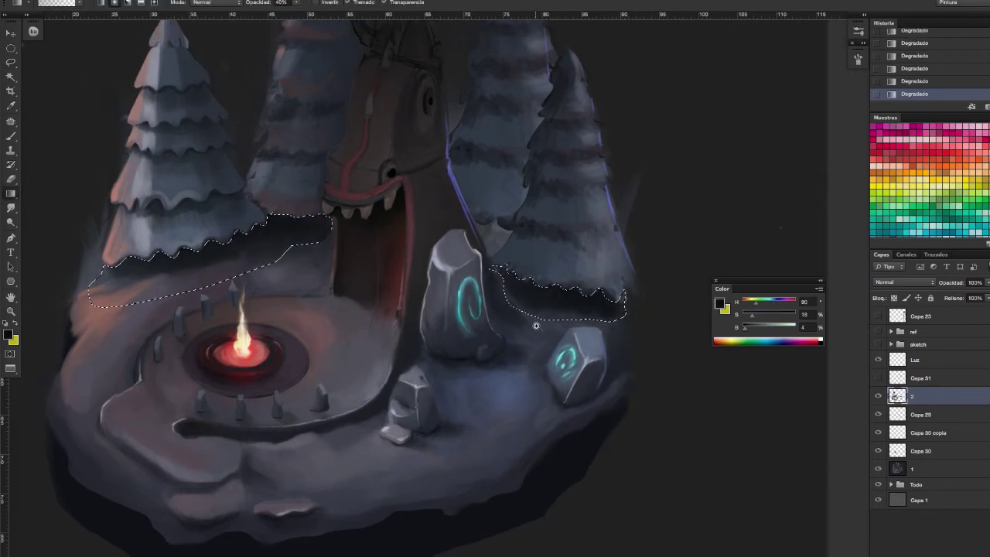
{"action": "key", "text": "ctrl+d"}
- Restore the tree-base selection and deepen the right tree base's shadow with another gradient
{"action": "scroll", "coordinate": [536, 326], "scroll_direction": "down", "scroll_amount": 5}
{"action": "key", "text": "l"}
{"action": "scroll", "coordinate": [542, 338], "scroll_direction": "up", "scroll_amount": 6}
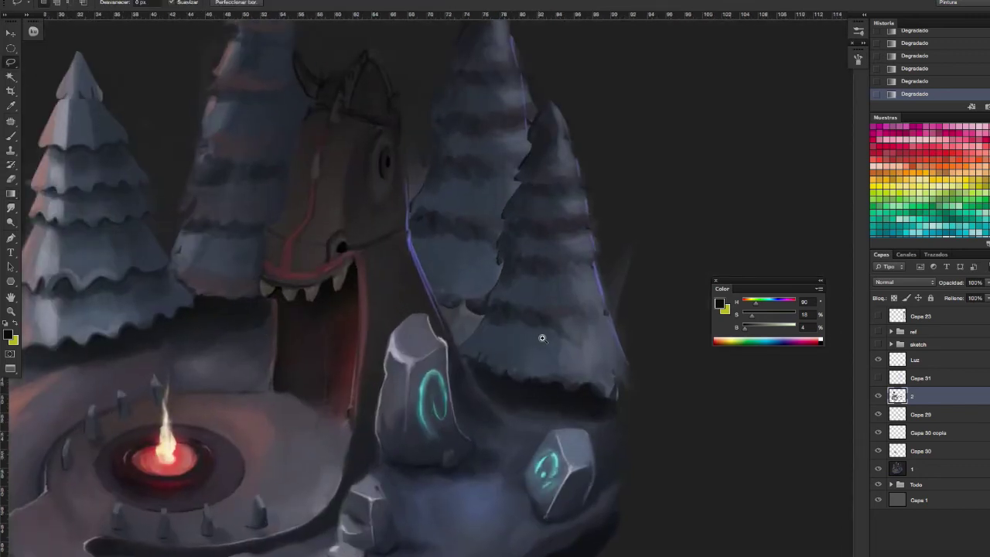
{"action": "scroll", "coordinate": [542, 338], "scroll_direction": "down", "scroll_amount": 3}
{"action": "key", "text": "ctrl+z"}
{"action": "key", "text": "g"}
{"action": "left_click_drag", "start_coordinate": [520, 385], "coordinate": [545, 301]}
{"action": "scroll", "coordinate": [511, 387], "scroll_direction": "down", "scroll_amount": 4}
{"action": "scroll", "coordinate": [503, 389], "scroll_direction": "down", "scroll_amount": 1}
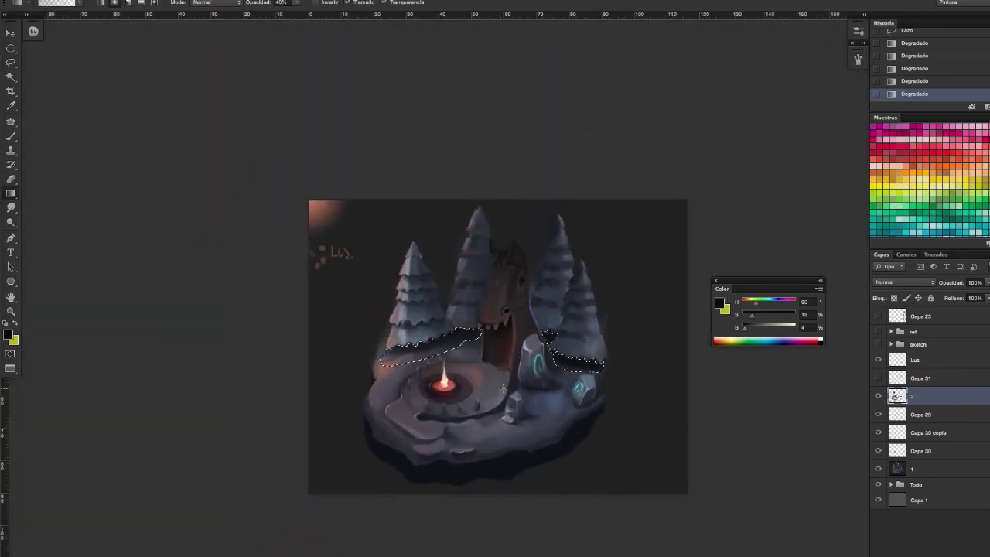
{"action": "scroll", "coordinate": [503, 388], "scroll_direction": "up", "scroll_amount": 3}
{"action": "scroll", "coordinate": [512, 323], "scroll_direction": "up", "scroll_amount": 1}
{"action": "key", "text": "ctrl+d"}
- Brush bluish-grey and purple-grey touches beside the rune stone and right of the island
{"action": "key", "text": "b"}
{"action": "left_click", "coordinate": [512, 323], "text": "alt"}
{"action": "mouse_move", "coordinate": [531, 335]}
{"action": "left_mouse_down"}
{"action": "mouse_move", "coordinate": [552, 351]}
{"action": "mouse_move", "coordinate": [589, 355]}
{"action": "left_mouse_up"}
{"action": "left_click_drag", "start_coordinate": [538, 350], "coordinate": [542, 353]}
{"action": "left_click", "coordinate": [374, 297], "text": "alt"}
{"action": "scroll", "coordinate": [318, 311], "scroll_direction": "down", "scroll_amount": 1}
{"action": "left_click", "coordinate": [324, 317], "text": "alt"}
{"action": "scroll", "coordinate": [324, 318], "scroll_direction": "down", "scroll_amount": 1}
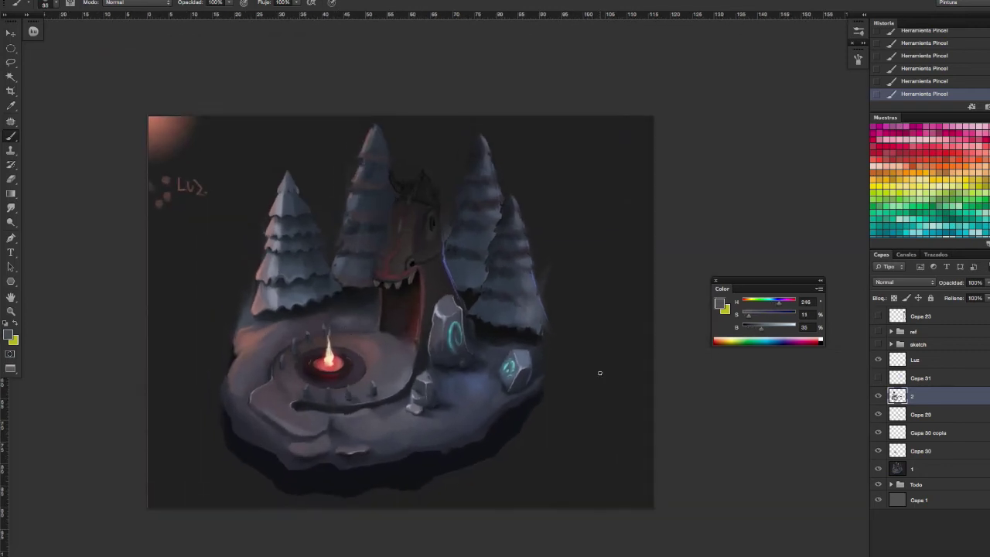
{"action": "left_click_drag", "start_coordinate": [610, 323], "coordinate": [609, 343]}
{"action": "left_click_drag", "start_coordinate": [591, 354], "coordinate": [613, 355]}
- Lasso and delete the stray strokes right of the island
{"action": "left_click_drag", "start_coordinate": [618, 301], "coordinate": [625, 327]}
{"action": "key", "text": "Delete"}
{"action": "key", "text": "ctrl+d"}
{"action": "scroll", "coordinate": [353, 387], "scroll_direction": "up", "scroll_amount": 3}
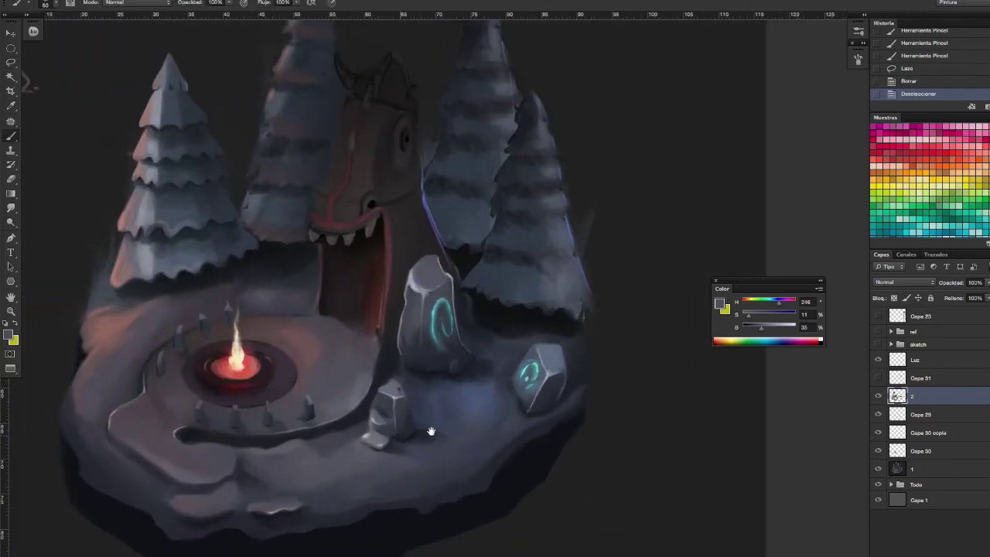
{"action": "left_click_drag", "start_coordinate": [411, 322], "coordinate": [412, 355]}
- Copy a small stone beside the path onto layer 2 and move it left
{"action": "key", "text": "l"}
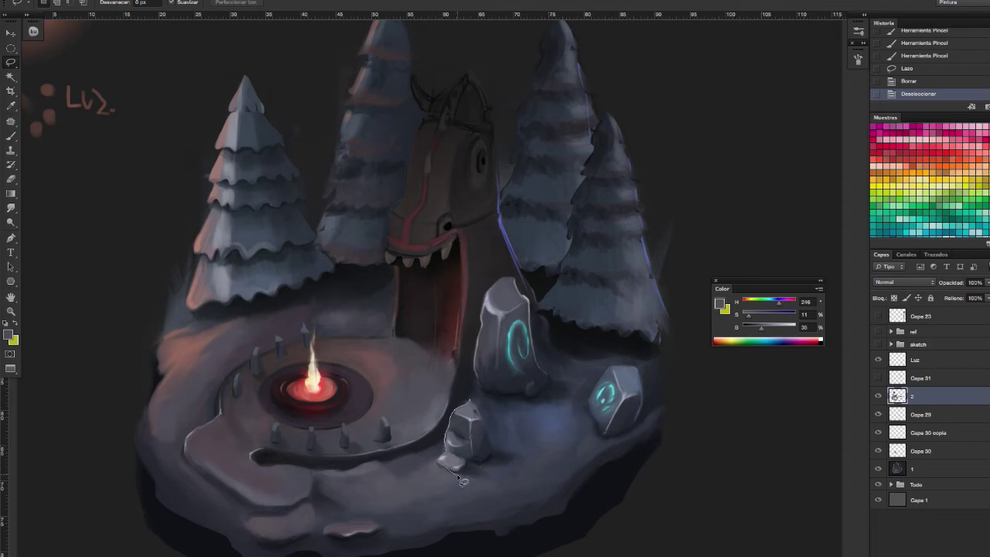
{"action": "mouse_move", "coordinate": [498, 457]}
{"action": "left_mouse_down"}
{"action": "mouse_move", "coordinate": [470, 402]}
{"action": "mouse_move", "coordinate": [383, 304]}
{"action": "left_mouse_up"}
{"action": "key", "text": "v"}
{"action": "key", "text": "ctrl+z"}
{"action": "left_click", "coordinate": [878, 468]}
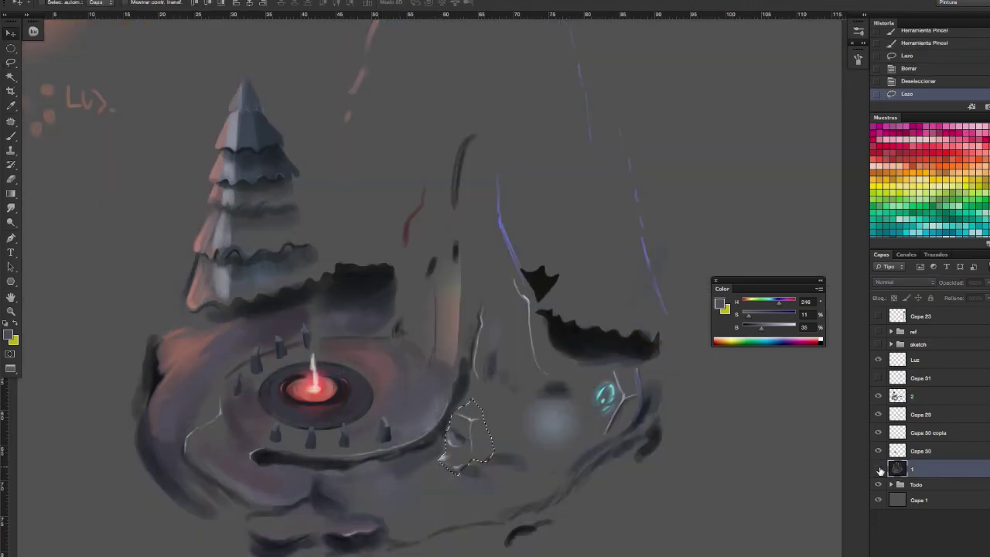
{"action": "left_click", "coordinate": [878, 468]}
{"action": "left_click_drag", "start_coordinate": [464, 425], "coordinate": [466, 424]}
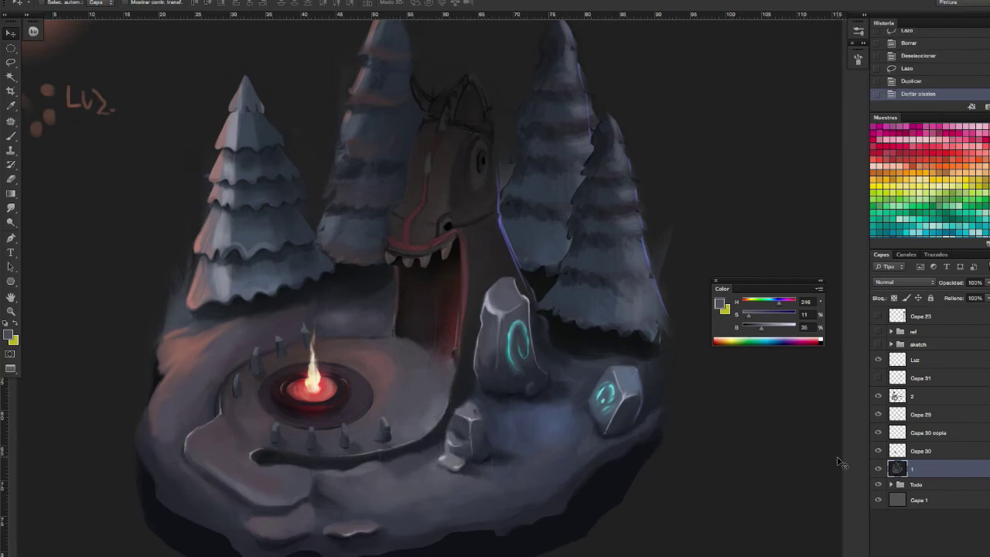
{"action": "left_click", "coordinate": [895, 396]}
{"action": "key", "text": "ctrl+v"}
{"action": "mouse_move", "coordinate": [517, 303]}
{"action": "left_mouse_down"}
{"action": "mouse_move", "coordinate": [187, 398]}
{"action": "mouse_move", "coordinate": [404, 305]}
{"action": "left_mouse_up"}
- Free Transform the rock copy, trying a horizontal flip before committing
{"action": "key", "text": "ctrl+t"}
{"action": "right_click", "coordinate": [196, 400]}
{"action": "left_click", "coordinate": [236, 545]}
{"action": "right_click", "coordinate": [364, 280]}
{"action": "left_click", "coordinate": [406, 441]}
{"action": "key", "text": "Return"}
- Erase the new rock's right side and set the layer opacity to 100%
{"action": "key", "text": "e"}
{"action": "mouse_move", "coordinate": [410, 271]}
{"action": "left_mouse_down"}
{"action": "mouse_move", "coordinate": [406, 332]}
{"action": "mouse_move", "coordinate": [398, 287]}
{"action": "mouse_move", "coordinate": [388, 324]}
{"action": "left_mouse_up"}
{"action": "key", "text": "v"}
{"action": "key", "text": "e"}
{"action": "key", "text": "F5"}
{"action": "key", "text": "F5"}
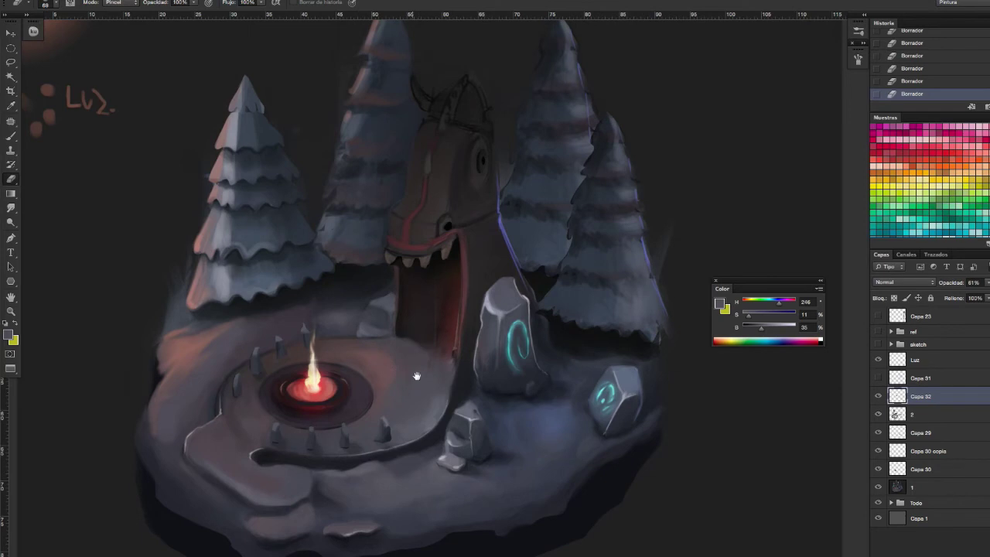
{"action": "scroll", "coordinate": [410, 378], "scroll_direction": "up", "scroll_amount": 2}
{"action": "key", "text": "0"}
- Paint a lighter greyish-blue inner rim around the fire ring on layer 2
{"action": "key", "text": "b"}
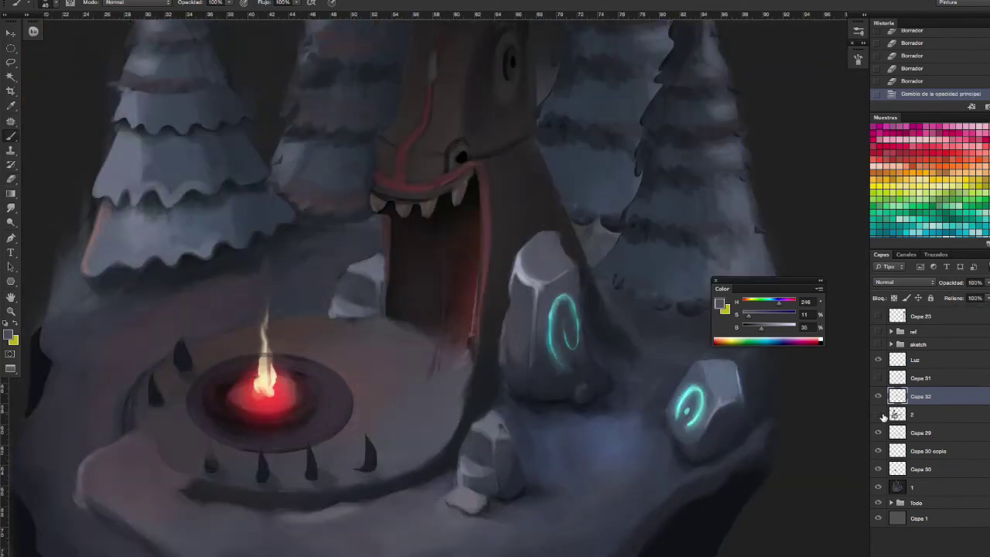
{"action": "left_click", "coordinate": [897, 416]}
{"action": "left_click", "coordinate": [193, 368]}
{"action": "left_click", "coordinate": [209, 383]}
{"action": "left_click", "coordinate": [219, 392]}
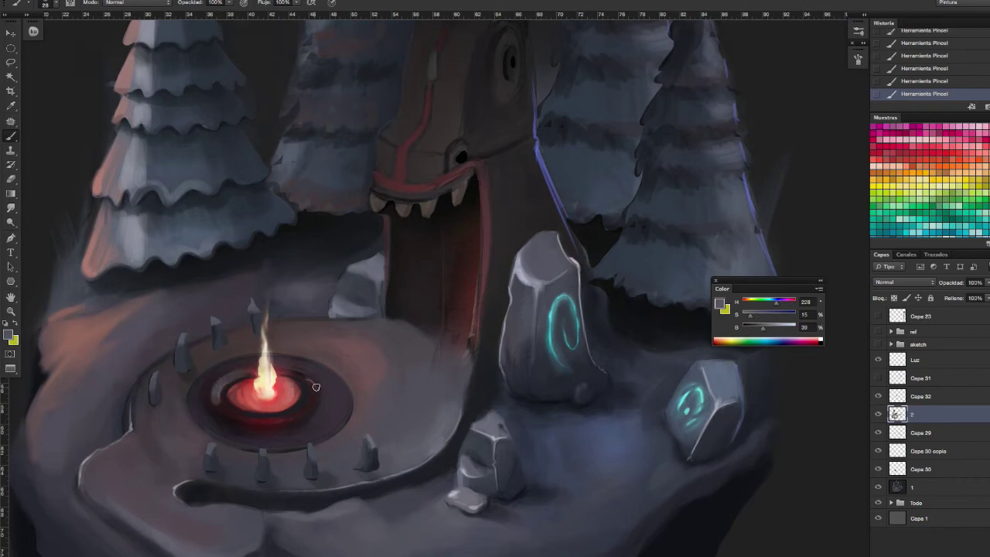
{"action": "left_click_drag", "start_coordinate": [223, 402], "coordinate": [297, 413]}
{"action": "left_click_drag", "start_coordinate": [293, 375], "coordinate": [312, 386]}
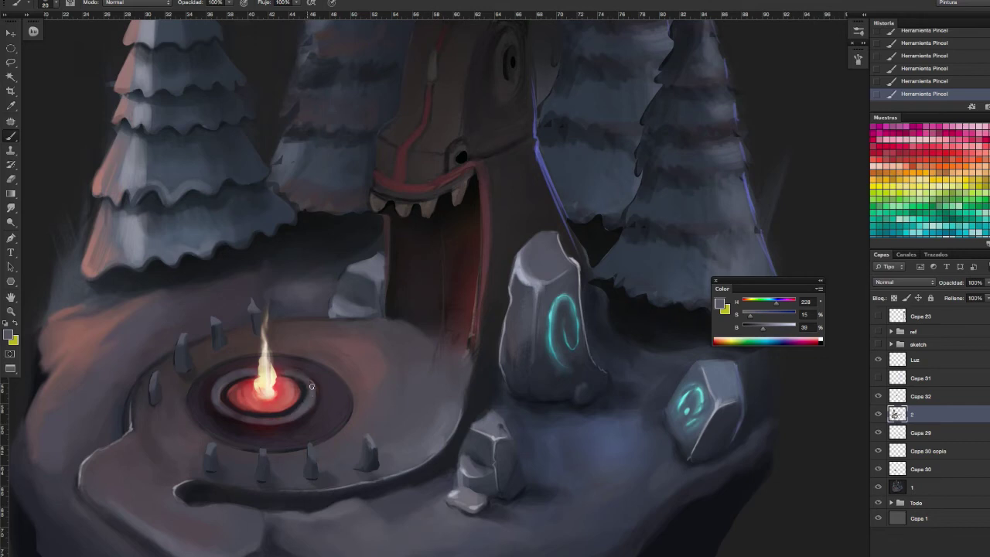
{"action": "scroll", "coordinate": [259, 420], "scroll_direction": "down", "scroll_amount": 5}
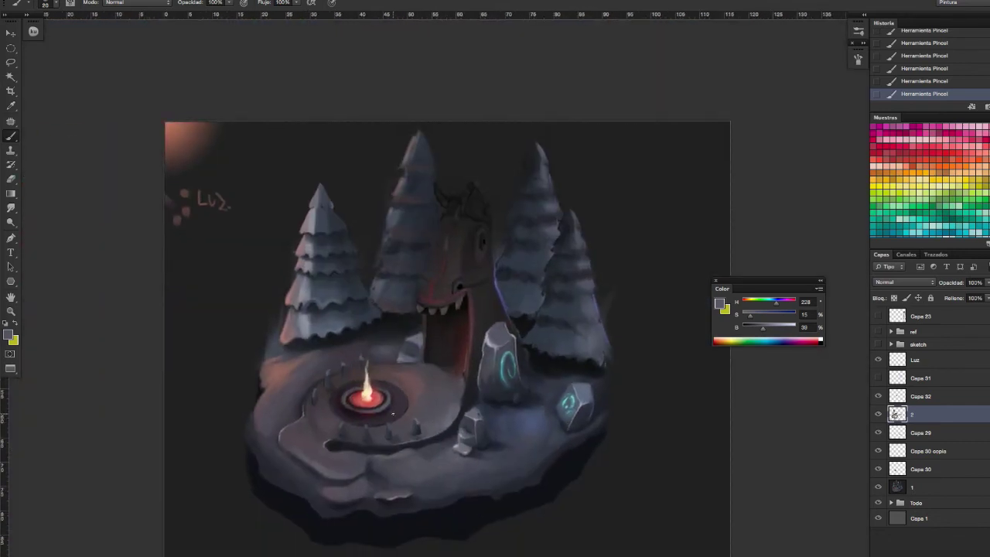
{"action": "scroll", "coordinate": [393, 416], "scroll_direction": "up", "scroll_amount": 2}
{"action": "scroll", "coordinate": [348, 414], "scroll_direction": "up", "scroll_amount": 2}
{"action": "scroll", "coordinate": [298, 410], "scroll_direction": "up", "scroll_amount": 1}
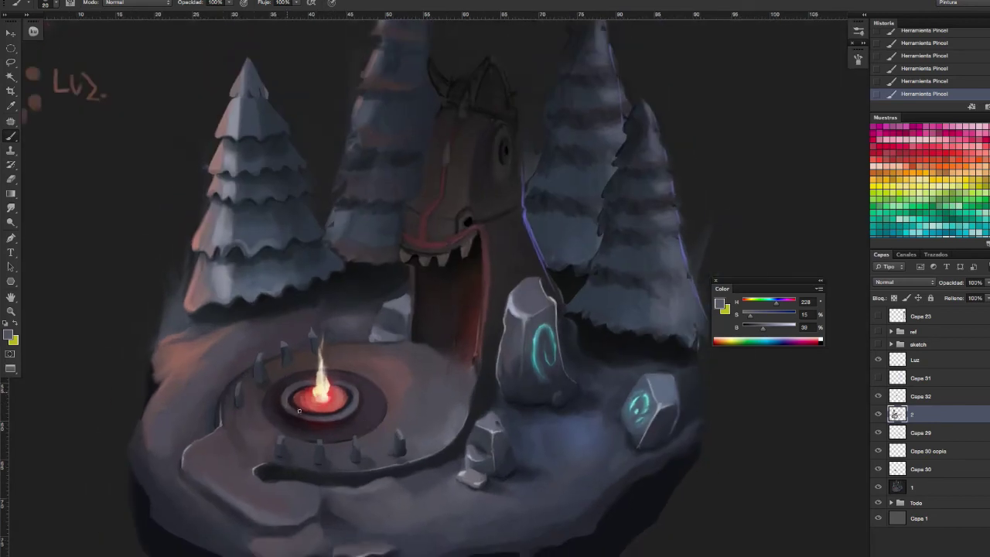
- Fill a lassoed lower part of the fire ring with a darker sampled tone
{"action": "left_click", "coordinate": [304, 411], "text": "alt"}
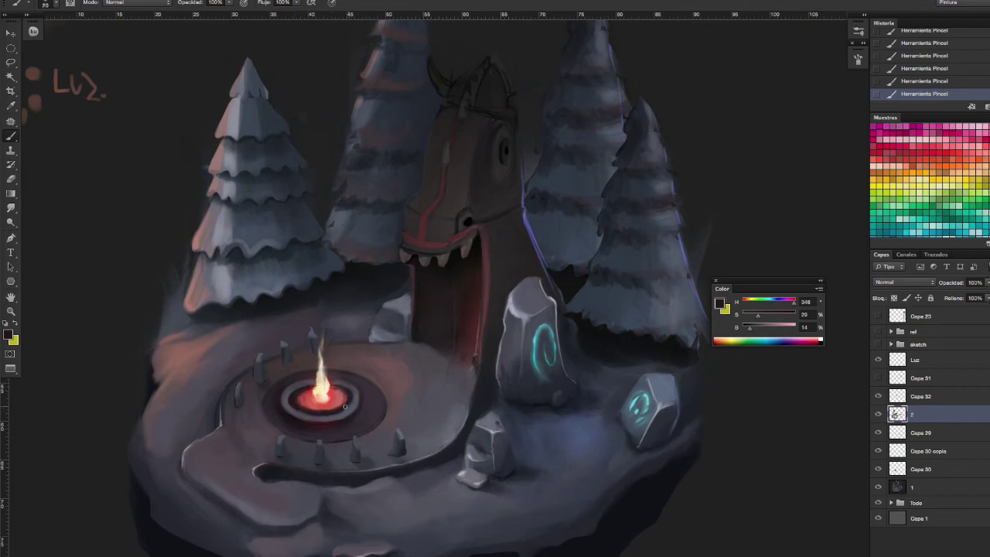
{"action": "left_click", "coordinate": [351, 379], "text": "alt"}
{"action": "left_click", "coordinate": [271, 400], "text": "alt"}
{"action": "key", "text": "l"}
{"action": "left_click_drag", "start_coordinate": [361, 394], "coordinate": [372, 410]}
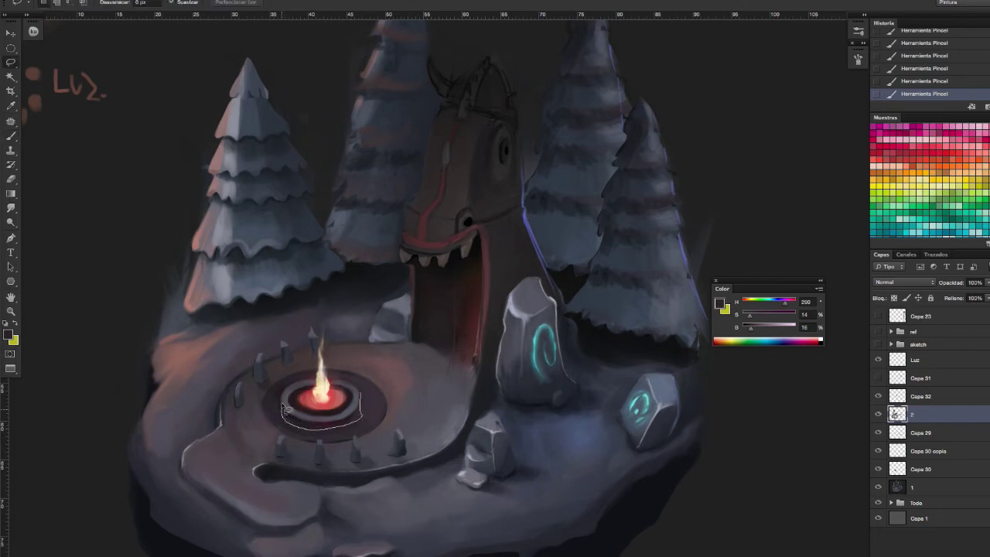
{"action": "key", "text": "g"}
{"action": "key", "text": "alt+BackSpace"}
{"action": "key", "text": "alt+BackSpace"}
{"action": "key", "text": "alt+BackSpace"}
{"action": "key", "text": "ctrl+d"}
- Brush extra strokes around the fire ring and sample a purple-grey
{"action": "scroll", "coordinate": [351, 341], "scroll_direction": "down", "scroll_amount": 5}
{"action": "scroll", "coordinate": [351, 341], "scroll_direction": "up", "scroll_amount": 6}
{"action": "key", "text": "b"}
{"action": "left_click_drag", "start_coordinate": [360, 403], "coordinate": [373, 413]}
{"action": "left_click_drag", "start_coordinate": [279, 402], "coordinate": [267, 408]}
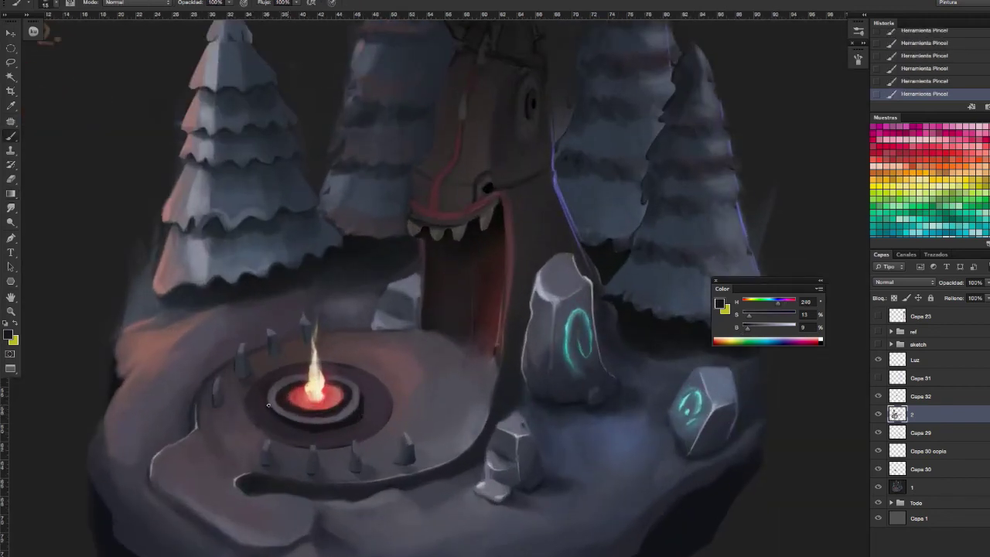
{"action": "left_click", "coordinate": [367, 397], "text": "alt"}
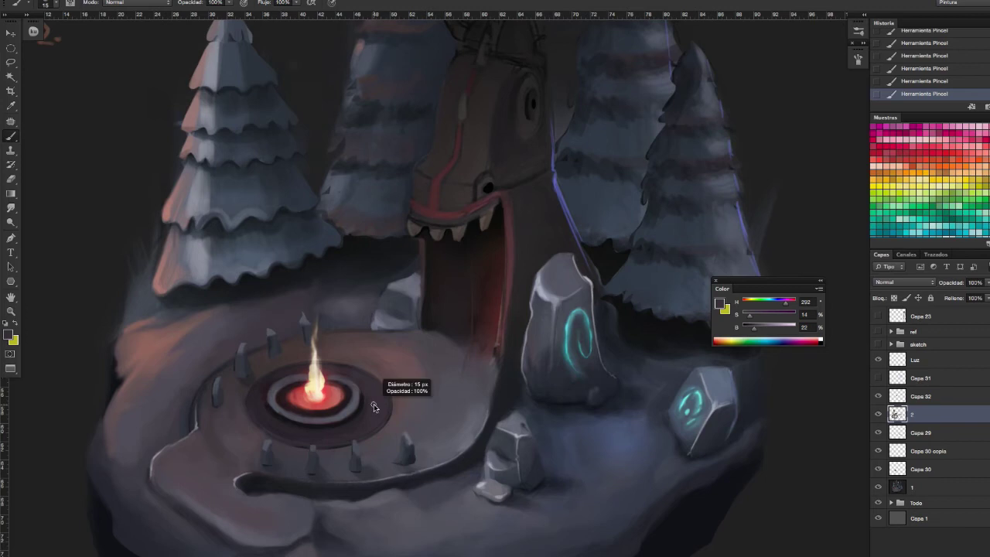
{"action": "scroll", "coordinate": [368, 402], "scroll_direction": "down", "scroll_amount": 3}
{"action": "scroll", "coordinate": [348, 417], "scroll_direction": "down", "scroll_amount": 3}
{"action": "scroll", "coordinate": [336, 426], "scroll_direction": "up", "scroll_amount": 3}
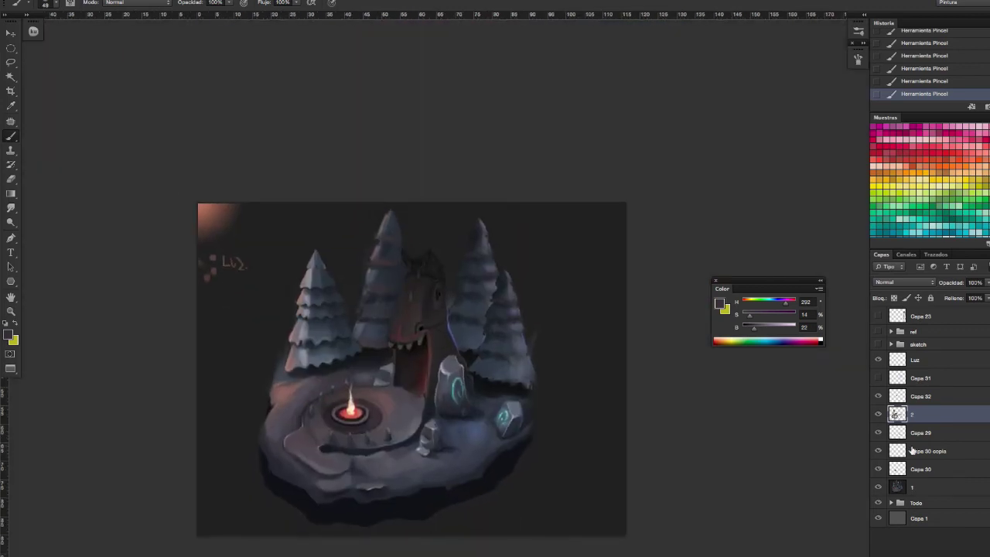
- Add a new layer above layer 1, sweep a black gradient, and compare visibility
{"action": "left_click", "coordinate": [910, 489]}
{"action": "key", "text": "ctrl+shift+alt+n"}
{"action": "key", "text": "g"}
{"action": "left_click", "coordinate": [359, 81], "text": "alt"}
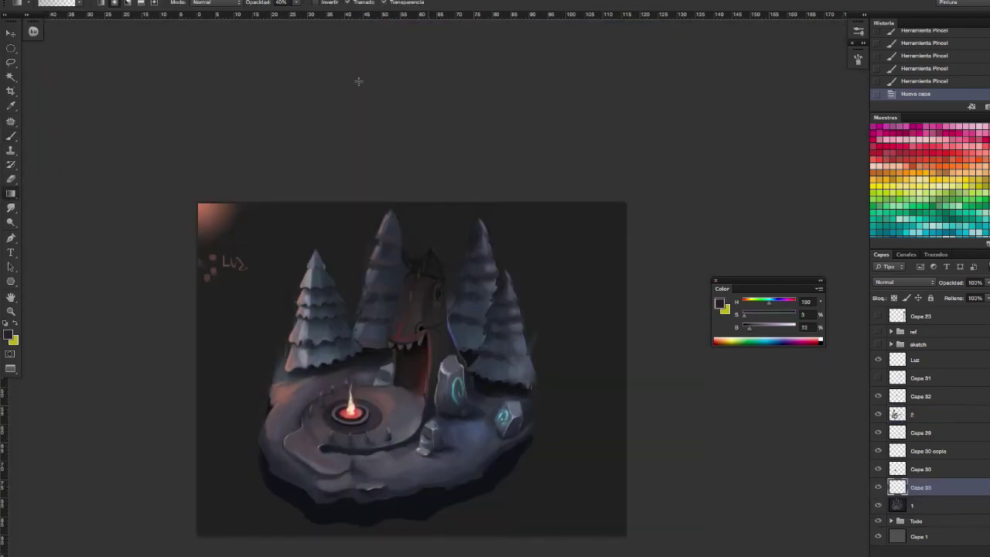
{"action": "left_click", "coordinate": [549, 348], "text": "alt"}
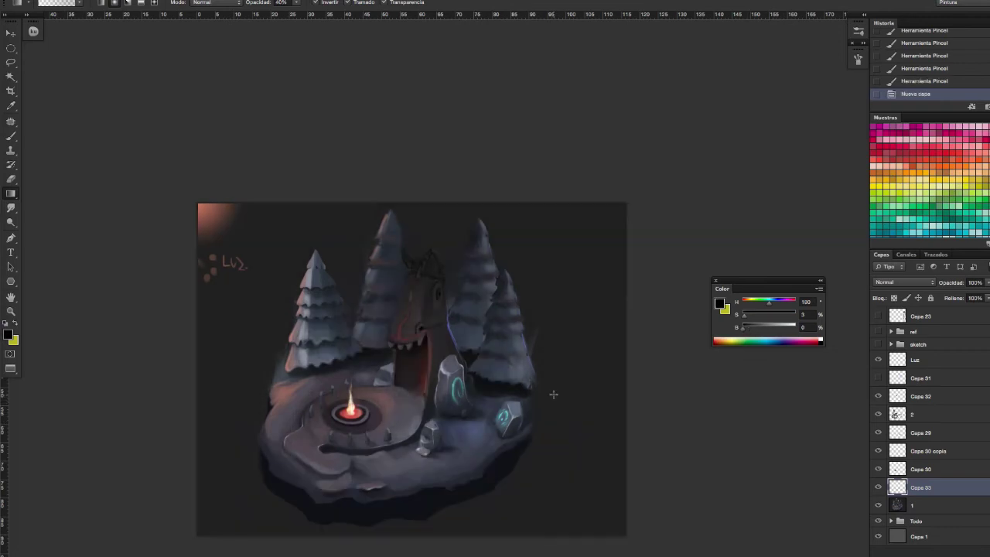
{"action": "scroll", "coordinate": [518, 292], "scroll_direction": "down", "scroll_amount": 2}
{"action": "left_click_drag", "start_coordinate": [463, 362], "coordinate": [469, 492]}
{"action": "scroll", "coordinate": [469, 491], "scroll_direction": "up", "scroll_amount": 3}
{"action": "scroll", "coordinate": [469, 491], "scroll_direction": "down", "scroll_amount": 2}
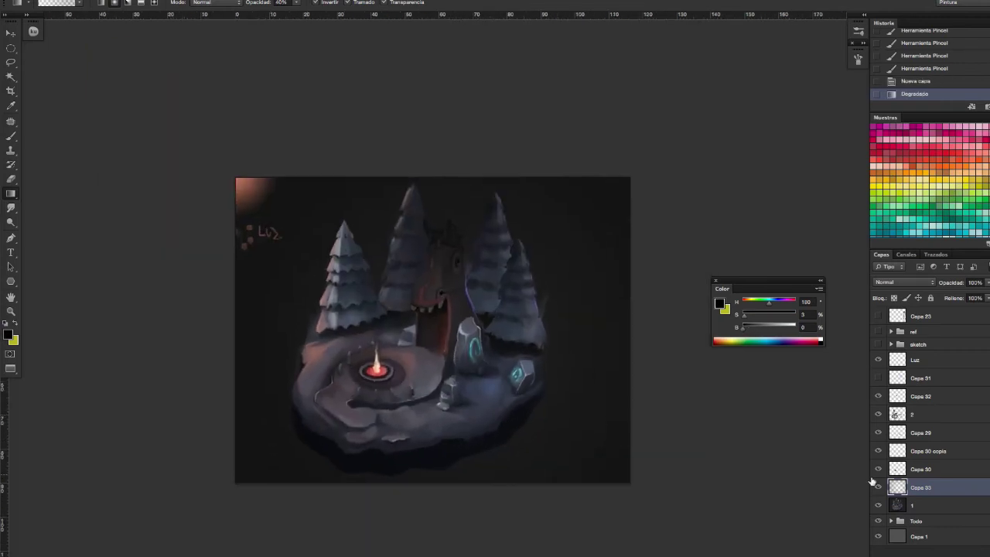
{"action": "left_click", "coordinate": [878, 487]}
{"action": "left_click", "coordinate": [912, 415]}
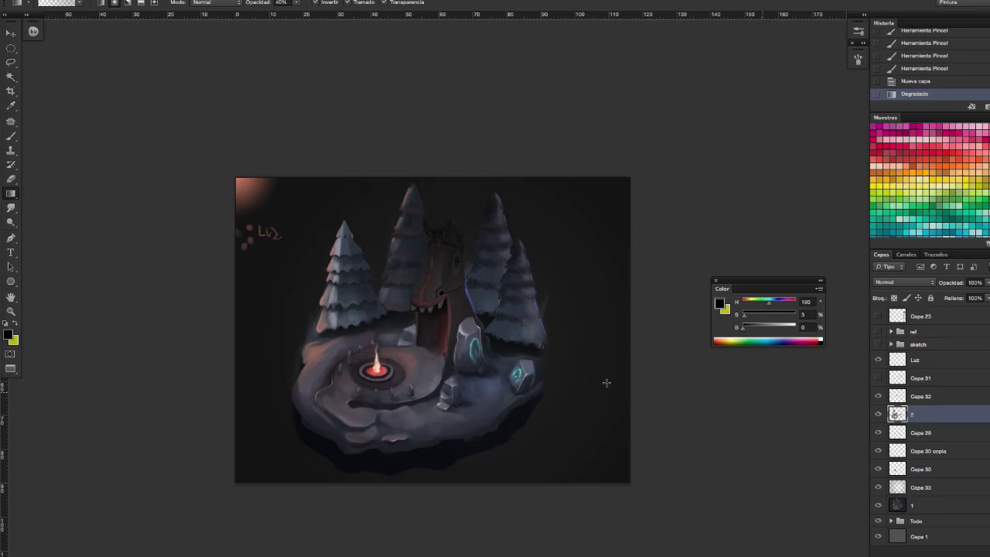
{"action": "scroll", "coordinate": [448, 352], "scroll_direction": "up", "scroll_amount": 2}
- Paint greyish-mauve strokes on the island
{"action": "key", "text": "b"}
{"action": "left_click", "coordinate": [430, 349], "text": "alt"}
{"action": "left_click_drag", "start_coordinate": [410, 334], "coordinate": [399, 325]}
{"action": "left_click", "coordinate": [384, 348], "text": "alt"}
- Merge the rock layer into layer 2 and sample dark blues from the painting
{"action": "scroll", "coordinate": [391, 351], "scroll_direction": "up", "scroll_amount": 2}
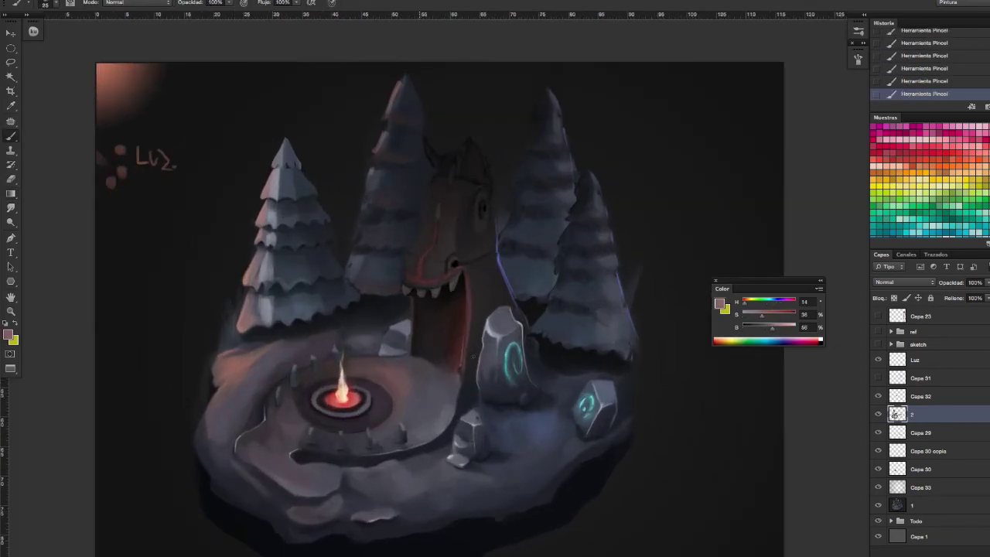
{"action": "key", "text": "ctrl+e"}
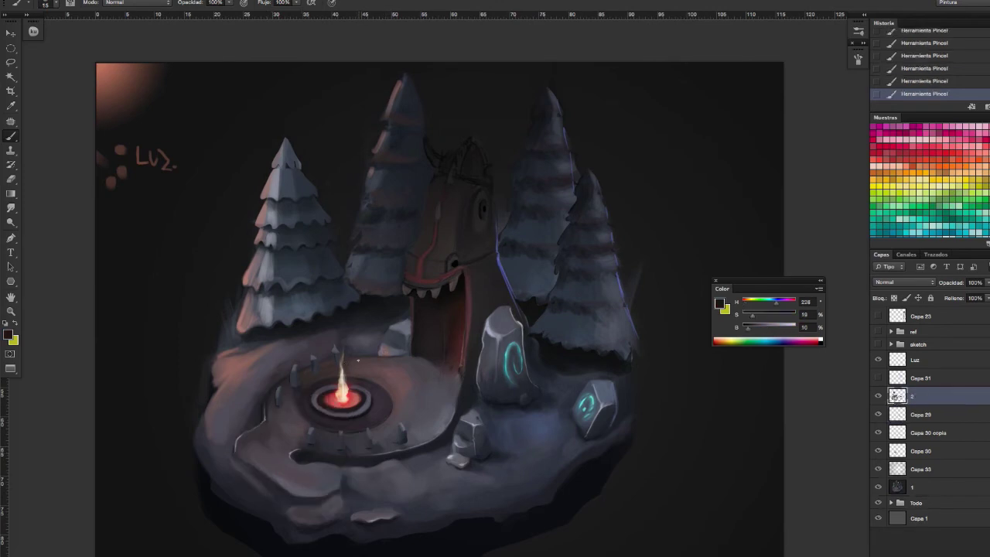
{"action": "left_click", "coordinate": [348, 360], "text": "alt"}
{"action": "left_click", "coordinate": [382, 404], "text": "alt"}
{"action": "left_click", "coordinate": [402, 443], "text": "alt"}
{"action": "left_click", "coordinate": [386, 460], "text": "alt"}
{"action": "scroll", "coordinate": [308, 400], "scroll_direction": "up", "scroll_amount": 1}
{"action": "left_click", "coordinate": [329, 413], "text": "alt"}
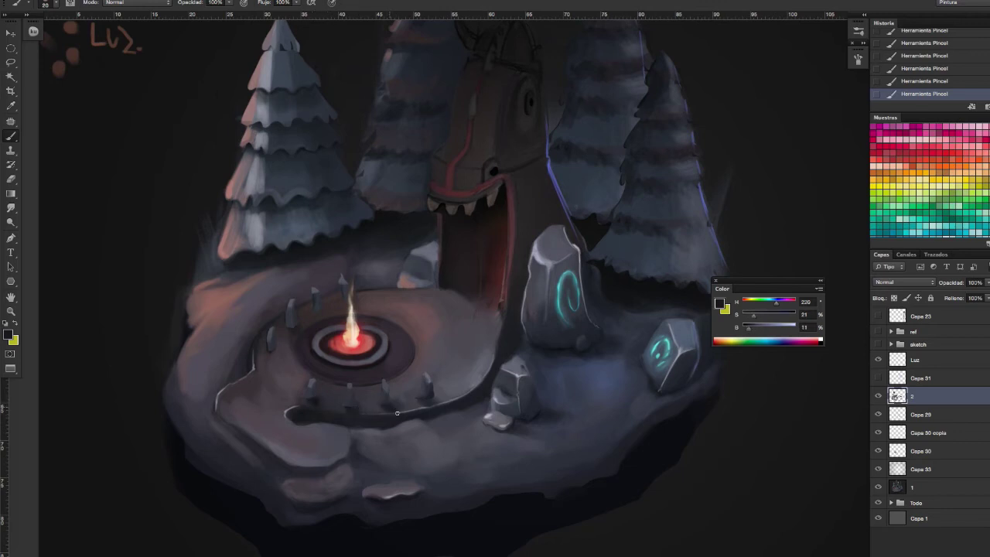
{"action": "left_click", "coordinate": [274, 336], "text": "alt"}
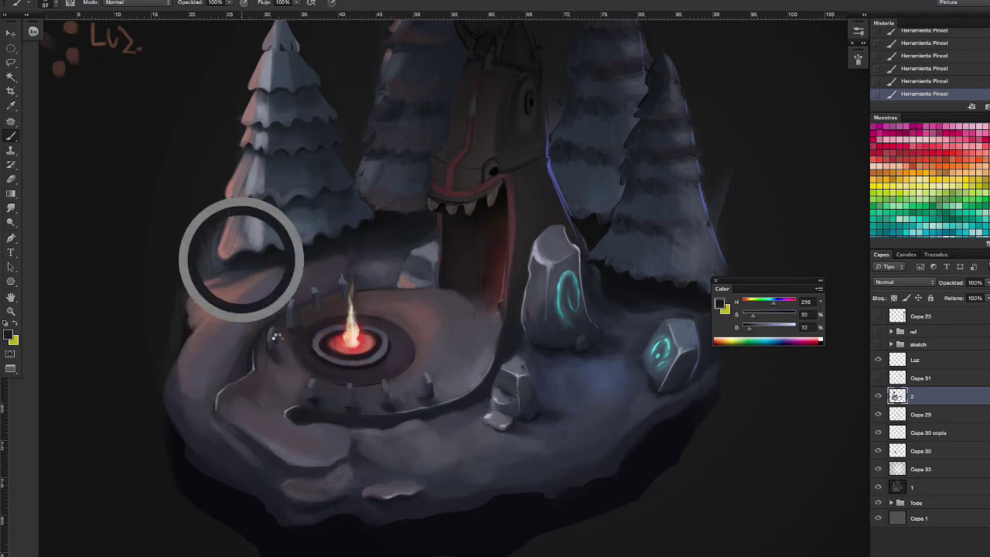
{"action": "left_click", "coordinate": [417, 397], "text": "alt"}
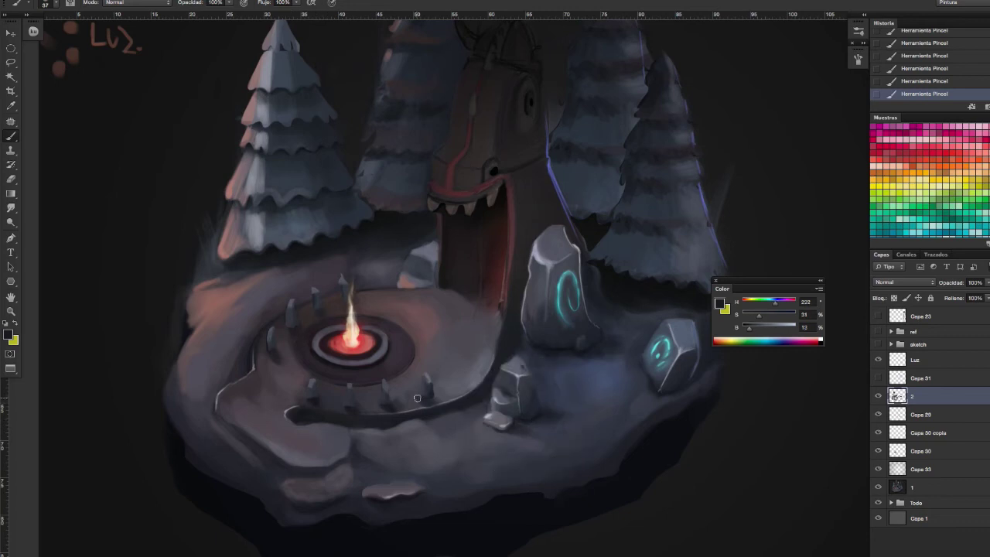
{"action": "scroll", "coordinate": [439, 405], "scroll_direction": "down", "scroll_amount": 1}
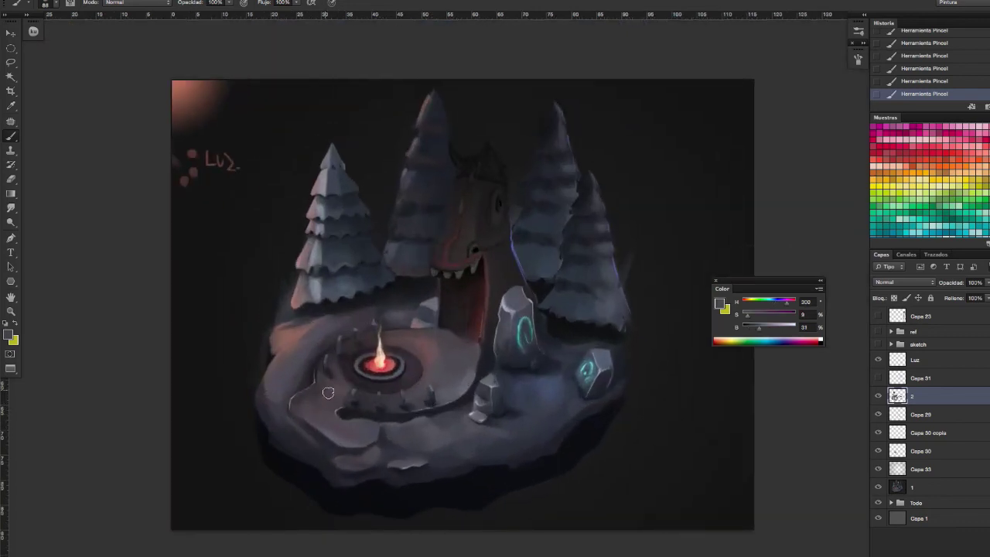
- Extend the very dark blue outline along the ground's lower edge
{"action": "left_click", "coordinate": [289, 330], "text": "alt"}
{"action": "left_click", "coordinate": [300, 413], "text": "alt"}
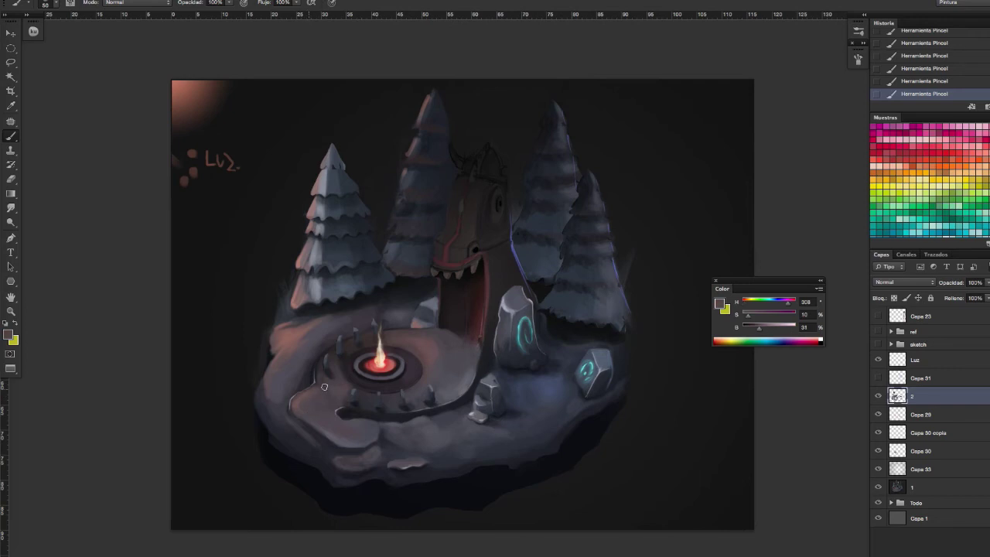
{"action": "scroll", "coordinate": [306, 408], "scroll_direction": "down", "scroll_amount": 1}
{"action": "scroll", "coordinate": [476, 413], "scroll_direction": "up", "scroll_amount": 2}
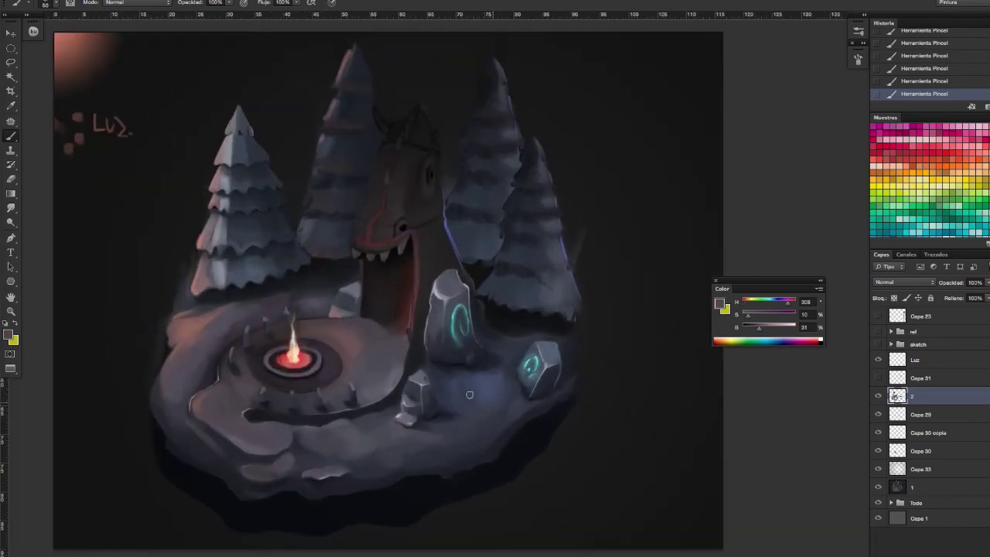
{"action": "left_click", "coordinate": [418, 308], "text": "alt"}
{"action": "left_click", "coordinate": [272, 413], "text": "alt"}
{"action": "scroll", "coordinate": [250, 365], "scroll_direction": "up", "scroll_amount": 1}
{"action": "mouse_move", "coordinate": [270, 427]}
{"action": "left_mouse_down"}
{"action": "mouse_move", "coordinate": [378, 425]}
{"action": "mouse_move", "coordinate": [418, 410]}
{"action": "left_mouse_up"}
- Hide the Capa 31 layer and sample blue-grey and near-black ground tones
{"action": "scroll", "coordinate": [532, 434], "scroll_direction": "down", "scroll_amount": 1}
{"action": "left_click", "coordinate": [537, 427], "text": "alt"}
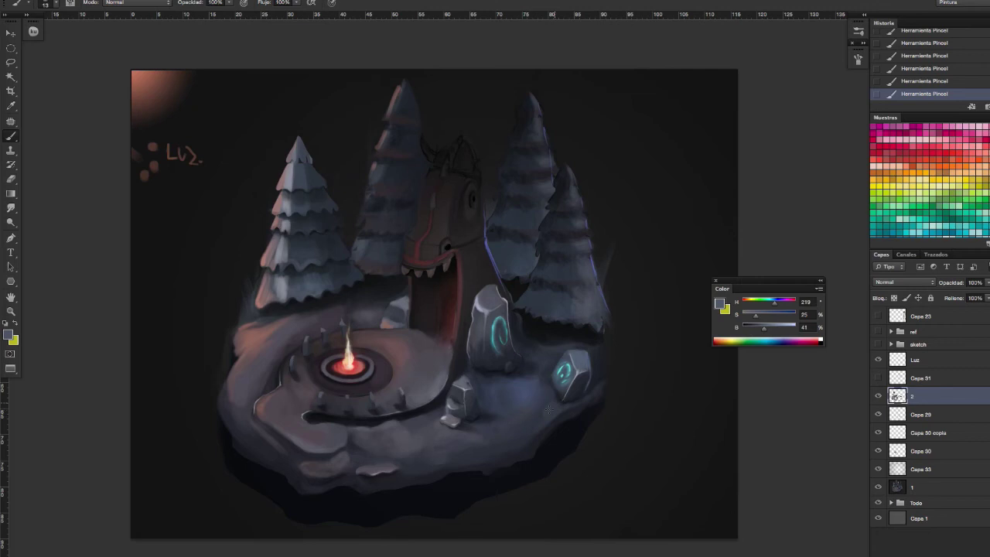
{"action": "left_click", "coordinate": [524, 443], "text": "alt"}
{"action": "left_click", "coordinate": [877, 378]}
{"action": "left_click", "coordinate": [319, 310], "text": "alt"}
{"action": "left_click", "coordinate": [363, 311], "text": "alt"}
{"action": "left_click", "coordinate": [402, 301], "text": "alt"}
{"action": "left_click", "coordinate": [396, 311], "text": "alt"}
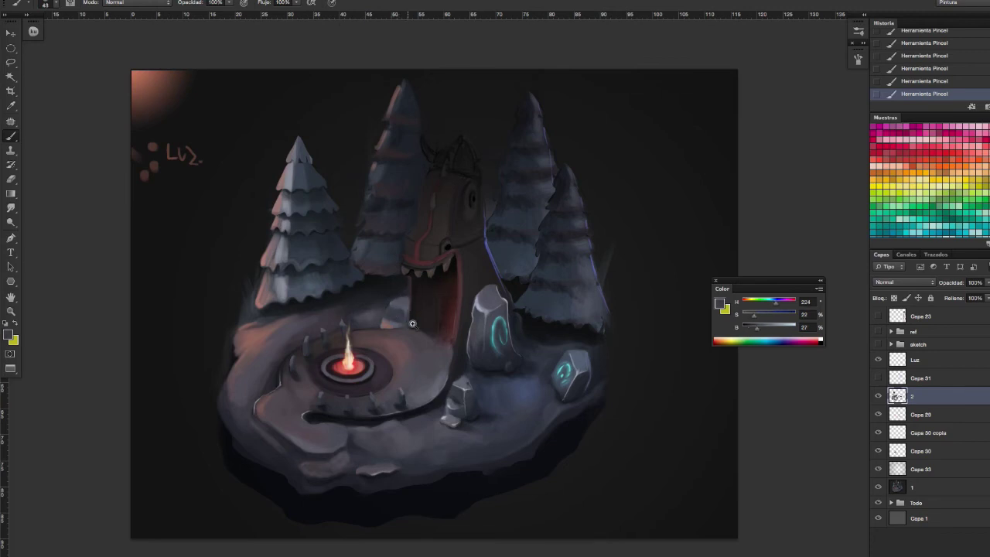
{"action": "scroll", "coordinate": [412, 324], "scroll_direction": "up", "scroll_amount": 2}
{"action": "left_click", "coordinate": [365, 307], "text": "alt"}
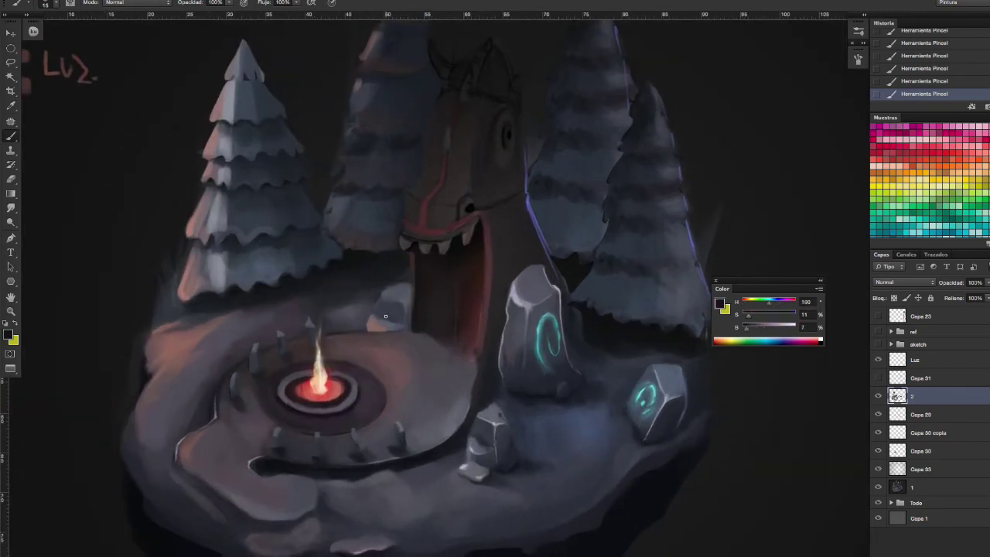
{"action": "left_click", "coordinate": [389, 322], "text": "alt"}
- Refine the left treetop tip with a lasso selection and small brush strokes
{"action": "scroll", "coordinate": [422, 373], "scroll_direction": "down", "scroll_amount": 1}
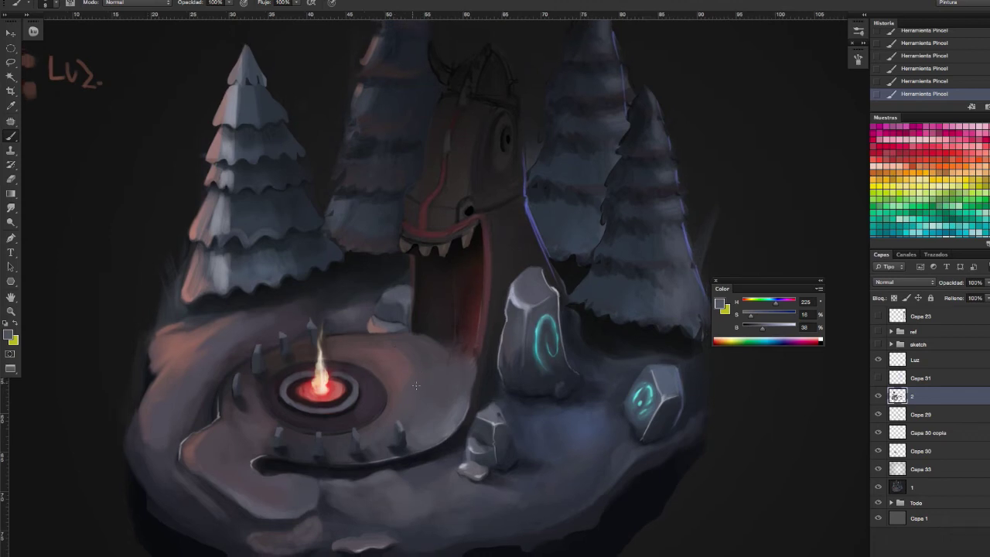
{"action": "scroll", "coordinate": [421, 373], "scroll_direction": "down", "scroll_amount": 3}
{"action": "scroll", "coordinate": [335, 210], "scroll_direction": "up", "scroll_amount": 2}
{"action": "key", "text": "l"}
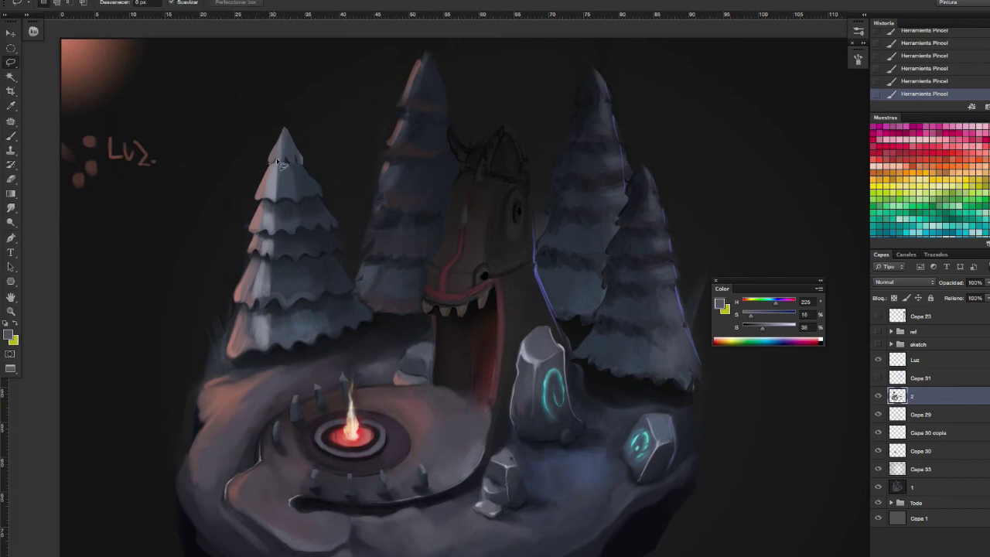
{"action": "mouse_move", "coordinate": [304, 165]}
{"action": "left_mouse_down"}
{"action": "mouse_move", "coordinate": [271, 162]}
{"action": "mouse_move", "coordinate": [302, 175]}
{"action": "mouse_move", "coordinate": [274, 178]}
{"action": "mouse_move", "coordinate": [273, 190]}
{"action": "left_mouse_up"}
{"action": "key", "text": "g"}
{"action": "key", "text": "ctrl+z"}
{"action": "key", "text": "ctrl+d"}
{"action": "key", "text": "b"}
{"action": "mouse_move", "coordinate": [272, 174]}
{"action": "left_mouse_down"}
{"action": "mouse_move", "coordinate": [272, 193]}
{"action": "mouse_move", "coordinate": [287, 187]}
{"action": "left_mouse_up"}
- Sample dark and blue-grey tones from the island and adjust the brush size
{"action": "left_click", "coordinate": [272, 148], "text": "alt"}
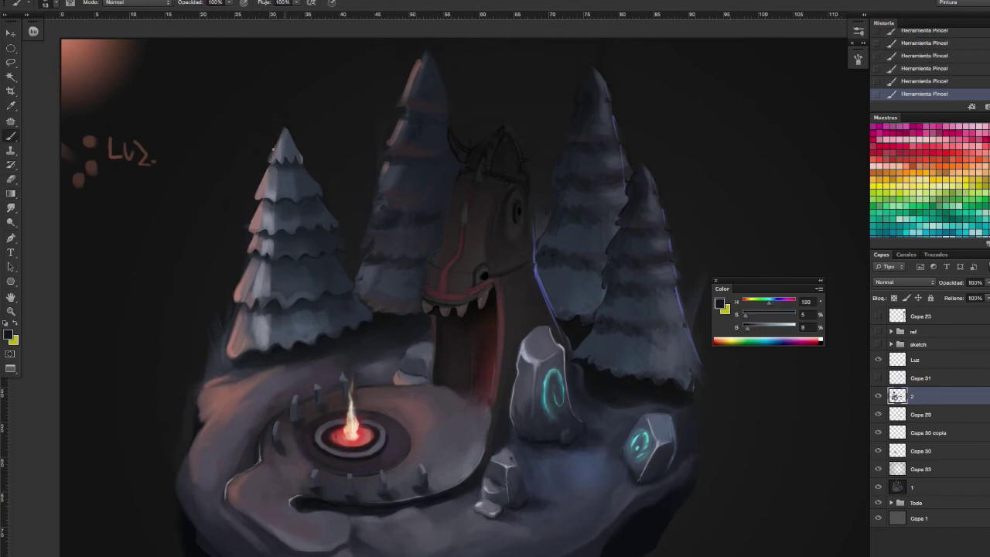
{"action": "left_click", "coordinate": [263, 265], "text": "alt"}
{"action": "left_click", "coordinate": [335, 141], "text": "alt"}
{"action": "key", "text": "ctrl+minus"}
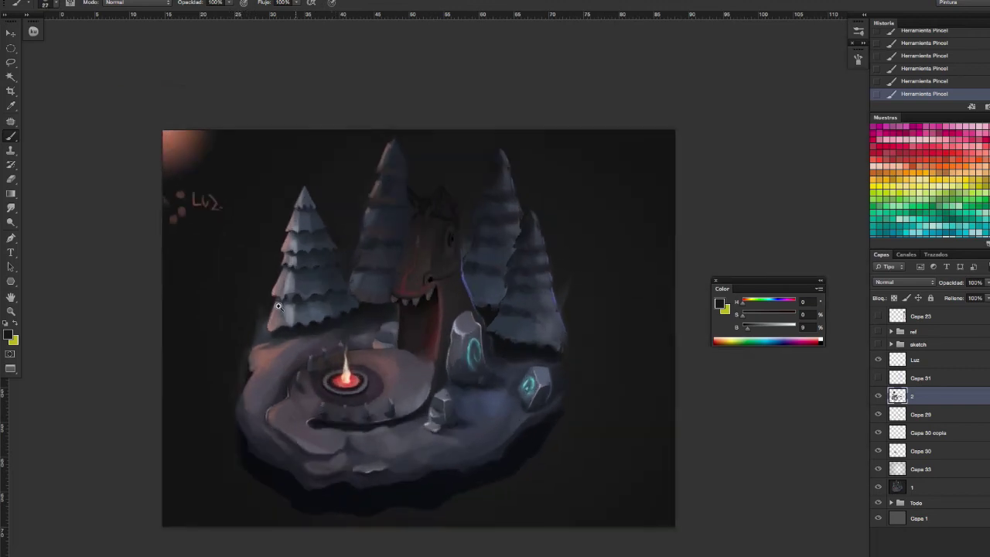
{"action": "left_click", "coordinate": [403, 334], "text": "alt"}
{"action": "left_click", "coordinate": [498, 340], "text": "alt"}
{"action": "key", "text": "F5"}
- Paint a near-black stroke along the island's lower-left rim using sampled greys
{"action": "key", "text": "F5"}
{"action": "key", "text": "ctrl+plus"}
{"action": "left_click", "coordinate": [385, 361], "text": "alt"}
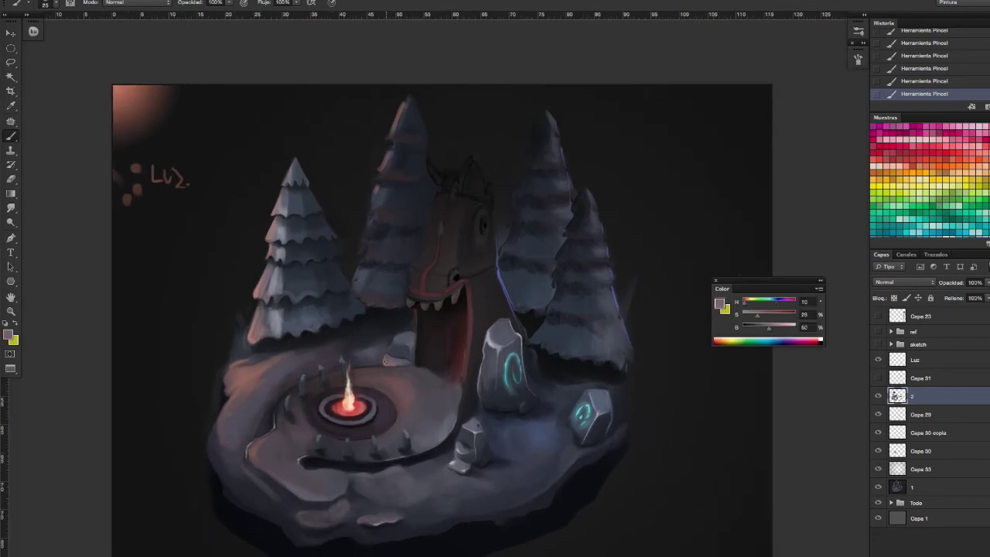
{"action": "left_click", "coordinate": [491, 343], "text": "alt"}
{"action": "left_click", "coordinate": [292, 490], "text": "alt"}
{"action": "left_click", "coordinate": [295, 467], "text": "alt"}
{"action": "key", "text": "F5"}
{"action": "key", "text": "F5"}
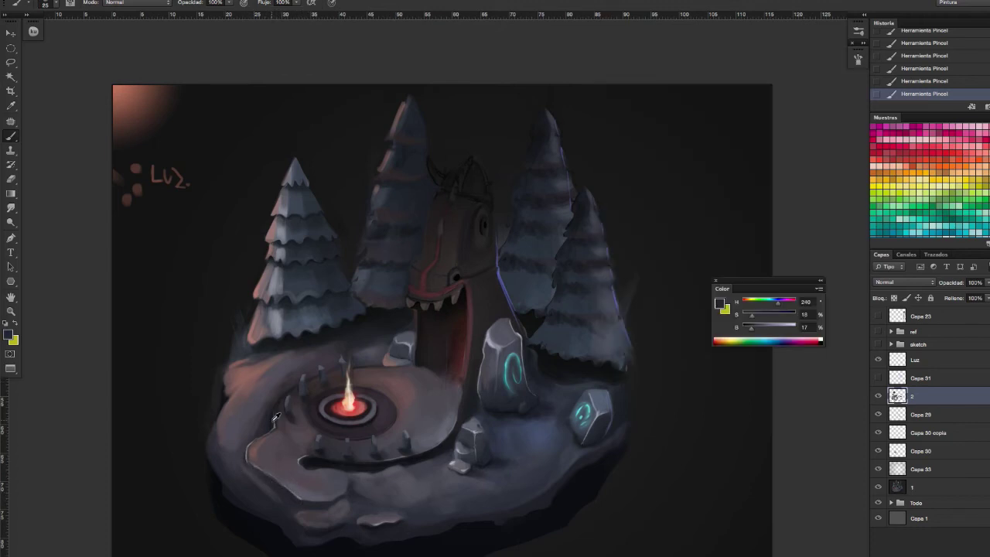
{"action": "left_click", "coordinate": [301, 464], "text": "alt"}
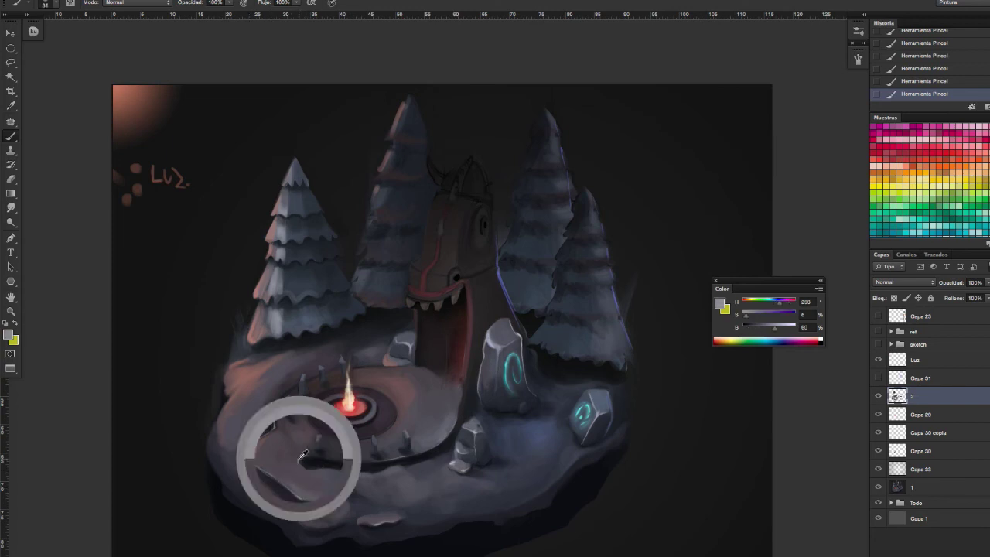
{"action": "left_click", "coordinate": [302, 468], "text": "alt"}
{"action": "left_click_drag", "start_coordinate": [303, 470], "coordinate": [297, 459]}
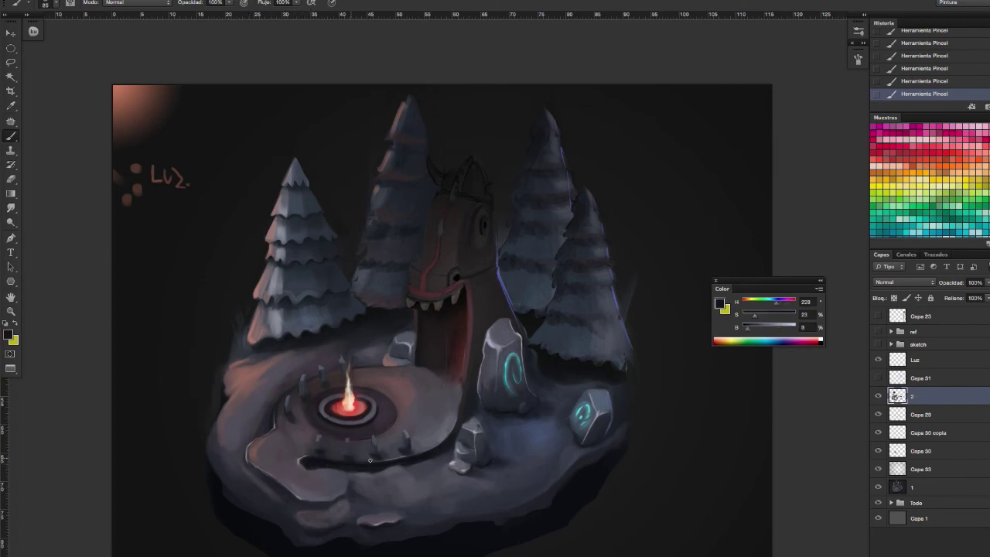
- Pick dark purple shadow and grey-blue rim tones and enlarge the brush
{"action": "left_click", "coordinate": [341, 509], "text": "alt"}
{"action": "left_click", "coordinate": [300, 370], "text": "alt"}
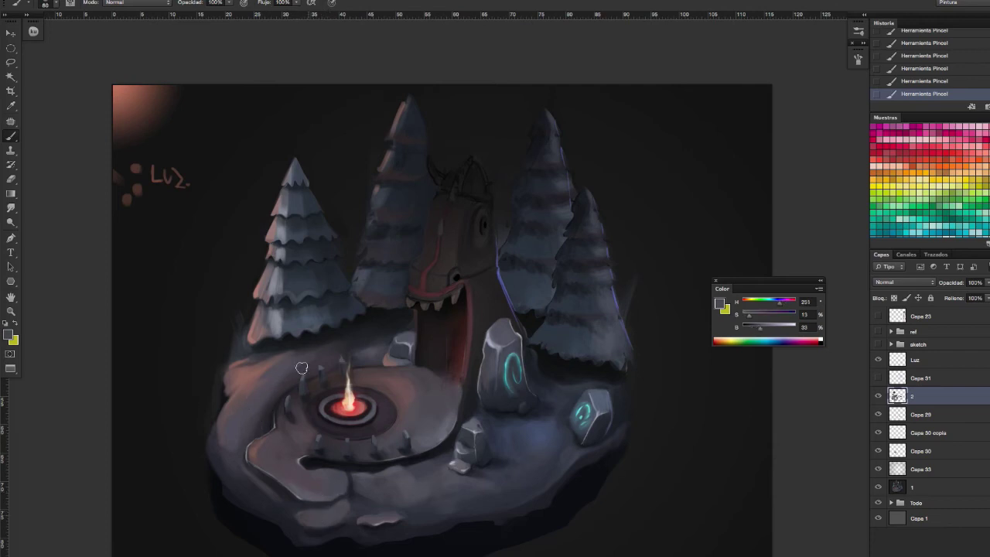
{"action": "scroll", "coordinate": [264, 430], "scroll_direction": "down", "scroll_amount": 3}
{"action": "scroll", "coordinate": [226, 439], "scroll_direction": "up", "scroll_amount": 2}
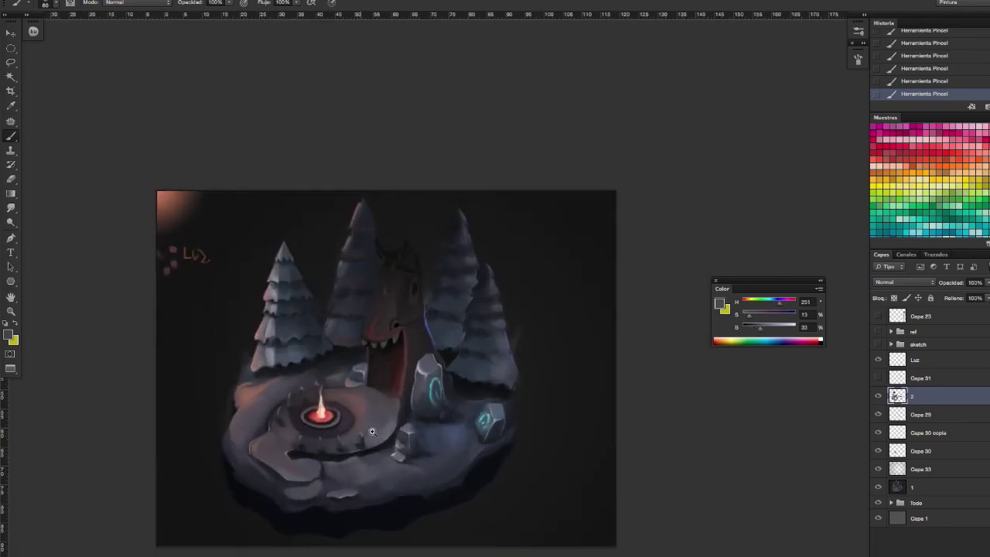
{"action": "scroll", "coordinate": [232, 433], "scroll_direction": "up", "scroll_amount": 2}
{"action": "left_click", "coordinate": [242, 422], "text": "alt"}
{"action": "left_click", "coordinate": [229, 427], "text": "alt"}
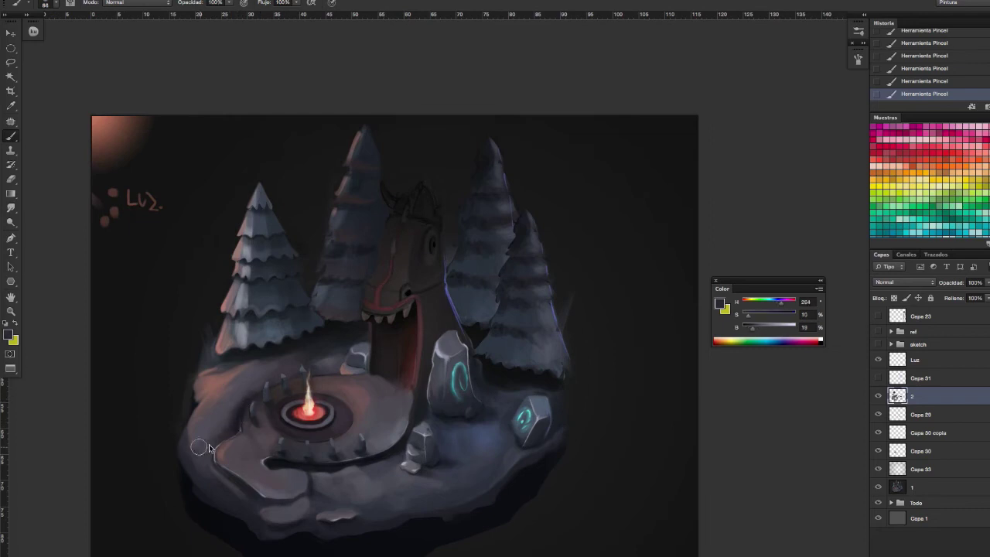
{"action": "left_click", "coordinate": [186, 462], "text": "alt"}
{"action": "left_click", "coordinate": [213, 472], "text": "alt"}
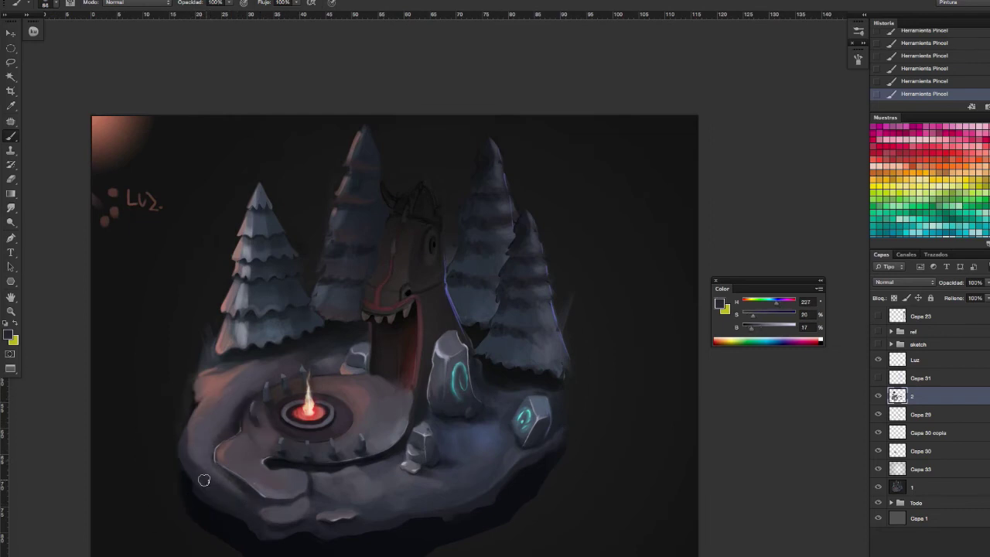
- Erase stray paint at the island's lower-left and right edges via lasso selections
{"action": "key", "text": "l"}
{"action": "left_click_drag", "start_coordinate": [198, 382], "coordinate": [195, 376]}
{"action": "key", "text": "Delete"}
{"action": "key", "text": "ctrl+d"}
{"action": "scroll", "coordinate": [225, 474], "scroll_direction": "down", "scroll_amount": 2}
{"action": "left_click_drag", "start_coordinate": [502, 414], "coordinate": [496, 489]}
{"action": "key", "text": "Delete"}
{"action": "key", "text": "ctrl+d"}
{"action": "scroll", "coordinate": [569, 421], "scroll_direction": "up", "scroll_amount": 2}
- Brush light blue-grey strokes and dabs on the ground beside the fire ring
{"action": "key", "text": "b"}
{"action": "scroll", "coordinate": [387, 406], "scroll_direction": "up", "scroll_amount": 1}
{"action": "left_click", "coordinate": [302, 504], "text": "alt"}
{"action": "left_click", "coordinate": [378, 407], "text": "alt"}
{"action": "mouse_move", "coordinate": [356, 386]}
{"action": "left_mouse_down"}
{"action": "mouse_move", "coordinate": [379, 407]}
{"action": "mouse_move", "coordinate": [371, 415]}
{"action": "left_mouse_up"}
{"action": "left_click", "coordinate": [371, 413], "text": "alt"}
{"action": "left_click", "coordinate": [246, 408], "text": "alt"}
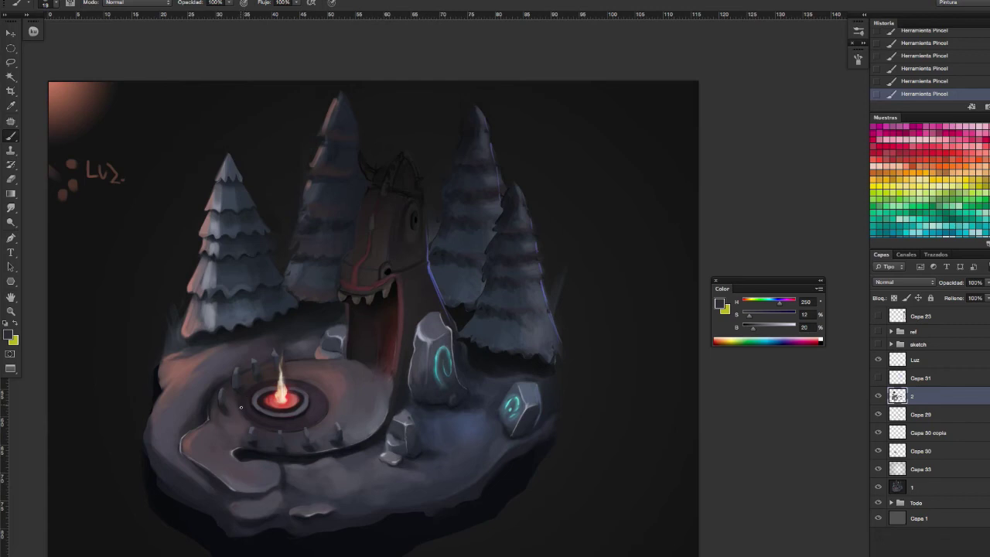
- Draw a crescent-shaped Pen path around the campfire's stone ring
{"action": "scroll", "coordinate": [314, 408], "scroll_direction": "up", "scroll_amount": 2}
{"action": "left_click", "coordinate": [283, 384], "text": "alt"}
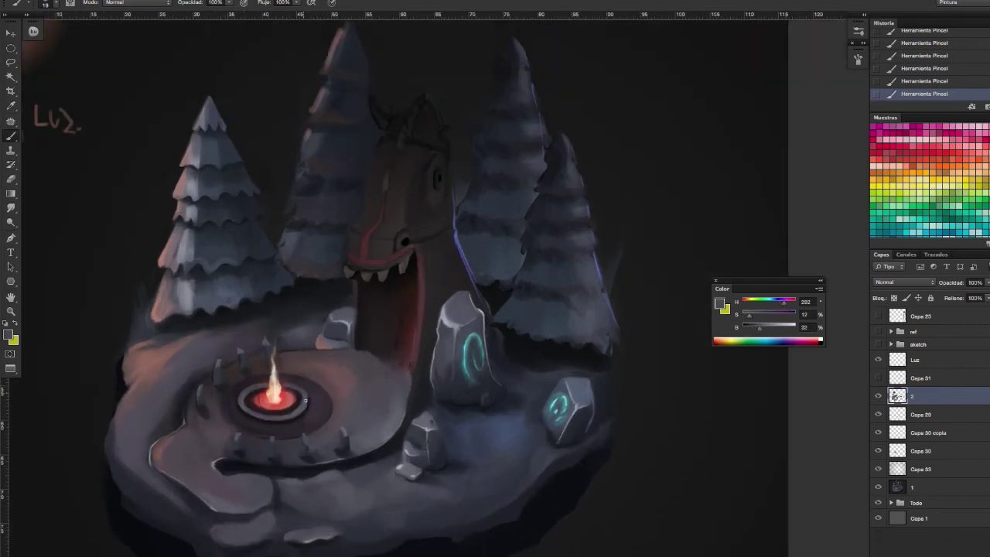
{"action": "scroll", "coordinate": [333, 387], "scroll_direction": "up", "scroll_amount": 1}
{"action": "key", "text": "p"}
{"action": "left_click", "coordinate": [313, 433]}
{"action": "key", "text": "ctrl+z"}
{"action": "left_click", "coordinate": [212, 398]}
{"action": "mouse_move", "coordinate": [259, 427]}
{"action": "left_mouse_down"}
{"action": "mouse_move", "coordinate": [287, 427]}
{"action": "mouse_move", "coordinate": [302, 372]}
{"action": "left_mouse_up"}
{"action": "left_click", "coordinate": [303, 410]}
{"action": "left_click_drag", "start_coordinate": [259, 418], "coordinate": [229, 418]}
{"action": "left_click", "coordinate": [212, 399]}
- Load the crescent as a selection, fill it with a gradient, then deselect
{"action": "key", "text": "g"}
{"action": "key", "text": "ctrl+Return"}
{"action": "mouse_move", "coordinate": [259, 421]}
{"action": "left_mouse_down"}
{"action": "mouse_move", "coordinate": [256, 388]}
{"action": "mouse_move", "coordinate": [263, 417]}
{"action": "mouse_move", "coordinate": [288, 411]}
{"action": "left_mouse_up"}
{"action": "key", "text": "ctrl+d"}
{"action": "scroll", "coordinate": [215, 396], "scroll_direction": "up", "scroll_amount": 1}
{"action": "key", "text": "b"}
{"action": "left_click", "coordinate": [215, 396], "text": "alt"}
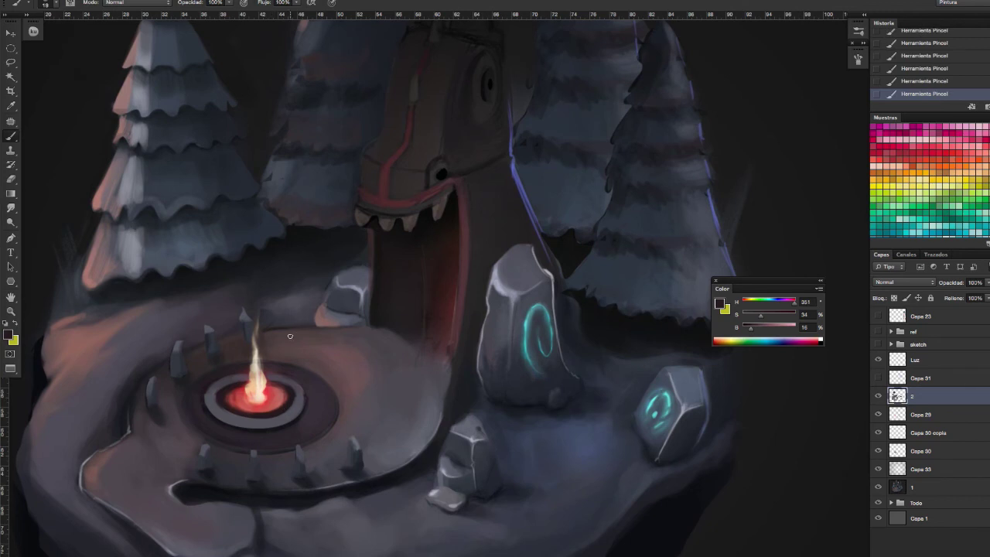
- Sample reddish glow, purple and grey ring colours and set brush opacity to 90%
{"action": "scroll", "coordinate": [274, 334], "scroll_direction": "down", "scroll_amount": 3}
{"action": "scroll", "coordinate": [183, 428], "scroll_direction": "down", "scroll_amount": 3}
{"action": "scroll", "coordinate": [183, 429], "scroll_direction": "up", "scroll_amount": 5}
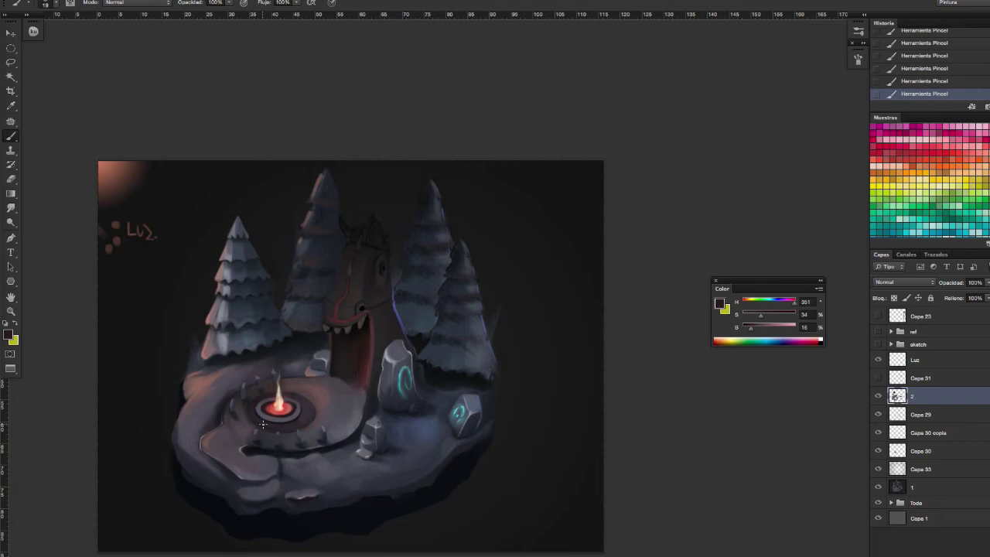
{"action": "scroll", "coordinate": [263, 424], "scroll_direction": "up", "scroll_amount": 1}
{"action": "scroll", "coordinate": [263, 424], "scroll_direction": "up", "scroll_amount": 1}
{"action": "scroll", "coordinate": [275, 394], "scroll_direction": "up", "scroll_amount": 2}
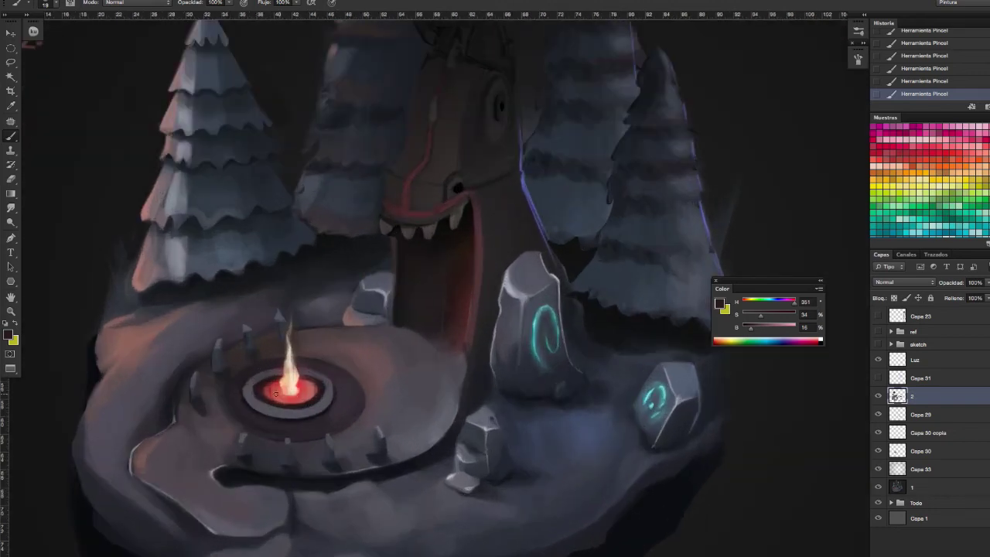
{"action": "left_click", "coordinate": [311, 382], "text": "alt"}
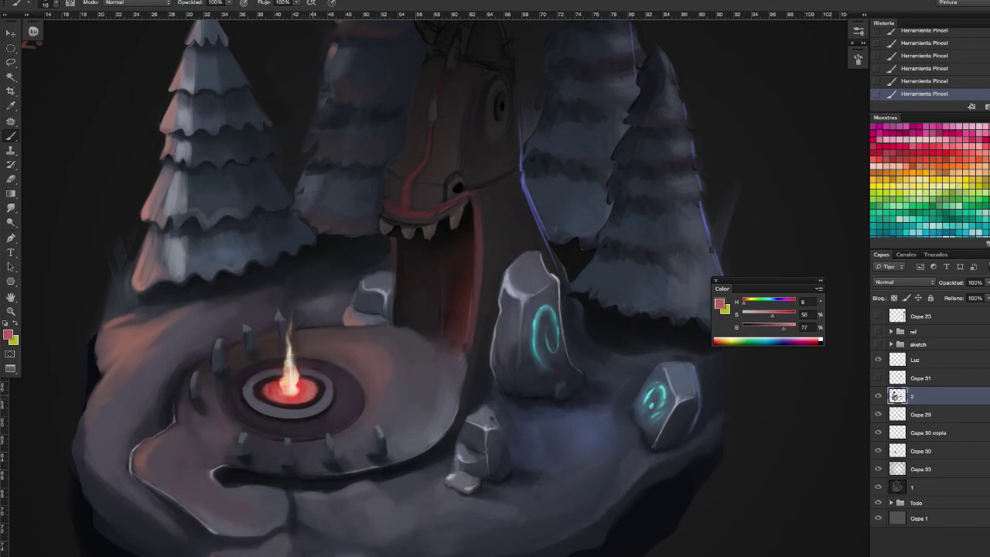
{"action": "left_click", "coordinate": [325, 384], "text": "alt"}
{"action": "left_click", "coordinate": [334, 386], "text": "alt"}
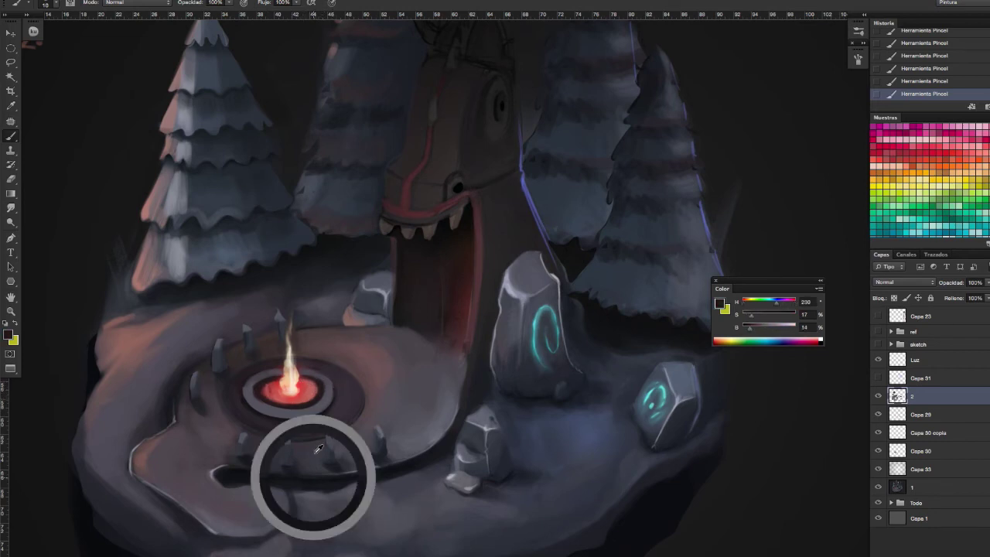
{"action": "left_click", "coordinate": [245, 395], "text": "alt"}
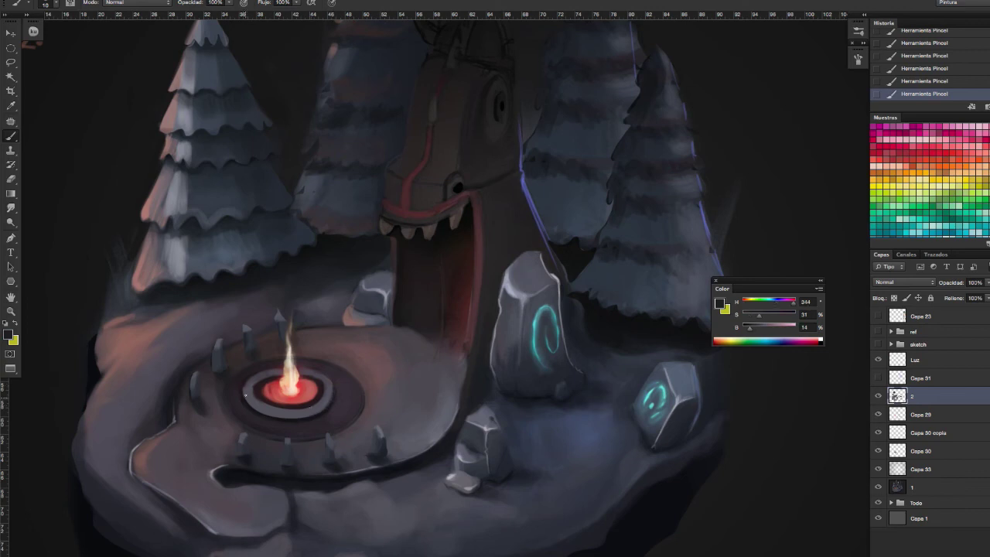
{"action": "left_click", "coordinate": [226, 469], "text": "alt"}
{"action": "left_click", "coordinate": [241, 393], "text": "alt"}
{"action": "left_click", "coordinate": [250, 399], "text": "alt"}
{"action": "key", "text": "9"}
- Sample dark pit shadows and a muted red near the cave, adjusting brush size
{"action": "left_click", "coordinate": [328, 411], "text": "alt"}
{"action": "left_click", "coordinate": [279, 412], "text": "alt"}
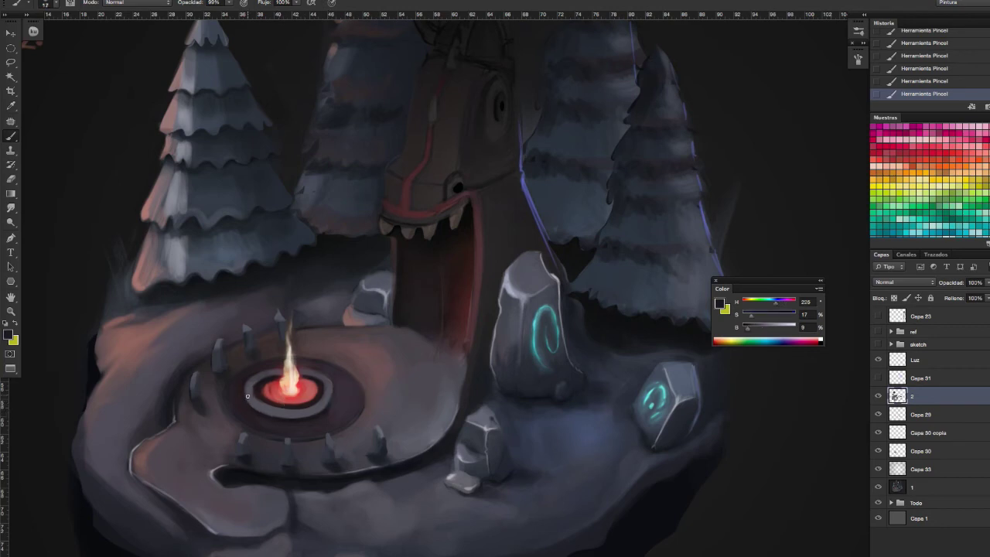
{"action": "left_click", "coordinate": [338, 394], "text": "alt"}
{"action": "left_click", "coordinate": [256, 368], "text": "alt"}
{"action": "left_click_drag", "start_coordinate": [265, 350], "coordinate": [253, 355]}
{"action": "key", "text": "F5"}
{"action": "key", "text": "F5"}
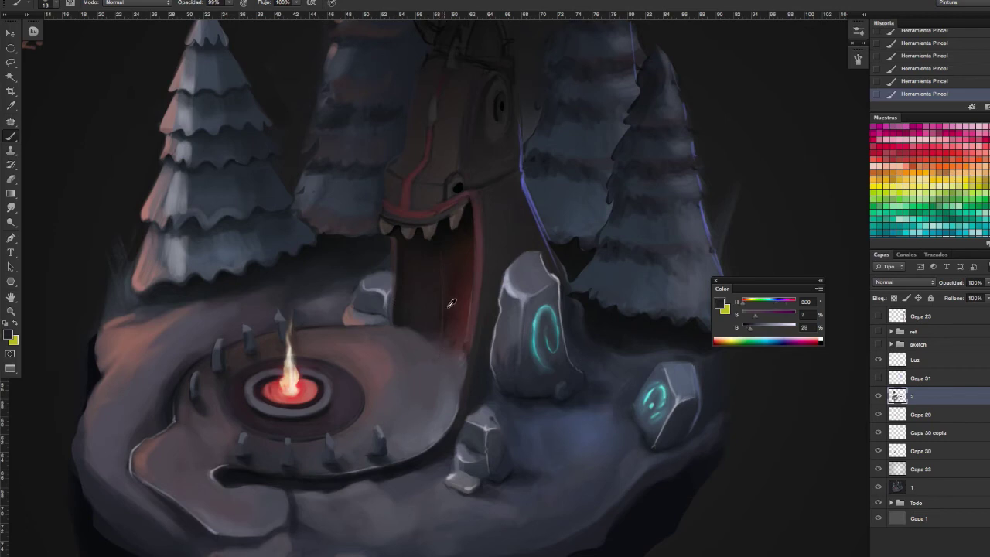
{"action": "left_click", "coordinate": [424, 241], "text": "alt"}
{"action": "left_click", "coordinate": [455, 346], "text": "alt"}
{"action": "left_click", "coordinate": [396, 225], "text": "alt"}
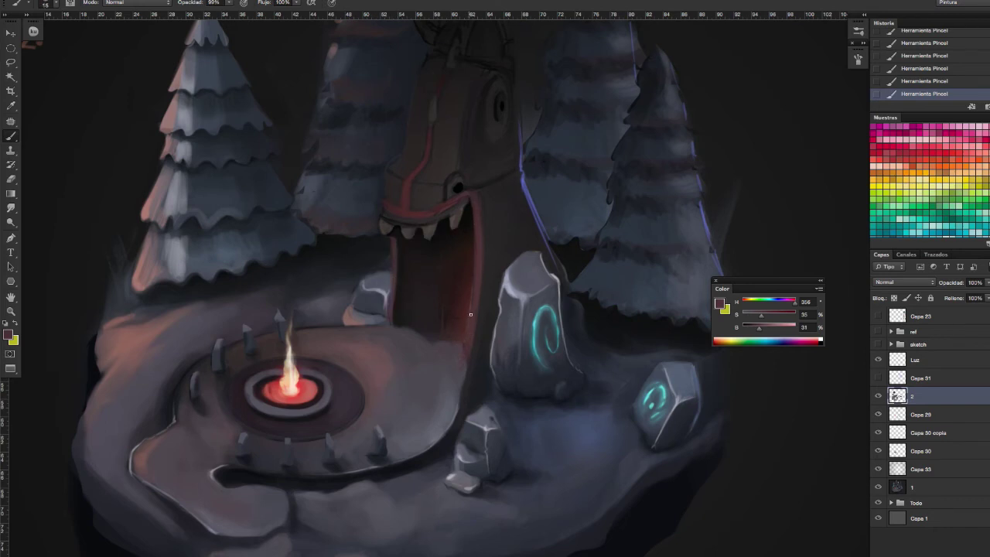
{"action": "scroll", "coordinate": [410, 375], "scroll_direction": "down", "scroll_amount": 5}
{"action": "scroll", "coordinate": [457, 358], "scroll_direction": "up", "scroll_amount": 6}
- Reshade the fire ring with a gradient through a Pen selection, comparing by toggling layer 2
{"action": "key", "text": "p"}
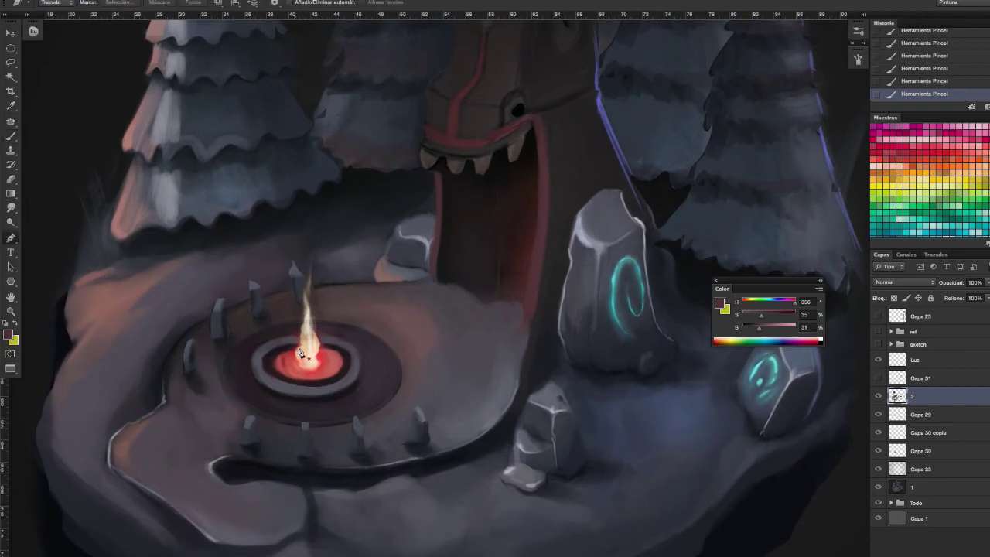
{"action": "mouse_move", "coordinate": [266, 362]}
{"action": "left_mouse_down"}
{"action": "mouse_move", "coordinate": [269, 387]}
{"action": "mouse_move", "coordinate": [333, 384]}
{"action": "mouse_move", "coordinate": [349, 354]}
{"action": "mouse_move", "coordinate": [358, 394]}
{"action": "left_mouse_up"}
{"action": "left_click", "coordinate": [322, 338]}
{"action": "left_click", "coordinate": [350, 358]}
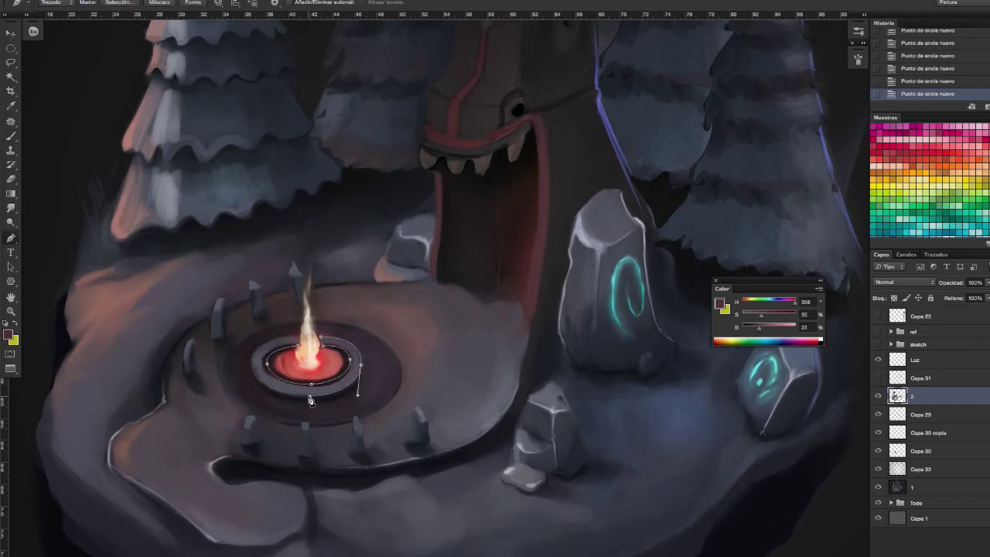
{"action": "mouse_move", "coordinate": [253, 361]}
{"action": "left_mouse_down"}
{"action": "mouse_move", "coordinate": [255, 333]}
{"action": "mouse_move", "coordinate": [340, 338]}
{"action": "mouse_move", "coordinate": [309, 386]}
{"action": "left_mouse_up"}
{"action": "key", "text": "ctrl+Return"}
{"action": "key", "text": "g"}
{"action": "mouse_move", "coordinate": [332, 348]}
{"action": "left_mouse_down"}
{"action": "mouse_move", "coordinate": [294, 386]}
{"action": "mouse_move", "coordinate": [322, 435]}
{"action": "left_mouse_up"}
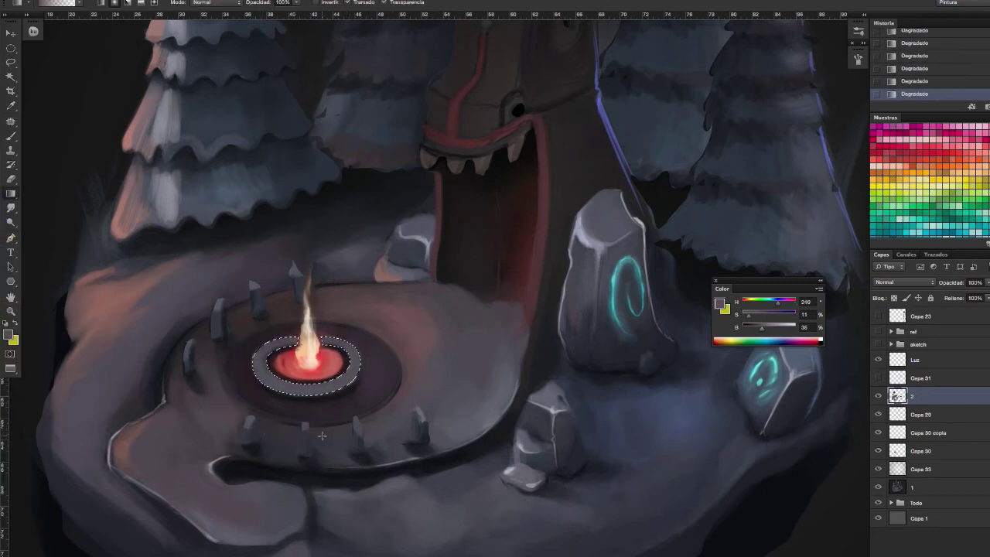
{"action": "key", "text": "ctrl+d"}
{"action": "key", "text": "ctrl+minus"}
{"action": "left_click", "coordinate": [878, 395]}
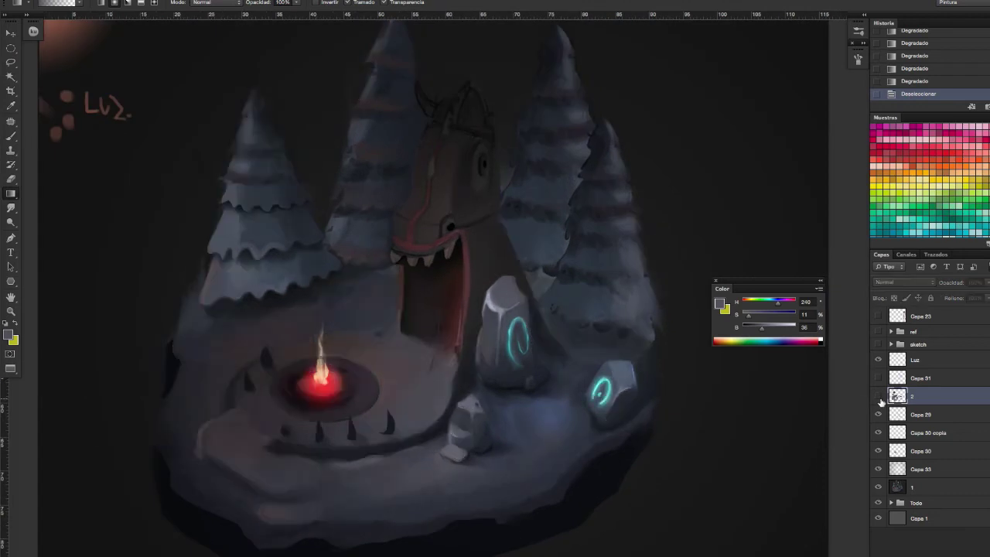
{"action": "key", "text": "ctrl+plus"}
- Draw a new closed Pen path around the pit beneath the fire ring
{"action": "key", "text": "p"}
{"action": "left_click", "coordinate": [313, 366]}
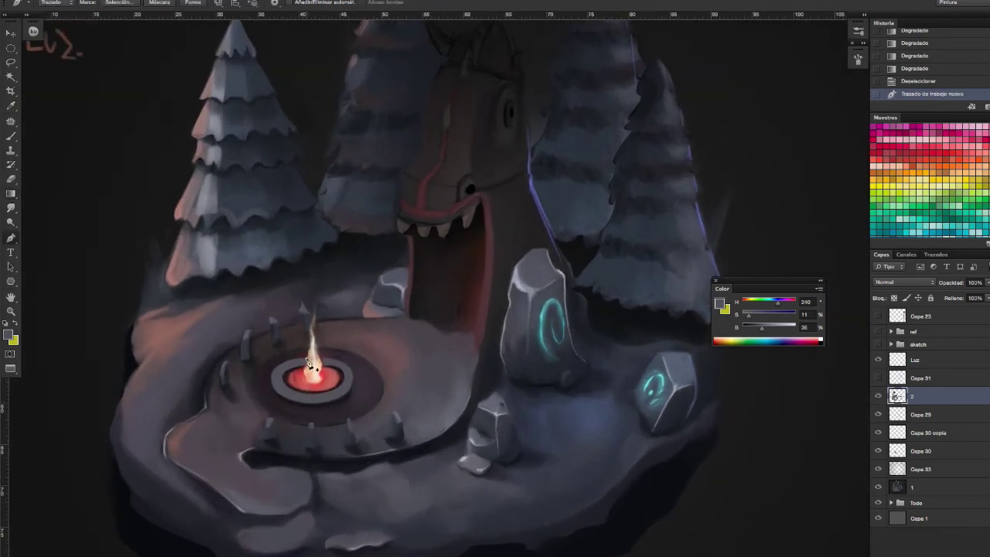
{"action": "scroll", "coordinate": [267, 380], "scroll_direction": "up", "scroll_amount": 1}
{"action": "key", "text": "Escape"}
{"action": "left_click", "coordinate": [263, 402]}
{"action": "left_click_drag", "start_coordinate": [323, 405], "coordinate": [365, 400]}
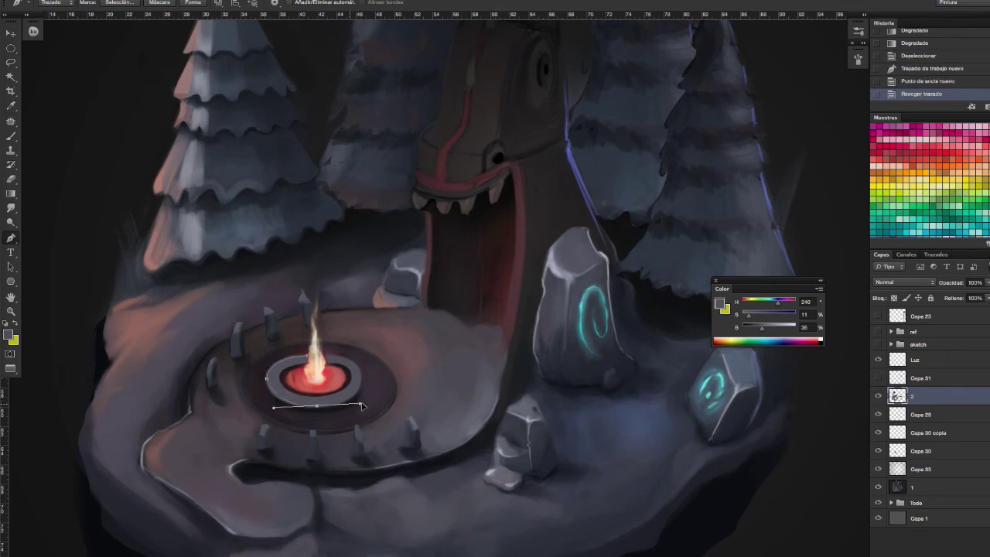
{"action": "left_click_drag", "start_coordinate": [360, 357], "coordinate": [327, 356]}
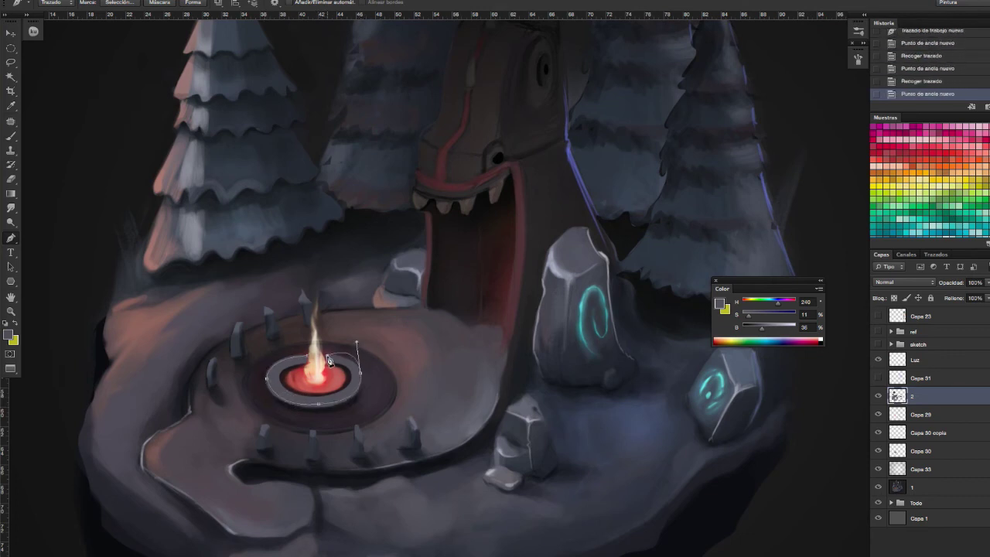
{"action": "left_click", "coordinate": [372, 372]}
{"action": "left_click", "coordinate": [317, 422]}
- Convert the path to a selection and brush the pit darker with a larger brush
{"action": "left_click", "coordinate": [261, 379]}
{"action": "left_click", "coordinate": [294, 357]}
{"action": "key", "text": "ctrl+Return"}
{"action": "key", "text": "b"}
{"action": "left_click_drag", "start_coordinate": [338, 415], "coordinate": [279, 364]}
{"action": "mouse_move", "coordinate": [302, 406]}
{"action": "left_mouse_down"}
{"action": "mouse_move", "coordinate": [359, 387]}
{"action": "mouse_move", "coordinate": [364, 375]}
{"action": "left_mouse_up"}
{"action": "left_click_drag", "start_coordinate": [263, 399], "coordinate": [365, 391]}
{"action": "key", "text": "bracketright"}
{"action": "key", "text": "bracketright"}
{"action": "key", "text": "bracketright"}
{"action": "left_click", "coordinate": [353, 397]}
{"action": "key", "text": "ctrl+d"}
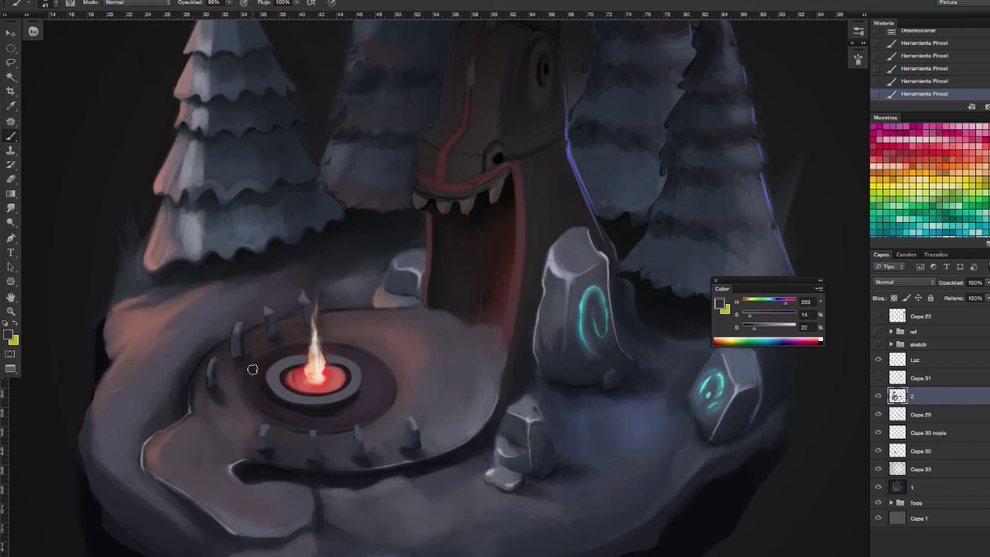
- Fit the painting on screen, compare layer 2, and paint dark blue-grey along the fire ring's bottom edge
{"action": "key", "text": "ctrl+minus"}
{"action": "key", "text": "ctrl+minus"}
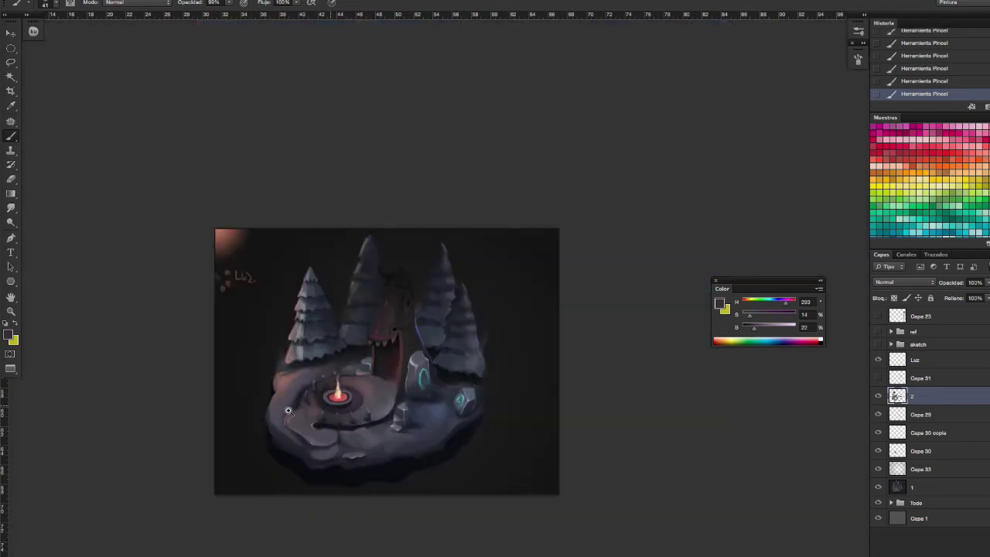
{"action": "key", "text": "ctrl+0"}
{"action": "left_click", "coordinate": [877, 396]}
{"action": "left_click", "coordinate": [878, 396]}
{"action": "left_click", "coordinate": [878, 396]}
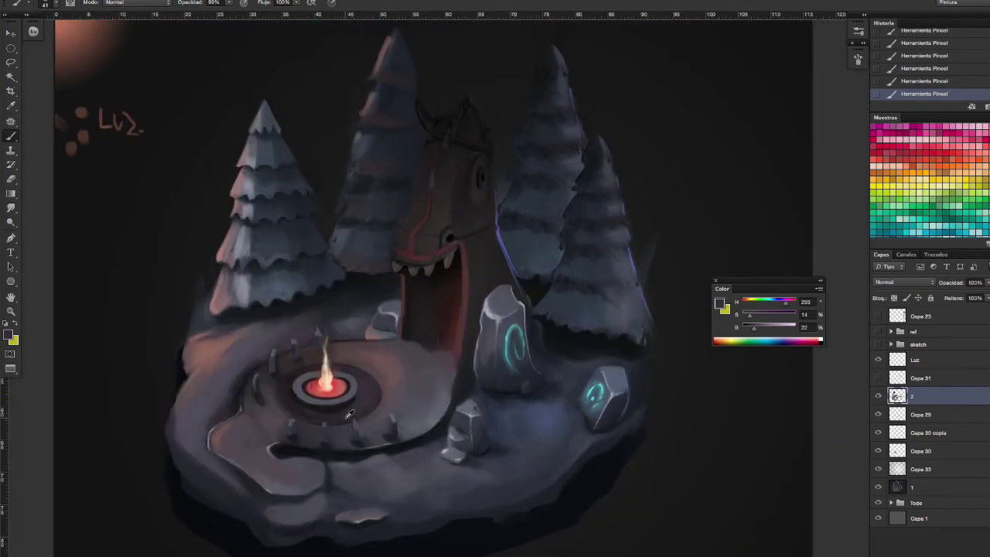
{"action": "left_click", "coordinate": [290, 393], "text": "alt"}
{"action": "left_click", "coordinate": [347, 404], "text": "alt"}
{"action": "scroll", "coordinate": [342, 397], "scroll_direction": "up", "scroll_amount": 3}
{"action": "left_click", "coordinate": [287, 365], "text": "alt"}
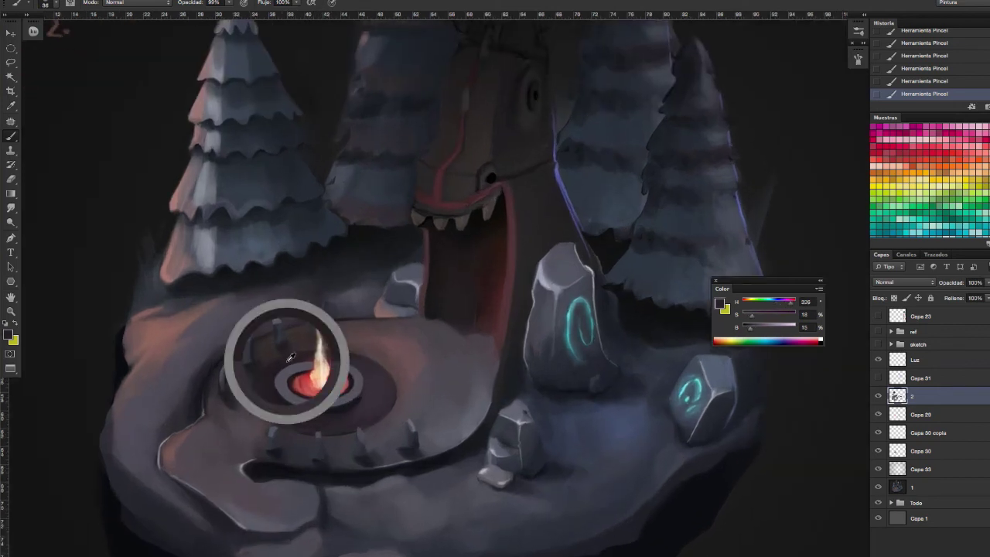
{"action": "key", "text": "F5"}
{"action": "key", "text": "F5"}
{"action": "left_click", "coordinate": [493, 219], "text": "alt"}
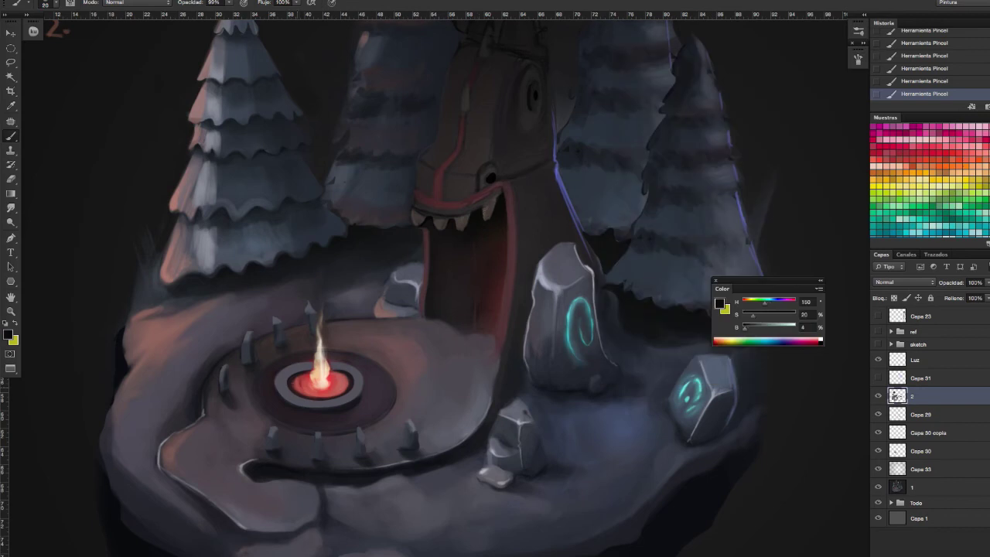
{"action": "left_click", "coordinate": [328, 400], "text": "alt"}
{"action": "left_click_drag", "start_coordinate": [300, 406], "coordinate": [338, 408]}
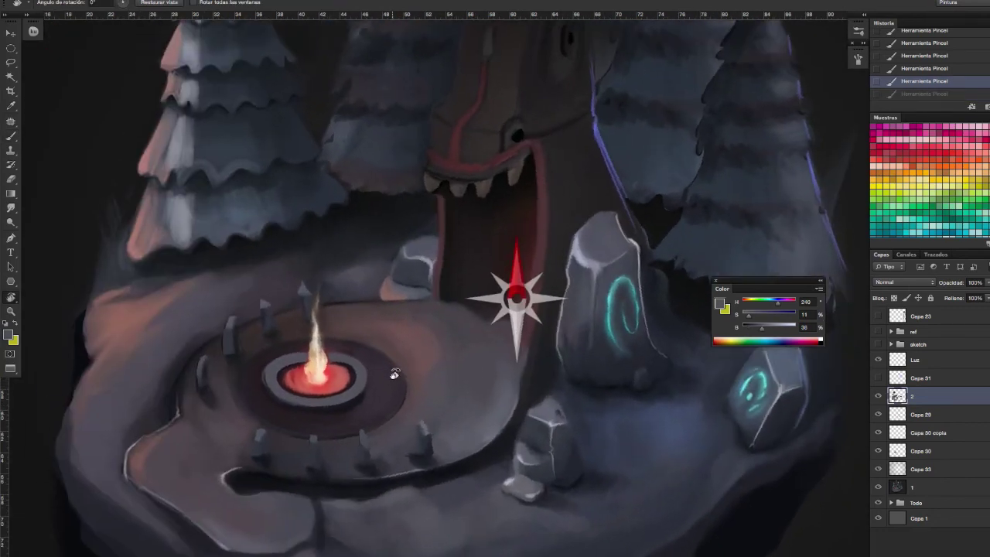
- Sample red, grey and pinkish tones from the fire ring and surrounding ground
{"action": "left_click", "coordinate": [283, 366], "text": "alt"}
{"action": "left_click", "coordinate": [291, 370], "text": "alt"}
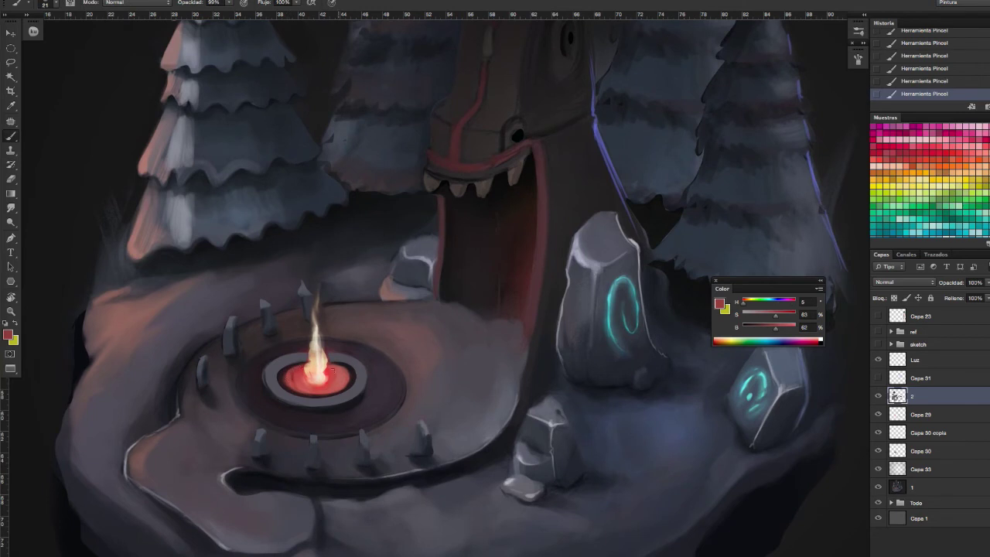
{"action": "left_click", "coordinate": [311, 381], "text": "alt"}
{"action": "left_click", "coordinate": [255, 364], "text": "alt"}
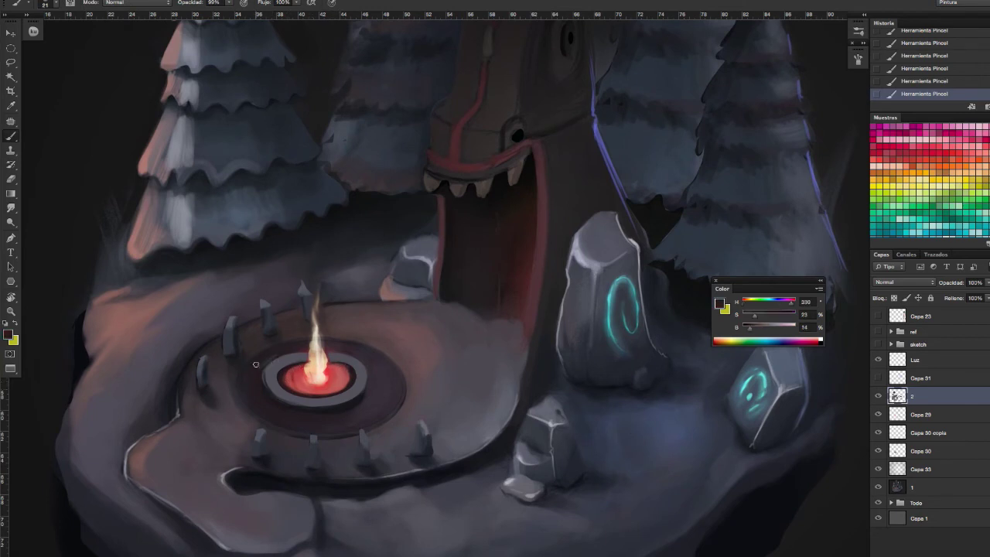
{"action": "left_click", "coordinate": [583, 409], "text": "alt"}
{"action": "left_click", "coordinate": [326, 304], "text": "alt"}
{"action": "left_click", "coordinate": [394, 293], "text": "alt"}
{"action": "left_click", "coordinate": [129, 296], "text": "alt"}
{"action": "scroll", "coordinate": [146, 289], "scroll_direction": "down", "scroll_amount": 2}
{"action": "left_click", "coordinate": [129, 309], "text": "alt"}
{"action": "scroll", "coordinate": [228, 280], "scroll_direction": "up", "scroll_amount": 1}
{"action": "scroll", "coordinate": [228, 250], "scroll_direction": "up", "scroll_amount": 1}
{"action": "key", "text": "F5"}
{"action": "key", "text": "F5"}
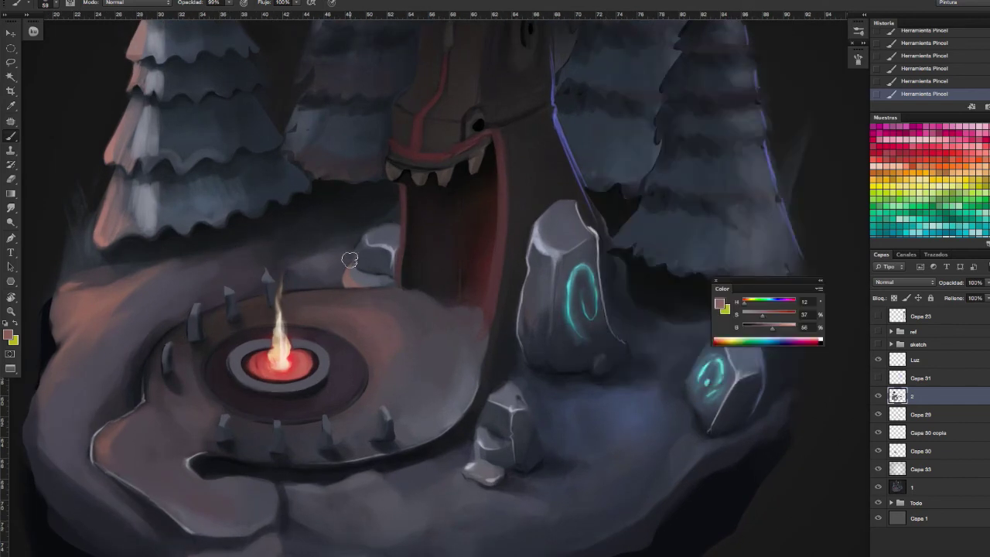
{"action": "scroll", "coordinate": [350, 260], "scroll_direction": "down", "scroll_amount": 3}
- Sample darker blue-grey tones from the scene and enlarge the brush
{"action": "left_click", "coordinate": [229, 246], "text": "alt"}
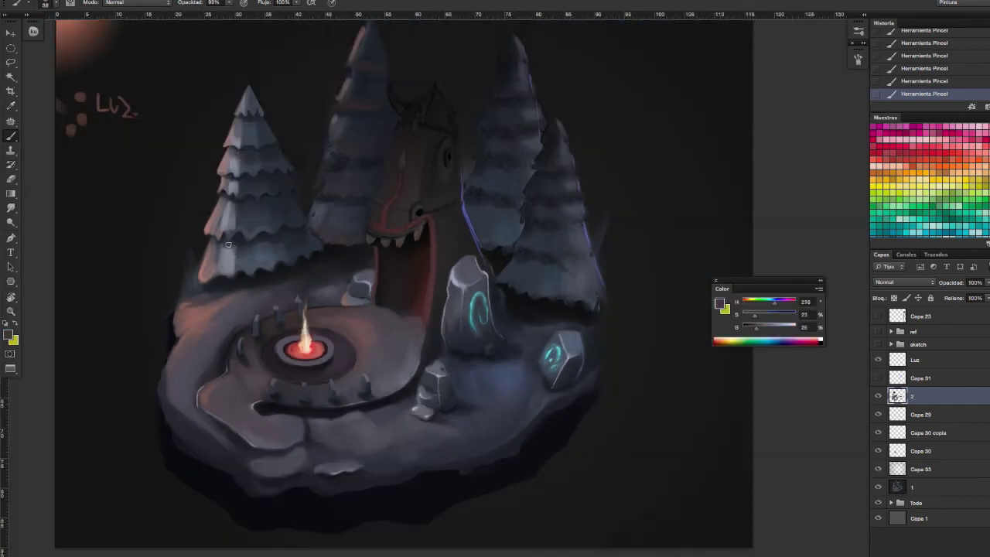
{"action": "scroll", "coordinate": [247, 285], "scroll_direction": "up", "scroll_amount": 2}
{"action": "left_click", "coordinate": [211, 336], "text": "alt"}
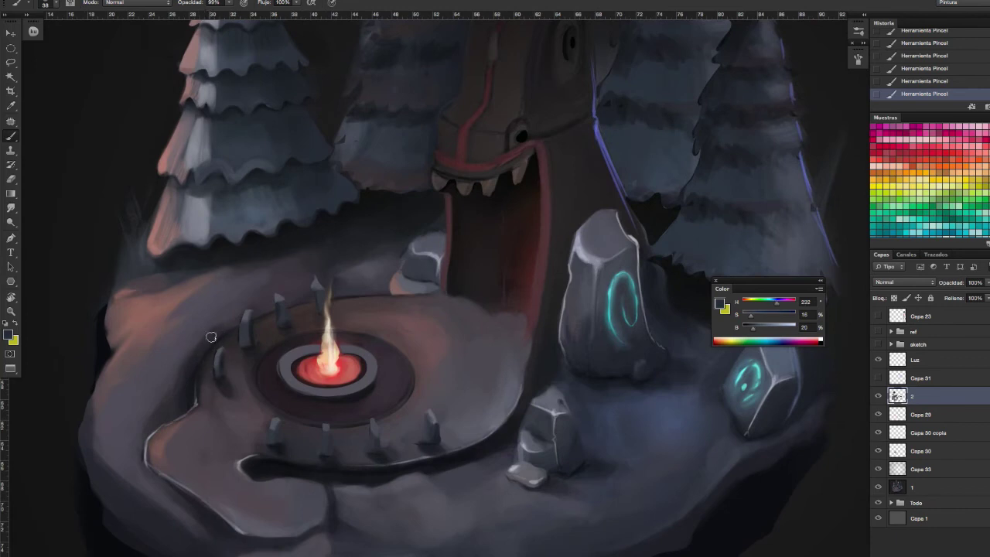
{"action": "left_click", "coordinate": [246, 315], "text": "alt"}
{"action": "scroll", "coordinate": [97, 436], "scroll_direction": "down", "scroll_amount": 1}
{"action": "left_click", "coordinate": [144, 498], "text": "alt"}
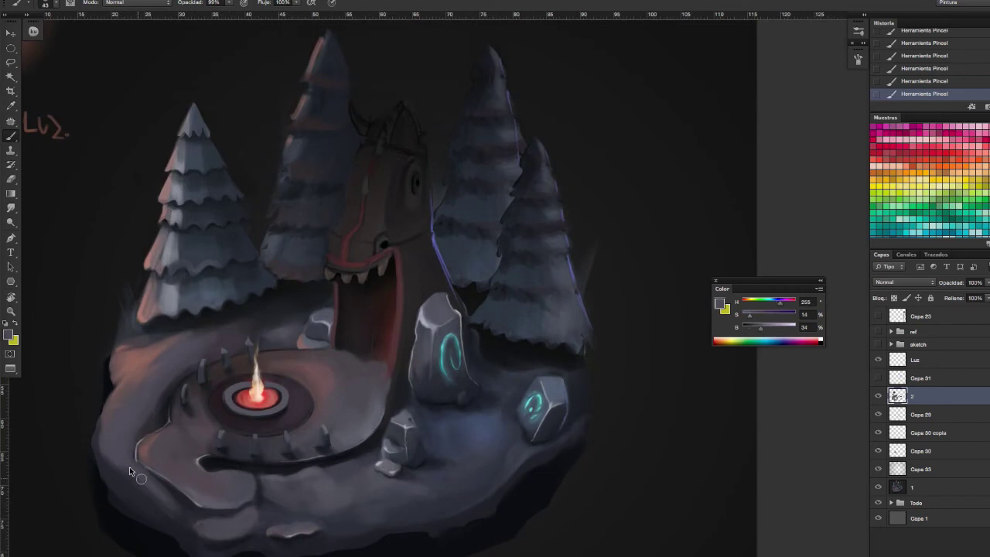
{"action": "left_click", "coordinate": [495, 484], "text": "alt"}
{"action": "left_click", "coordinate": [433, 509], "text": "alt"}
{"action": "left_click_drag", "start_coordinate": [197, 346], "coordinate": [212, 346]}
{"action": "scroll", "coordinate": [160, 407], "scroll_direction": "down", "scroll_amount": 1}
- Lasso the old fire-pit paint and delete it
{"action": "key", "text": "l"}
{"action": "left_click_drag", "start_coordinate": [236, 398], "coordinate": [274, 405]}
{"action": "key", "text": "Delete"}
{"action": "key", "text": "ctrl+d"}
- Draw an elliptical selection over the fire pit and sample a lighter grey for a gradient
{"action": "scroll", "coordinate": [273, 405], "scroll_direction": "up", "scroll_amount": 2}
{"action": "key", "text": "m"}
{"action": "mouse_move", "coordinate": [282, 357]}
{"action": "left_mouse_down"}
{"action": "mouse_move", "coordinate": [371, 396]}
{"action": "mouse_move", "coordinate": [352, 379]}
{"action": "mouse_move", "coordinate": [325, 398]}
{"action": "left_mouse_up"}
{"action": "left_click", "coordinate": [370, 393]}
{"action": "key", "text": "g"}
{"action": "left_click", "coordinate": [464, 406], "text": "alt"}
- Fill the fire-pit ellipse with a grey gradient and delete a smaller inner ellipse to leave a rim
{"action": "left_click_drag", "start_coordinate": [321, 362], "coordinate": [321, 400]}
{"action": "key", "text": "ctrl+d"}
{"action": "key", "text": "m"}
{"action": "left_click_drag", "start_coordinate": [294, 366], "coordinate": [402, 388]}
{"action": "left_click", "coordinate": [293, 366]}
{"action": "mouse_move", "coordinate": [294, 366]}
{"action": "left_mouse_down"}
{"action": "mouse_move", "coordinate": [369, 390]}
{"action": "mouse_move", "coordinate": [327, 399]}
{"action": "left_mouse_up"}
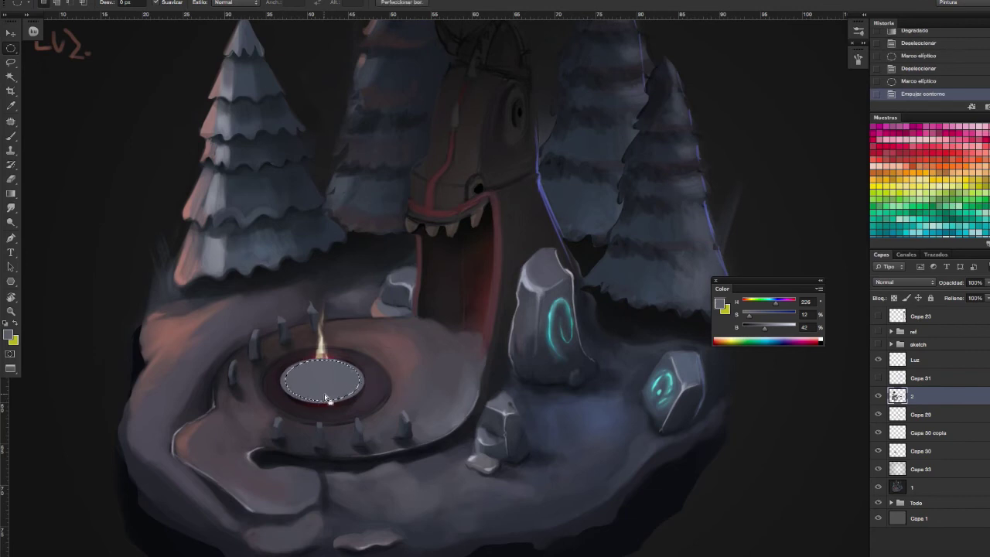
{"action": "key", "text": "Delete"}
{"action": "key", "text": "ctrl+d"}
- Paint dark red shading around the fire pit's grey rim
{"action": "key", "text": "e"}
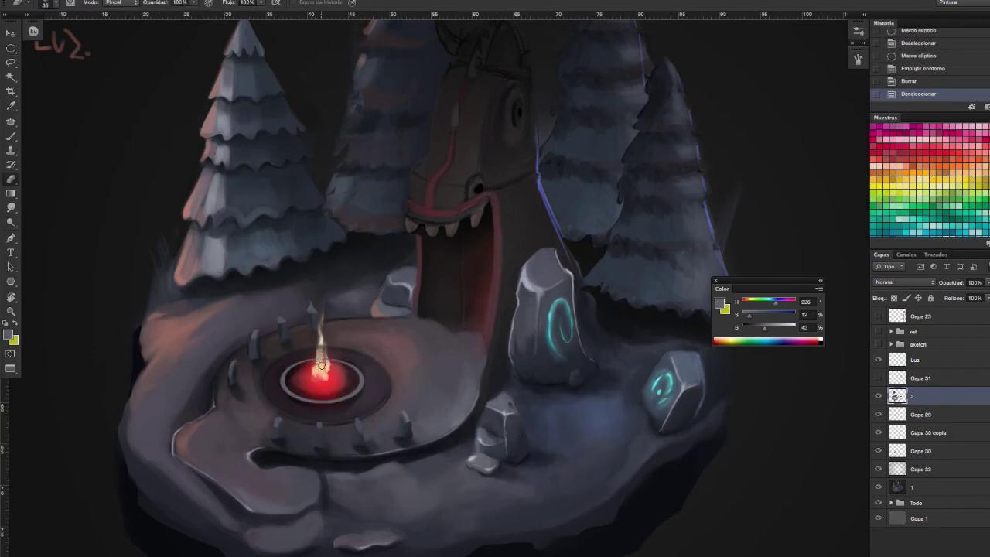
{"action": "scroll", "coordinate": [321, 362], "scroll_direction": "down", "scroll_amount": 3}
{"action": "scroll", "coordinate": [333, 368], "scroll_direction": "up", "scroll_amount": 2}
{"action": "key", "text": "b"}
{"action": "left_click", "coordinate": [334, 369], "text": "alt"}
{"action": "left_click_drag", "start_coordinate": [356, 359], "coordinate": [399, 367]}
{"action": "scroll", "coordinate": [387, 402], "scroll_direction": "up", "scroll_amount": 2}
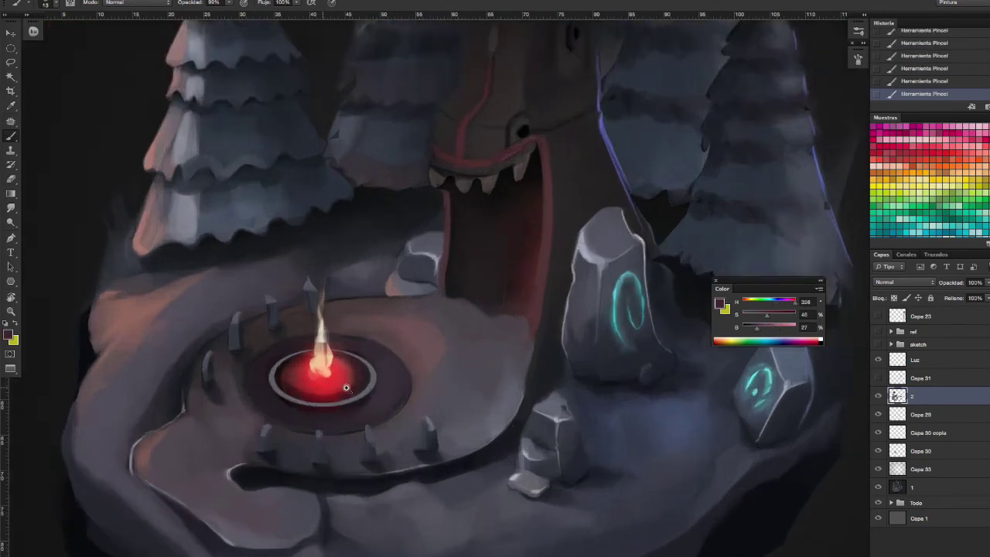
{"action": "scroll", "coordinate": [466, 451], "scroll_direction": "down", "scroll_amount": 2}
{"action": "left_click", "coordinate": [266, 385], "text": "alt"}
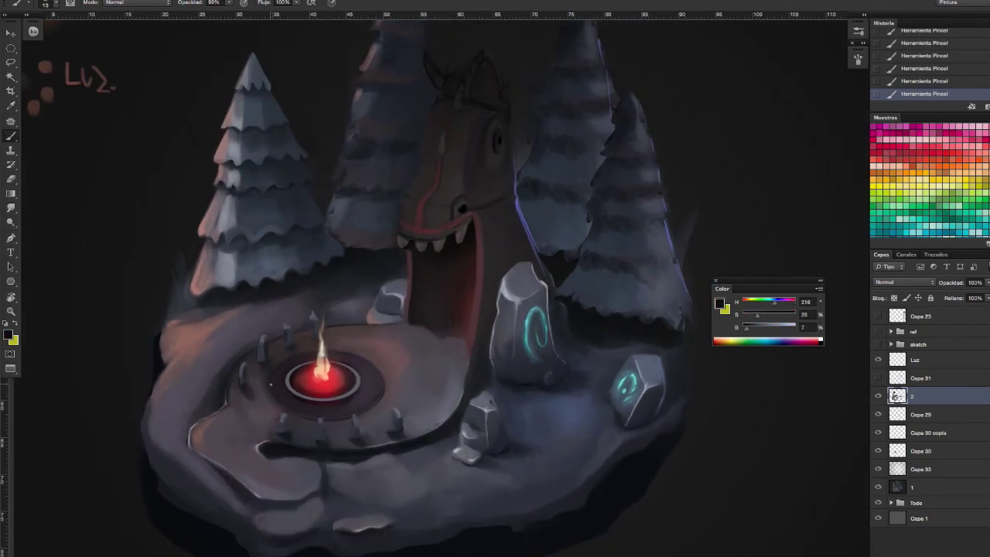
{"action": "scroll", "coordinate": [570, 439], "scroll_direction": "down", "scroll_amount": 2}
- Try a light cyan Photo Filter adjustment layer, then delete it
{"action": "left_click", "coordinate": [955, 551]}
{"action": "left_click", "coordinate": [981, 490]}
{"action": "left_click", "coordinate": [789, 328]}
{"action": "left_click", "coordinate": [584, 303]}
{"action": "left_click", "coordinate": [667, 367]}
{"action": "left_click_drag", "start_coordinate": [635, 274], "coordinate": [782, 310]}
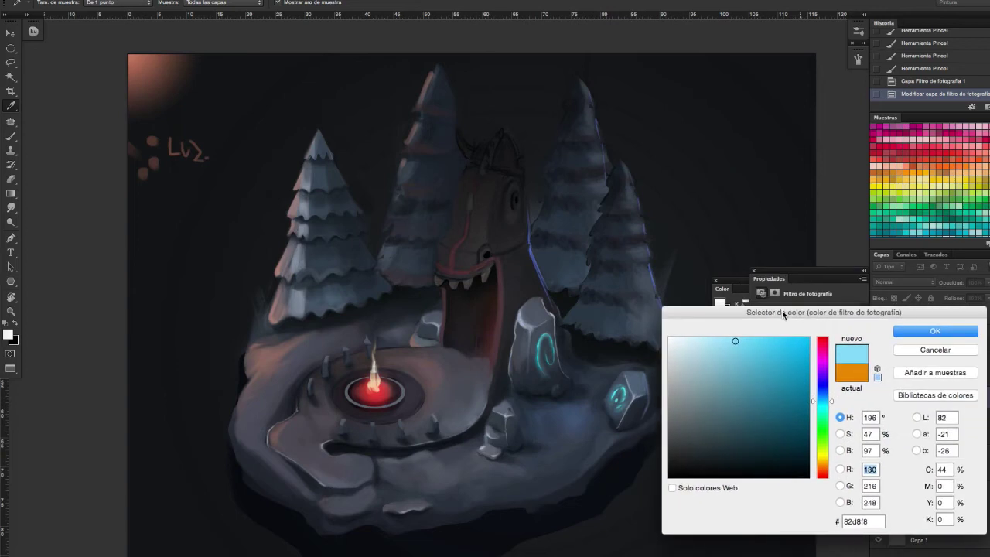
{"action": "left_click", "coordinate": [930, 328]}
{"action": "key", "text": "Delete"}
{"action": "scroll", "coordinate": [429, 393], "scroll_direction": "down", "scroll_amount": 5}
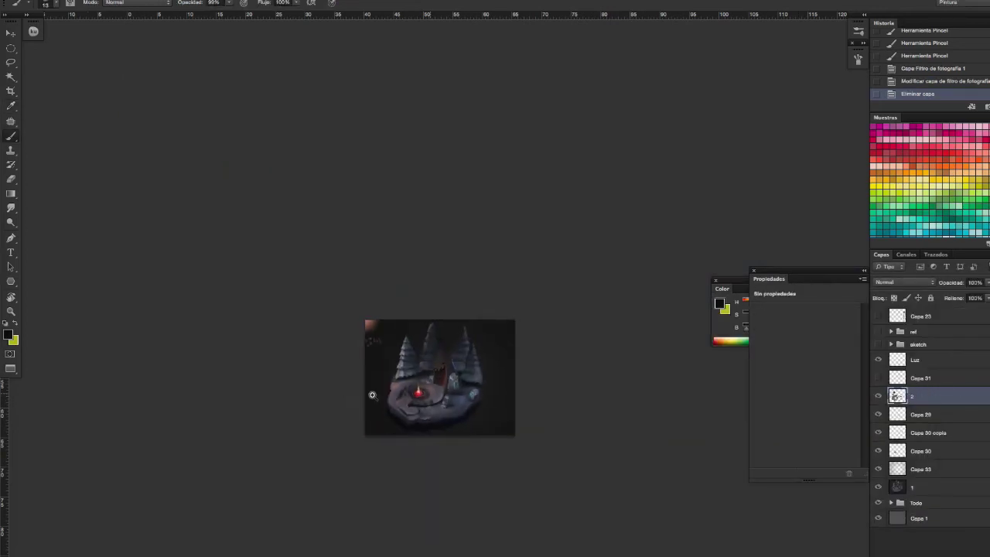
{"action": "scroll", "coordinate": [391, 387], "scroll_direction": "up", "scroll_amount": 3}
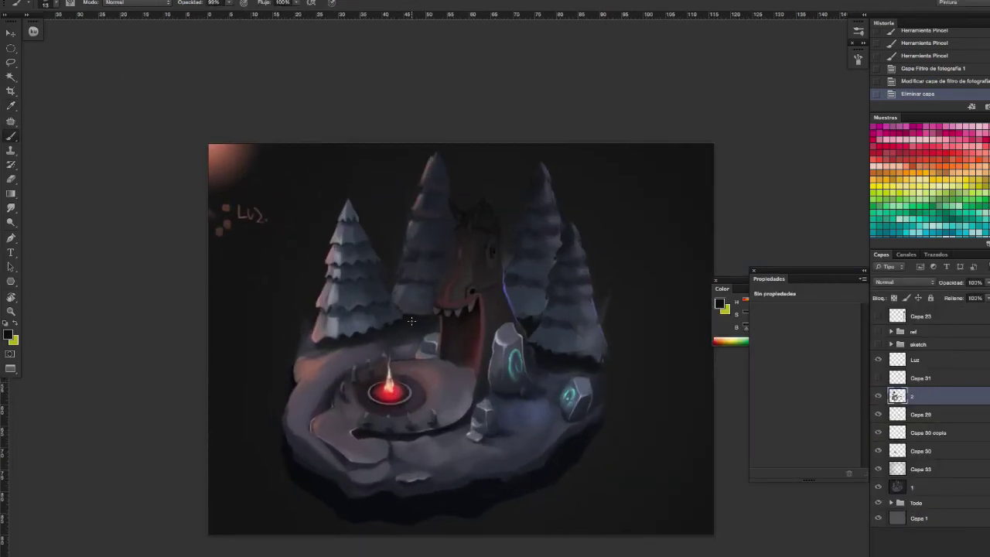
- Sample cream, grey and mauve ground tones and smudge the ground edge to blend it
{"action": "scroll", "coordinate": [424, 385], "scroll_direction": "up", "scroll_amount": 3}
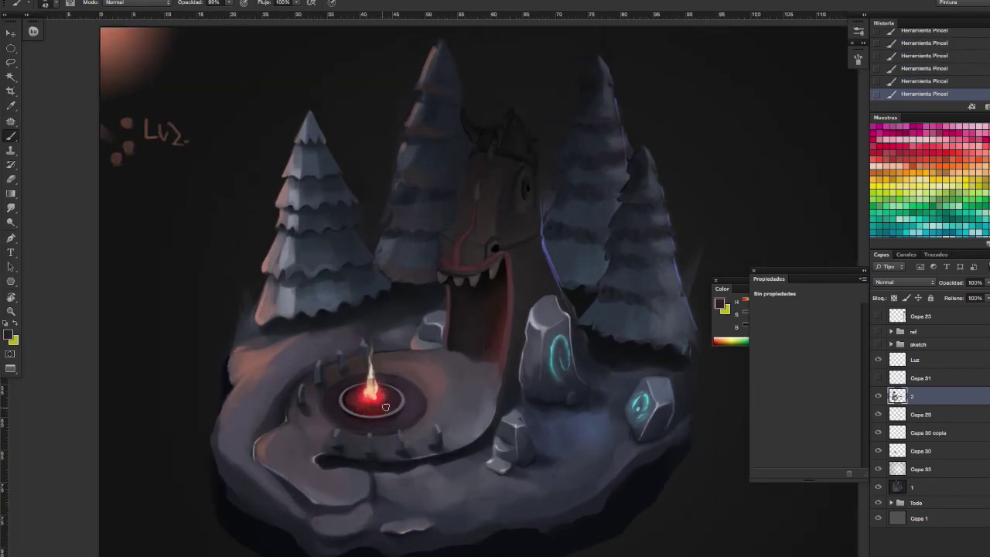
{"action": "key", "text": "bracketleft"}
{"action": "key", "text": "bracketleft"}
{"action": "left_click", "coordinate": [369, 391], "text": "alt"}
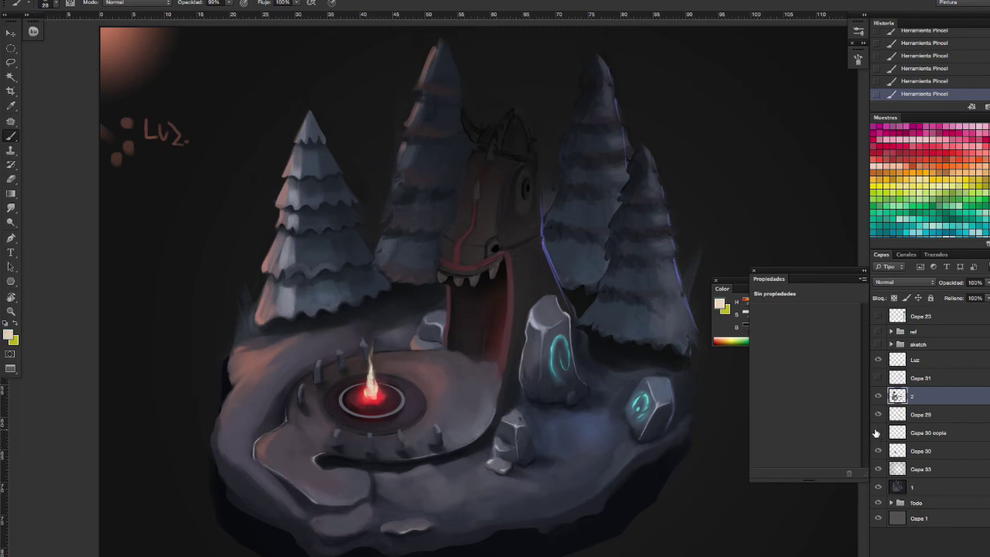
{"action": "left_click", "coordinate": [428, 402], "text": "alt"}
{"action": "left_click", "coordinate": [462, 423], "text": "alt"}
{"action": "left_click", "coordinate": [436, 470], "text": "alt"}
{"action": "left_click", "coordinate": [435, 462], "text": "alt"}
{"action": "left_click", "coordinate": [358, 472], "text": "alt"}
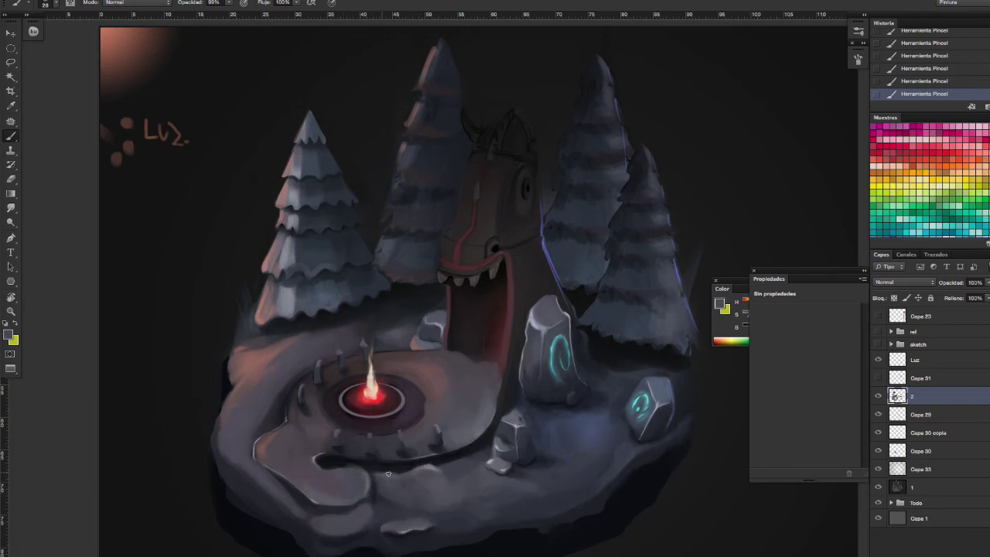
{"action": "key", "text": "r"}
{"action": "left_click_drag", "start_coordinate": [256, 348], "coordinate": [232, 358]}
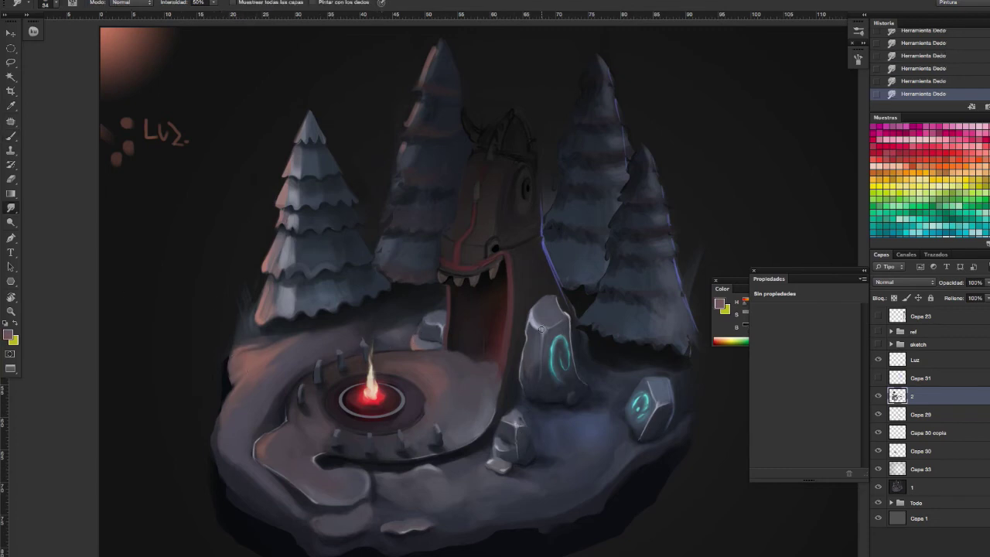
{"action": "left_click", "coordinate": [878, 396]}
{"action": "left_click", "coordinate": [878, 396]}
- Paint over the lower ground edge with resampled ground colours, enlarging the brush
{"action": "key", "text": "b"}
{"action": "key", "text": "F5"}
{"action": "key", "text": "F5"}
{"action": "left_click", "coordinate": [263, 468], "text": "alt"}
{"action": "mouse_move", "coordinate": [251, 460]}
{"action": "left_mouse_down"}
{"action": "mouse_move", "coordinate": [275, 486]}
{"action": "mouse_move", "coordinate": [301, 483]}
{"action": "mouse_move", "coordinate": [279, 479]}
{"action": "left_mouse_up"}
{"action": "left_click", "coordinate": [262, 465], "text": "alt"}
{"action": "left_click_drag", "start_coordinate": [286, 487], "coordinate": [302, 480]}
{"action": "left_click_drag", "start_coordinate": [255, 452], "coordinate": [270, 472]}
{"action": "left_click_drag", "start_coordinate": [251, 460], "coordinate": [263, 468]}
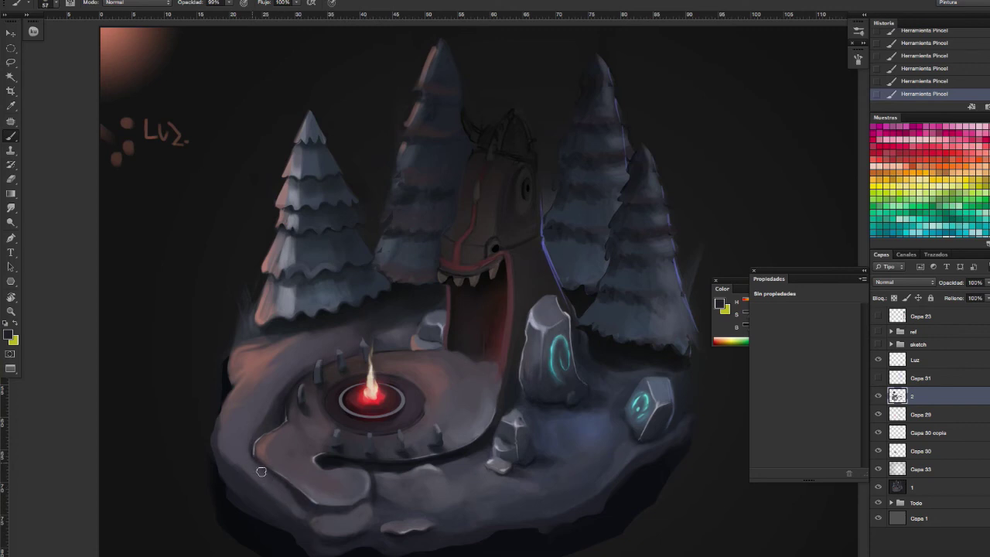
{"action": "key", "text": "bracketright"}
{"action": "key", "text": "bracketright"}
{"action": "key", "text": "bracketright"}
{"action": "left_click", "coordinate": [272, 477], "text": "alt"}
{"action": "left_click", "coordinate": [257, 450], "text": "alt"}
{"action": "left_click", "coordinate": [262, 464], "text": "alt"}
{"action": "key", "text": "bracketright"}
- Lasso the left path, shade it with a gradient, and darken it near the fire ring
{"action": "scroll", "coordinate": [283, 429], "scroll_direction": "down", "scroll_amount": 3}
{"action": "scroll", "coordinate": [232, 402], "scroll_direction": "up", "scroll_amount": 2}
{"action": "key", "text": "l"}
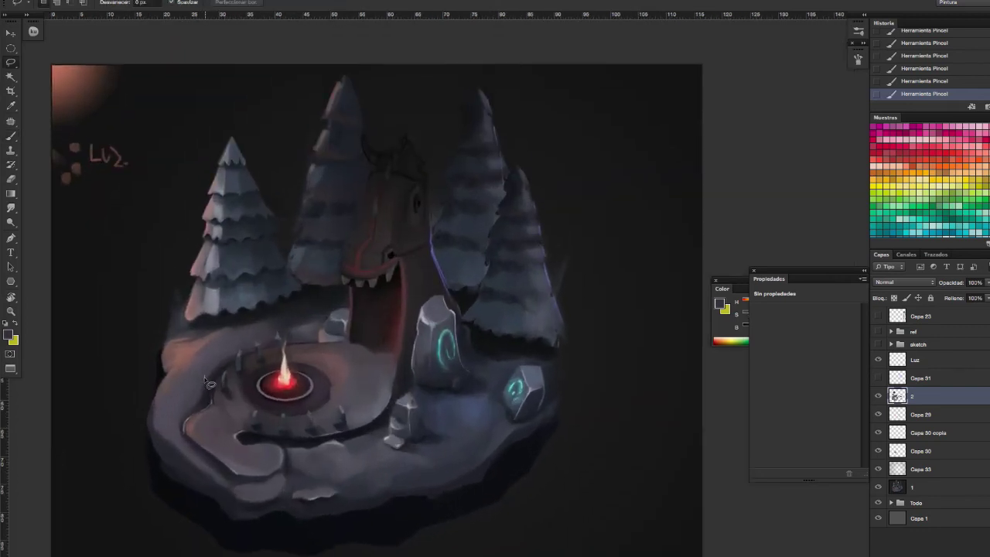
{"action": "mouse_move", "coordinate": [210, 386]}
{"action": "left_mouse_down"}
{"action": "mouse_move", "coordinate": [207, 375]}
{"action": "mouse_move", "coordinate": [232, 433]}
{"action": "mouse_move", "coordinate": [282, 482]}
{"action": "mouse_move", "coordinate": [263, 456]}
{"action": "mouse_move", "coordinate": [248, 481]}
{"action": "left_mouse_up"}
{"action": "key", "text": "g"}
{"action": "key", "text": "ctrl+d"}
{"action": "key", "text": "b"}
{"action": "mouse_move", "coordinate": [215, 390]}
{"action": "left_mouse_down"}
{"action": "mouse_move", "coordinate": [243, 429]}
{"action": "mouse_move", "coordinate": [232, 444]}
{"action": "left_mouse_up"}
- Darken the inner edge left of the fire ring and the island's lower-left rim
{"action": "scroll", "coordinate": [166, 430], "scroll_direction": "down", "scroll_amount": 5}
{"action": "scroll", "coordinate": [225, 440], "scroll_direction": "up", "scroll_amount": 5}
{"action": "left_click", "coordinate": [203, 447], "text": "alt"}
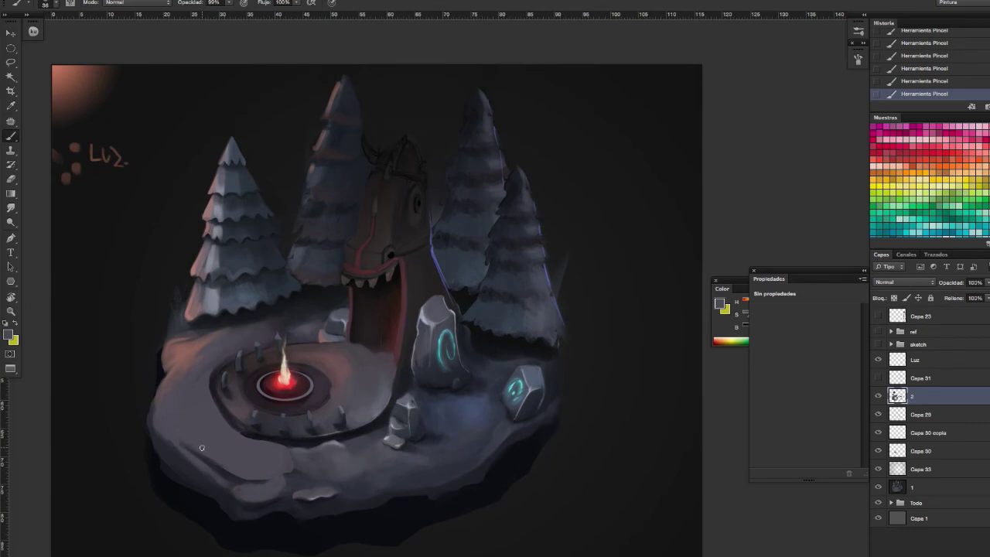
{"action": "left_click_drag", "start_coordinate": [199, 388], "coordinate": [346, 343]}
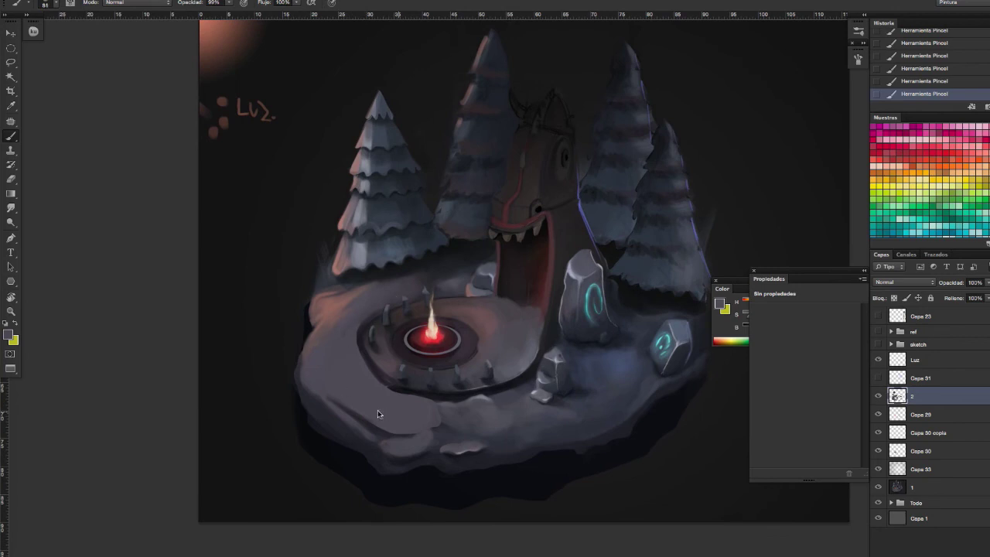
{"action": "left_click_drag", "start_coordinate": [468, 413], "coordinate": [479, 411]}
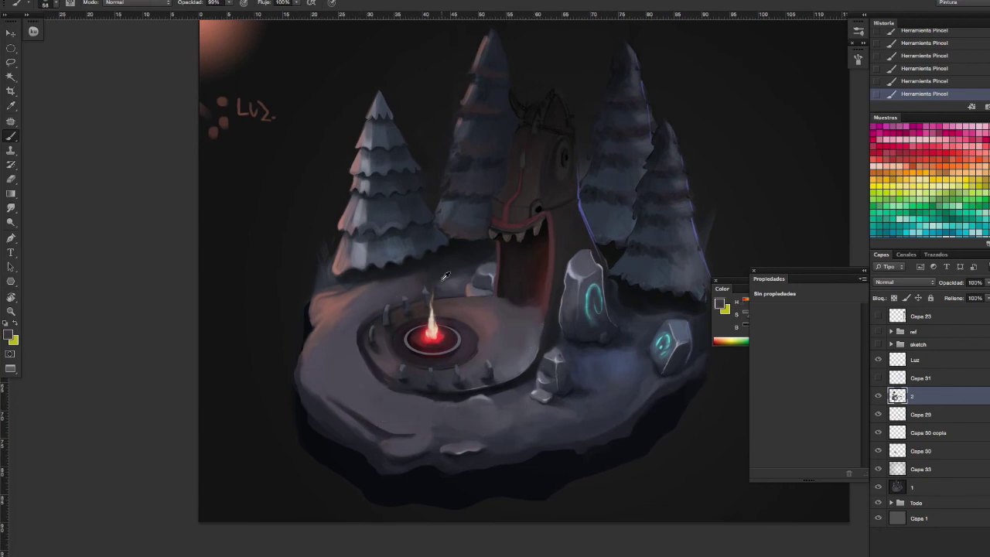
{"action": "left_click_drag", "start_coordinate": [367, 329], "coordinate": [364, 371]}
{"action": "left_click_drag", "start_coordinate": [388, 430], "coordinate": [319, 370]}
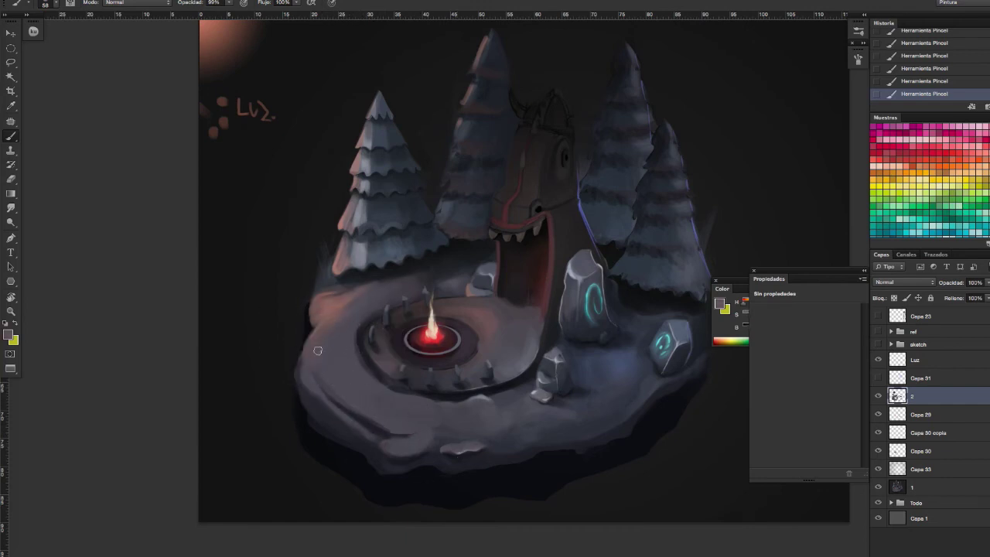
- Shrink the brush, sample lighter ground greys, and show the HSB colour sliders
{"action": "key", "text": "bracketleft"}
{"action": "key", "text": "bracketleft"}
{"action": "key", "text": "bracketleft"}
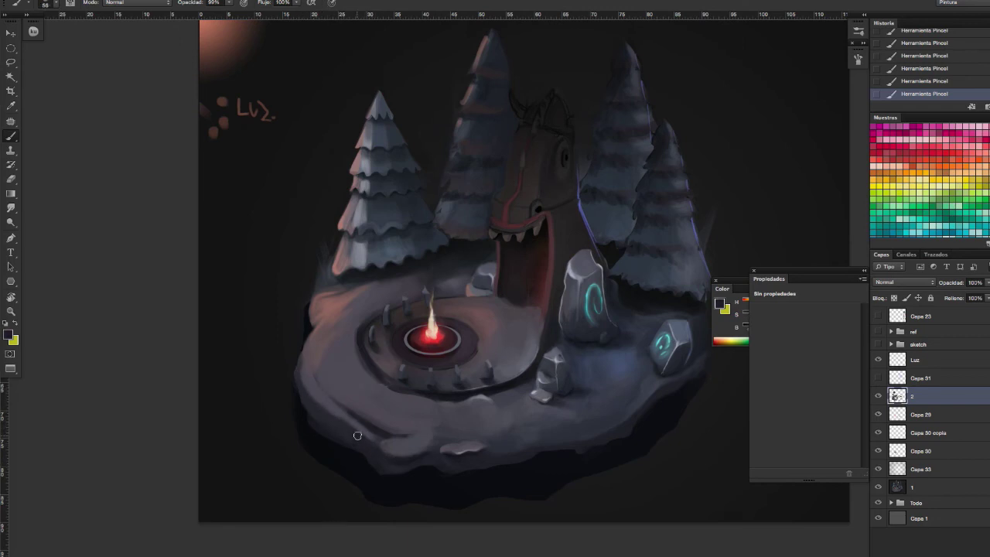
{"action": "left_click", "coordinate": [316, 362], "text": "alt"}
{"action": "left_click", "coordinate": [335, 364], "text": "alt"}
{"action": "left_click", "coordinate": [475, 451], "text": "alt"}
{"action": "key", "text": "F6"}
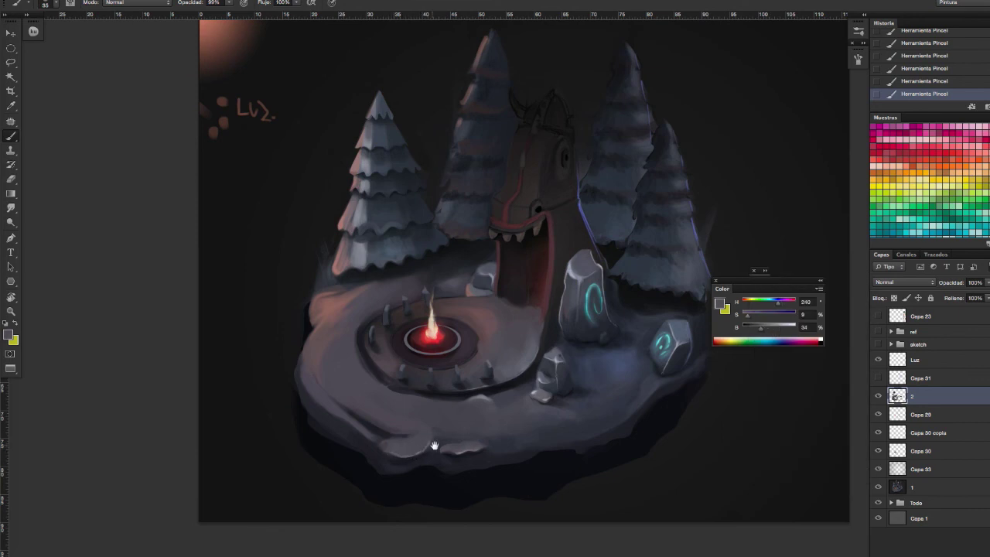
{"action": "scroll", "coordinate": [434, 447], "scroll_direction": "up", "scroll_amount": 1}
{"action": "scroll", "coordinate": [471, 437], "scroll_direction": "down", "scroll_amount": 1}
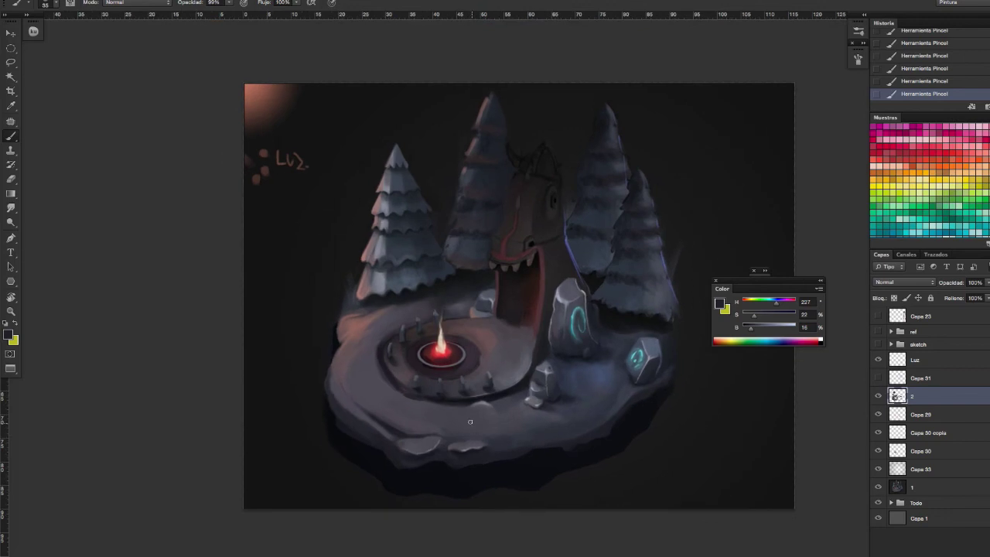
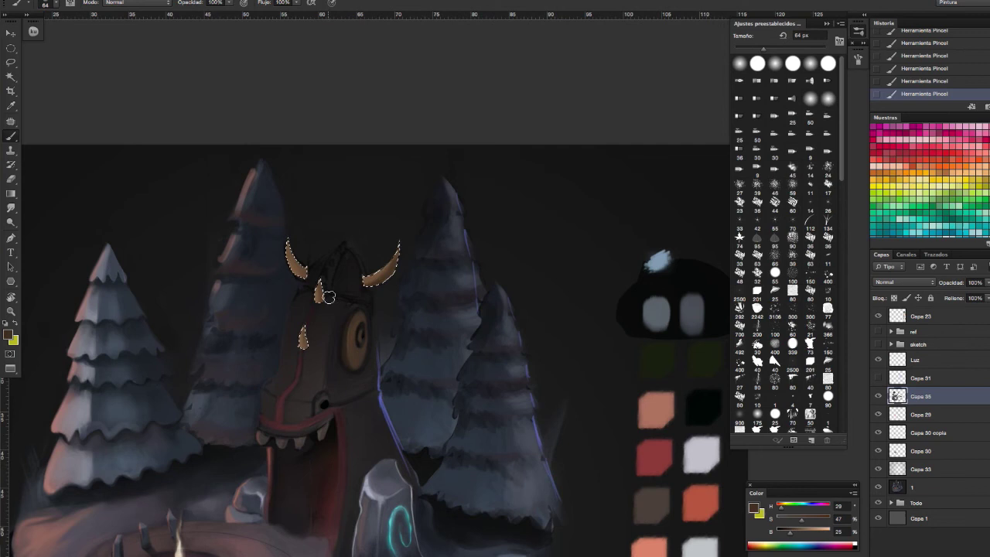
- Deselect the horns and paint a blue-grey light rim along the creature's head and neck edge
{"action": "scroll", "coordinate": [329, 297], "scroll_direction": "down", "scroll_amount": 2}
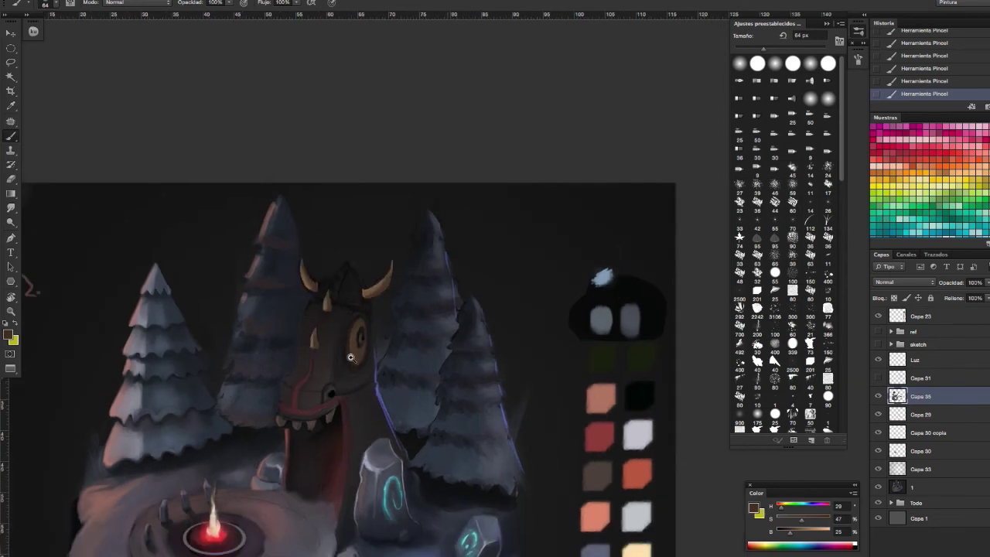
{"action": "left_click", "coordinate": [320, 331], "text": "alt"}
{"action": "key", "text": "ctrl+d"}
{"action": "scroll", "coordinate": [360, 291], "scroll_direction": "up", "scroll_amount": 2}
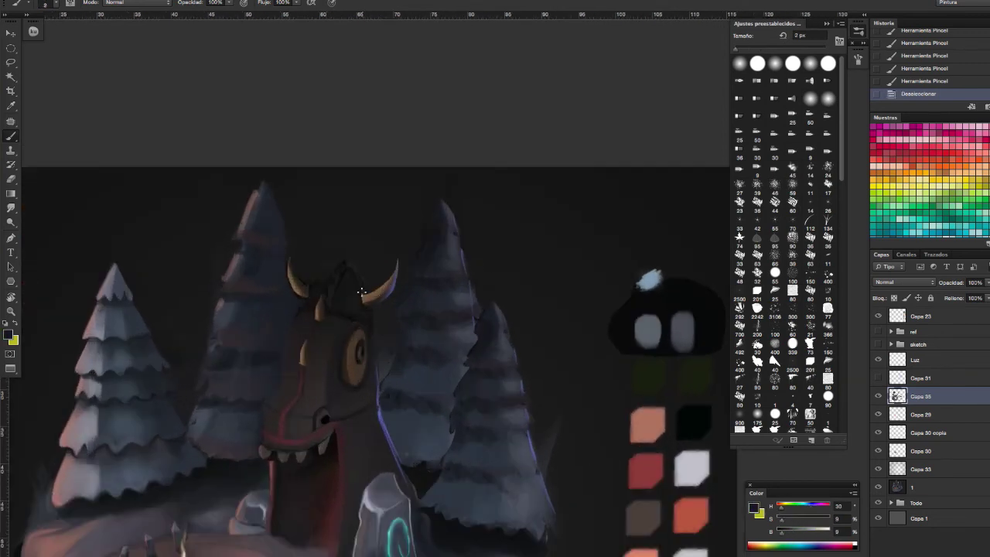
{"action": "left_click", "coordinate": [369, 301], "text": "alt"}
{"action": "left_click_drag", "start_coordinate": [375, 362], "coordinate": [370, 313]}
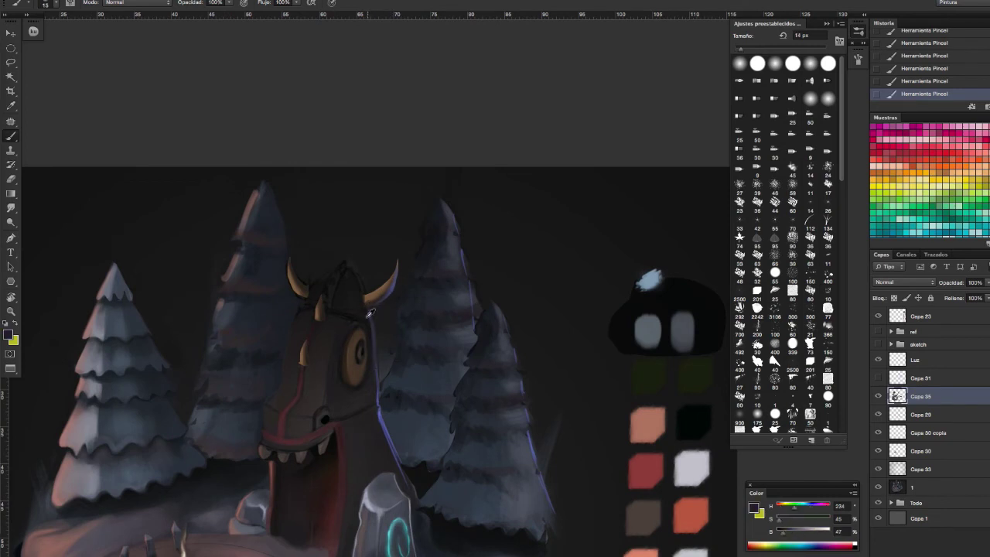
{"action": "scroll", "coordinate": [398, 433], "scroll_direction": "down", "scroll_amount": 1}
{"action": "left_click", "coordinate": [383, 408], "text": "alt"}
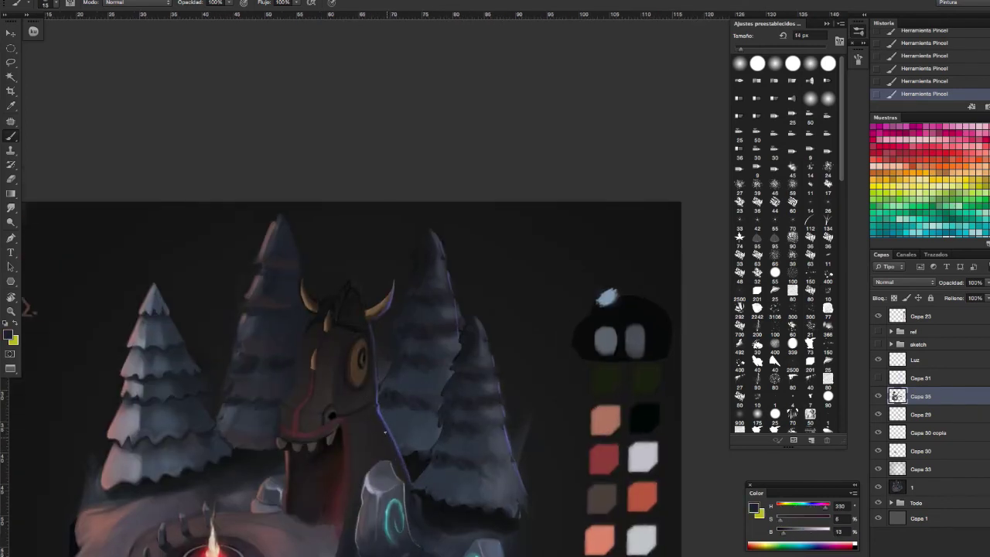
{"action": "left_click", "coordinate": [313, 361], "text": "alt"}
{"action": "left_click", "coordinate": [307, 286], "text": "alt"}
{"action": "scroll", "coordinate": [379, 255], "scroll_direction": "down", "scroll_amount": 2}
- Add a new Superponer lighting layer with a gradient glow over the creature's head
{"action": "key", "text": "ctrl+shift+alt+n"}
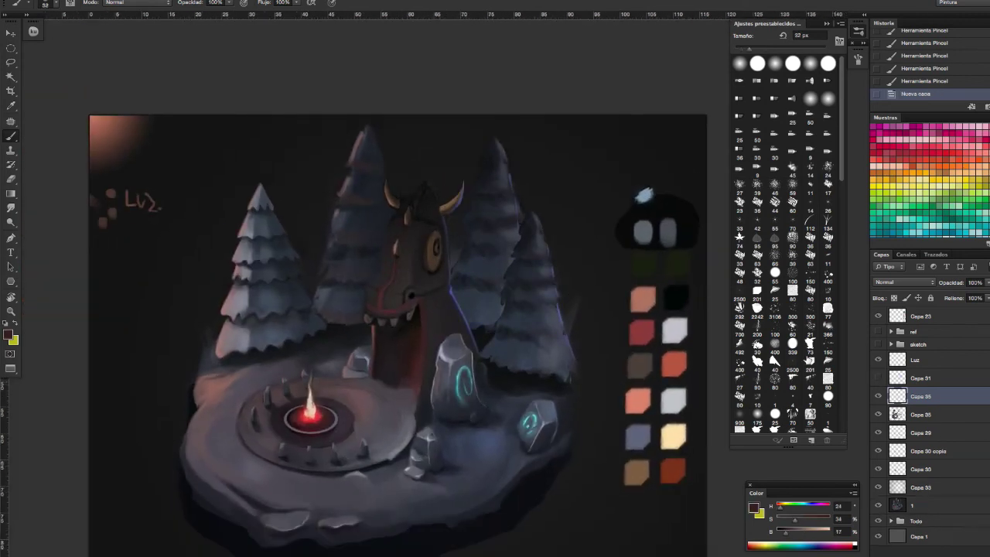
{"action": "key", "text": "g"}
{"action": "key", "text": "shift+alt+o"}
{"action": "left_click_drag", "start_coordinate": [434, 100], "coordinate": [393, 186]}
{"action": "scroll", "coordinate": [393, 186], "scroll_direction": "down", "scroll_amount": 2}
{"action": "left_click", "coordinate": [905, 282]}
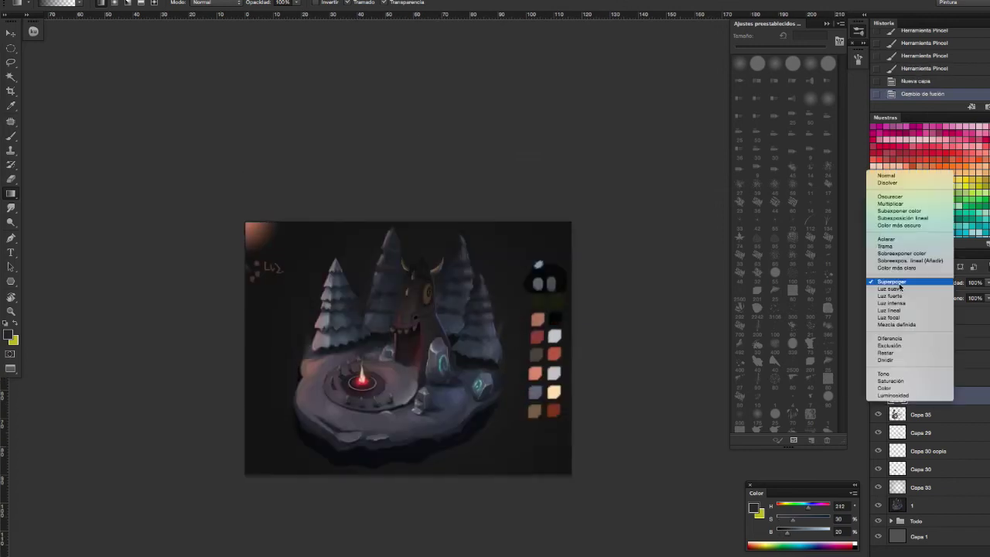
{"action": "left_click", "coordinate": [905, 282]}
{"action": "left_click", "coordinate": [891, 323]}
{"action": "scroll", "coordinate": [450, 273], "scroll_direction": "up", "scroll_amount": 2}
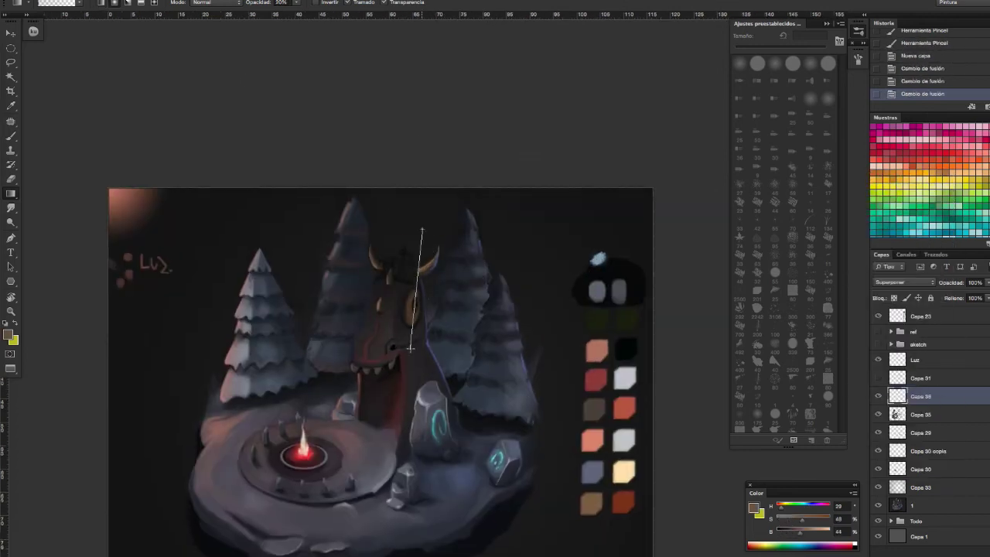
{"action": "left_click_drag", "start_coordinate": [425, 249], "coordinate": [422, 327]}
- Hide the new light layer and return to the creature's layer
{"action": "scroll", "coordinate": [421, 327], "scroll_direction": "up", "scroll_amount": 2}
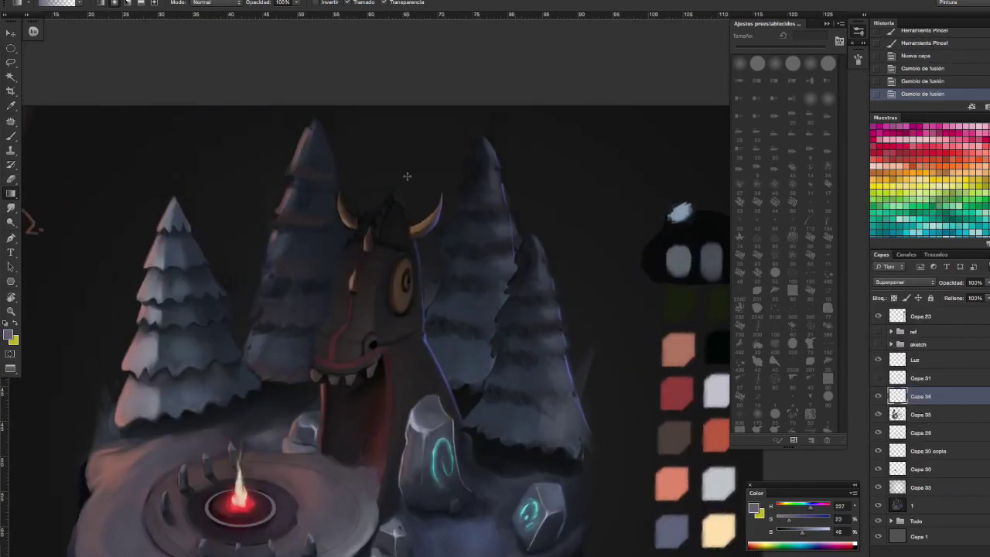
{"action": "scroll", "coordinate": [421, 327], "scroll_direction": "down", "scroll_amount": 3}
{"action": "left_click", "coordinate": [878, 396]}
{"action": "left_click", "coordinate": [920, 414]}
{"action": "scroll", "coordinate": [440, 253], "scroll_direction": "up", "scroll_amount": 1}
{"action": "scroll", "coordinate": [441, 253], "scroll_direction": "up", "scroll_amount": 2}
- Outline the helmet with a Pen path, fill the selection brown, and deselect
{"action": "key", "text": "p"}
{"action": "left_click", "coordinate": [332, 358]}
{"action": "left_click_drag", "start_coordinate": [377, 276], "coordinate": [392, 280]}
{"action": "left_click", "coordinate": [362, 361]}
{"action": "left_click", "coordinate": [332, 358]}
{"action": "key", "text": "ctrl+Return"}
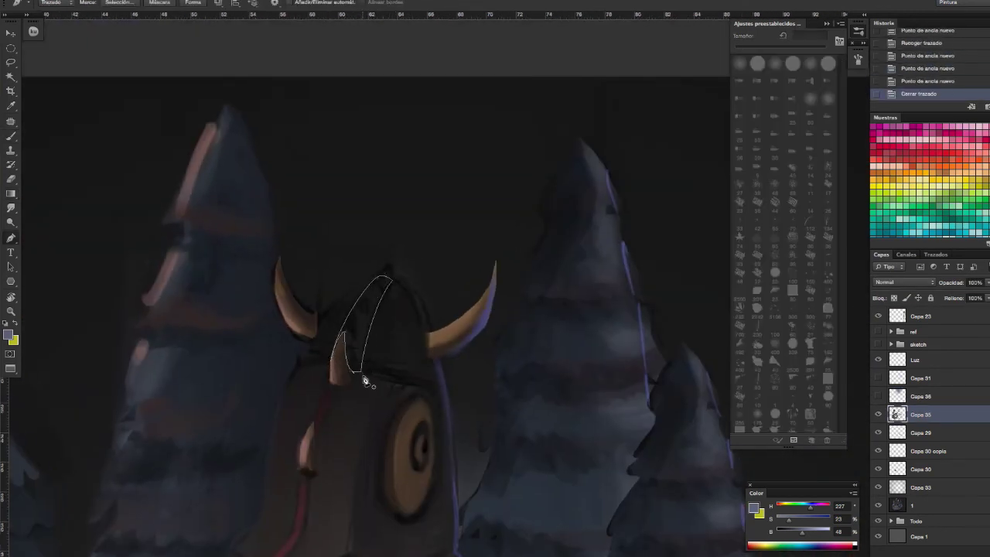
{"action": "key", "text": "g"}
{"action": "key", "text": "alt+BackSpace"}
{"action": "key", "text": "ctrl+d"}
{"action": "scroll", "coordinate": [352, 407], "scroll_direction": "down", "scroll_amount": 1}
{"action": "scroll", "coordinate": [352, 407], "scroll_direction": "up", "scroll_amount": 1}
- Redraw the helmet outline as a path and turn it into a selection
{"action": "key", "text": "p"}
{"action": "left_click", "coordinate": [376, 283]}
{"action": "left_click", "coordinate": [307, 361]}
{"action": "left_click", "coordinate": [438, 383]}
{"action": "key", "text": "ctrl+Return"}
{"action": "scroll", "coordinate": [525, 295], "scroll_direction": "down", "scroll_amount": 2}
- Brush the helmet dark red with shading and detail strokes, then deselect
{"action": "key", "text": "b"}
{"action": "left_click_drag", "start_coordinate": [445, 306], "coordinate": [433, 360]}
{"action": "mouse_move", "coordinate": [371, 325]}
{"action": "left_mouse_down"}
{"action": "mouse_move", "coordinate": [418, 294]}
{"action": "mouse_move", "coordinate": [444, 352]}
{"action": "left_mouse_up"}
{"action": "left_click_drag", "start_coordinate": [449, 306], "coordinate": [433, 364]}
{"action": "left_click_drag", "start_coordinate": [363, 317], "coordinate": [456, 360]}
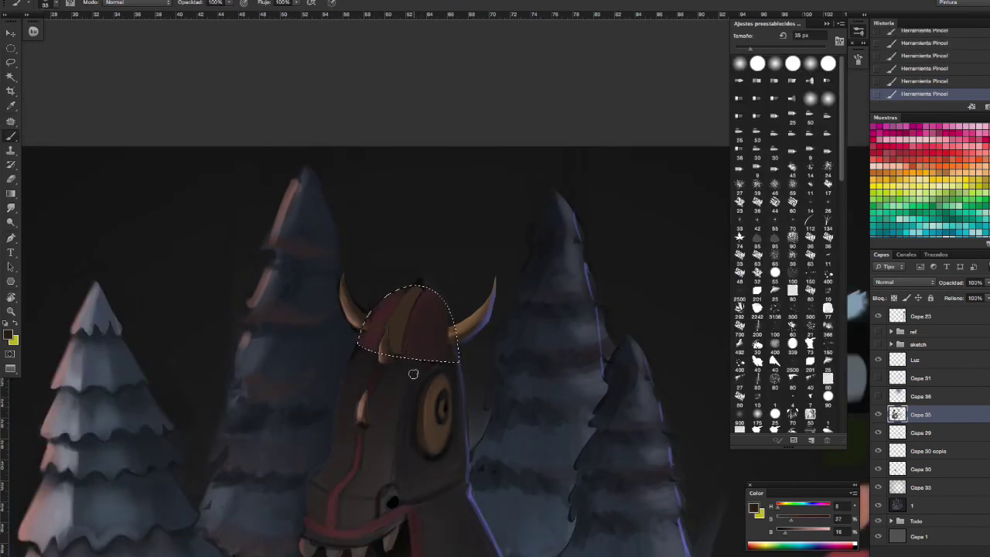
{"action": "scroll", "coordinate": [410, 348], "scroll_direction": "down", "scroll_amount": 1}
{"action": "mouse_move", "coordinate": [437, 309]}
{"action": "left_mouse_down"}
{"action": "mouse_move", "coordinate": [418, 306]}
{"action": "mouse_move", "coordinate": [444, 356]}
{"action": "left_mouse_up"}
{"action": "left_click_drag", "start_coordinate": [379, 340], "coordinate": [449, 360]}
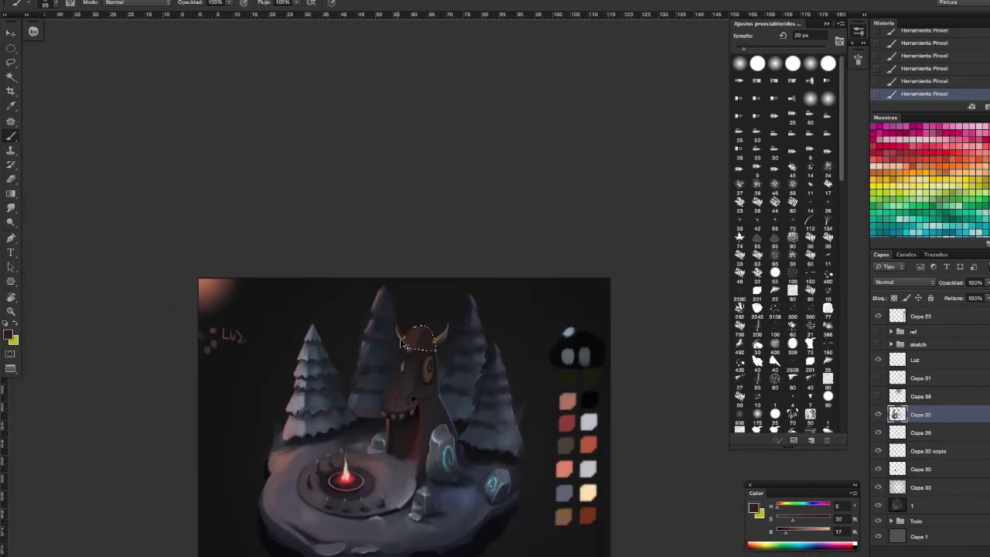
{"action": "key", "text": "ctrl+d"}
- Paint a purple rim down the head's right edge with a larger brush
{"action": "scroll", "coordinate": [417, 325], "scroll_direction": "down", "scroll_amount": 2}
{"action": "scroll", "coordinate": [418, 325], "scroll_direction": "up", "scroll_amount": 2}
{"action": "key", "text": "bracketright"}
{"action": "key", "text": "bracketright"}
{"action": "left_click_drag", "start_coordinate": [430, 306], "coordinate": [433, 337]}
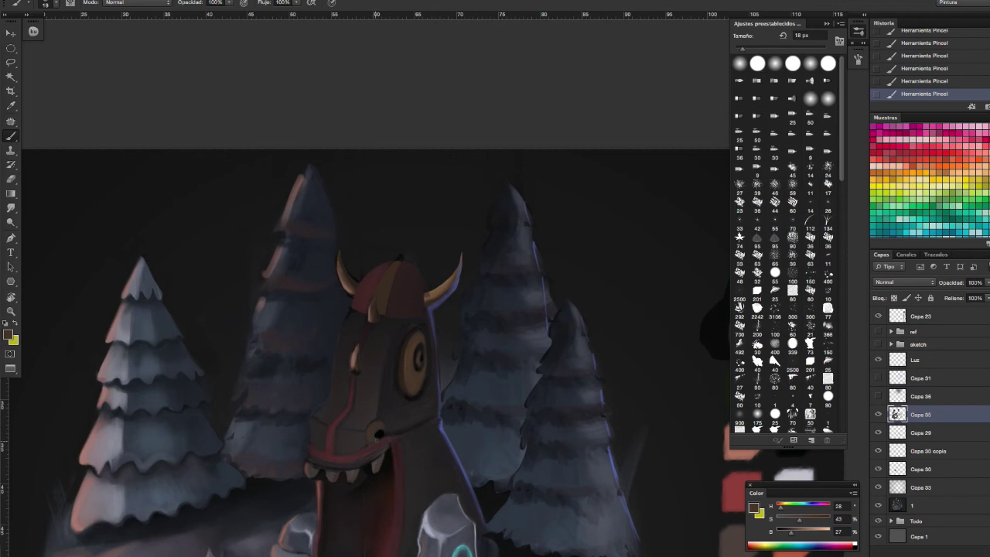
{"action": "scroll", "coordinate": [378, 435], "scroll_direction": "down", "scroll_amount": 3}
{"action": "scroll", "coordinate": [346, 359], "scroll_direction": "up", "scroll_amount": 2}
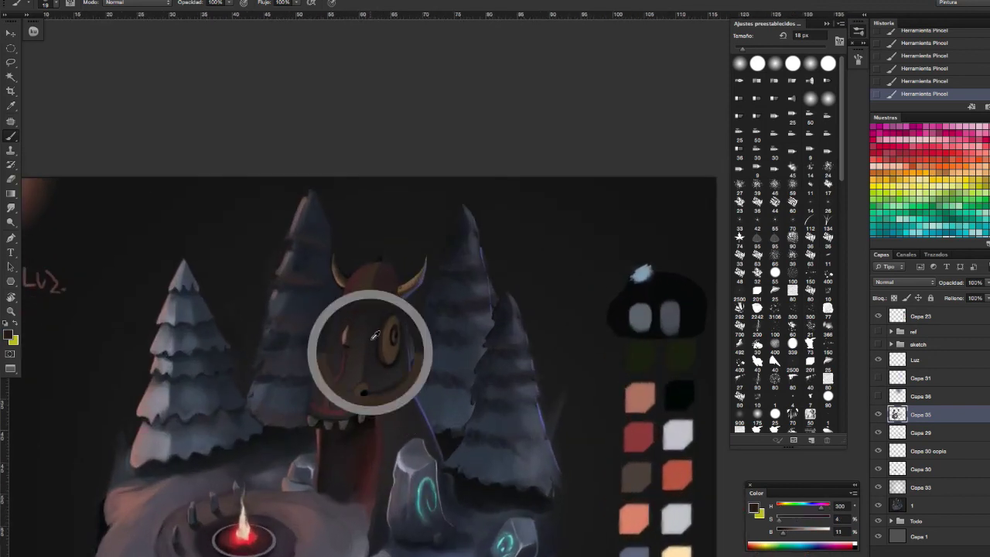
{"action": "scroll", "coordinate": [372, 270], "scroll_direction": "up", "scroll_amount": 2}
{"action": "scroll", "coordinate": [464, 348], "scroll_direction": "up", "scroll_amount": 2}
{"action": "left_click_drag", "start_coordinate": [583, 400], "coordinate": [444, 223]}
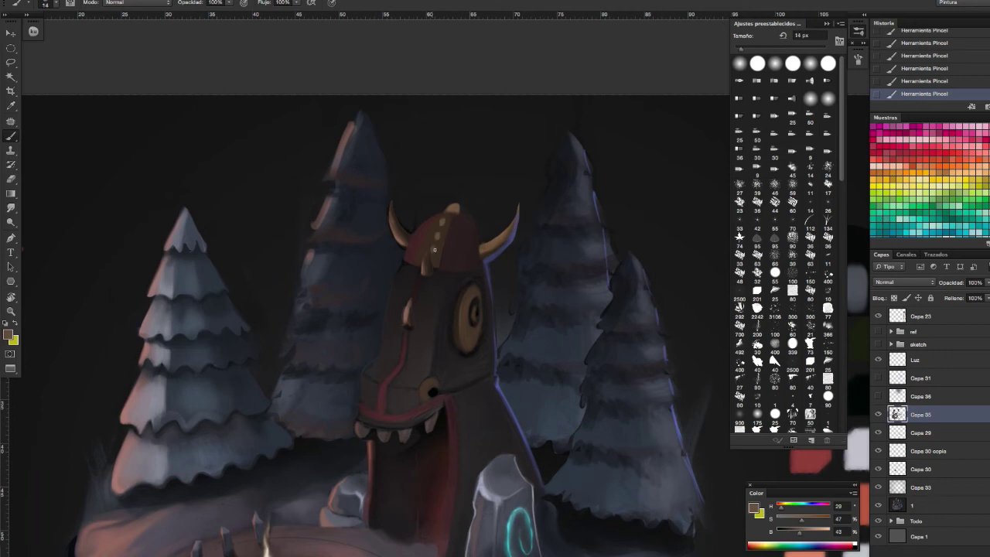
- Undo the last two brush strokes and hide the panels to preview the painting
{"action": "scroll", "coordinate": [434, 249], "scroll_direction": "down", "scroll_amount": 2}
{"action": "scroll", "coordinate": [461, 370], "scroll_direction": "down", "scroll_amount": 2}
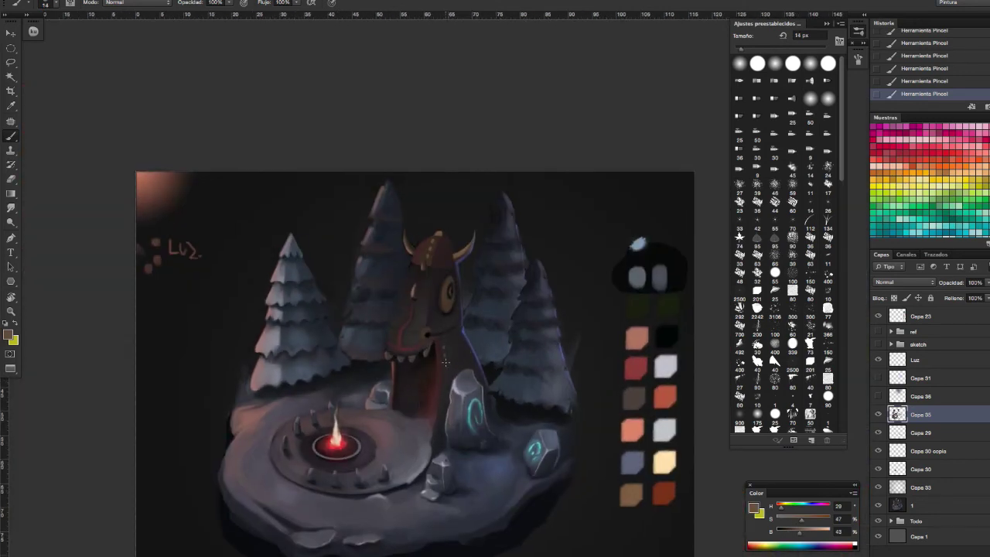
{"action": "scroll", "coordinate": [456, 363], "scroll_direction": "down", "scroll_amount": 2}
{"action": "scroll", "coordinate": [447, 344], "scroll_direction": "up", "scroll_amount": 3}
{"action": "key", "text": "ctrl+z"}
{"action": "scroll", "coordinate": [444, 336], "scroll_direction": "down", "scroll_amount": 2}
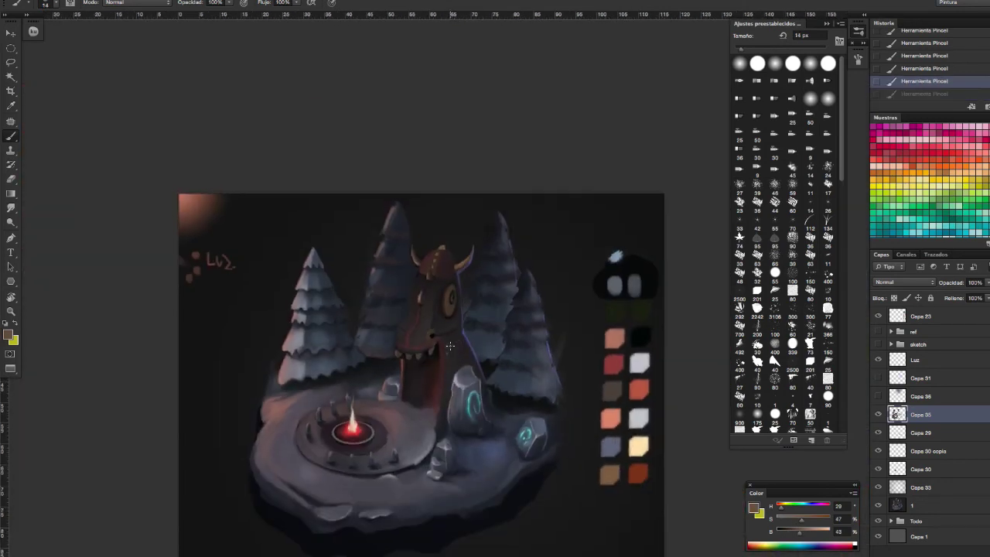
{"action": "scroll", "coordinate": [444, 337], "scroll_direction": "down", "scroll_amount": 2}
{"action": "key", "text": "ctrl+alt+z"}
{"action": "key", "text": "ctrl+alt+z"}
{"action": "key", "text": "Tab"}
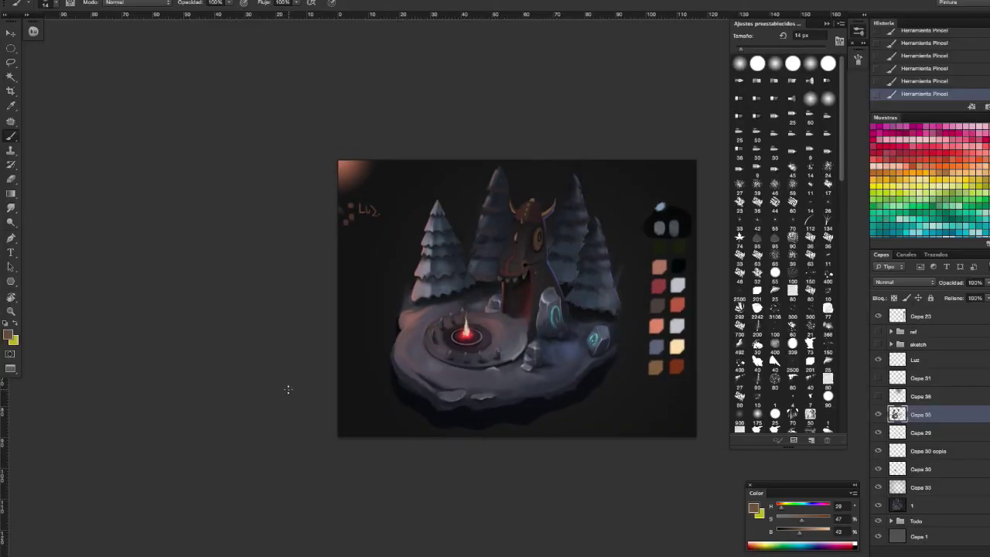
- Sample the helmet's dark red, a near-black, and the face's dark brown
{"action": "scroll", "coordinate": [453, 180], "scroll_direction": "up", "scroll_amount": 1}
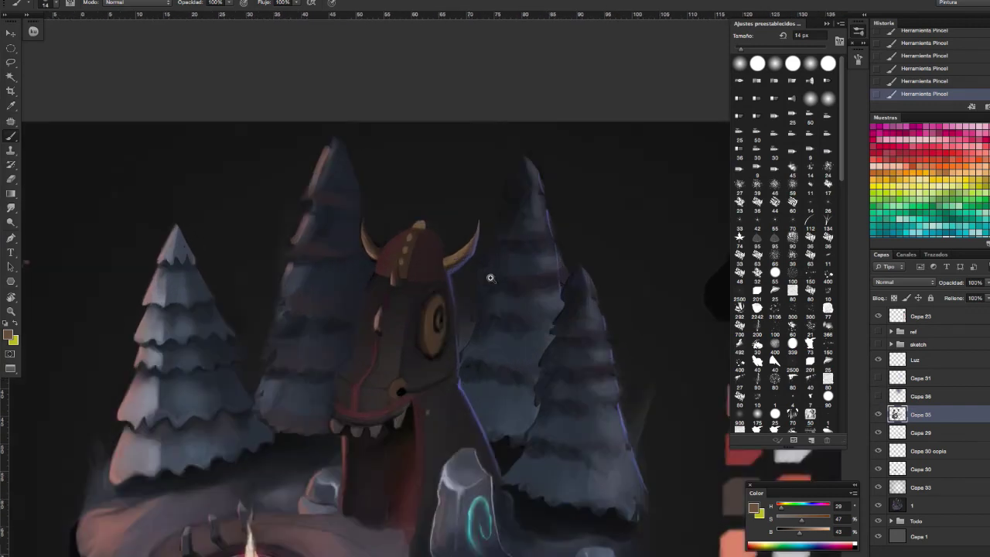
{"action": "scroll", "coordinate": [453, 179], "scroll_direction": "up", "scroll_amount": 1}
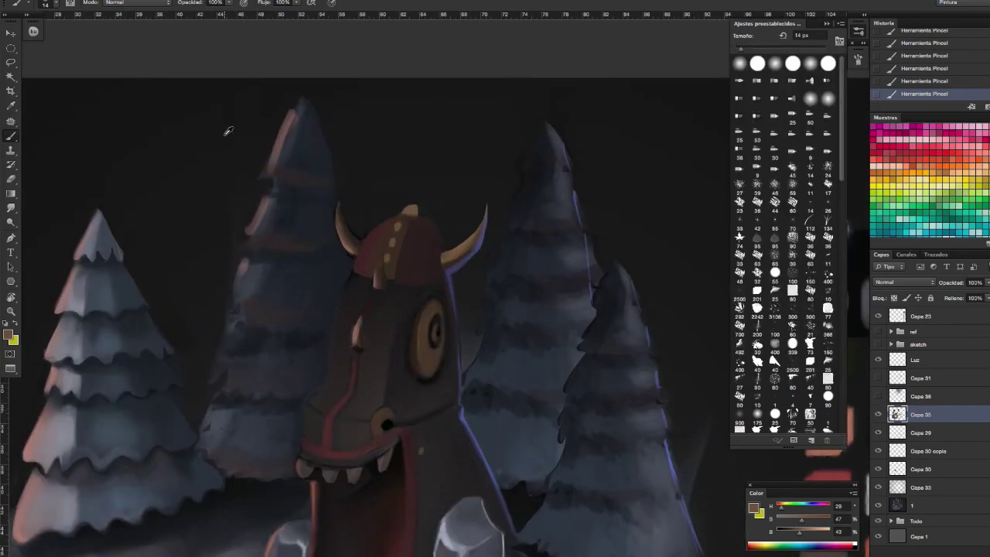
{"action": "left_click", "coordinate": [391, 222], "text": "alt"}
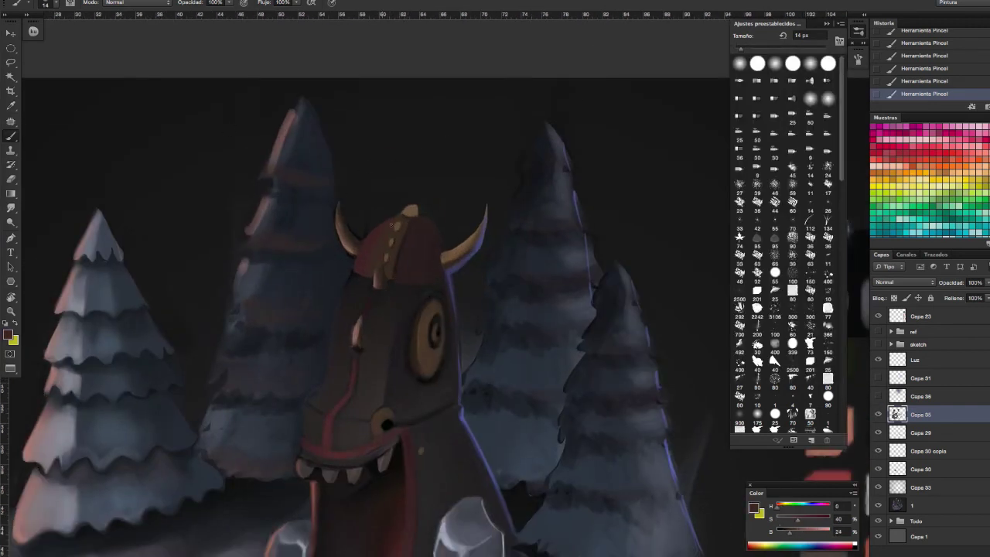
{"action": "left_click", "coordinate": [375, 283], "text": "alt"}
{"action": "left_click", "coordinate": [365, 351], "text": "alt"}
{"action": "scroll", "coordinate": [375, 326], "scroll_direction": "down", "scroll_amount": 5}
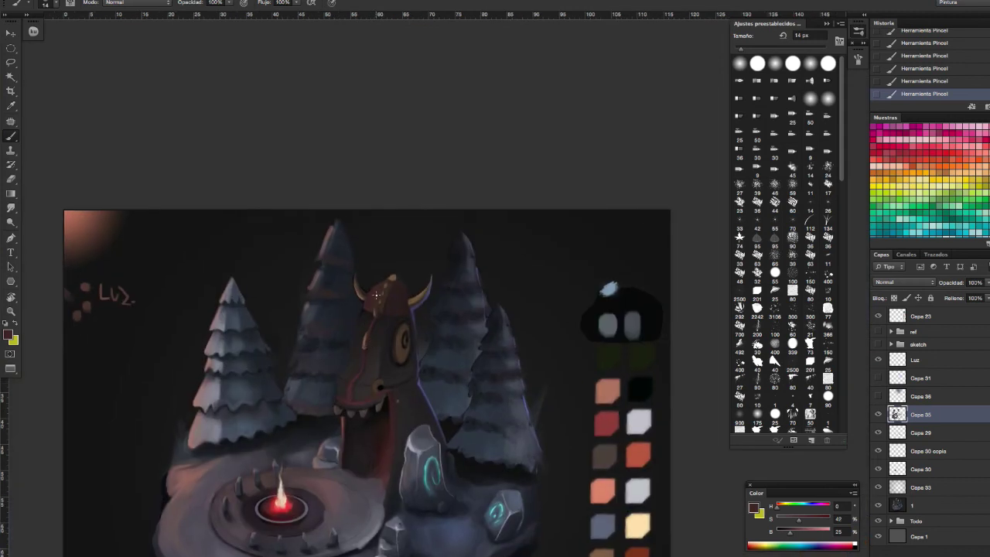
{"action": "scroll", "coordinate": [384, 263], "scroll_direction": "up", "scroll_amount": 4}
- Set a 33 px brush and raise the painting's Hue/Saturation saturation to +59
{"action": "left_click", "coordinate": [379, 287], "text": "alt"}
{"action": "left_click_drag", "start_coordinate": [380, 287], "coordinate": [430, 269]}
{"action": "scroll", "coordinate": [418, 287], "scroll_direction": "down", "scroll_amount": 3}
{"action": "key", "text": "ctrl+u"}
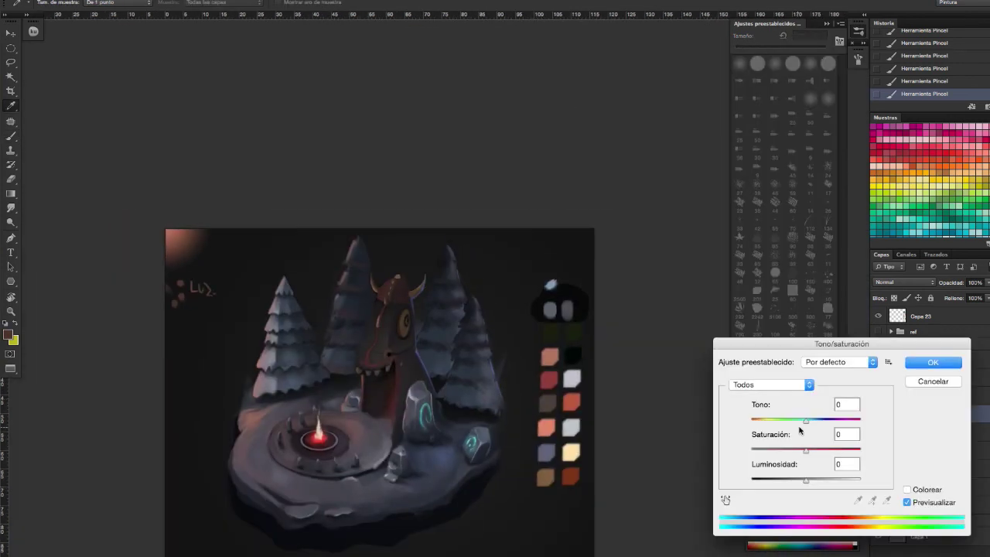
{"action": "left_click", "coordinate": [836, 449]}
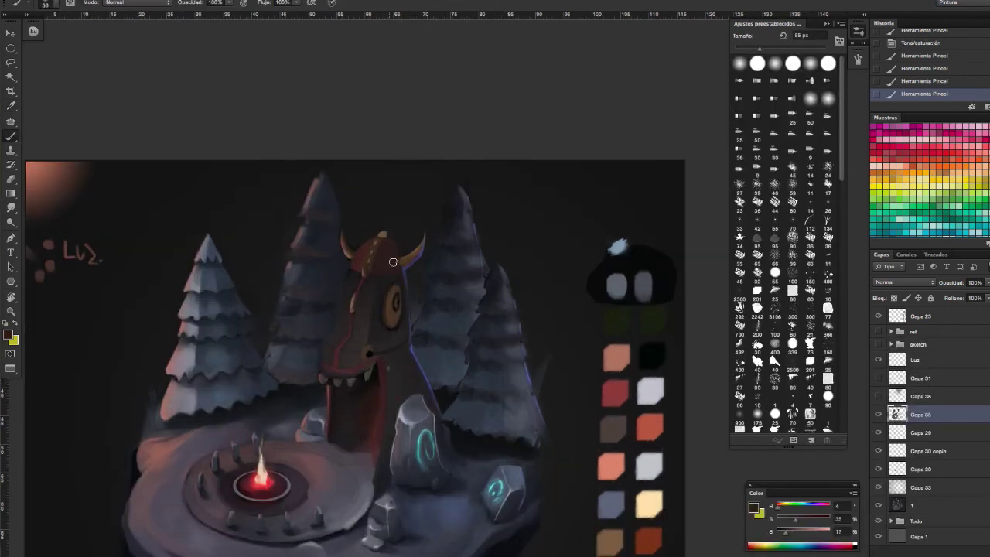
- Use a 40 px brush and sample light grey, dark and reddish-brown tones for face touch-ups
{"action": "key", "text": "F5"}
{"action": "key", "text": "F5"}
{"action": "left_click", "coordinate": [408, 337], "text": "alt"}
{"action": "left_click", "coordinate": [813, 533]}
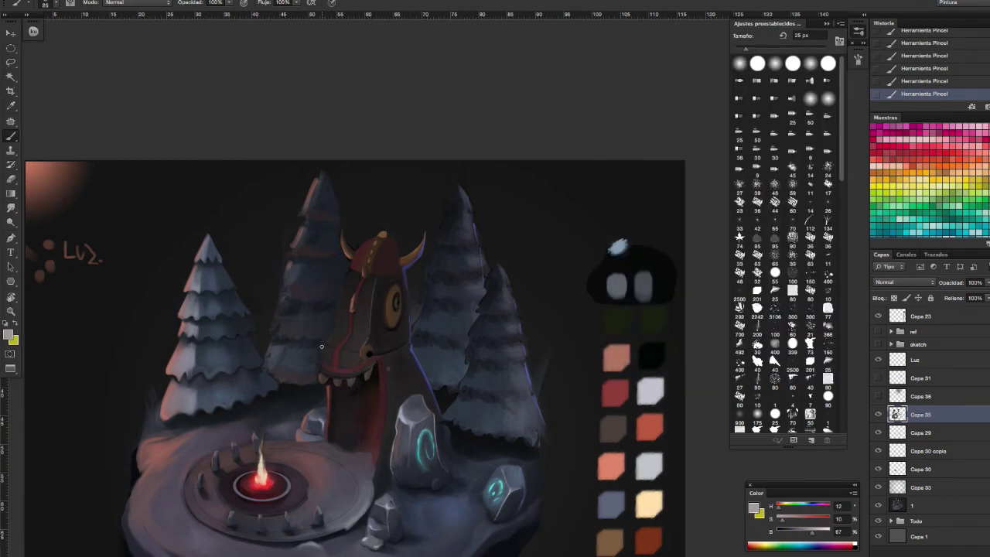
{"action": "left_click", "coordinate": [356, 267], "text": "alt"}
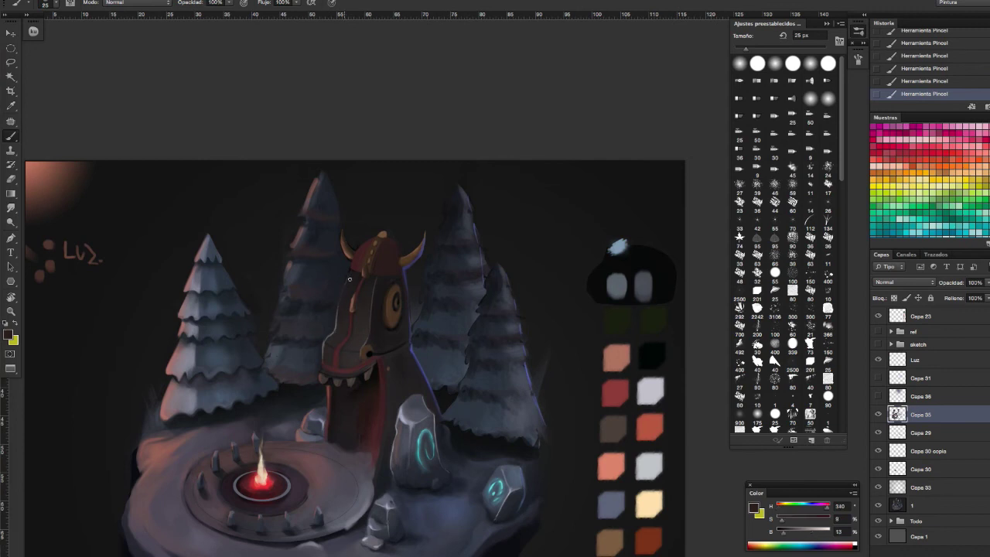
{"action": "left_click", "coordinate": [323, 348], "text": "alt"}
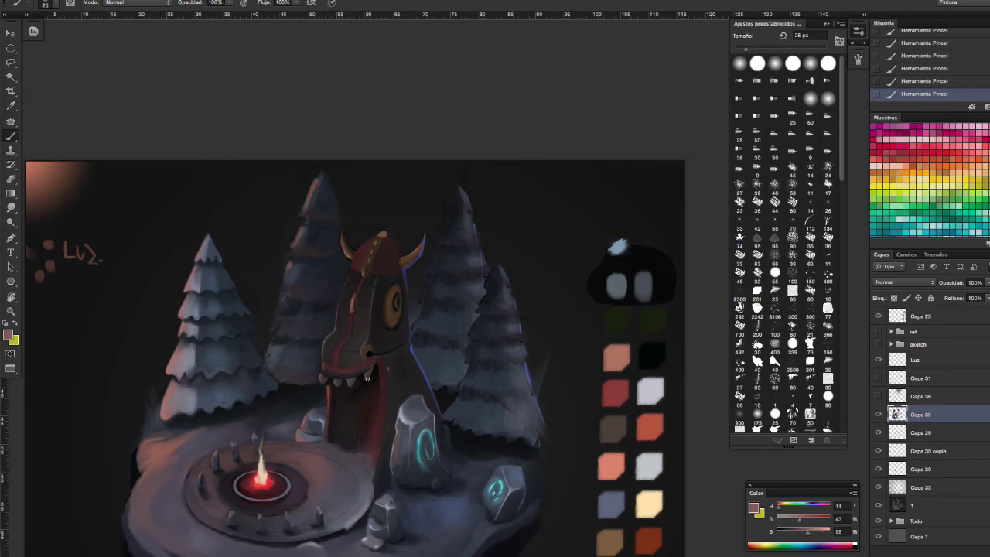
{"action": "scroll", "coordinate": [367, 379], "scroll_direction": "down", "scroll_amount": 1}
- Replace the old light layer with a new Sobreexponer color layer and a gradient glow at the doorway
{"action": "key", "text": "g"}
{"action": "key", "text": "ctrl+shift+alt+n"}
{"action": "left_click", "coordinate": [905, 282]}
{"action": "left_click", "coordinate": [905, 410]}
{"action": "left_click_drag", "start_coordinate": [352, 383], "coordinate": [327, 421]}
- Add a gradient glow along the left rim at 20% opacity
{"action": "mouse_move", "coordinate": [221, 433]}
{"action": "left_mouse_down"}
{"action": "mouse_move", "coordinate": [232, 439]}
{"action": "mouse_move", "coordinate": [240, 402]}
{"action": "left_mouse_up"}
{"action": "key", "text": "2"}
{"action": "scroll", "coordinate": [333, 451], "scroll_direction": "down", "scroll_amount": 1}
{"action": "scroll", "coordinate": [374, 457], "scroll_direction": "down", "scroll_amount": 1}
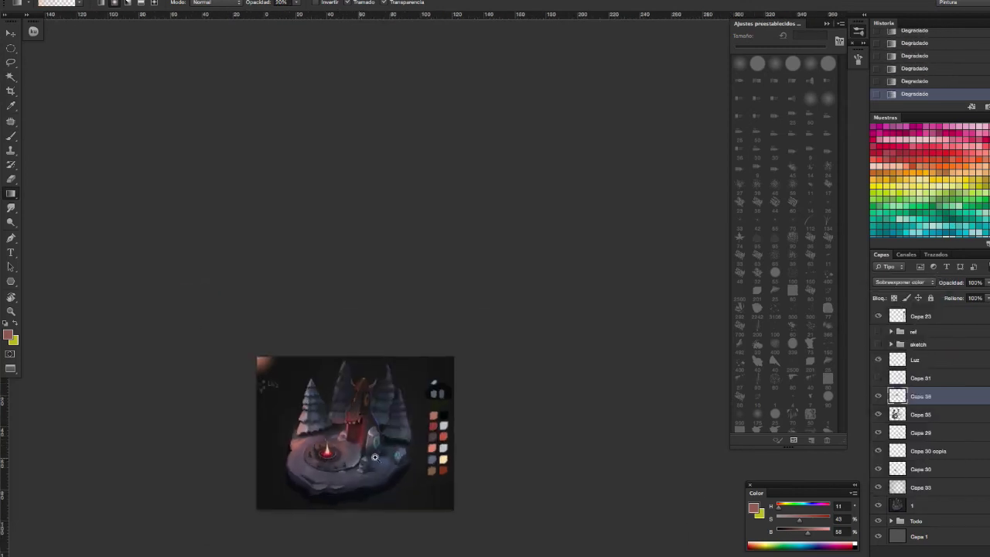
{"action": "scroll", "coordinate": [375, 457], "scroll_direction": "up", "scroll_amount": 2}
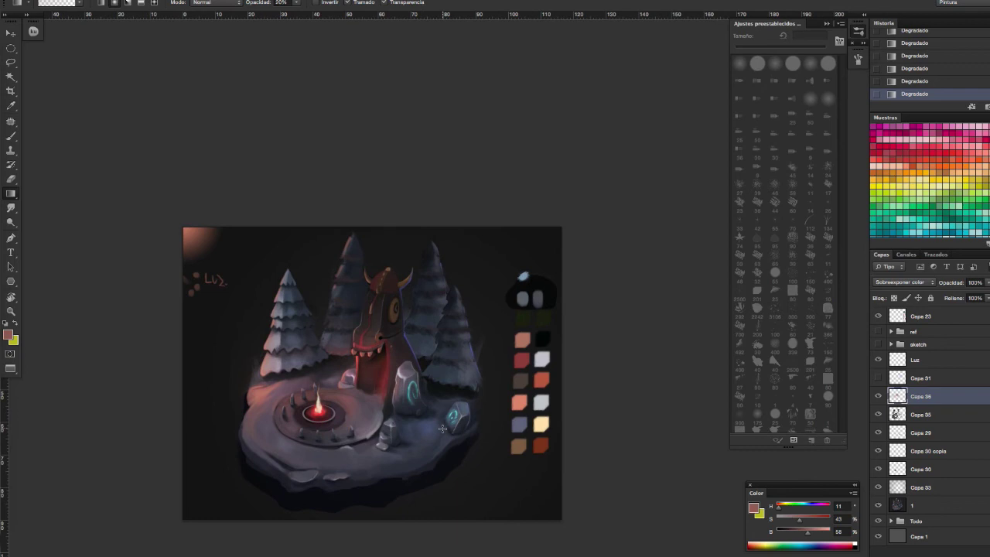
- Switch to a roughly 200 px brush and undo a broad yellow test stroke
{"action": "key", "text": "b"}
{"action": "scroll", "coordinate": [443, 428], "scroll_direction": "up", "scroll_amount": 1}
{"action": "key", "text": "F5"}
{"action": "key", "text": "F5"}
{"action": "left_click_drag", "start_coordinate": [362, 352], "coordinate": [377, 412]}
{"action": "key", "text": "ctrl+z"}
{"action": "key", "text": "F5"}
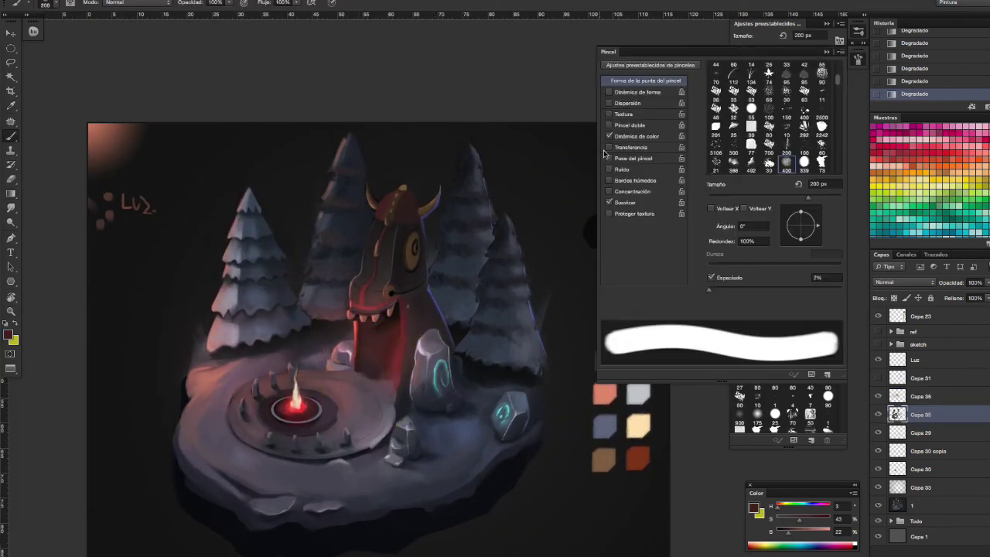
{"action": "key", "text": "F5"}
- Sample a blue-grey swatch, toggle the glow layer, and undo two stray yellow strokes
{"action": "left_click", "coordinate": [605, 424], "text": "alt"}
{"action": "left_click", "coordinate": [878, 415]}
{"action": "left_click", "coordinate": [877, 416]}
{"action": "left_click_drag", "start_coordinate": [529, 298], "coordinate": [534, 403]}
{"action": "key", "text": "ctrl+z"}
{"action": "left_click_drag", "start_coordinate": [569, 336], "coordinate": [554, 461]}
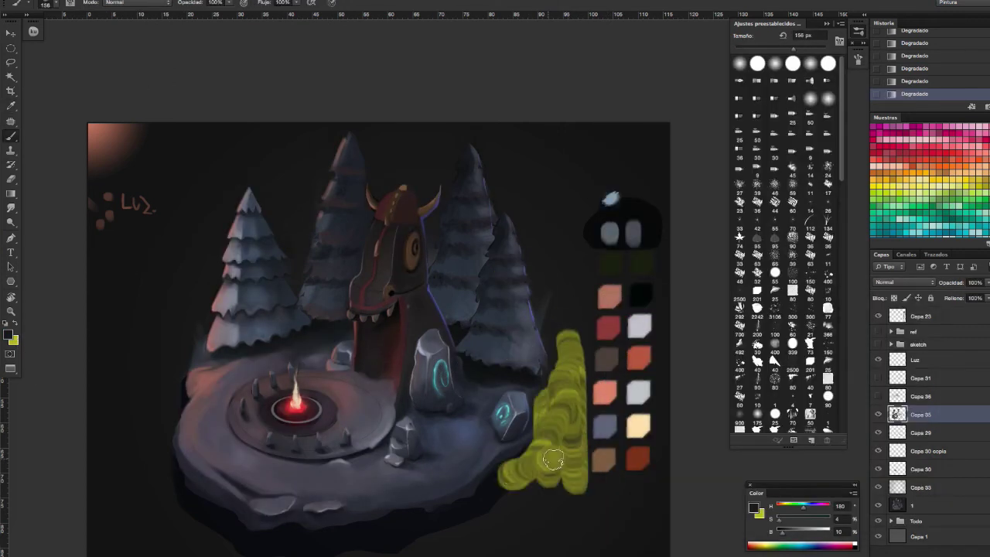
{"action": "key", "text": "ctrl+z"}
- Paint on Capa 35 with a 200 px brush while Capa 36 is hidden, then show Capa 36 again
{"action": "left_click", "coordinate": [353, 439], "text": "alt"}
{"action": "key", "text": "alt+bracketright"}
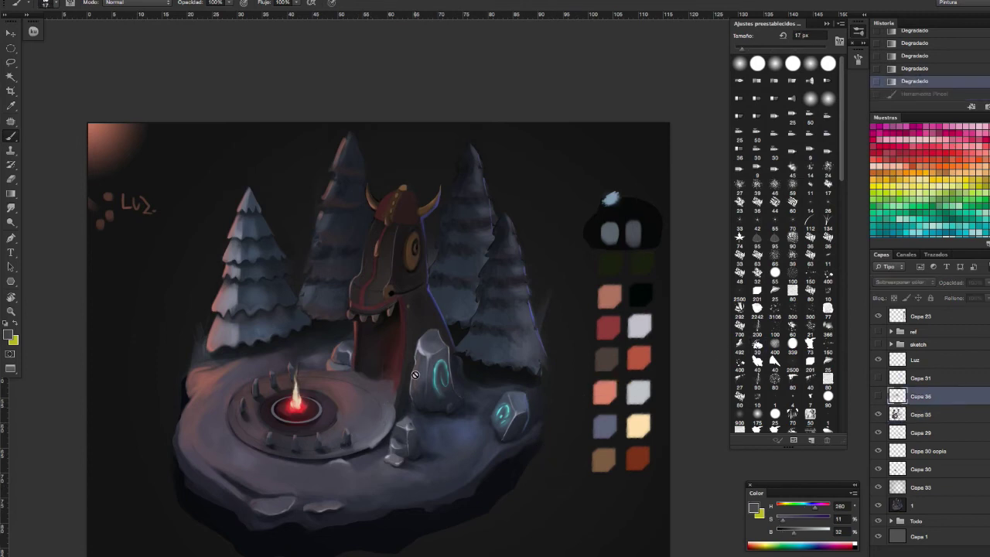
{"action": "left_click", "coordinate": [415, 374]}
{"action": "key", "text": "Return"}
{"action": "key", "text": "alt+bracketleft"}
{"action": "left_click_drag", "start_coordinate": [371, 352], "coordinate": [397, 353]}
{"action": "left_click", "coordinate": [878, 396]}
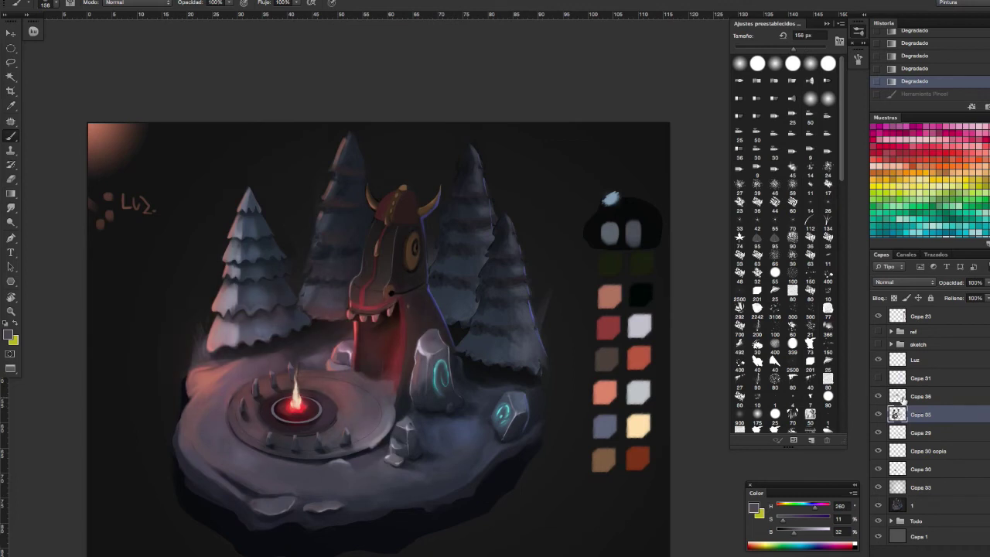
{"action": "scroll", "coordinate": [346, 294], "scroll_direction": "up", "scroll_amount": 2}
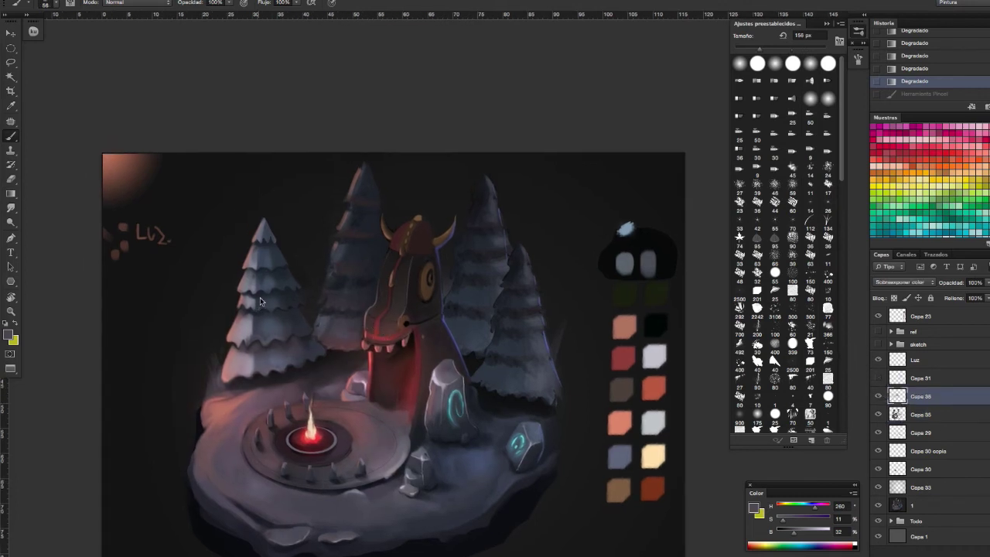
- Darken the red glow in the doorway on Capa 35 and turn the Capa 36 glow back on
{"action": "left_click", "coordinate": [920, 414]}
{"action": "left_click", "coordinate": [366, 345], "text": "alt"}
{"action": "mouse_move", "coordinate": [367, 344]}
{"action": "left_mouse_down"}
{"action": "mouse_move", "coordinate": [387, 387]}
{"action": "mouse_move", "coordinate": [247, 386]}
{"action": "left_mouse_up"}
{"action": "left_click", "coordinate": [878, 396]}
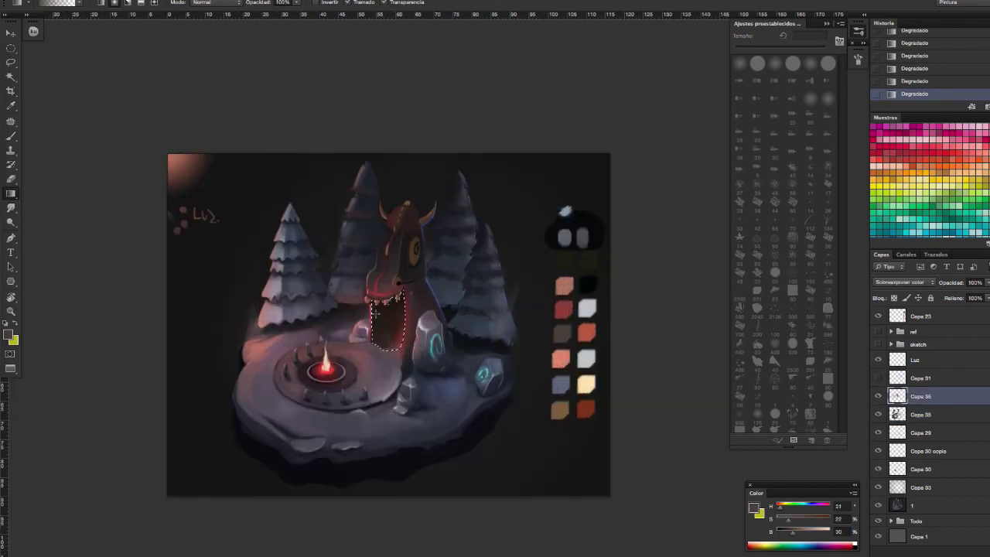
- Fill the doorway selection with an orange-red gradient, then deselect
{"action": "left_click", "coordinate": [586, 333], "text": "alt"}
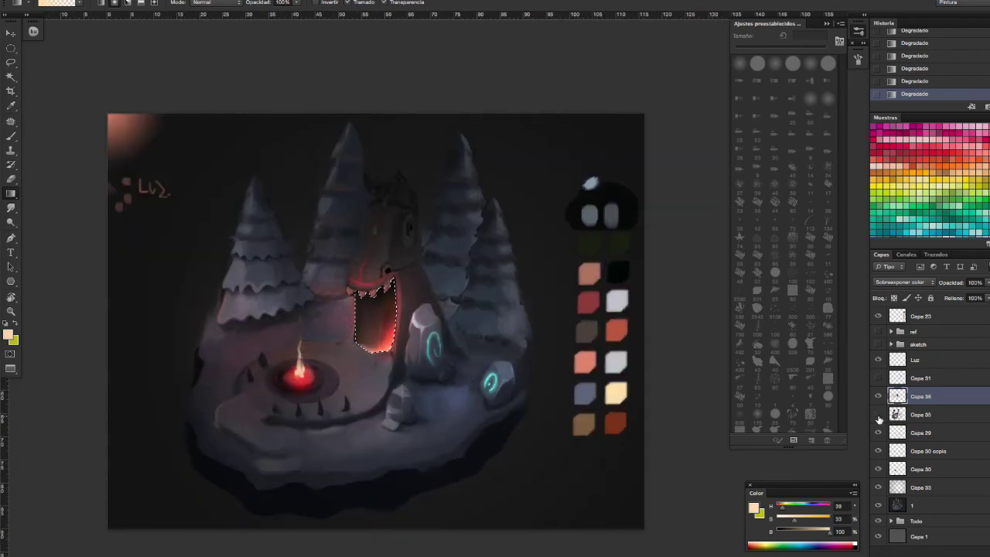
{"action": "left_click", "coordinate": [878, 416]}
{"action": "left_click", "coordinate": [879, 416]}
{"action": "left_click", "coordinate": [879, 416]}
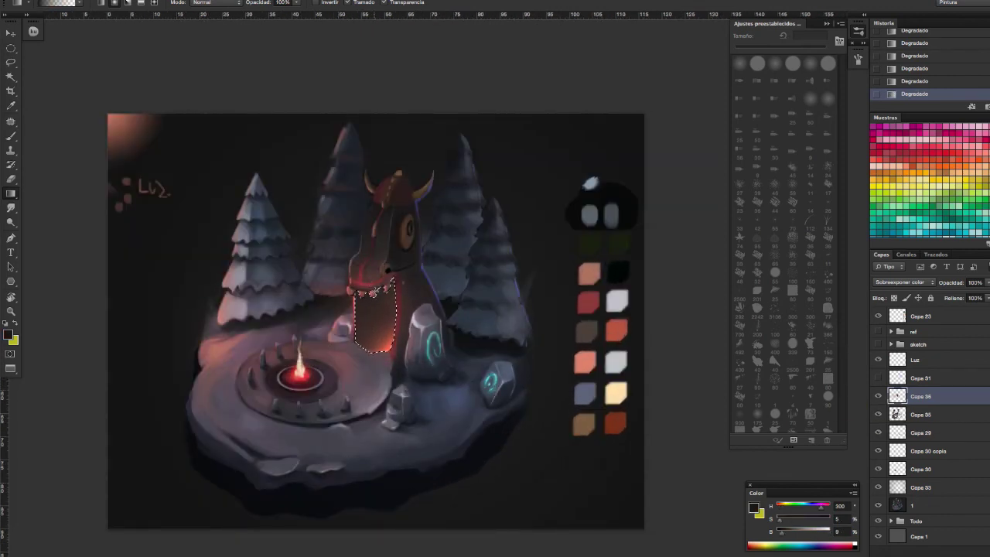
{"action": "key", "text": "e"}
{"action": "left_click_drag", "start_coordinate": [371, 301], "coordinate": [379, 336]}
{"action": "key", "text": "g"}
{"action": "left_click", "coordinate": [616, 393], "text": "alt"}
{"action": "key", "text": "ctrl+d"}
- Hide Capa 36, select Capa 35, add a new layer and paint dark strokes by the doorway
{"action": "scroll", "coordinate": [403, 404], "scroll_direction": "down", "scroll_amount": 2}
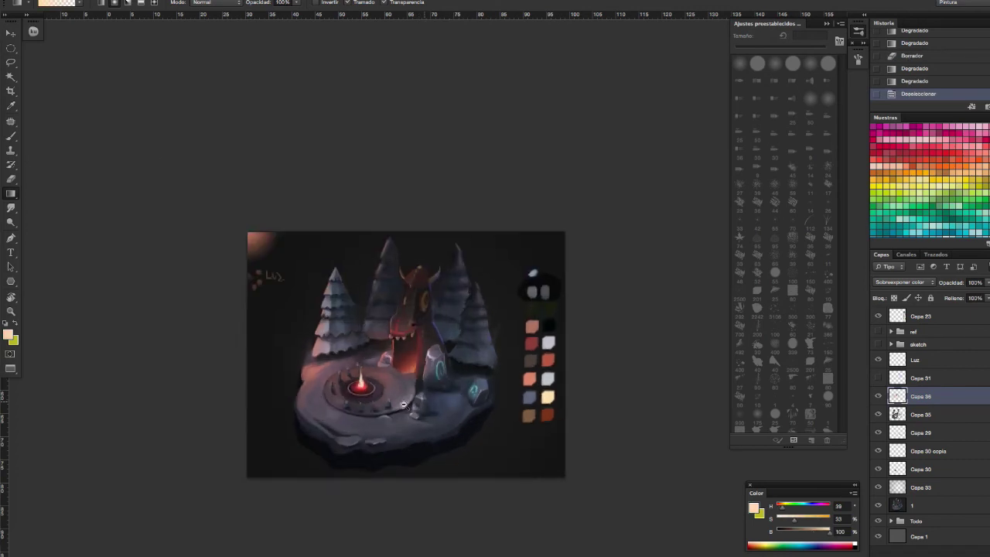
{"action": "scroll", "coordinate": [420, 399], "scroll_direction": "up", "scroll_amount": 1}
{"action": "scroll", "coordinate": [420, 399], "scroll_direction": "up", "scroll_amount": 1}
{"action": "left_click", "coordinate": [878, 396]}
{"action": "left_click", "coordinate": [897, 413]}
{"action": "key", "text": "b"}
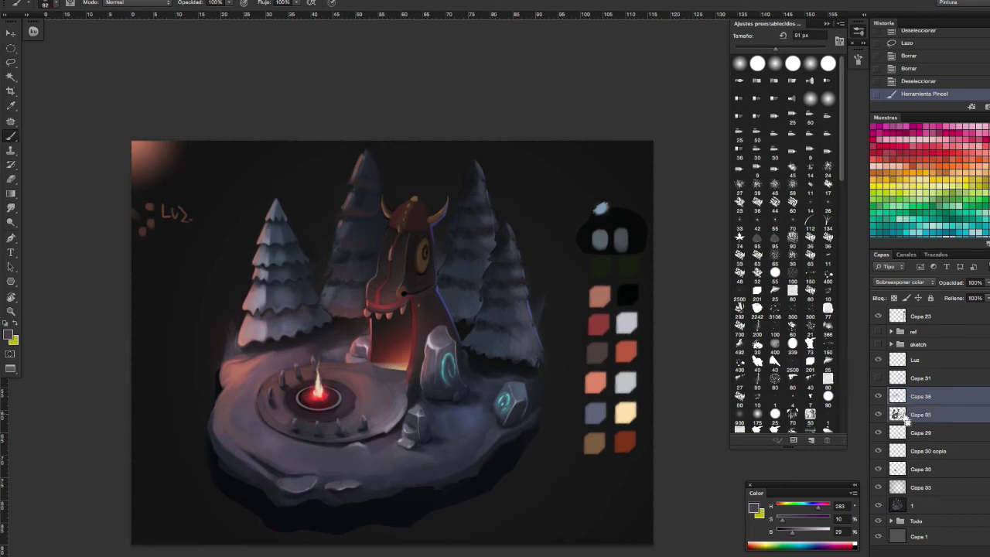
{"action": "left_click", "coordinate": [903, 415]}
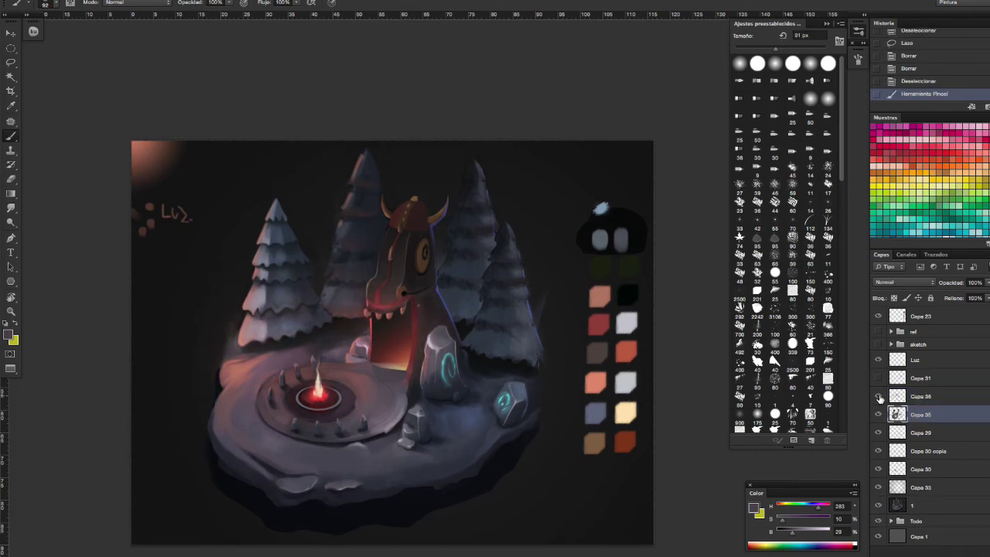
{"action": "left_click", "coordinate": [920, 396]}
{"action": "key", "text": "ctrl+shift+alt+n"}
{"action": "left_click_drag", "start_coordinate": [370, 377], "coordinate": [402, 366]}
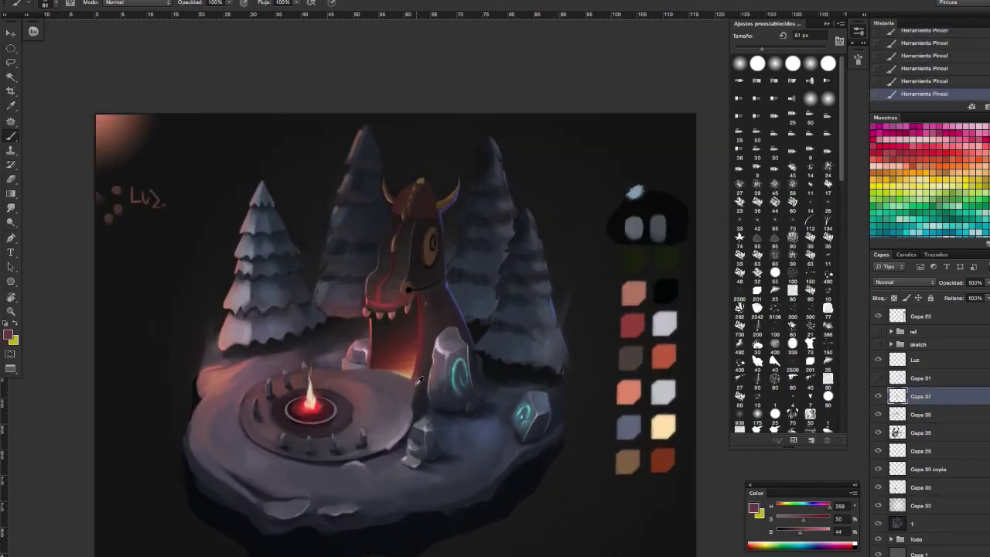
- Rename the layers to short names: 3, b, b2, d, d1 and e
{"action": "double_click", "coordinate": [922, 396]}
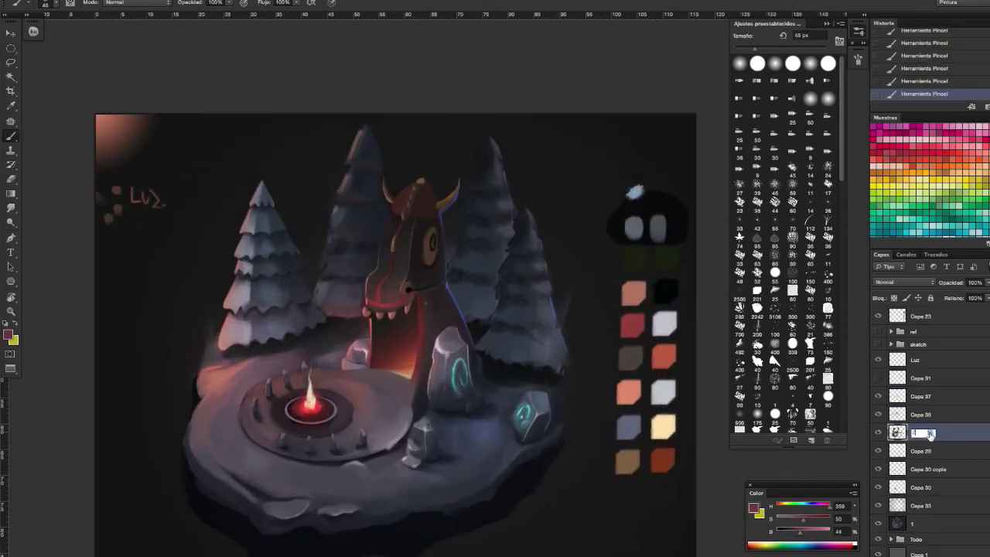
{"action": "type", "text": "3b"}
{"action": "key", "text": "Tab"}
{"action": "key", "text": "Tab"}
{"action": "type", "text": "b2d"}
{"action": "key", "text": "Tab"}
{"action": "type", "text": "d1"}
{"action": "left_click", "coordinate": [920, 396]}
{"action": "double_click", "coordinate": [921, 378]}
{"action": "type", "text": "e"}
{"action": "key", "text": "Return"}
- Sample muted, dark, warm pink and near-black colours from the painting
{"action": "left_click", "coordinate": [398, 381], "text": "alt"}
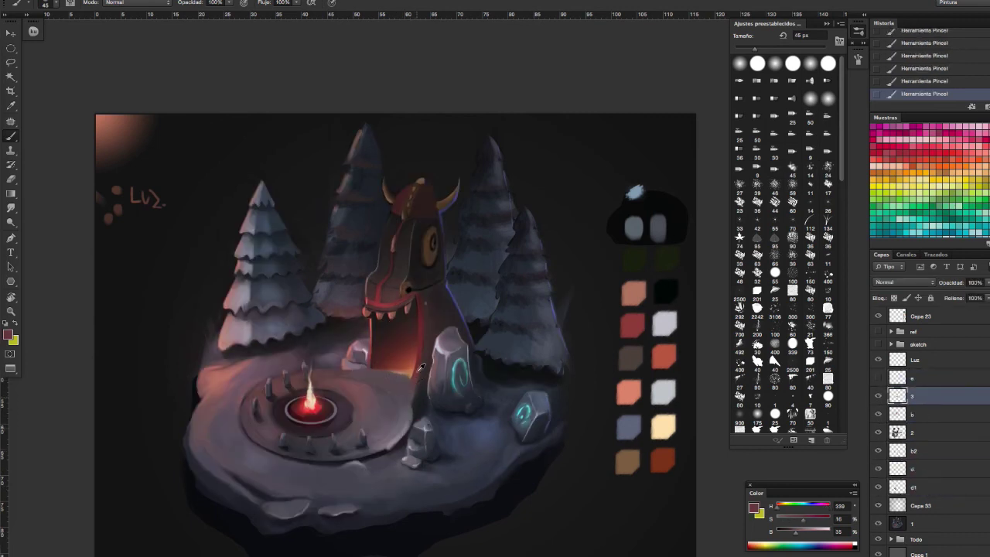
{"action": "left_click", "coordinate": [368, 364], "text": "alt"}
{"action": "scroll", "coordinate": [360, 373], "scroll_direction": "down", "scroll_amount": 3}
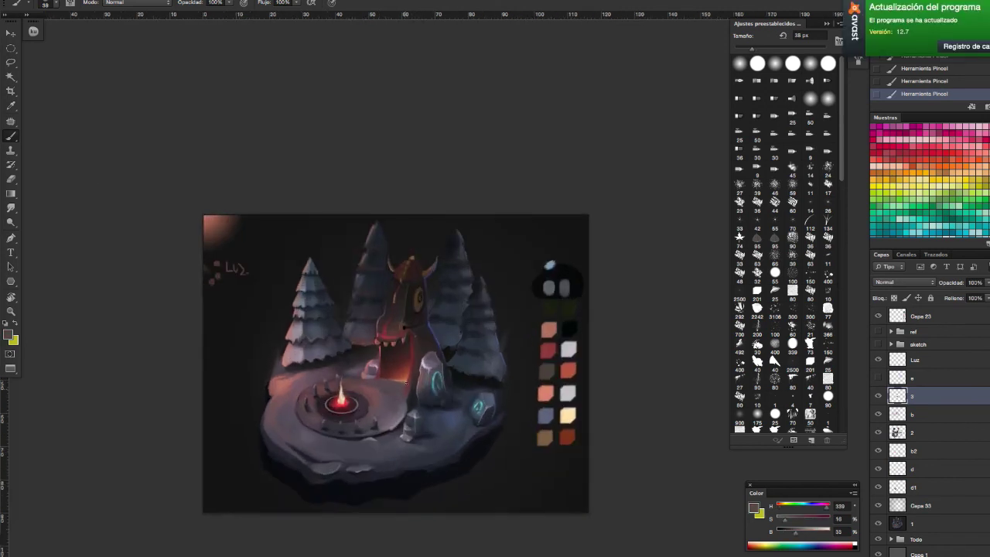
{"action": "scroll", "coordinate": [416, 400], "scroll_direction": "up", "scroll_amount": 2}
{"action": "left_click", "coordinate": [352, 348], "text": "alt"}
{"action": "left_click", "coordinate": [246, 378], "text": "alt"}
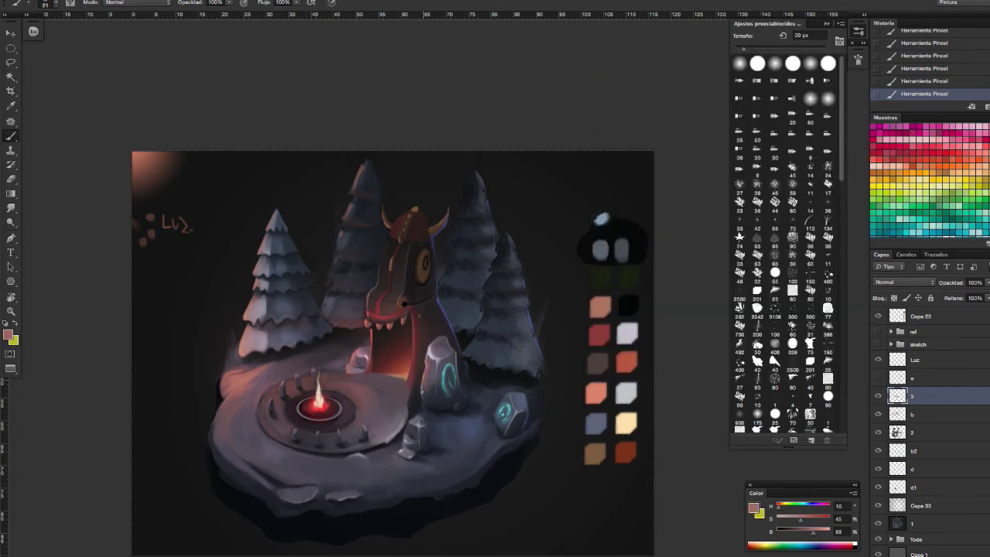
{"action": "left_click", "coordinate": [406, 299], "text": "alt"}
{"action": "scroll", "coordinate": [359, 315], "scroll_direction": "down", "scroll_amount": 3}
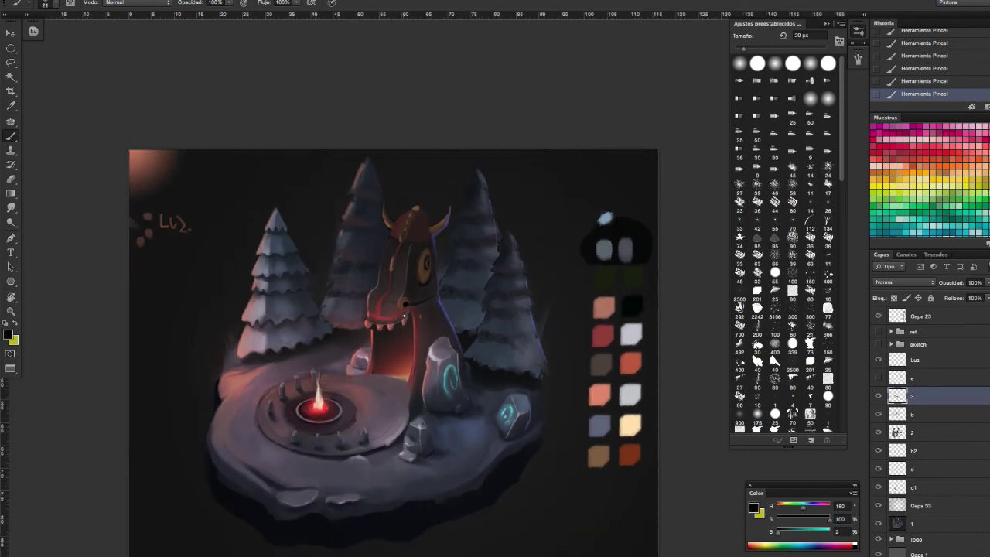
{"action": "scroll", "coordinate": [716, 377], "scroll_direction": "up", "scroll_amount": 1}
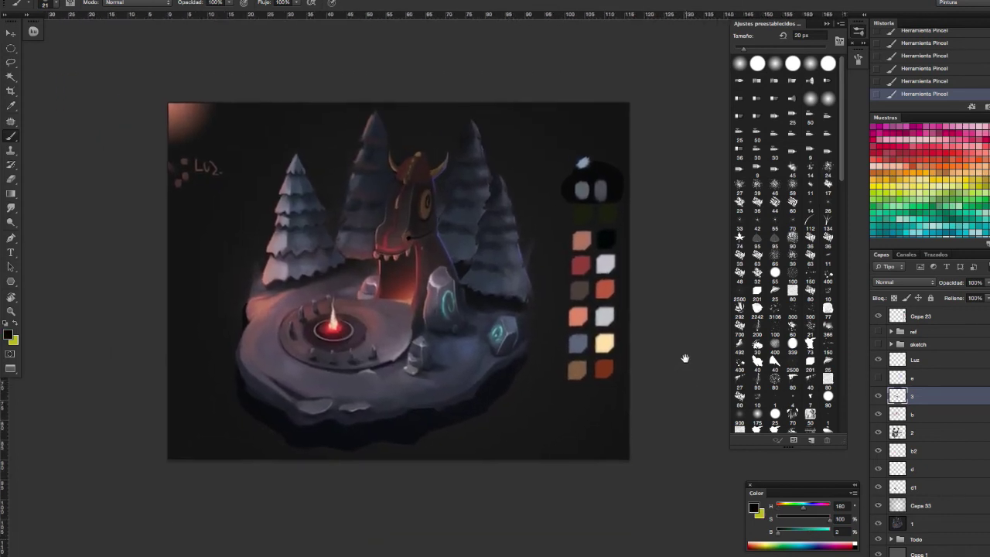
{"action": "scroll", "coordinate": [685, 353], "scroll_direction": "up", "scroll_amount": 1}
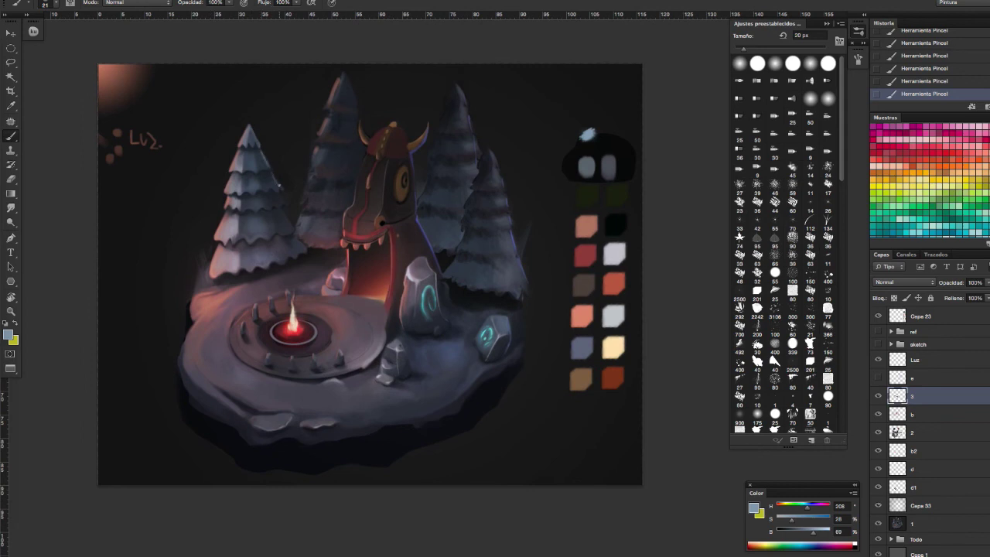
{"action": "scroll", "coordinate": [368, 302], "scroll_direction": "up", "scroll_amount": 1}
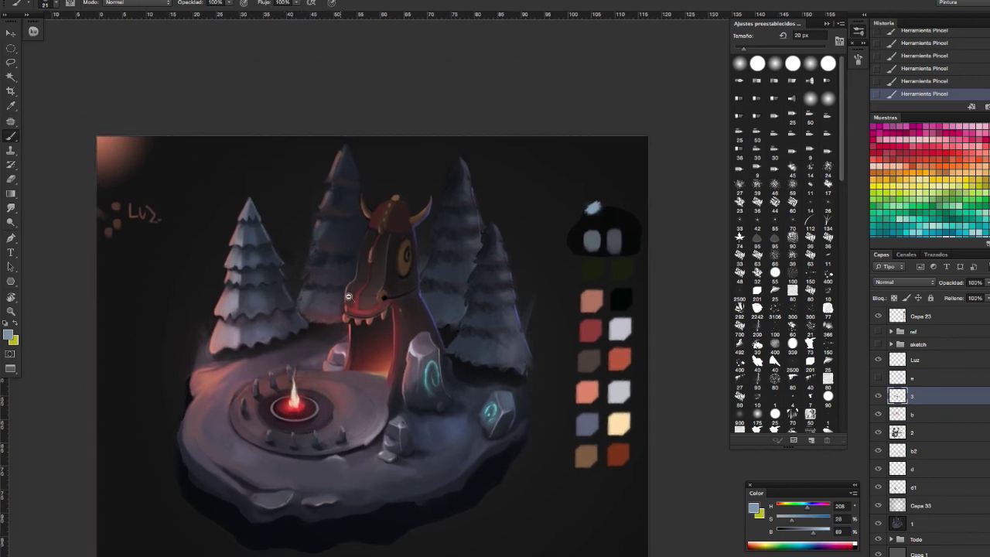
- Set the brush to about 92 px with a cream colour and add a new layer
{"action": "key", "text": "F5"}
{"action": "key", "text": "F5"}
{"action": "left_click", "coordinate": [646, 439], "text": "alt"}
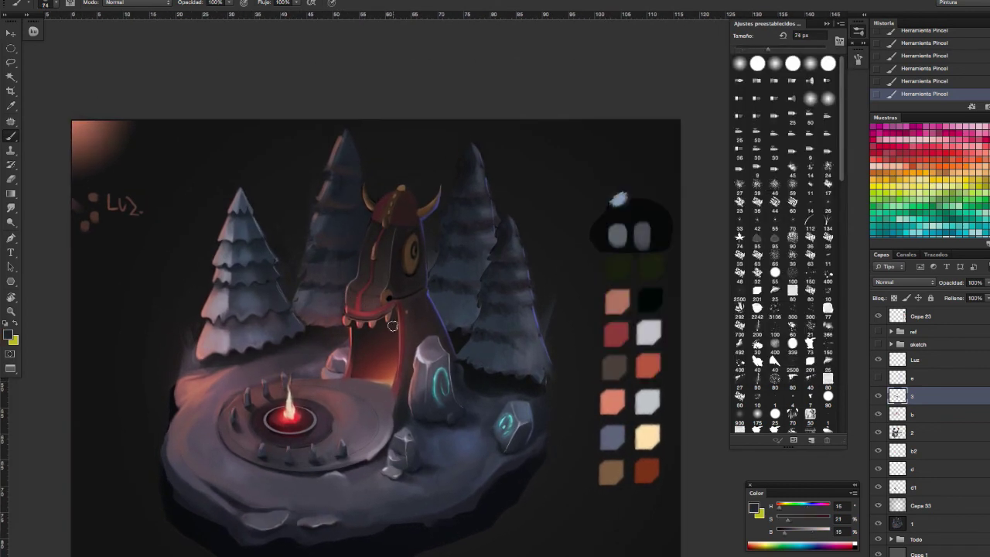
{"action": "left_click_drag", "start_coordinate": [387, 383], "coordinate": [308, 426]}
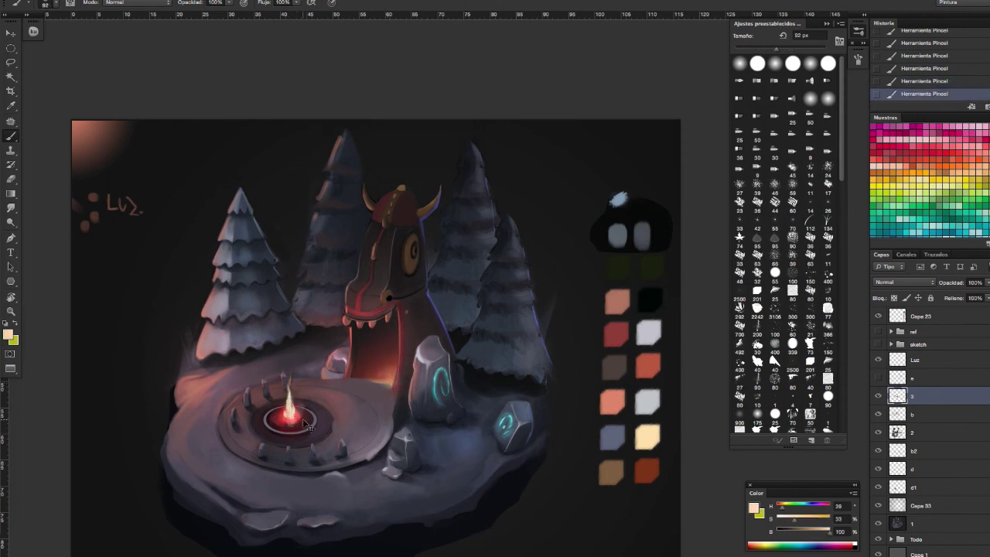
{"action": "key", "text": "ctrl+shift+alt+n"}
{"action": "type", "text": "e2"}
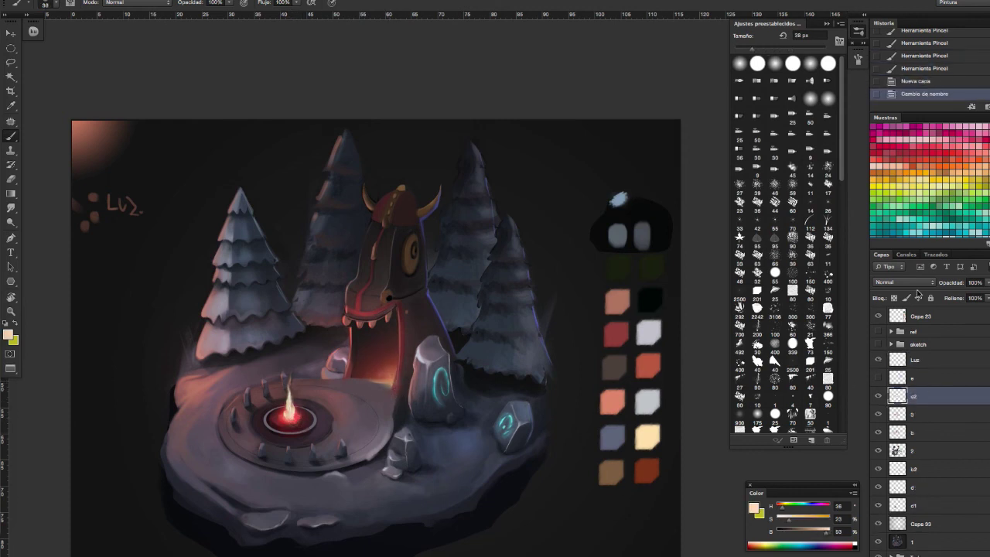
- Shrink the brush to about 20 px and brighten a highlight on the left tree
{"action": "key", "text": "F5"}
{"action": "key", "text": "F5"}
{"action": "key", "text": "bracketleft"}
{"action": "key", "text": "bracketleft"}
{"action": "key", "text": "bracketleft"}
{"action": "key", "text": "F5"}
{"action": "key", "text": "F5"}
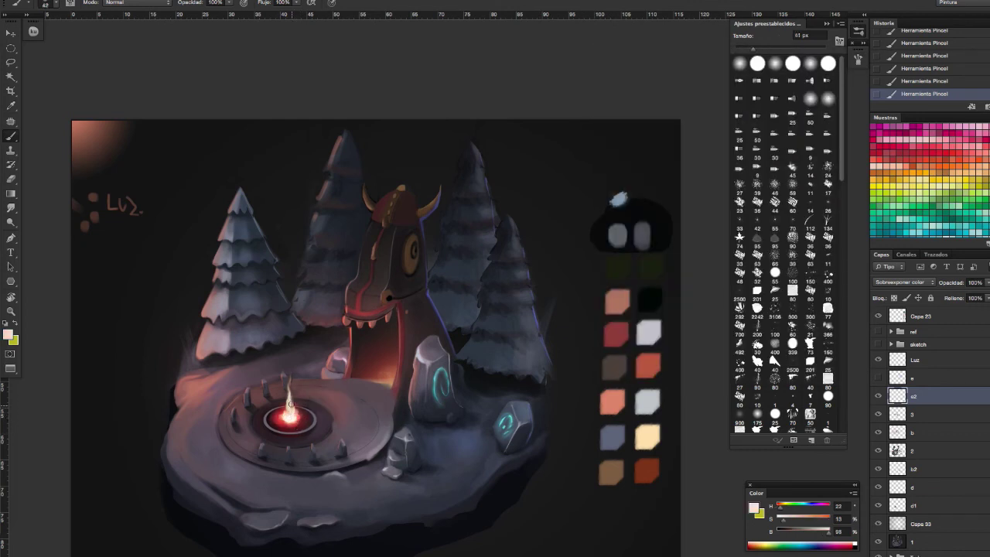
{"action": "scroll", "coordinate": [368, 410], "scroll_direction": "down", "scroll_amount": 1}
{"action": "key", "text": "bracketleft"}
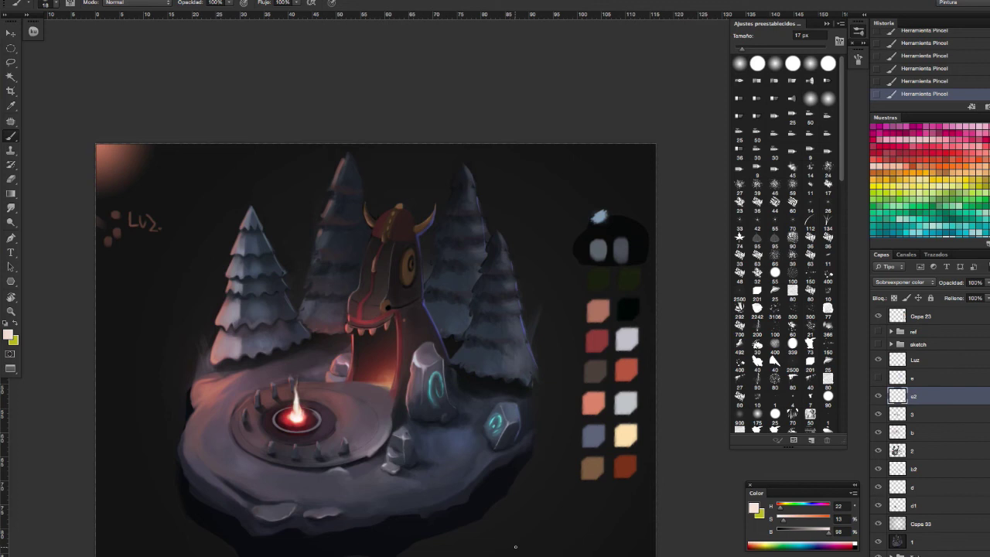
{"action": "scroll", "coordinate": [399, 347], "scroll_direction": "up", "scroll_amount": 3}
{"action": "left_click_drag", "start_coordinate": [148, 265], "coordinate": [158, 241]}
- Move to layer 3 with the Smudge (Dedo) tool and choose a different brush preset
{"action": "scroll", "coordinate": [334, 398], "scroll_direction": "down", "scroll_amount": 2}
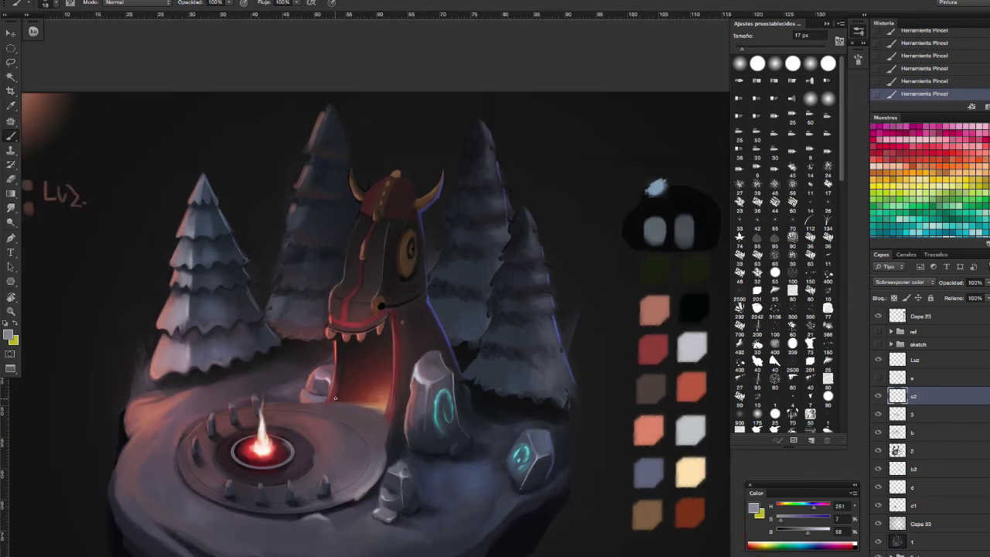
{"action": "key", "text": "alt+bracketleft"}
{"action": "left_click", "coordinate": [393, 411], "text": "alt"}
{"action": "key", "text": "F5"}
{"action": "key", "text": "F5"}
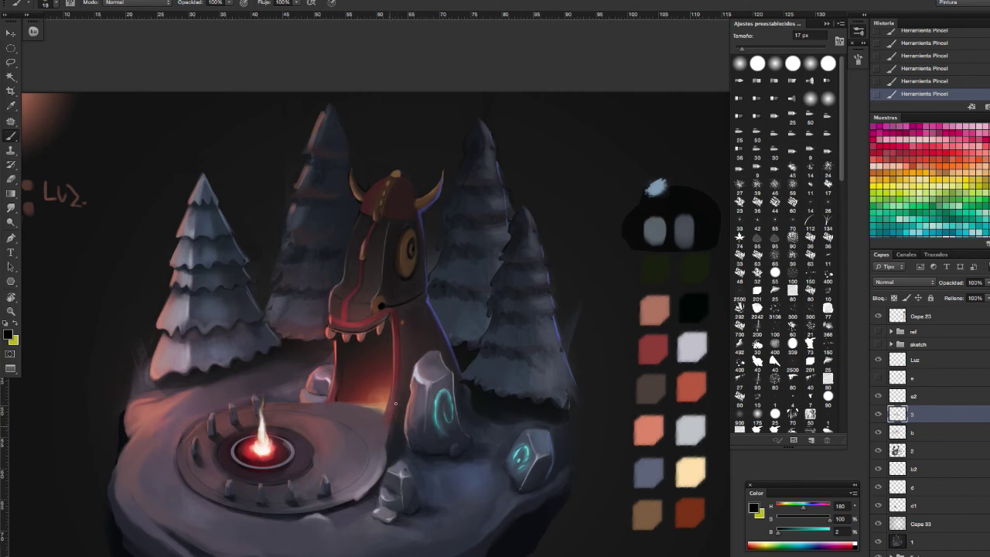
{"action": "left_click", "coordinate": [23, 208]}
{"action": "key", "text": "alt+bracketright"}
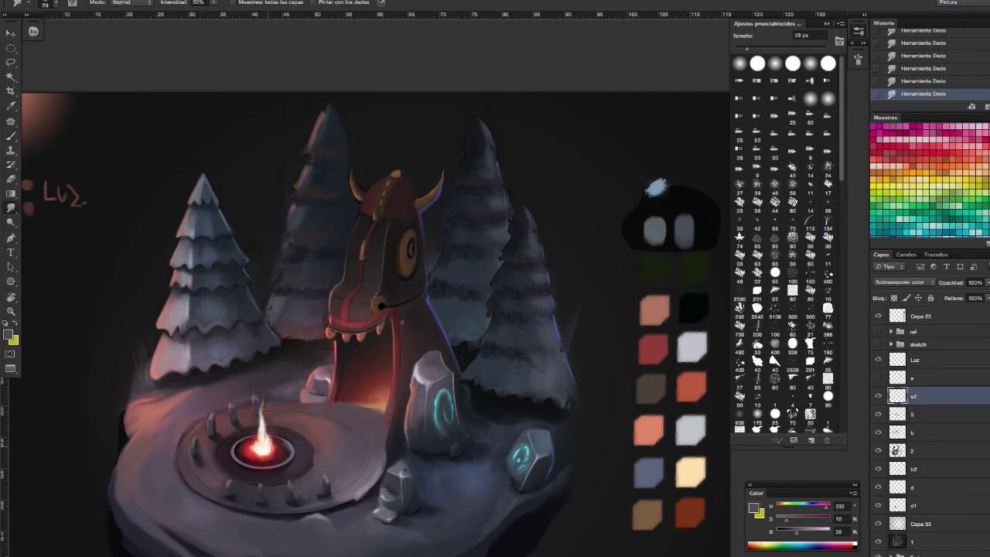
{"action": "key", "text": "alt+bracketleft"}
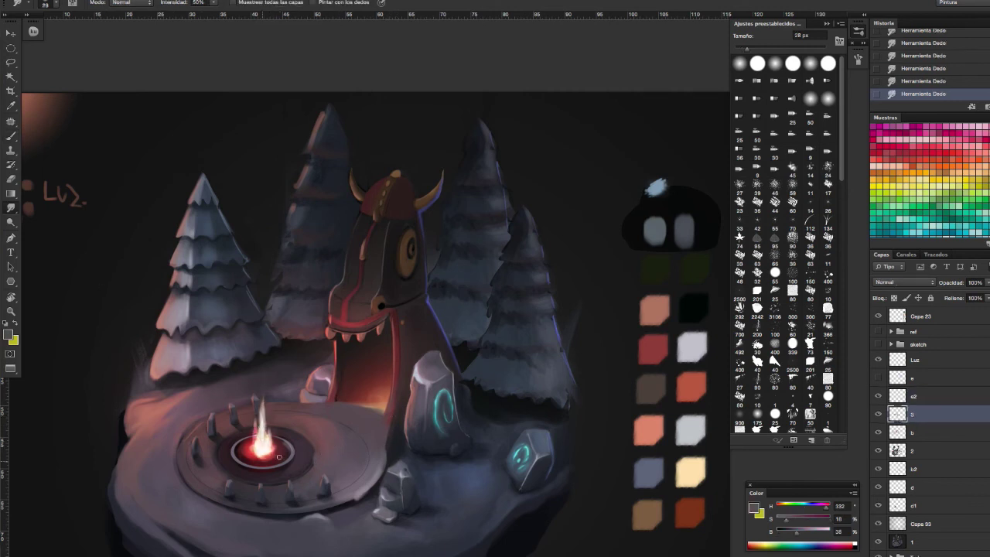
{"action": "key", "text": "ctrl+minus"}
{"action": "scroll", "coordinate": [539, 466], "scroll_direction": "down", "scroll_amount": 2}
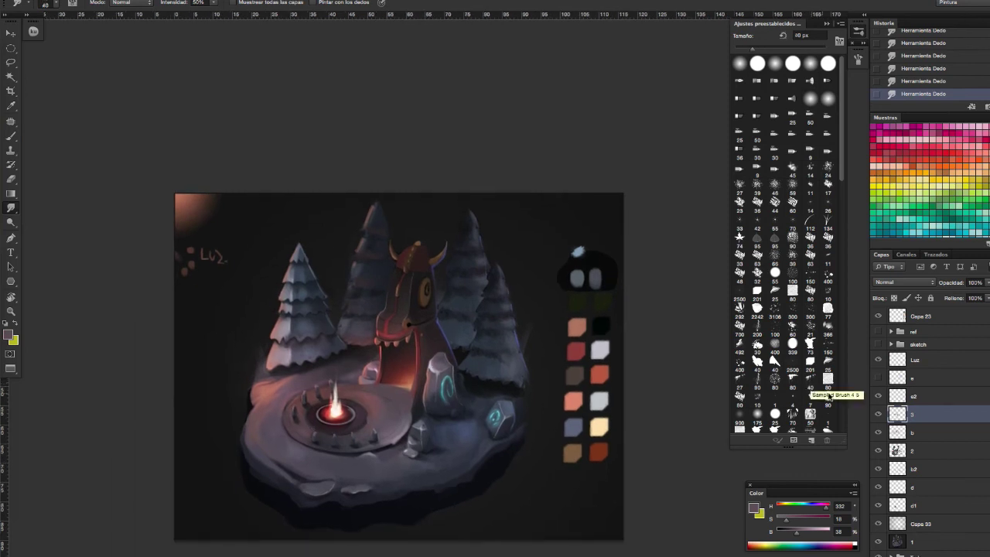
{"action": "left_click", "coordinate": [829, 394]}
{"action": "scroll", "coordinate": [457, 349], "scroll_direction": "up", "scroll_amount": 2}
- Add a Hue/Saturation adjustment layer with an inverted, feathered mask
{"action": "key", "text": "alt+bracketright"}
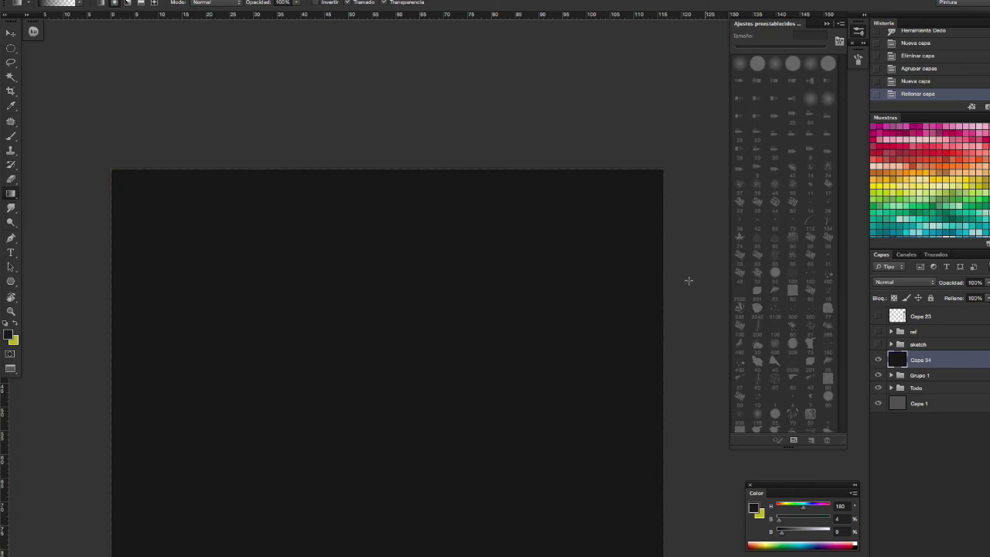
{"action": "left_click", "coordinate": [944, 395]}
{"action": "left_click", "coordinate": [970, 469]}
{"action": "left_click", "coordinate": [695, 444]}
{"action": "left_click_drag", "start_coordinate": [638, 389], "coordinate": [710, 389]}
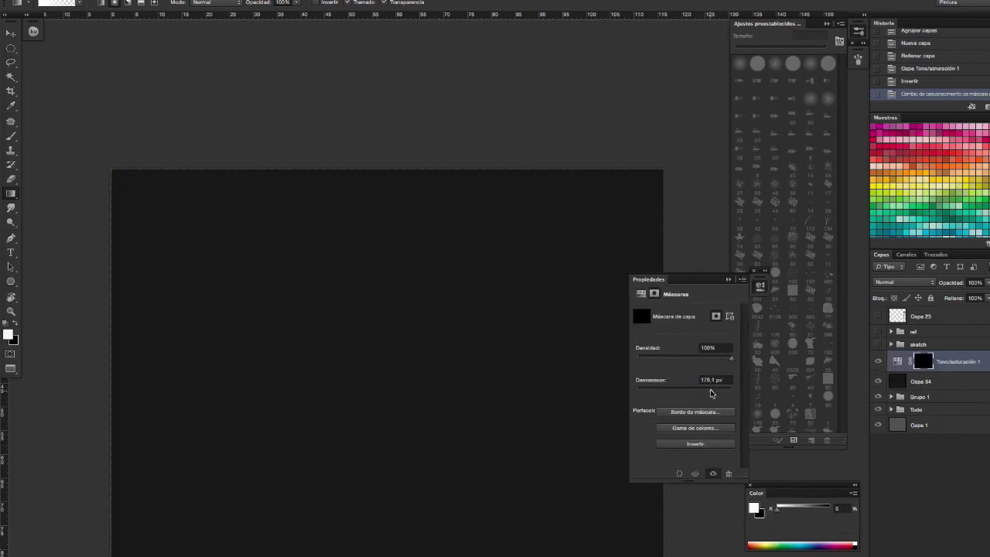
{"action": "key", "text": "ctrl+i"}
{"action": "key", "text": "ctrl+i"}
{"action": "key", "text": "b"}
{"action": "key", "text": "ctrl+minus"}
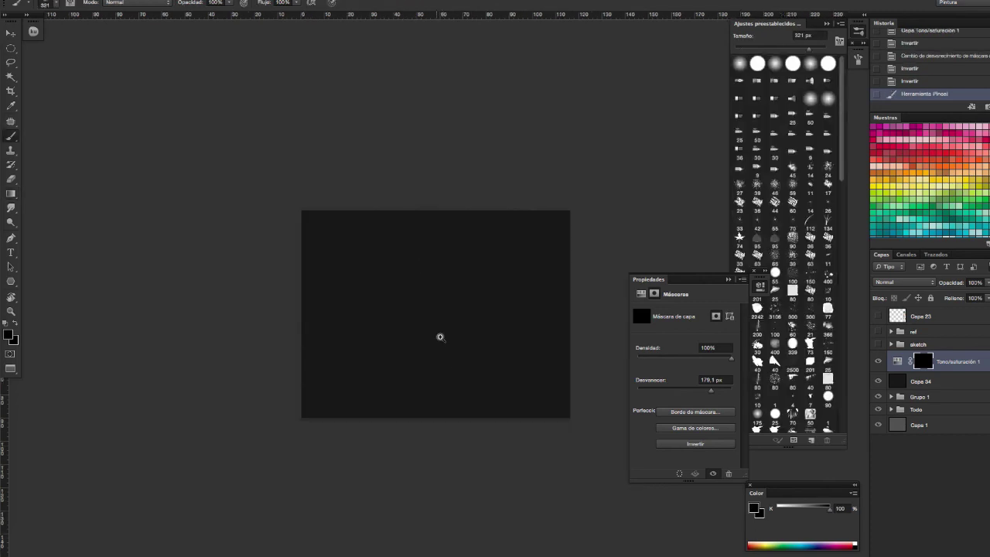
{"action": "key", "text": "Delete"}
{"action": "left_click_drag", "start_coordinate": [711, 390], "coordinate": [728, 392]}
{"action": "key", "text": "ctrl+i"}
- Move the Hue/Saturation adjustment into Grupo 1, adjust the darkening, then delete it
{"action": "left_click", "coordinate": [891, 378]}
{"action": "left_click_drag", "start_coordinate": [959, 361], "coordinate": [959, 464]}
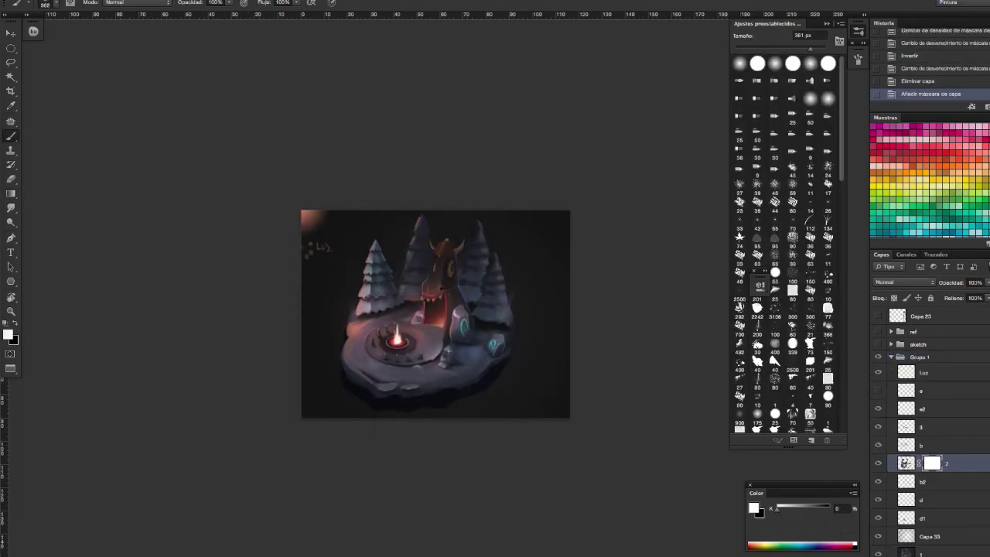
{"action": "right_click", "coordinate": [981, 478]}
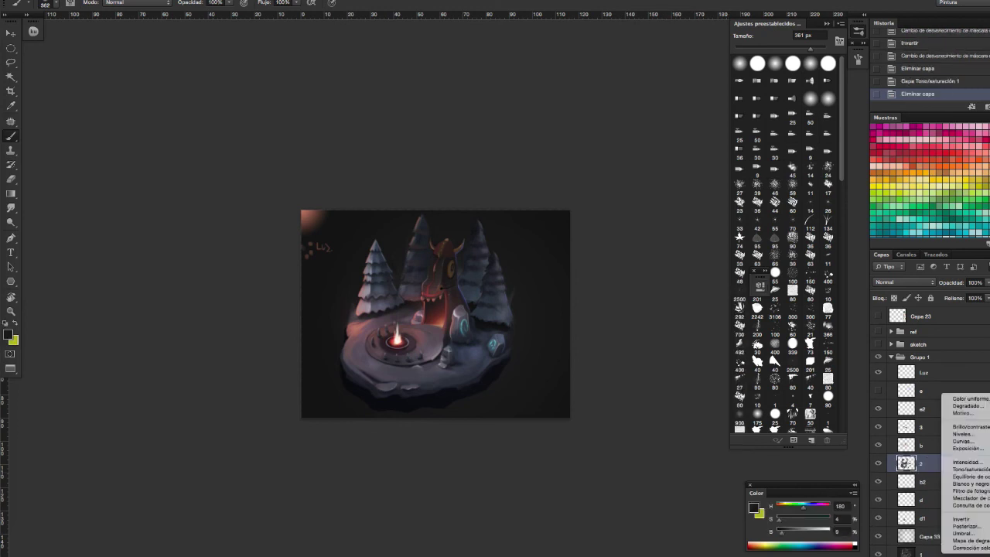
{"action": "left_click", "coordinate": [963, 484]}
{"action": "left_click_drag", "start_coordinate": [679, 403], "coordinate": [665, 395]}
{"action": "key", "text": "g"}
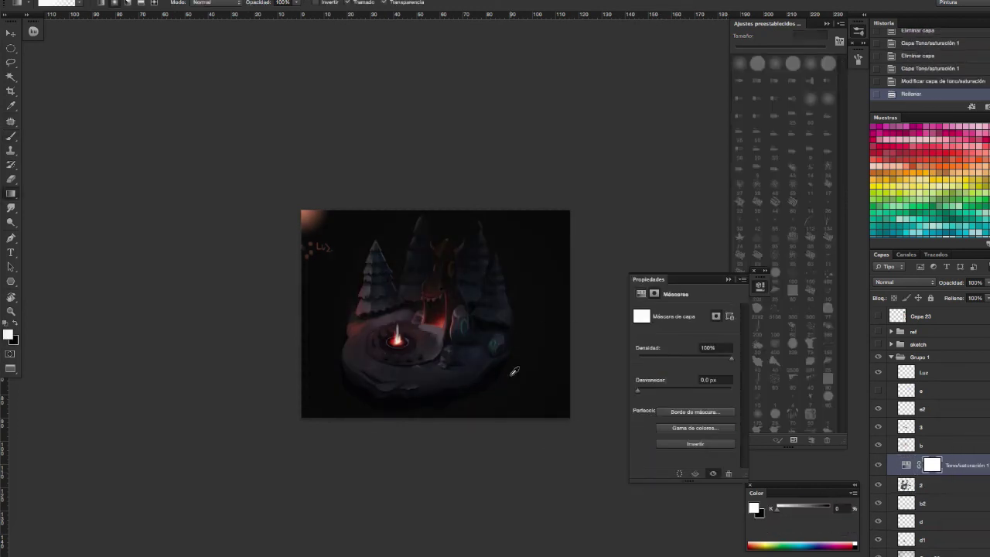
{"action": "key", "text": "Delete"}
{"action": "key", "text": "alt+BackSpace"}
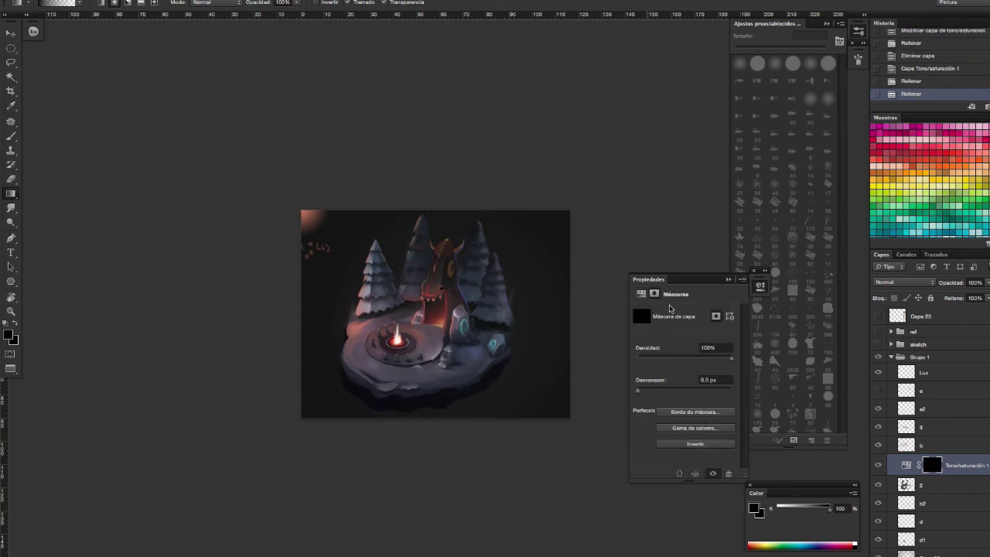
{"action": "key", "text": "ctrl+u"}
{"action": "left_click", "coordinate": [725, 416]}
- Give layer 2 a black mask and paint white over the creature, doorway and rune rock
{"action": "key", "text": "Delete"}
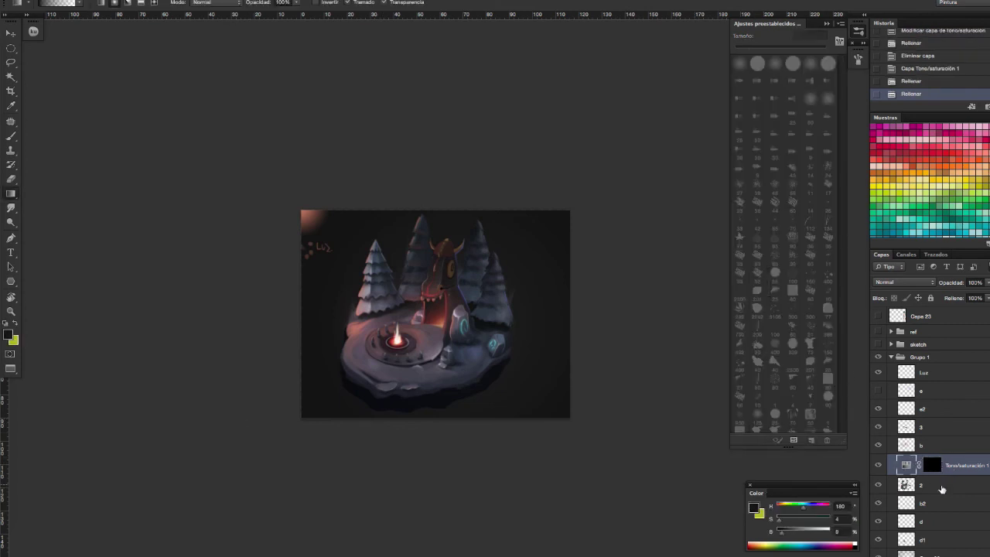
{"action": "key", "text": "alt+BackSpace"}
{"action": "key", "text": "b"}
{"action": "mouse_move", "coordinate": [464, 350]}
{"action": "left_mouse_down"}
{"action": "mouse_move", "coordinate": [487, 315]}
{"action": "mouse_move", "coordinate": [502, 337]}
{"action": "left_mouse_up"}
{"action": "scroll", "coordinate": [502, 336], "scroll_direction": "up", "scroll_amount": 2}
{"action": "key", "text": "x"}
{"action": "mouse_move", "coordinate": [426, 325]}
{"action": "left_mouse_down"}
{"action": "mouse_move", "coordinate": [491, 348]}
{"action": "mouse_move", "coordinate": [301, 317]}
{"action": "mouse_move", "coordinate": [449, 270]}
{"action": "mouse_move", "coordinate": [410, 193]}
{"action": "left_mouse_up"}
{"action": "left_click_drag", "start_coordinate": [508, 243], "coordinate": [487, 243]}
{"action": "left_click_drag", "start_coordinate": [404, 312], "coordinate": [443, 334]}
{"action": "scroll", "coordinate": [582, 341], "scroll_direction": "up", "scroll_amount": 1}
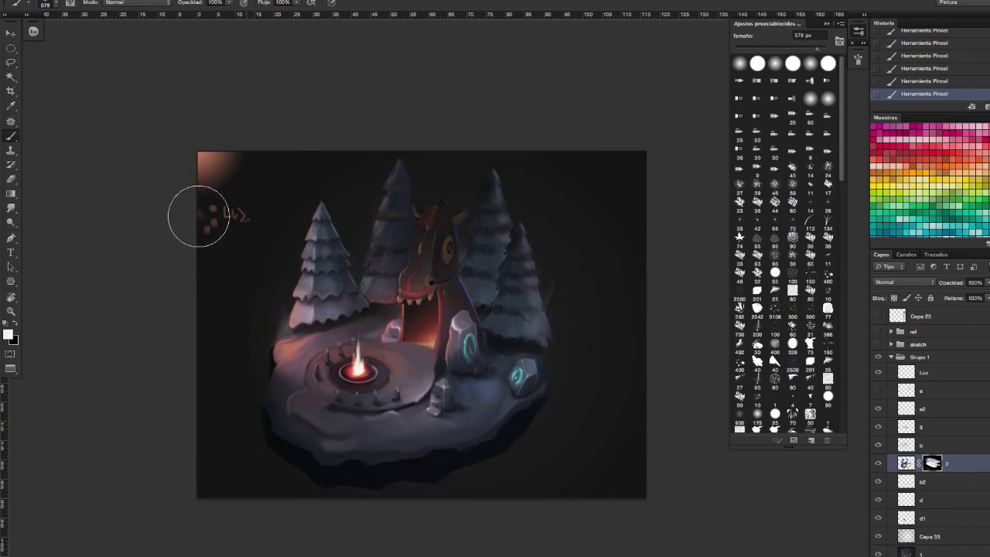
- Add a new layer at the group's bottom and draw a gradient across it
{"action": "scroll", "coordinate": [608, 435], "scroll_direction": "down", "scroll_amount": 1}
{"action": "left_click", "coordinate": [907, 552]}
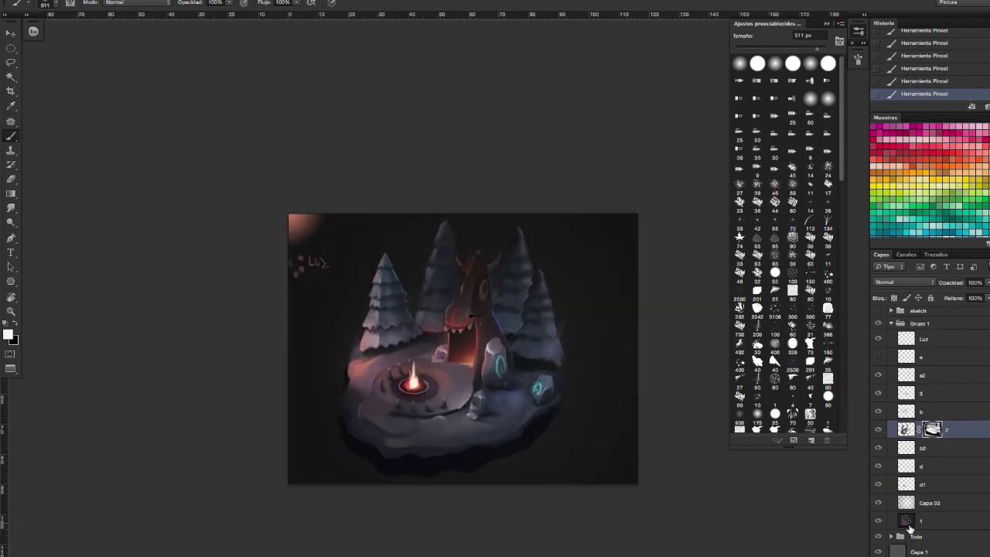
{"action": "key", "text": "g"}
{"action": "key", "text": "F6"}
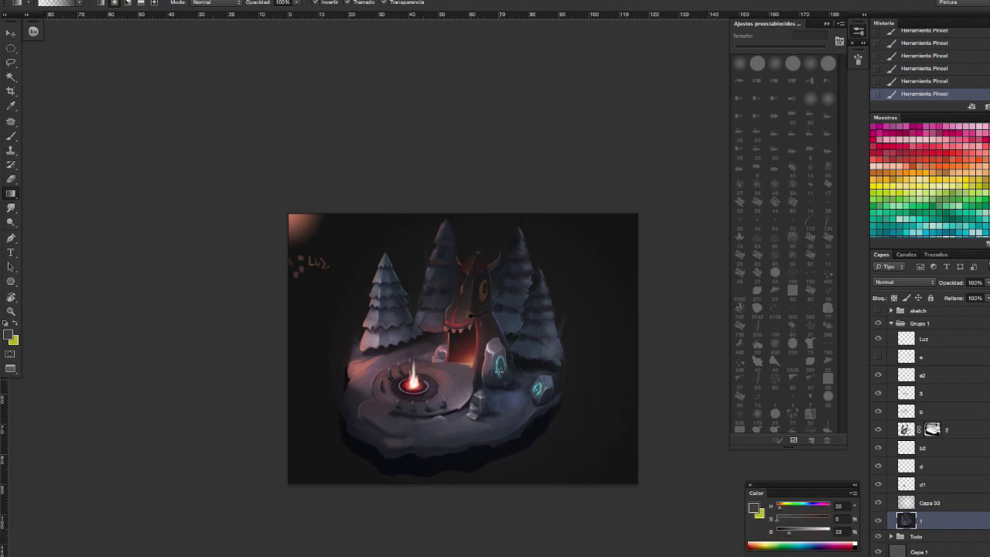
{"action": "scroll", "coordinate": [469, 315], "scroll_direction": "down", "scroll_amount": 1}
{"action": "scroll", "coordinate": [470, 336], "scroll_direction": "down", "scroll_amount": 3}
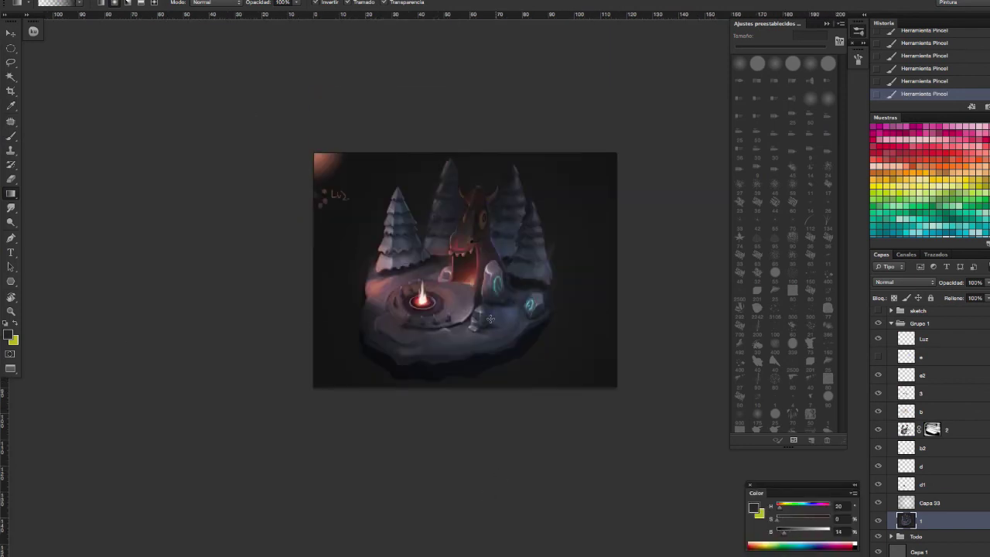
{"action": "key", "text": "ctrl+z"}
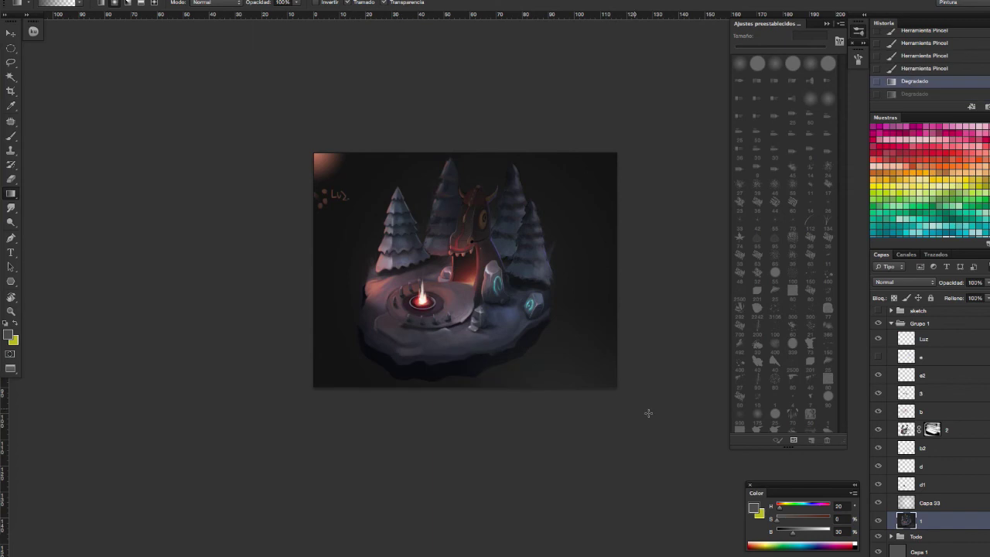
{"action": "key", "text": "ctrl+shift+alt+n"}
{"action": "left_click_drag", "start_coordinate": [621, 301], "coordinate": [350, 249]}
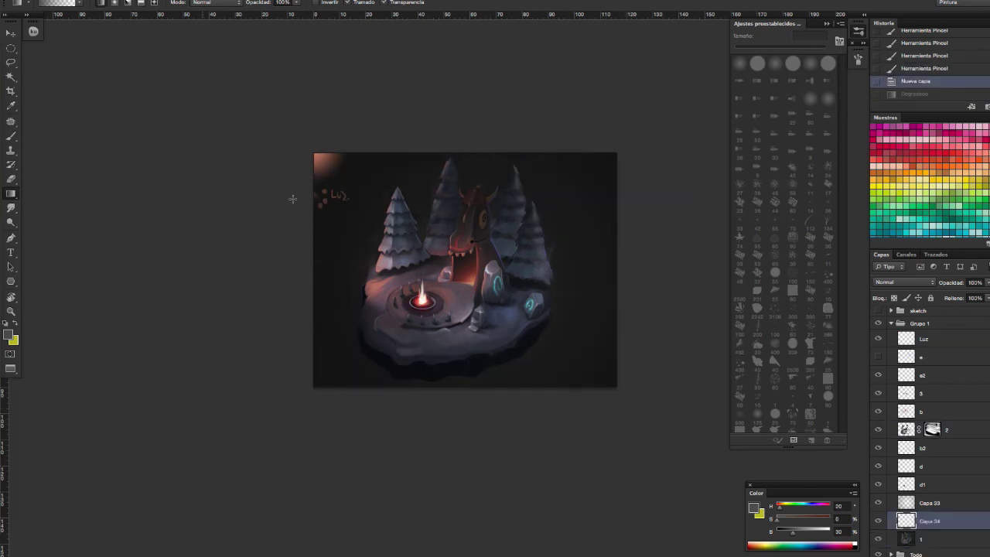
- Try Superponer and Multiplicar blend modes on the gradient layer and lower opacity to 59%
{"action": "scroll", "coordinate": [292, 199], "scroll_direction": "up", "scroll_amount": 1}
{"action": "left_click", "coordinate": [903, 282]}
{"action": "left_click", "coordinate": [891, 387]}
{"action": "left_click", "coordinate": [903, 281]}
{"action": "left_click", "coordinate": [903, 246]}
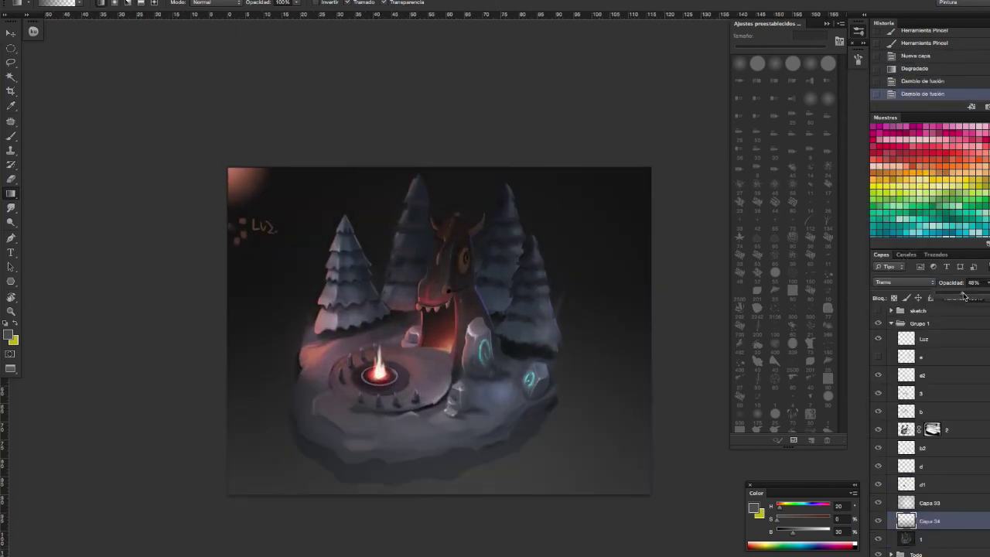
{"action": "left_click", "coordinate": [928, 429]}
{"action": "key", "text": "e"}
{"action": "scroll", "coordinate": [376, 266], "scroll_direction": "up", "scroll_amount": 1}
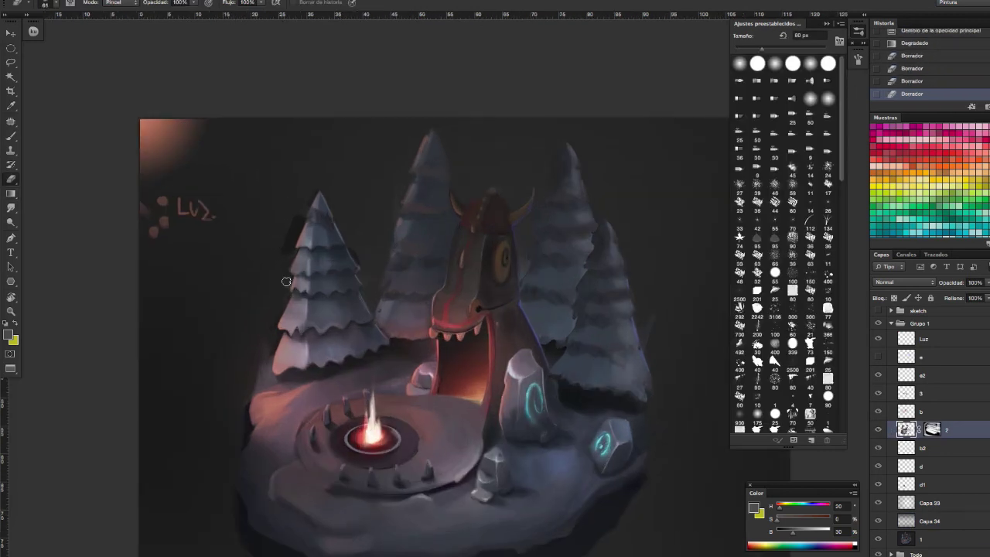
{"action": "scroll", "coordinate": [586, 228], "scroll_direction": "down", "scroll_amount": 3}
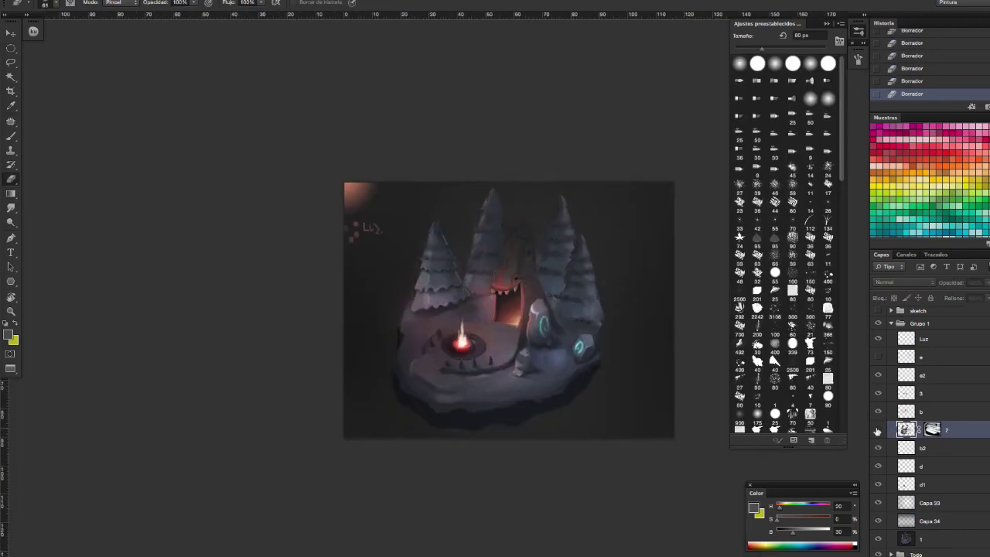
{"action": "scroll", "coordinate": [786, 292], "scroll_direction": "up", "scroll_amount": 1}
{"action": "left_click", "coordinate": [901, 521]}
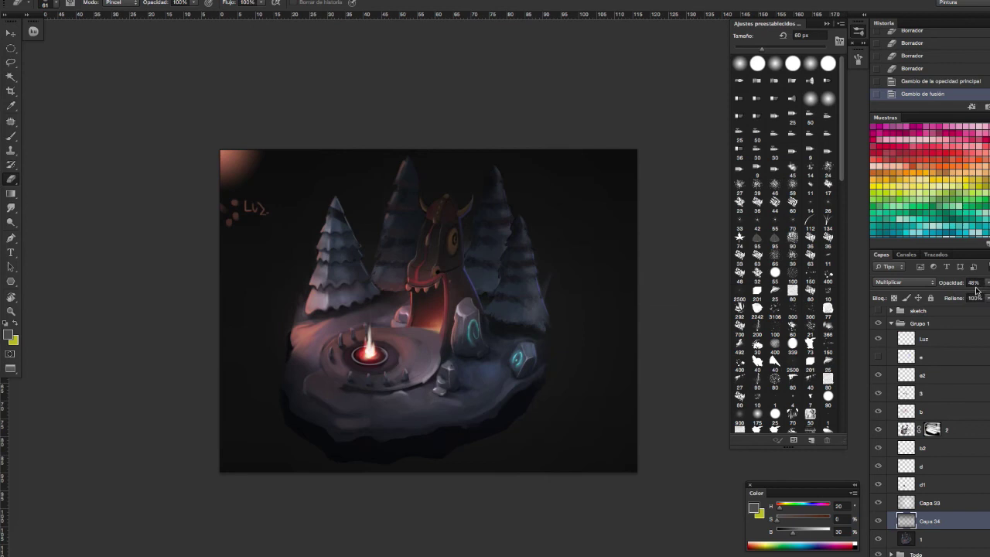
{"action": "key", "text": "Delete"}
{"action": "left_click_drag", "start_coordinate": [949, 283], "coordinate": [956, 286]}
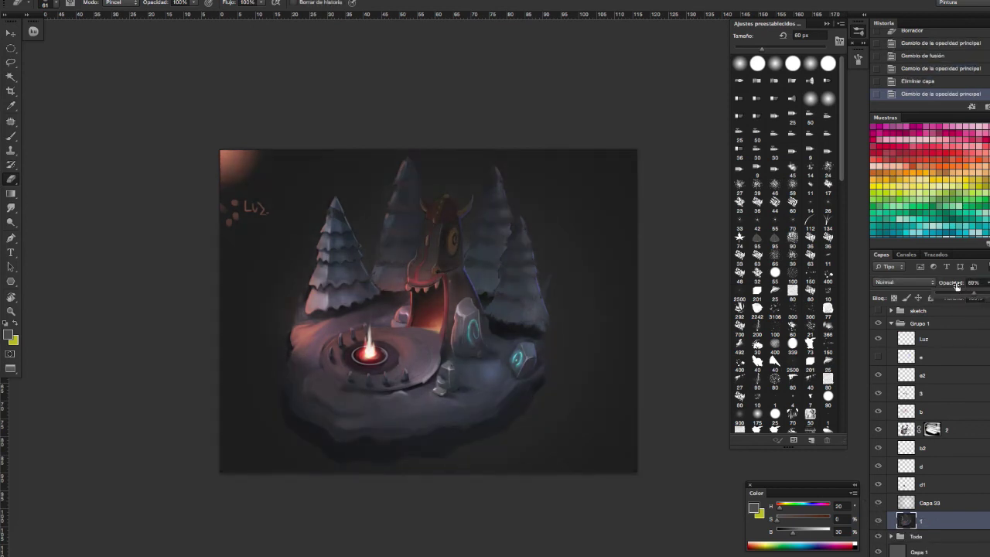
- Add a Multiplicar layer above layer 2 with a 432 px brush, then delete it
{"action": "left_click", "coordinate": [878, 520]}
{"action": "left_click", "coordinate": [929, 503]}
{"action": "key", "text": "g"}
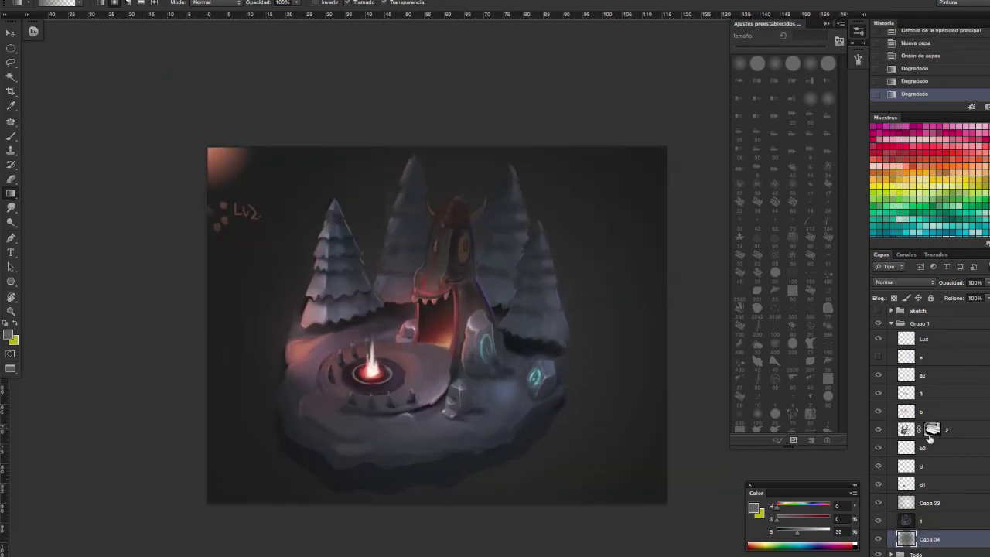
{"action": "left_click", "coordinate": [930, 434]}
{"action": "key", "text": "b"}
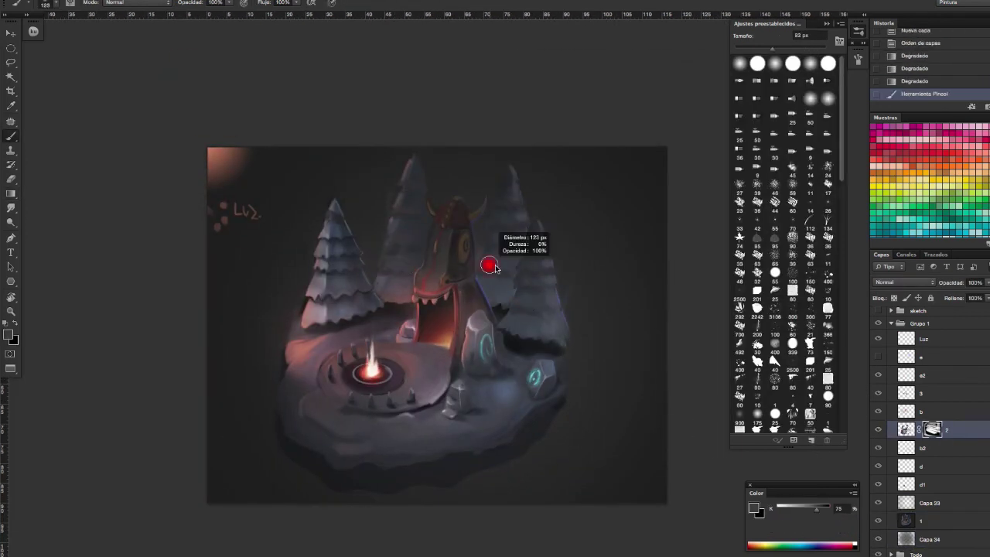
{"action": "key", "text": "ctrl+shift+alt+n"}
{"action": "left_click", "coordinate": [903, 283]}
{"action": "left_click", "coordinate": [890, 313]}
{"action": "left_click_drag", "start_coordinate": [509, 265], "coordinate": [550, 256]}
{"action": "key", "text": "Delete"}
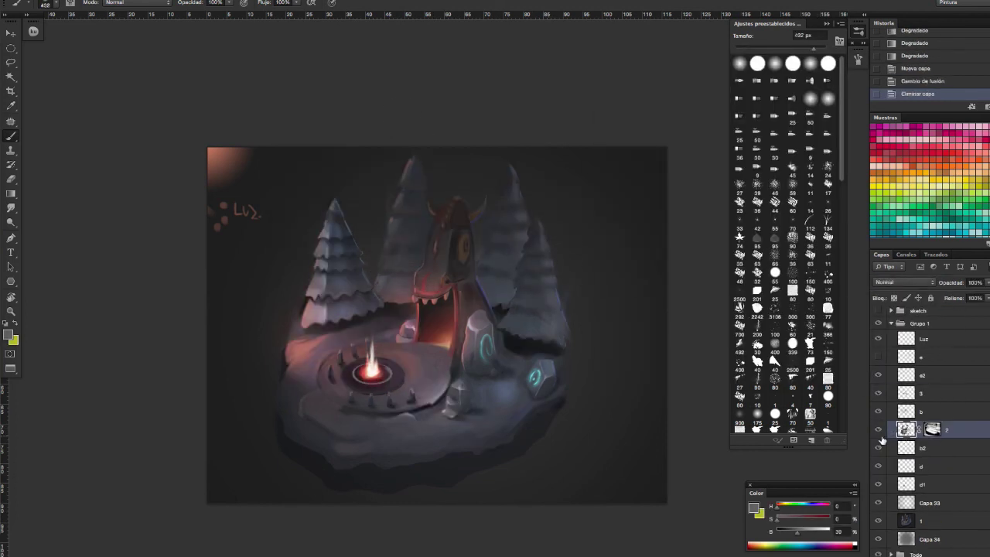
- Collapse Grupo 1 and rename the layer group to 'cueva'
{"action": "left_click", "coordinate": [891, 323]}
{"action": "scroll", "coordinate": [628, 385], "scroll_direction": "up", "scroll_amount": 2}
{"action": "type", "text": "cueva"}
{"action": "key", "text": "Return"}
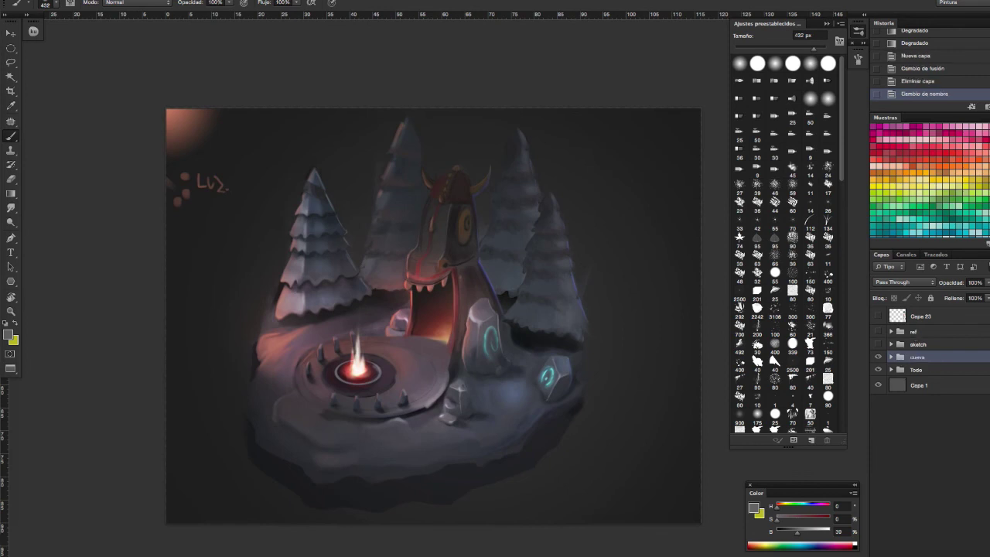
{"action": "left_click", "coordinate": [891, 356]}
{"action": "scroll", "coordinate": [608, 382], "scroll_direction": "down", "scroll_amount": 3}
{"action": "scroll", "coordinate": [608, 382], "scroll_direction": "up", "scroll_amount": 2}
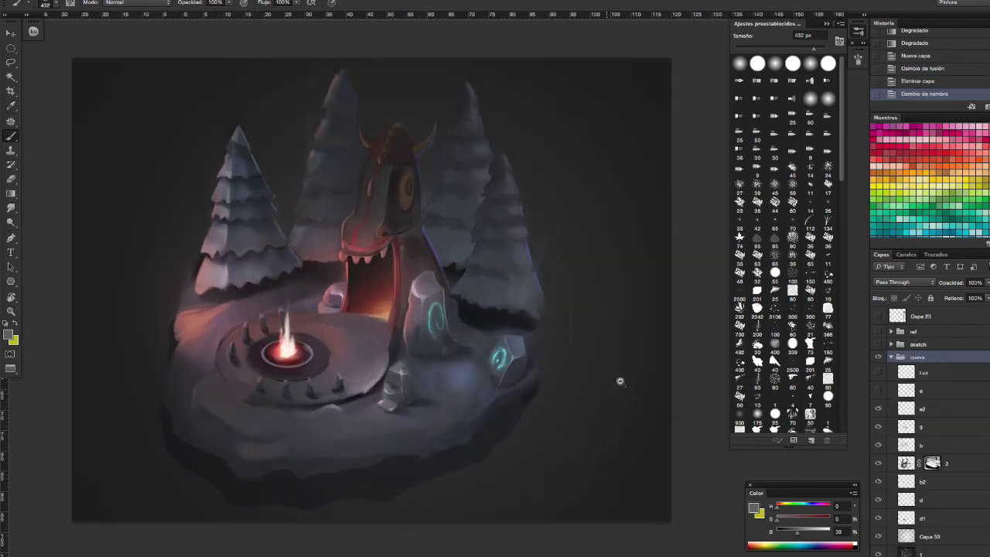
{"action": "scroll", "coordinate": [619, 380], "scroll_direction": "up", "scroll_amount": 1}
{"action": "scroll", "coordinate": [601, 366], "scroll_direction": "down", "scroll_amount": 3}
{"action": "scroll", "coordinate": [880, 523], "scroll_direction": "down", "scroll_amount": 1}
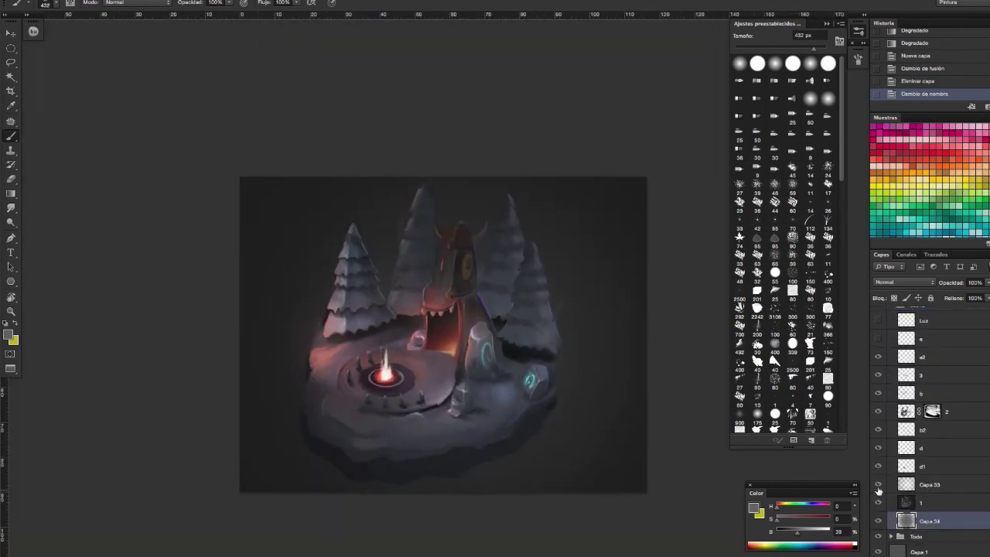
- Lay a grey gradient over the bottom of Capa 33 and blend it as Superponer (Overlay)
{"action": "left_click", "coordinate": [928, 484]}
{"action": "key", "text": "g"}
{"action": "left_click_drag", "start_coordinate": [606, 479], "coordinate": [606, 352]}
{"action": "left_click", "coordinate": [903, 283]}
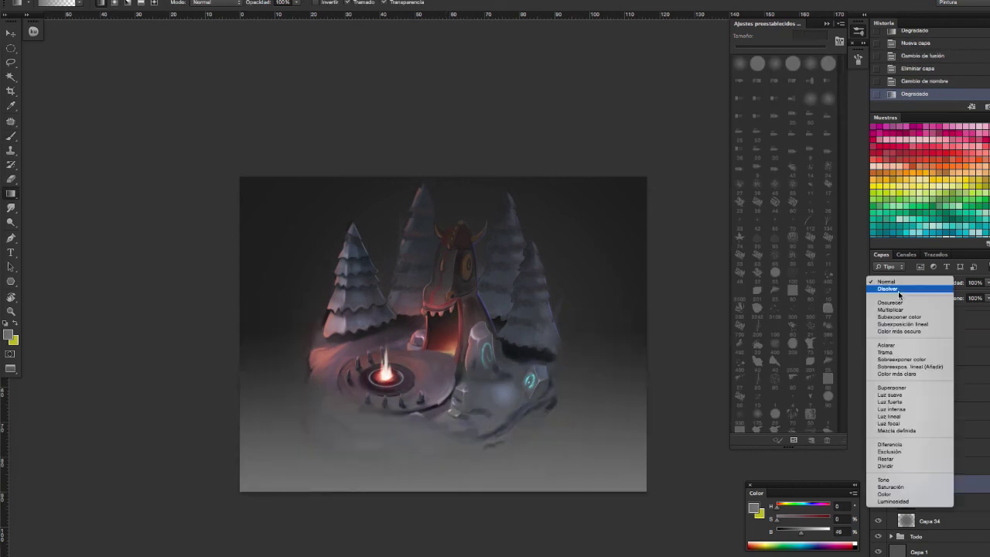
{"action": "left_click", "coordinate": [897, 403]}
{"action": "left_click", "coordinate": [904, 282]}
{"action": "key", "text": "Escape"}
- Add a Sobreexponer color layer above e2 and paint a tan glow at the creature's doorway
{"action": "left_click", "coordinate": [903, 357]}
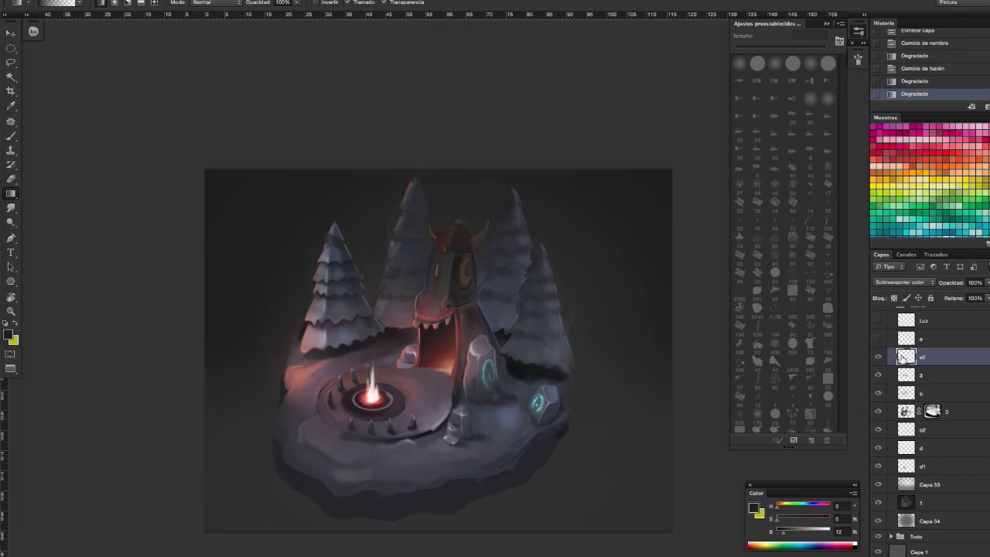
{"action": "left_click", "coordinate": [749, 545]}
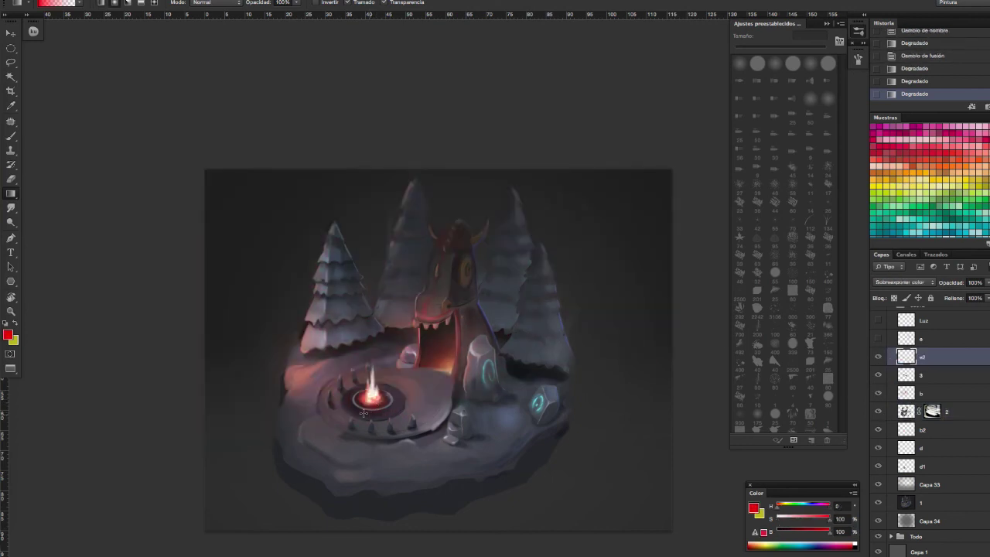
{"action": "key", "text": "ctrl+shift+alt+n"}
{"action": "left_click", "coordinate": [903, 282]}
{"action": "left_click", "coordinate": [903, 360]}
{"action": "left_click", "coordinate": [373, 414], "text": "alt"}
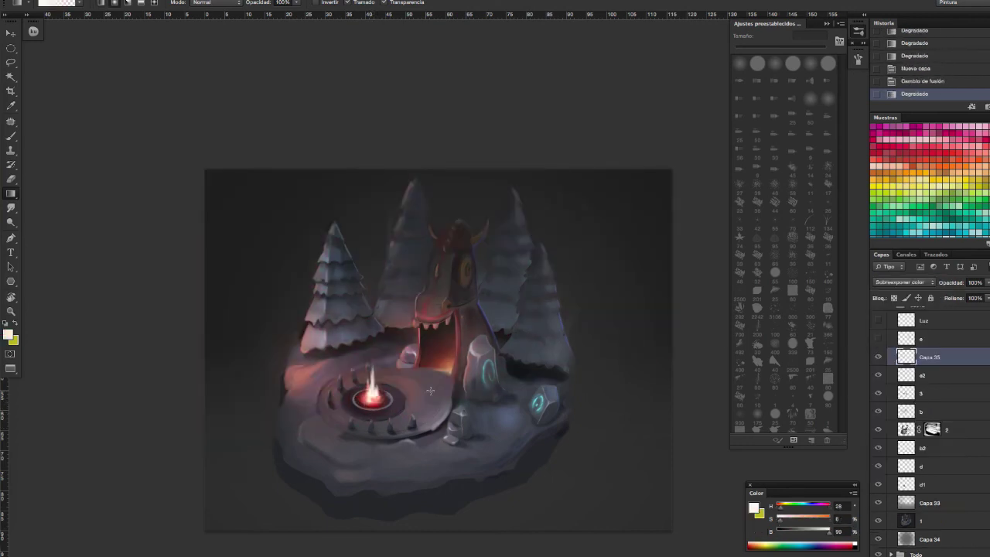
{"action": "mouse_move", "coordinate": [447, 367]}
{"action": "left_mouse_down"}
{"action": "mouse_move", "coordinate": [464, 381]}
{"action": "mouse_move", "coordinate": [458, 334]}
{"action": "left_mouse_up"}
- Erase part of the doorway glow with a lasso selection, checking it with the glow layers isolated
{"action": "key", "text": "ctrl+z"}
{"action": "key", "text": "l"}
{"action": "left_click_drag", "start_coordinate": [450, 379], "coordinate": [464, 310]}
{"action": "key", "text": "Delete"}
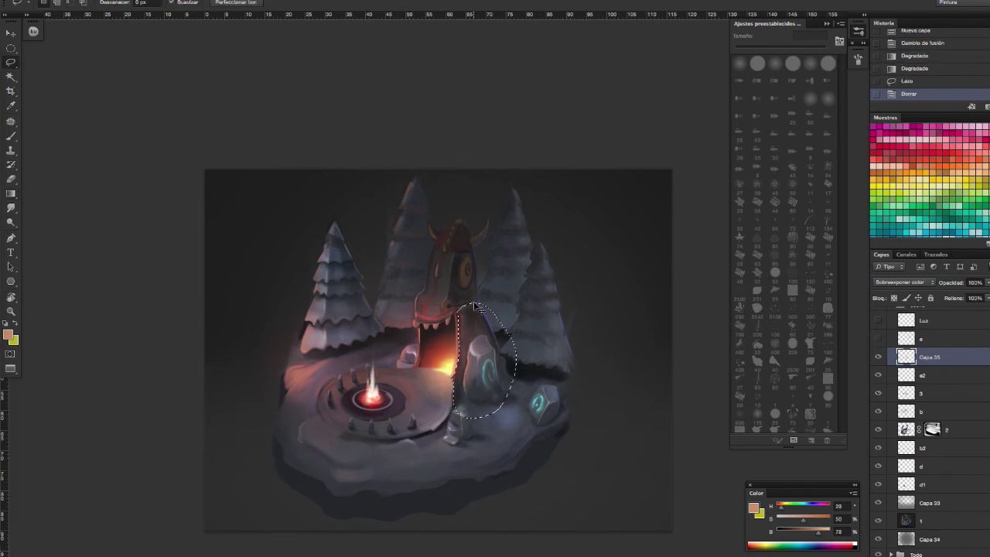
{"action": "key", "text": "ctrl+d"}
{"action": "scroll", "coordinate": [492, 391], "scroll_direction": "up", "scroll_amount": 1}
{"action": "left_click", "coordinate": [879, 484], "text": "alt"}
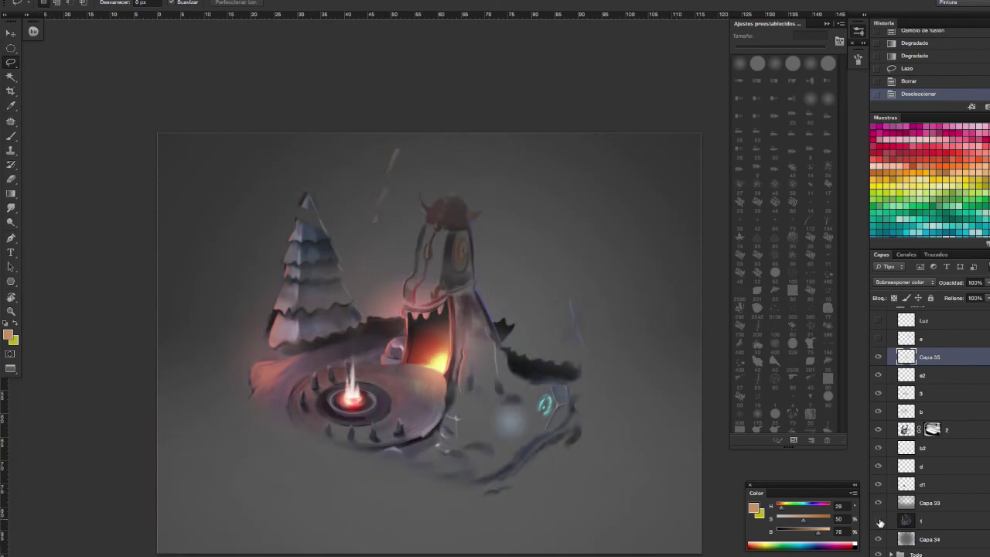
{"action": "left_click", "coordinate": [878, 376], "text": "alt"}
- Trim more glow off the rune rock and lower the Capa 35 glow layer's opacity
{"action": "left_click_drag", "start_coordinate": [340, 363], "coordinate": [364, 406]}
{"action": "key", "text": "Delete"}
{"action": "key", "text": "ctrl+d"}
{"action": "scroll", "coordinate": [424, 384], "scroll_direction": "up", "scroll_amount": 1}
{"action": "scroll", "coordinate": [424, 384], "scroll_direction": "down", "scroll_amount": 3}
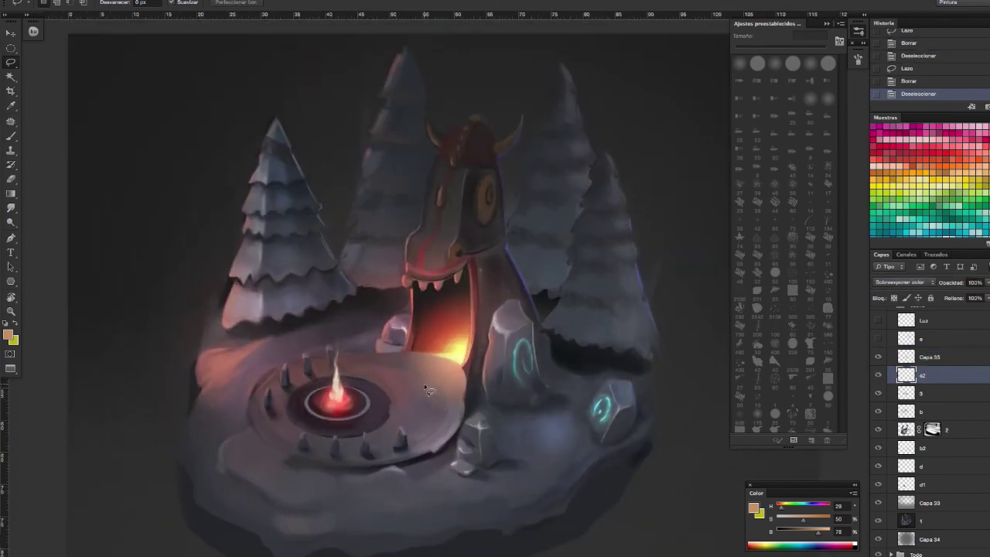
{"action": "left_click", "coordinate": [928, 356]}
{"action": "left_click_drag", "start_coordinate": [986, 282], "coordinate": [985, 292]}
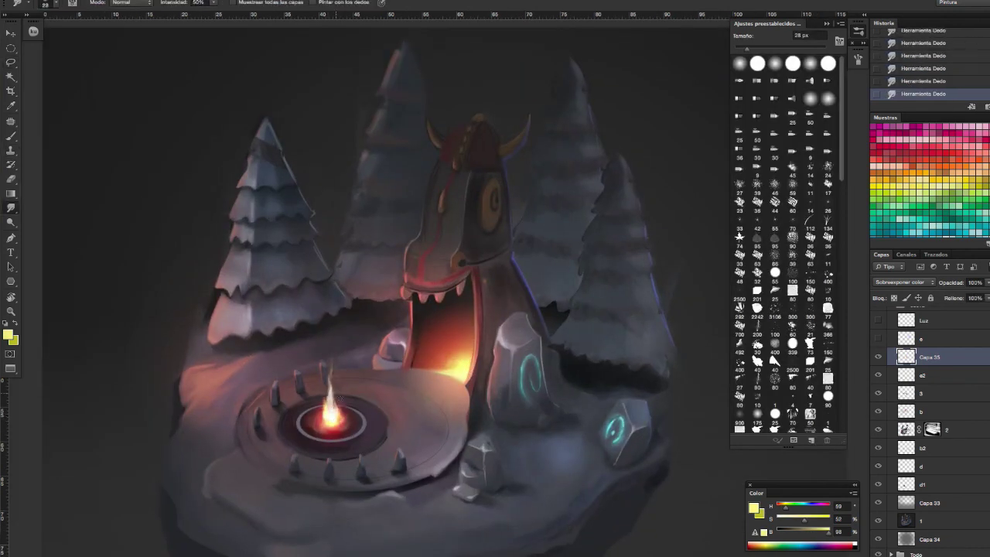
- Rename the Capa 35 glow layer to e3
{"action": "key", "text": "b"}
{"action": "double_click", "coordinate": [930, 356]}
{"action": "type", "text": "e3"}
{"action": "key", "text": "Return"}
{"action": "key", "text": "ctrl+minus"}
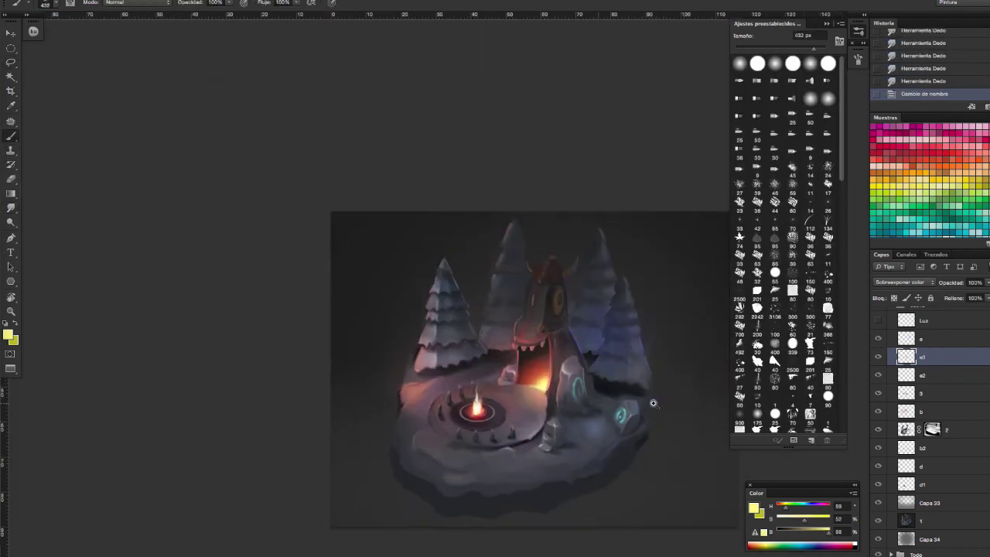
- Duplicate the blue rune glow layer e and shift the copy upward
{"action": "left_click", "coordinate": [889, 339]}
{"action": "key", "text": "v"}
{"action": "mouse_move", "coordinate": [514, 386]}
{"action": "left_mouse_down"}
{"action": "mouse_move", "coordinate": [601, 418]}
{"action": "mouse_move", "coordinate": [601, 400]}
{"action": "mouse_move", "coordinate": [504, 353]}
{"action": "mouse_move", "coordinate": [539, 322]}
{"action": "left_mouse_up"}
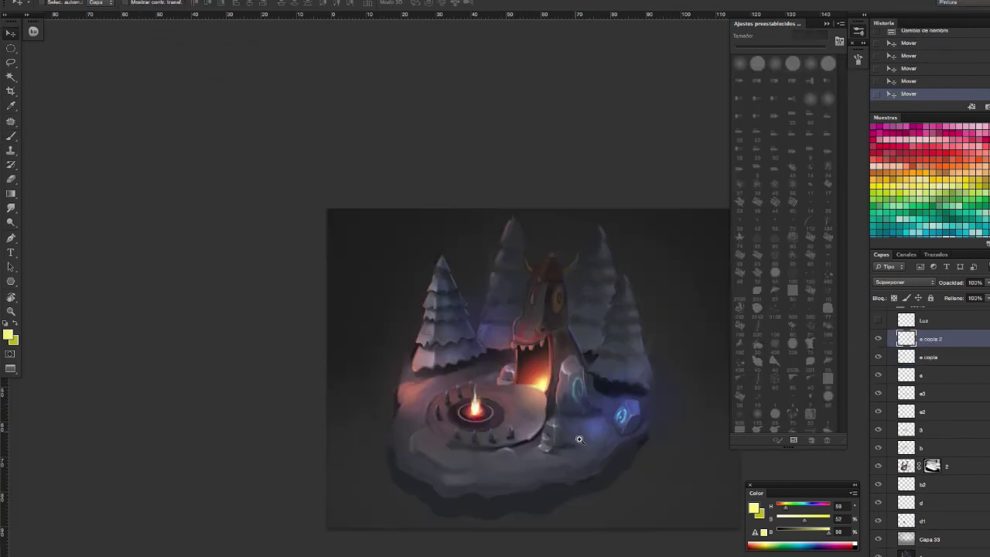
{"action": "scroll", "coordinate": [609, 435], "scroll_direction": "up", "scroll_amount": 1}
{"action": "scroll", "coordinate": [539, 321], "scroll_direction": "right", "scroll_amount": 3}
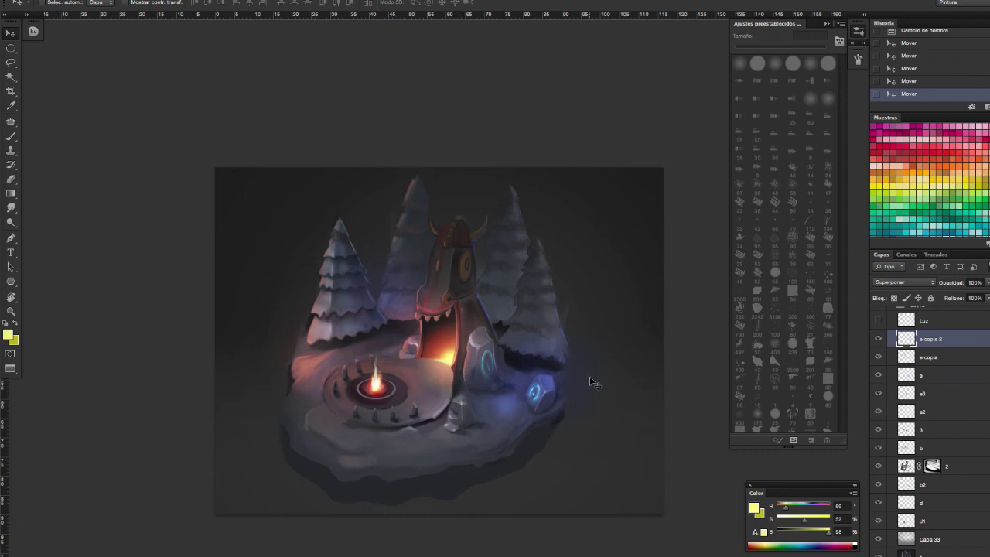
{"action": "key", "text": "ctrl+plus"}
{"action": "key", "text": "b"}
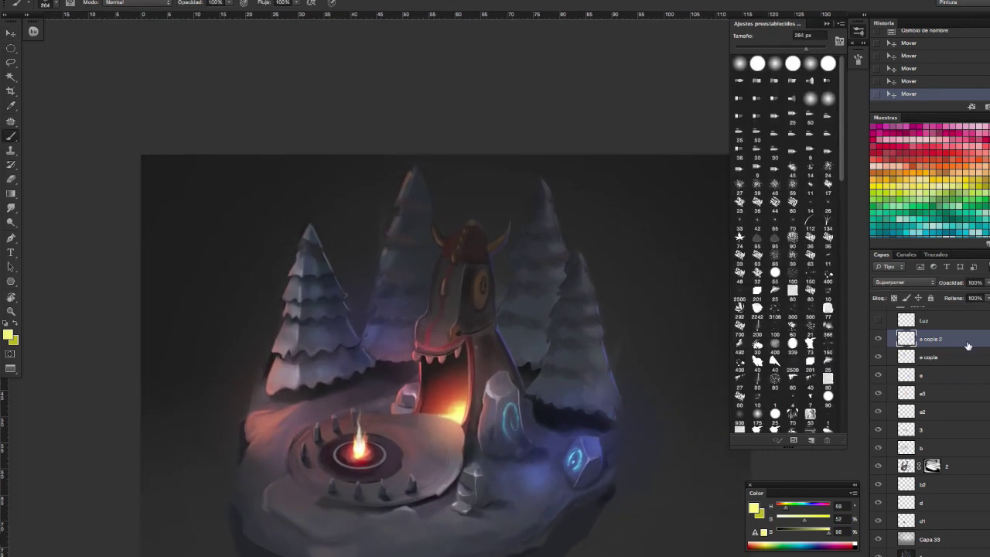
{"action": "scroll", "coordinate": [968, 346], "scroll_direction": "up", "scroll_amount": 2}
{"action": "key", "text": "ctrl+minus"}
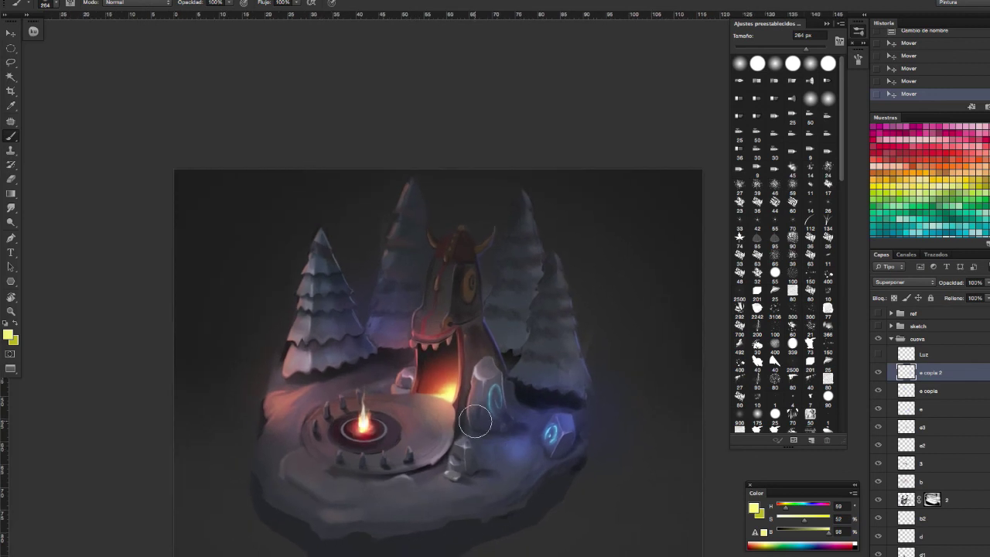
{"action": "key", "text": "ctrl+plus"}
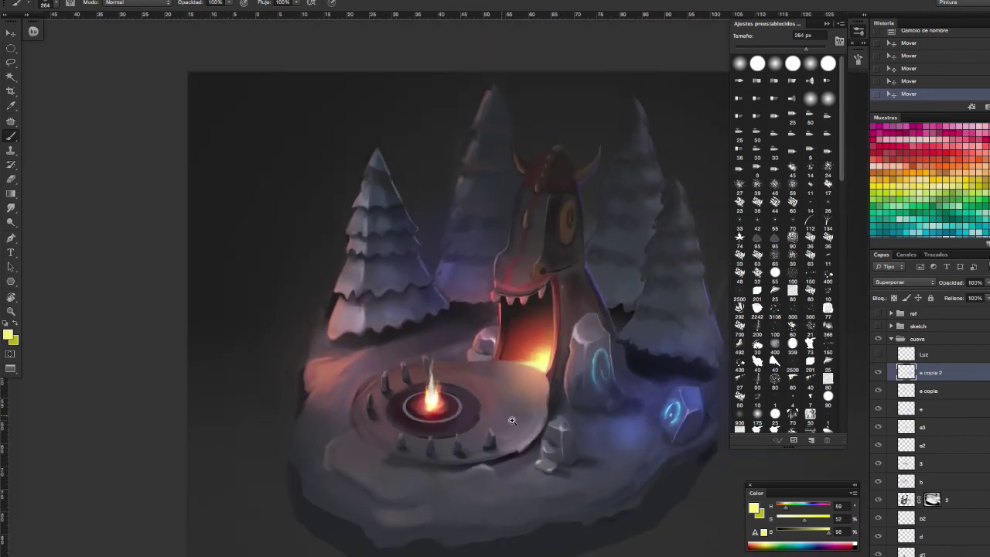
- Lasso the cave-mouth glow on e3 and transform it into position
{"action": "left_click", "coordinate": [917, 427]}
{"action": "key", "text": "l"}
{"action": "left_click_drag", "start_coordinate": [433, 302], "coordinate": [534, 441]}
{"action": "key", "text": "ctrl+t"}
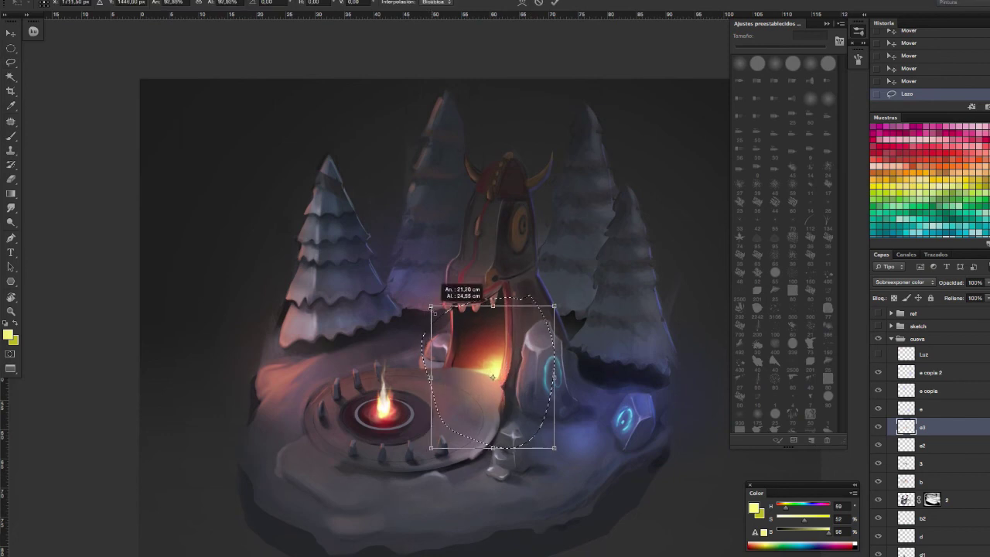
{"action": "left_click_drag", "start_coordinate": [495, 371], "coordinate": [501, 433]}
{"action": "key", "text": "Return"}
{"action": "key", "text": "ctrl+d"}
- Erase the excess glow around the rock with an enlarged eraser
{"action": "key", "text": "e"}
{"action": "key", "text": "ctrl+minus"}
{"action": "key", "text": "ctrl+minus"}
{"action": "key", "text": "ctrl+plus"}
{"action": "key", "text": "bracketright"}
{"action": "key", "text": "bracketright"}
{"action": "key", "text": "bracketright"}
- Add a new empty layer and name it 4
{"action": "key", "text": "g"}
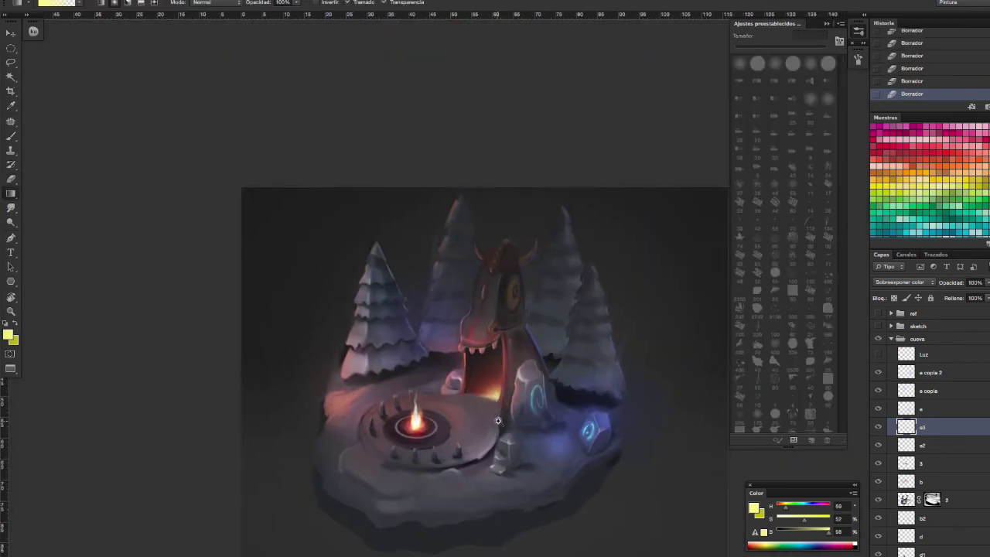
{"action": "key", "text": "ctrl+plus"}
{"action": "key", "text": "ctrl+shift+alt+n"}
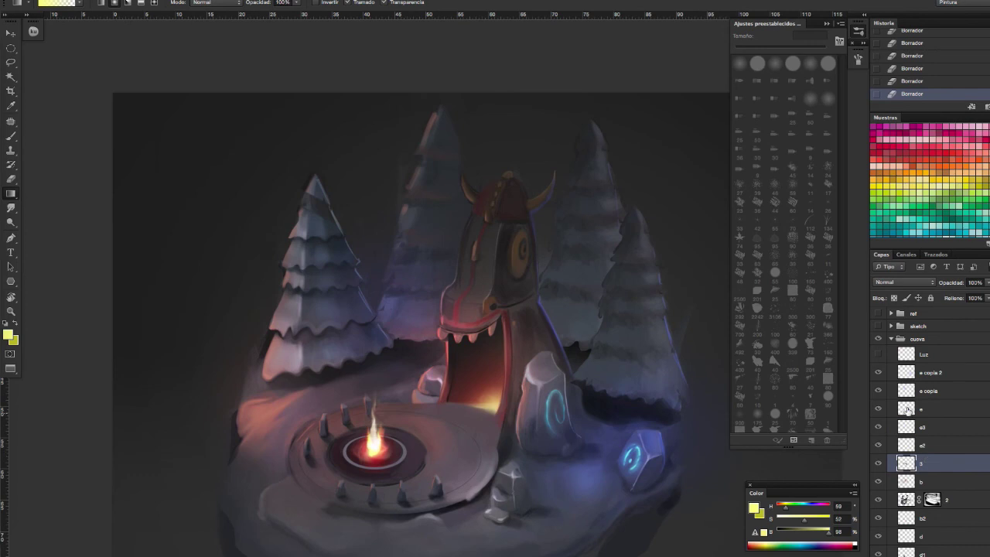
{"action": "double_click", "coordinate": [931, 372]}
{"action": "scroll", "coordinate": [878, 464], "scroll_direction": "down", "scroll_amount": 2}
- Tag the numbered layers red and paint a column of colour swatches on layer 4
{"action": "left_click", "coordinate": [878, 536]}
{"action": "key", "text": "b"}
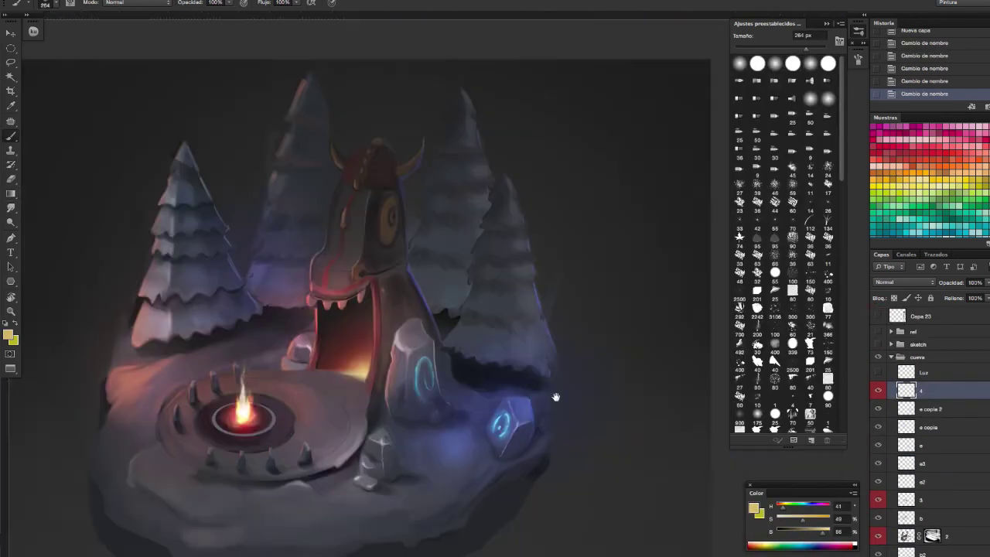
{"action": "key", "text": "ctrl+minus"}
{"action": "key", "text": "F5"}
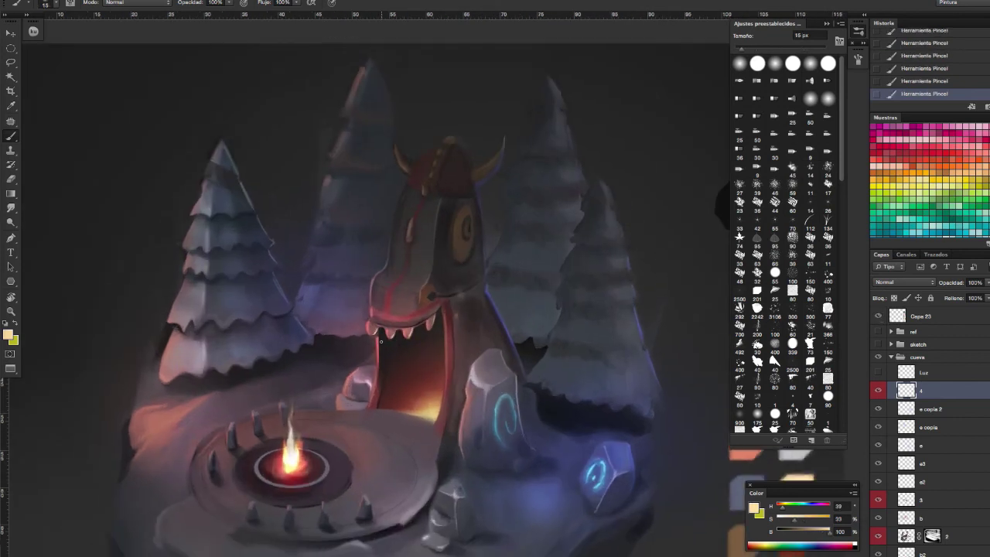
{"action": "scroll", "coordinate": [432, 365], "scroll_direction": "down", "scroll_amount": 1}
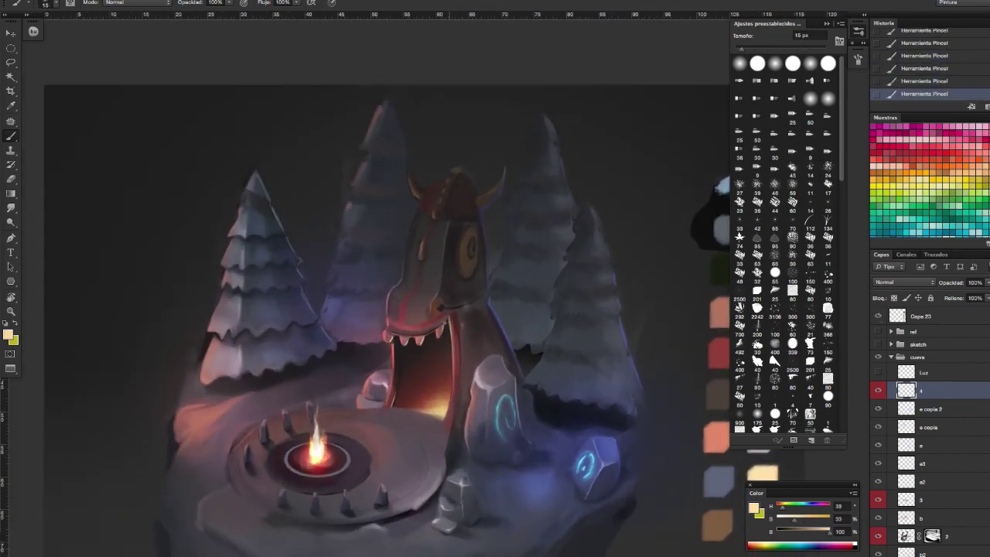
{"action": "scroll", "coordinate": [464, 303], "scroll_direction": "down", "scroll_amount": 1}
{"action": "scroll", "coordinate": [470, 317], "scroll_direction": "down", "scroll_amount": 1}
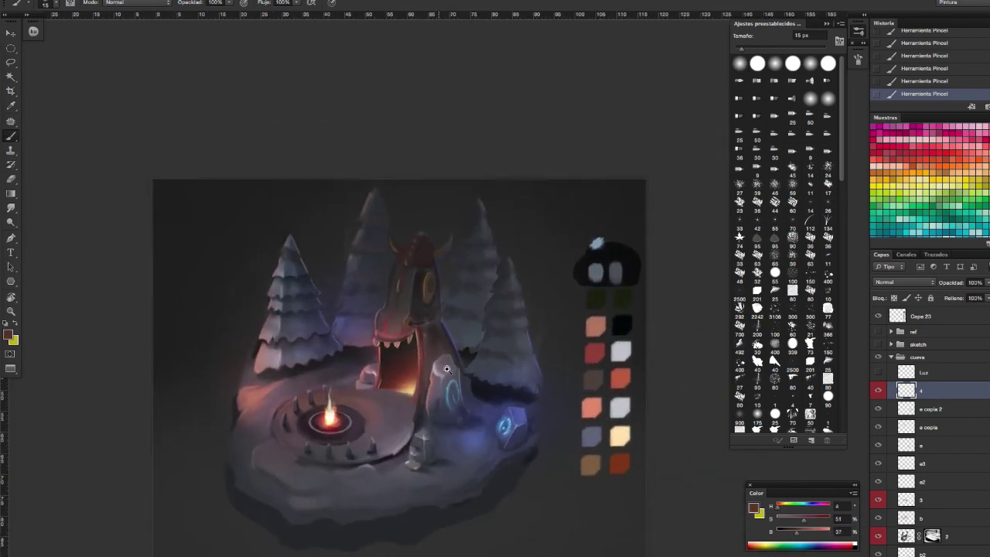
{"action": "scroll", "coordinate": [366, 275], "scroll_direction": "up", "scroll_amount": 1}
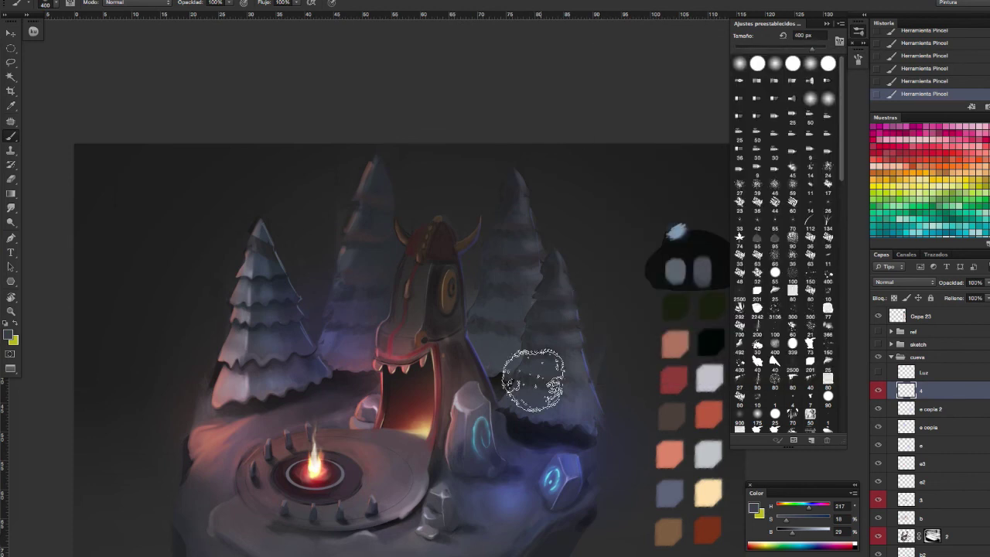
{"action": "key", "text": "l"}
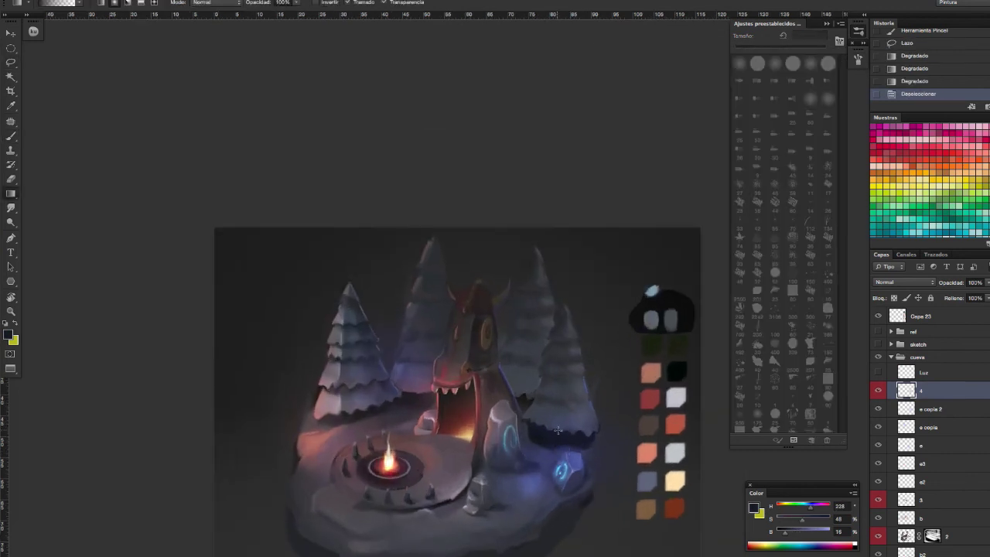
{"action": "key", "text": "b"}
{"action": "scroll", "coordinate": [570, 387], "scroll_direction": "up", "scroll_amount": 1}
- Duplicate the e copia 2 blue glow, scale the copy up, and set its opacity to 67%
{"action": "left_click", "coordinate": [901, 410]}
{"action": "key", "text": "v"}
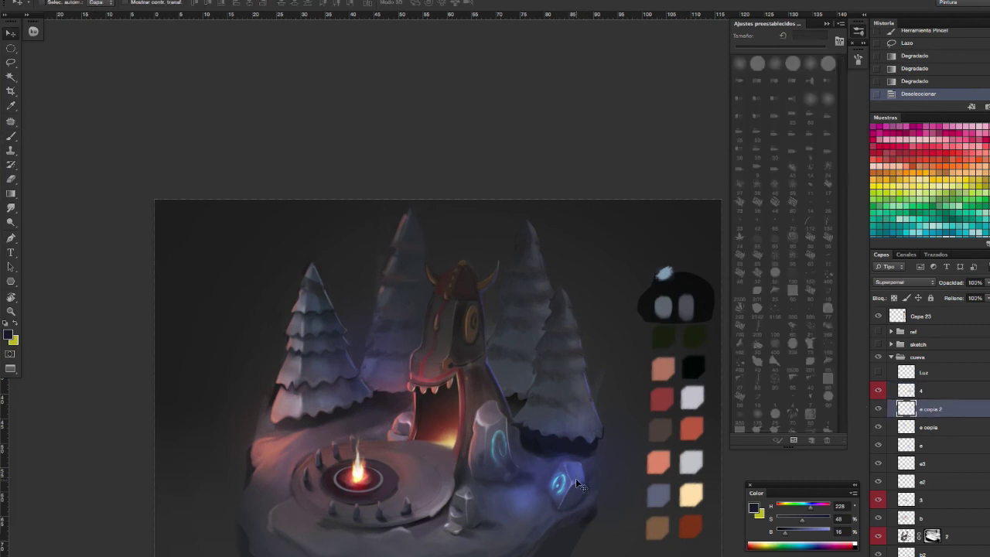
{"action": "left_click_drag", "start_coordinate": [504, 345], "coordinate": [511, 306]}
{"action": "scroll", "coordinate": [518, 369], "scroll_direction": "down", "scroll_amount": 2}
{"action": "key", "text": "ctrl+t"}
{"action": "left_click_drag", "start_coordinate": [572, 495], "coordinate": [601, 537]}
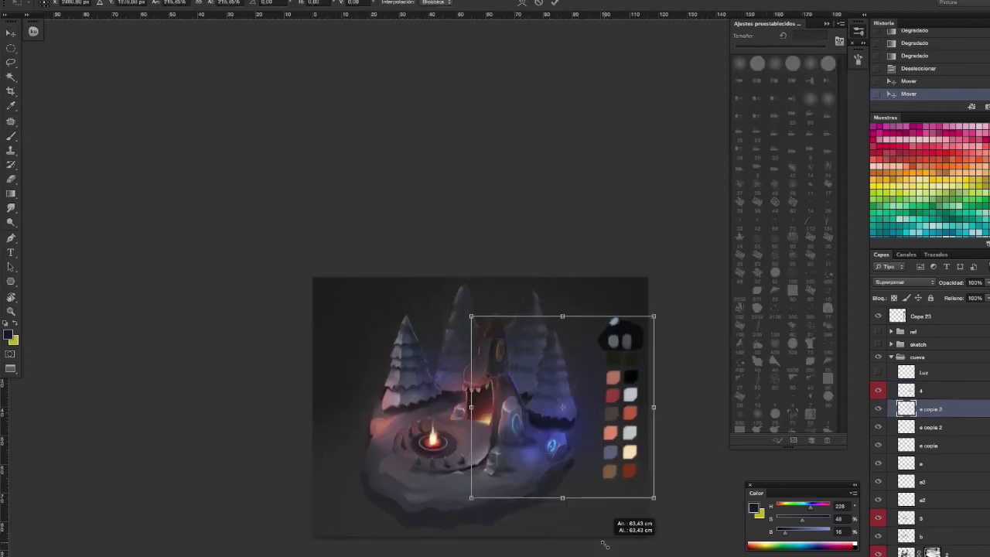
{"action": "key", "text": "Return"}
{"action": "scroll", "coordinate": [375, 380], "scroll_direction": "up", "scroll_amount": 2}
{"action": "left_click_drag", "start_coordinate": [988, 282], "coordinate": [974, 295]}
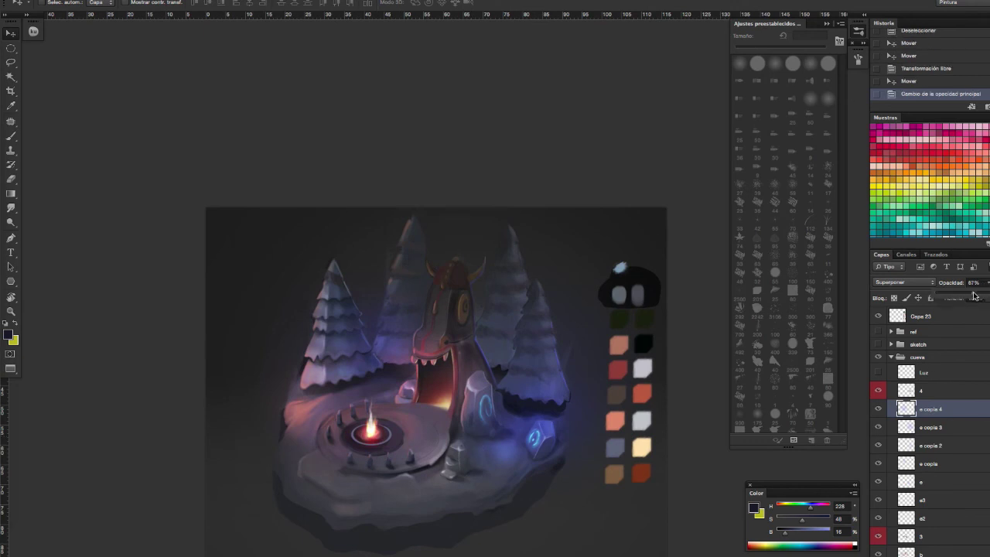
- Paint darker shading strokes on the right tree on layer 4 with a smaller brush
{"action": "left_click", "coordinate": [924, 391]}
{"action": "scroll", "coordinate": [541, 375], "scroll_direction": "up", "scroll_amount": 1}
{"action": "key", "text": "b"}
{"action": "left_click_drag", "start_coordinate": [520, 361], "coordinate": [555, 349]}
{"action": "key", "text": "l"}
{"action": "key", "text": "b"}
{"action": "scroll", "coordinate": [541, 352], "scroll_direction": "up", "scroll_amount": 1}
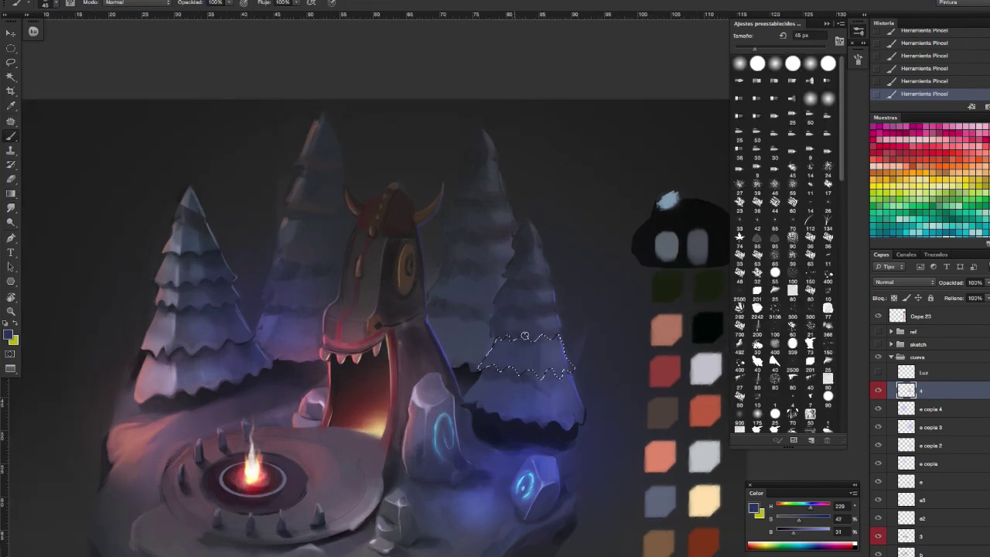
{"action": "key", "text": "bracketleft"}
{"action": "key", "text": "bracketleft"}
{"action": "key", "text": "bracketleft"}
{"action": "key", "text": "ctrl+d"}
{"action": "scroll", "coordinate": [529, 382], "scroll_direction": "up", "scroll_amount": 1}
{"action": "left_click", "coordinate": [499, 365], "text": "alt"}
{"action": "left_click_drag", "start_coordinate": [510, 348], "coordinate": [555, 327]}
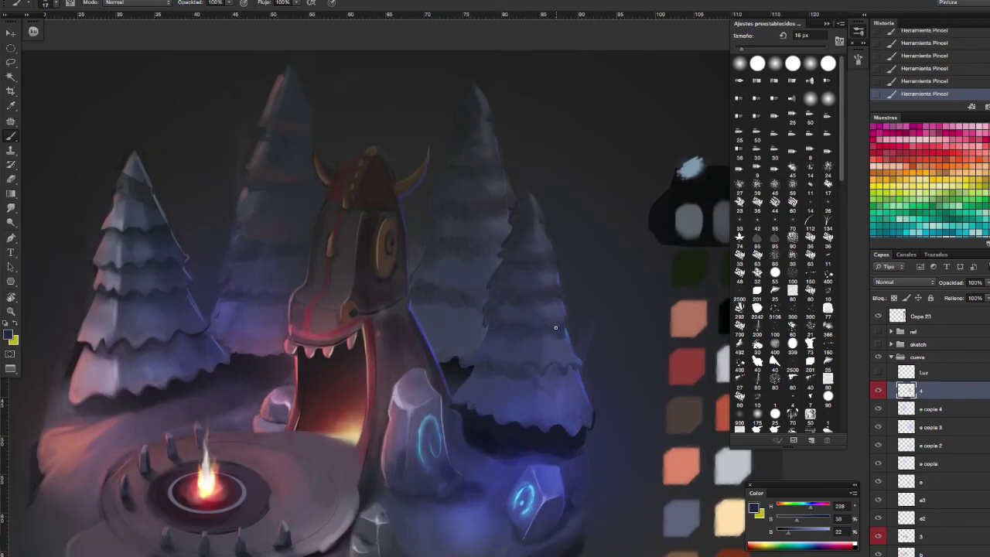
- Pick a light blue and sample the dark red of the dragon
{"action": "scroll", "coordinate": [536, 367], "scroll_direction": "down", "scroll_amount": 2}
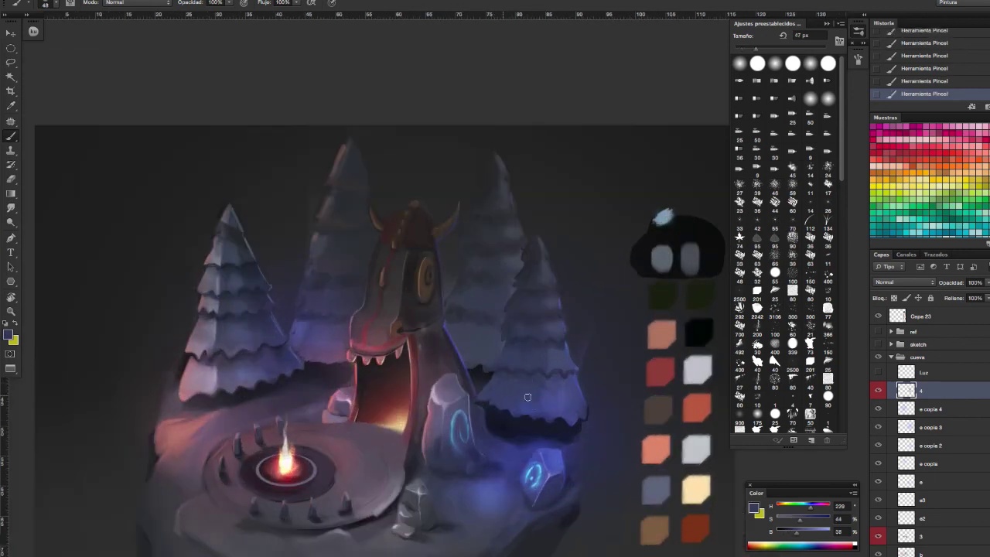
{"action": "scroll", "coordinate": [541, 398], "scroll_direction": "down", "scroll_amount": 1}
{"action": "scroll", "coordinate": [565, 402], "scroll_direction": "down", "scroll_amount": 2}
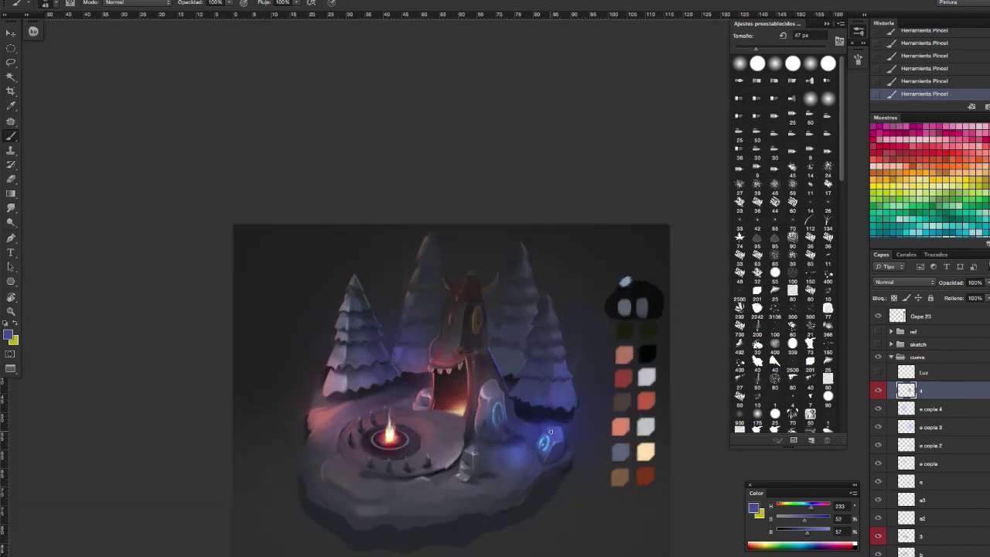
{"action": "scroll", "coordinate": [551, 434], "scroll_direction": "up", "scroll_amount": 2}
{"action": "left_click", "coordinate": [458, 473], "text": "alt"}
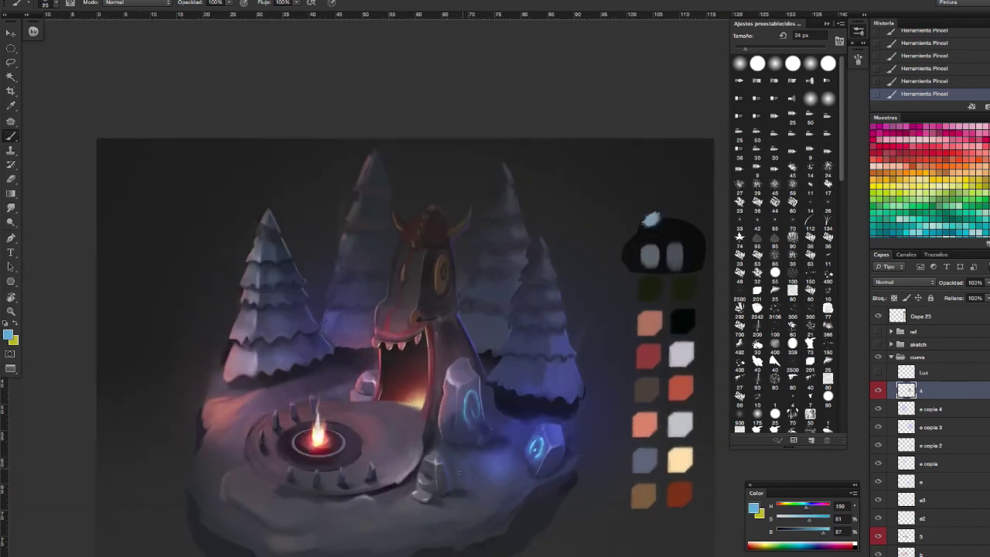
{"action": "scroll", "coordinate": [488, 473], "scroll_direction": "down", "scroll_amount": 1}
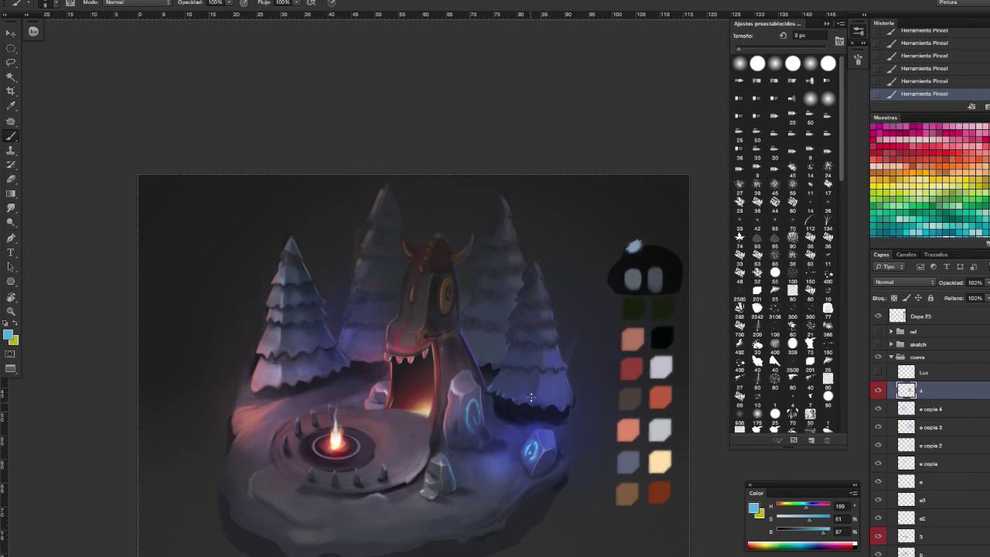
{"action": "scroll", "coordinate": [464, 348], "scroll_direction": "down", "scroll_amount": 1}
{"action": "scroll", "coordinate": [410, 309], "scroll_direction": "up", "scroll_amount": 2}
{"action": "left_click", "coordinate": [410, 308], "text": "alt"}
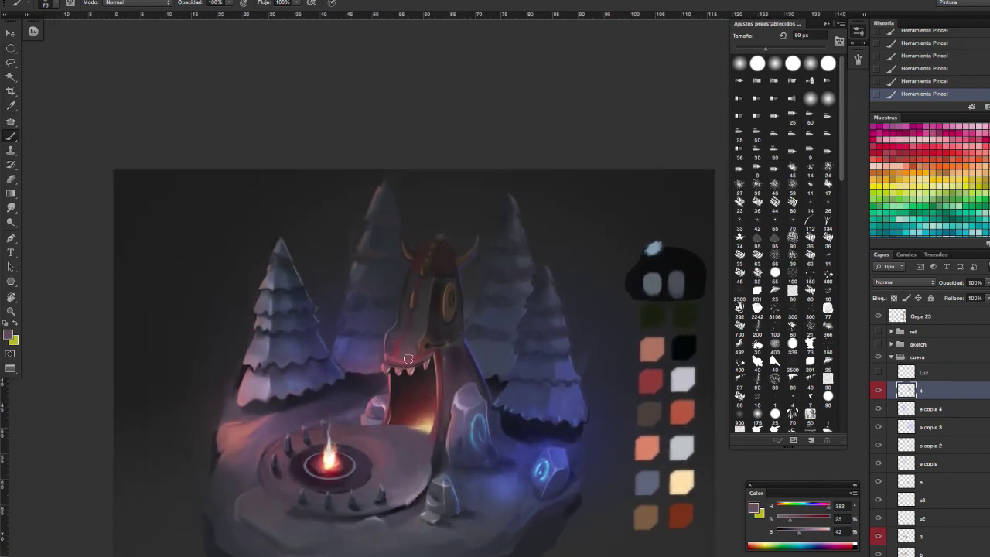
- Sample brownish-red and grey-purple tones from the dragon's face and paint a stroke on it
{"action": "key", "text": "F5"}
{"action": "key", "text": "F5"}
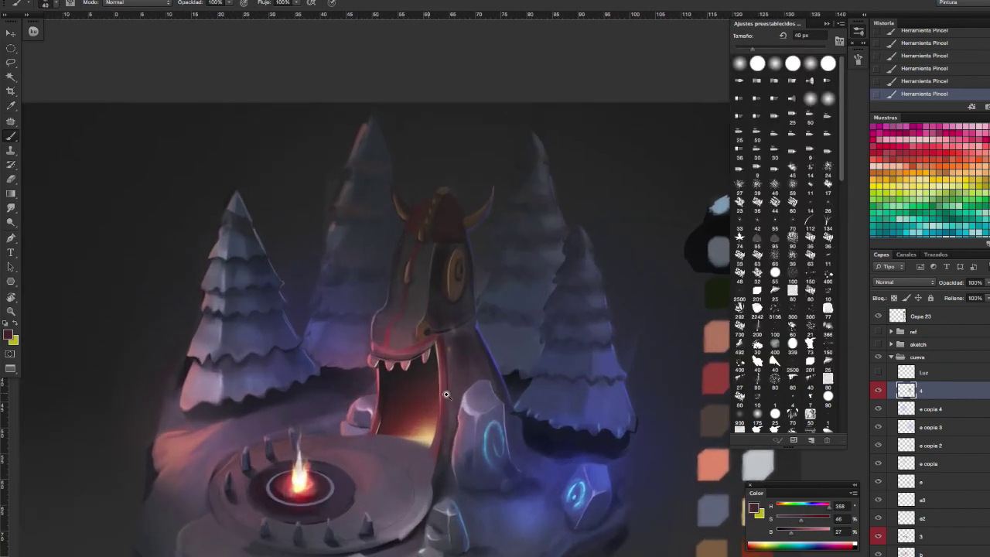
{"action": "scroll", "coordinate": [402, 340], "scroll_direction": "up", "scroll_amount": 1}
{"action": "left_click", "coordinate": [405, 301], "text": "alt"}
{"action": "left_click_drag", "start_coordinate": [405, 302], "coordinate": [442, 275]}
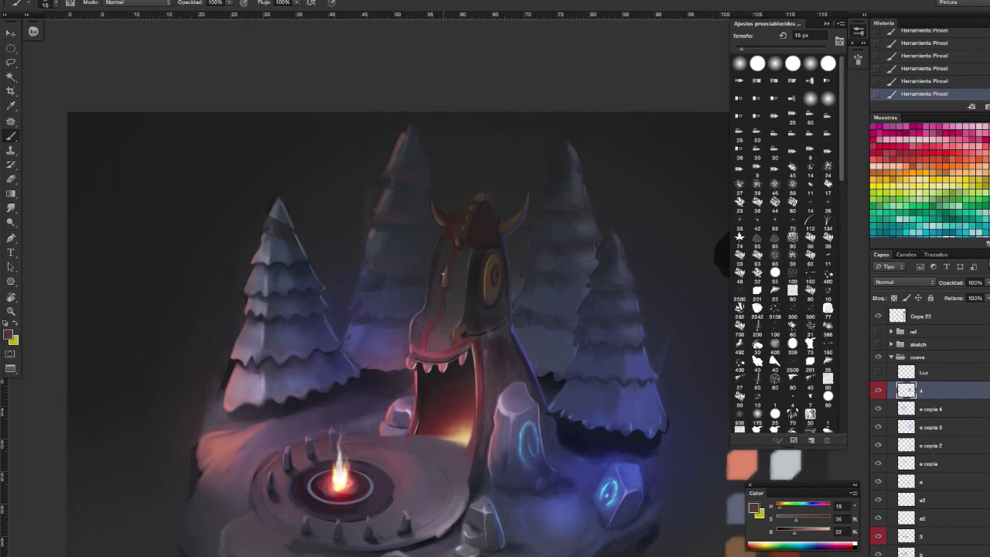
{"action": "left_click", "coordinate": [442, 314], "text": "alt"}
{"action": "scroll", "coordinate": [446, 243], "scroll_direction": "down", "scroll_amount": 2}
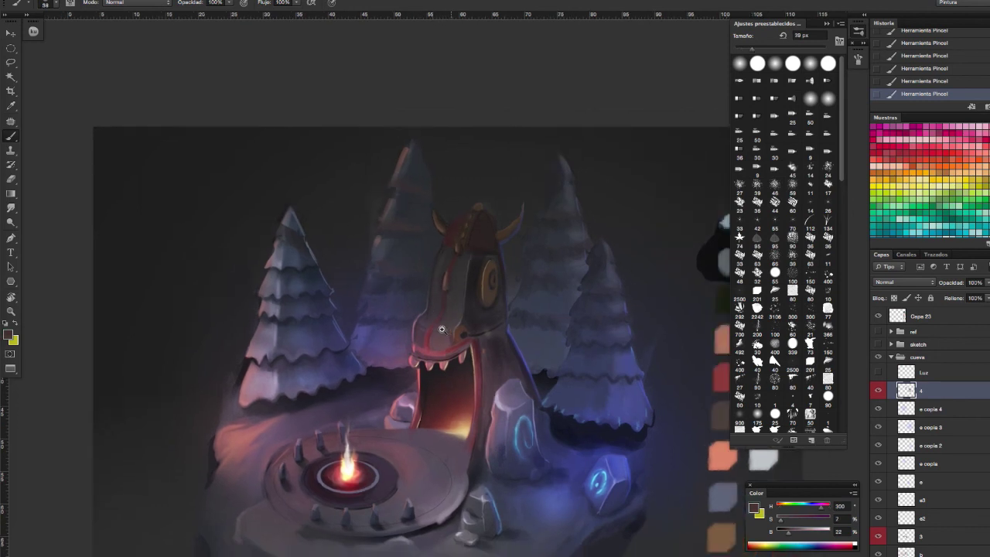
{"action": "key", "text": "h"}
{"action": "scroll", "coordinate": [454, 337], "scroll_direction": "up", "scroll_amount": 3}
{"action": "left_click", "coordinate": [455, 336]}
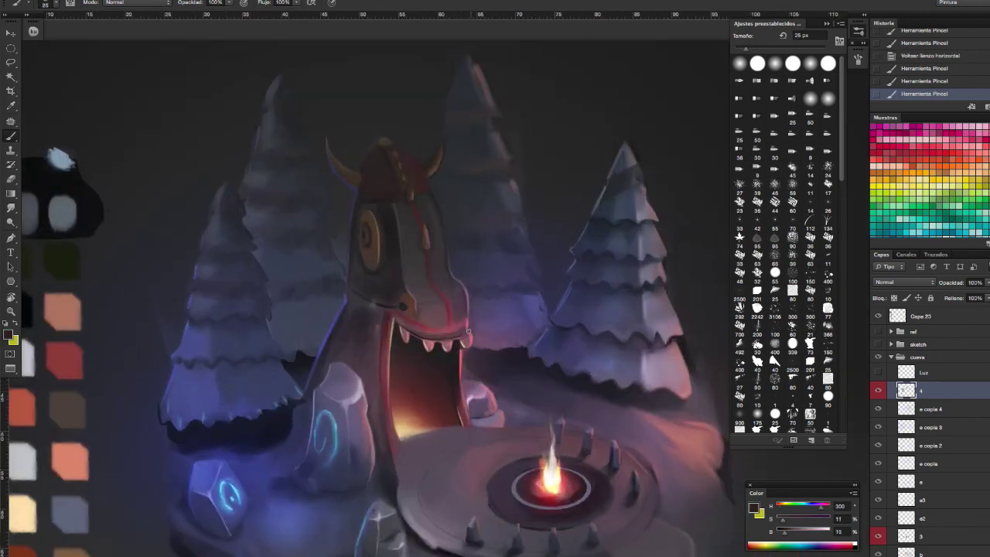
{"action": "left_click", "coordinate": [393, 304], "text": "alt"}
- Try a new Color-blend layer, then undo it and step back through recent strokes
{"action": "key", "text": "g"}
{"action": "key", "text": "ctrl+shift+alt+n"}
{"action": "left_click", "coordinate": [905, 283]}
{"action": "key", "text": "ctrl+alt+z"}
{"action": "key", "text": "ctrl+alt+z"}
{"action": "key", "text": "ctrl+alt+z"}
{"action": "key", "text": "b"}
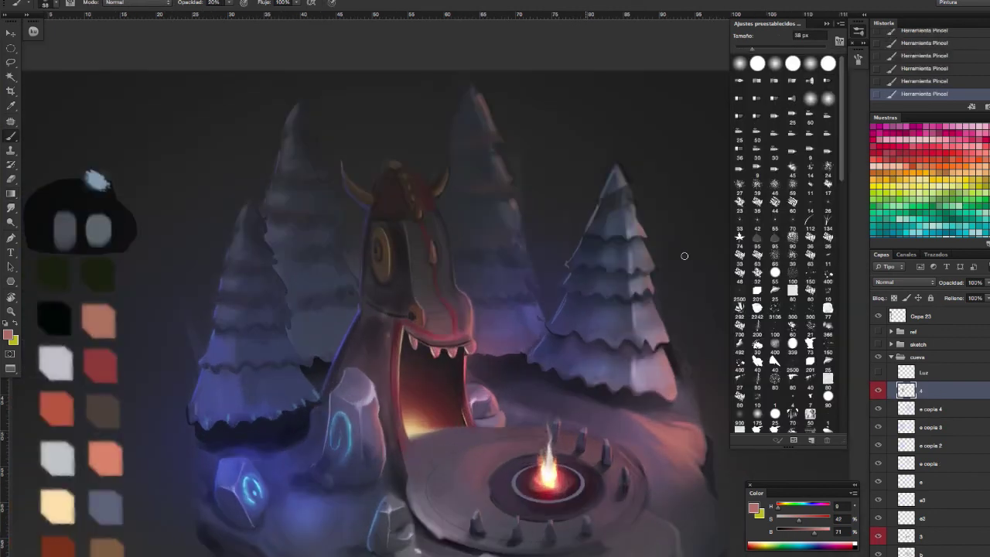
{"action": "key", "text": "ctrl+alt+z"}
{"action": "key", "text": "ctrl+alt+z"}
{"action": "key", "text": "ctrl+alt+z"}
{"action": "key", "text": "F5"}
{"action": "key", "text": "F5"}
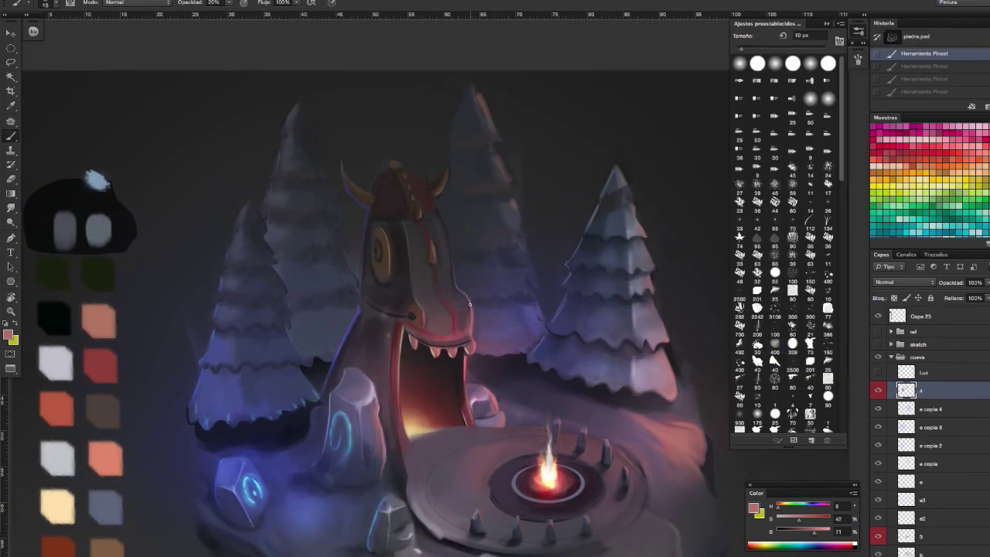
{"action": "key", "text": "ctrl+shift+z"}
{"action": "key", "text": "ctrl+shift+z"}
{"action": "key", "text": "ctrl+shift+z"}
{"action": "key", "text": "ctrl+alt+z"}
{"action": "key", "text": "ctrl+alt+z"}
{"action": "key", "text": "ctrl+minus"}
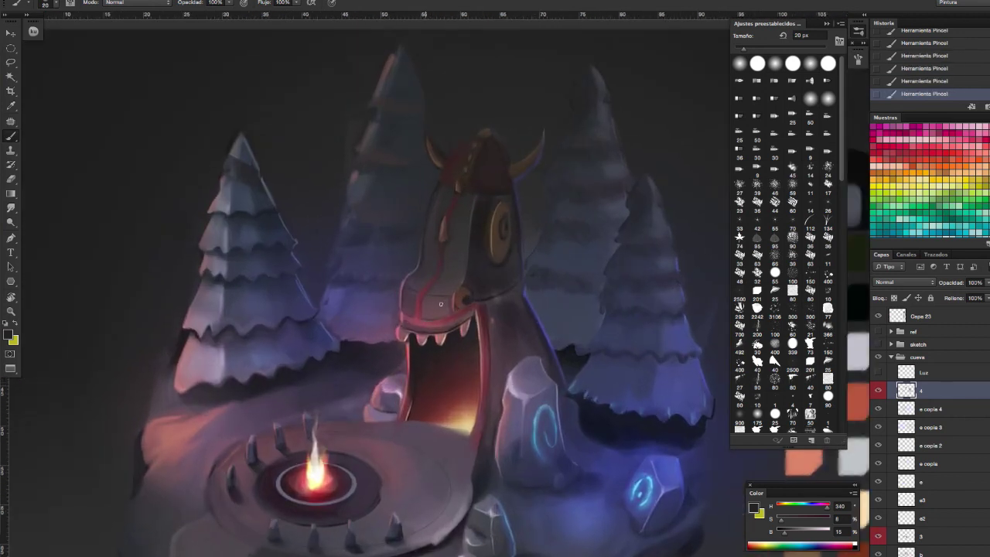
- Sample the grey from the creature's head and paint darker shading on its jaw
{"action": "left_click", "coordinate": [449, 293], "text": "alt"}
{"action": "left_click_drag", "start_coordinate": [410, 285], "coordinate": [416, 290]}
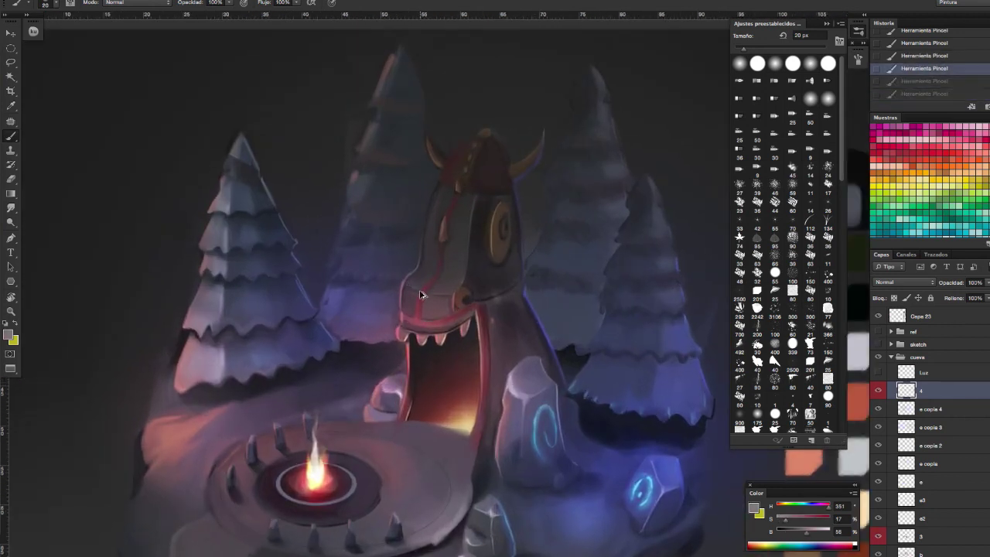
{"action": "left_click", "coordinate": [468, 298], "text": "alt"}
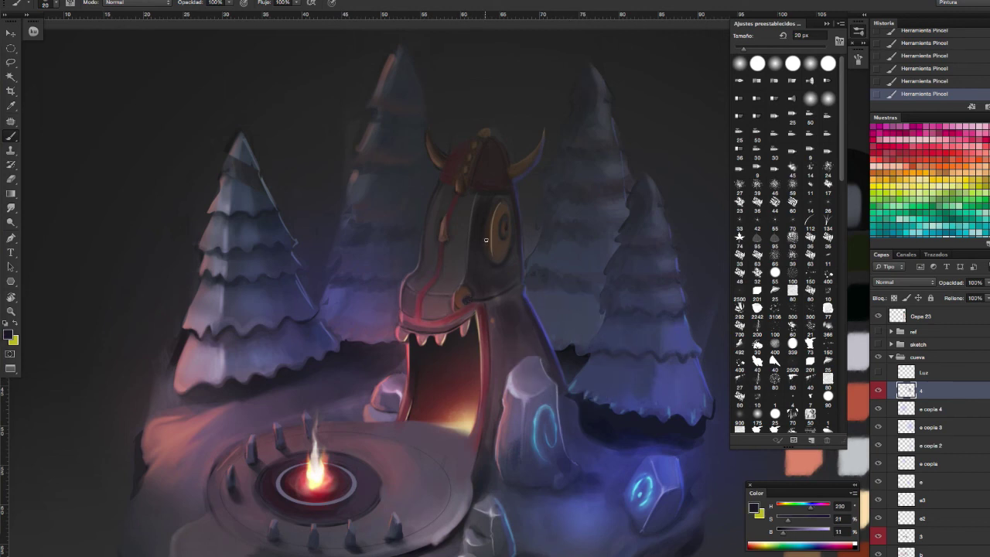
{"action": "key", "text": "ctrl+0"}
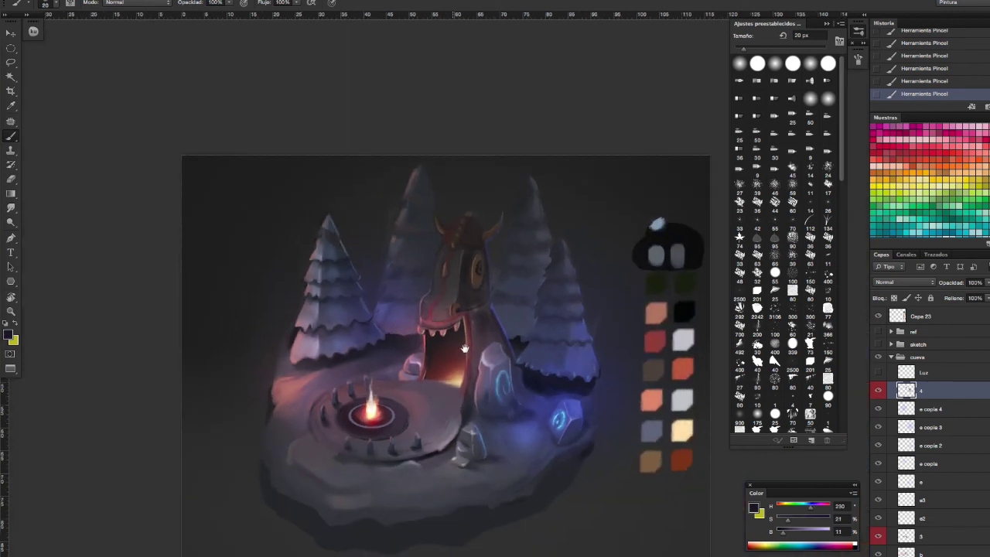
{"action": "key", "text": "ctrl+plus"}
- Sample several dark blue and purple-grey paint colours from the painting
{"action": "left_click", "coordinate": [552, 287], "text": "alt"}
{"action": "key", "text": "F5"}
{"action": "key", "text": "F5"}
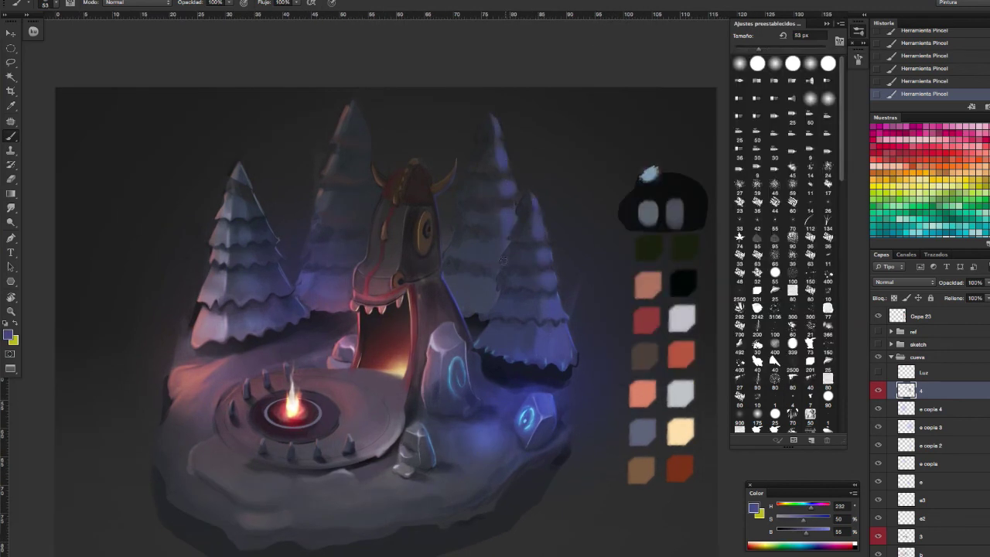
{"action": "key", "text": "ctrl+minus"}
{"action": "left_click", "coordinate": [466, 286], "text": "alt"}
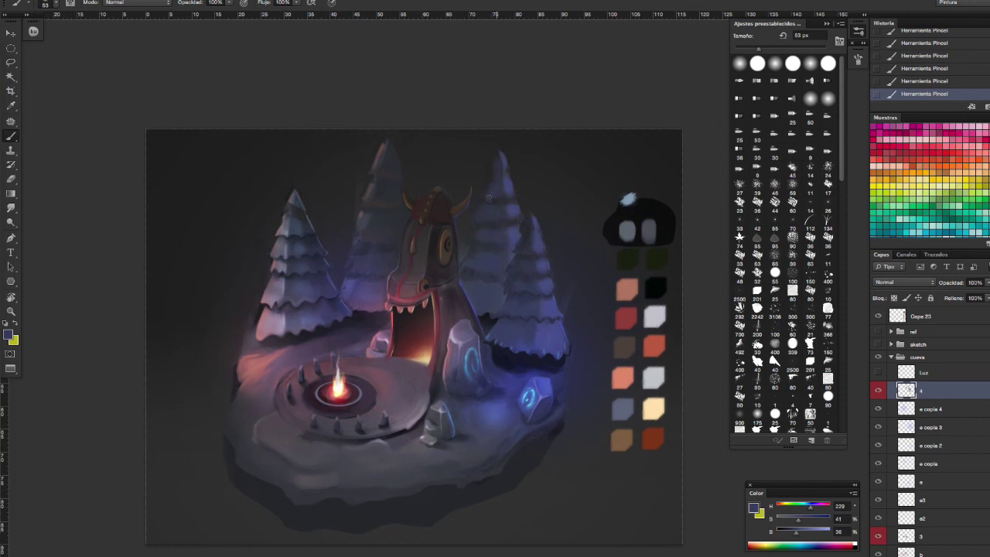
{"action": "left_click", "coordinate": [397, 168], "text": "alt"}
{"action": "left_click", "coordinate": [384, 300], "text": "alt"}
{"action": "key", "text": "ctrl+minus"}
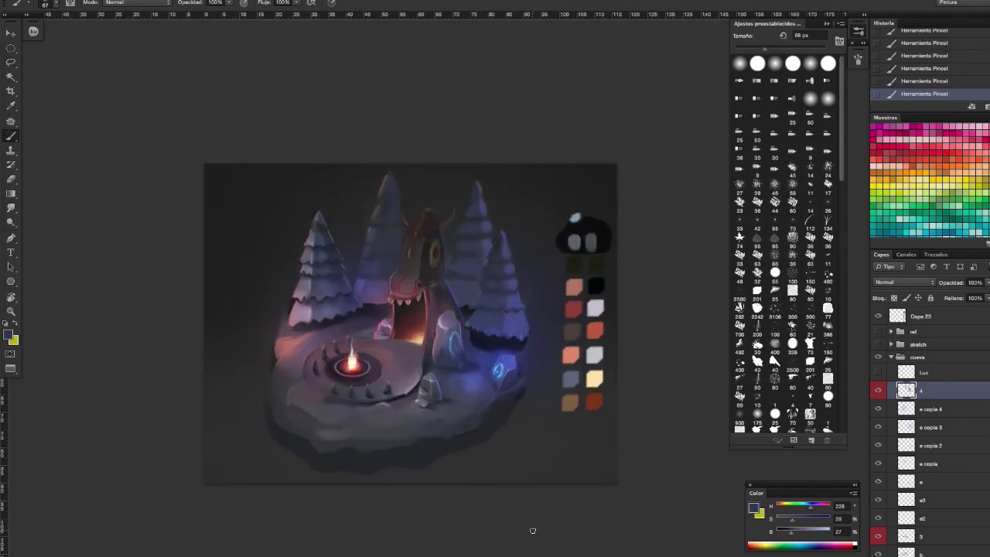
{"action": "key", "text": "ctrl+plus"}
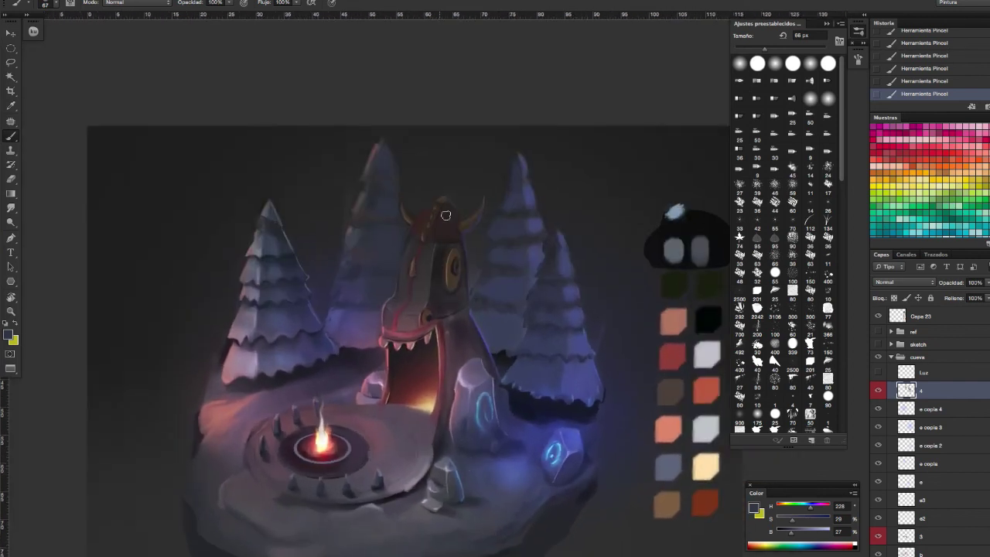
{"action": "left_click", "coordinate": [448, 350], "text": "alt"}
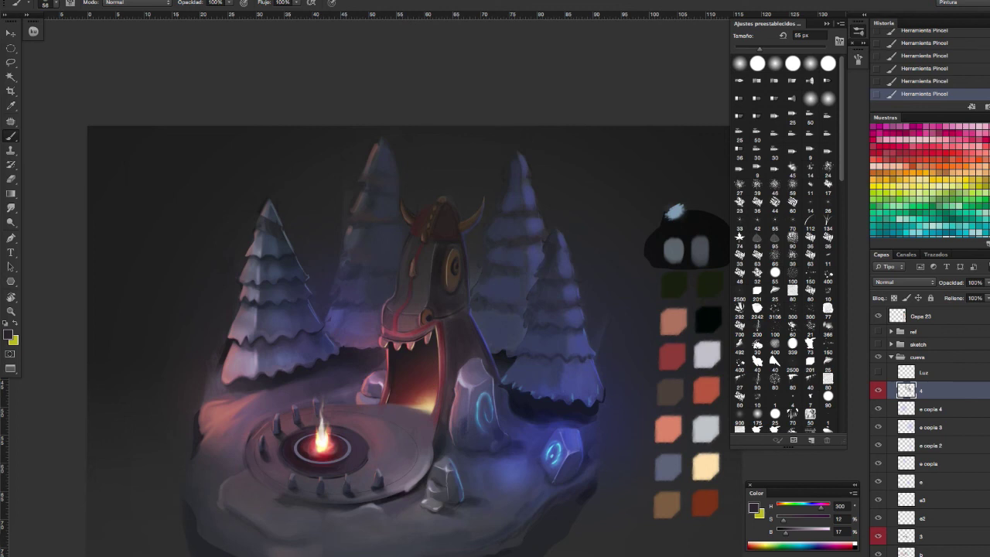
- Shift the painted layer's hue with Hue/Saturation and hide the colour-swatch layer Capa 23
{"action": "key", "text": "ctrl+u"}
{"action": "left_click_drag", "start_coordinate": [784, 413], "coordinate": [804, 413]}
{"action": "key", "text": "Escape"}
{"action": "key", "text": "ctrl+minus"}
{"action": "left_click", "coordinate": [878, 316]}
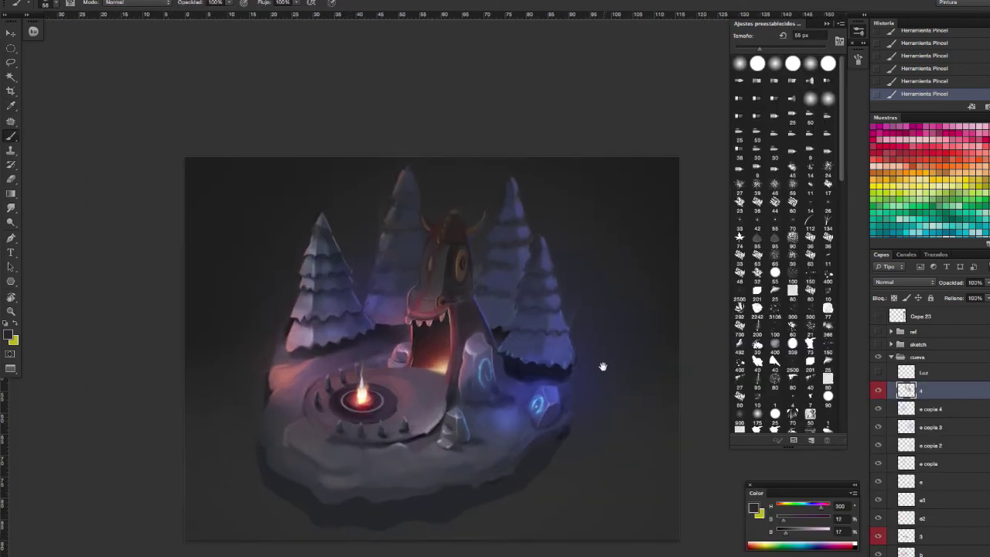
{"action": "key", "text": "ctrl+minus"}
{"action": "key", "text": "ctrl+plus"}
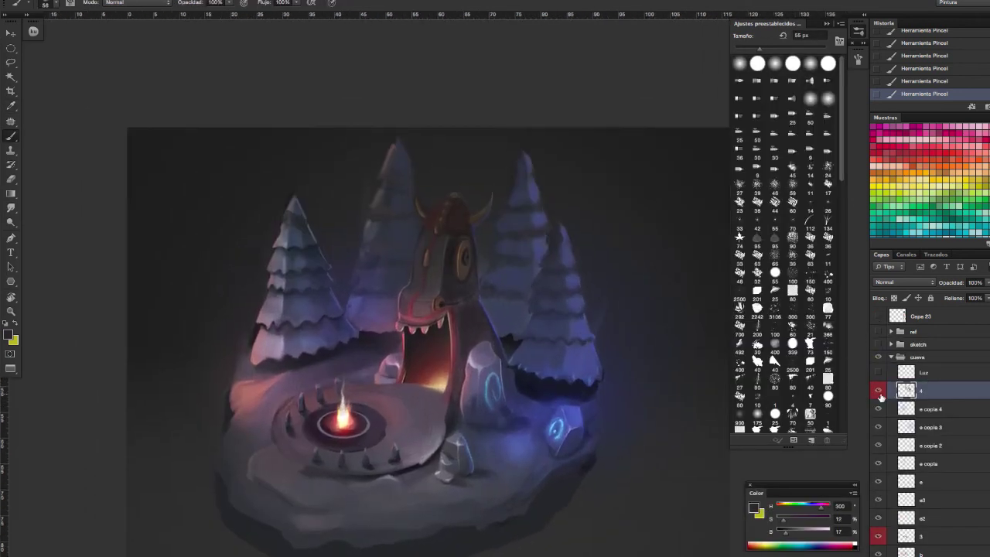
{"action": "key", "text": "ctrl+minus"}
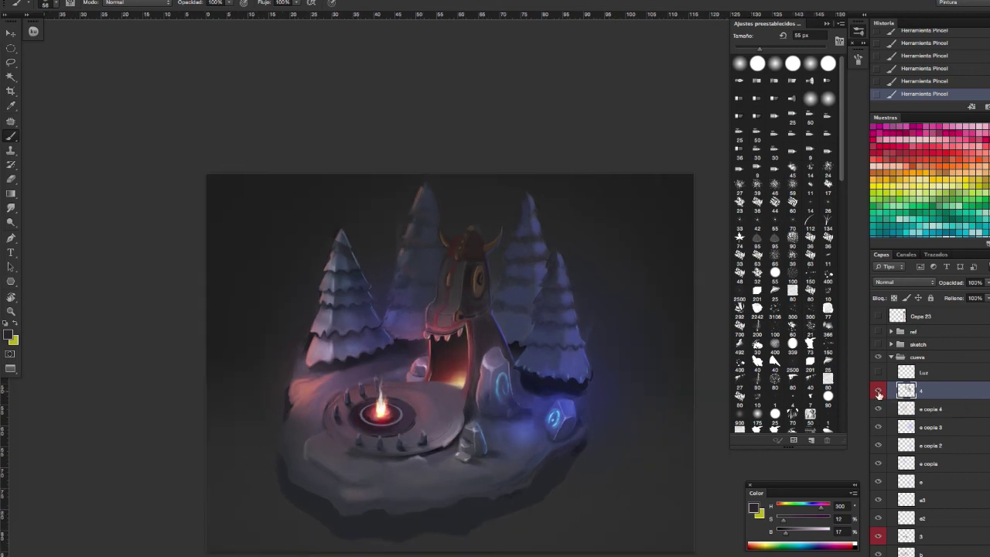
- Try Hue/Saturation and Brightness/Contrast adjustment layers, discarding both for a Levels layer
{"action": "left_click", "coordinate": [959, 456]}
{"action": "mouse_move", "coordinate": [684, 396]}
{"action": "left_mouse_down"}
{"action": "mouse_move", "coordinate": [694, 402]}
{"action": "mouse_move", "coordinate": [636, 374]}
{"action": "mouse_move", "coordinate": [696, 374]}
{"action": "left_mouse_up"}
{"action": "left_click", "coordinate": [727, 474]}
{"action": "left_click", "coordinate": [933, 400]}
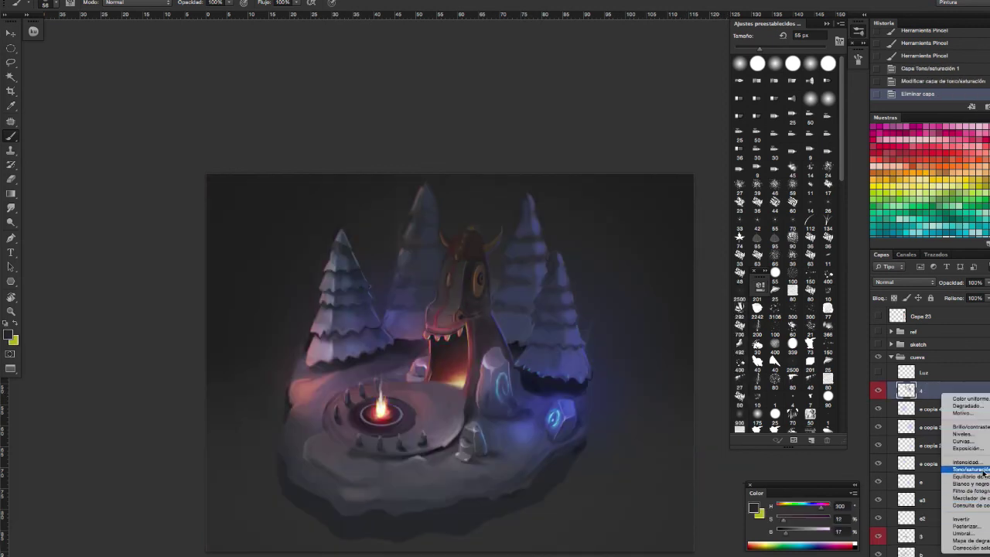
{"action": "left_click", "coordinate": [971, 426]}
{"action": "left_click_drag", "start_coordinate": [672, 340], "coordinate": [692, 340]}
{"action": "left_click", "coordinate": [654, 294]}
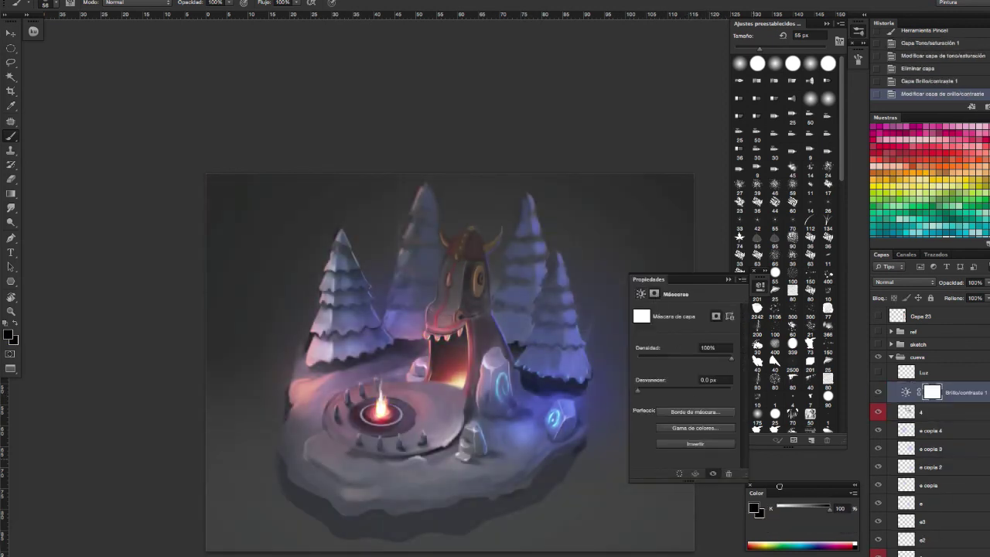
{"action": "left_click", "coordinate": [727, 473]}
- Set the Levels white input to 162, invert its mask and make white the paint colour
{"action": "left_click_drag", "start_coordinate": [705, 388], "coordinate": [685, 388]}
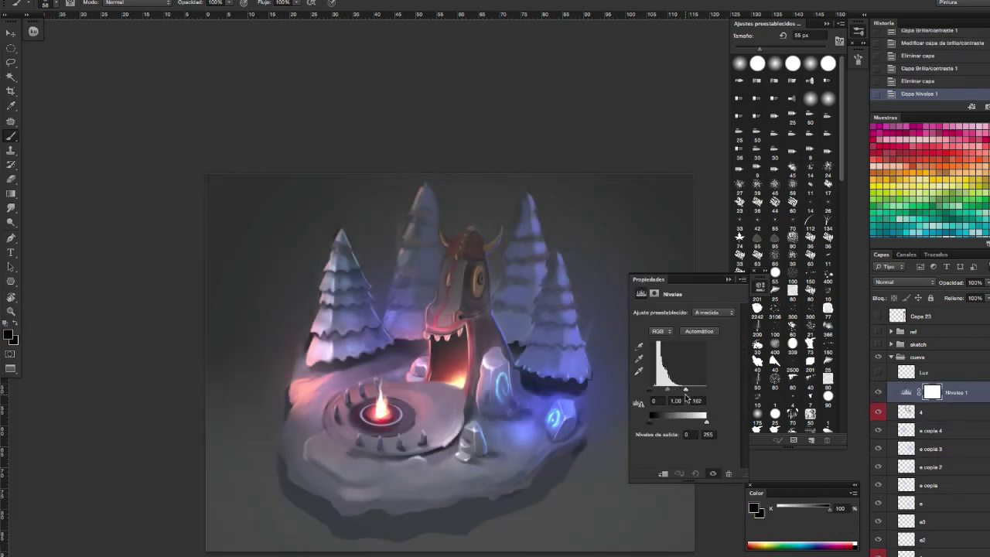
{"action": "left_click", "coordinate": [655, 294]}
{"action": "left_click", "coordinate": [694, 444]}
{"action": "key", "text": "ctrl+minus"}
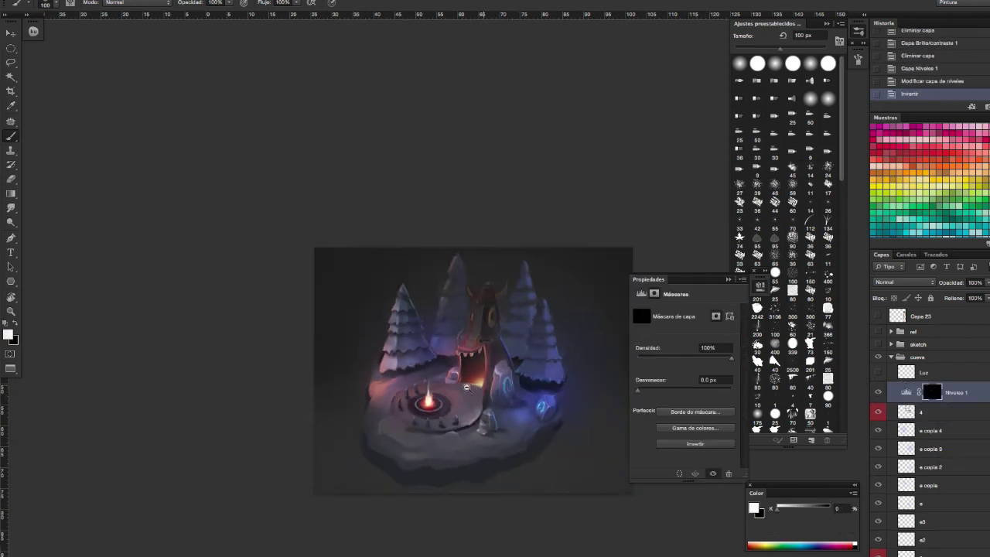
{"action": "key", "text": "x"}
- Paint white on the mask over the fire pit, trees and cave at 30% opacity
{"action": "mouse_move", "coordinate": [495, 412]}
{"action": "left_mouse_down"}
{"action": "mouse_move", "coordinate": [379, 367]}
{"action": "mouse_move", "coordinate": [557, 402]}
{"action": "left_mouse_up"}
{"action": "left_click_drag", "start_coordinate": [402, 387], "coordinate": [542, 410]}
{"action": "key", "text": "3"}
{"action": "left_click_drag", "start_coordinate": [385, 320], "coordinate": [549, 332]}
{"action": "key", "text": "ctrl+plus"}
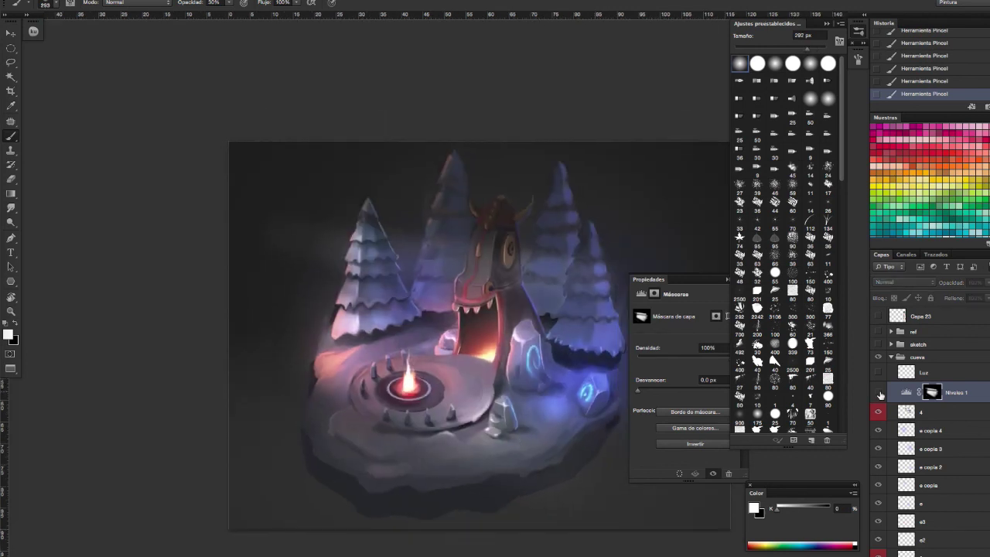
- Toggle Niveles 1 to compare and restore the fire-ring glow painting on its mask
{"action": "left_click", "coordinate": [878, 393]}
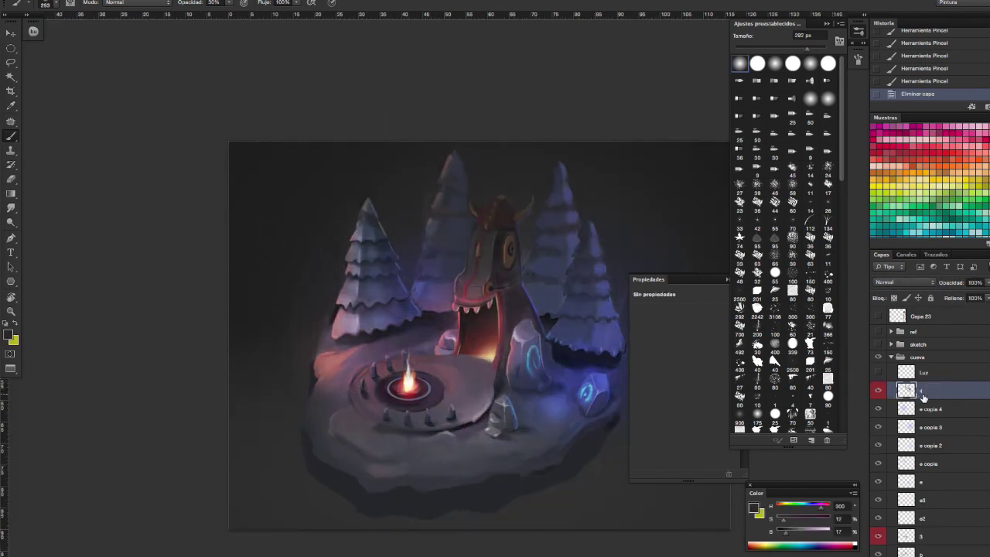
{"action": "left_click", "coordinate": [907, 393]}
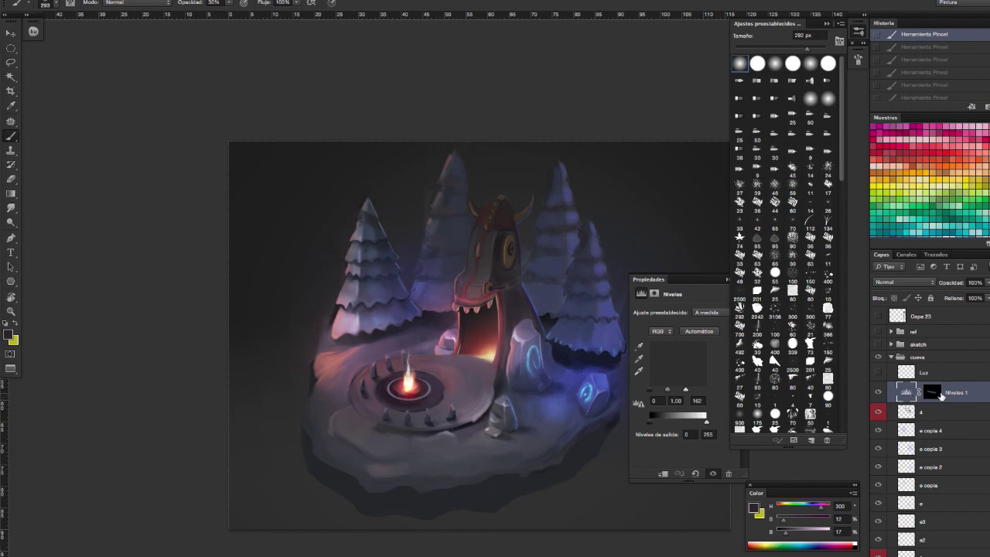
{"action": "left_click", "coordinate": [908, 394]}
{"action": "left_click", "coordinate": [932, 392]}
{"action": "key", "text": "ctrl+shift+z"}
{"action": "key", "text": "ctrl+alt+z"}
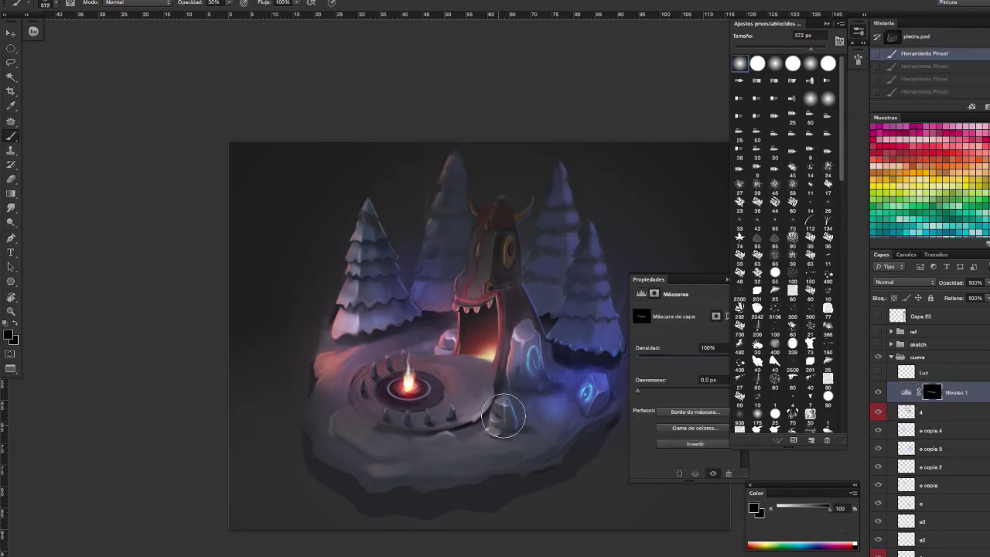
{"action": "key", "text": "ctrl+shift+z"}
{"action": "key", "text": "ctrl+shift+z"}
- Repaint the cave-mouth glow and brighten more areas on the Niveles 1 mask
{"action": "left_click_drag", "start_coordinate": [464, 410], "coordinate": [495, 421]}
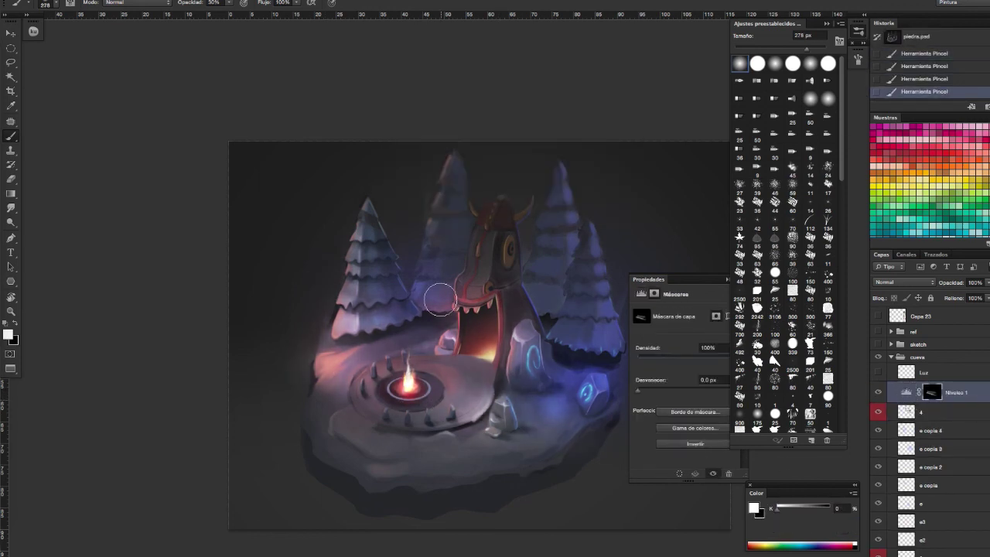
{"action": "left_click_drag", "start_coordinate": [422, 329], "coordinate": [456, 317]}
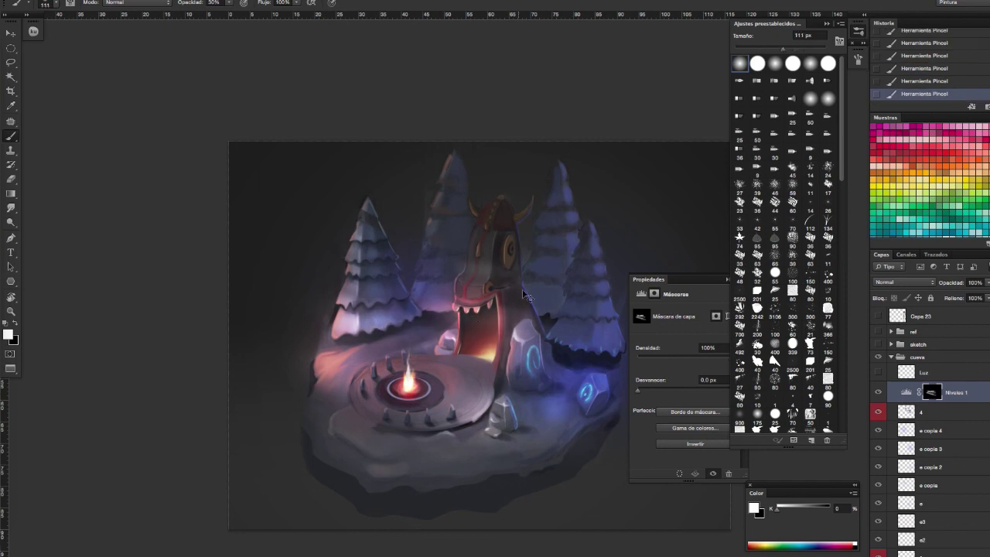
{"action": "left_click_drag", "start_coordinate": [542, 309], "coordinate": [472, 329]}
{"action": "key", "text": "ctrl+z"}
{"action": "scroll", "coordinate": [603, 406], "scroll_direction": "down", "scroll_amount": 2}
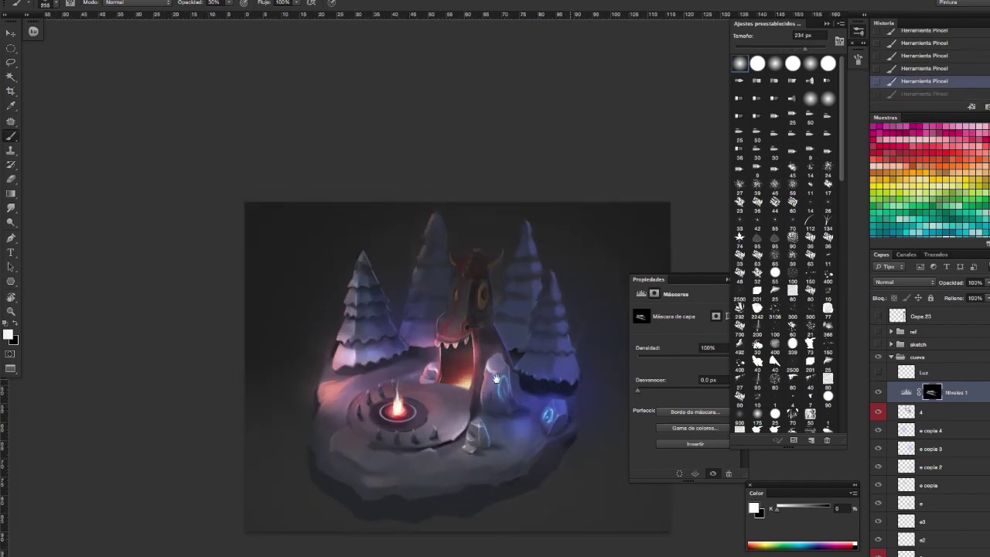
{"action": "left_click_drag", "start_coordinate": [497, 378], "coordinate": [472, 378]}
{"action": "left_click", "coordinate": [928, 412]}
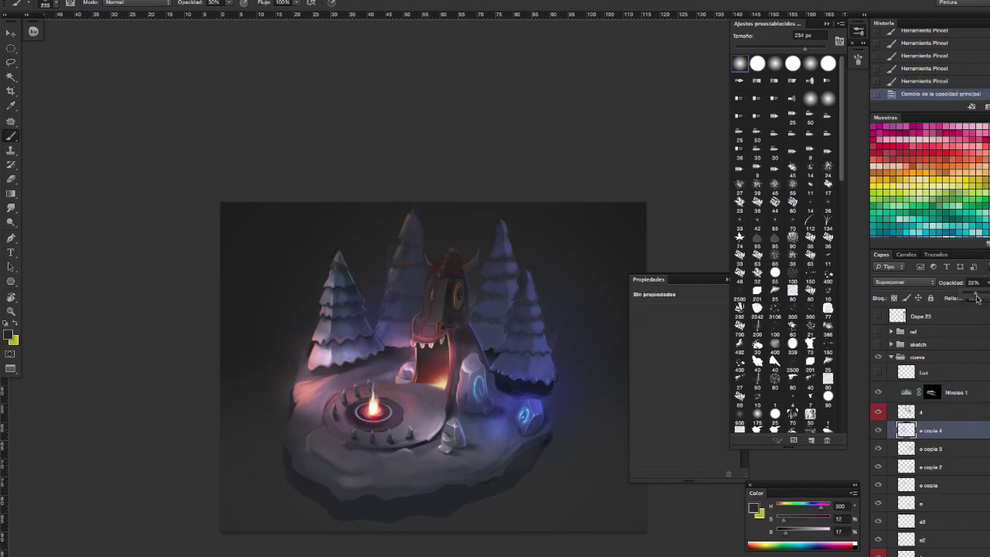
{"action": "left_click", "coordinate": [952, 390]}
{"action": "mouse_move", "coordinate": [320, 393]}
{"action": "left_mouse_down"}
{"action": "mouse_move", "coordinate": [409, 457]}
{"action": "mouse_move", "coordinate": [413, 254]}
{"action": "mouse_move", "coordinate": [229, 409]}
{"action": "mouse_move", "coordinate": [601, 482]}
{"action": "mouse_move", "coordinate": [531, 473]}
{"action": "left_mouse_up"}
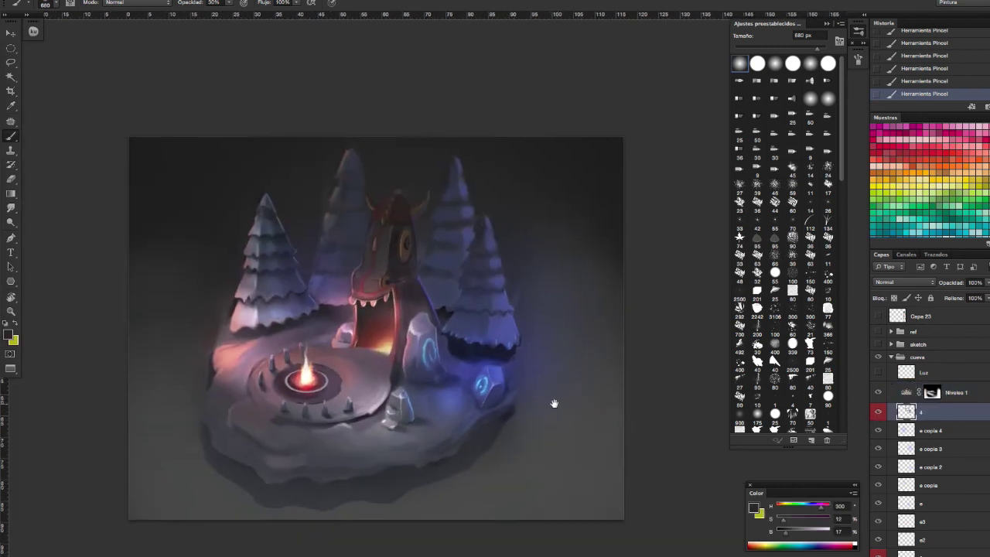
{"action": "left_click_drag", "start_coordinate": [554, 403], "coordinate": [562, 401]}
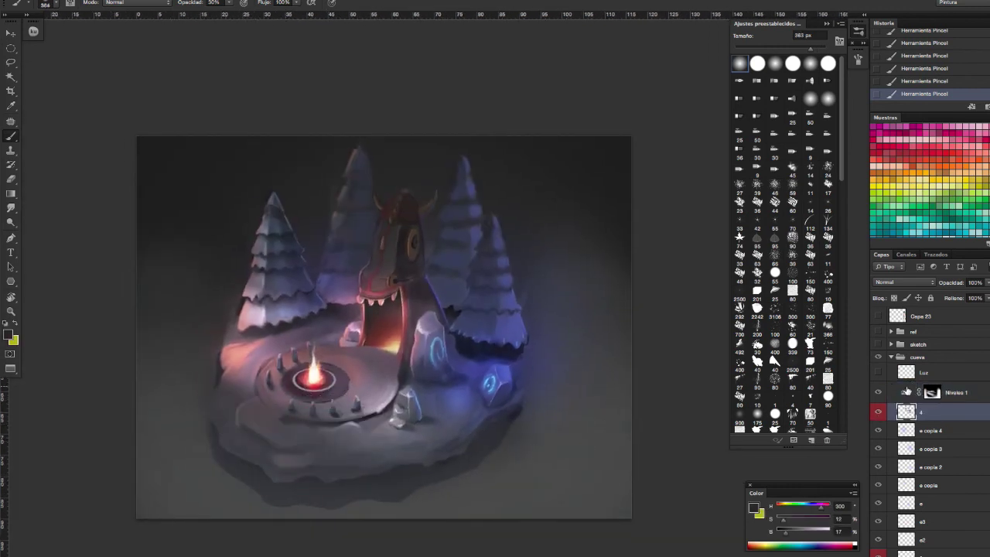
- Pick a dark colour, set the brush to 45 px and paint shading on new layer 5
{"action": "key", "text": "alt+bracketright"}
{"action": "left_click", "coordinate": [271, 442], "text": "alt"}
{"action": "scroll", "coordinate": [342, 429], "scroll_direction": "up", "scroll_amount": 1}
{"action": "key", "text": "F5"}
{"action": "key", "text": "F5"}
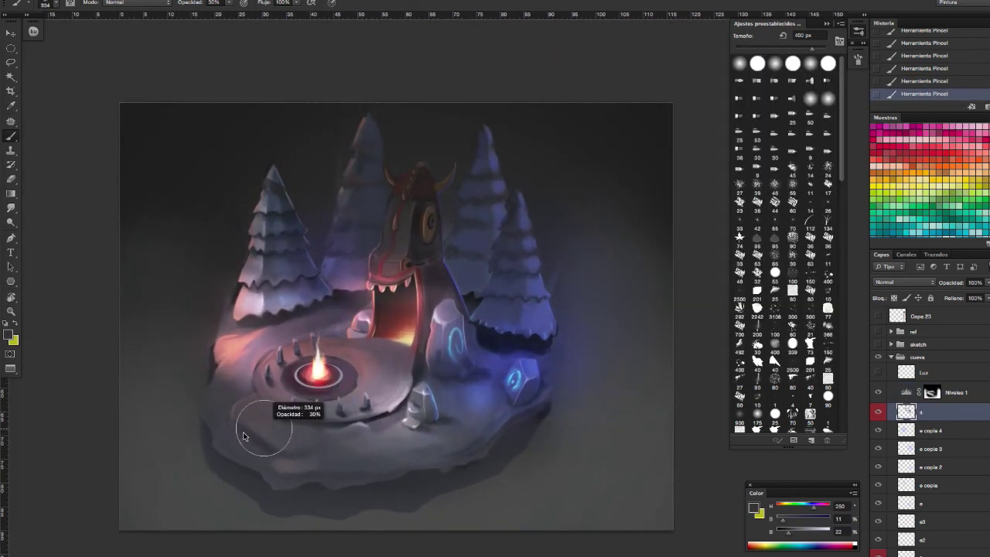
{"action": "left_click_drag", "start_coordinate": [242, 437], "coordinate": [219, 440]}
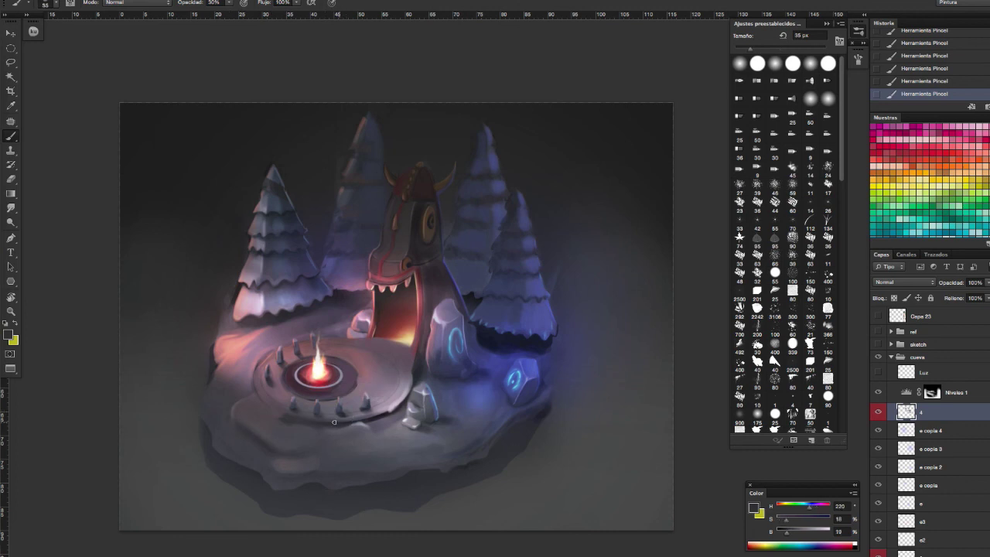
{"action": "left_click", "coordinate": [878, 412]}
{"action": "left_click", "coordinate": [877, 415]}
{"action": "key", "text": "ctrl+shift+n"}
{"action": "left_click_drag", "start_coordinate": [238, 416], "coordinate": [377, 415]}
{"action": "scroll", "coordinate": [357, 394], "scroll_direction": "up", "scroll_amount": 2}
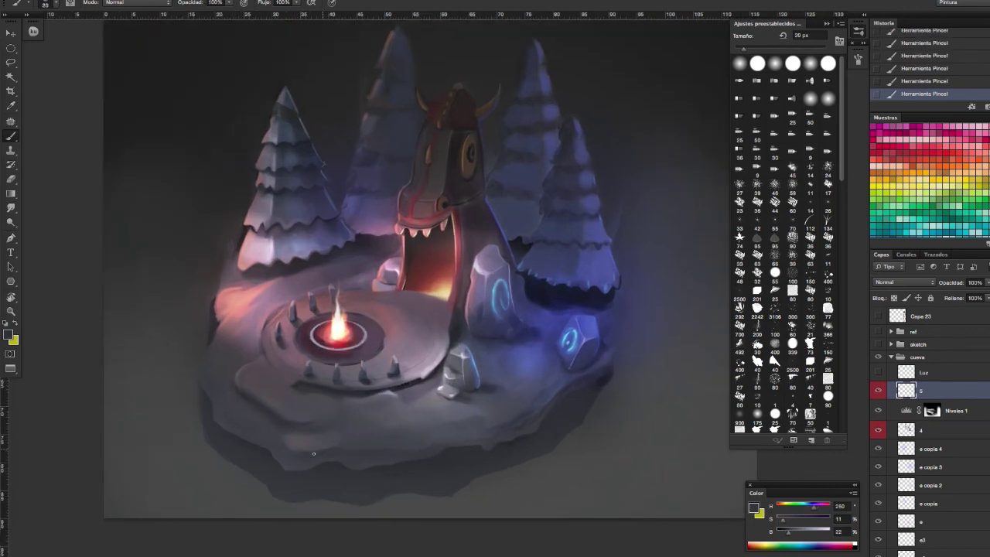
{"action": "scroll", "coordinate": [325, 449], "scroll_direction": "down", "scroll_amount": 2}
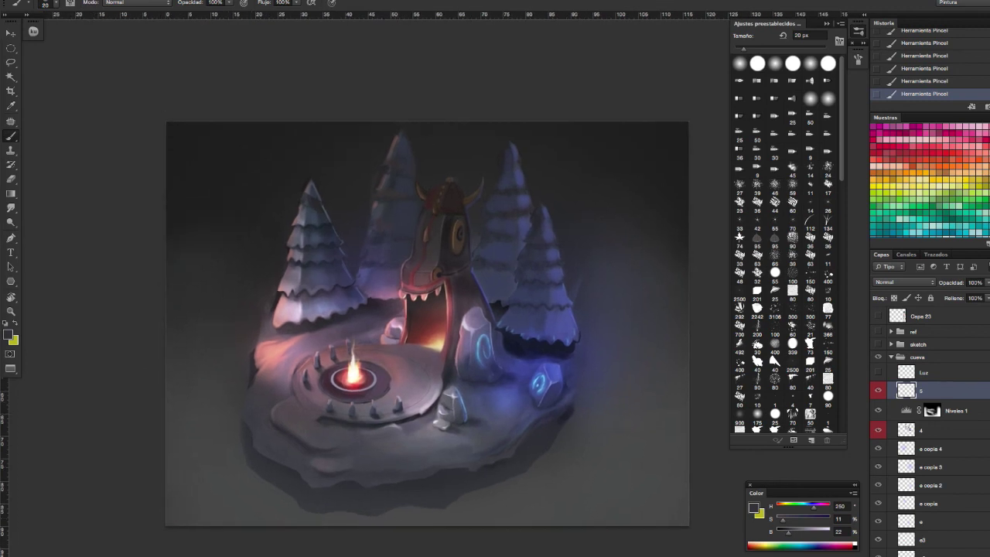
- Add a layer above layer 5, sample light blue from the glow and choose a small scatter brush
{"action": "key", "text": "ctrl+shift+n"}
{"action": "left_click", "coordinate": [611, 295], "text": "alt"}
{"action": "scroll", "coordinate": [839, 219], "scroll_direction": "down", "scroll_amount": 5}
{"action": "scroll", "coordinate": [839, 220], "scroll_direction": "down", "scroll_amount": 3}
{"action": "left_click", "coordinate": [810, 320]}
{"action": "key", "text": "F5"}
{"action": "key", "text": "F5"}
- Scatter light-blue snow dots over the sky, trees and scene, then try and cancel Motion Blur
{"action": "left_click_drag", "start_coordinate": [542, 348], "coordinate": [271, 194]}
{"action": "left_click_drag", "start_coordinate": [325, 139], "coordinate": [572, 186]}
{"action": "left_click_drag", "start_coordinate": [371, 309], "coordinate": [465, 410]}
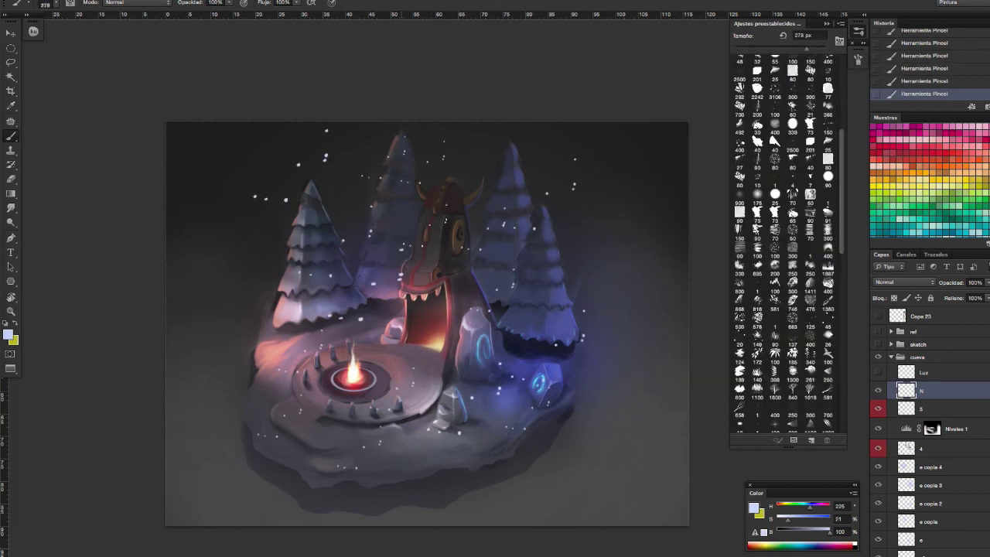
{"action": "key", "text": "ctrl+minus"}
{"action": "left_click", "coordinate": [267, 3]}
{"action": "left_click", "coordinate": [464, 195]}
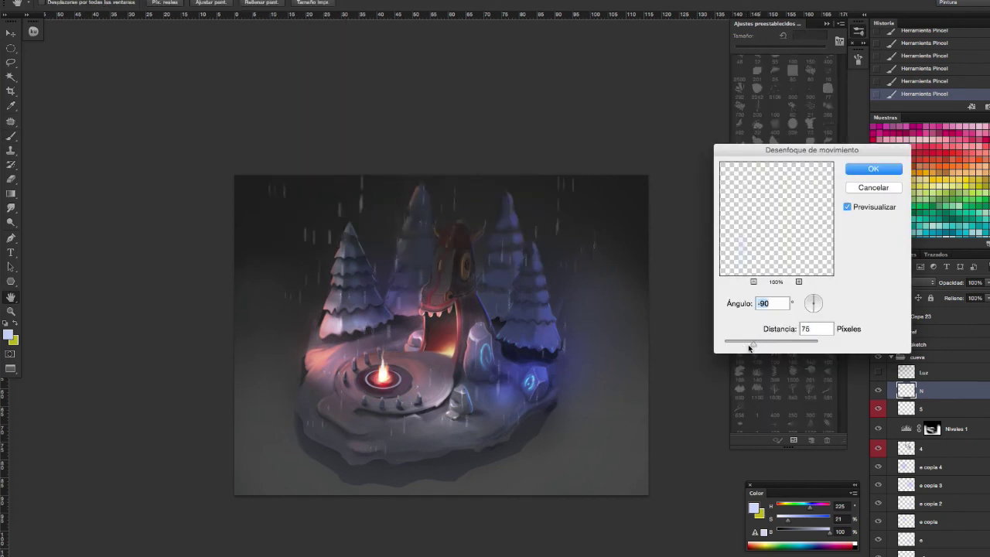
{"action": "left_click", "coordinate": [858, 188]}
- Erase some upper-left snowflakes and fade snow layer N to 66% opacity
{"action": "key", "text": "r"}
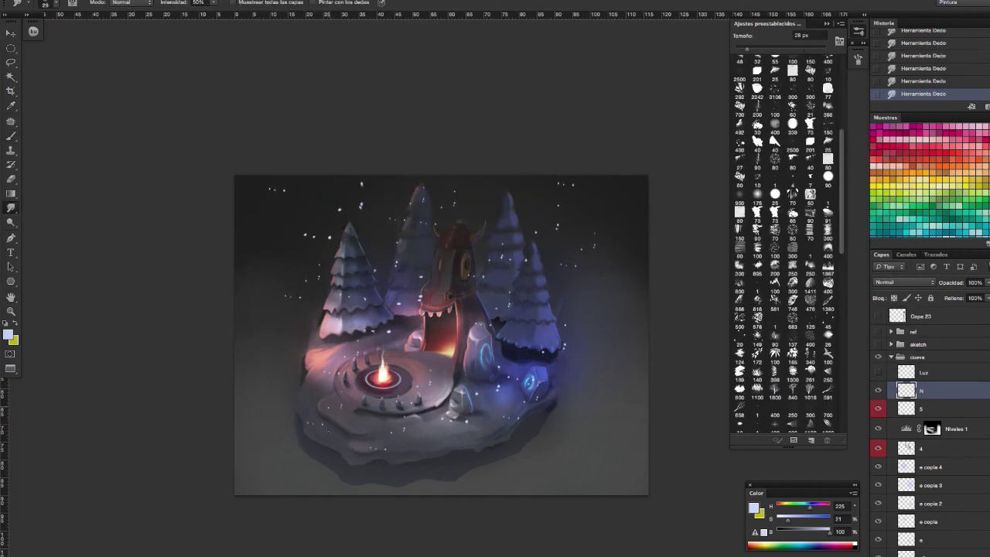
{"action": "key", "text": "e"}
{"action": "left_click_drag", "start_coordinate": [276, 252], "coordinate": [459, 152]}
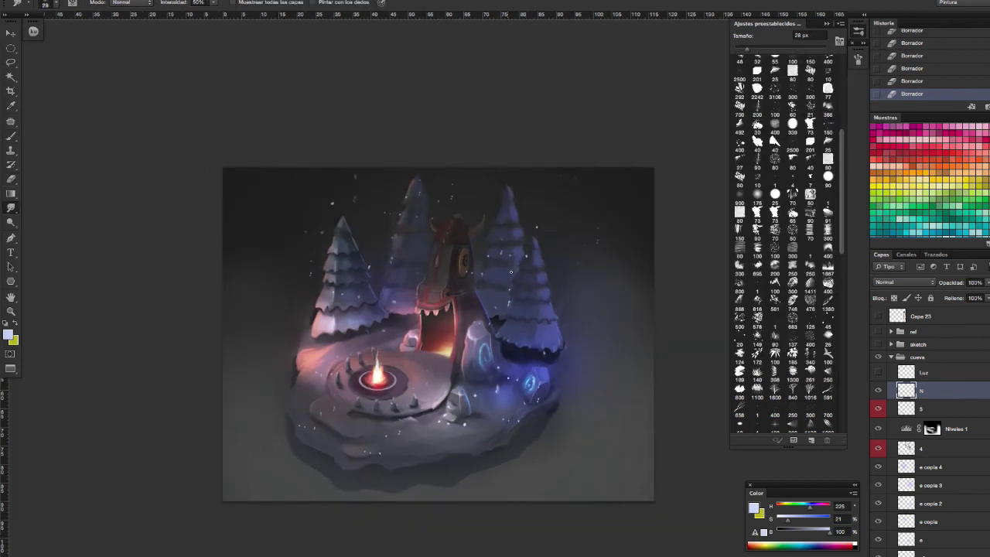
{"action": "left_click_drag", "start_coordinate": [987, 283], "coordinate": [971, 297]}
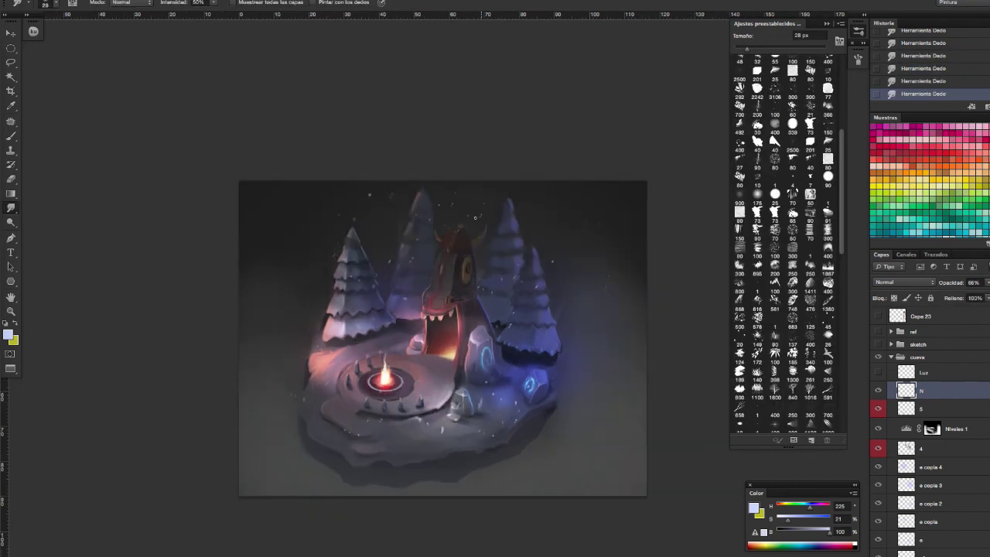
{"action": "left_click", "coordinate": [915, 415]}
- Repaint the ground near the fire pit, sampling light bluish and darker greys
{"action": "key", "text": "b"}
{"action": "key", "text": "super+space"}
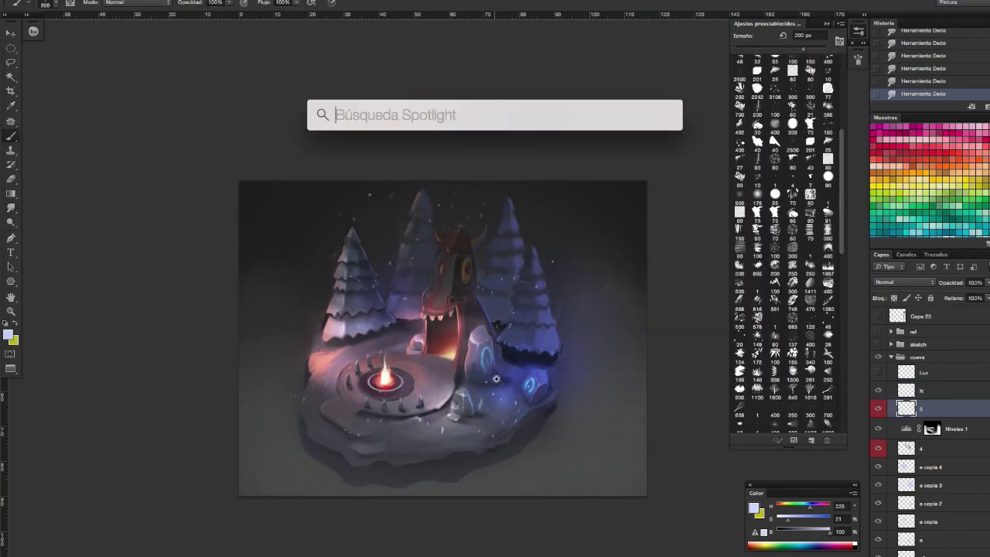
{"action": "mouse_move", "coordinate": [367, 399]}
{"action": "left_mouse_down"}
{"action": "mouse_move", "coordinate": [316, 418]}
{"action": "mouse_move", "coordinate": [275, 418]}
{"action": "left_mouse_up"}
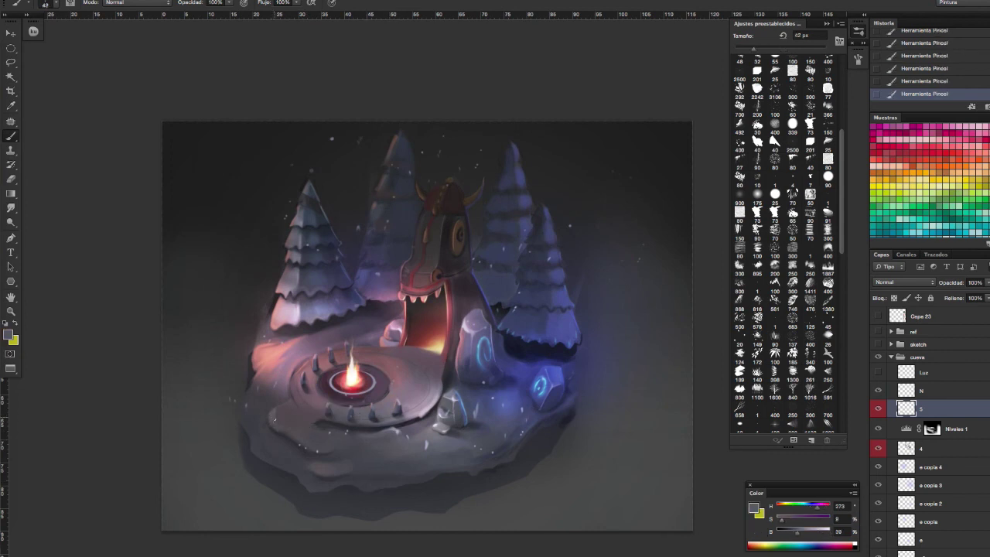
{"action": "left_click", "coordinate": [385, 449], "text": "alt"}
{"action": "left_click", "coordinate": [411, 452], "text": "alt"}
{"action": "scroll", "coordinate": [386, 459], "scroll_direction": "down", "scroll_amount": 2, "text": "alt"}
{"action": "scroll", "coordinate": [379, 459], "scroll_direction": "up", "scroll_amount": 1, "text": "alt"}
{"action": "left_click", "coordinate": [390, 449], "text": "alt"}
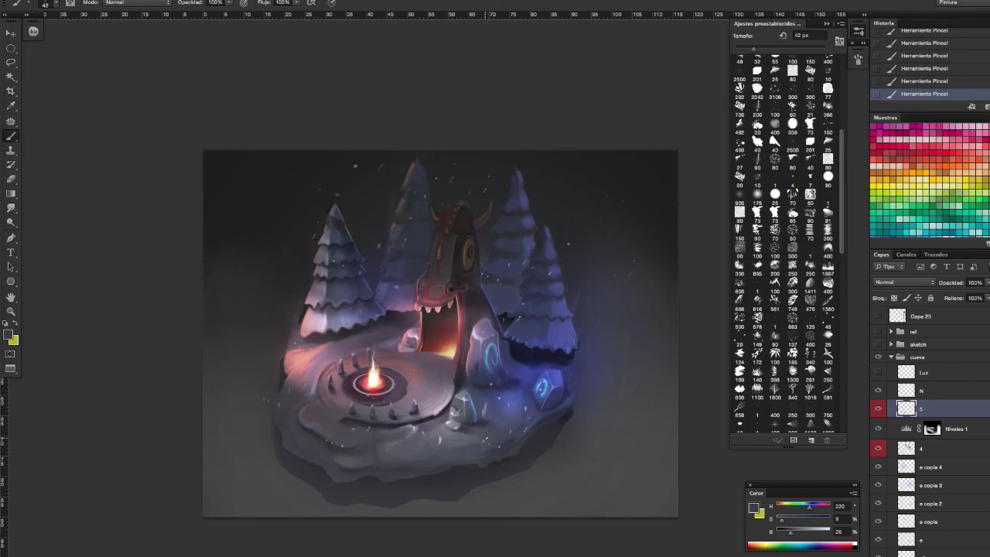
- Load a large brush preset, return to layer 5 in the cueva group, and sample a dark blue
{"action": "left_click", "coordinate": [776, 126]}
{"action": "scroll", "coordinate": [881, 484], "scroll_direction": "down", "scroll_amount": 5}
{"action": "left_click", "coordinate": [337, 209], "text": "ctrl"}
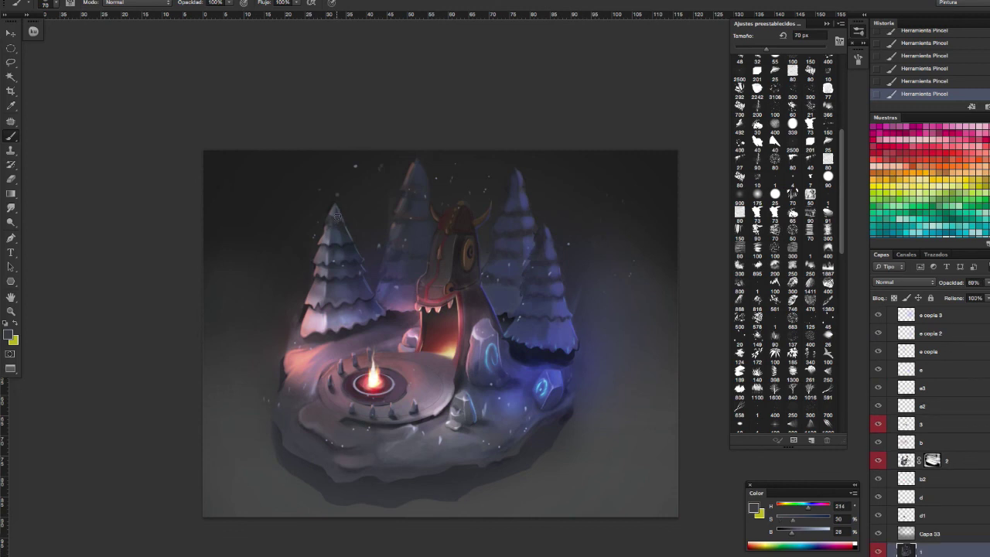
{"action": "left_click", "coordinate": [334, 220], "text": "ctrl"}
{"action": "scroll", "coordinate": [325, 208], "scroll_direction": "up", "scroll_amount": 1}
{"action": "left_click", "coordinate": [304, 222], "text": "alt"}
{"action": "left_click", "coordinate": [311, 203], "text": "alt"}
{"action": "scroll", "coordinate": [323, 204], "scroll_direction": "down", "scroll_amount": 2}
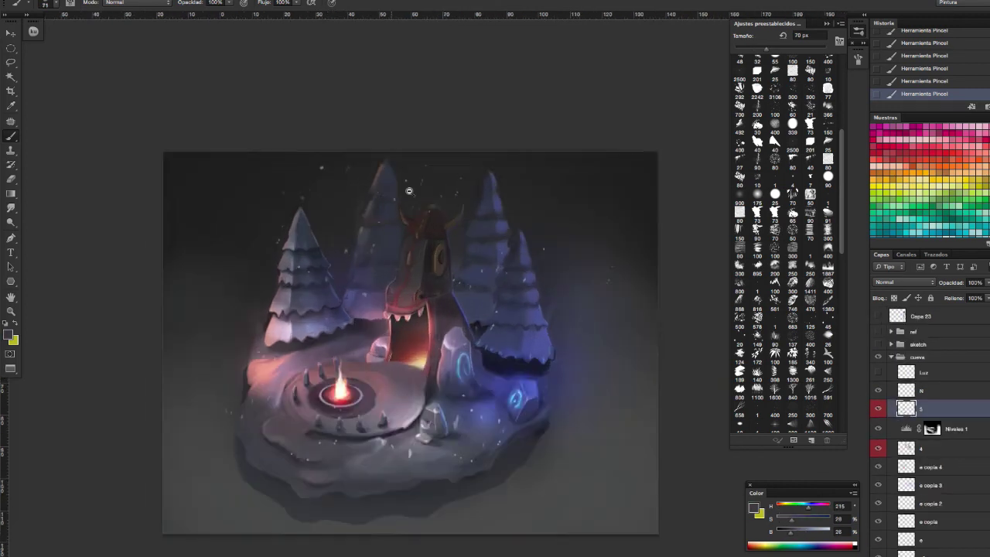
{"action": "scroll", "coordinate": [387, 189], "scroll_direction": "up", "scroll_amount": 1}
{"action": "left_click", "coordinate": [375, 187], "text": "alt"}
- Erase part of the recent paint and add dark blue shading with a 20 px brush
{"action": "key", "text": "e"}
{"action": "left_click_drag", "start_coordinate": [377, 154], "coordinate": [341, 193]}
{"action": "key", "text": "F5"}
{"action": "key", "text": "F5"}
{"action": "key", "text": "b"}
{"action": "left_click_drag", "start_coordinate": [378, 155], "coordinate": [353, 186]}
{"action": "key", "text": "F5"}
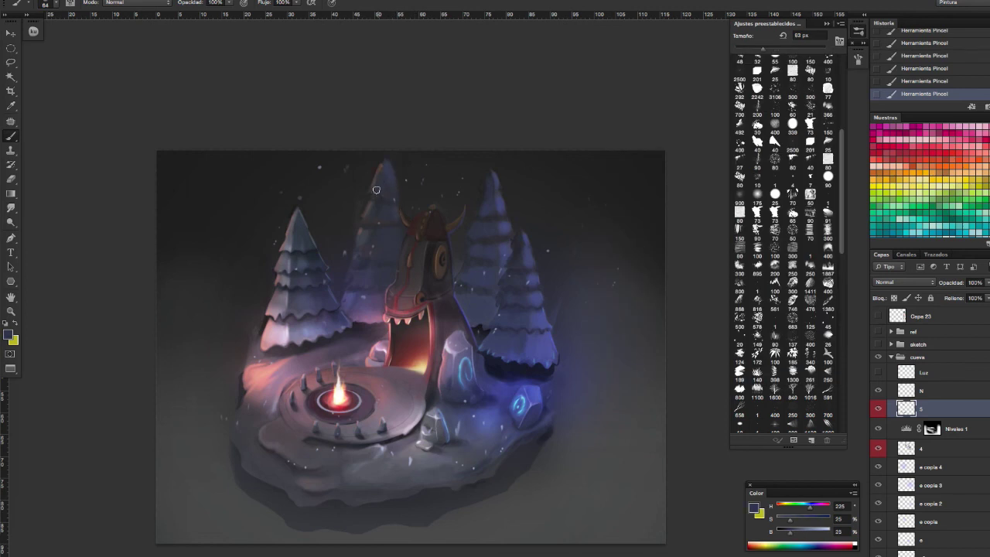
{"action": "left_click", "coordinate": [377, 164], "text": "alt"}
{"action": "key", "text": "F5"}
{"action": "key", "text": "F5"}
{"action": "left_click", "coordinate": [380, 173], "text": "alt"}
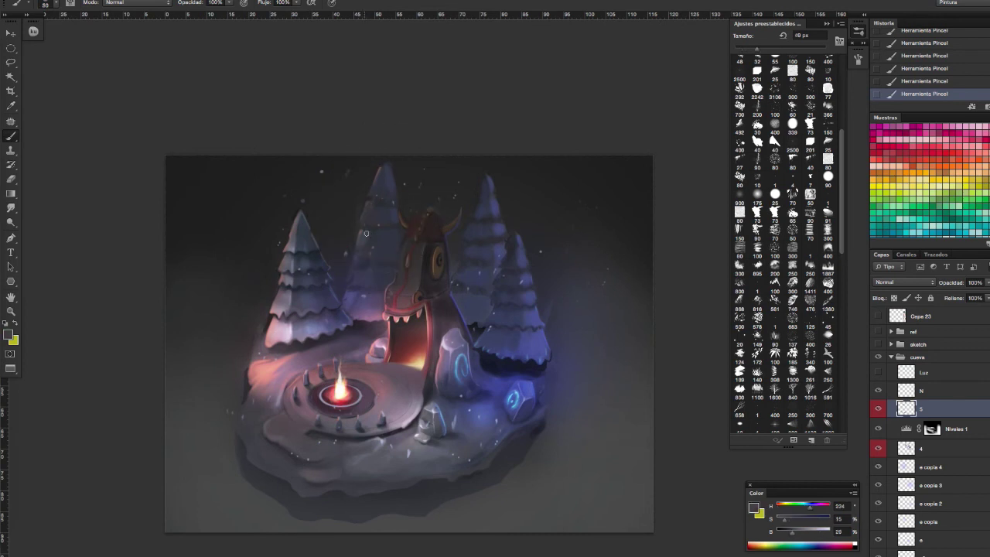
{"action": "scroll", "coordinate": [366, 232], "scroll_direction": "down", "scroll_amount": 2}
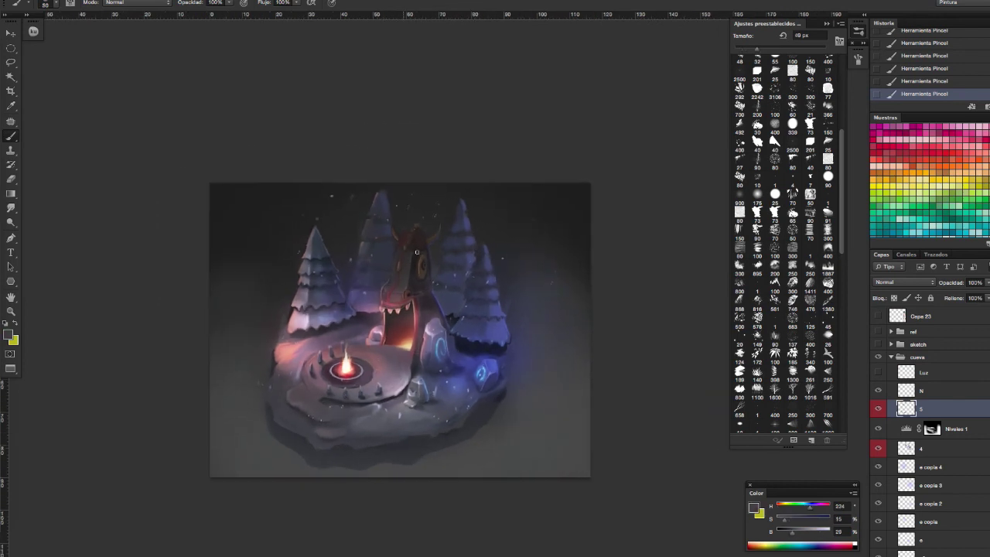
- Zoom in, shrink the brush to about 38 px, sample a dark grey, and add a layer above N
{"action": "key", "text": "z"}
{"action": "left_click_drag", "start_coordinate": [408, 450], "coordinate": [572, 300]}
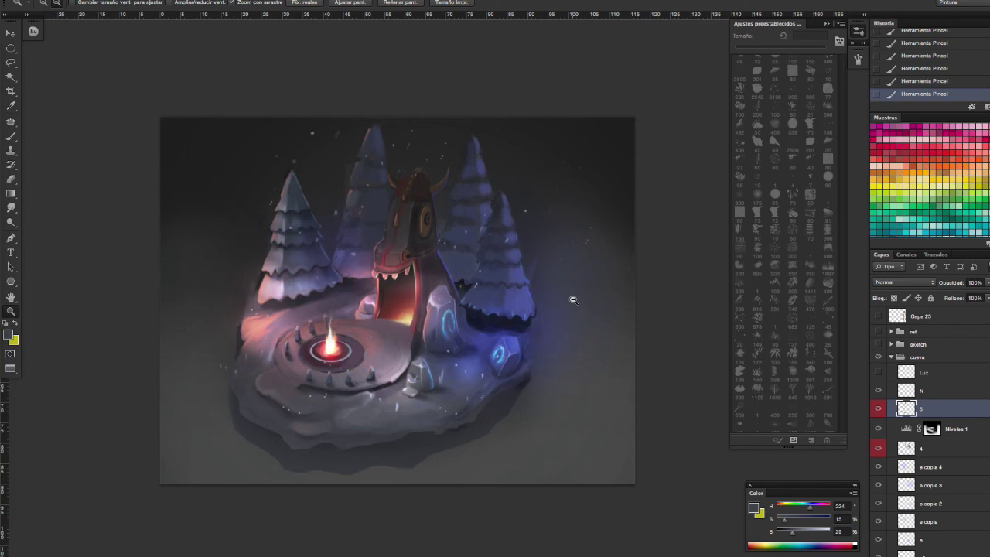
{"action": "left_click", "coordinate": [490, 211]}
{"action": "key", "text": "b"}
{"action": "left_click_drag", "start_coordinate": [425, 279], "coordinate": [410, 279]}
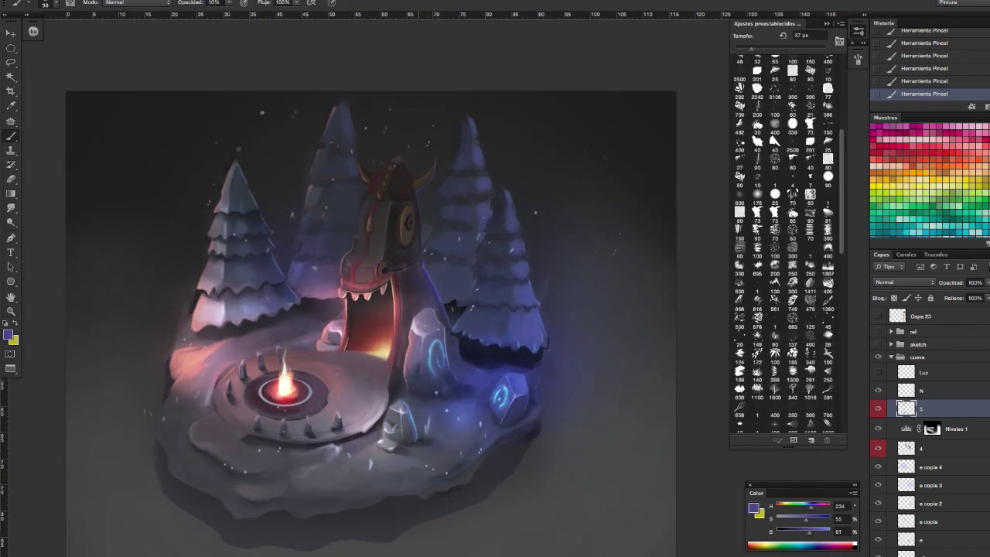
{"action": "scroll", "coordinate": [443, 328], "scroll_direction": "up", "scroll_amount": 3}
{"action": "left_click", "coordinate": [433, 355], "text": "alt"}
{"action": "scroll", "coordinate": [434, 355], "scroll_direction": "down", "scroll_amount": 1}
{"action": "key", "text": "ctrl+shift+alt+n"}
- Rename the new layer c3, set it to Sobreexponer color, and show the Capa 23 palette
{"action": "type", "text": "c3"}
{"action": "left_click", "coordinate": [905, 282]}
{"action": "left_click", "coordinate": [901, 375]}
{"action": "left_click", "coordinate": [878, 315]}
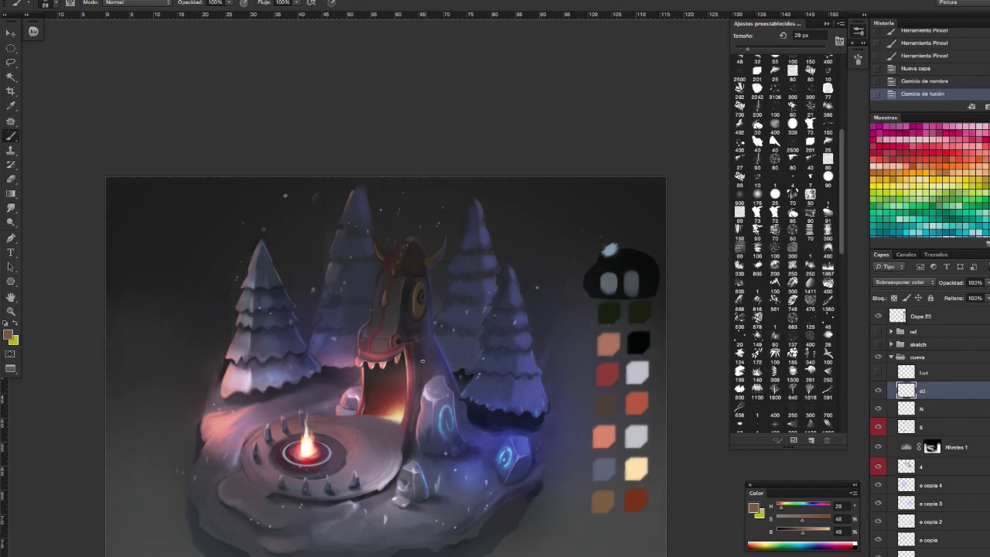
{"action": "left_click_drag", "start_coordinate": [429, 382], "coordinate": [420, 357]}
{"action": "key", "text": "ctrl+z"}
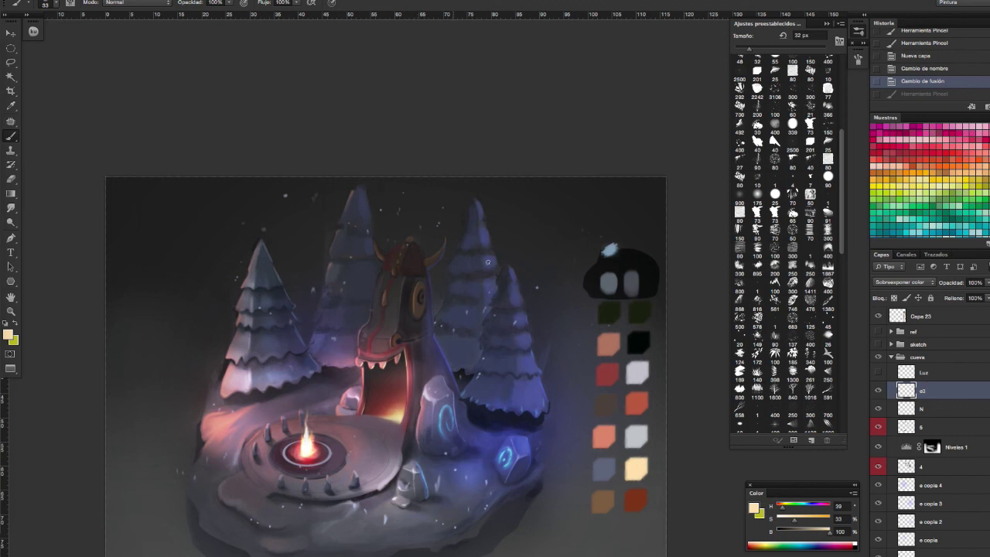
{"action": "scroll", "coordinate": [487, 262], "scroll_direction": "down", "scroll_amount": 3}
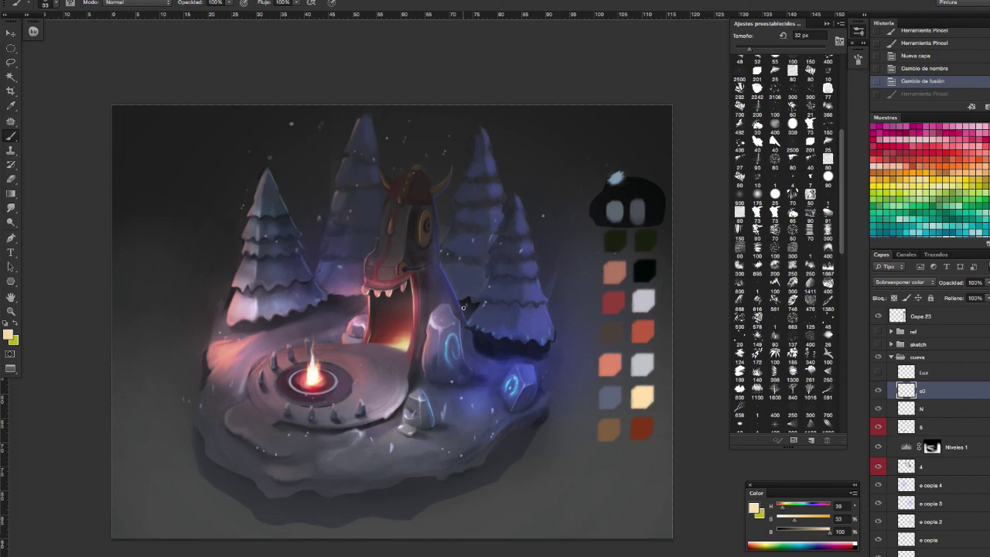
{"action": "left_click_drag", "start_coordinate": [463, 307], "coordinate": [485, 379]}
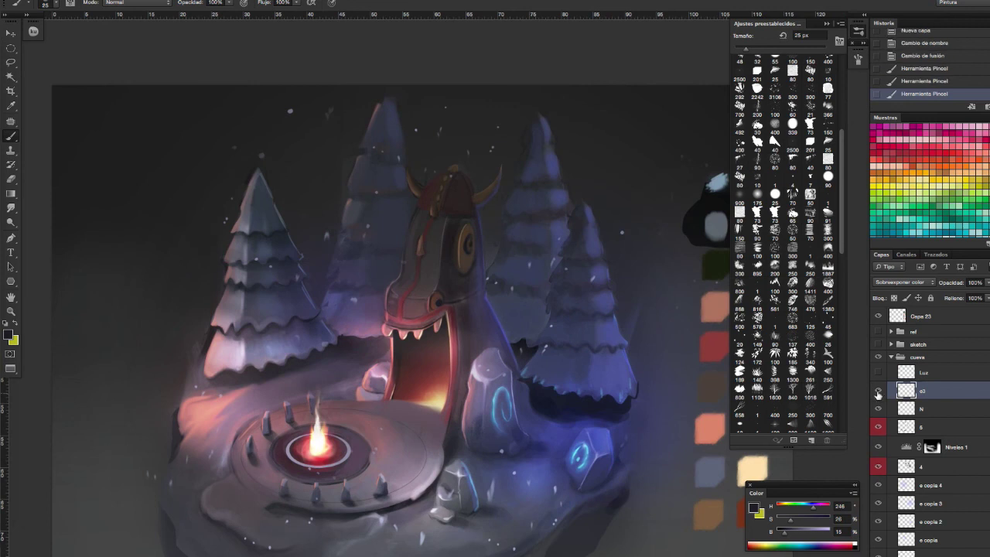
- On layer 5, draw a dark red line down the creature's side with a 24 px brush
{"action": "left_click", "coordinate": [927, 426]}
{"action": "left_click", "coordinate": [456, 309], "text": "alt"}
{"action": "key", "text": "bracketleft"}
{"action": "key", "text": "bracketleft"}
{"action": "key", "text": "bracketleft"}
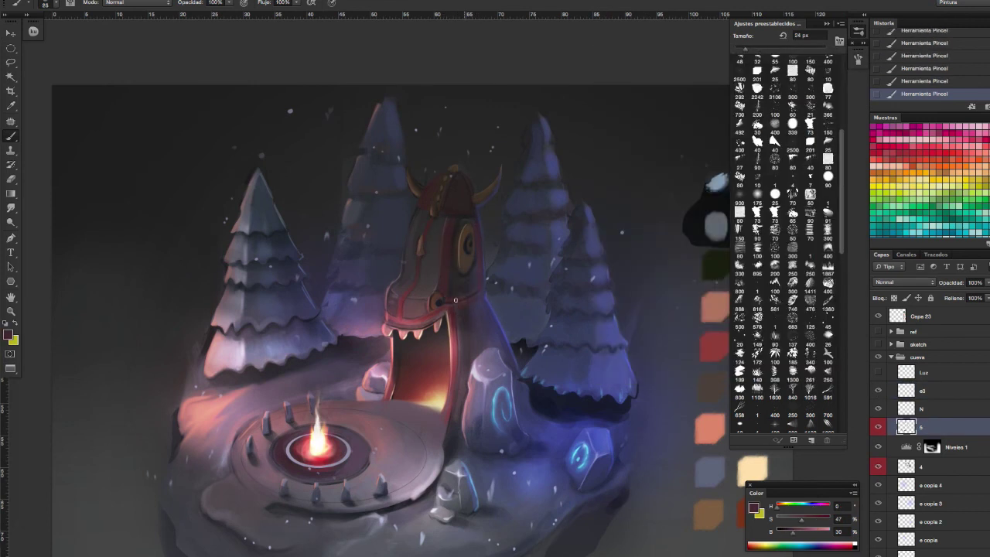
{"action": "left_click_drag", "start_coordinate": [485, 307], "coordinate": [508, 359]}
{"action": "key", "text": "F5"}
{"action": "key", "text": "F5"}
{"action": "left_click", "coordinate": [479, 330], "text": "alt"}
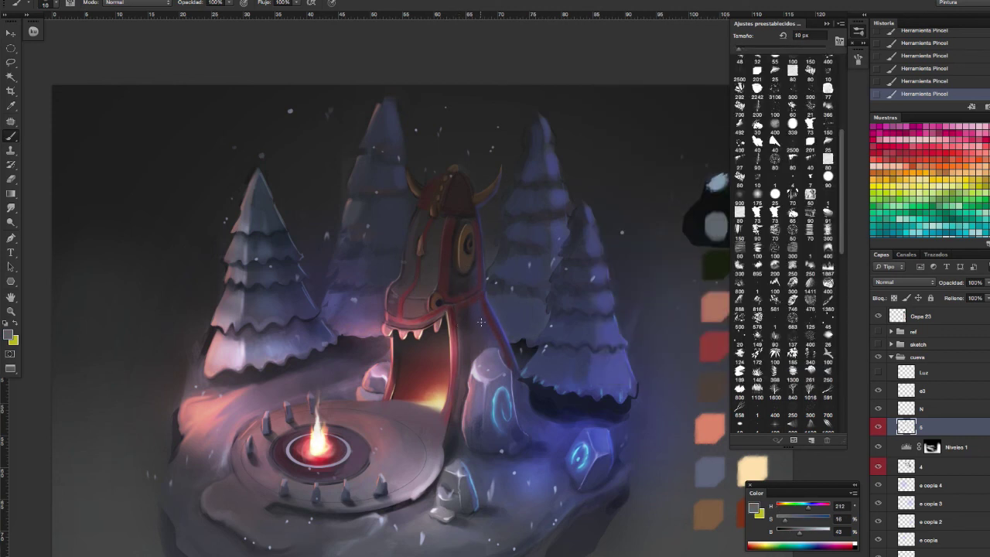
- Outline the tall rock with a closed path and turn it into a selection
{"action": "key", "text": "p"}
{"action": "left_click", "coordinate": [455, 418]}
{"action": "left_click", "coordinate": [472, 370]}
{"action": "left_click", "coordinate": [507, 367]}
{"action": "left_click", "coordinate": [492, 327]}
{"action": "left_click", "coordinate": [456, 310]}
{"action": "left_click", "coordinate": [455, 418]}
{"action": "key", "text": "ctrl+Return"}
{"action": "key", "text": "g"}
- Paint shading inside the rock selection, then deselect and repaint the rock's surface
{"action": "key", "text": "b"}
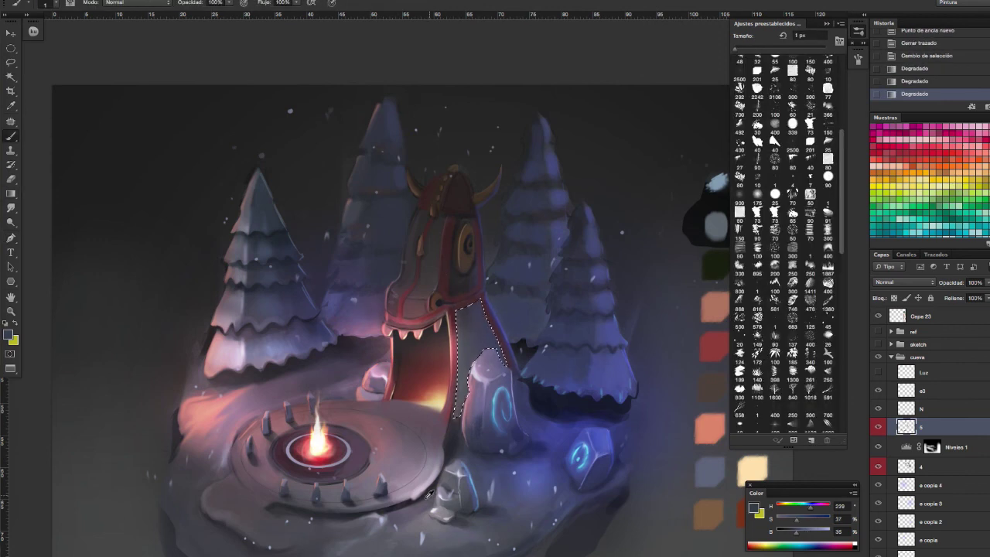
{"action": "scroll", "coordinate": [479, 363], "scroll_direction": "up", "scroll_amount": 1}
{"action": "left_click_drag", "start_coordinate": [456, 309], "coordinate": [458, 425]}
{"action": "left_click_drag", "start_coordinate": [487, 317], "coordinate": [511, 371]}
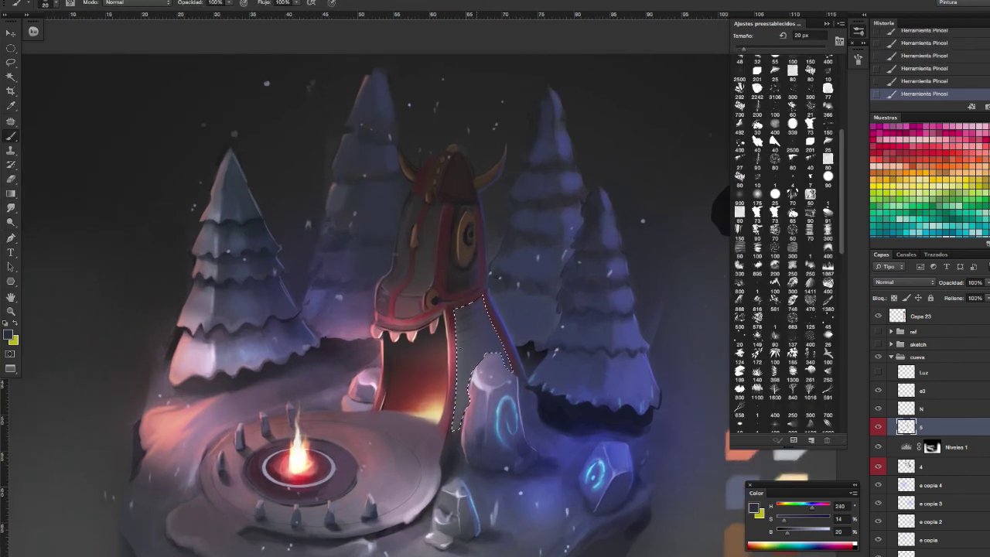
{"action": "scroll", "coordinate": [480, 345], "scroll_direction": "down", "scroll_amount": 2}
{"action": "scroll", "coordinate": [480, 345], "scroll_direction": "up", "scroll_amount": 1}
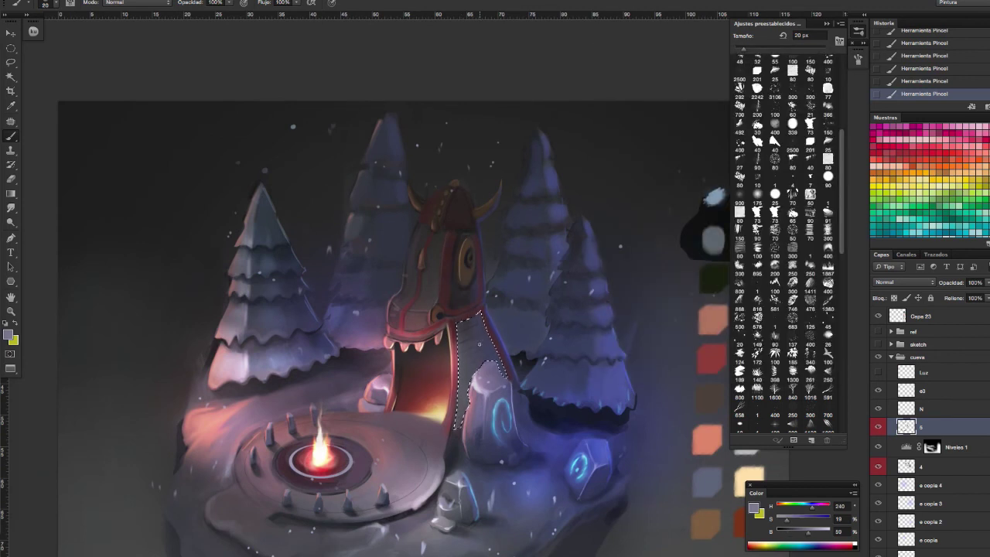
{"action": "scroll", "coordinate": [454, 387], "scroll_direction": "down", "scroll_amount": 1}
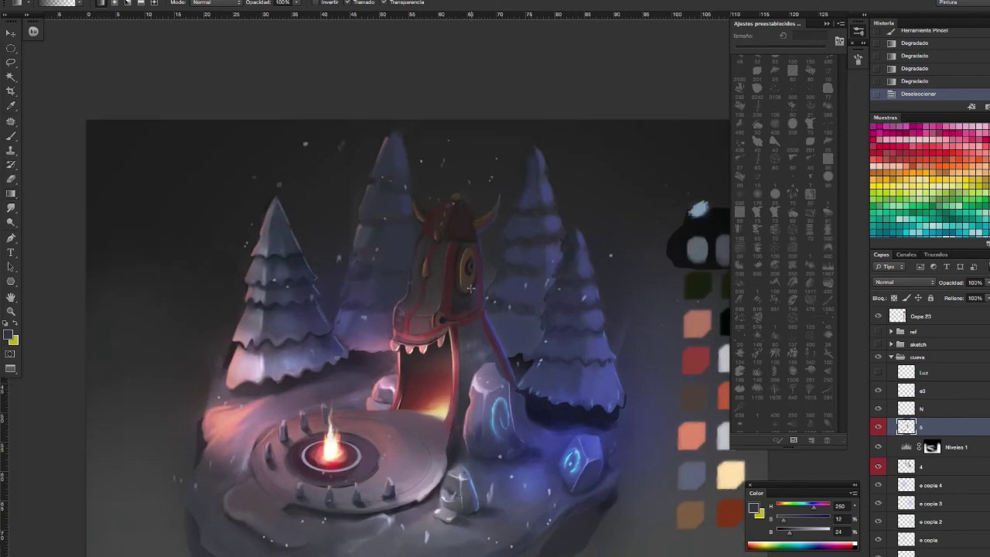
{"action": "key", "text": "b"}
{"action": "left_click_drag", "start_coordinate": [524, 365], "coordinate": [506, 402]}
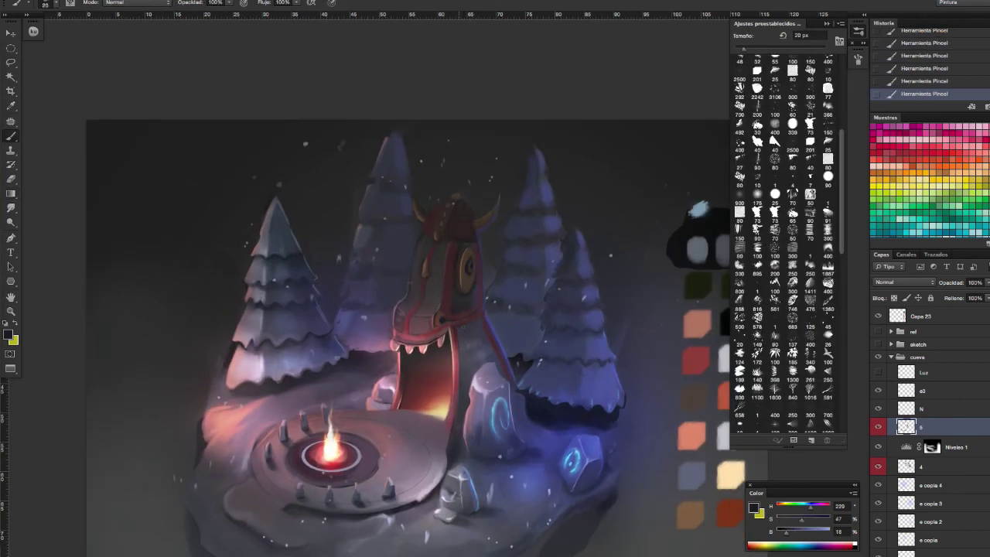
{"action": "scroll", "coordinate": [548, 376], "scroll_direction": "down", "scroll_amount": 1}
{"action": "scroll", "coordinate": [548, 375], "scroll_direction": "up", "scroll_amount": 1}
{"action": "scroll", "coordinate": [548, 375], "scroll_direction": "down", "scroll_amount": 2}
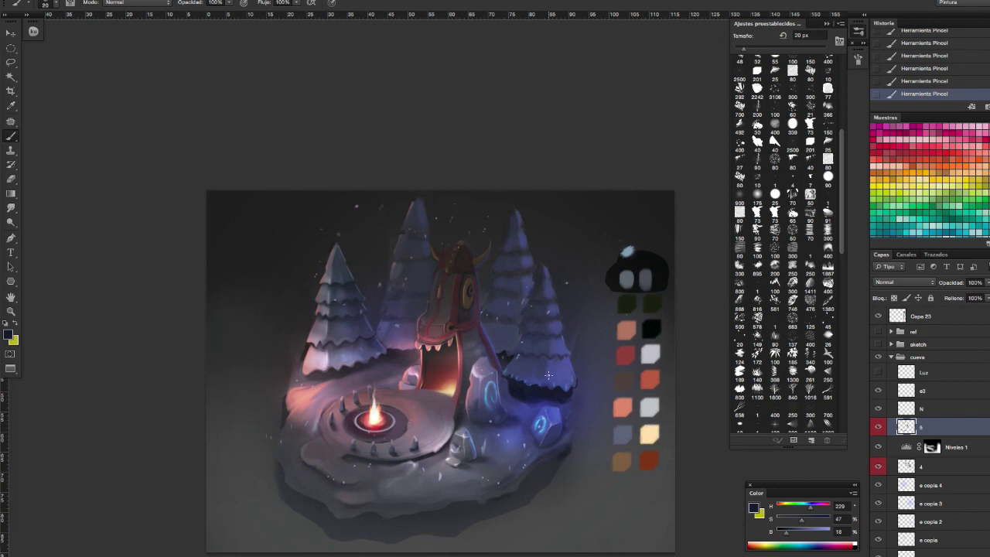
{"action": "scroll", "coordinate": [478, 271], "scroll_direction": "up", "scroll_amount": 1}
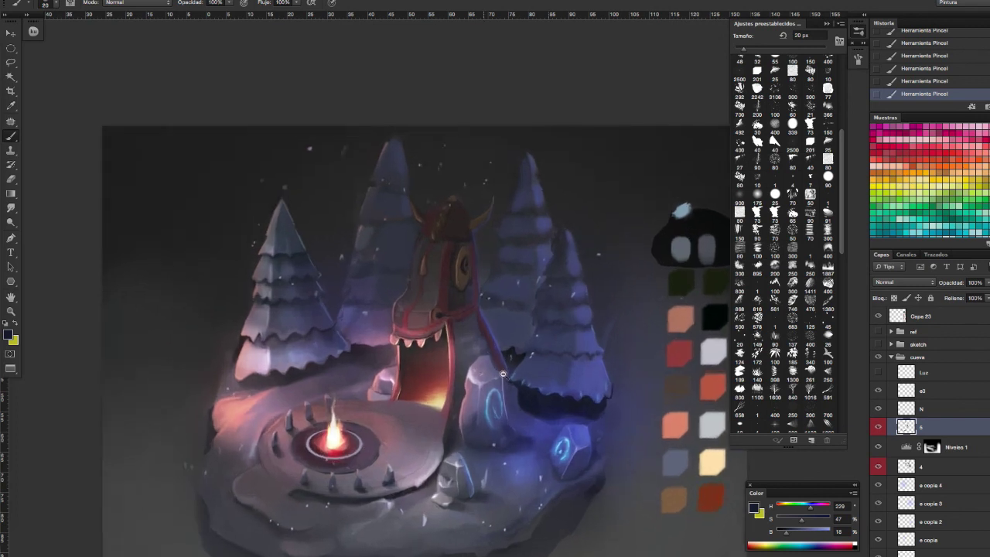
{"action": "scroll", "coordinate": [478, 271], "scroll_direction": "up", "scroll_amount": 1}
- Sample dark greys from the creature and dark blues, then reframe the view wider
{"action": "key", "text": "F5"}
{"action": "key", "text": "F5"}
{"action": "left_click", "coordinate": [465, 241], "text": "alt"}
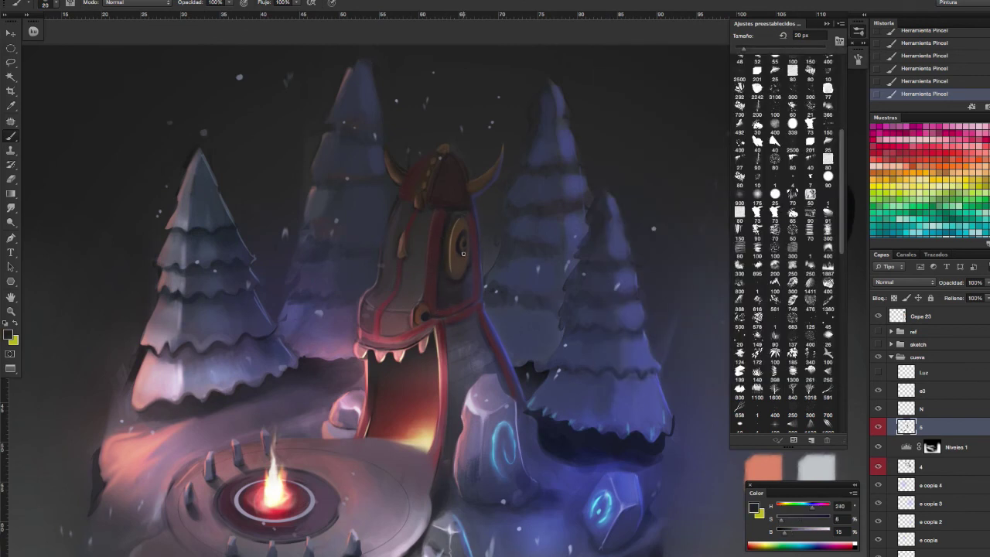
{"action": "left_click", "coordinate": [470, 278], "text": "alt"}
{"action": "left_click_drag", "start_coordinate": [426, 198], "coordinate": [437, 302]}
{"action": "left_click", "coordinate": [803, 538]}
{"action": "left_click", "coordinate": [476, 209], "text": "alt"}
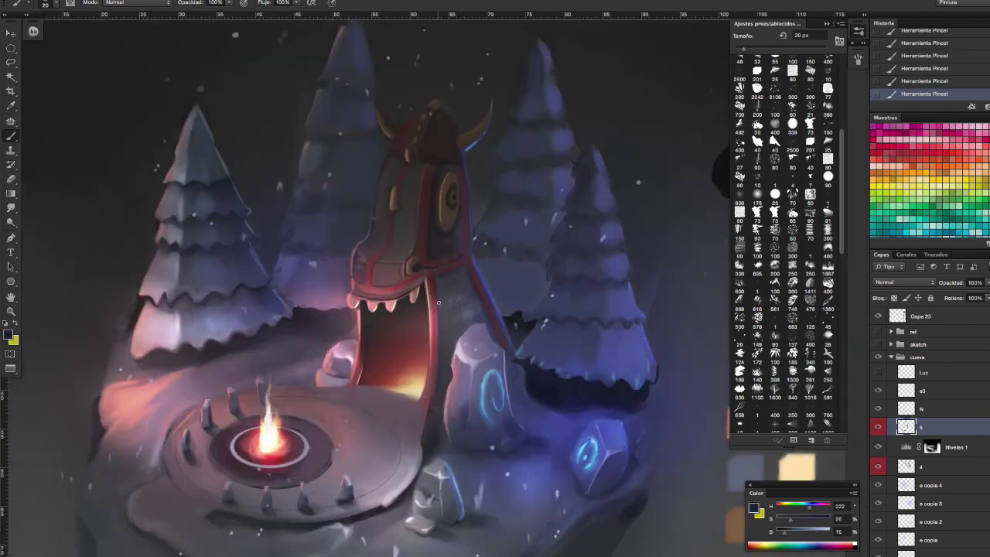
{"action": "left_click_drag", "start_coordinate": [441, 339], "coordinate": [483, 298]}
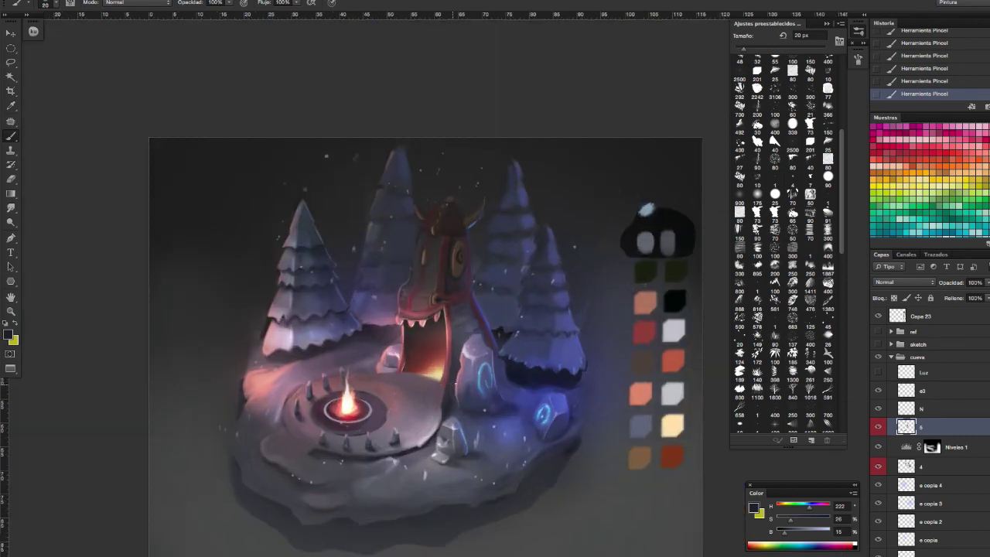
{"action": "left_click_drag", "start_coordinate": [402, 309], "coordinate": [406, 303]}
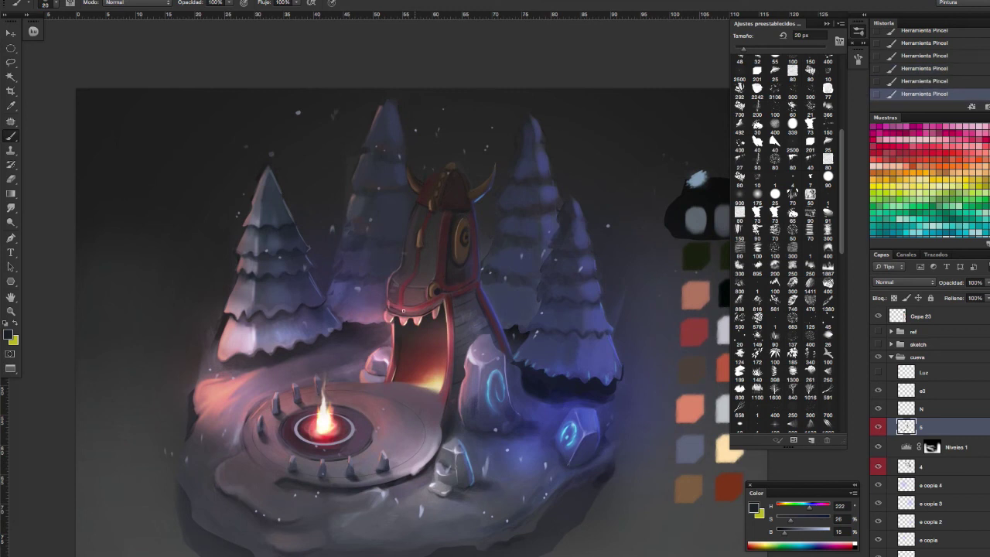
- Sample the totem's red-brown and bright red trim, a blue-grey, and the rune's light blue
{"action": "left_click", "coordinate": [437, 293], "text": "alt"}
{"action": "left_click", "coordinate": [415, 272], "text": "alt"}
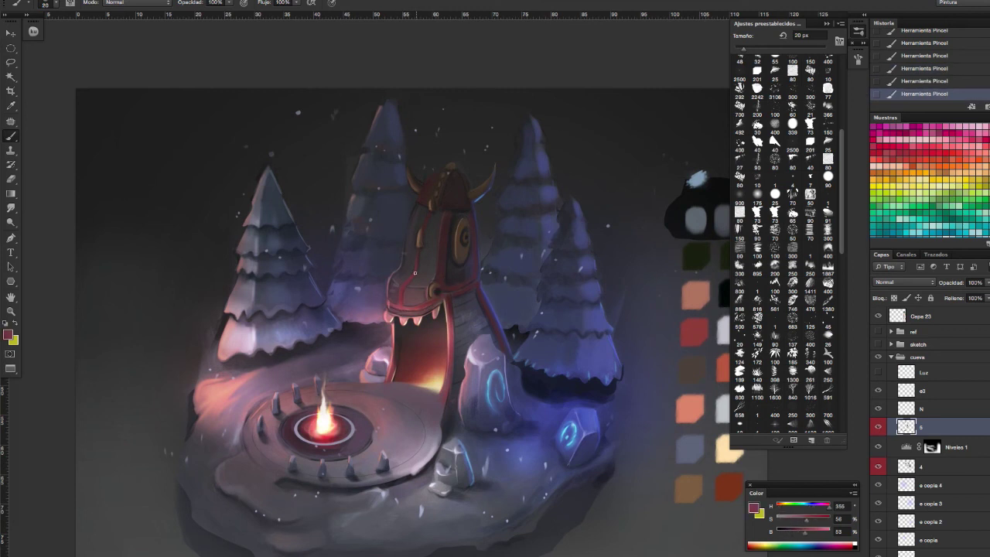
{"action": "scroll", "coordinate": [442, 273], "scroll_direction": "down", "scroll_amount": 3}
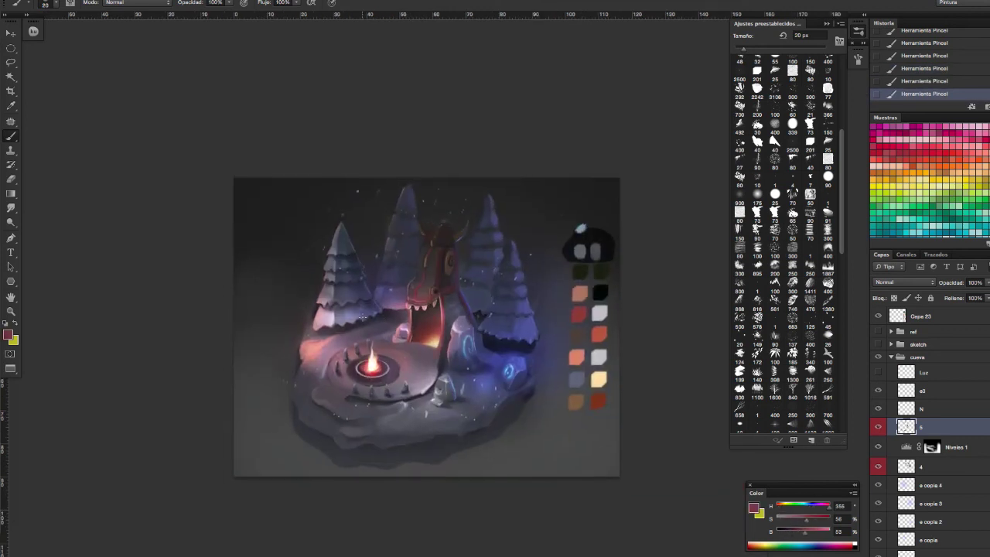
{"action": "scroll", "coordinate": [476, 337], "scroll_direction": "up", "scroll_amount": 3}
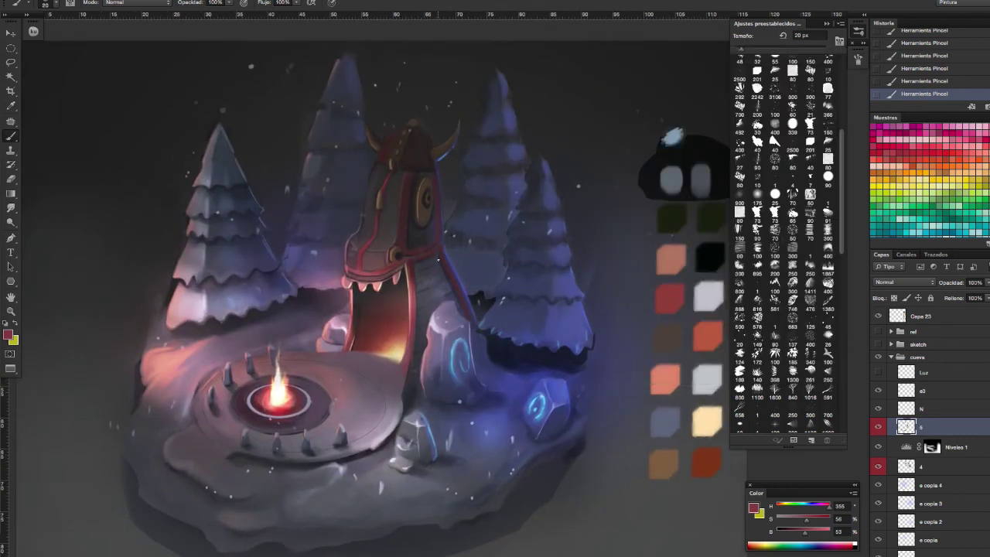
{"action": "left_click", "coordinate": [445, 273], "text": "alt"}
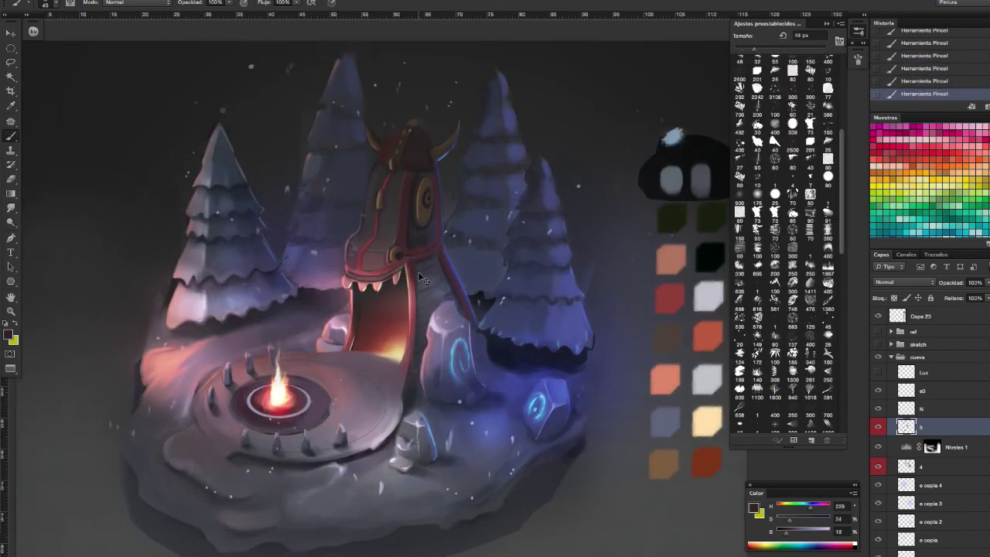
{"action": "scroll", "coordinate": [414, 319], "scroll_direction": "down", "scroll_amount": 3}
{"action": "left_click", "coordinate": [507, 381], "text": "alt"}
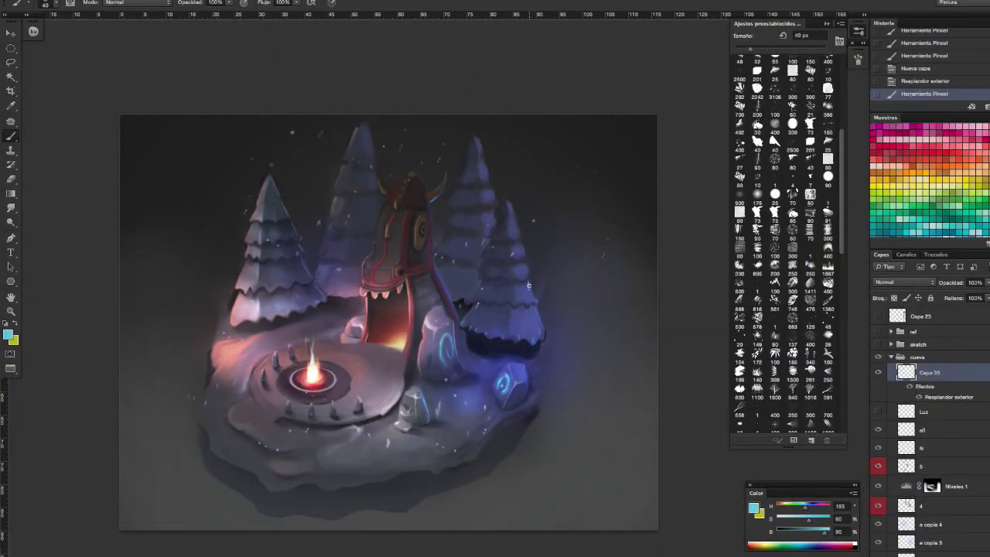
- Paint light-blue rim highlights along the pines, shrine, rocks and rune stones
{"action": "left_click_drag", "start_coordinate": [529, 282], "coordinate": [539, 320]}
{"action": "left_click_drag", "start_coordinate": [510, 205], "coordinate": [516, 223]}
{"action": "left_click_drag", "start_coordinate": [527, 288], "coordinate": [537, 344]}
{"action": "left_click_drag", "start_coordinate": [478, 139], "coordinate": [497, 201]}
{"action": "left_click_drag", "start_coordinate": [425, 206], "coordinate": [432, 229]}
{"action": "left_click_drag", "start_coordinate": [526, 365], "coordinate": [527, 386]}
{"action": "left_click_drag", "start_coordinate": [453, 323], "coordinate": [455, 345]}
{"action": "left_click_drag", "start_coordinate": [439, 267], "coordinate": [447, 320]}
{"action": "left_click_drag", "start_coordinate": [424, 399], "coordinate": [428, 420]}
{"action": "left_click_drag", "start_coordinate": [368, 130], "coordinate": [377, 172]}
- Dab small white highlights on the fire-pit ring
{"action": "left_click", "coordinate": [313, 376], "text": "alt"}
{"action": "scroll", "coordinate": [355, 369], "scroll_direction": "up", "scroll_amount": 1}
{"action": "left_click_drag", "start_coordinate": [327, 375], "coordinate": [329, 387]}
{"action": "left_click_drag", "start_coordinate": [283, 376], "coordinate": [283, 387]}
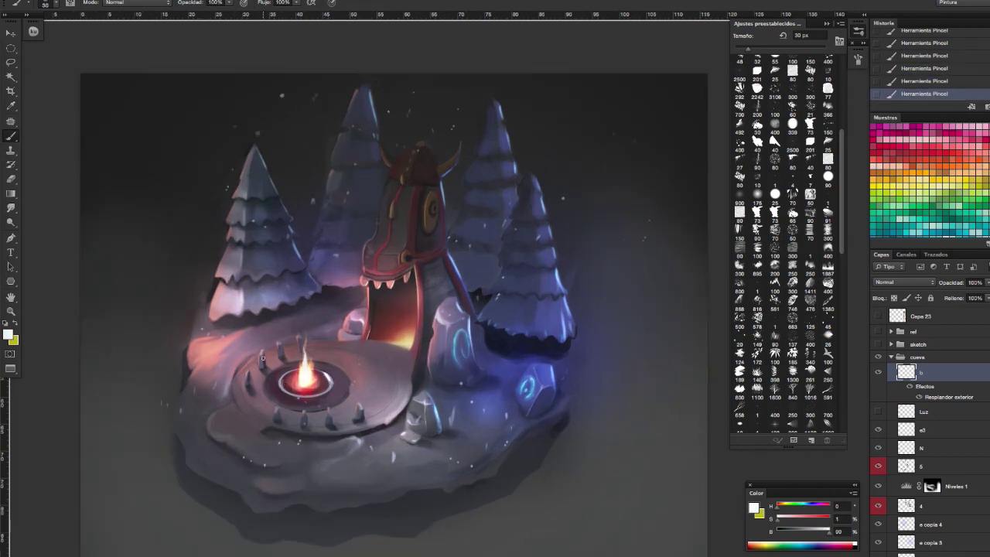
- Try a pale yellow gradient glow over the fire, undo it, and return to white
{"action": "left_click", "coordinate": [313, 377], "text": "alt"}
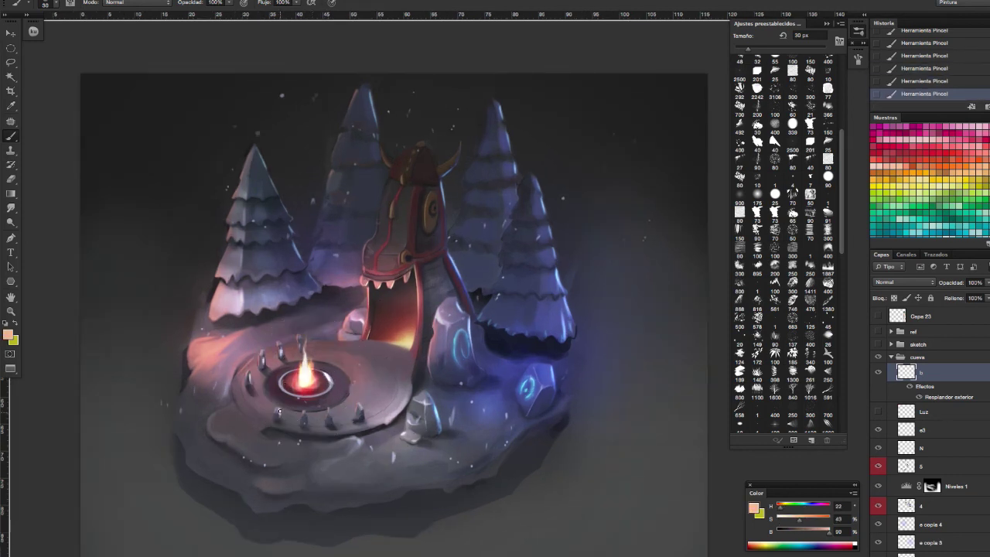
{"action": "left_click", "coordinate": [316, 362], "text": "alt"}
{"action": "scroll", "coordinate": [311, 370], "scroll_direction": "down", "scroll_amount": 1}
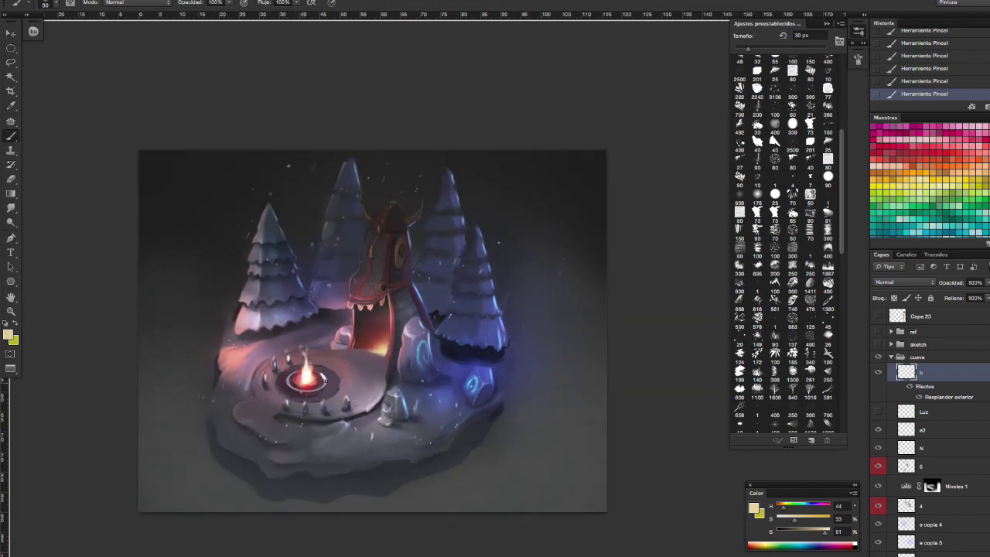
{"action": "key", "text": "g"}
{"action": "left_click_drag", "start_coordinate": [309, 378], "coordinate": [330, 410]}
{"action": "key", "text": "ctrl+z"}
{"action": "key", "text": "b"}
{"action": "left_click", "coordinate": [385, 404], "text": "alt"}
- Lasso and delete the stray paint to the right of the scene
{"action": "key", "text": "F5"}
{"action": "key", "text": "F5"}
{"action": "scroll", "coordinate": [785, 232], "scroll_direction": "up", "scroll_amount": 5}
{"action": "key", "text": "F5"}
{"action": "key", "text": "F5"}
{"action": "key", "text": "l"}
{"action": "left_click_drag", "start_coordinate": [534, 278], "coordinate": [541, 341]}
{"action": "key", "text": "Delete"}
{"action": "key", "text": "ctrl+d"}
{"action": "key", "text": "b"}
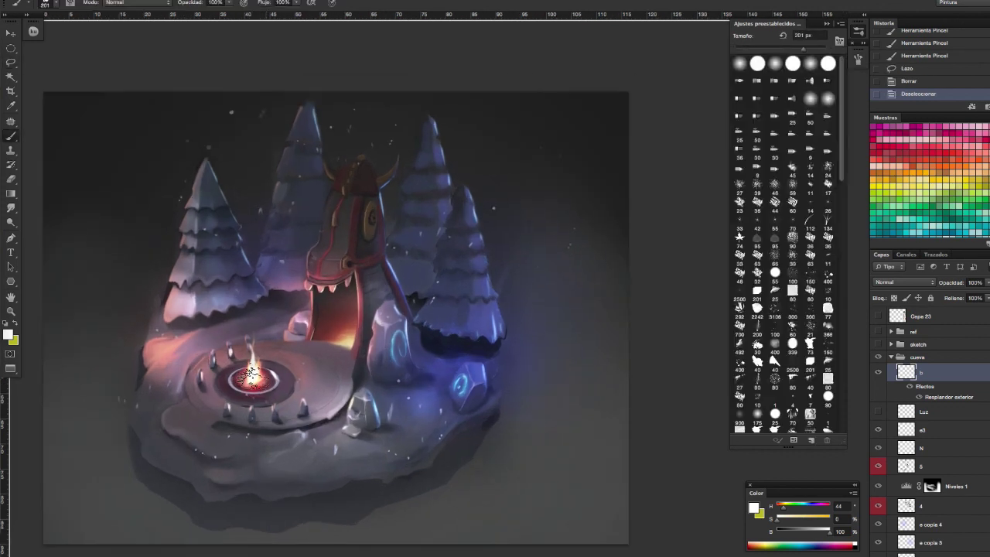
- Paint test blue and white strokes beside the scene, then undo them
{"action": "left_click", "coordinate": [468, 390], "text": "alt"}
{"action": "left_click_drag", "start_coordinate": [511, 408], "coordinate": [576, 353]}
{"action": "left_click_drag", "start_coordinate": [521, 410], "coordinate": [557, 375]}
{"action": "left_click_drag", "start_coordinate": [534, 343], "coordinate": [535, 410]}
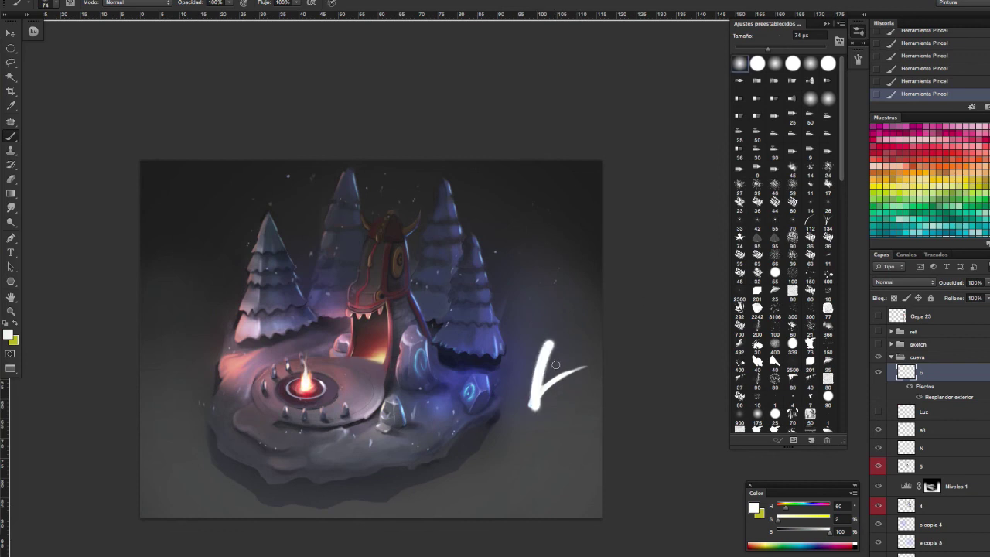
{"action": "key", "text": "ctrl+alt+z"}
{"action": "key", "text": "ctrl+alt+z"}
{"action": "key", "text": "ctrl+alt+z"}
{"action": "key", "text": "l"}
{"action": "key", "text": "b"}
{"action": "key", "text": "F5"}
{"action": "key", "text": "F5"}
{"action": "scroll", "coordinate": [371, 301], "scroll_direction": "up", "scroll_amount": 1}
{"action": "key", "text": "ctrl+shift+z"}
{"action": "key", "text": "ctrl+shift+z"}
{"action": "key", "text": "ctrl+shift+z"}
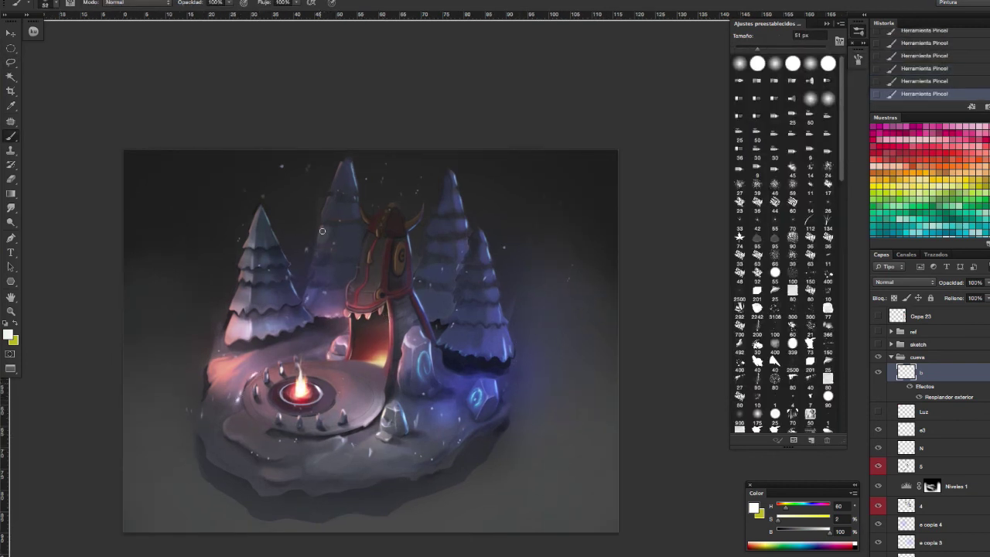
- Return to layer 5, pick a brush preset, and sample a muted dark red
{"action": "scroll", "coordinate": [457, 325], "scroll_direction": "up", "scroll_amount": 1}
{"action": "scroll", "coordinate": [456, 340], "scroll_direction": "down", "scroll_amount": 1}
{"action": "scroll", "coordinate": [455, 344], "scroll_direction": "up", "scroll_amount": 1}
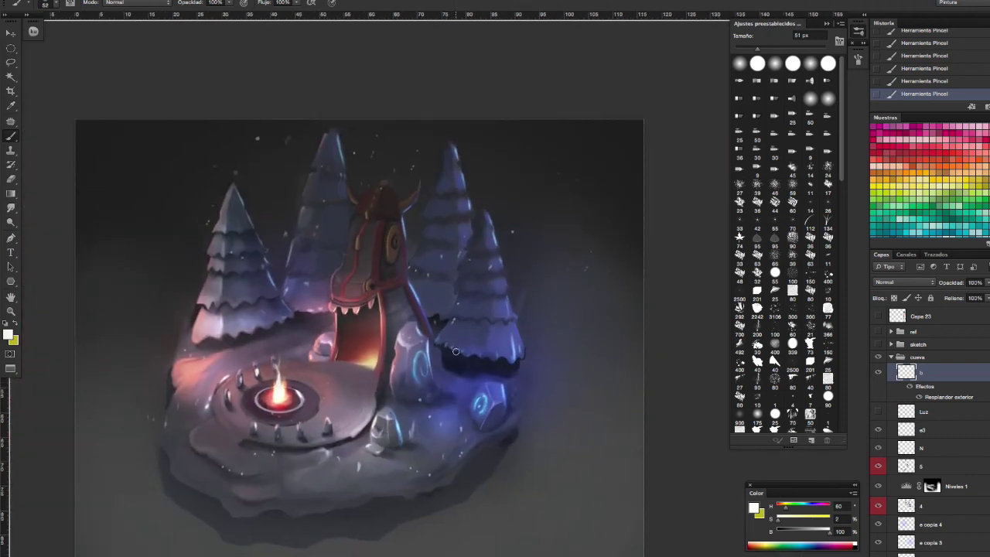
{"action": "left_click", "coordinate": [920, 466]}
{"action": "left_click", "coordinate": [774, 343]}
{"action": "scroll", "coordinate": [426, 307], "scroll_direction": "up", "scroll_amount": 2}
{"action": "left_click", "coordinate": [331, 301], "text": "alt"}
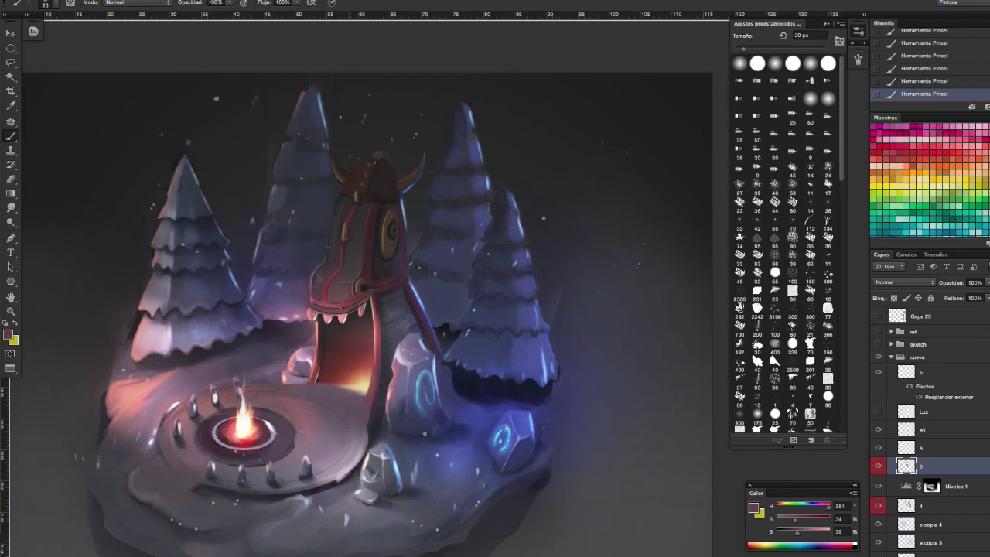
- Add a blue Photo Filter adjustment over the painting
{"action": "left_click", "coordinate": [331, 301], "text": "alt"}
{"action": "scroll", "coordinate": [387, 271], "scroll_direction": "down", "scroll_amount": 2}
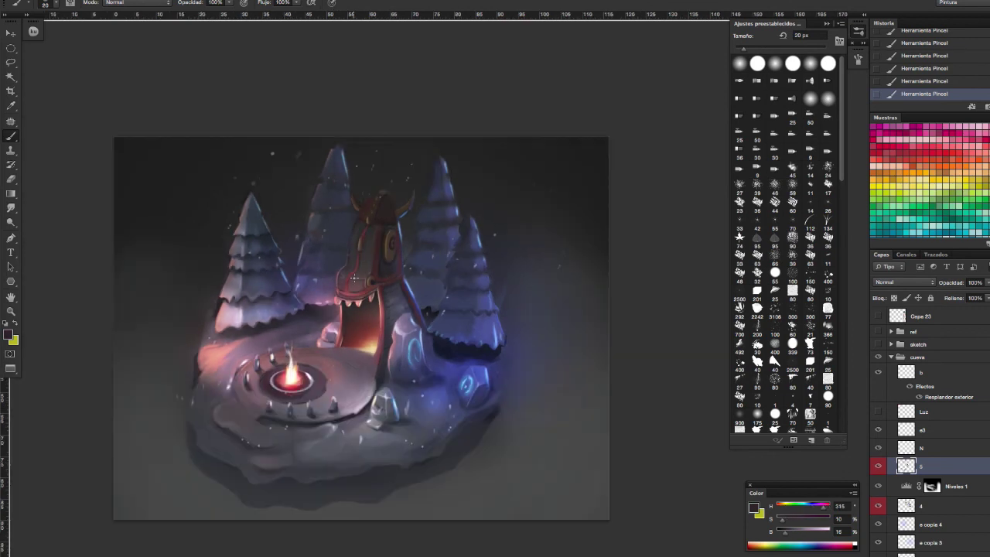
{"action": "left_click", "coordinate": [917, 357]}
{"action": "left_click", "coordinate": [667, 266]}
{"action": "left_click_drag", "start_coordinate": [762, 454], "coordinate": [756, 391]}
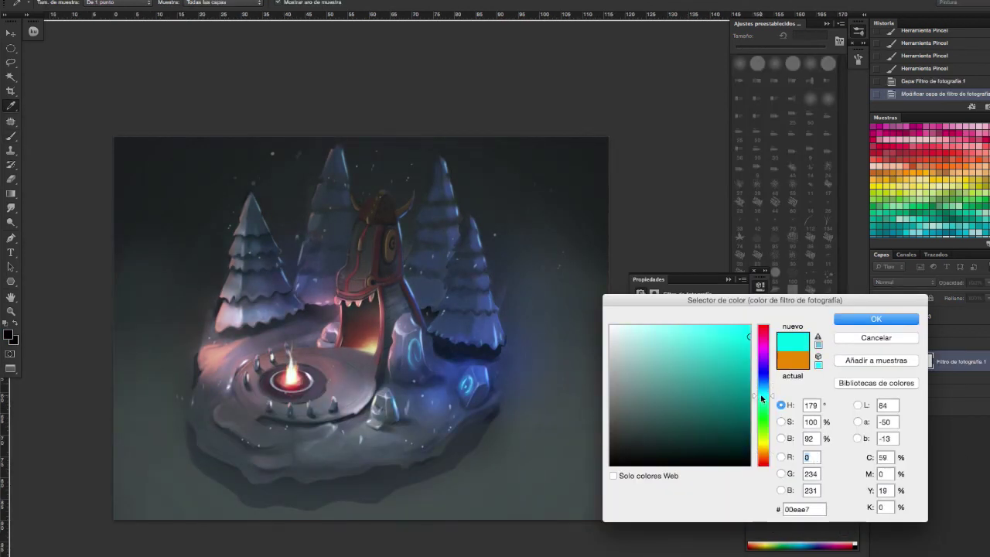
{"action": "left_click", "coordinate": [877, 320]}
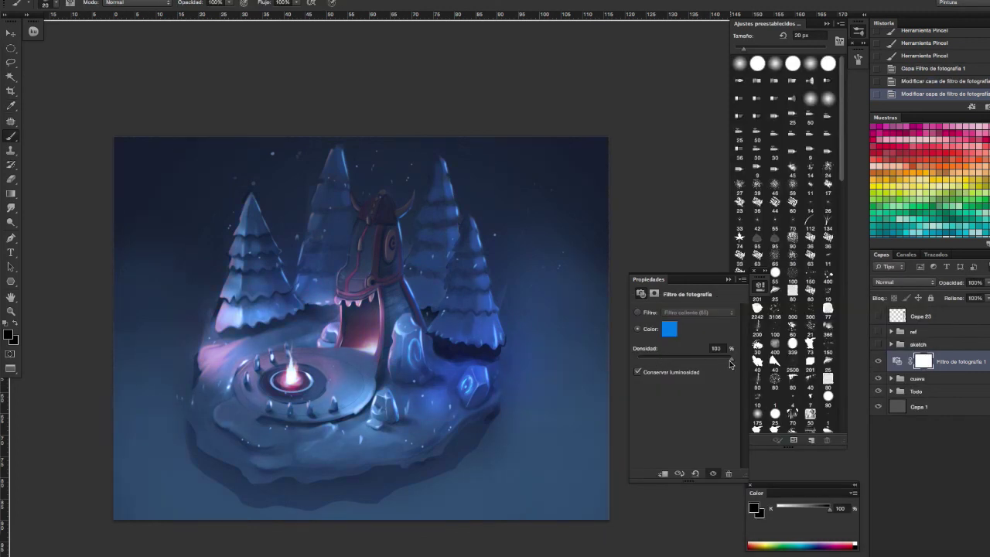
- Put the photo filter into its own group named 'e'
{"action": "key", "text": "ctrl+g"}
{"action": "double_click", "coordinate": [917, 357]}
{"action": "type", "text": "e"}
{"action": "key", "text": "Return"}
- Group the 'e' and cueva groups together as 'Todo', hiding the sketch layer
{"action": "left_click", "coordinate": [877, 344]}
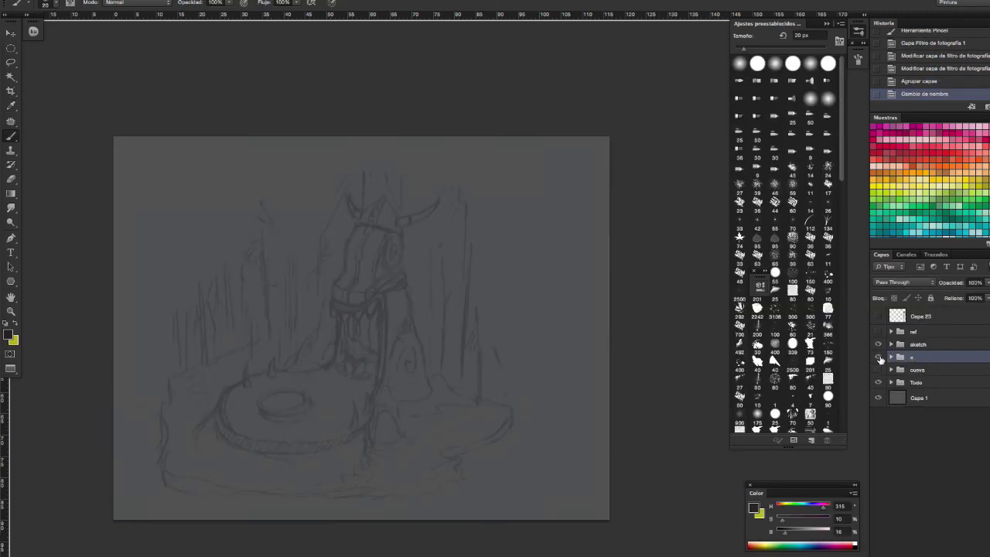
{"action": "left_click", "coordinate": [917, 369], "text": "shift"}
{"action": "key", "text": "ctrl+g"}
{"action": "type", "text": "Todo"}
{"action": "key", "text": "Return"}
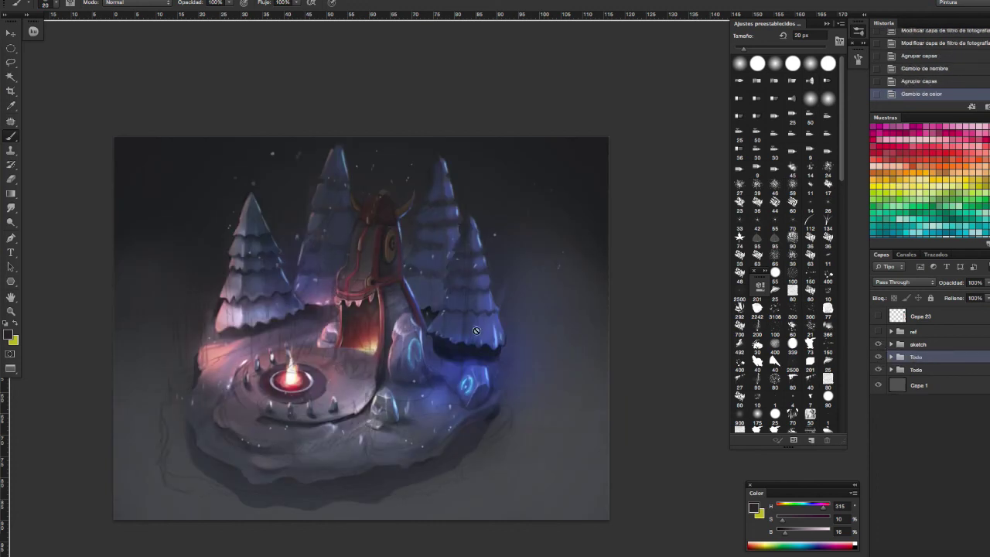
{"action": "key", "text": "v"}
{"action": "left_click", "coordinate": [878, 344]}
- Create a new empty layer named 'firma'
{"action": "key", "text": "ctrl+shift+n"}
{"action": "double_click", "coordinate": [917, 360]}
{"action": "type", "text": "firma"}
{"action": "key", "text": "Return"}
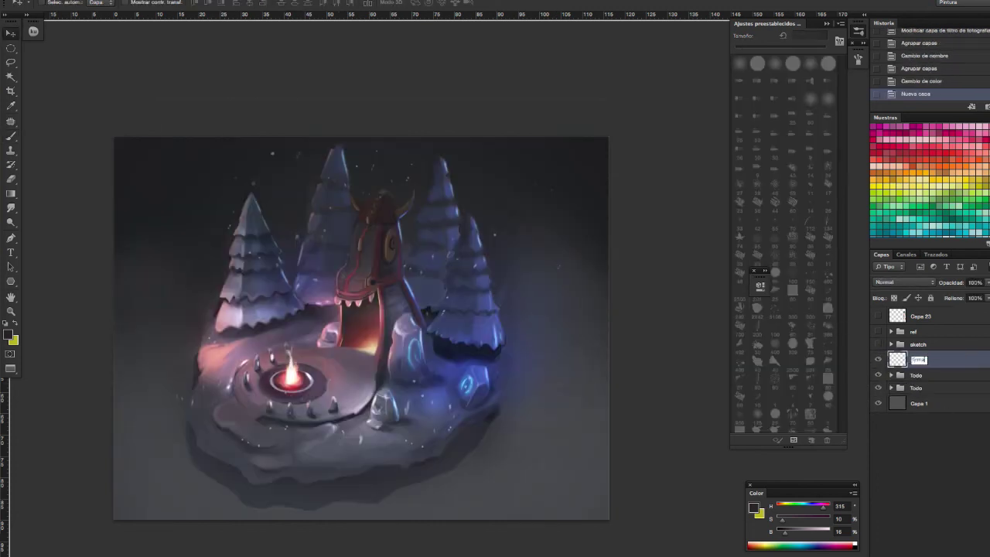
- Stamp the signature brush in orange in the diorama's lower-right corner
{"action": "key", "text": "b"}
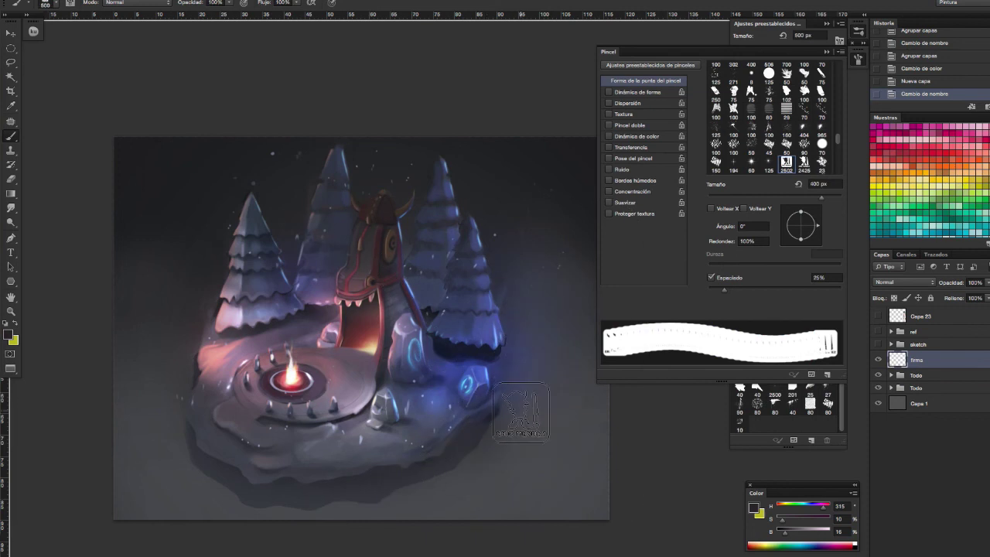
{"action": "left_click", "coordinate": [523, 460]}
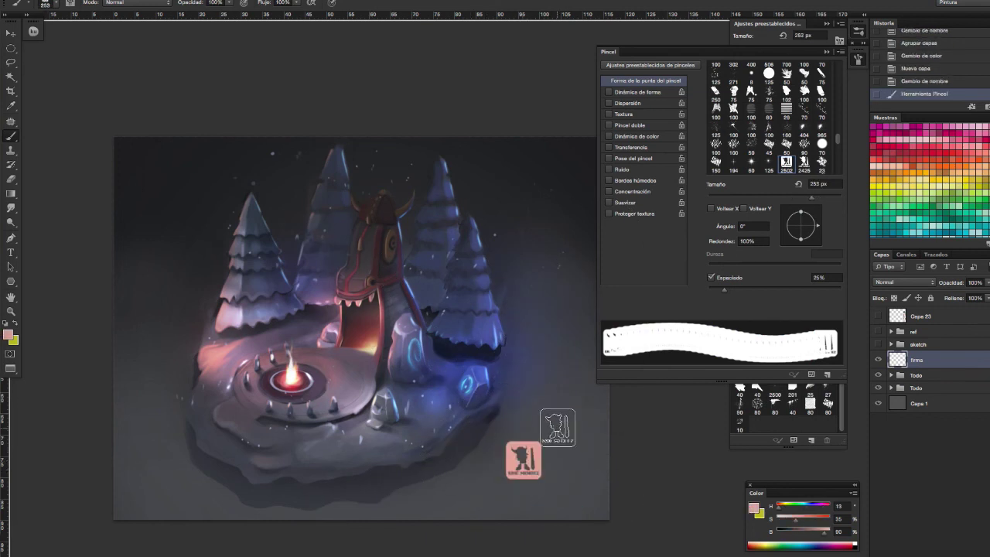
{"action": "key", "text": "F5"}
{"action": "left_click", "coordinate": [523, 462]}
{"action": "left_click", "coordinate": [774, 368]}
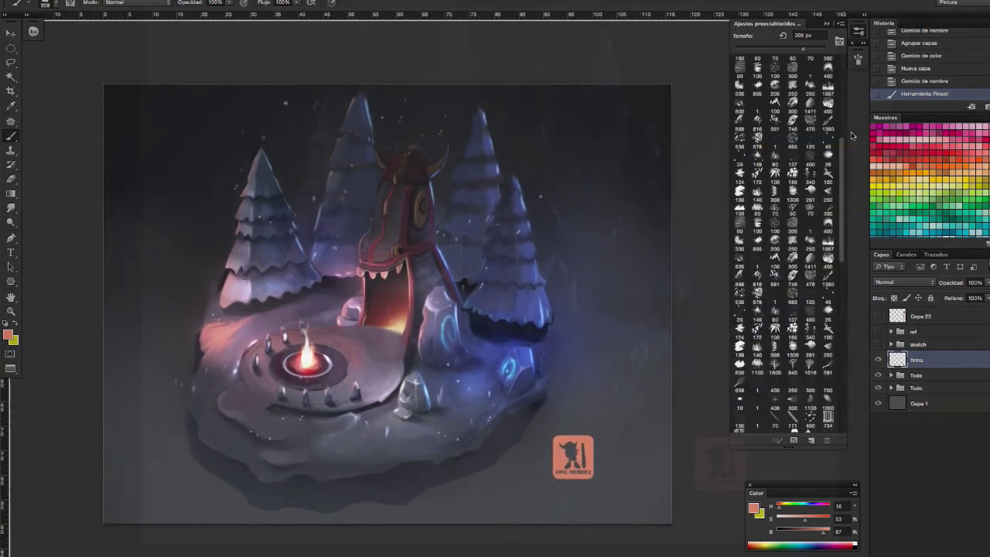